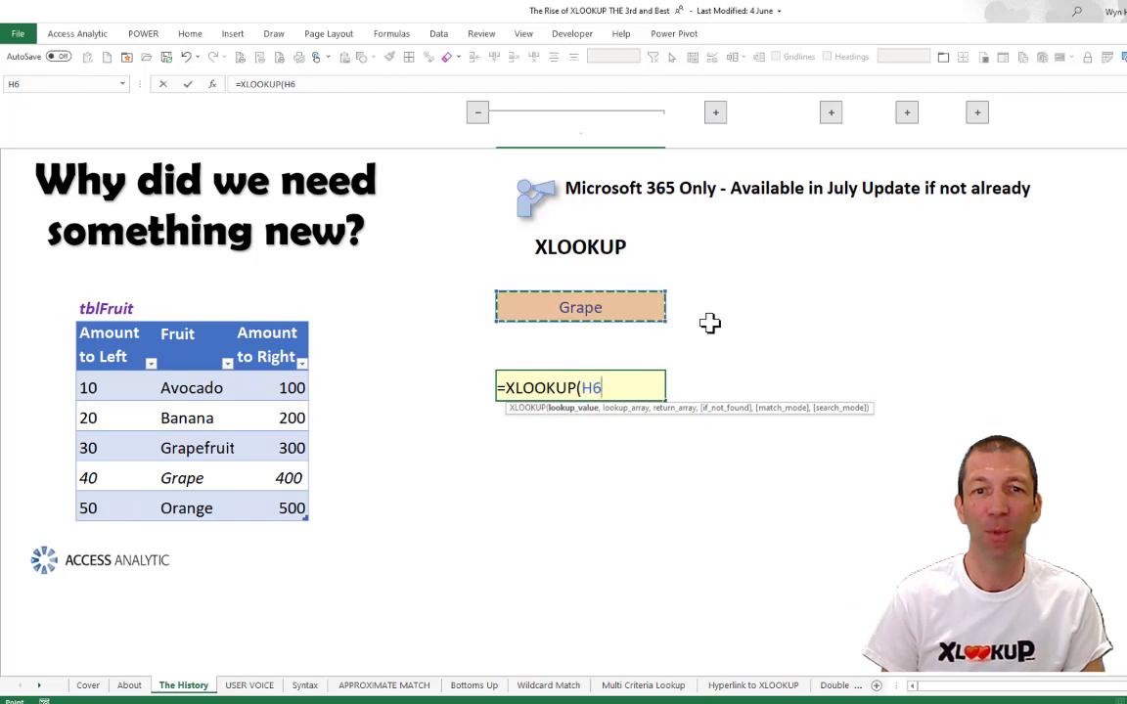
- Complete the XLOOKUP formula in H8 to find H6 in tblFruit[Fruit] and return tblFruit[Amount to Right]
text(,)
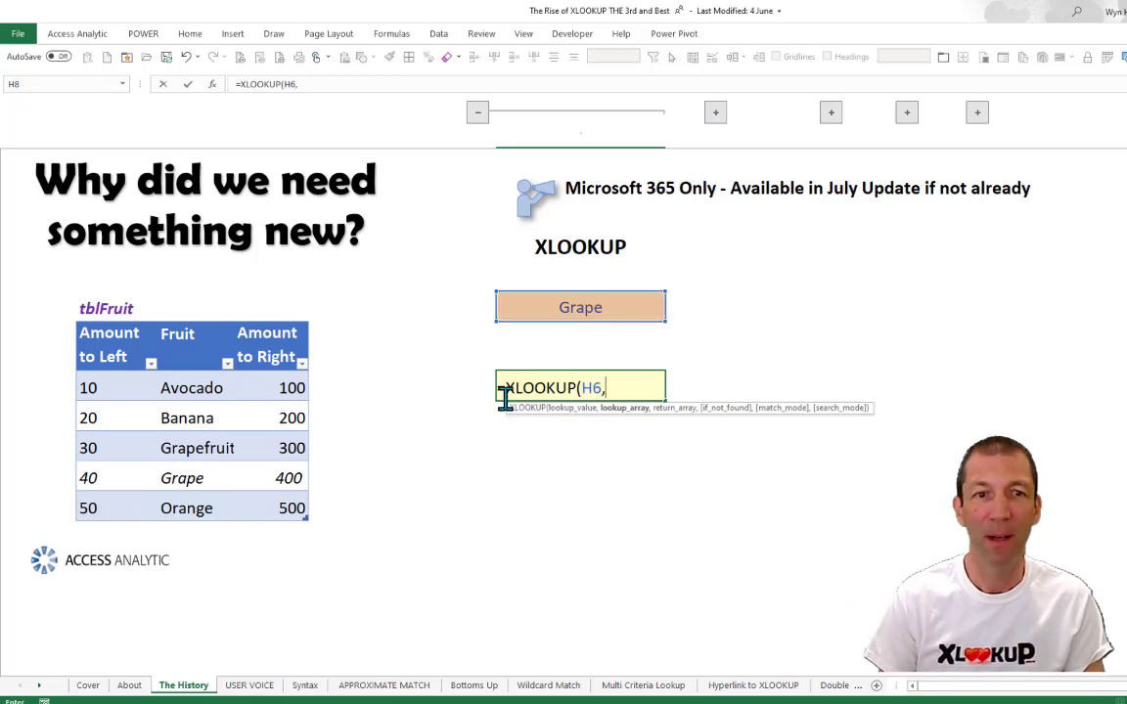
drag(206, 388, 202, 505)
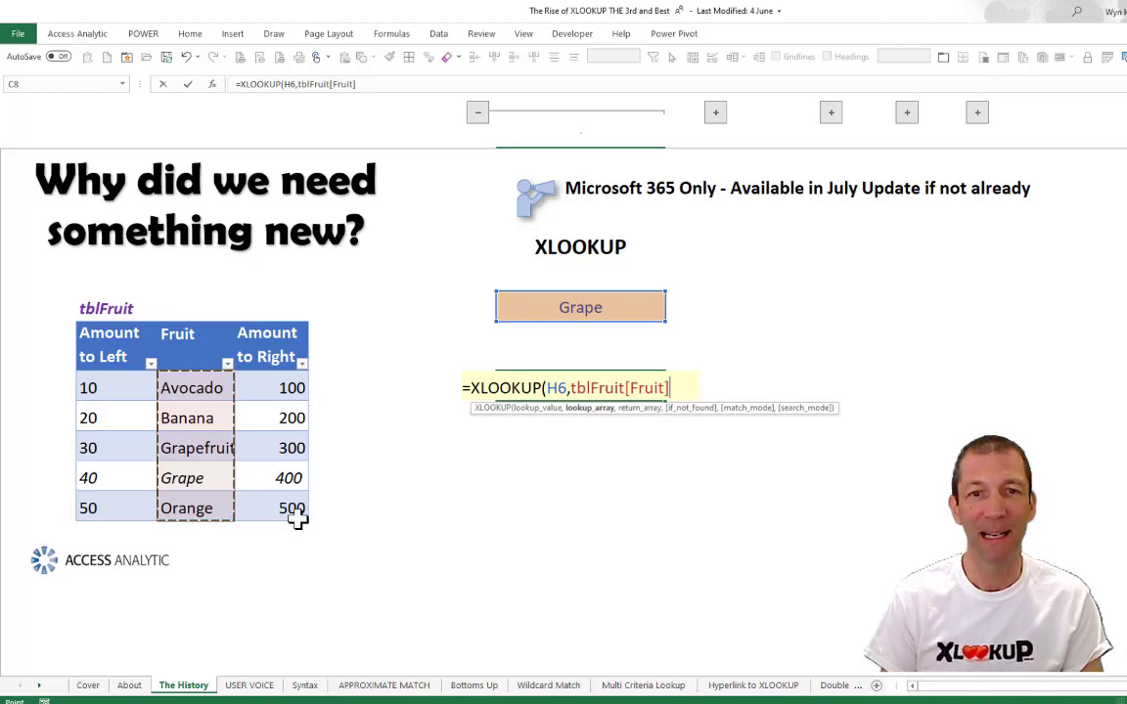
text(,)
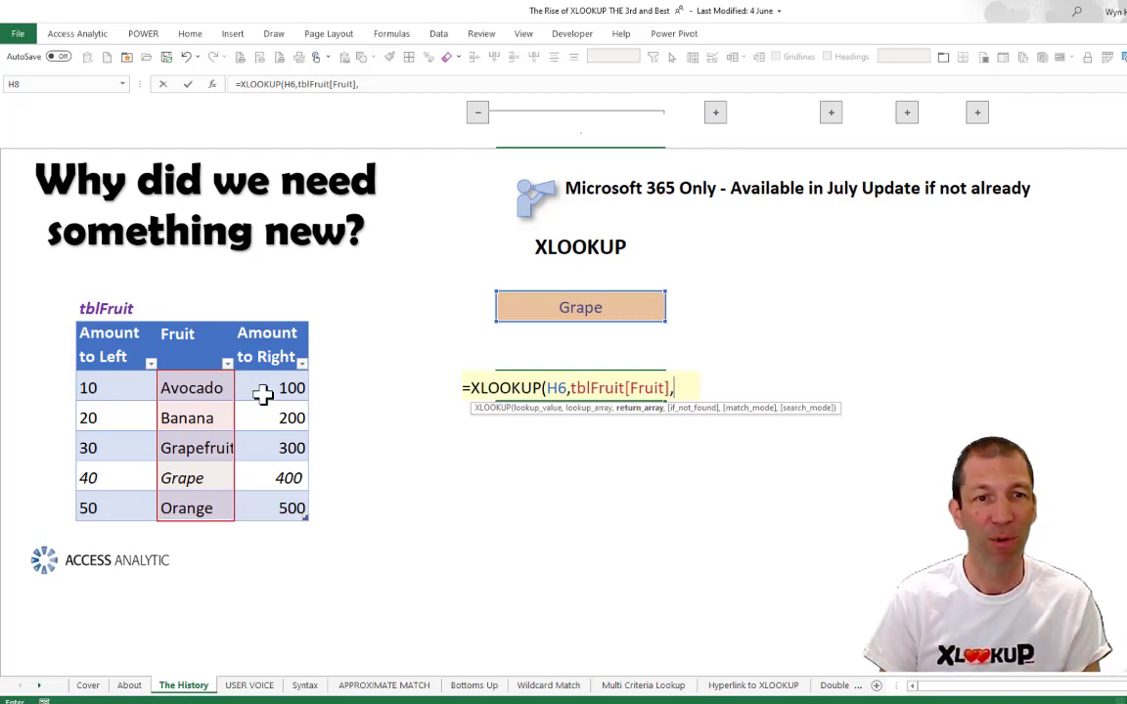
drag(264, 389, 265, 496)
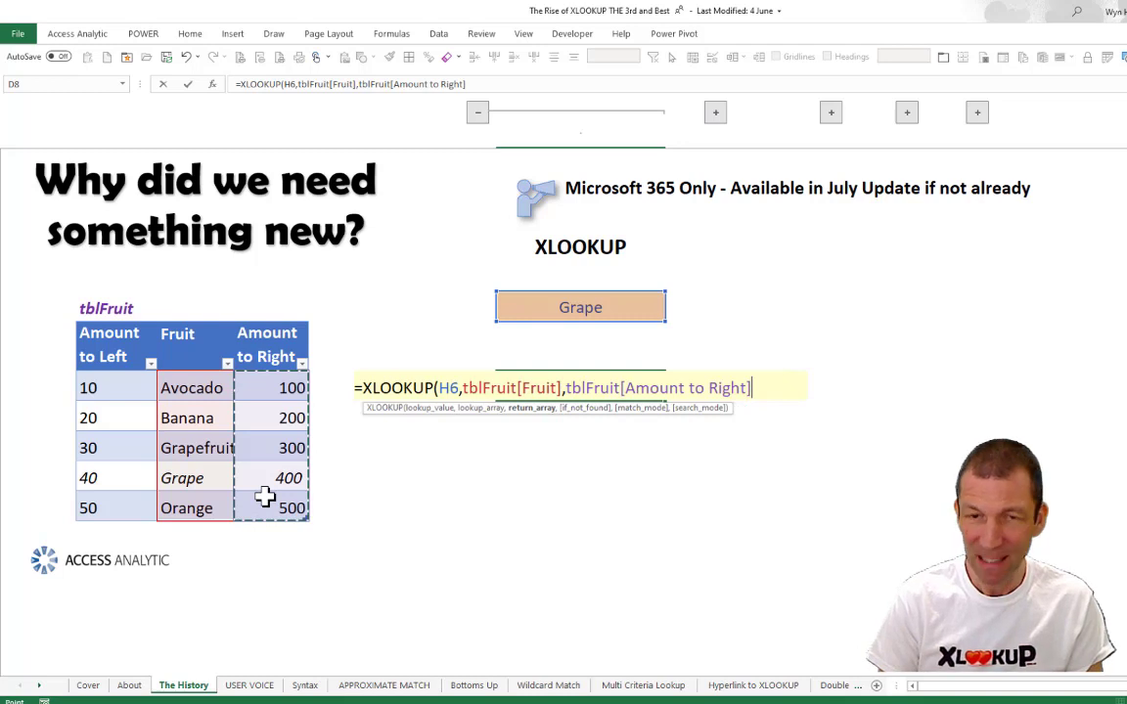
key(Return)
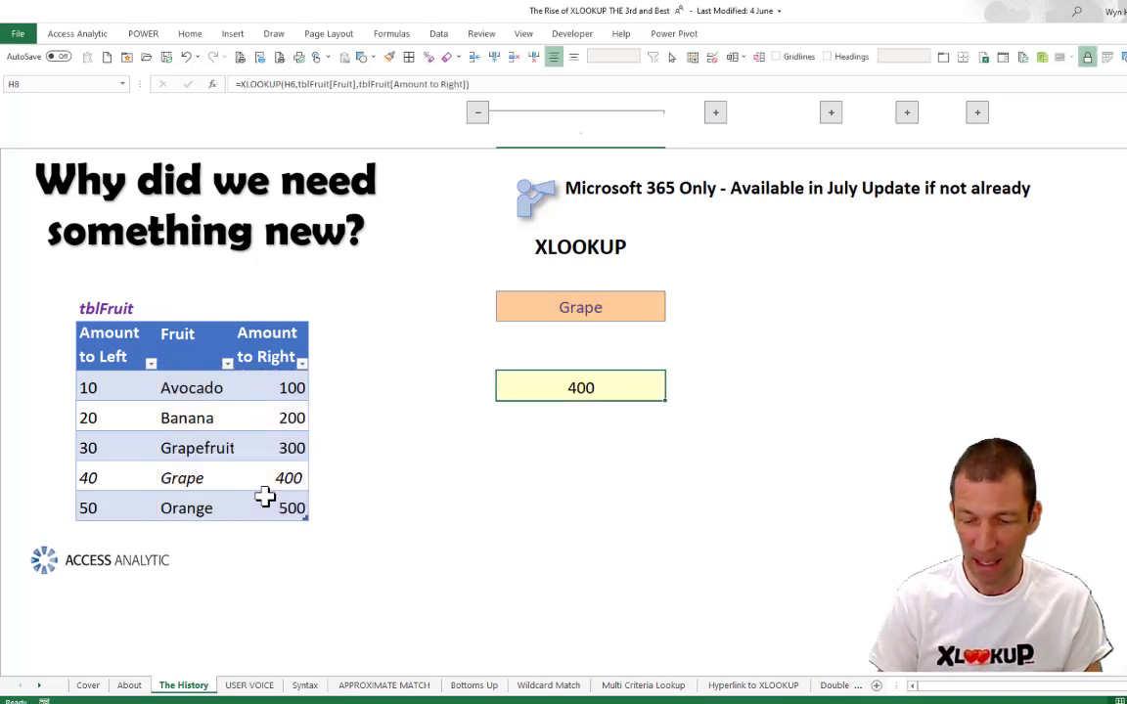
- Replace the formula in H8 with an XLOOKUP of H6 in tblFruit[Fruit] that returns tblFruit[Amount to Left]
text(=xl)
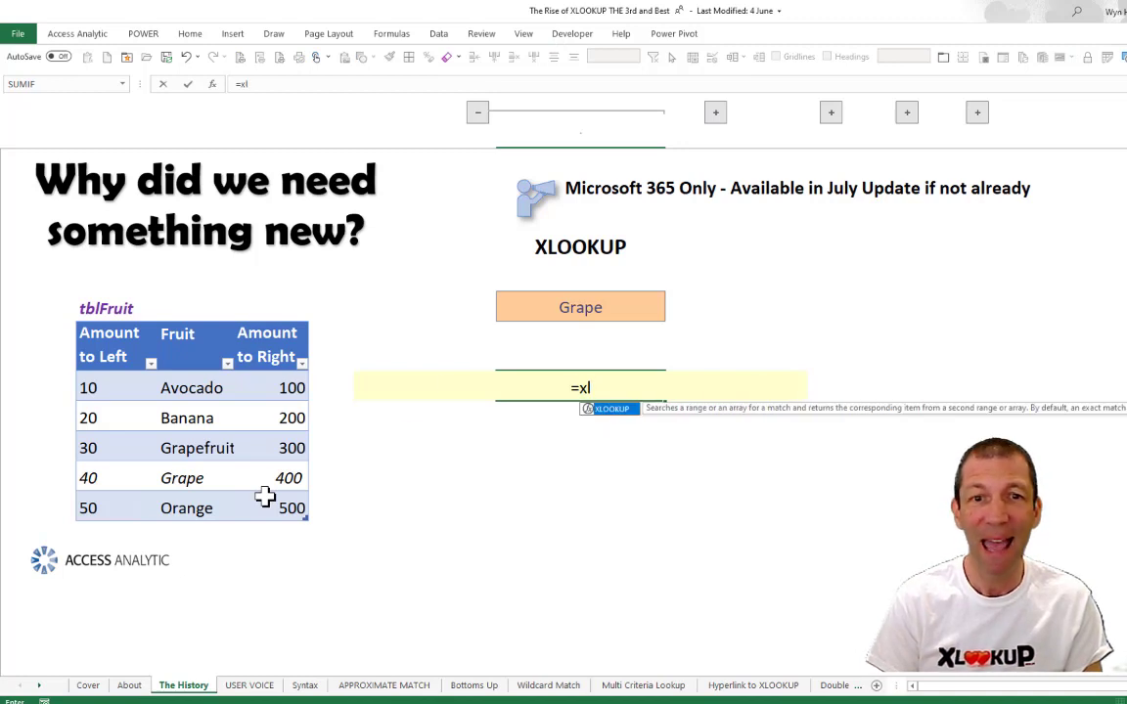
key(Tab)
click(601, 307)
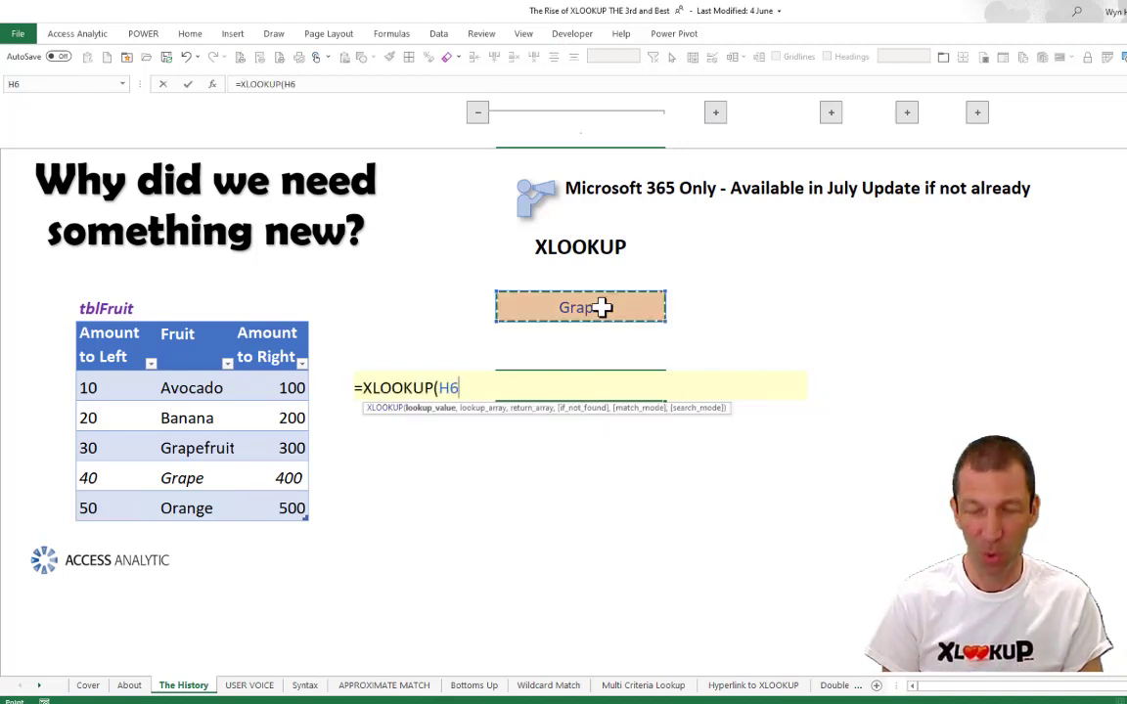
text(,)
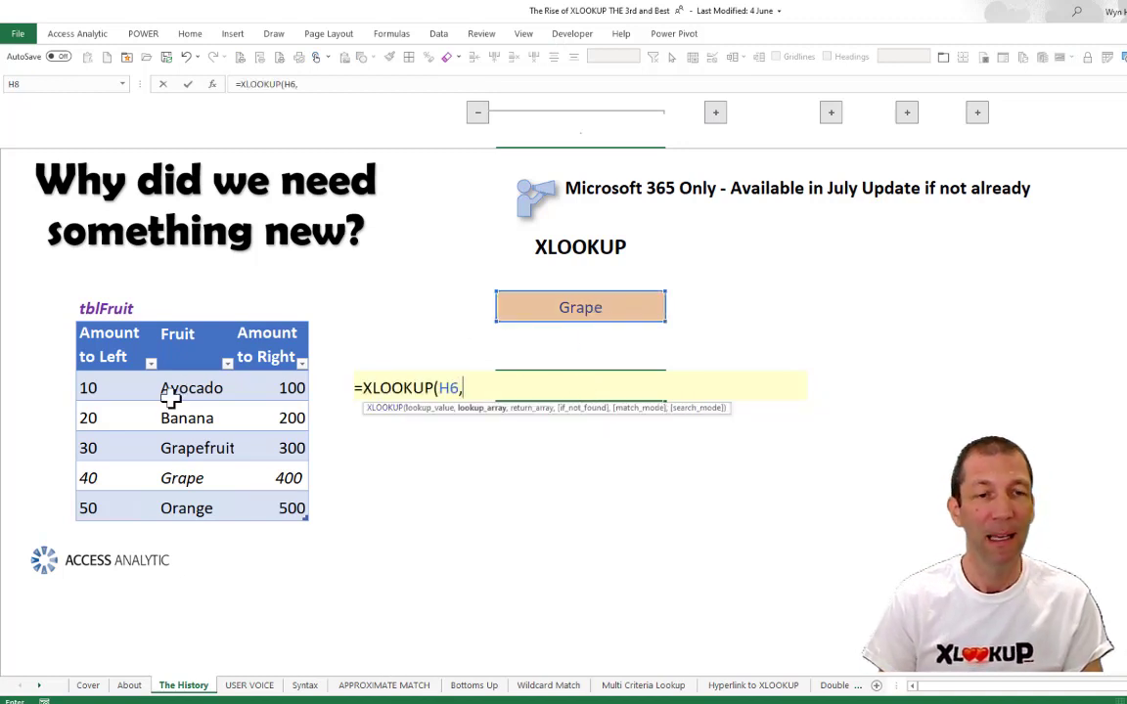
drag(189, 387, 207, 507)
text(,)
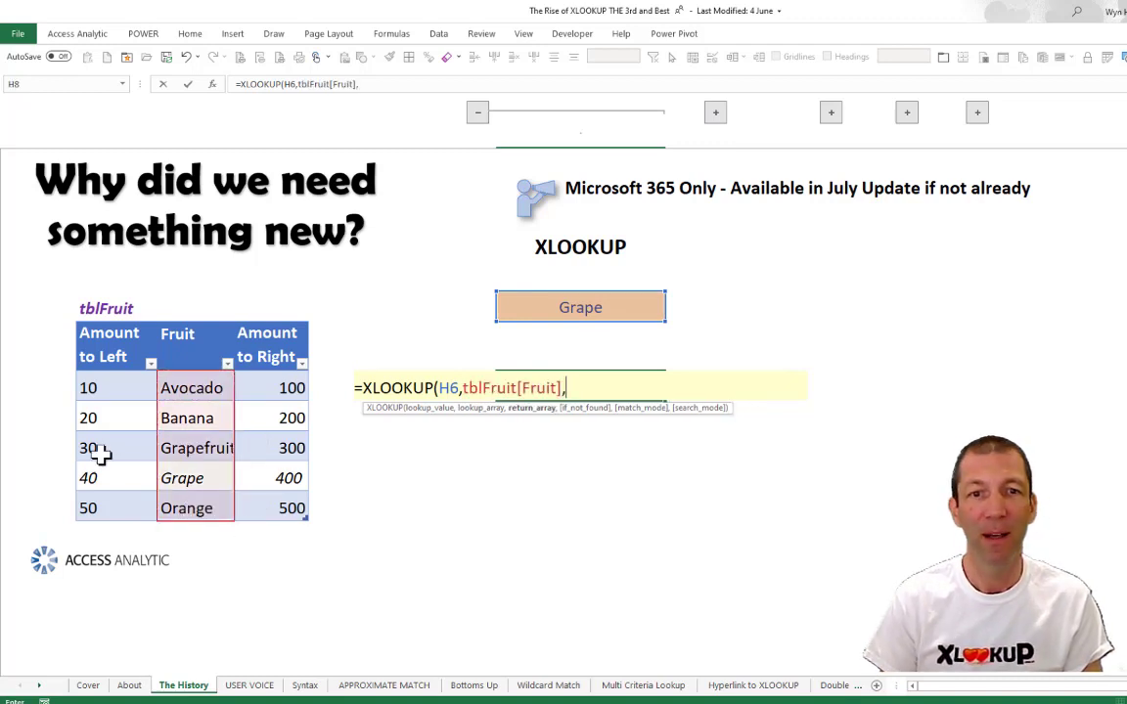
click(105, 391)
drag(106, 396, 113, 503)
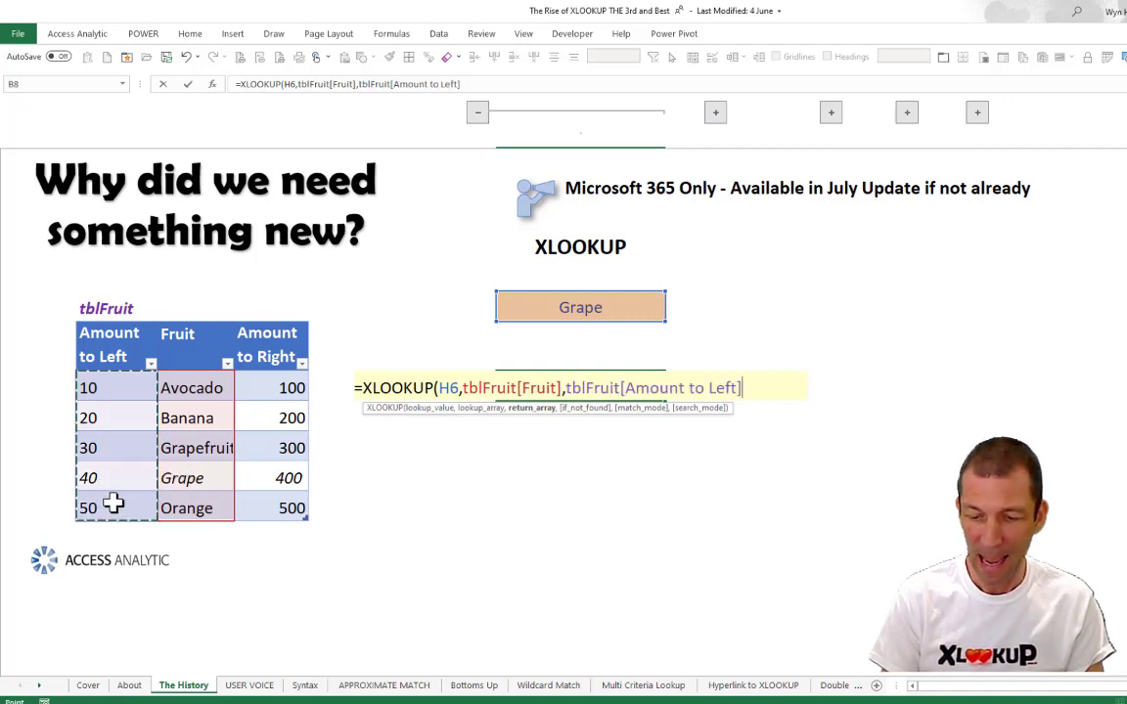
key(Return)
key(Up)
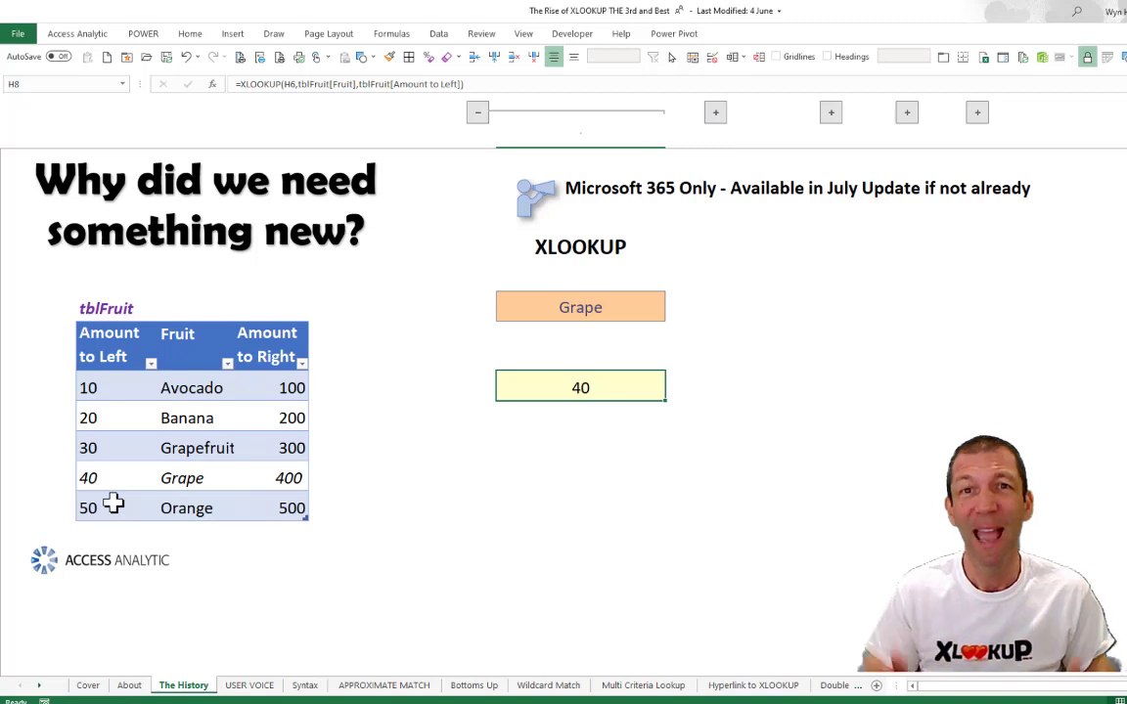
- Expand the collapsed HLOOKUP replacement columns and enter an XLOOKUP in L8 that finds H6 in L6:P6 and returns L7:P7
click(719, 119)
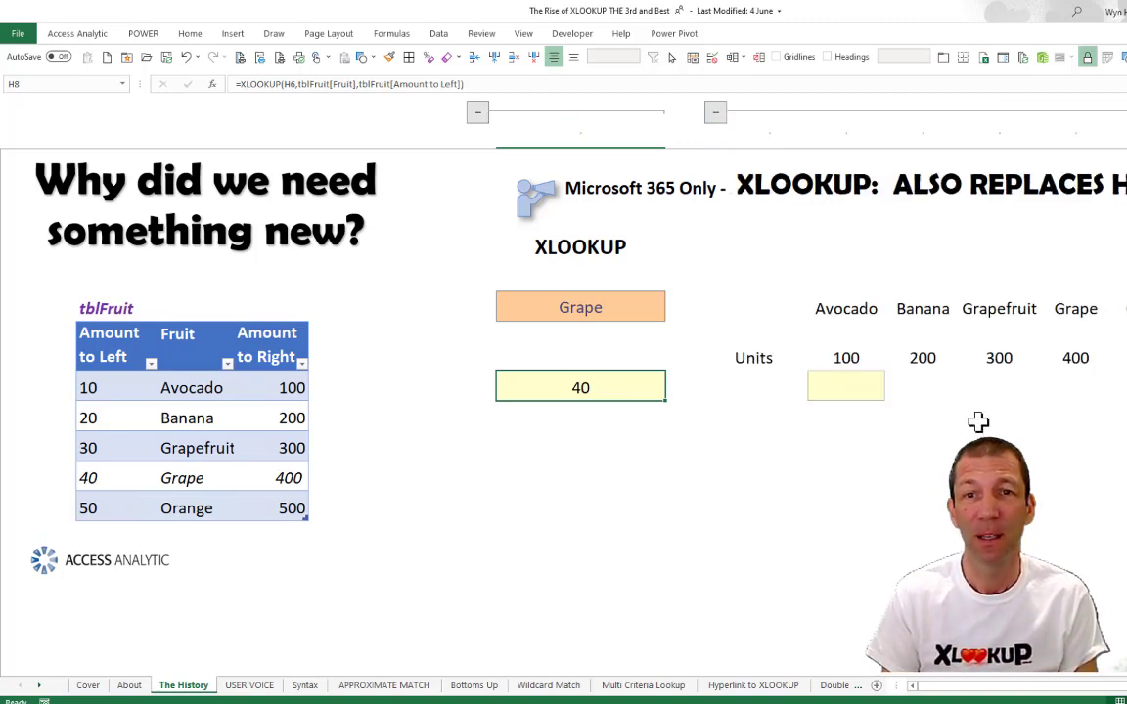
click(855, 388)
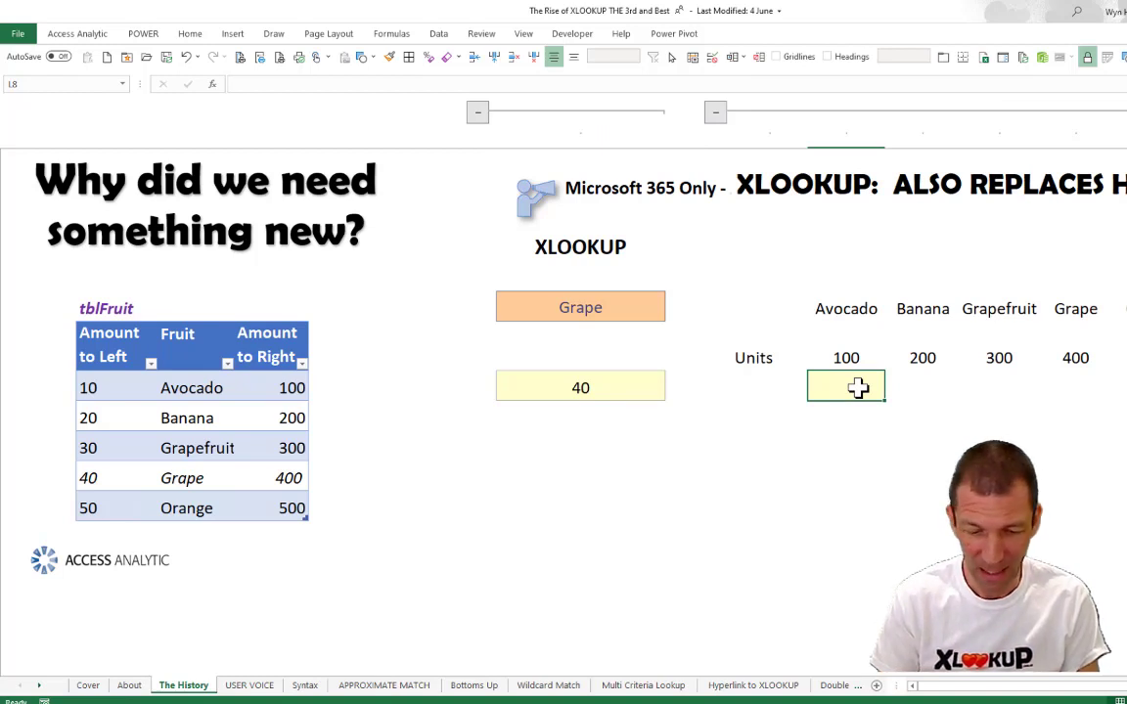
text(=xl)
key(Tab)
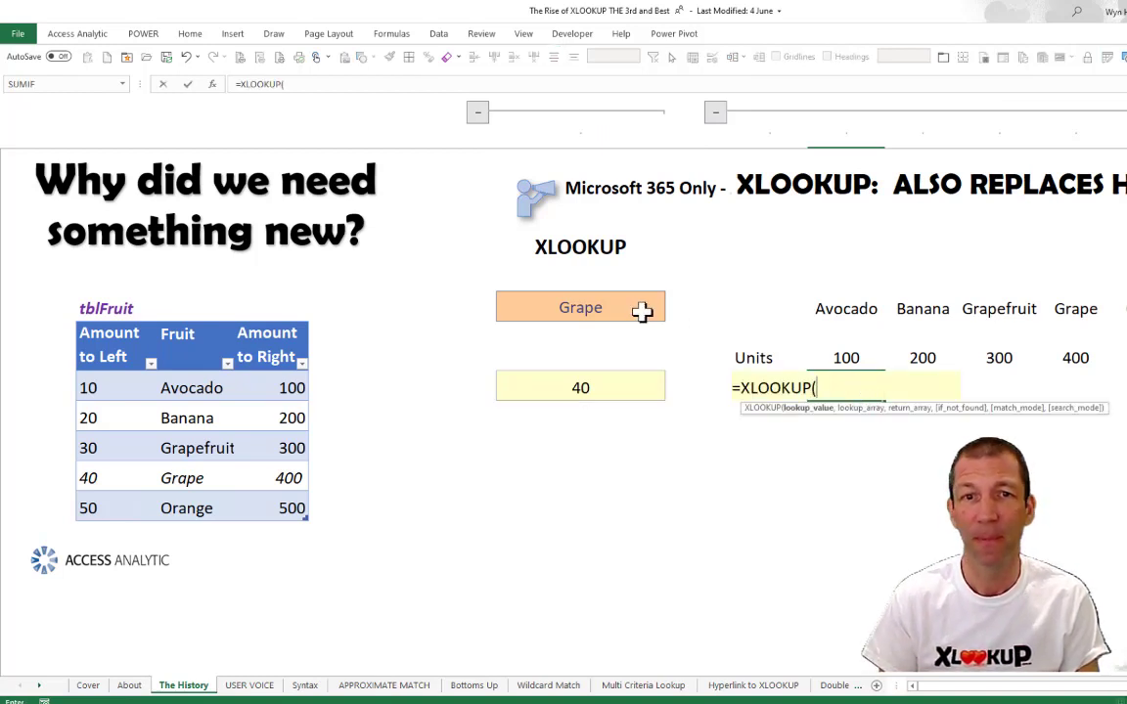
click(624, 311)
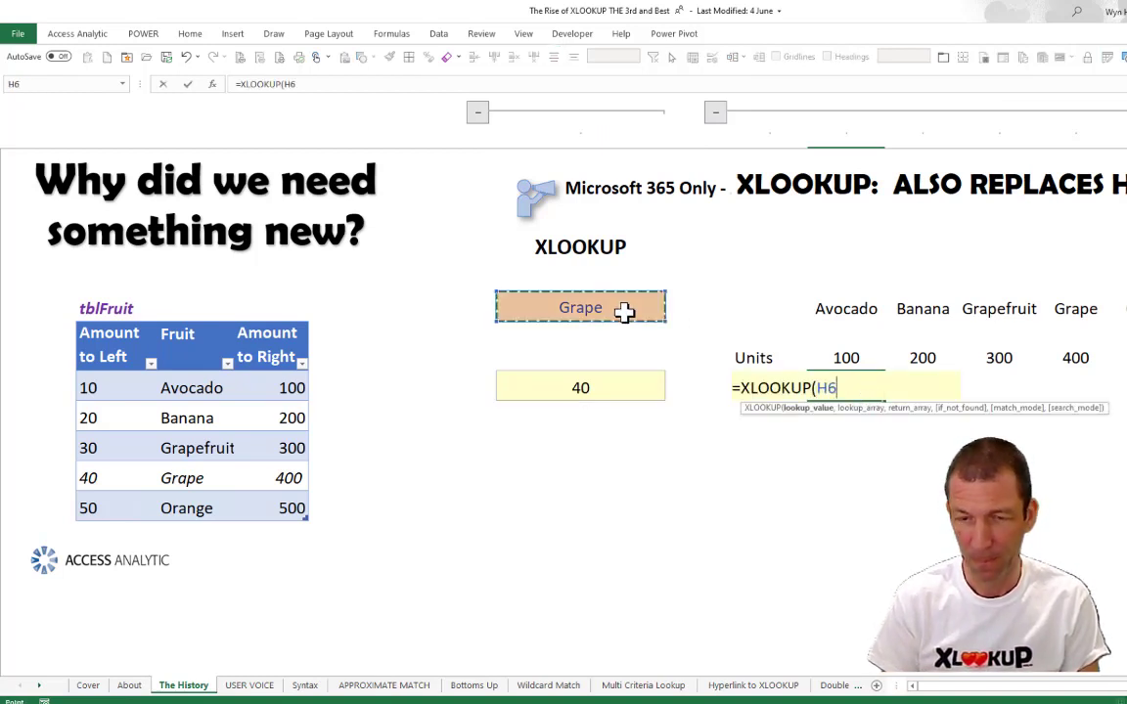
text(,)
drag(836, 304, 1122, 310)
text(,)
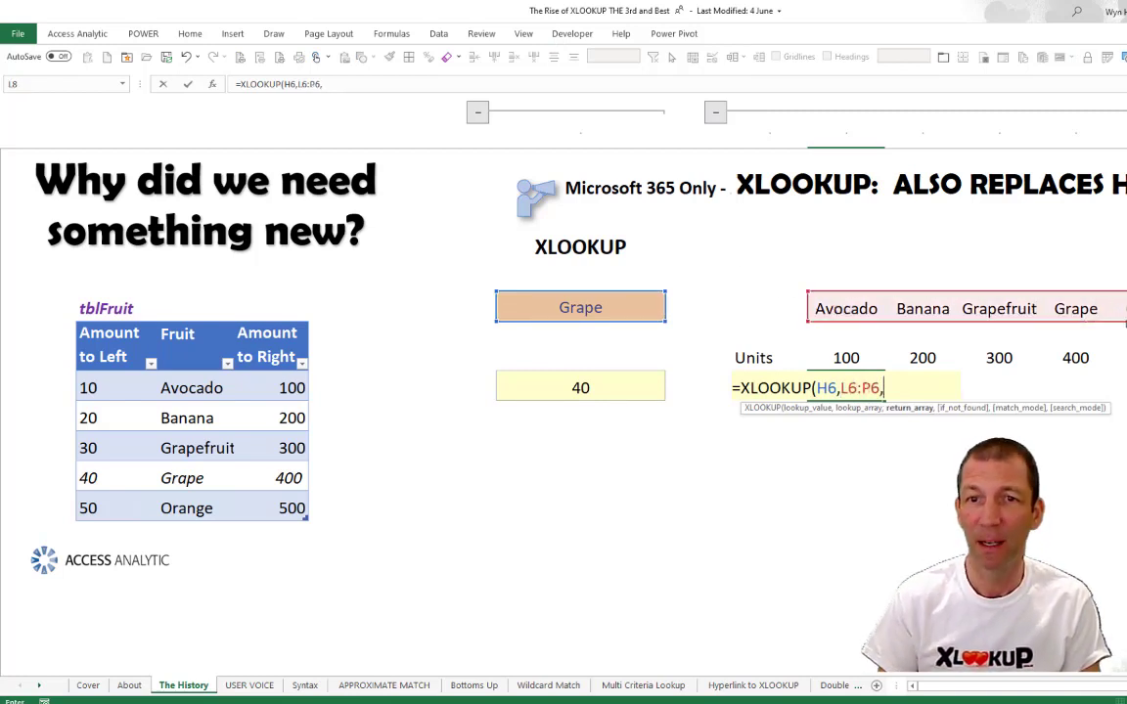
drag(845, 358, 1120, 370)
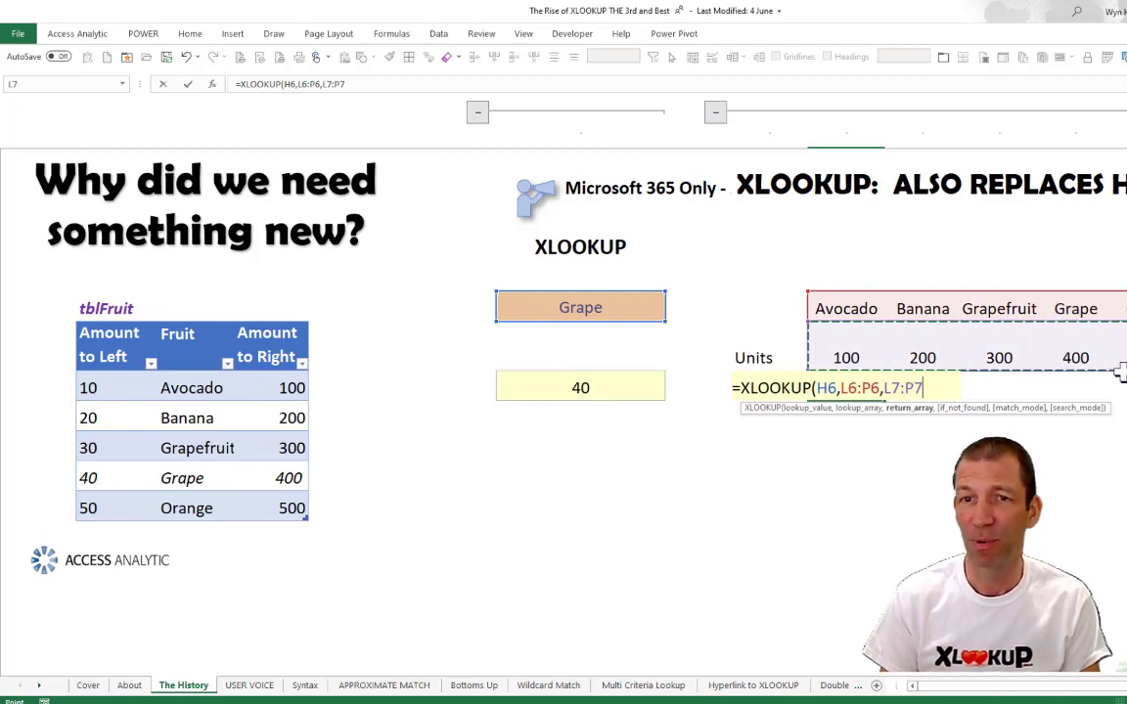
key(Return)
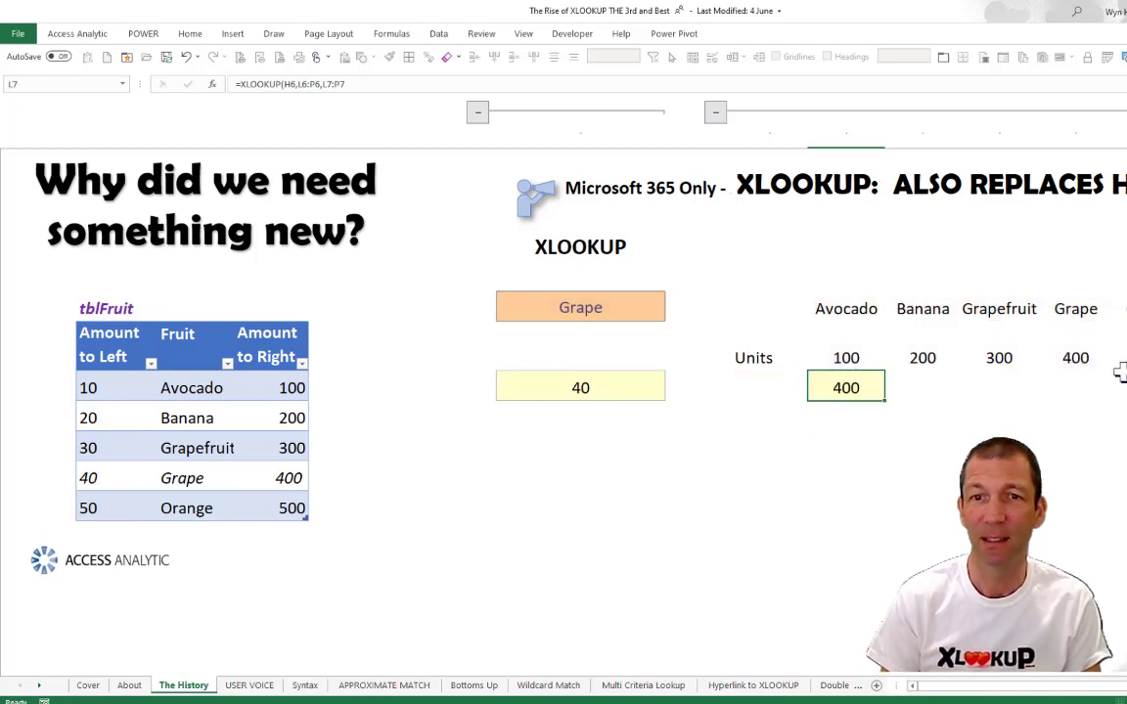
key(Up)
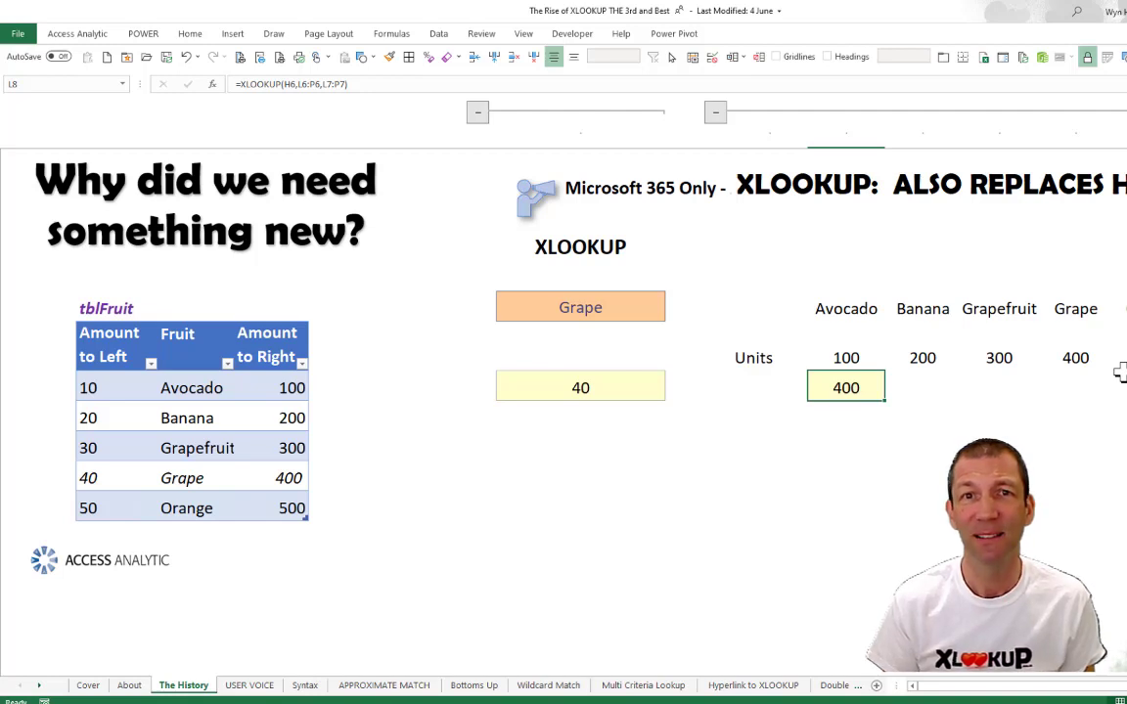
- Add "Not Found" as the if_not_found argument of the XLOOKUP formula in H8
click(606, 387)
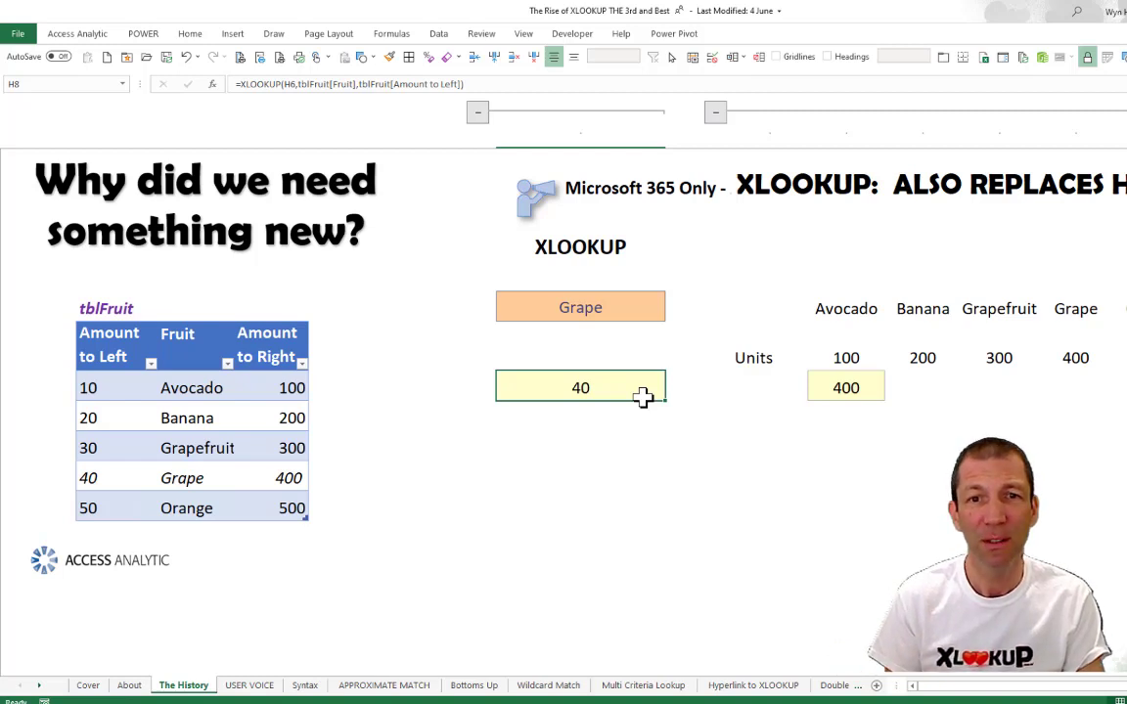
key(F2)
key(BackSpace)
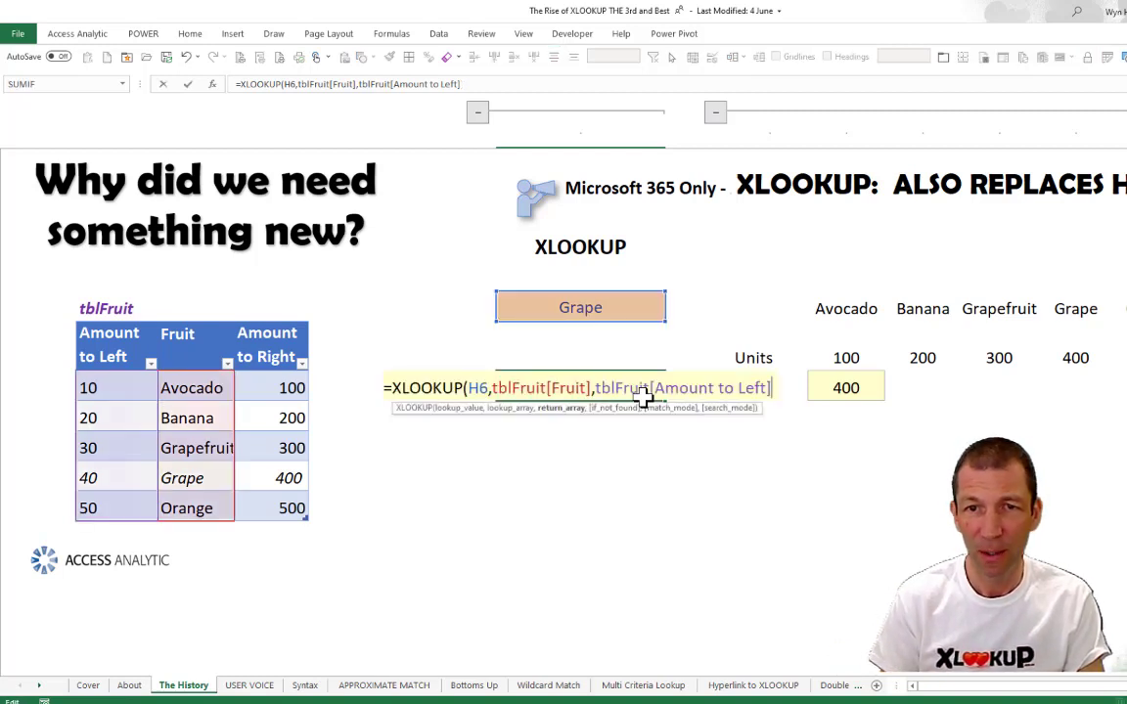
text(,)
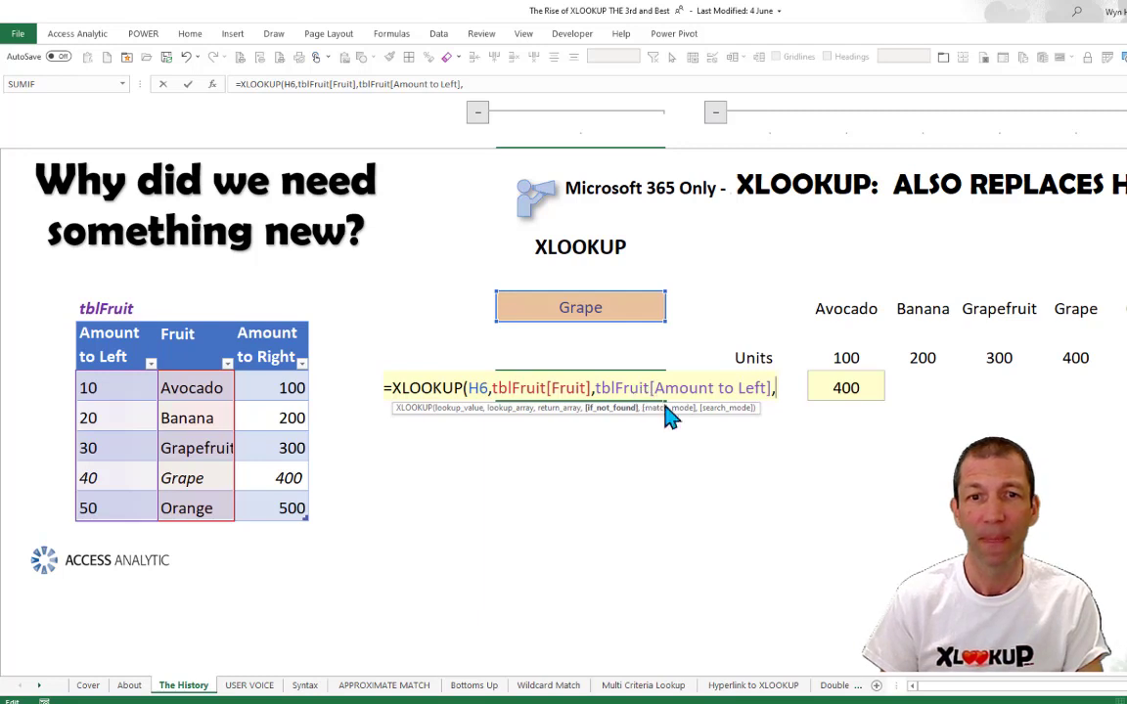
text(")
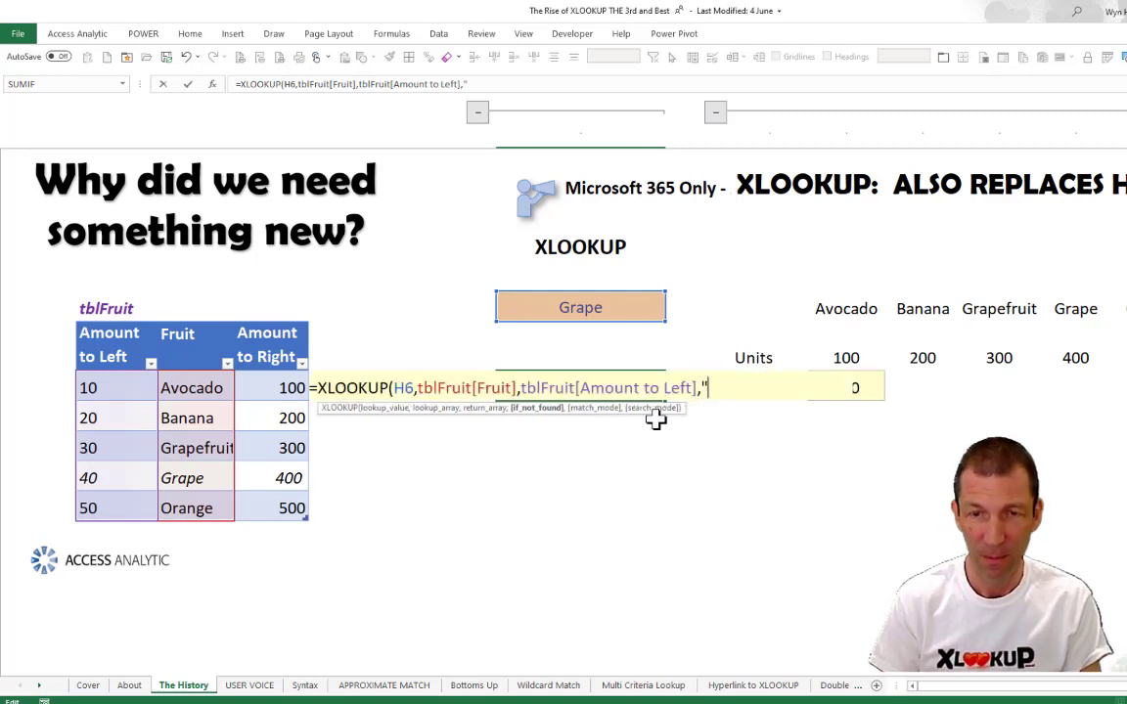
text(No t)
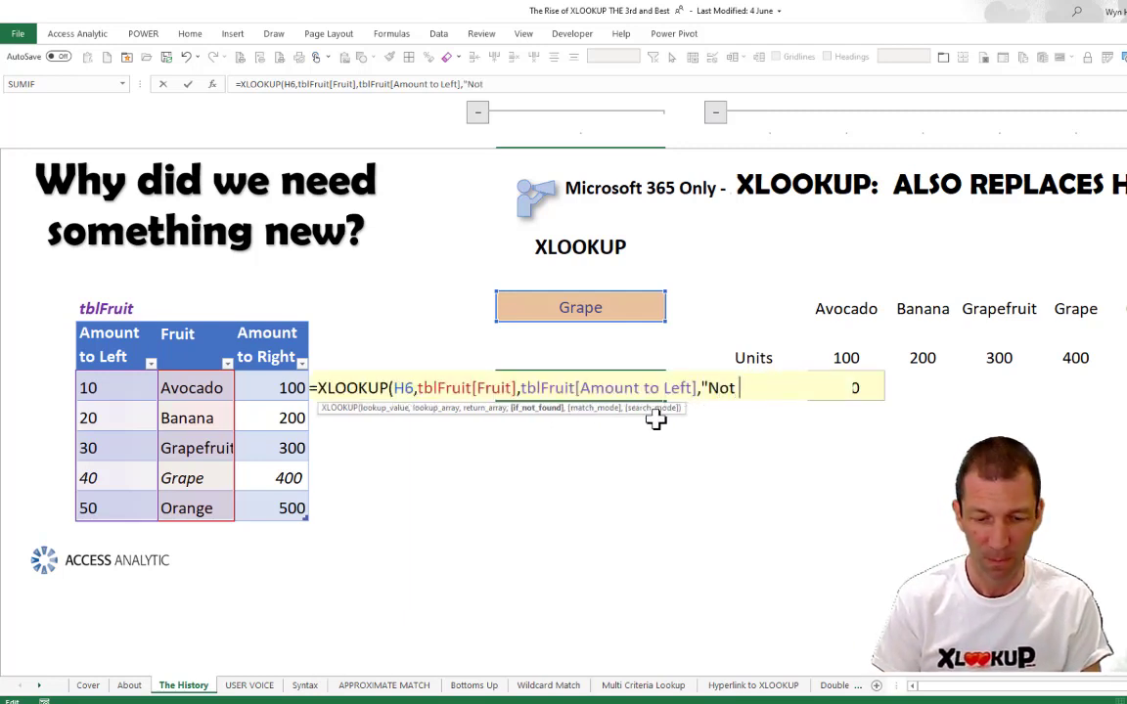
text(Found)
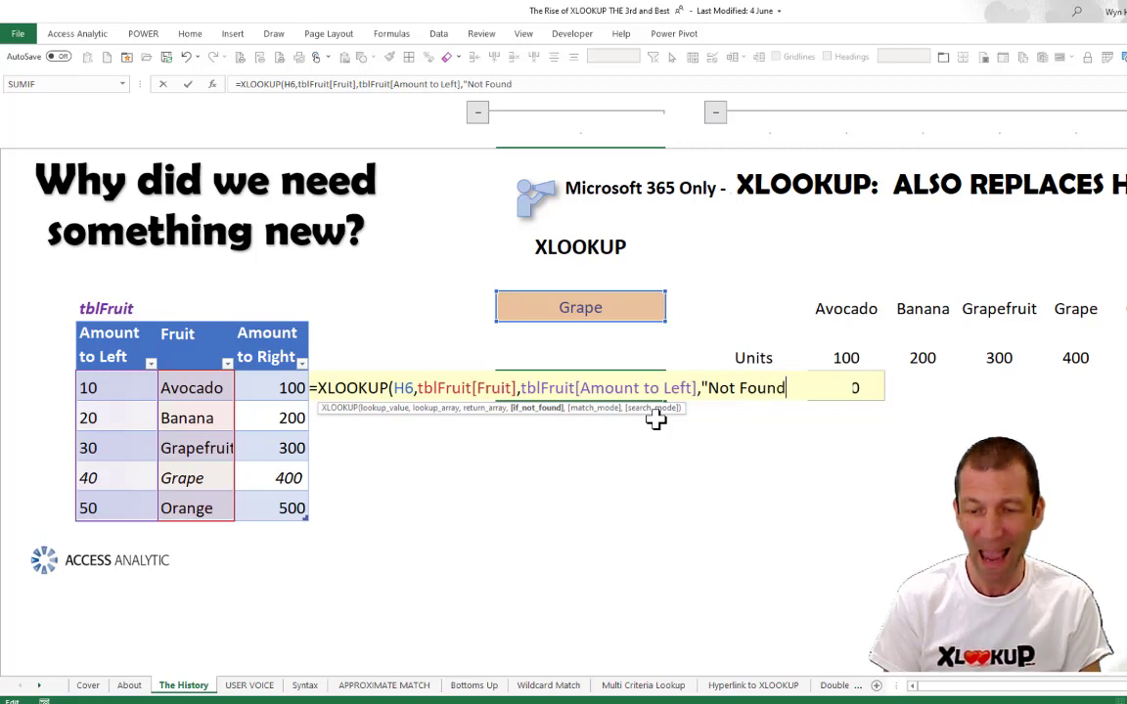
text(")
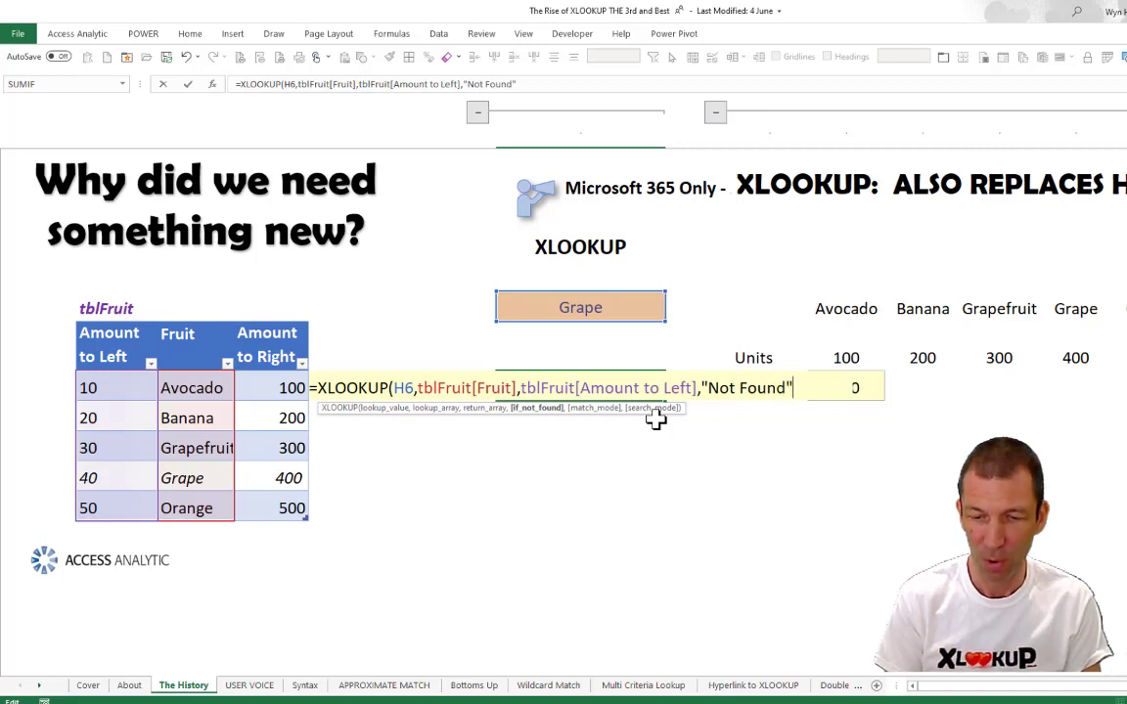
text())
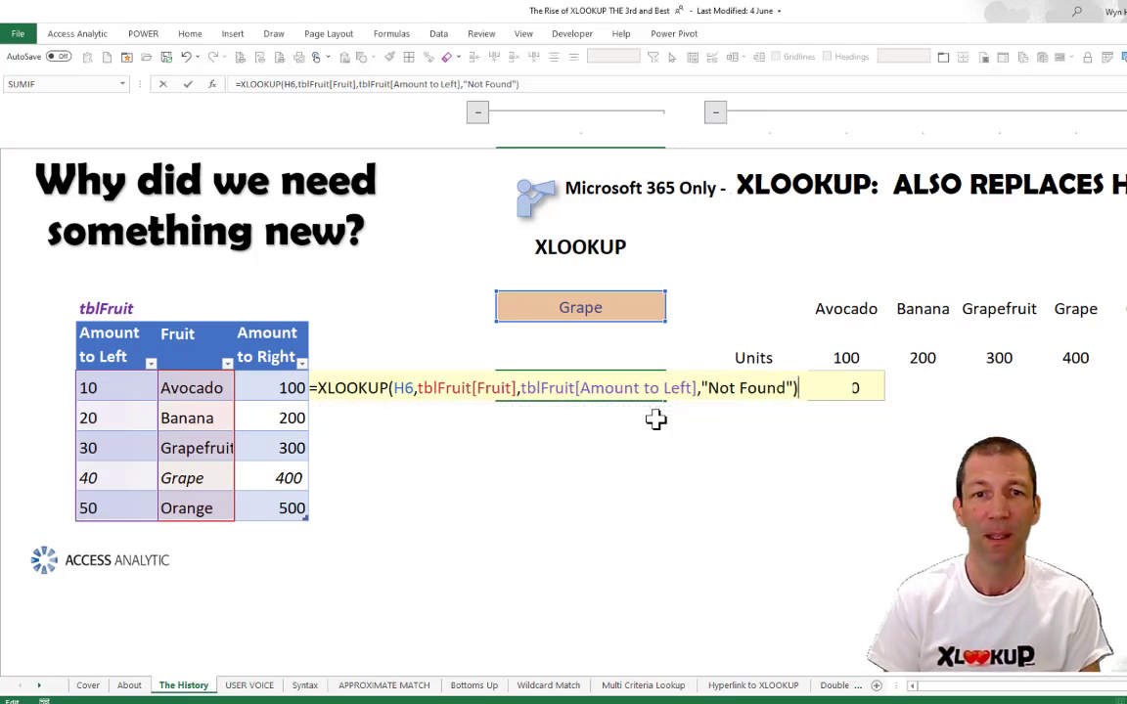
key(Return)
key(Up)
- Change the lookup value in H6 to Grapes and examine how the XLOOKUP formulas in L8 and H8 respond
click(619, 307)
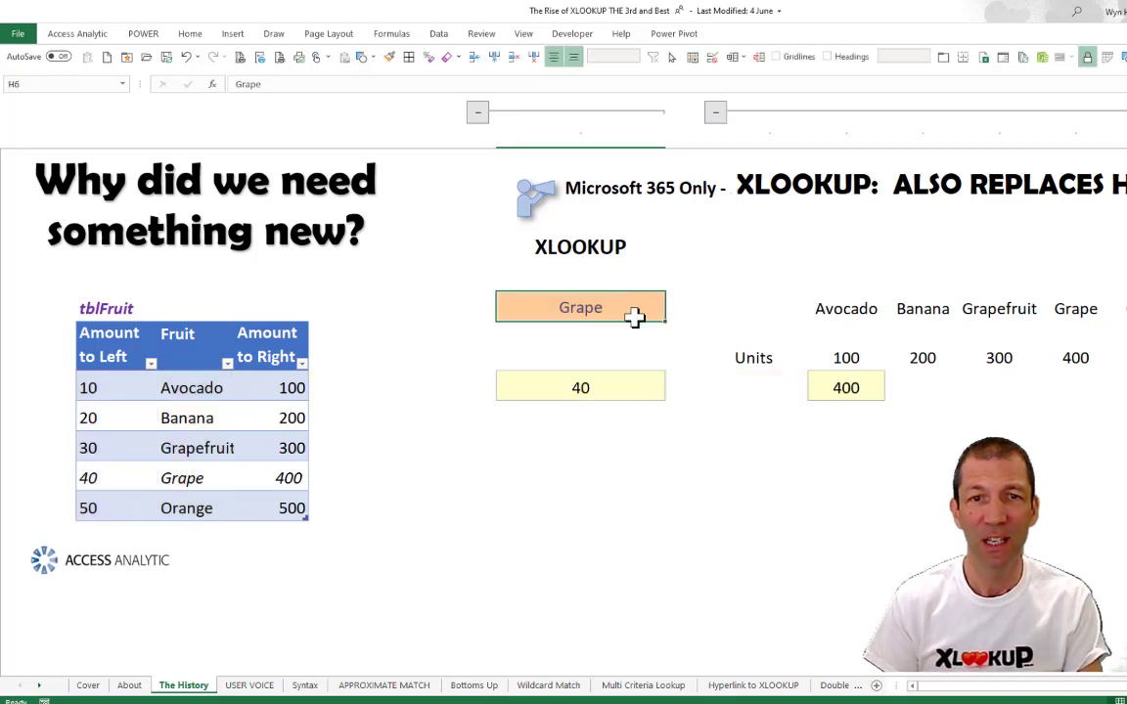
key(F2)
text(s)
key(Return)
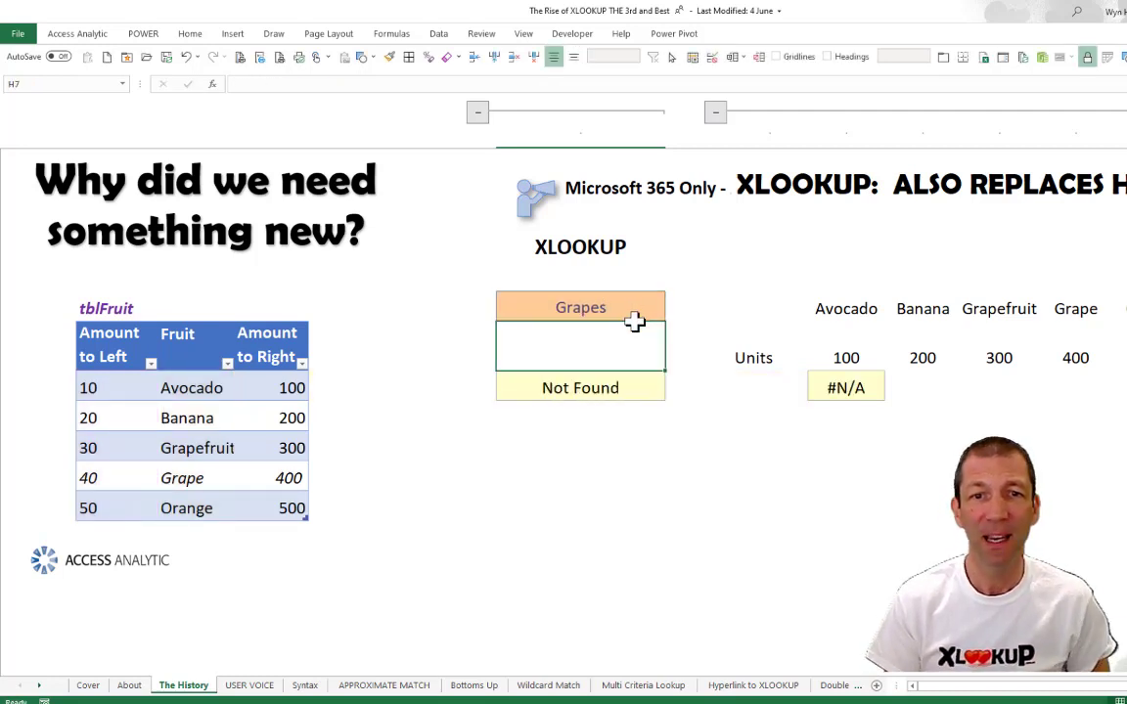
click(849, 391)
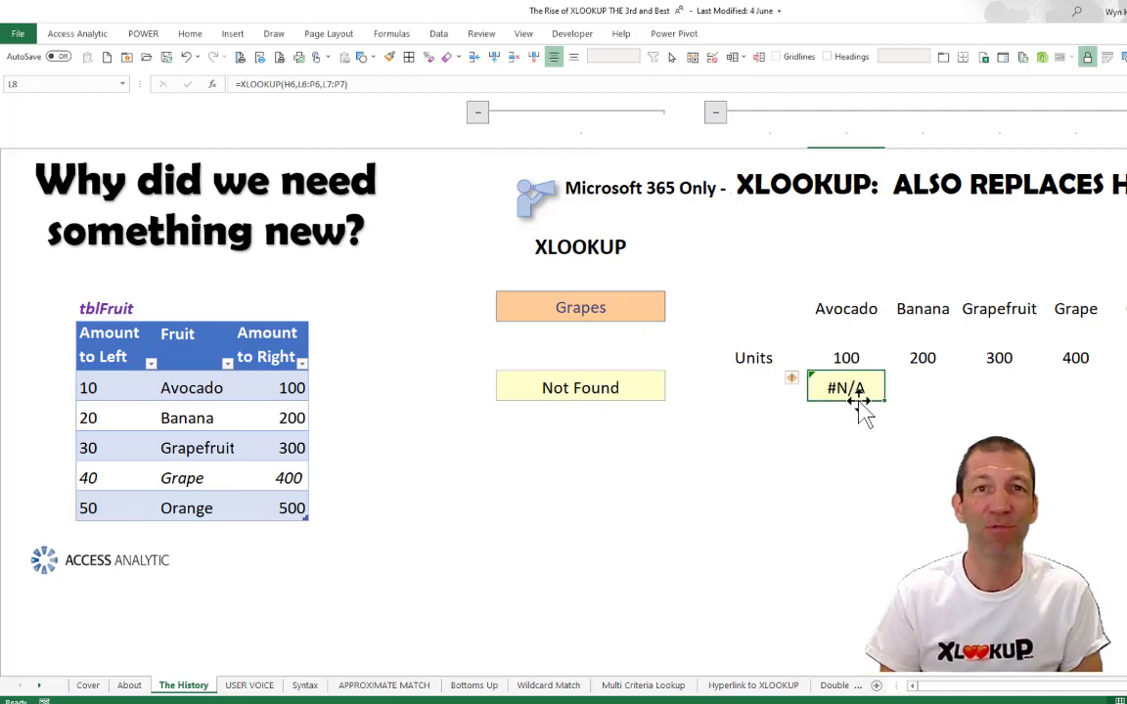
click(597, 389)
key(F2)
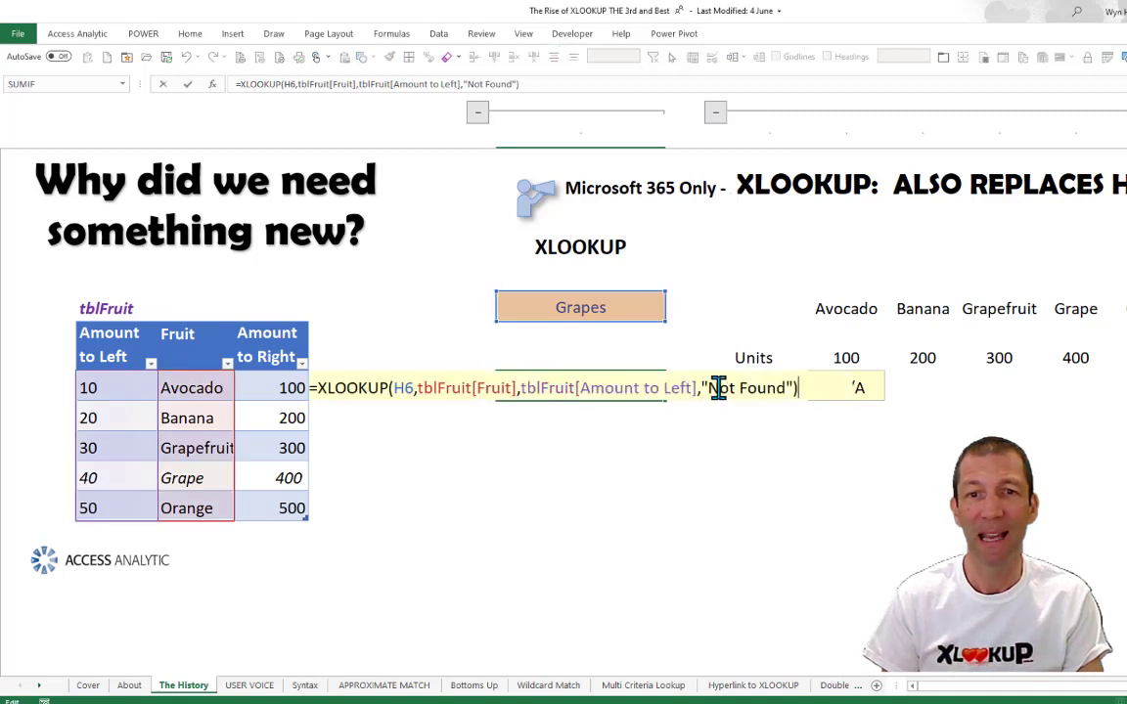
key(Escape)
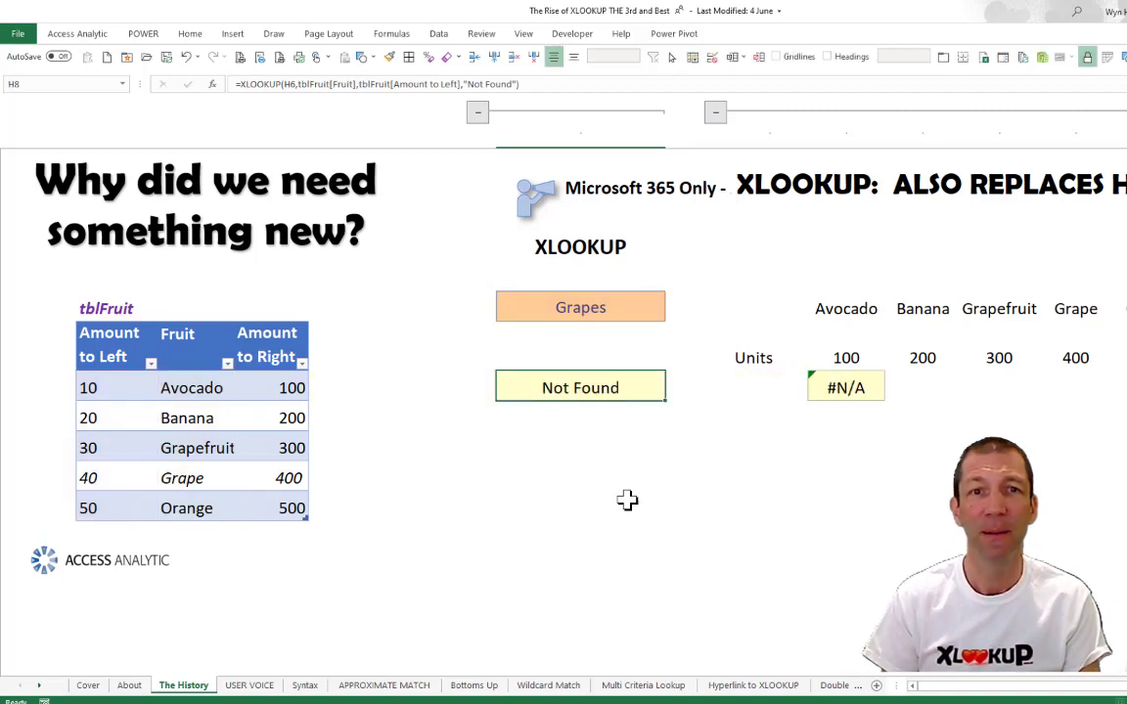
- Collapse the XLOOKUP and HLOOKUP replacement column groups and expand the VLOOKUP & INDEX MATCH group
click(477, 111)
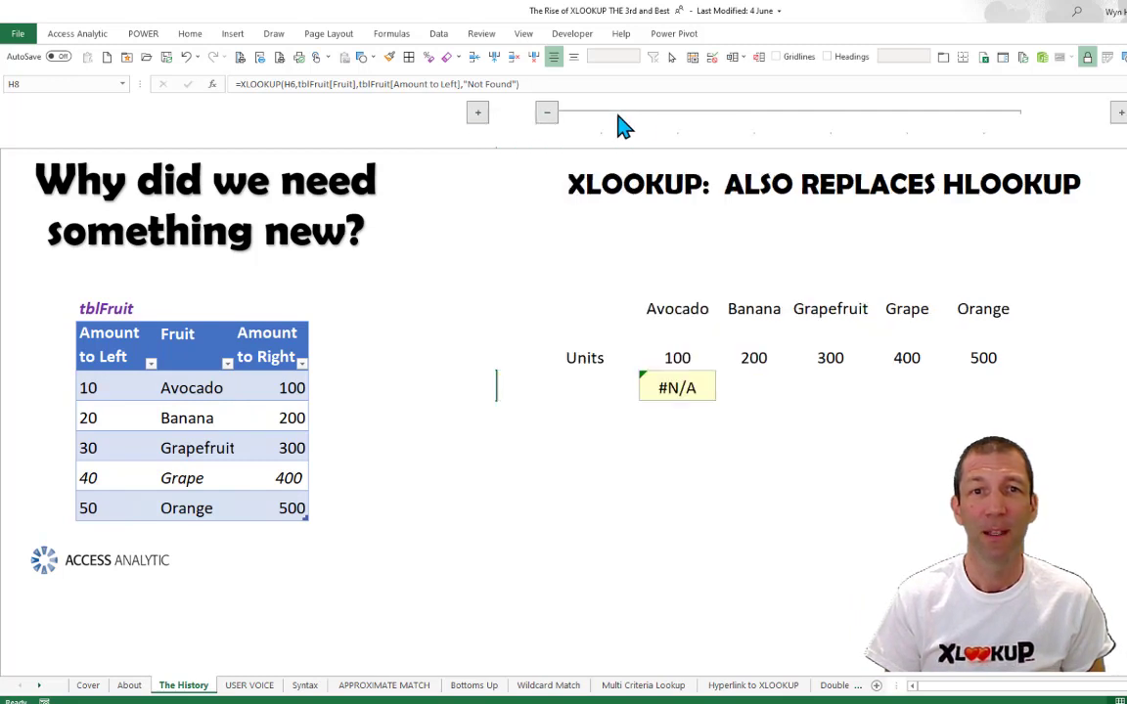
click(547, 114)
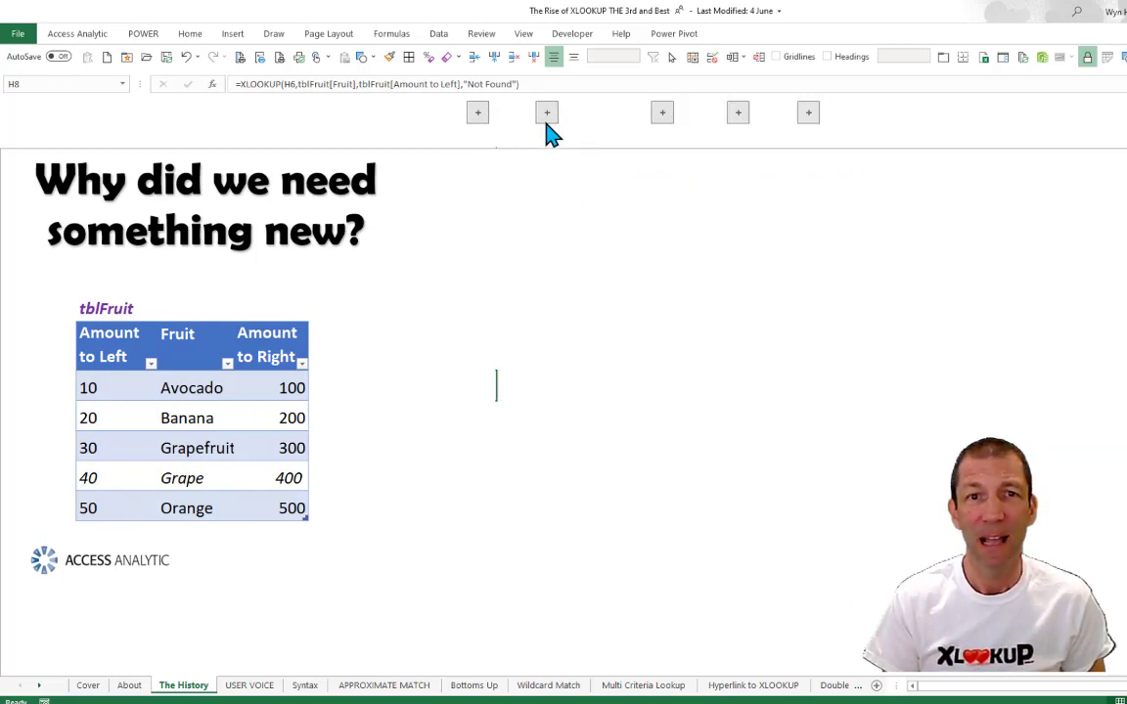
click(663, 114)
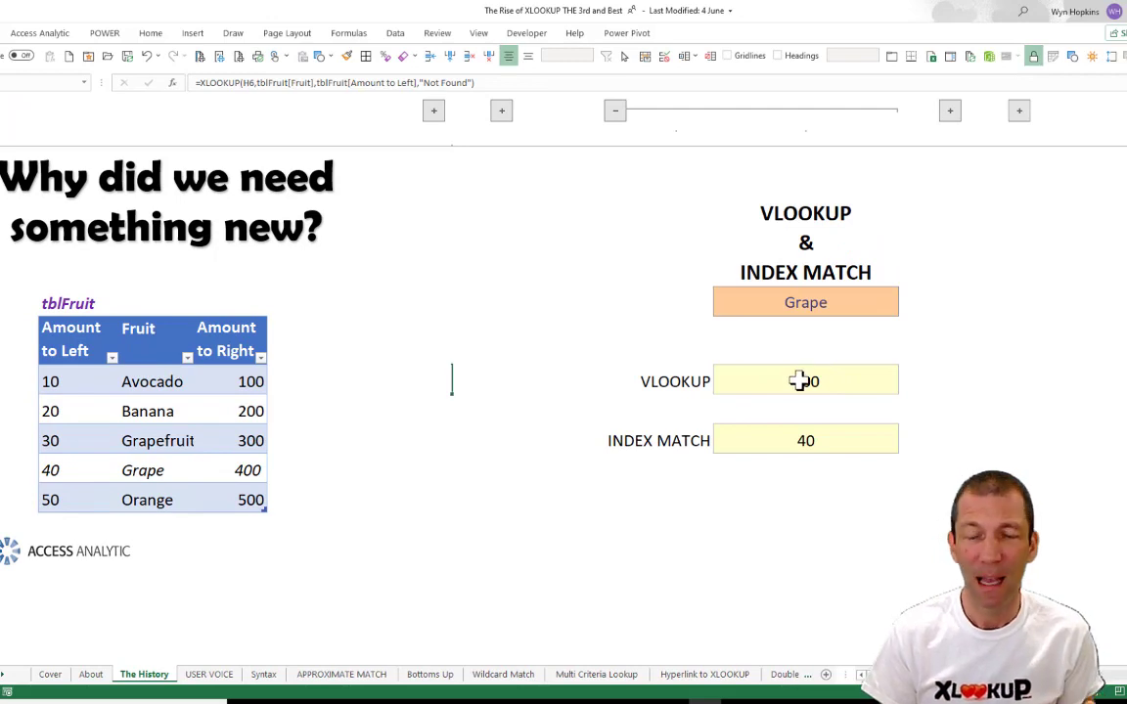
- Clear the existing result cells beside the VLOOKUP and INDEX MATCH labels
click(836, 383)
key(Delete)
key(Down)
key(Delete)
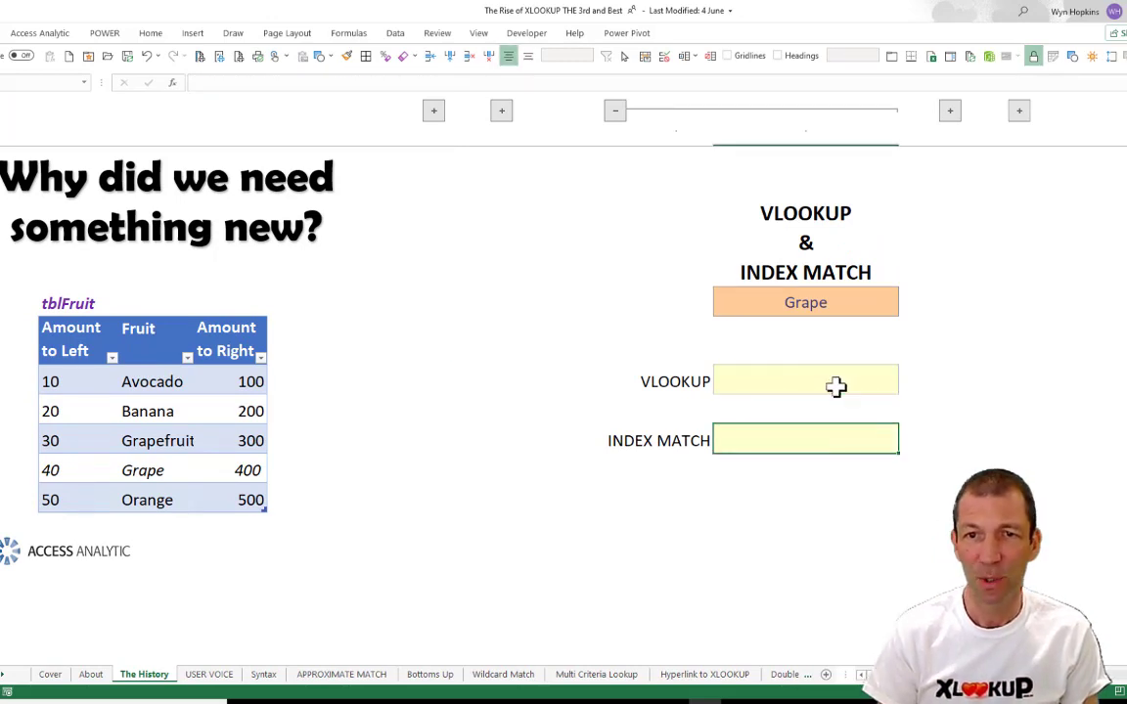
- Enter a VLOOKUP in the VLOOKUP result cell that finds T6 in tblFruit[[Fruit]:[Amount to Right]], returning column 2 with FALSE for exact match
key(Up)
text(=vl)
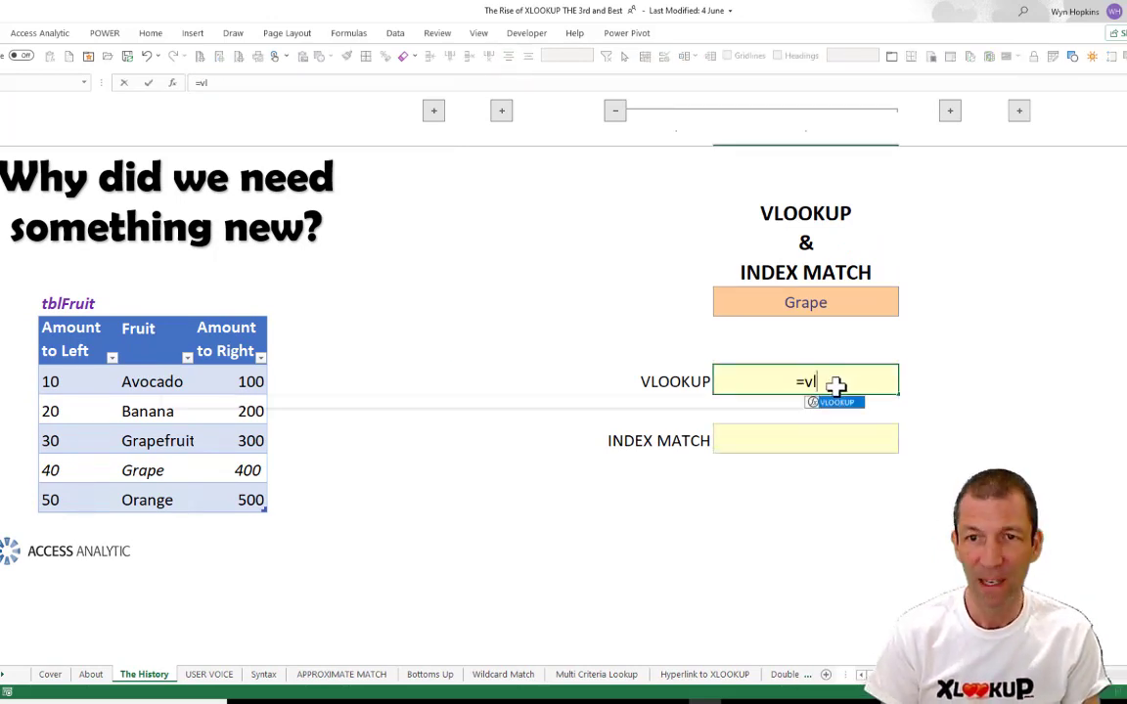
key(Tab)
click(805, 307)
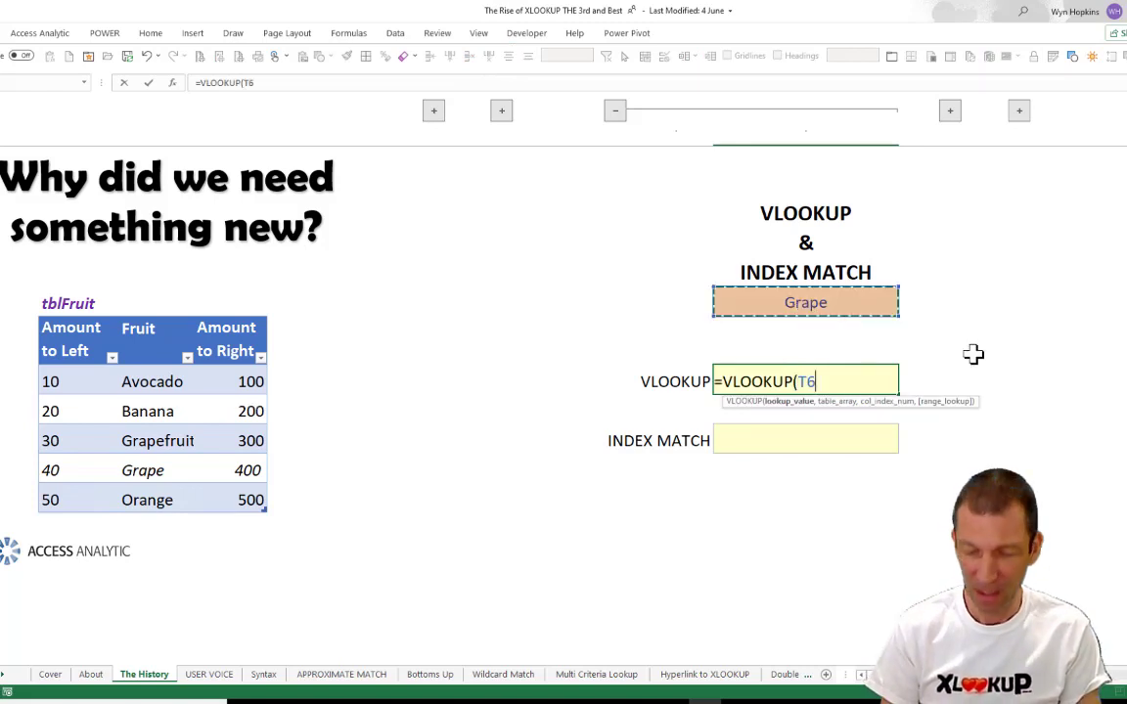
text(,)
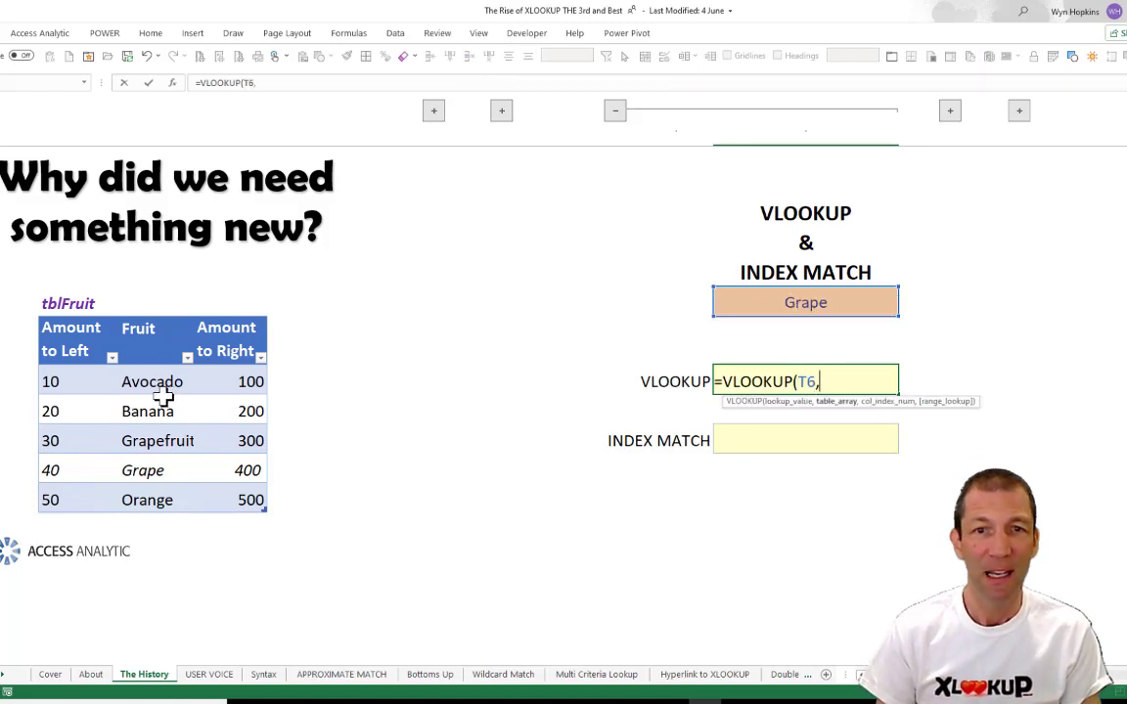
drag(159, 381, 259, 496)
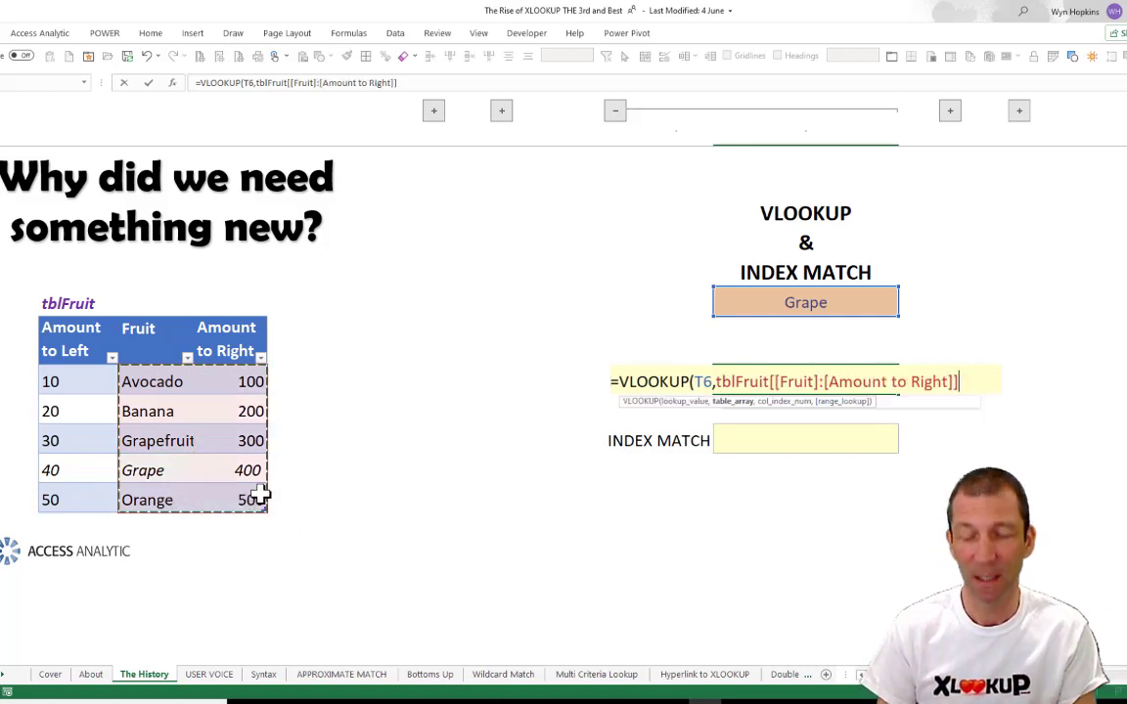
text(,)
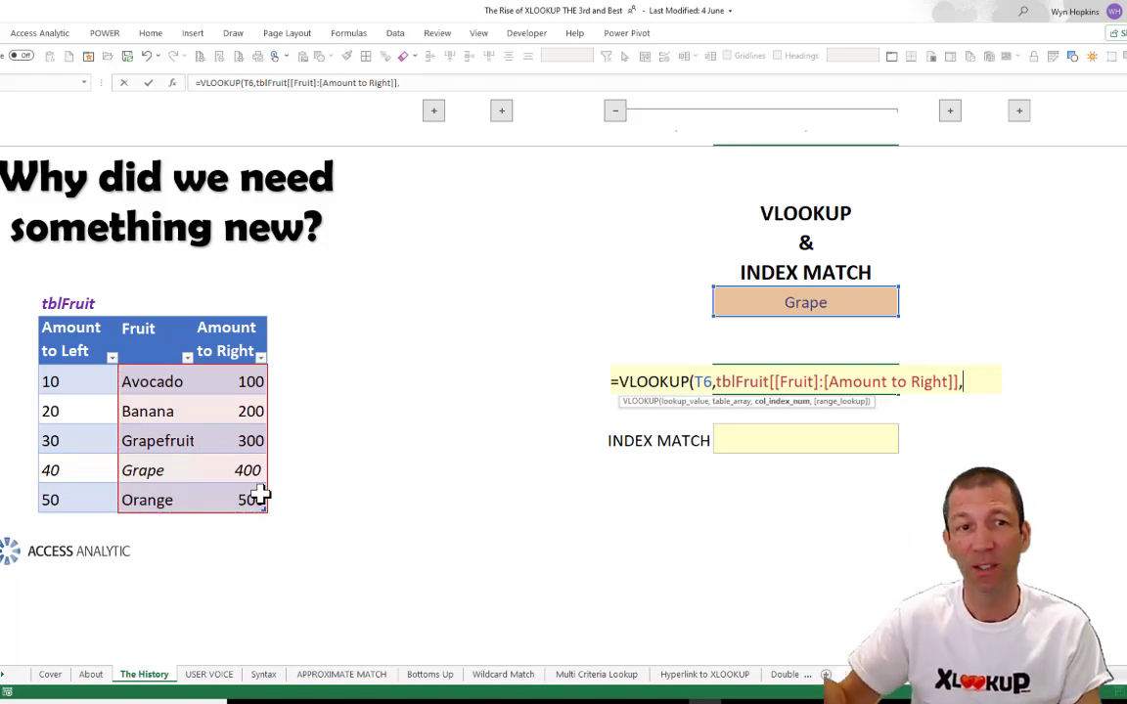
text(2)
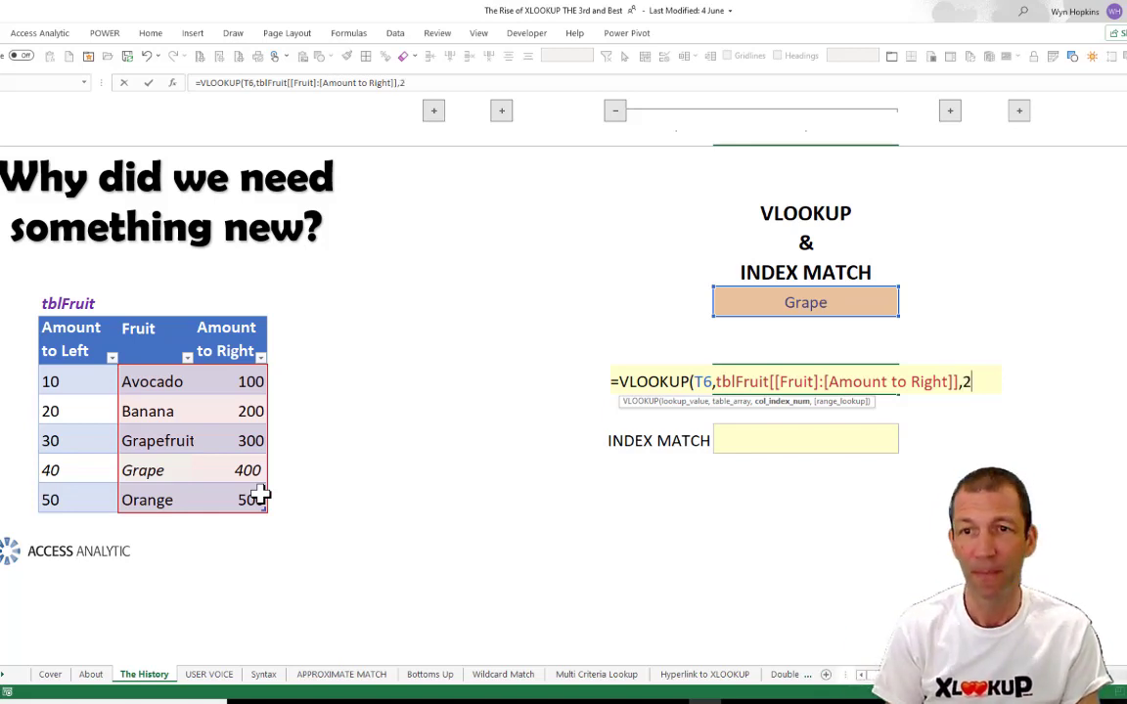
text(,)
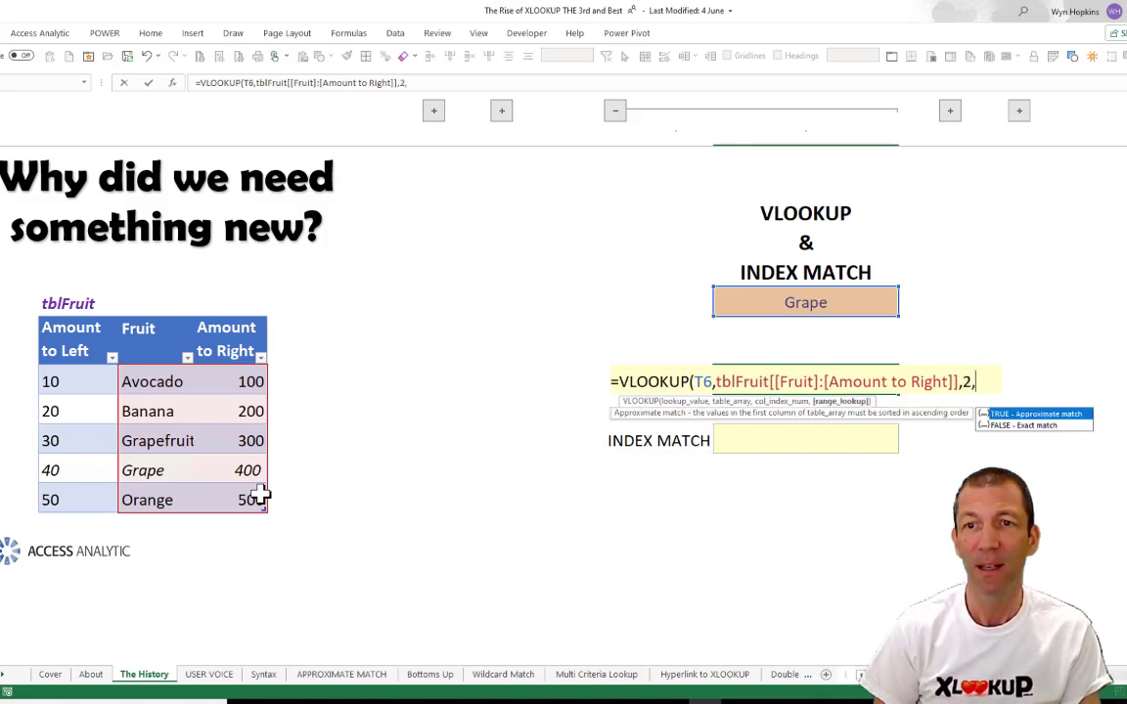
key(Down)
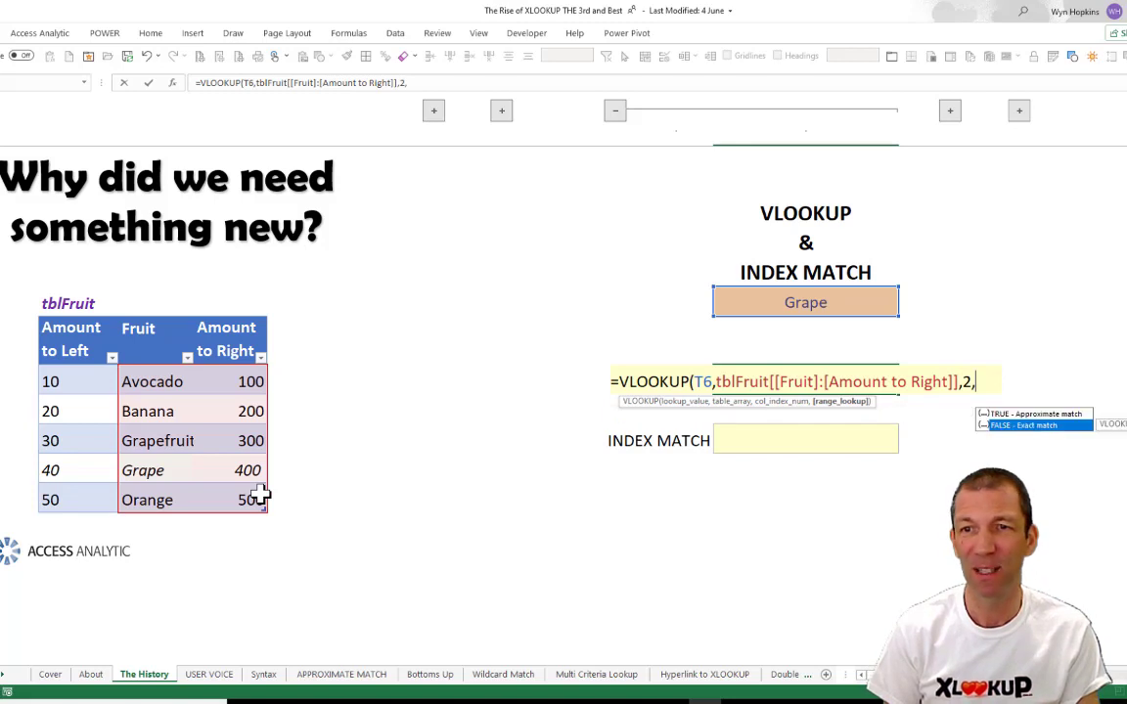
text(FALSE)
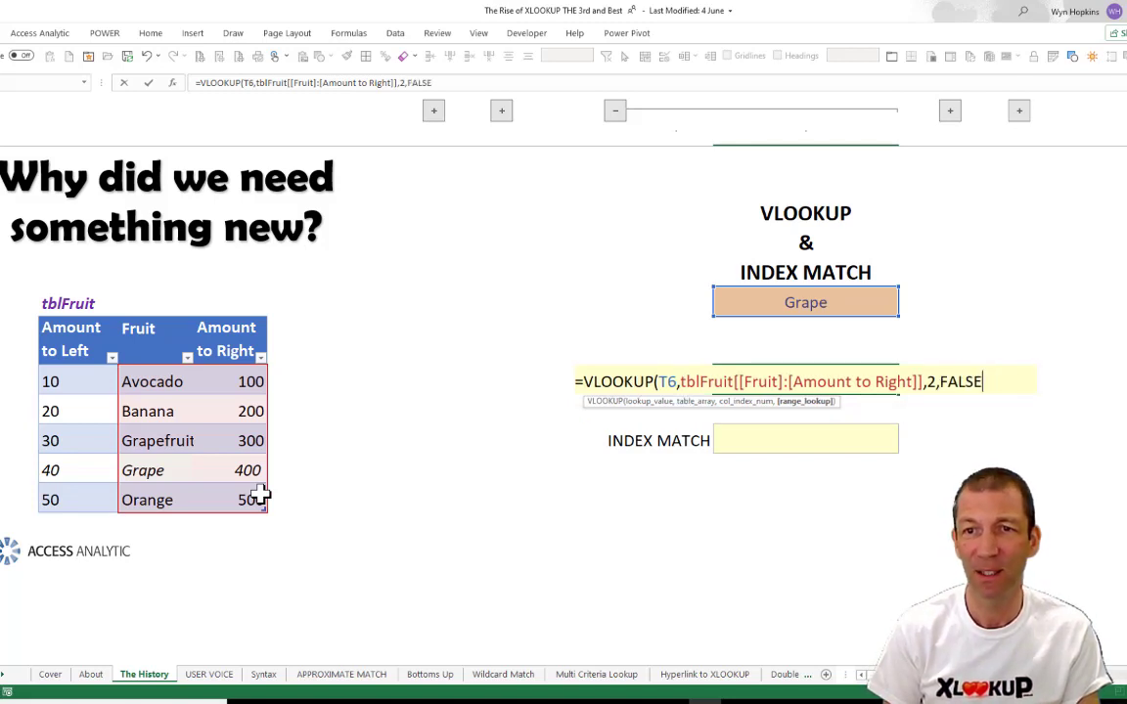
text())
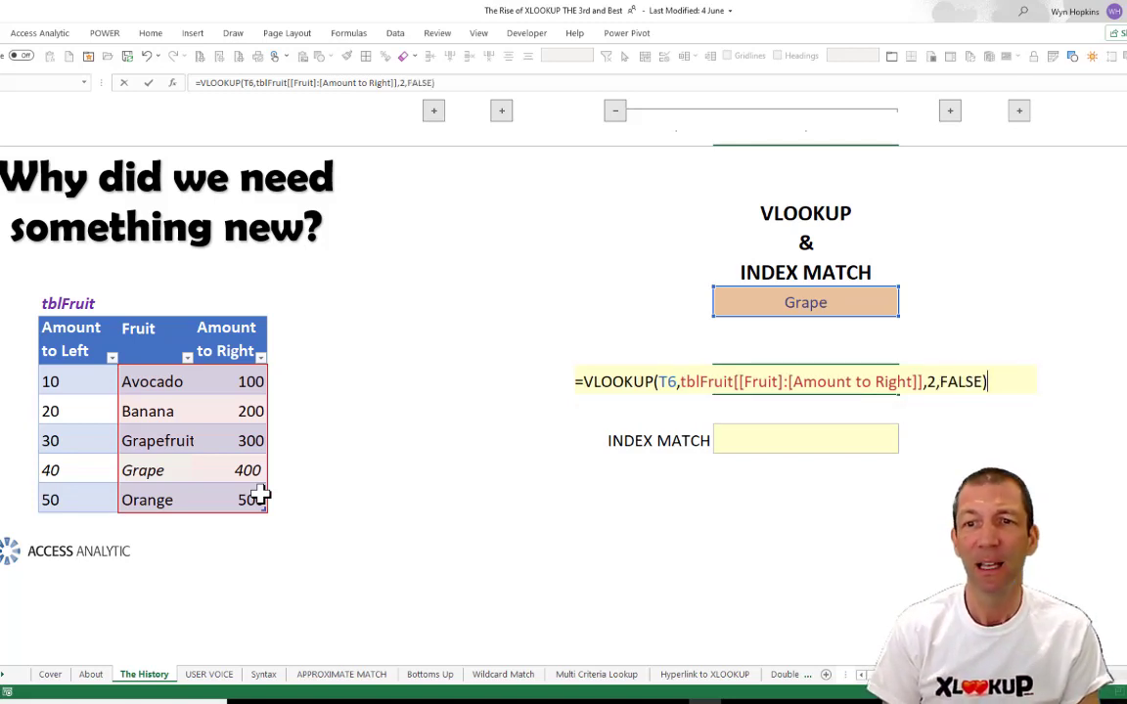
key(Return)
key(Up)
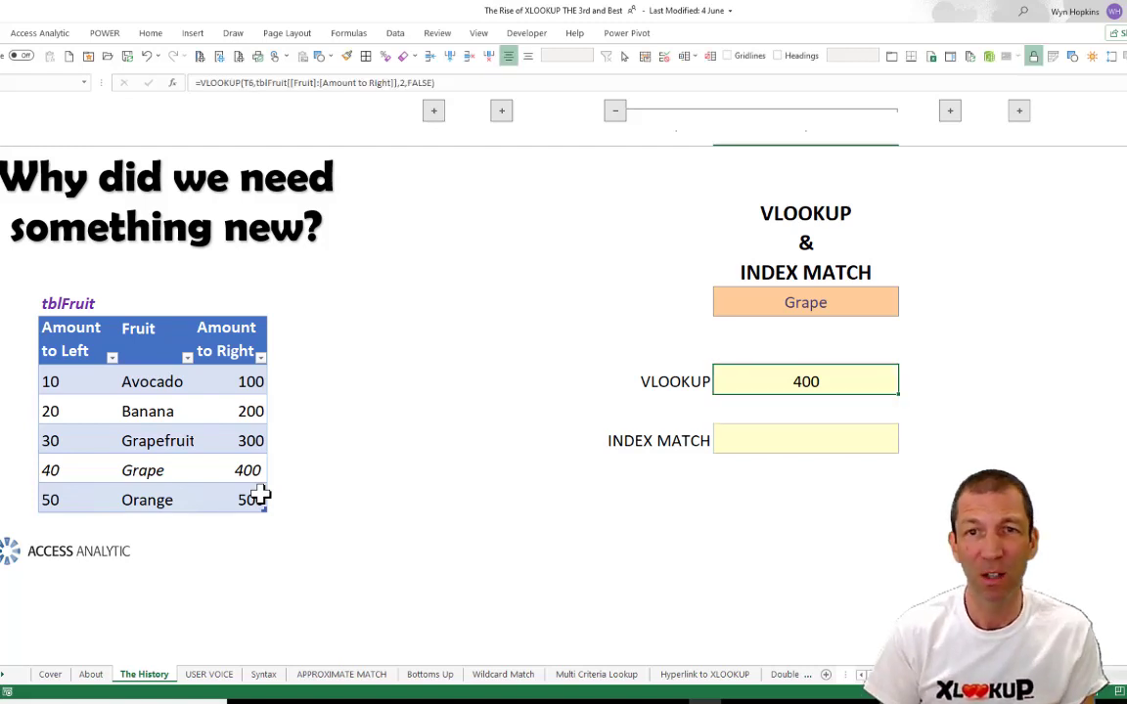
- Begin an INDEX formula in the INDEX MATCH result cell with tblFruit[Amount to Left] as its array
click(780, 447)
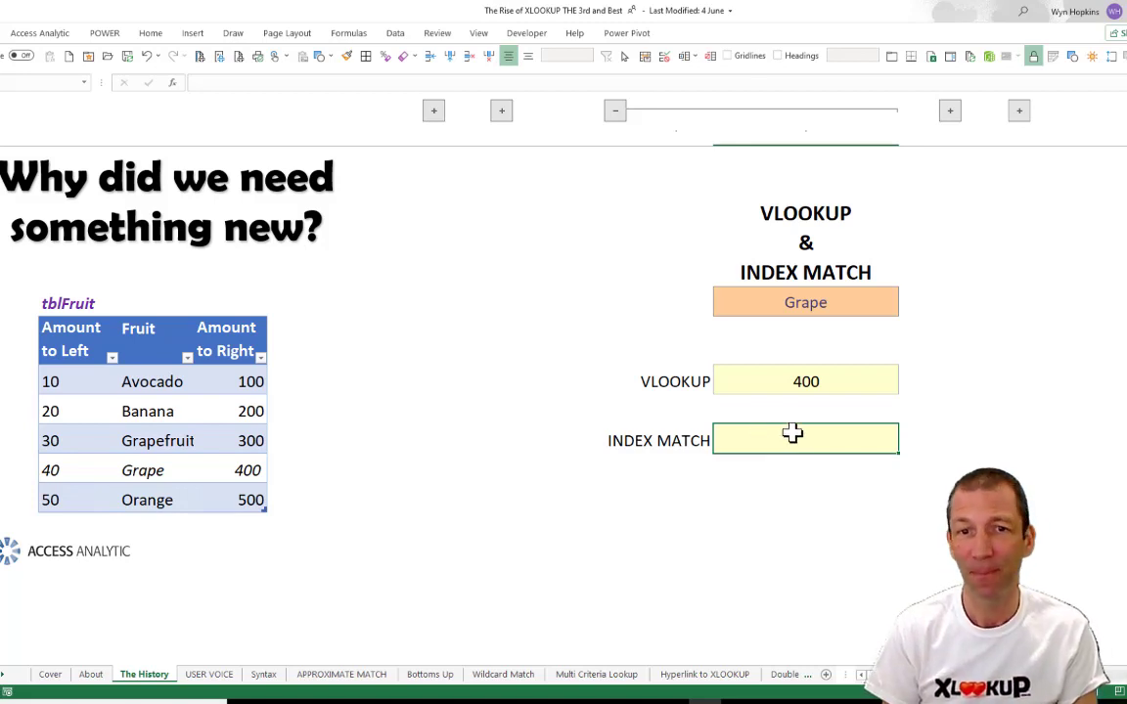
text(=)
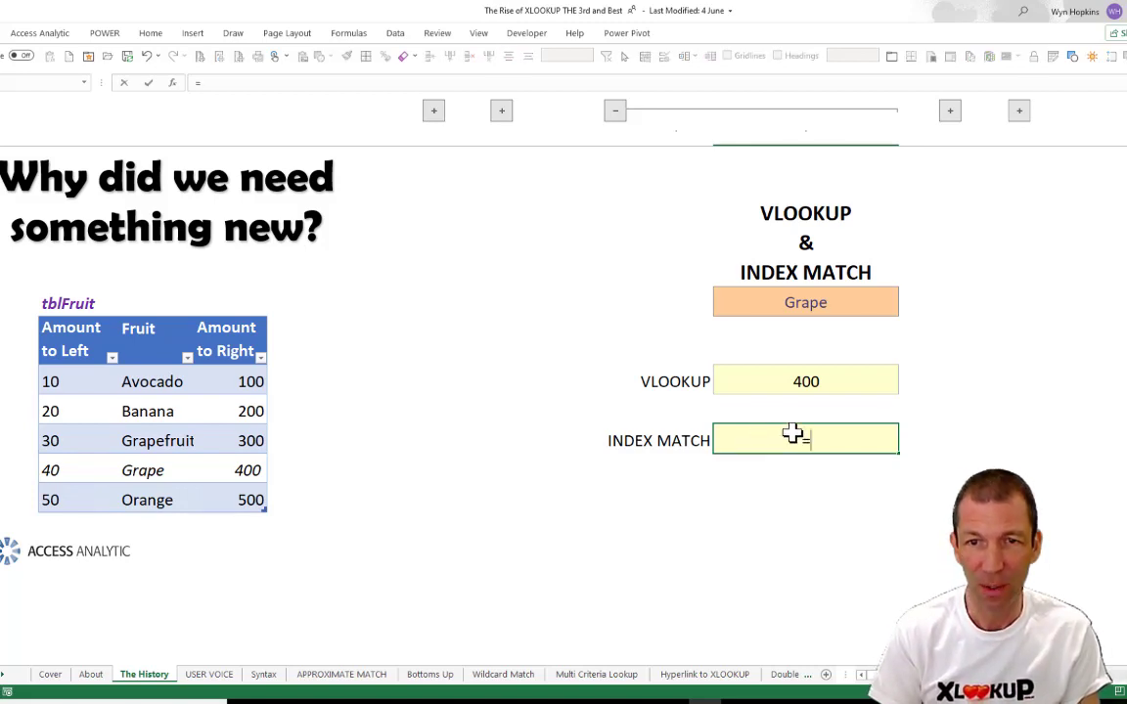
text(inde)
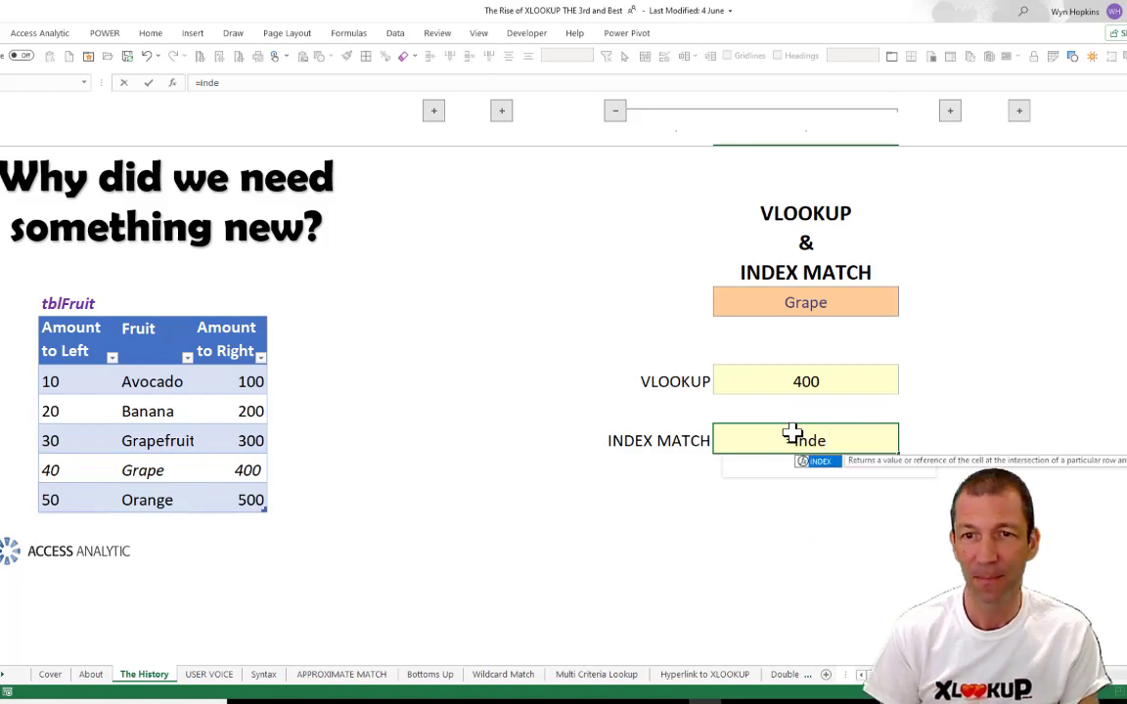
key(Tab)
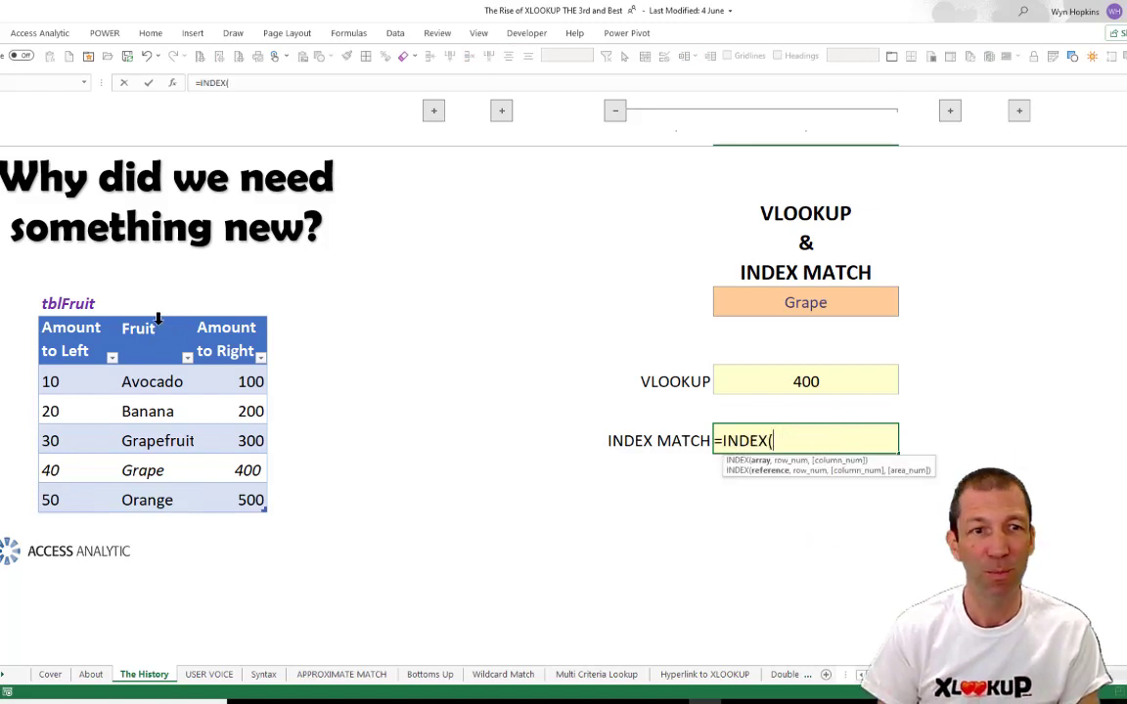
click(78, 321)
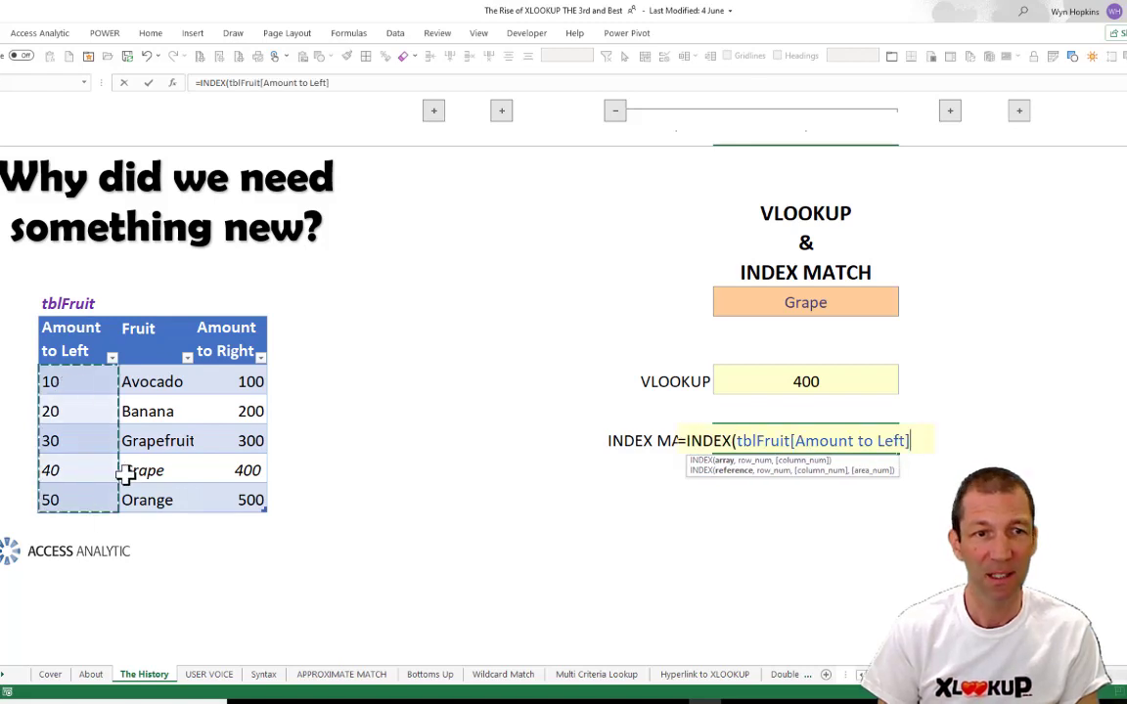
text(,)
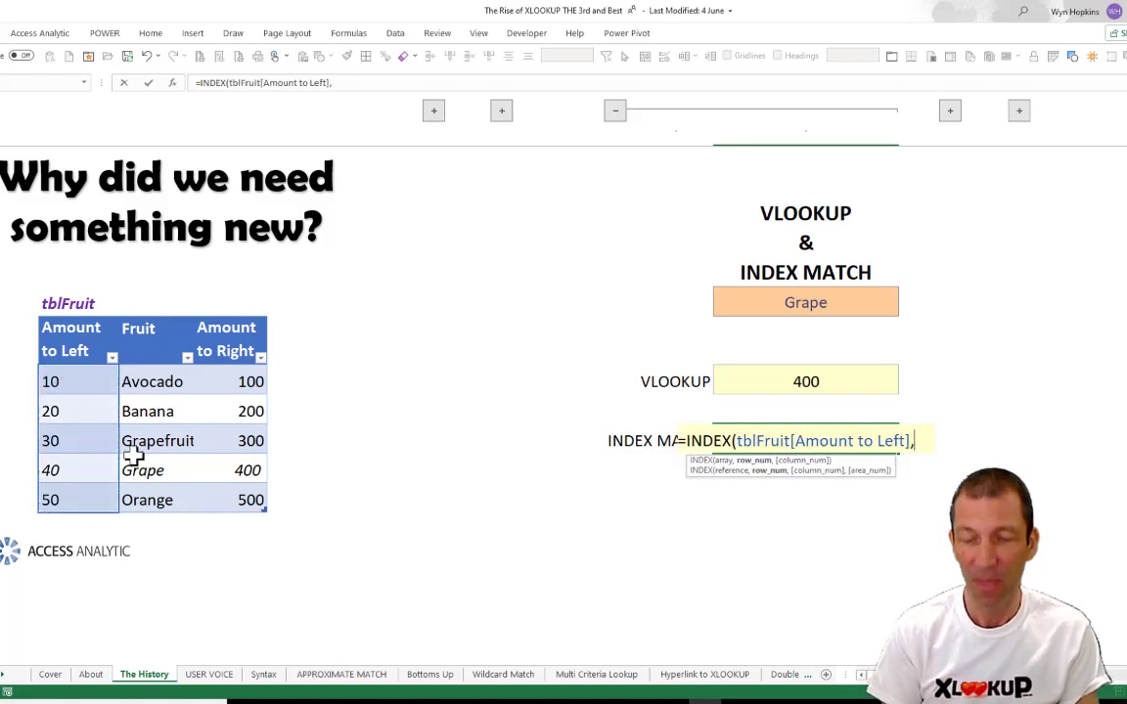
- Complete the INDEX formula with a nested MATCH of T6 in tblFruit[Fruit], using match type 0
text(match()
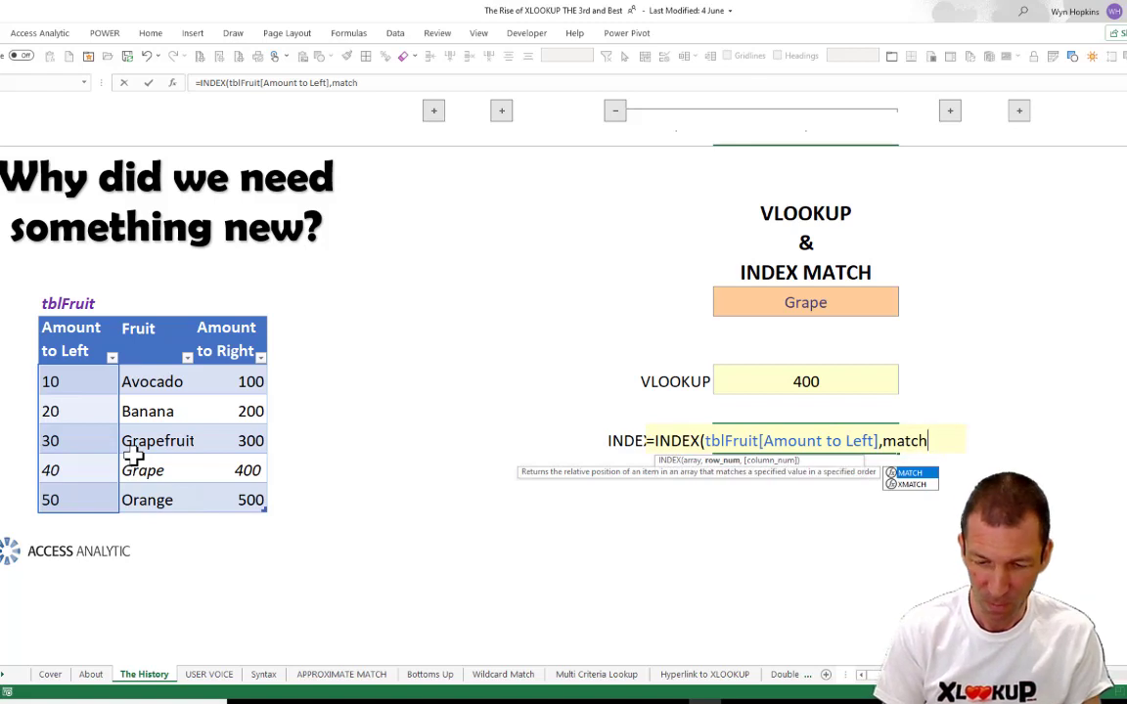
click(786, 305)
text(,)
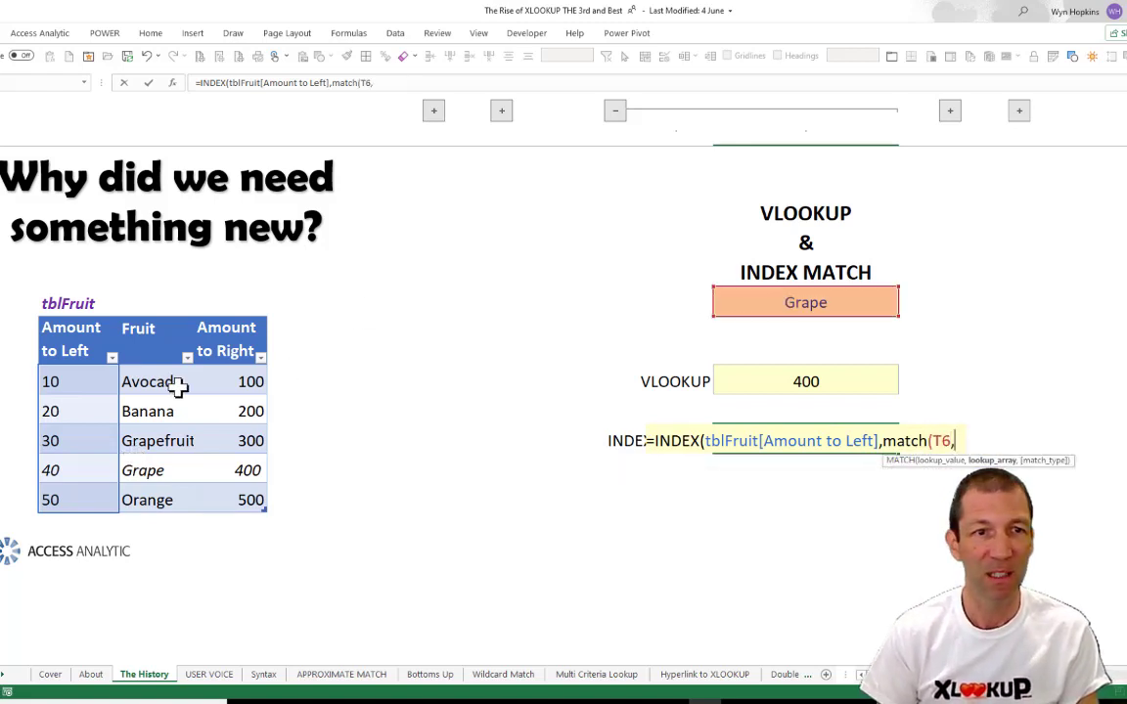
drag(168, 378, 184, 506)
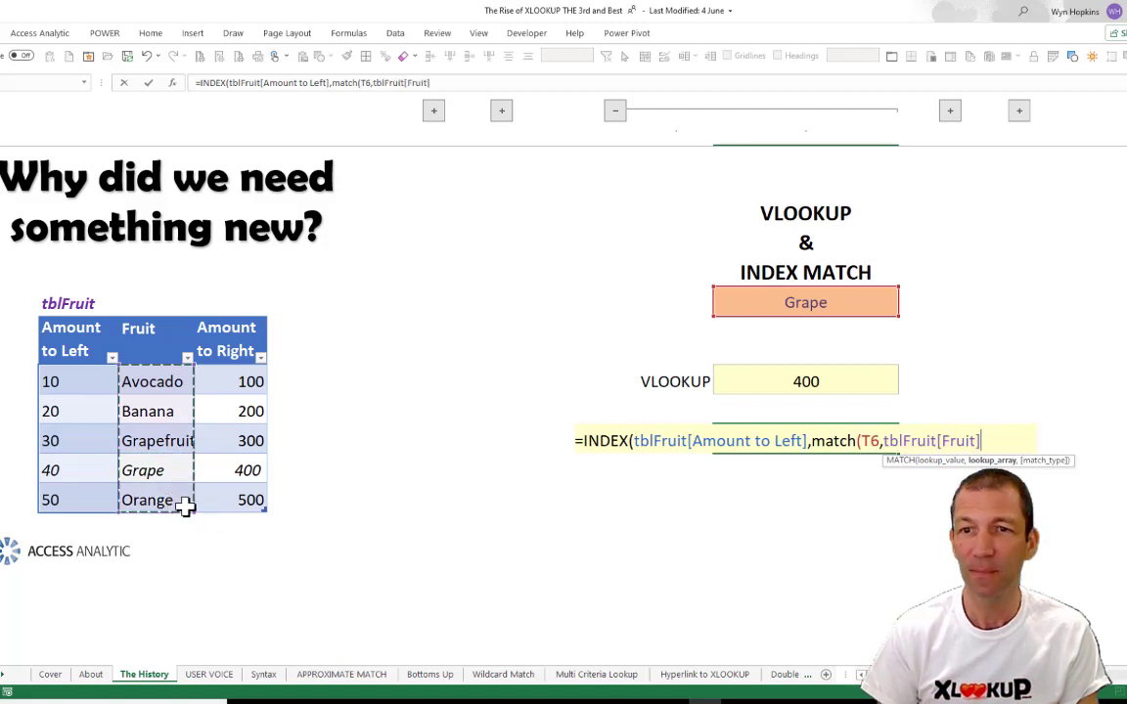
text(,)
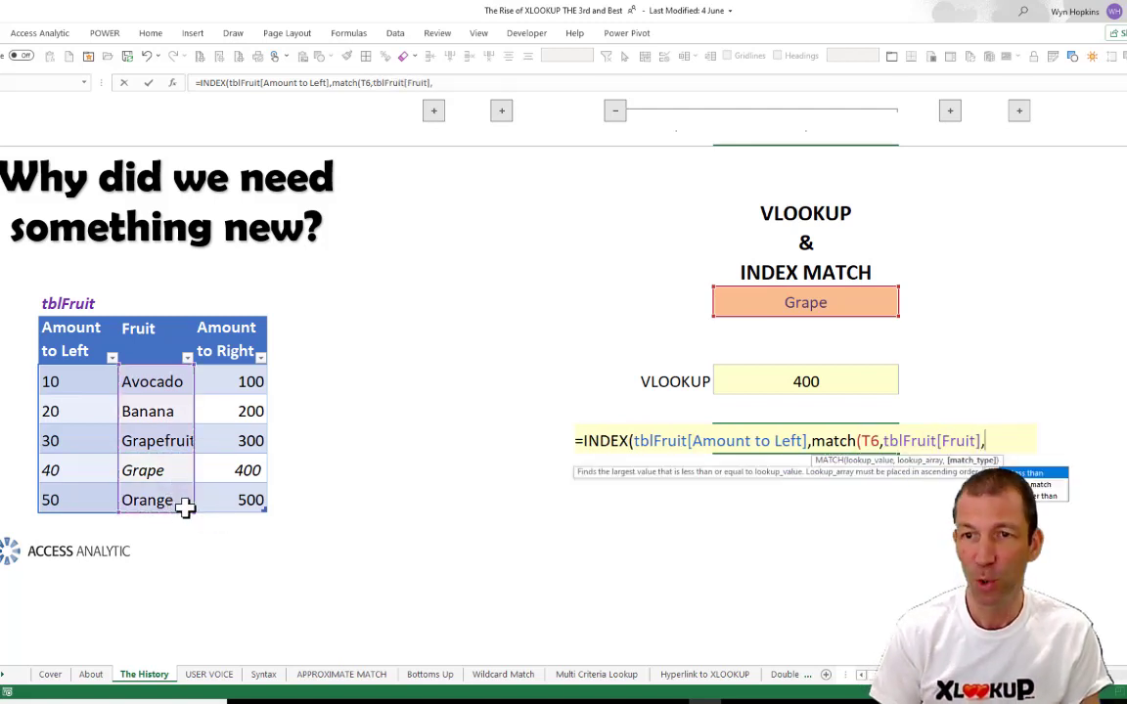
text(0)
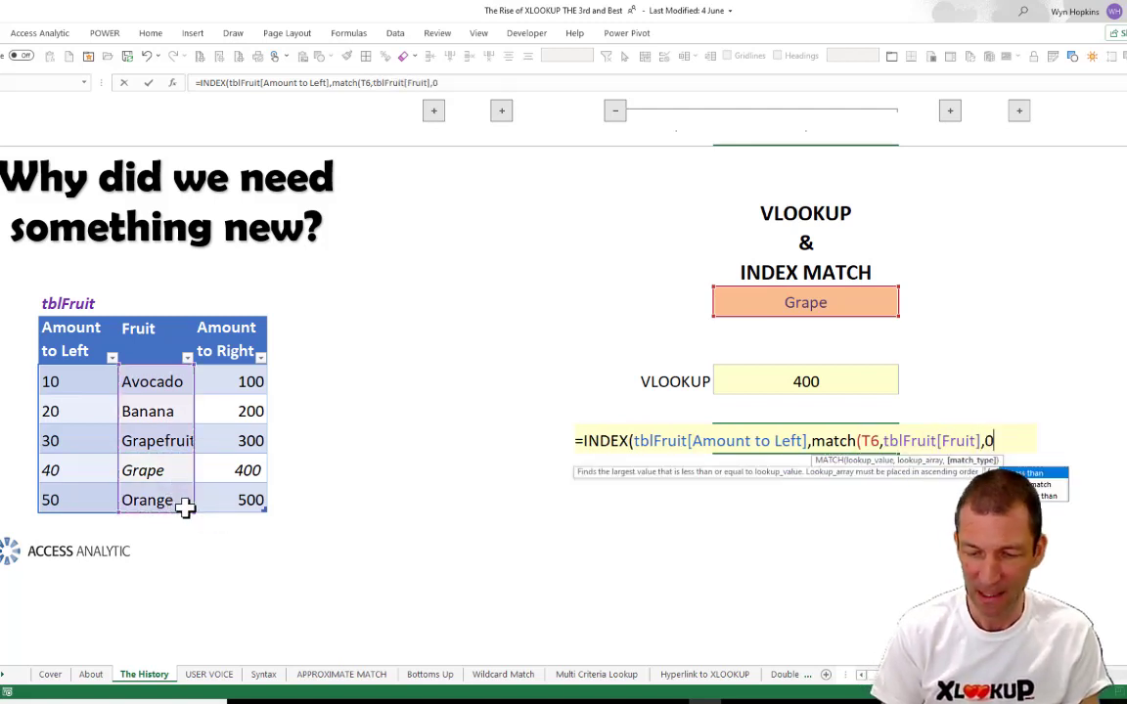
text())
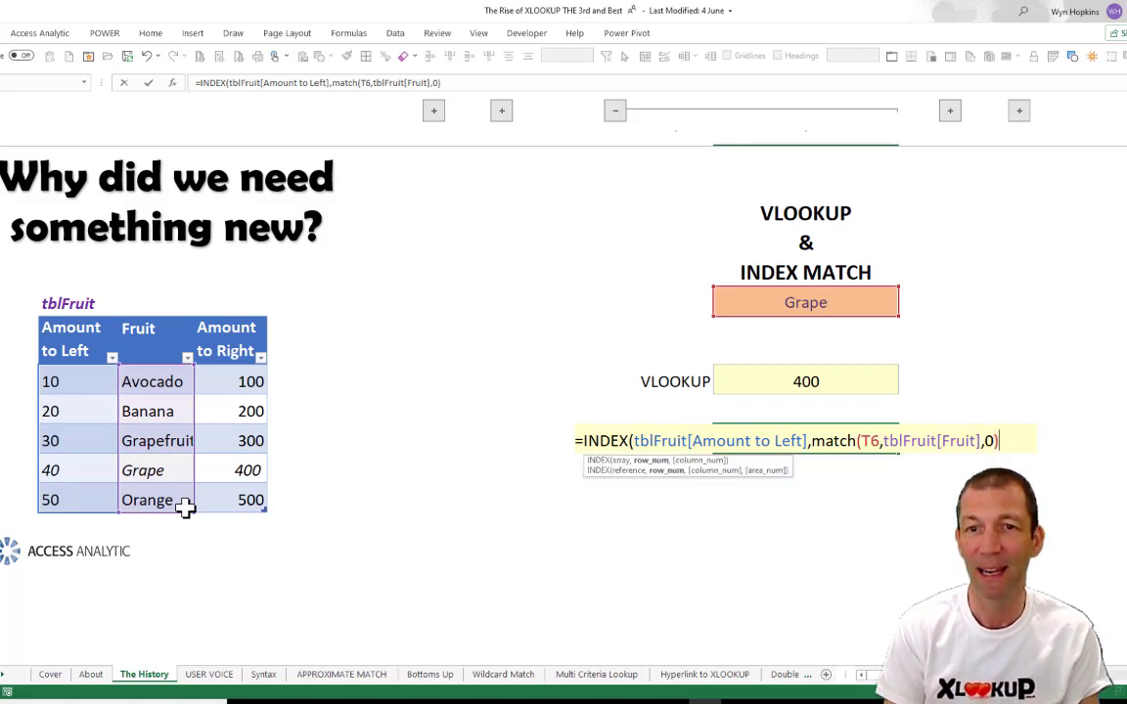
text())
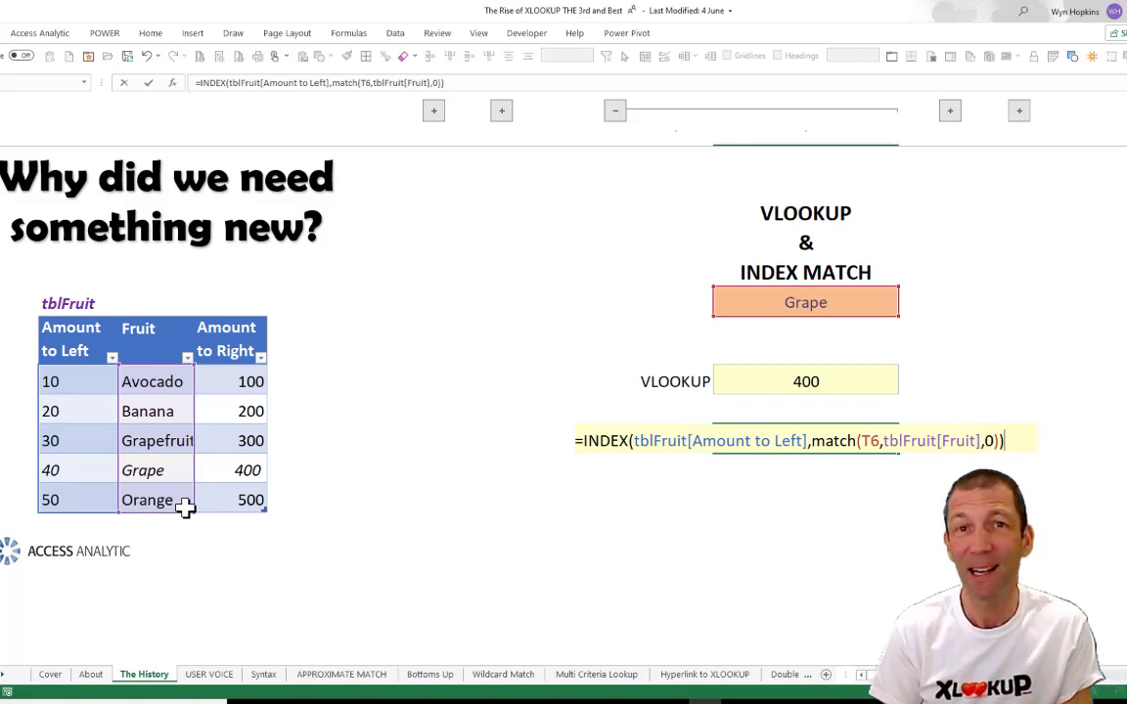
key(Return)
key(Up)
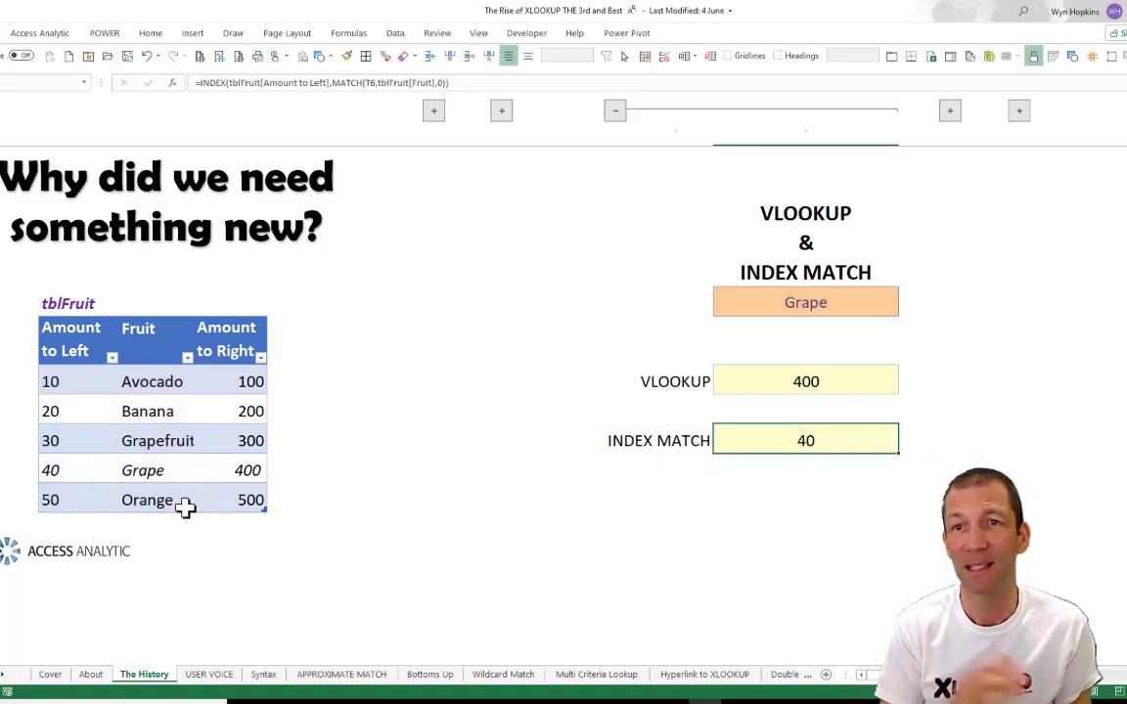
- Switch from the VLOOKUP & INDEX MATCH column group to the VLOOKUP CANNOT LOOK LEFT group and examine the CHOOSE({1,2}) part of its Amount to Left formula
click(614, 113)
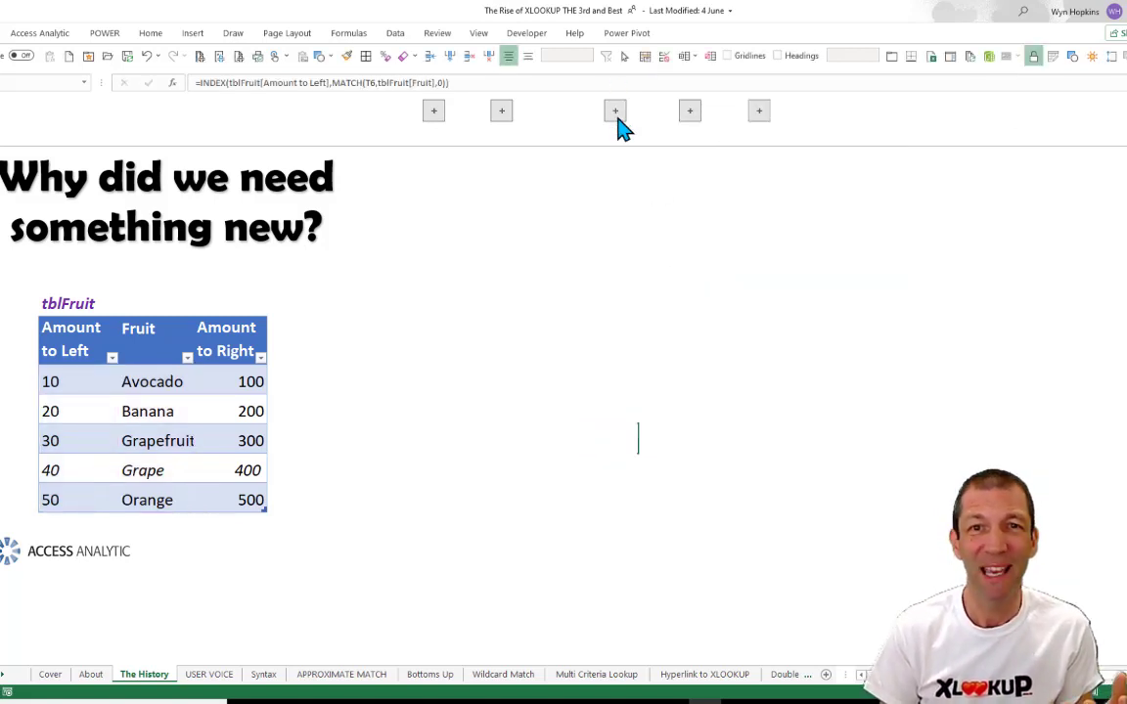
click(689, 114)
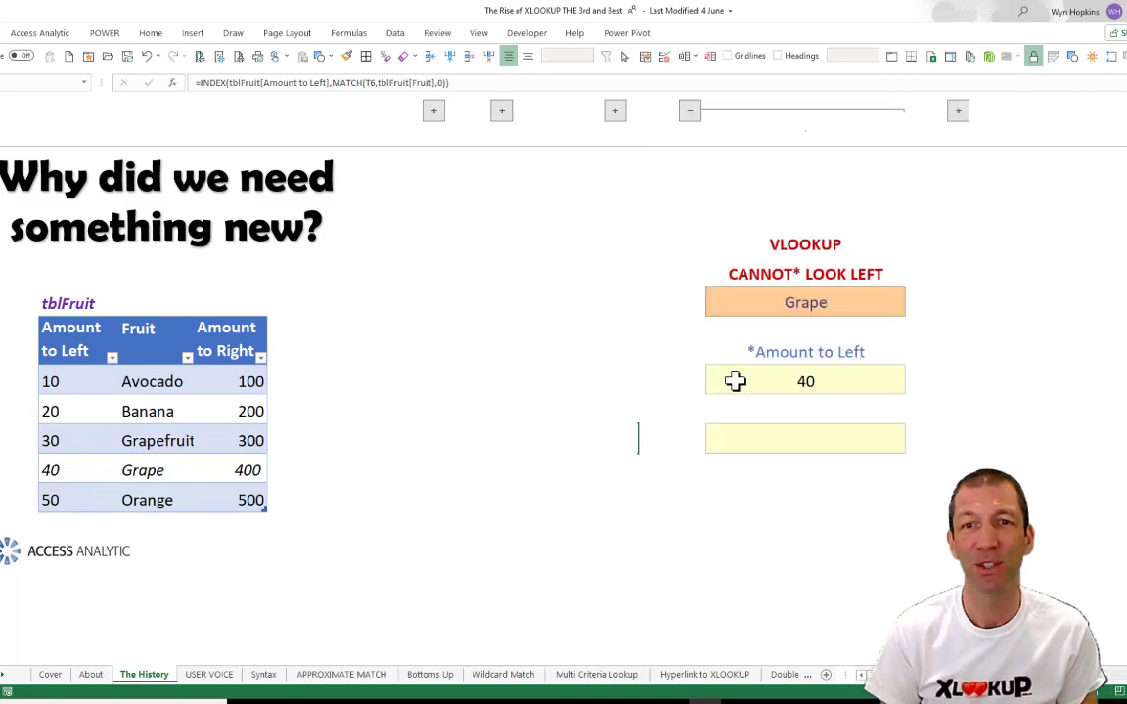
click(772, 383)
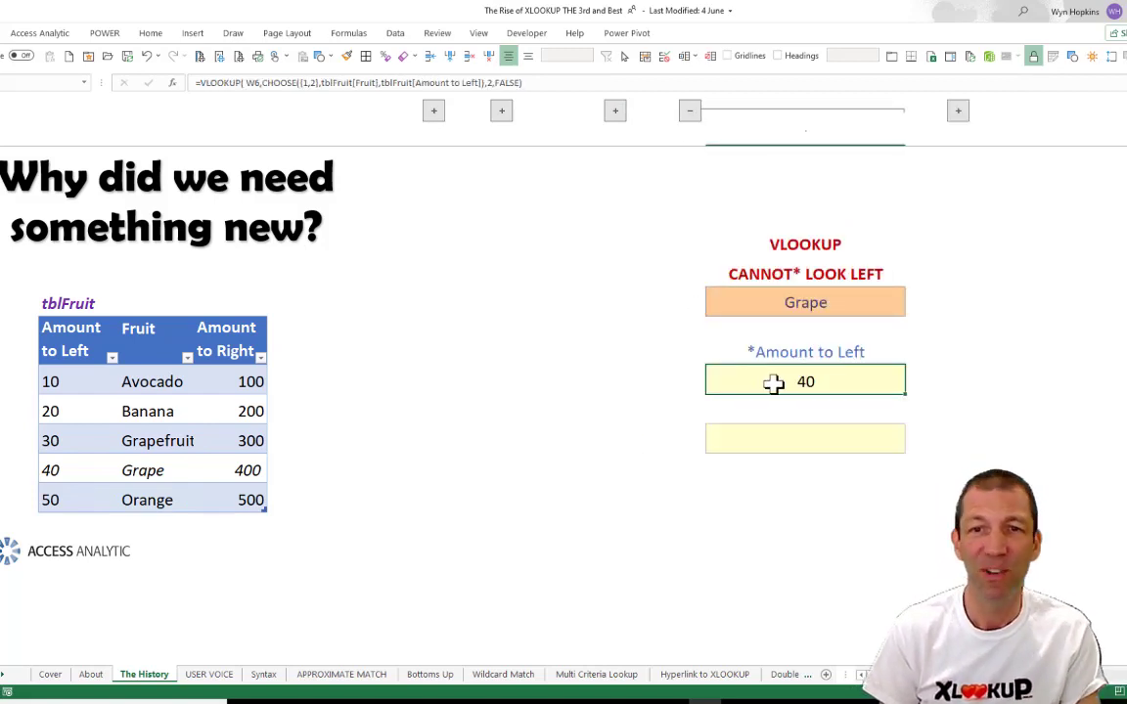
key(F2)
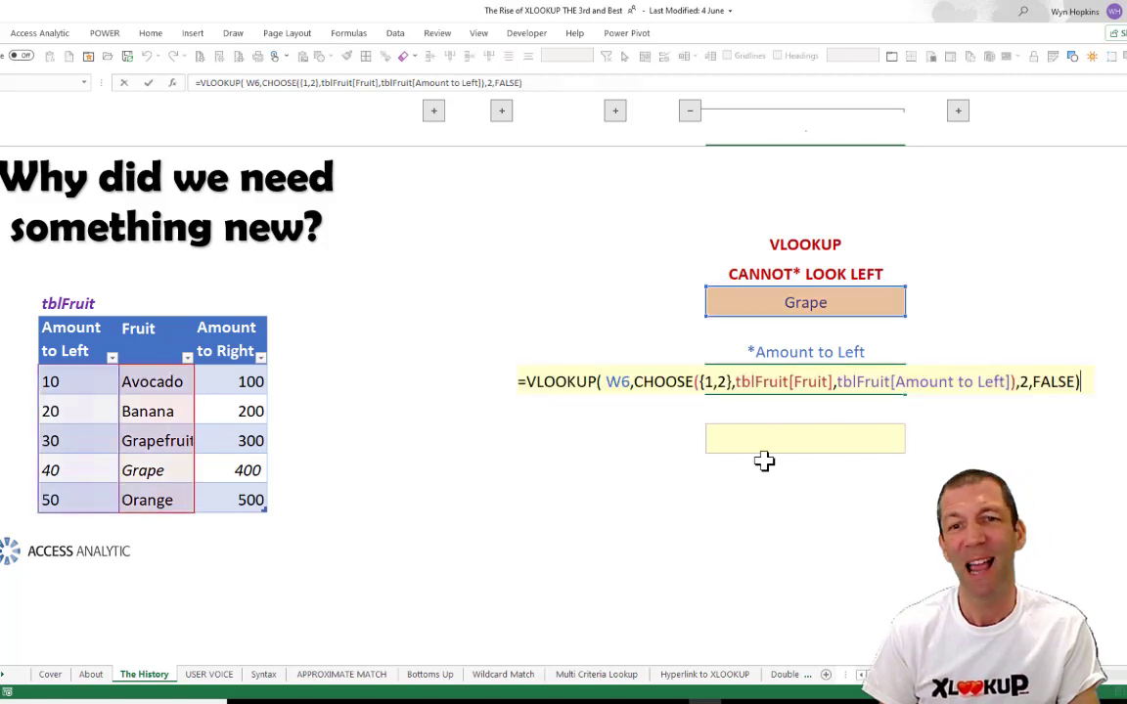
double_click(565, 379)
click(636, 383)
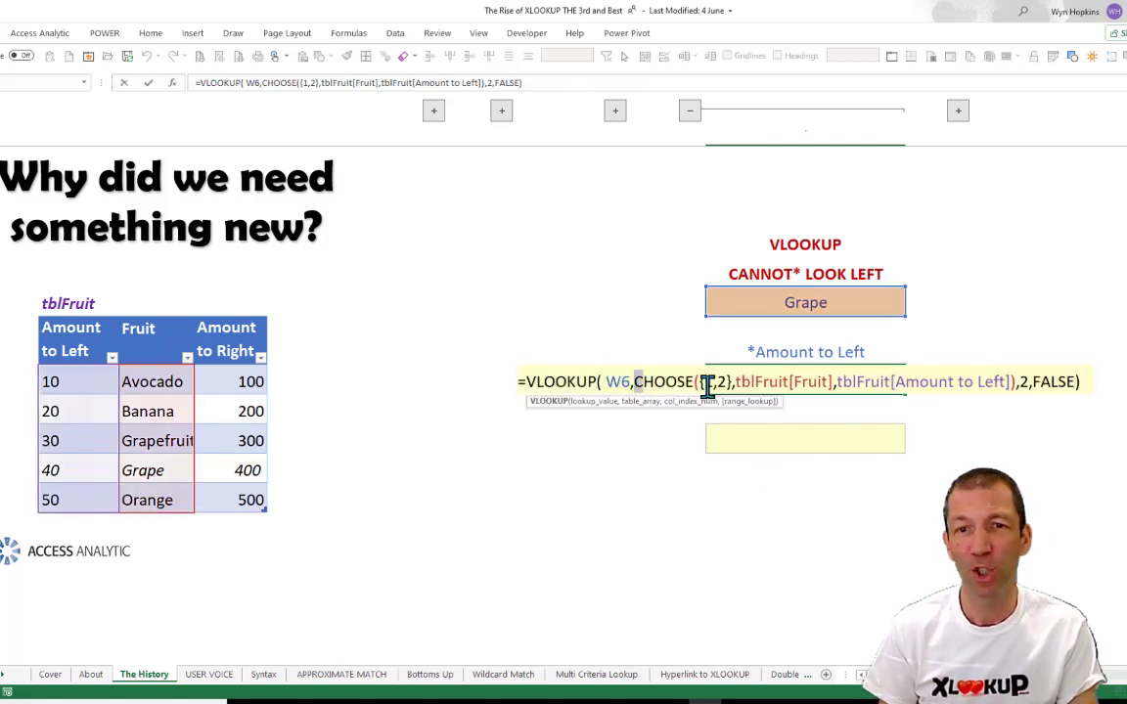
drag(706, 384, 726, 382)
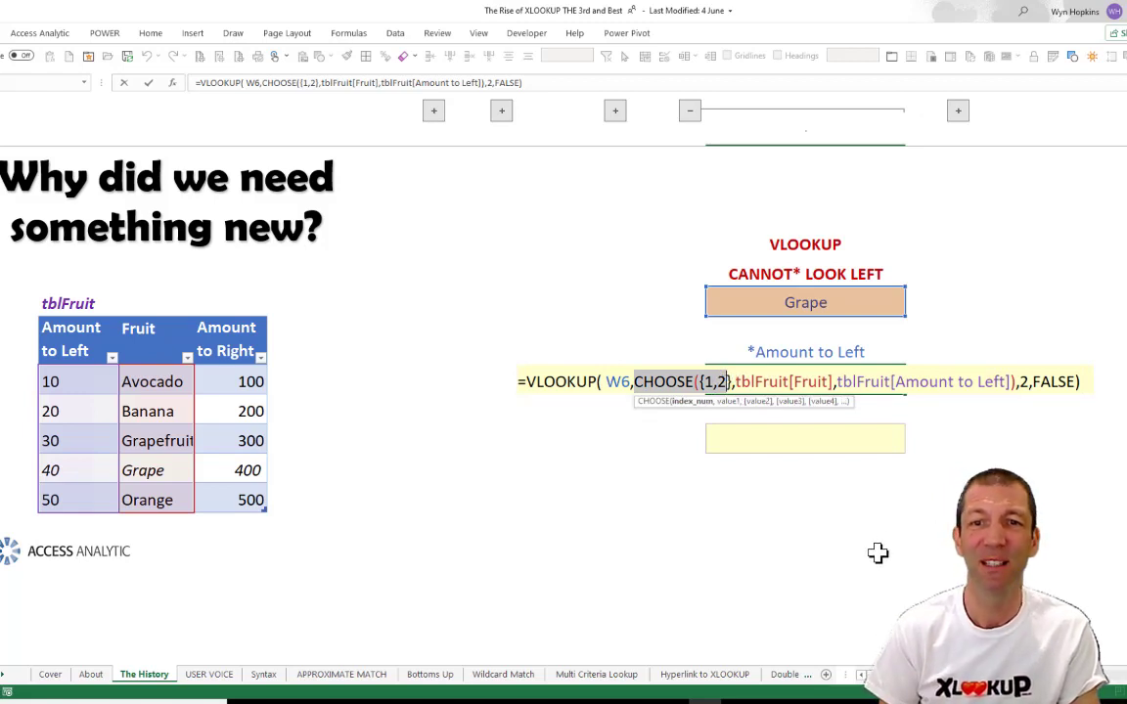
key(Escape)
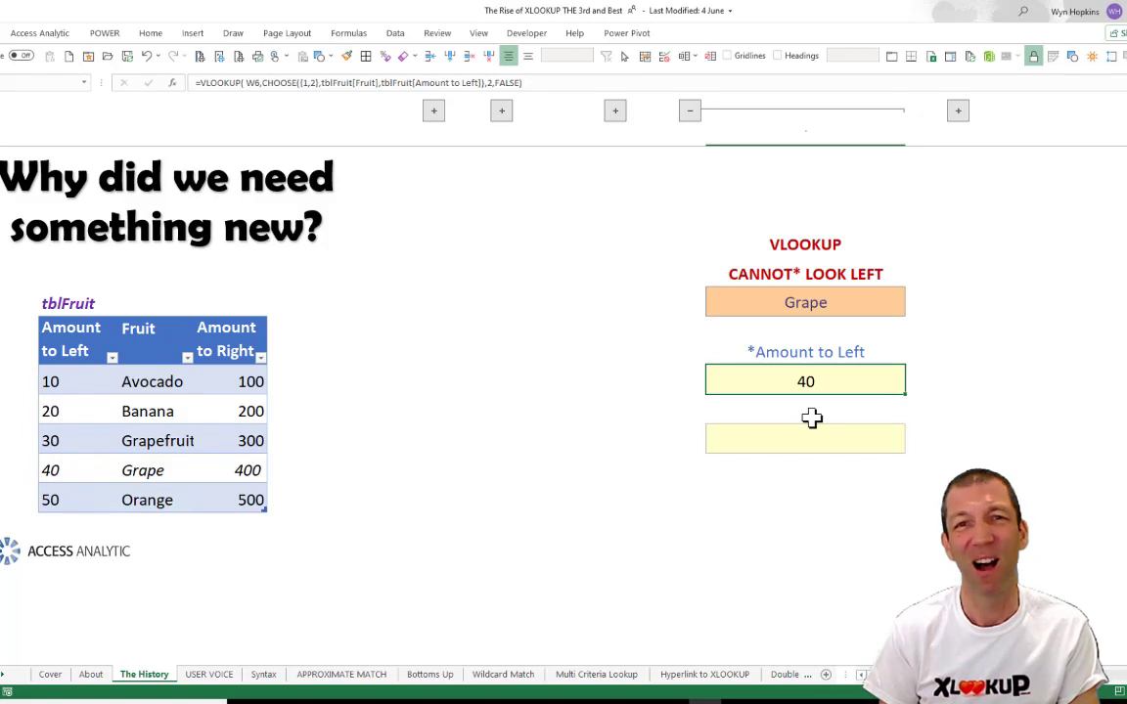
- Switch from the VLOOKUP CANNOT LOOK LEFT column group to the Default Match is Approximate group and compare its VLOOKUP formula with the Banana row
click(689, 112)
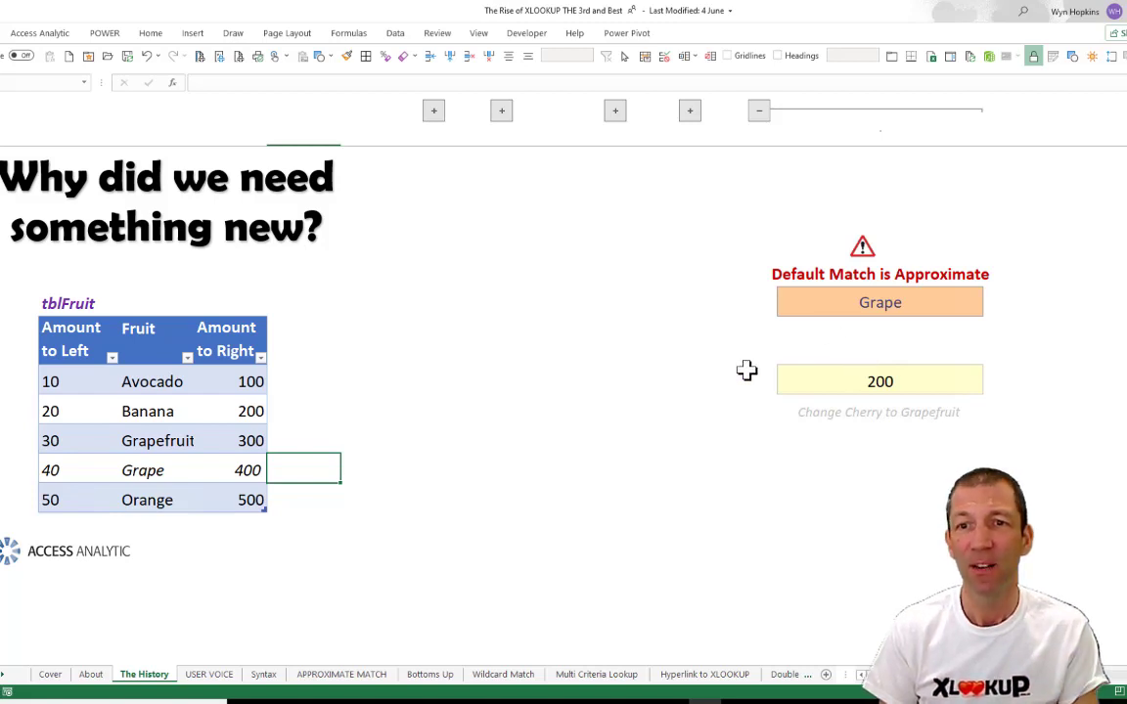
click(885, 381)
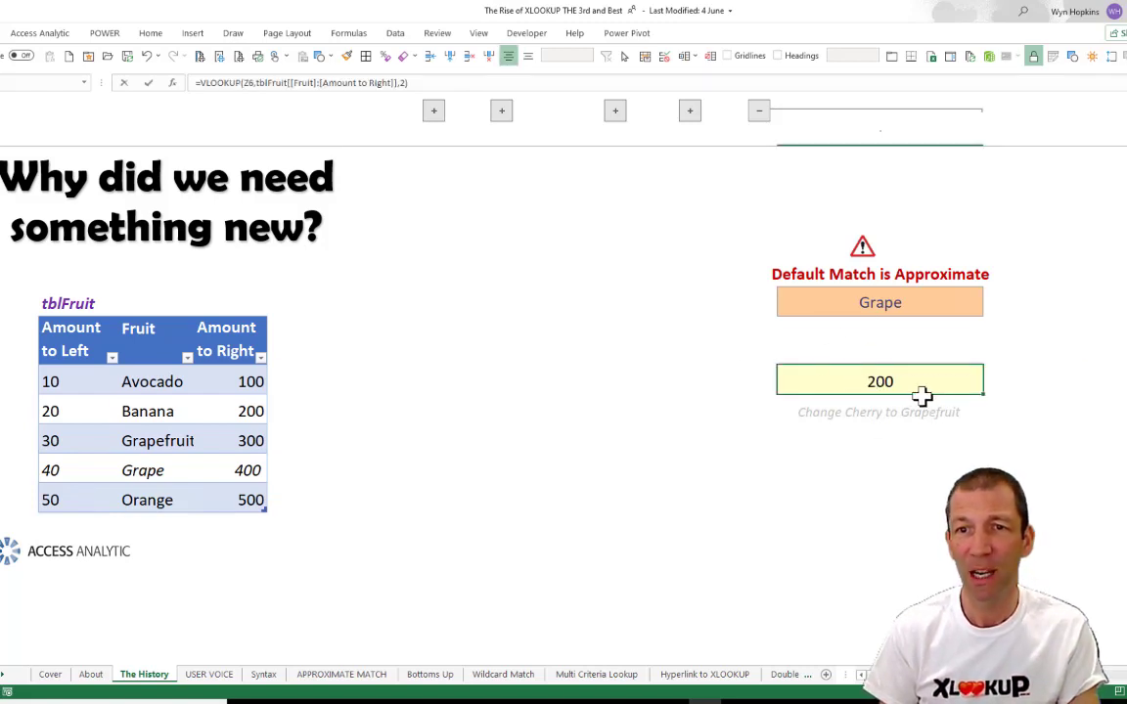
key(F2)
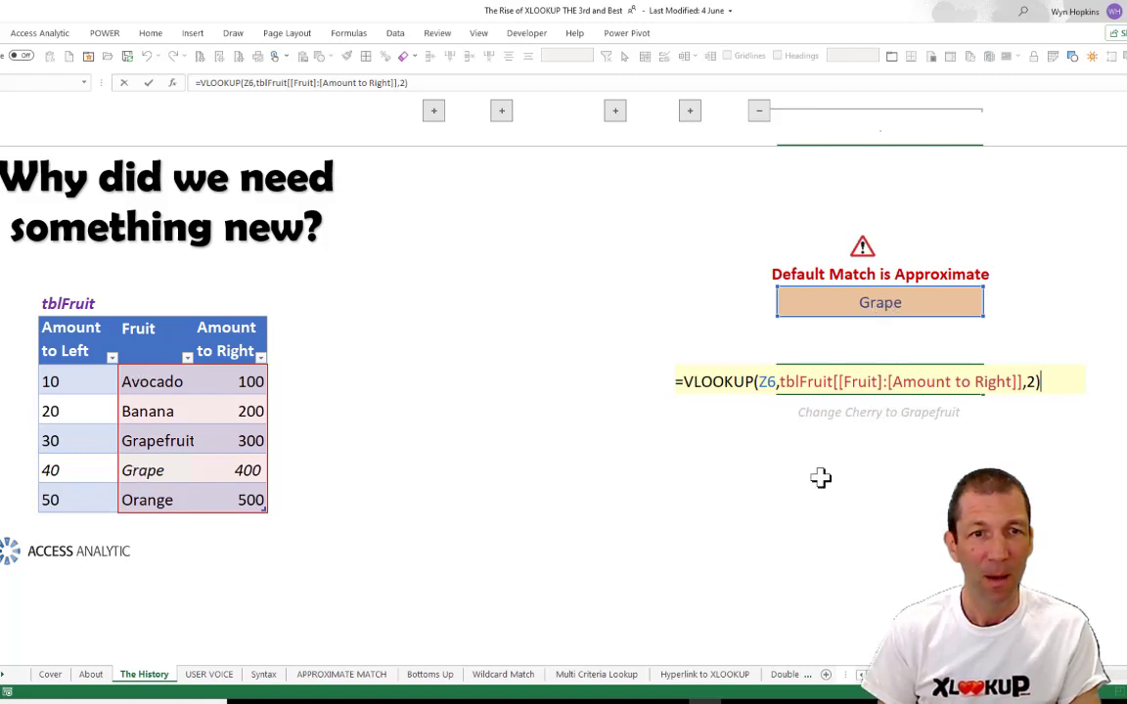
key(Escape)
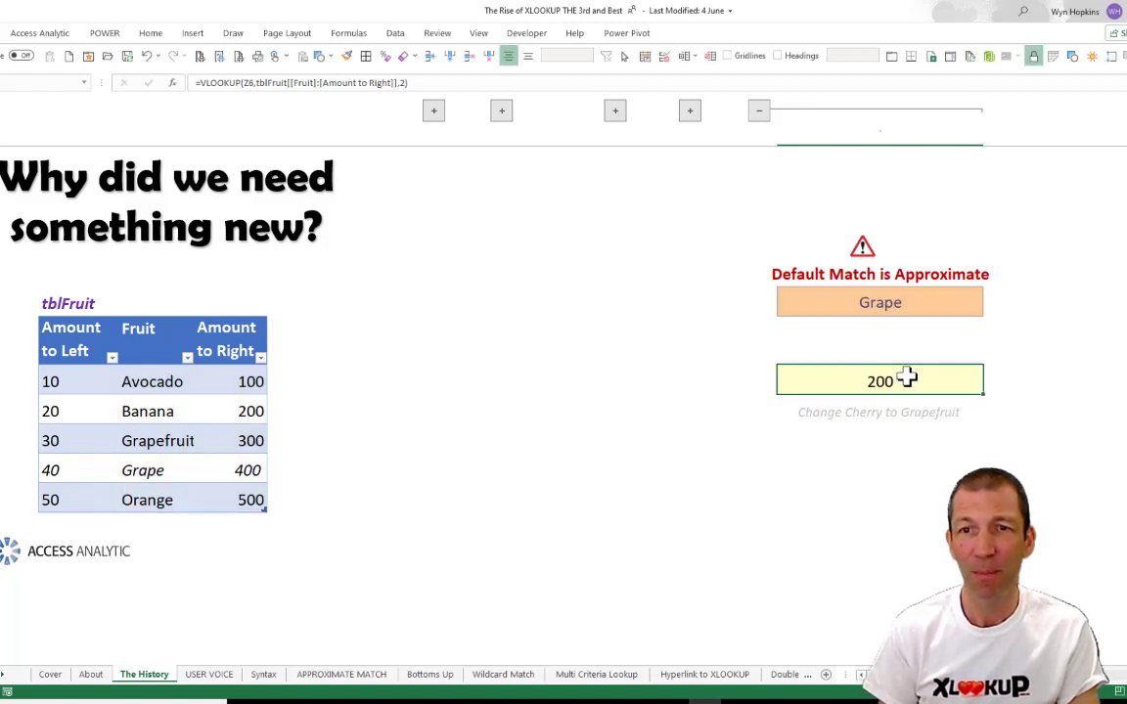
click(234, 415)
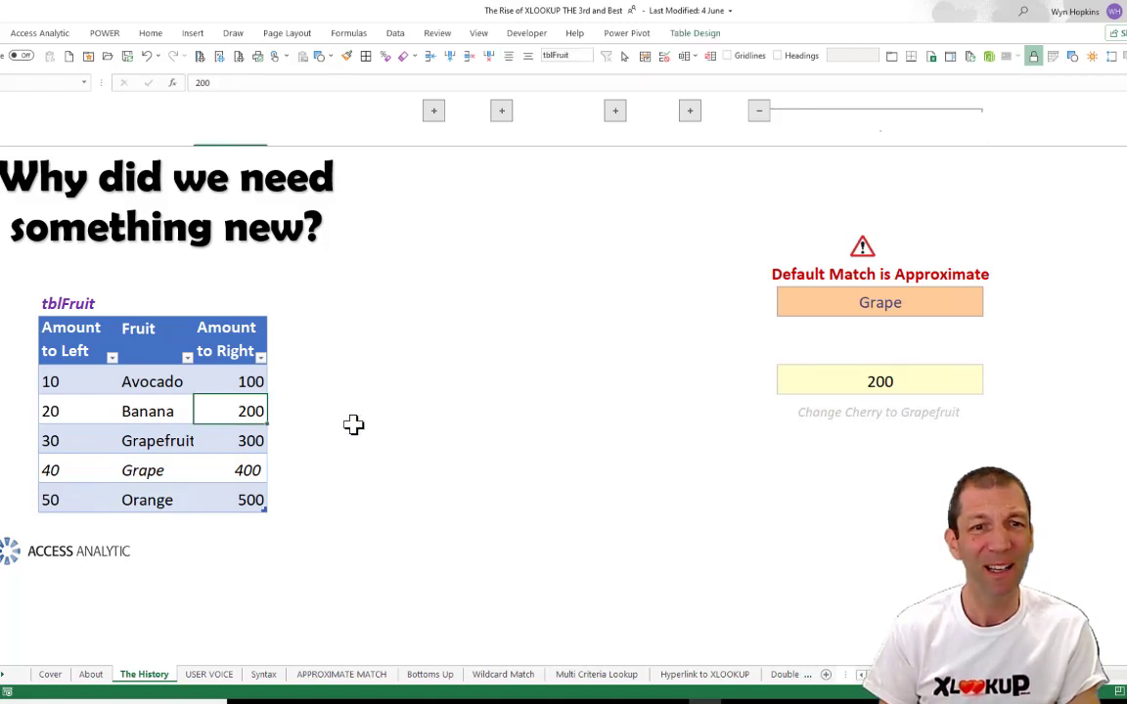
- Change the third fruit in tblFruit to Cherry and check the VLOOKUP result cell
click(157, 436)
click(199, 446)
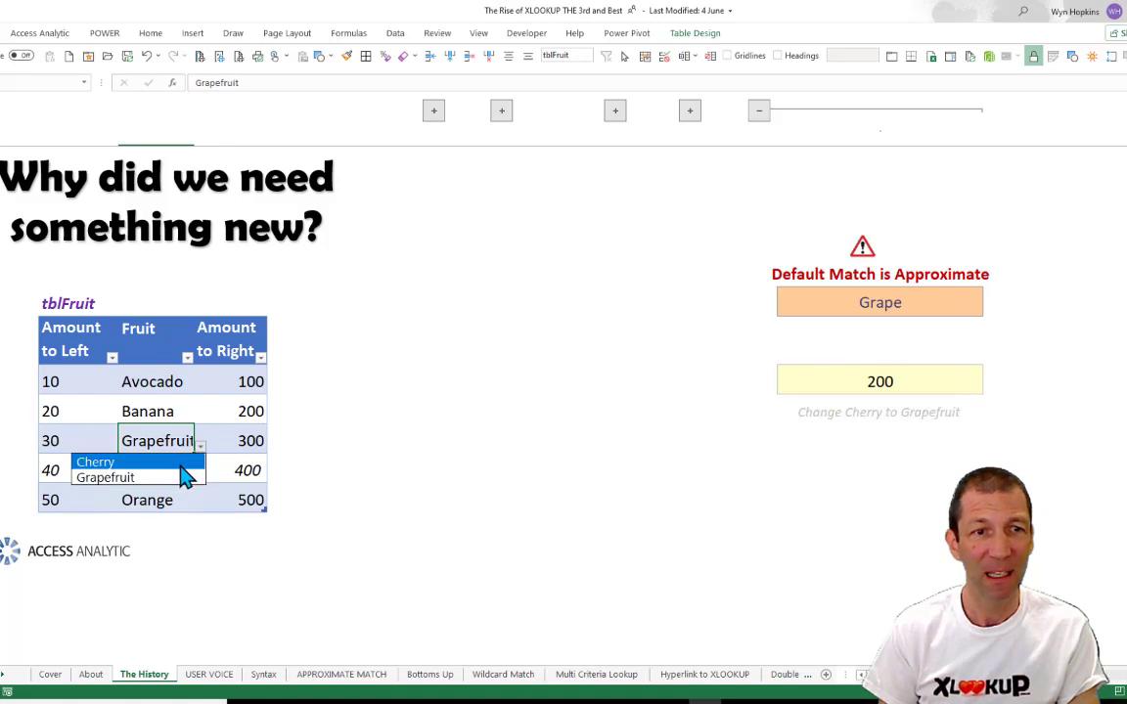
click(180, 462)
click(929, 382)
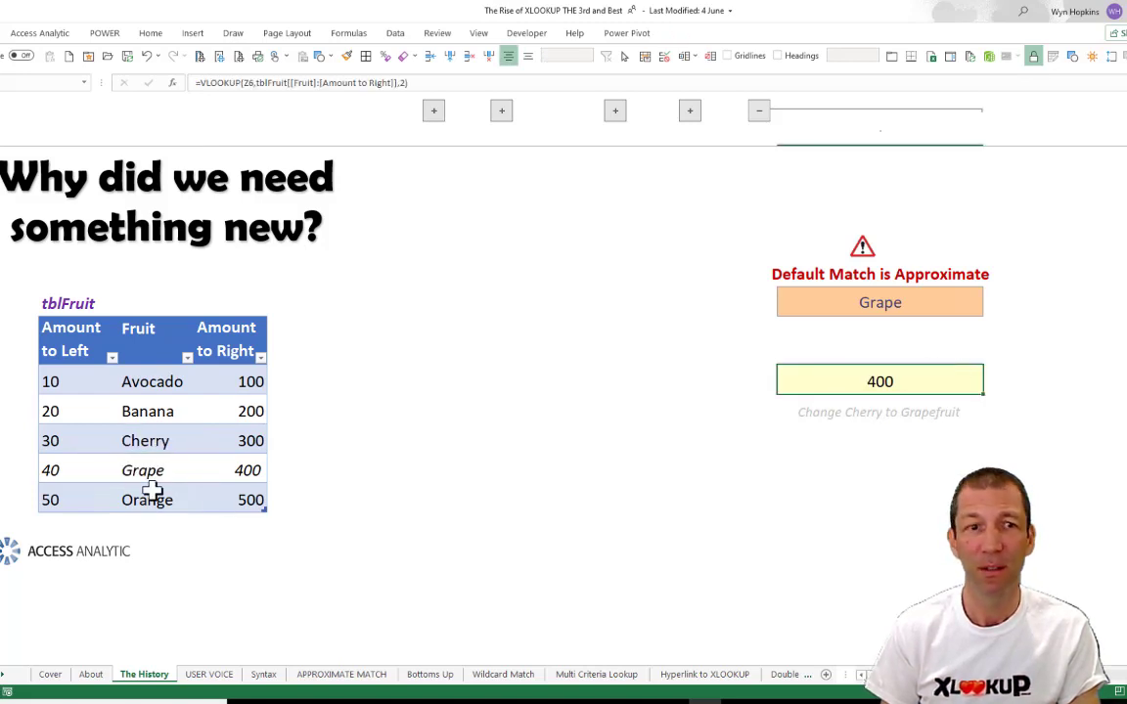
- Set the third fruit in tblFruit back to Grapefruit and recheck the VLOOKUP result cell
click(140, 443)
click(200, 448)
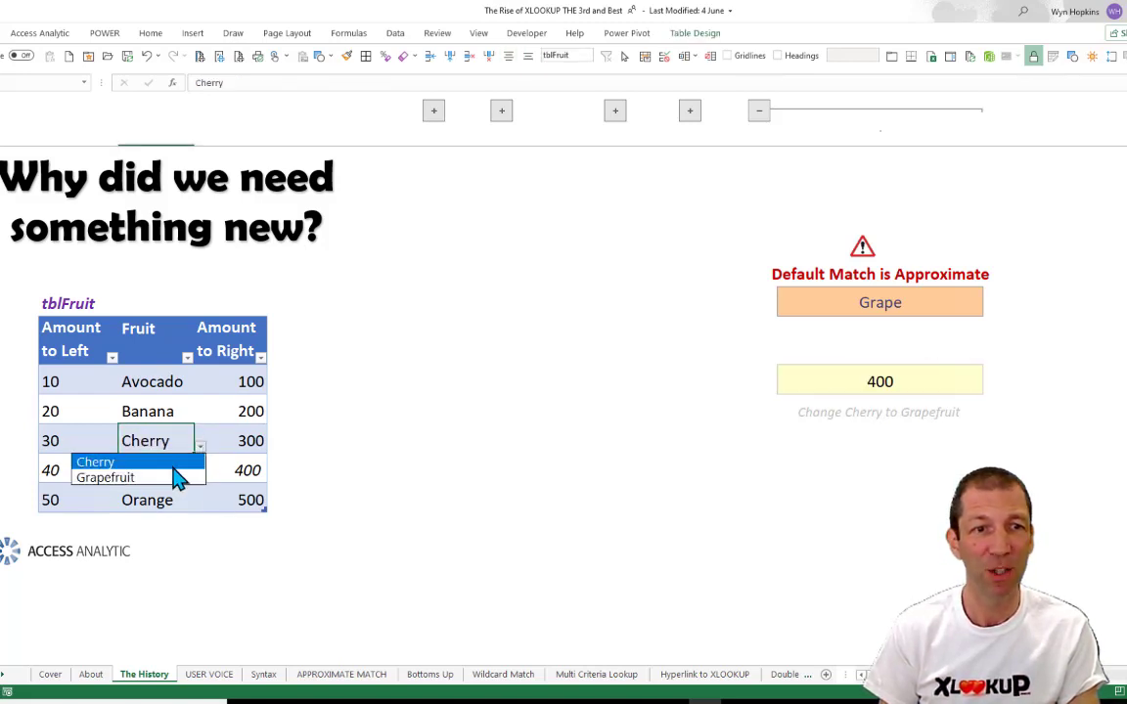
click(172, 478)
click(939, 384)
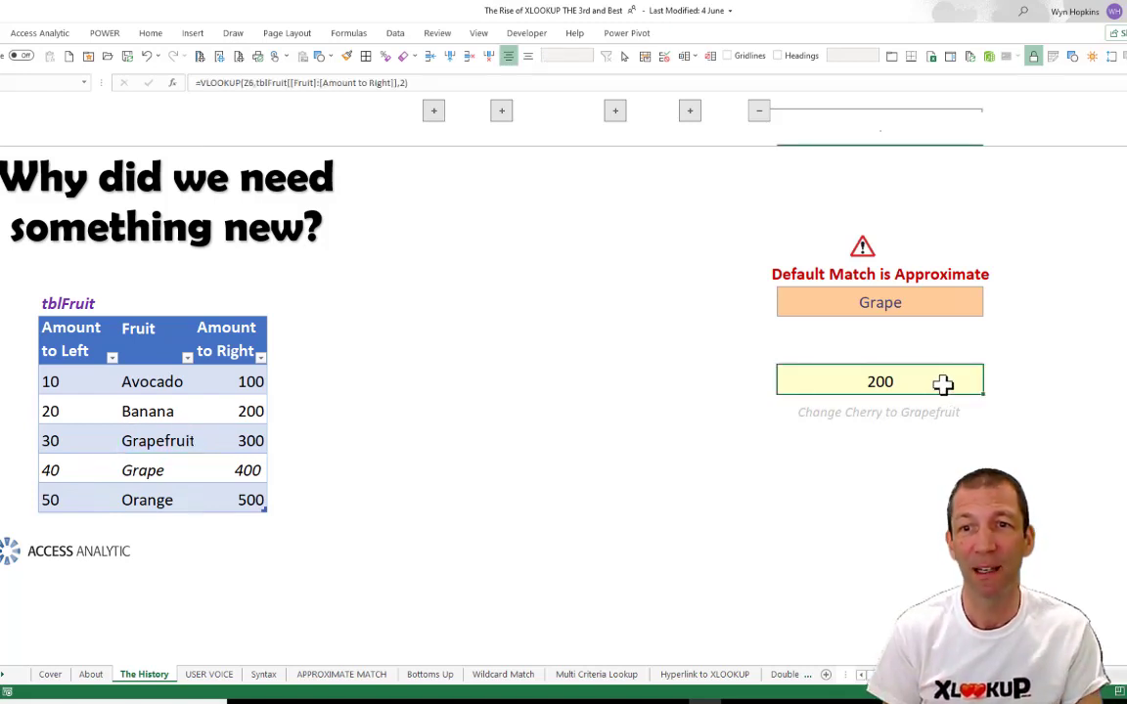
- Examine the range_lookup options by adding an empty fourth argument to the VLOOKUP formula, and remove that argument again
double_click(941, 385)
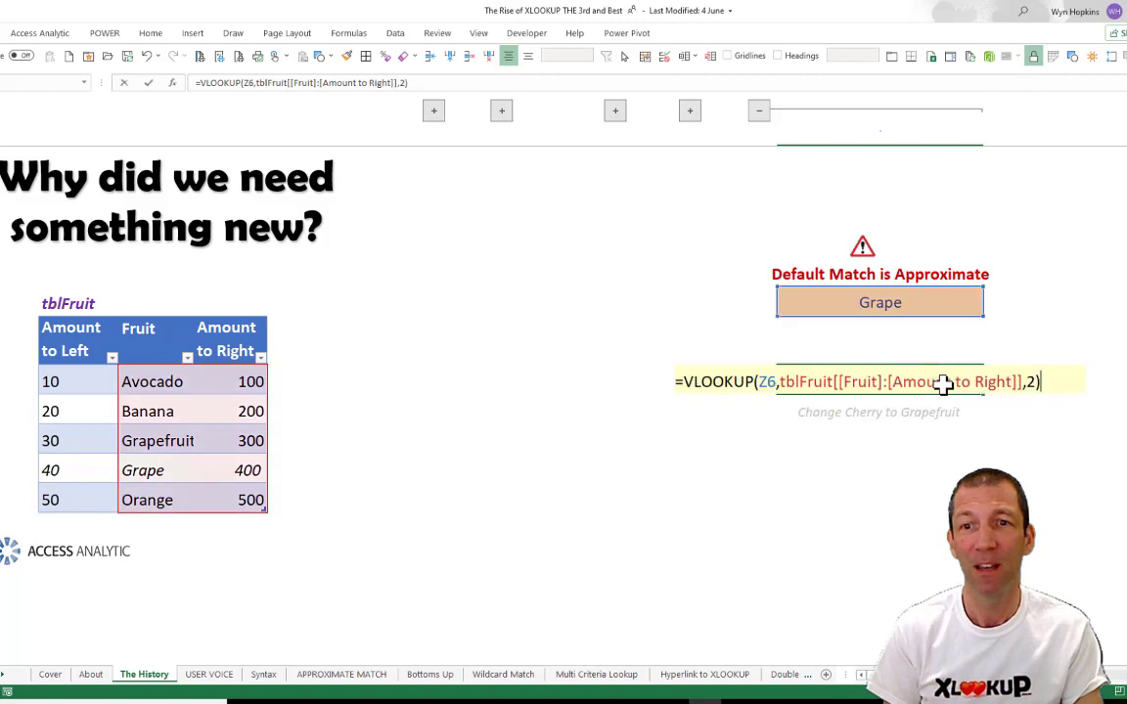
click(1033, 382)
text(,)
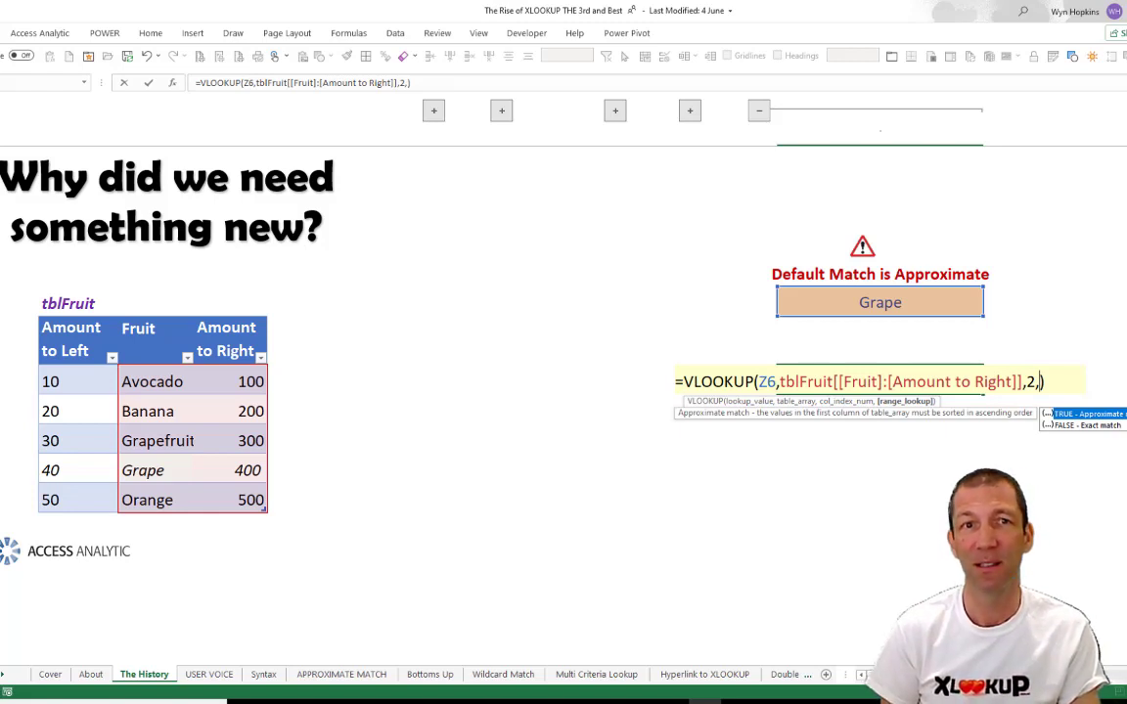
key(BackSpace)
key(Return)
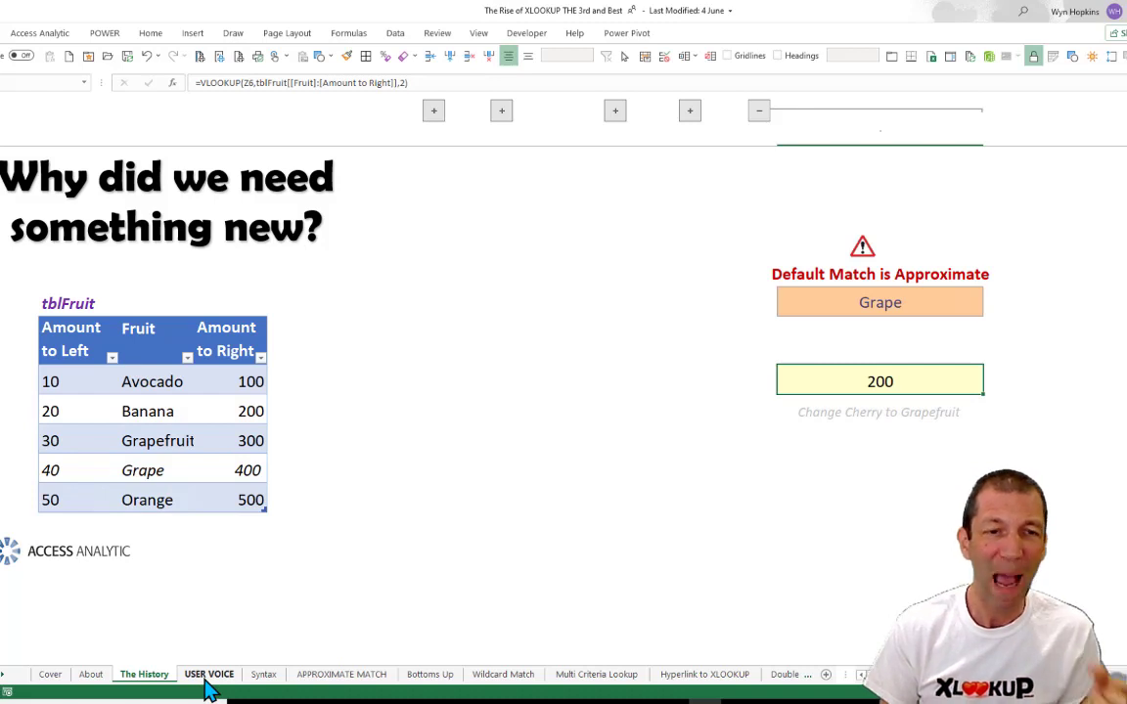
- Review the GETMATCH suggestion on the USER VOICE sheet and the XLOOKUP arguments on the Syntax sheet, including Result if Not Found
click(206, 682)
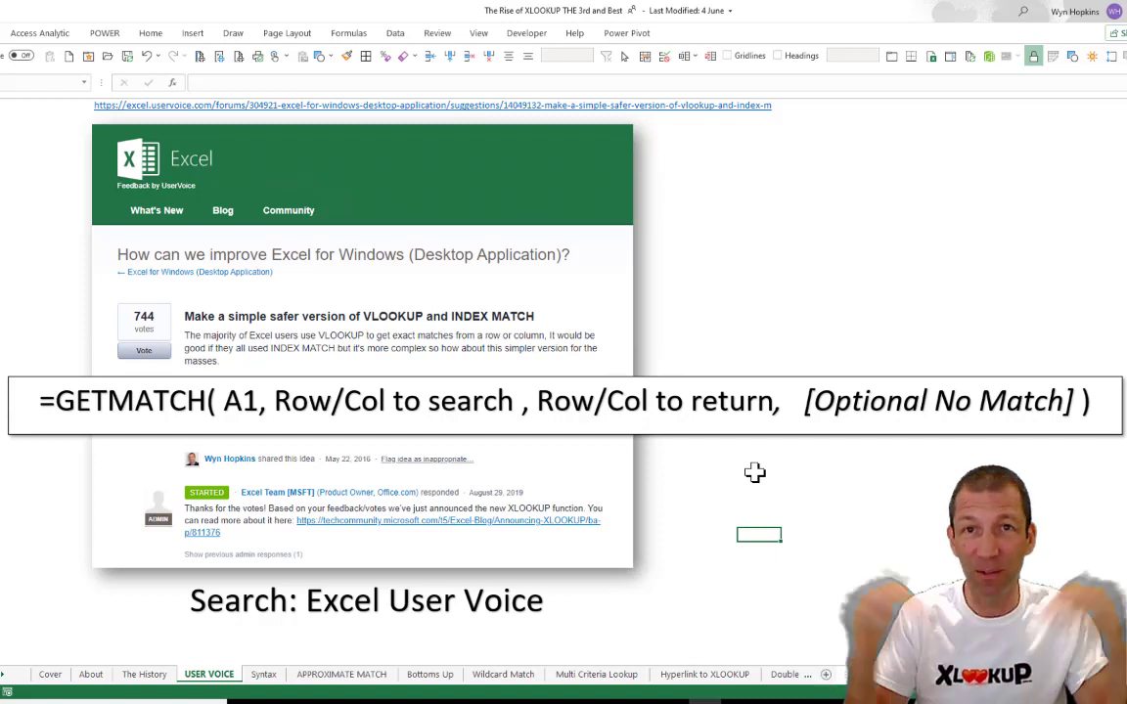
click(263, 675)
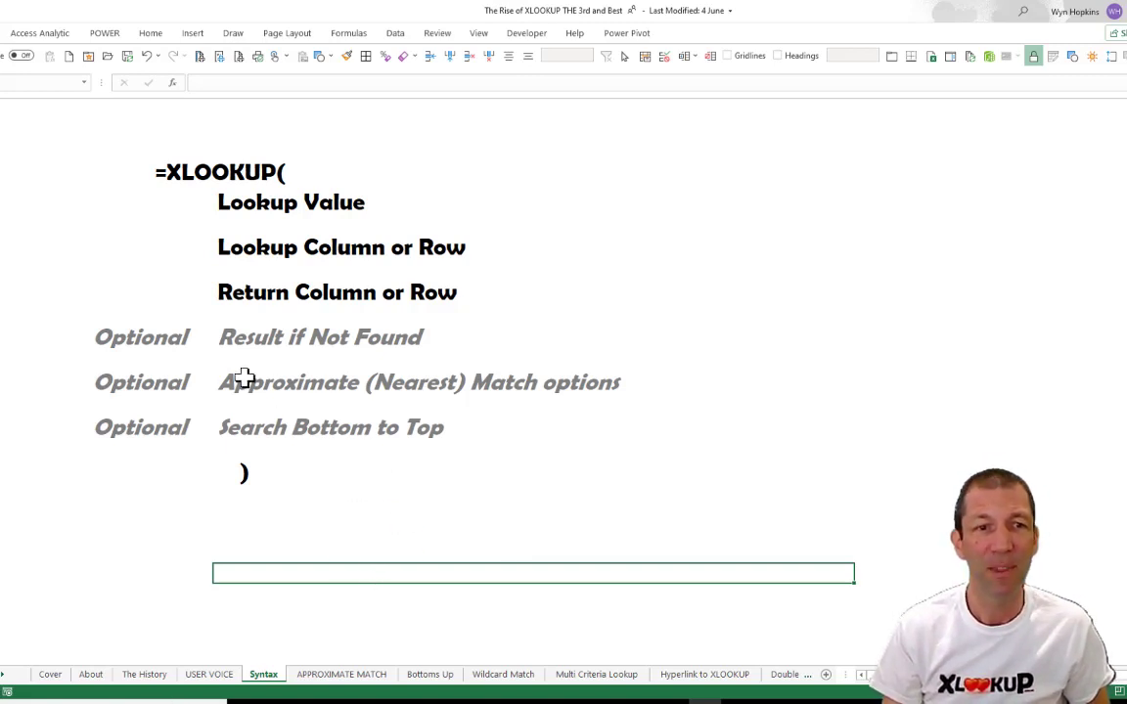
click(253, 339)
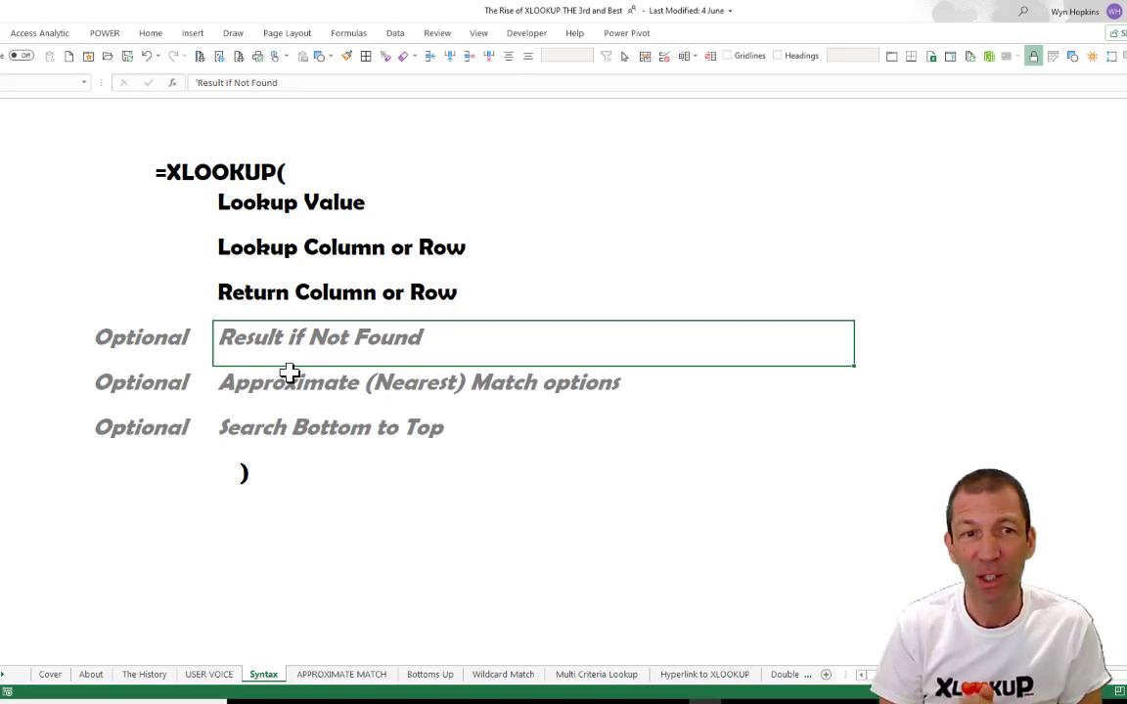
- On the APPROXIMATE MATCH sheet, begin an XLOOKUP in the 1st LOWER RESULT cell with the target score F8 as lookup value
click(355, 682)
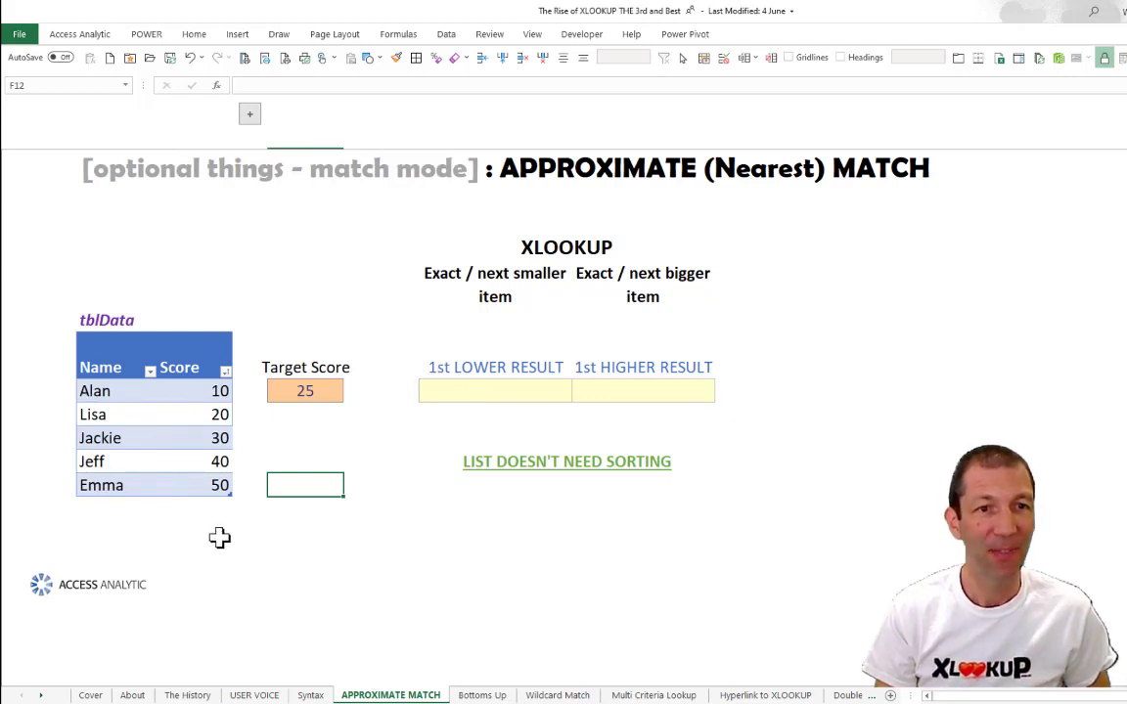
click(317, 390)
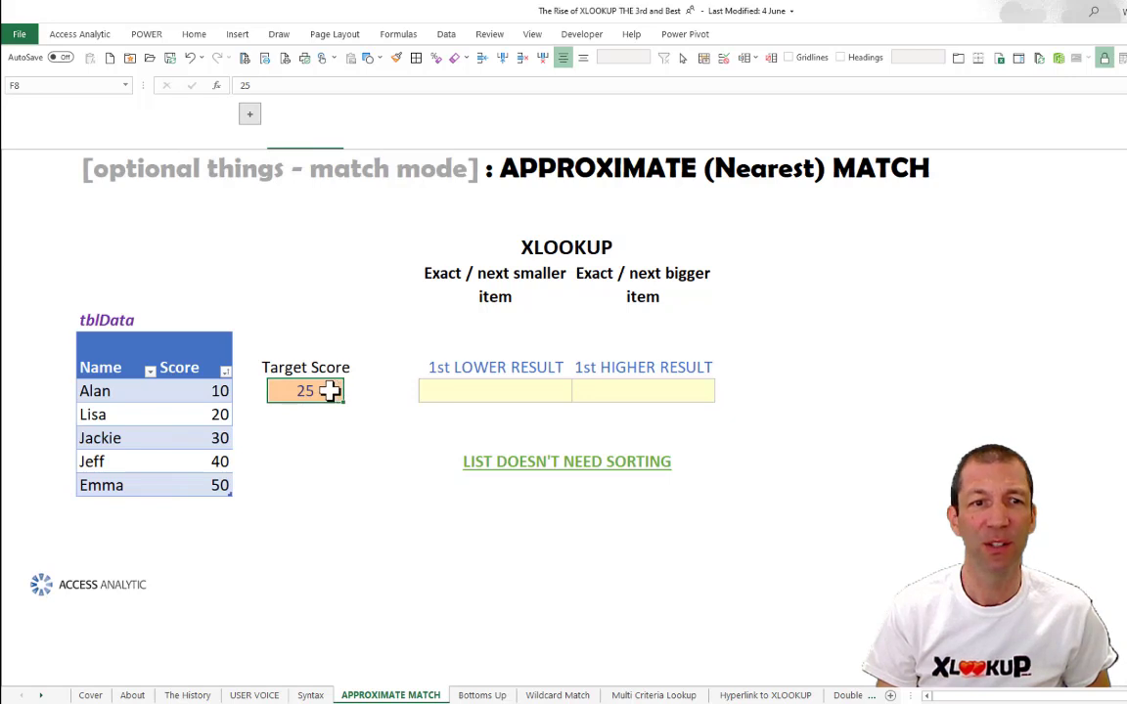
click(508, 393)
text(=xl)
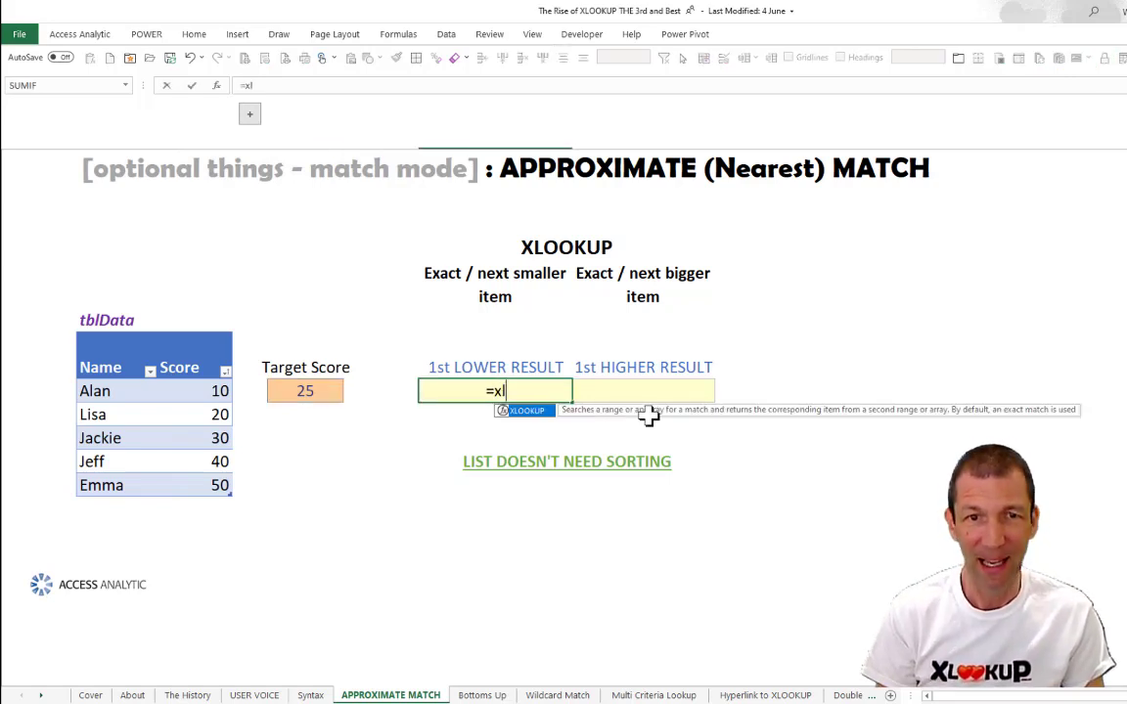
key(Tab)
click(328, 391)
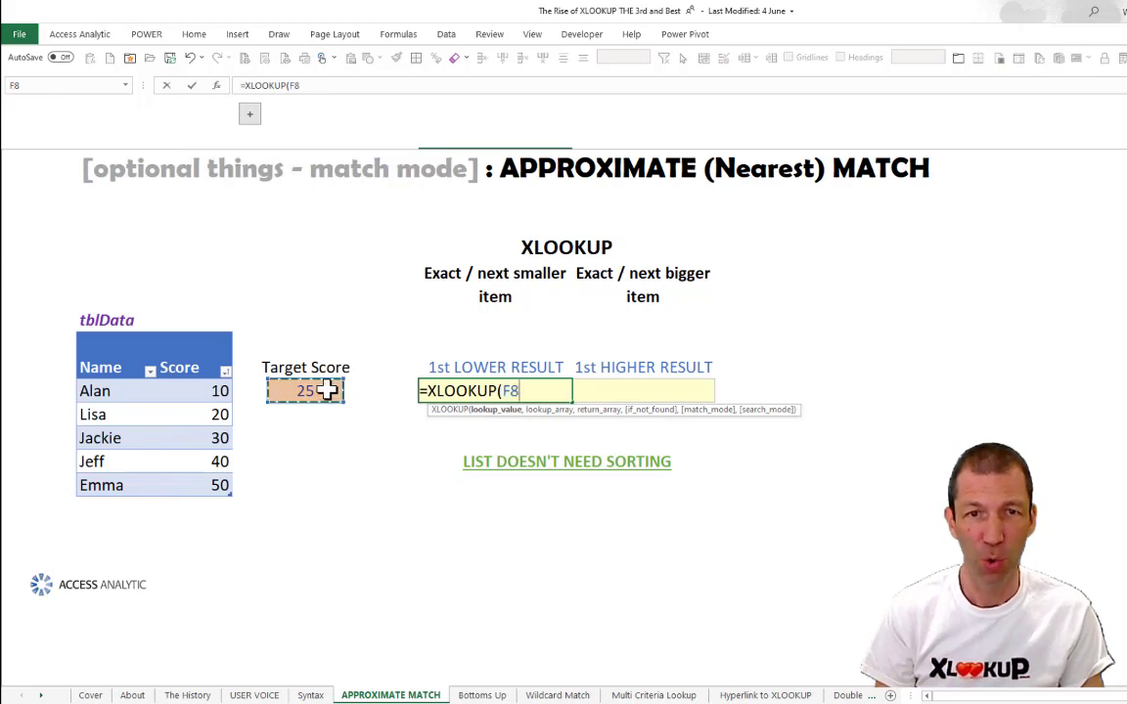
text(,)
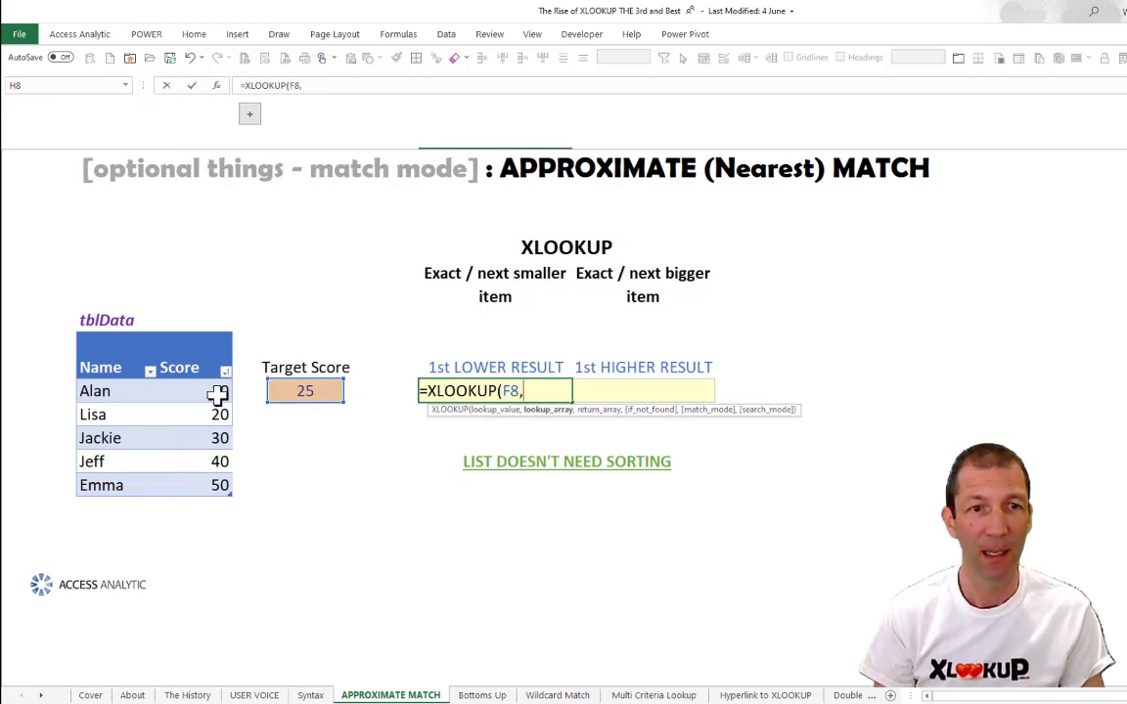
- Complete the XLOOKUP with lookup array tblData[Score], return array tblData[Name], an empty if_not_found argument and match mode -1
click(219, 392)
drag(214, 442, 217, 485)
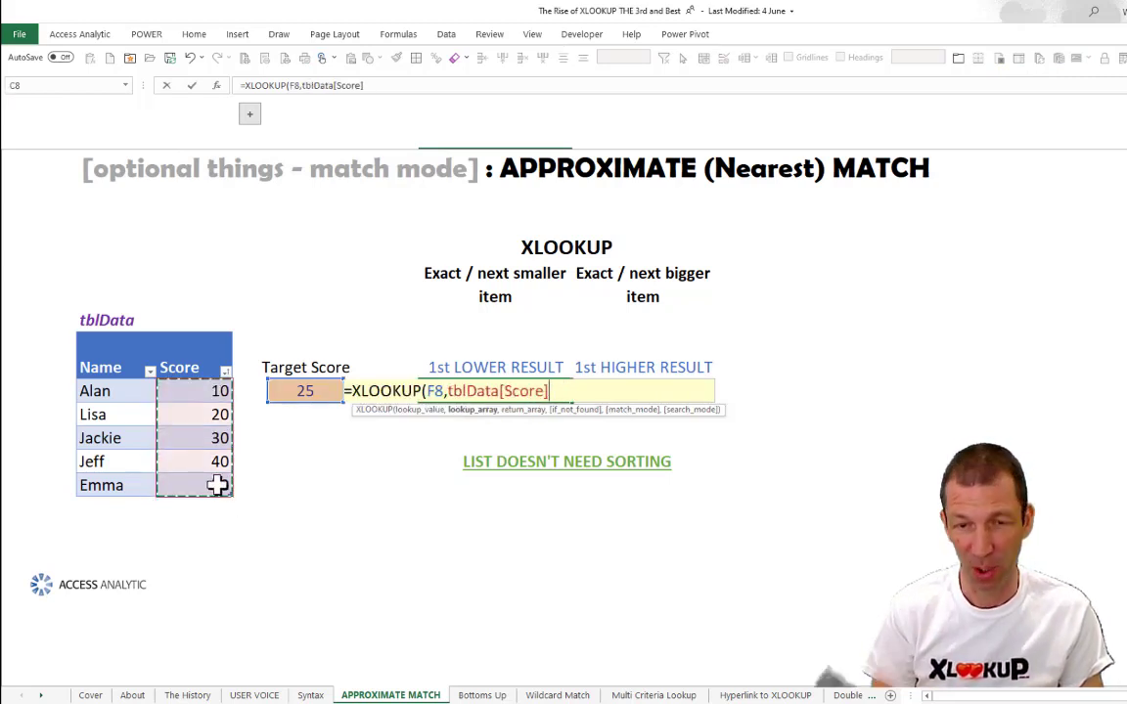
text(,)
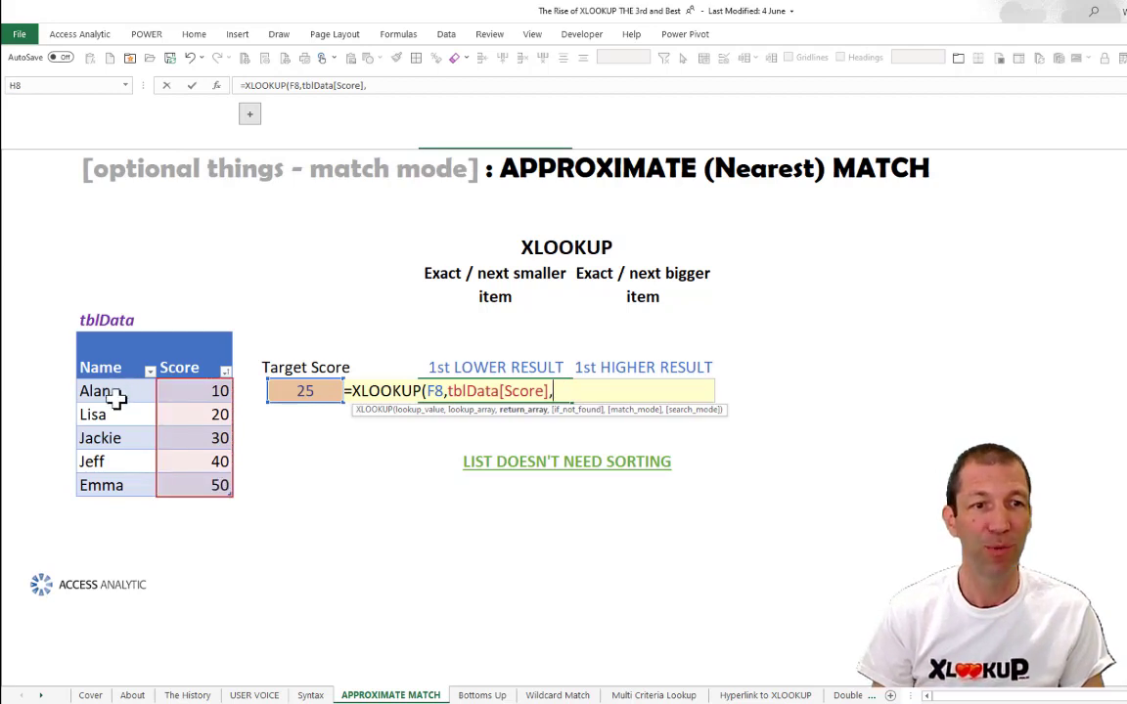
drag(113, 390, 130, 486)
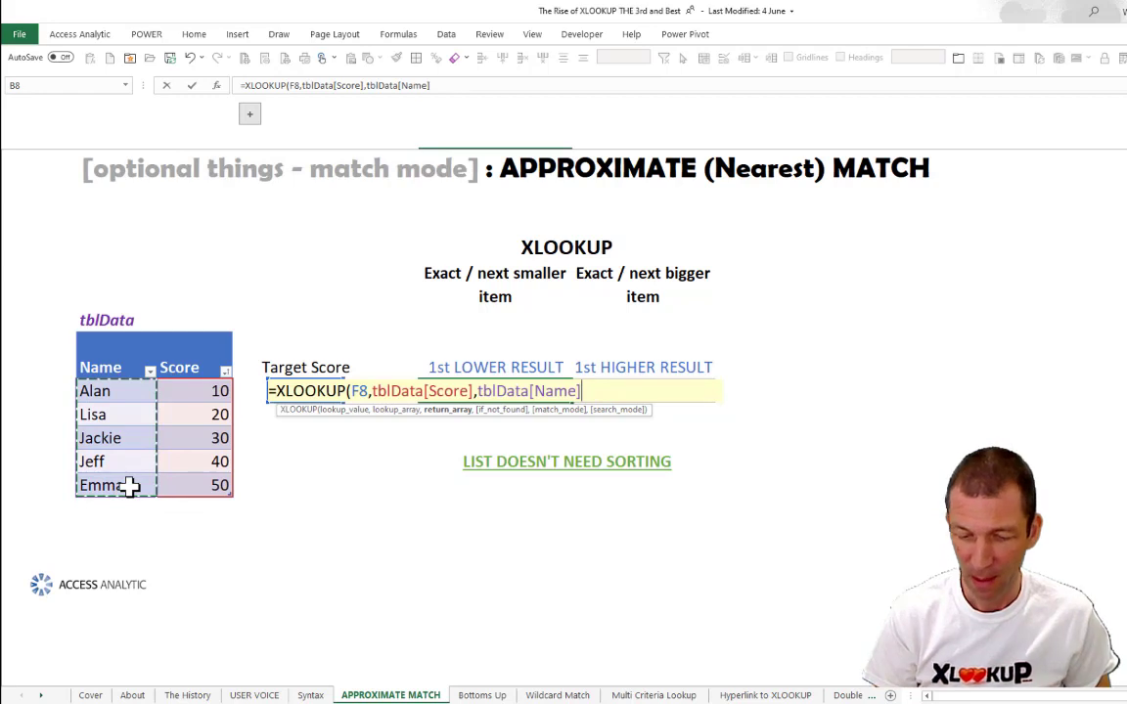
text(,)
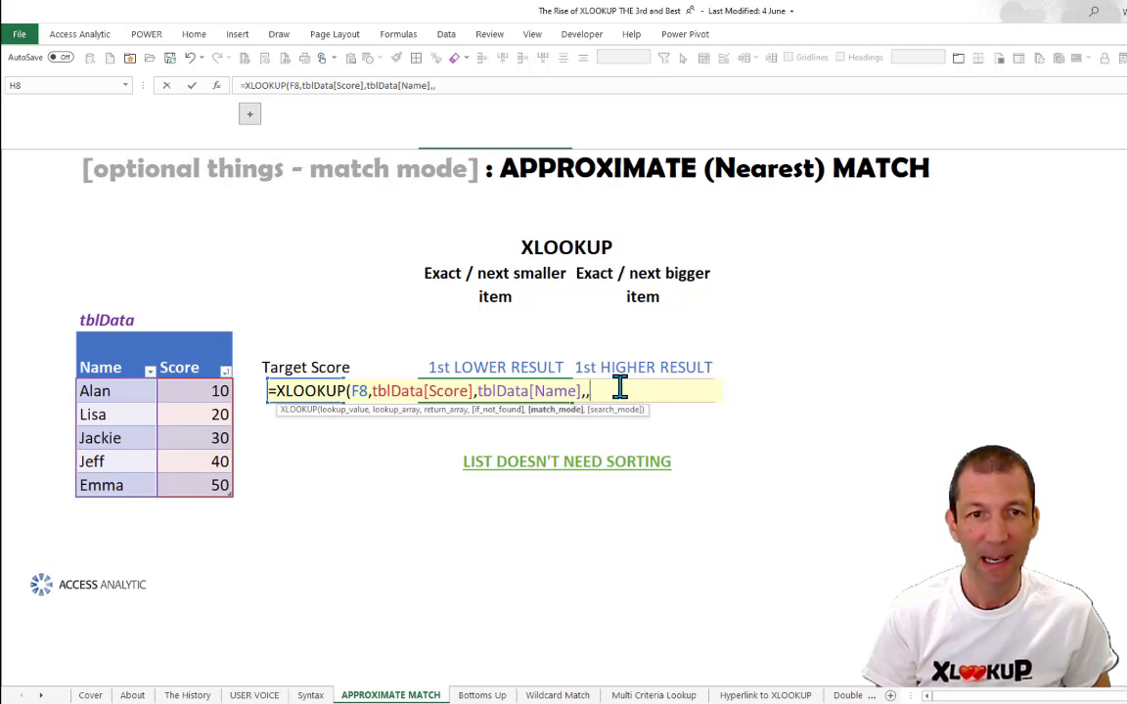
text(,)
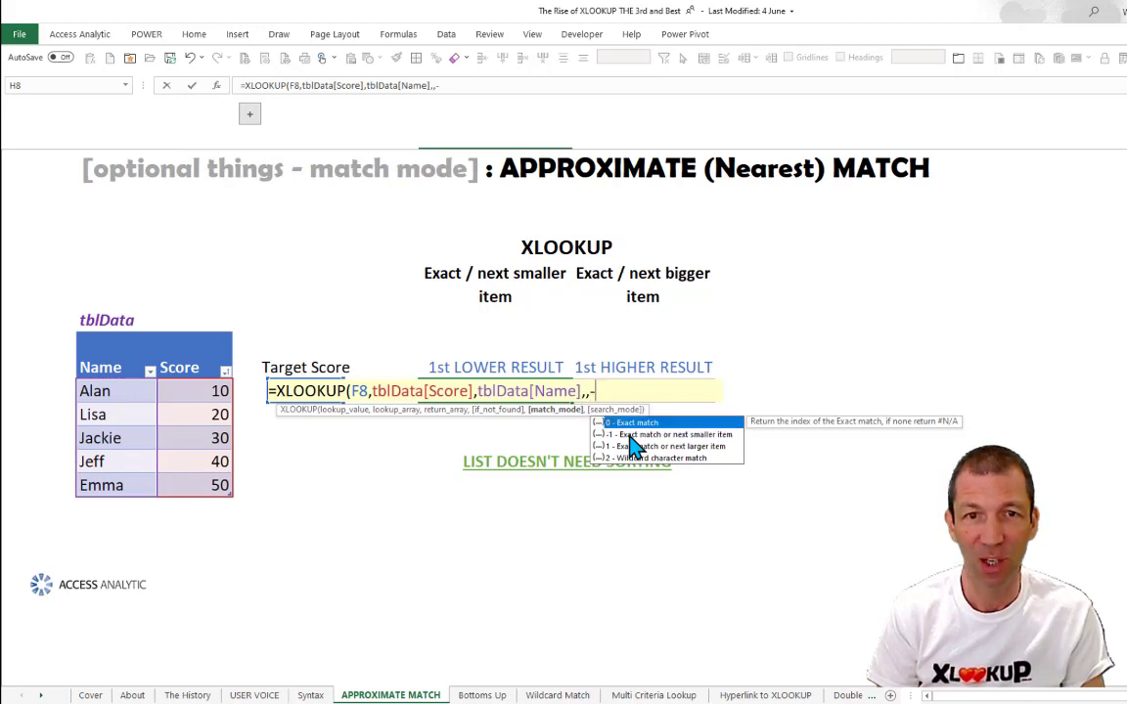
text(-1)
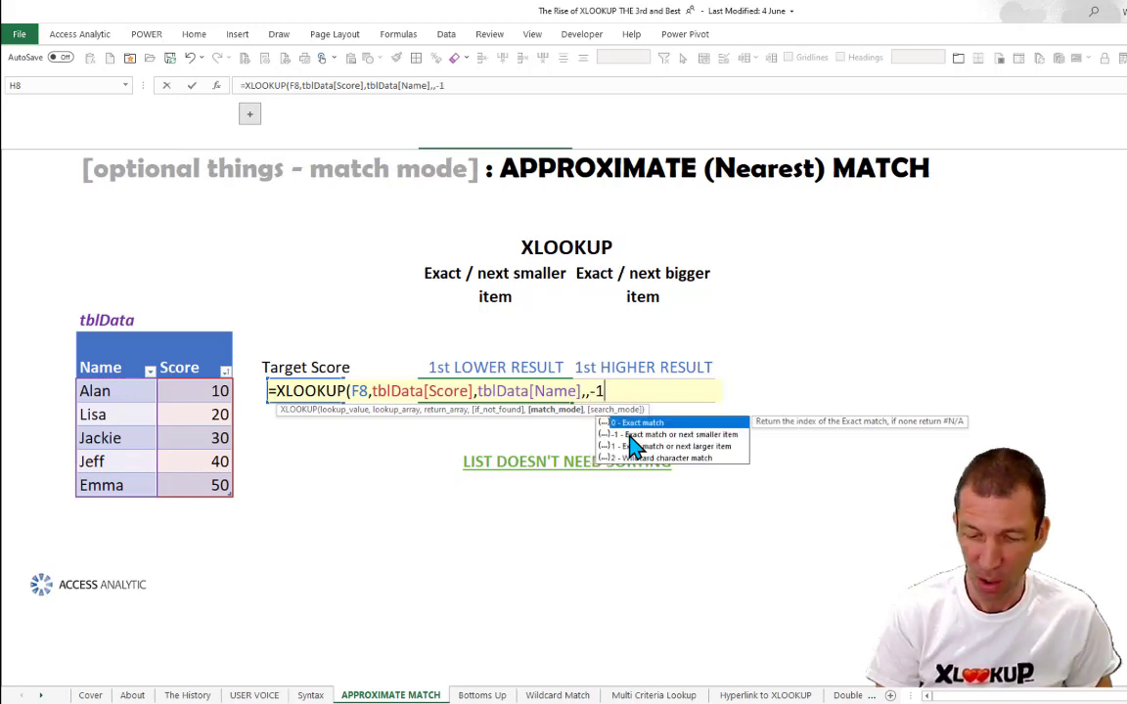
text())
key(Return)
- Check the 1st LOWER RESULT against the matching name and score in tblData
click(525, 390)
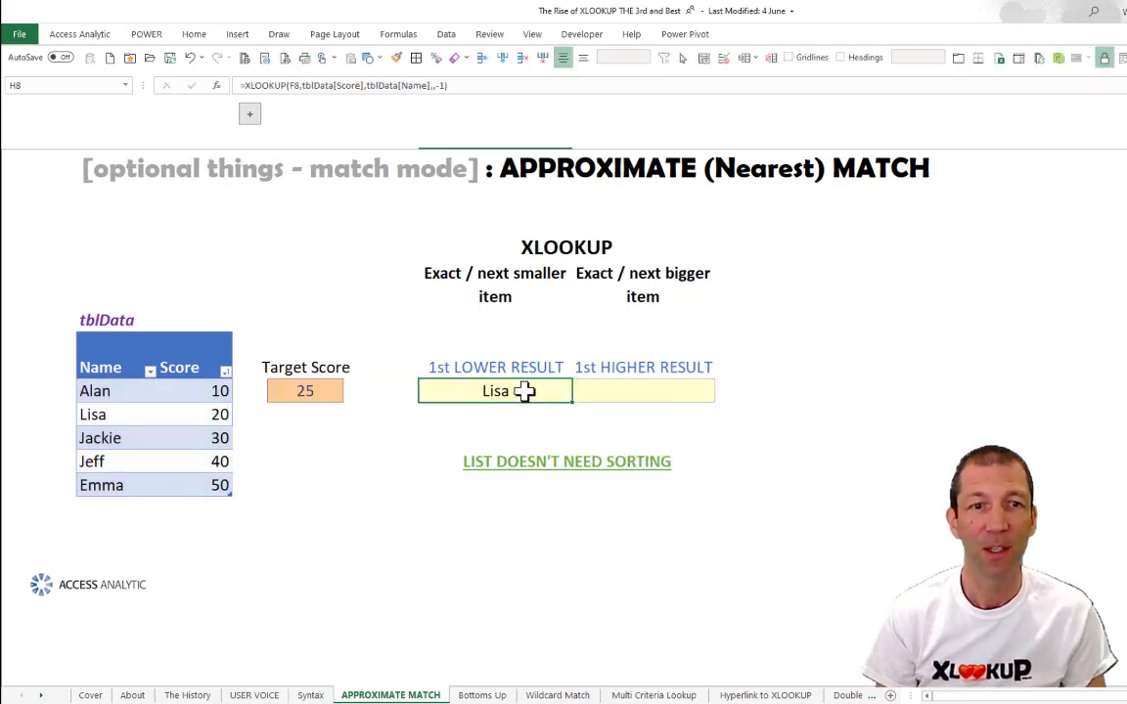
click(103, 414)
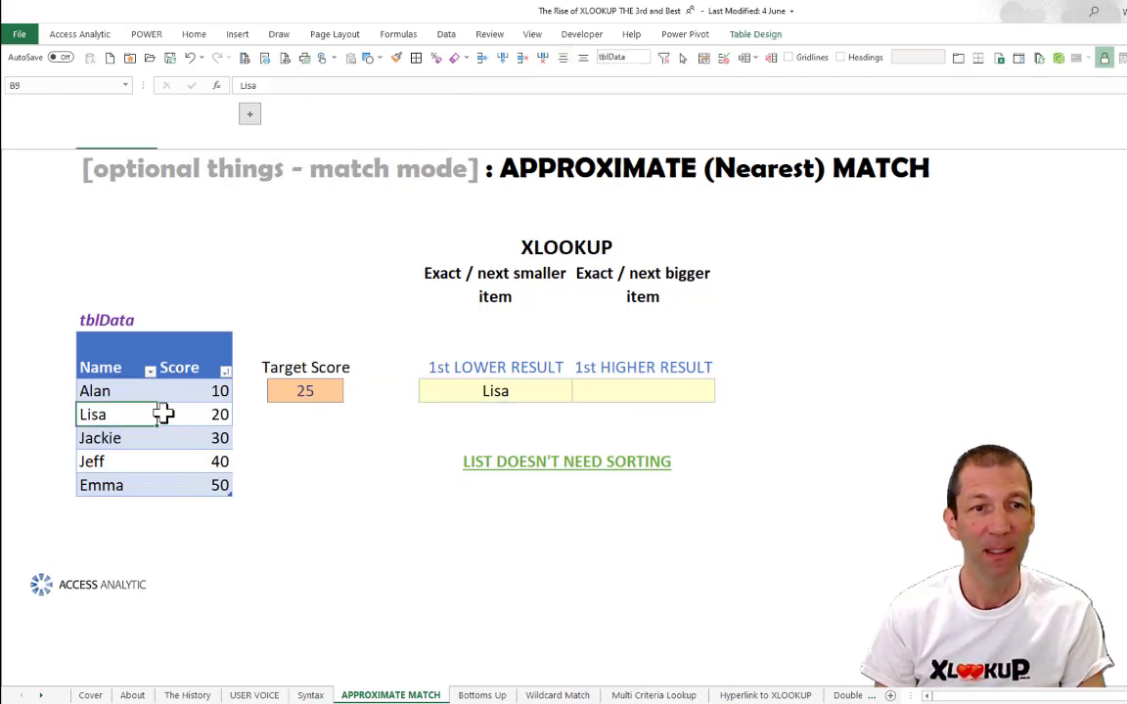
click(196, 414)
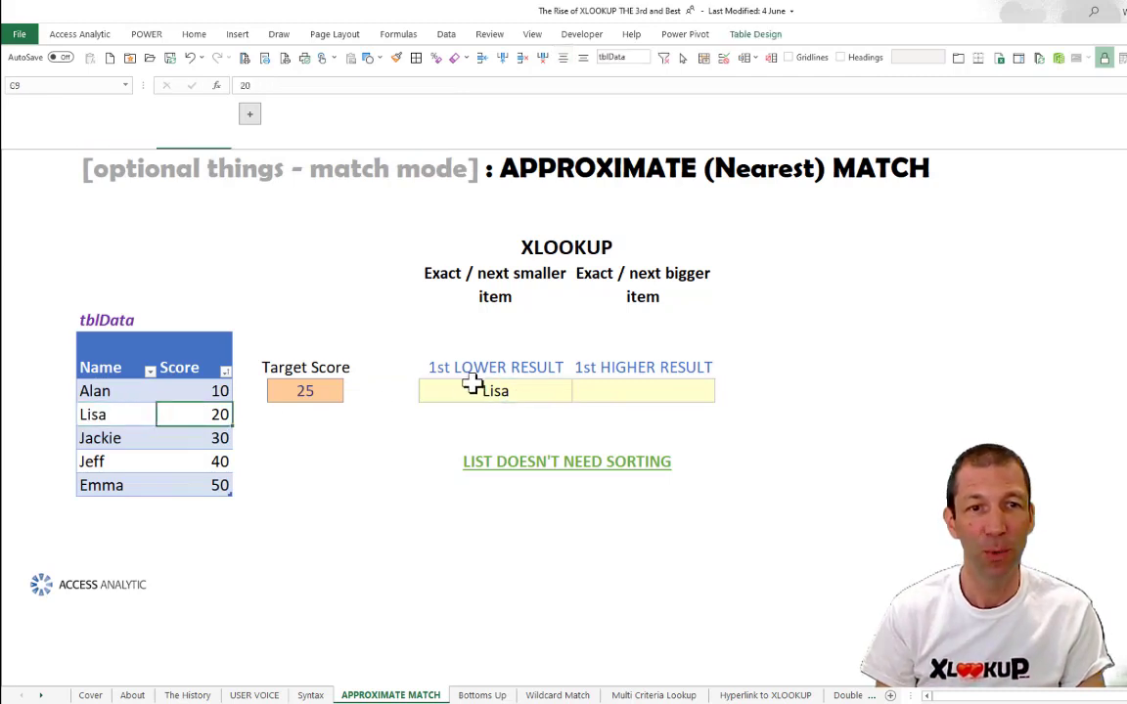
- Begin an XLOOKUP in the 1st HIGHER RESULT cell with lookup value F8 and lookup array tblData[Score]
click(648, 392)
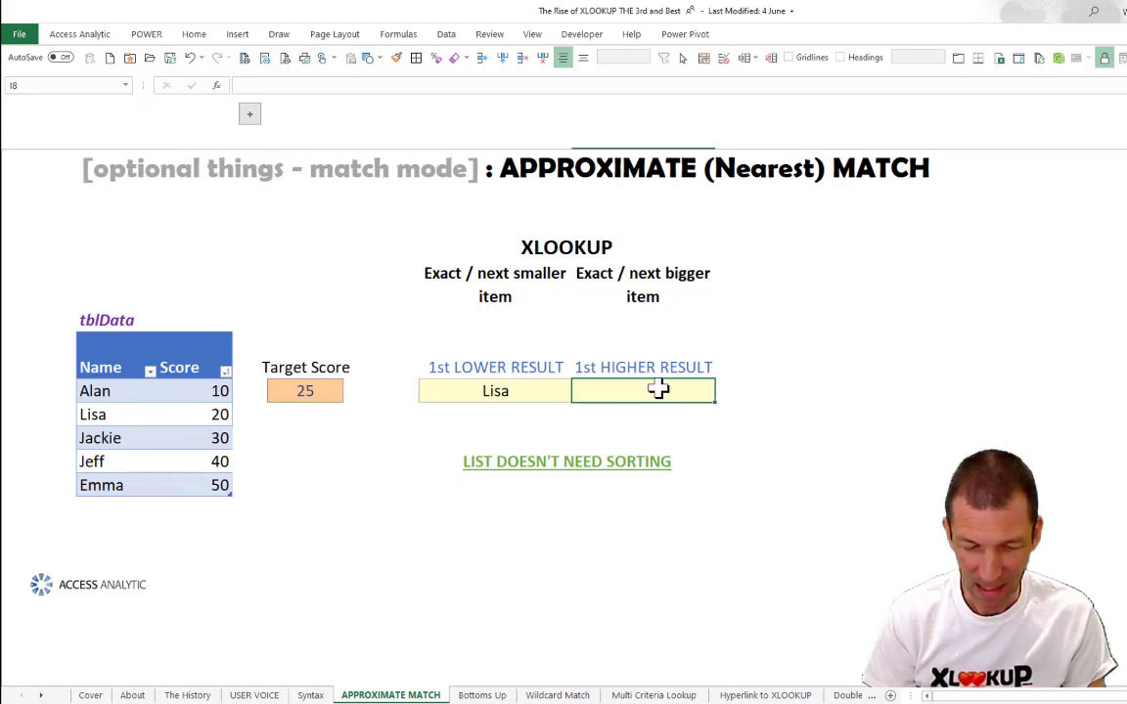
text(=XLOOKUP()
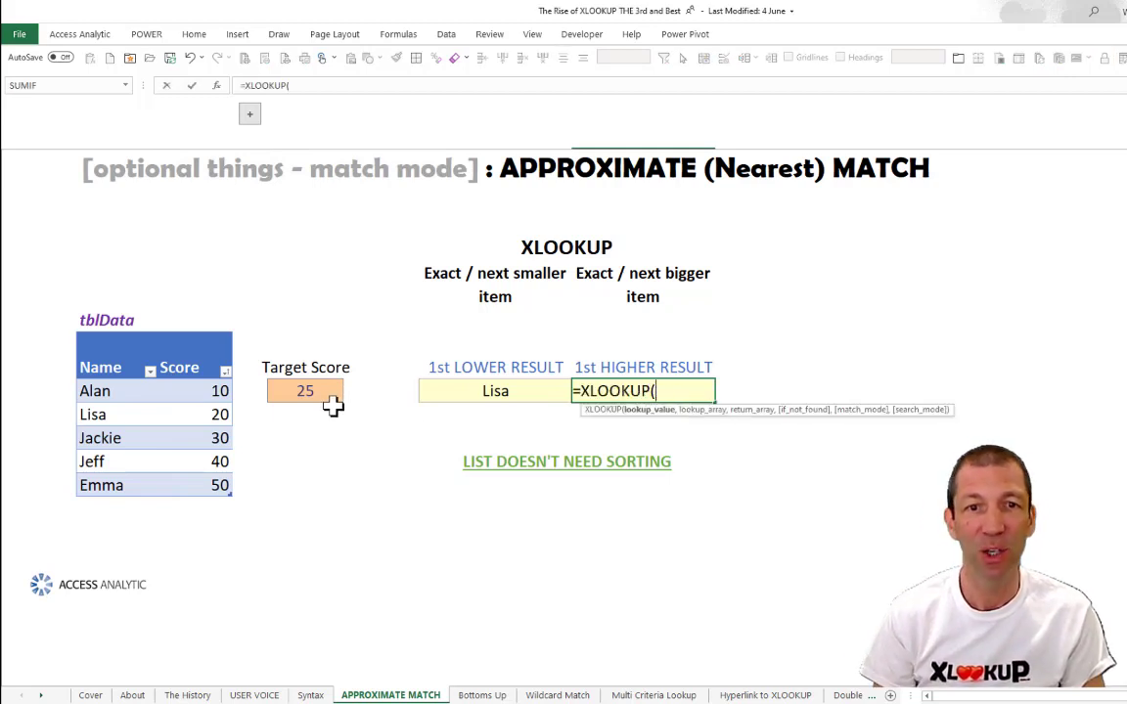
click(331, 394)
text(,)
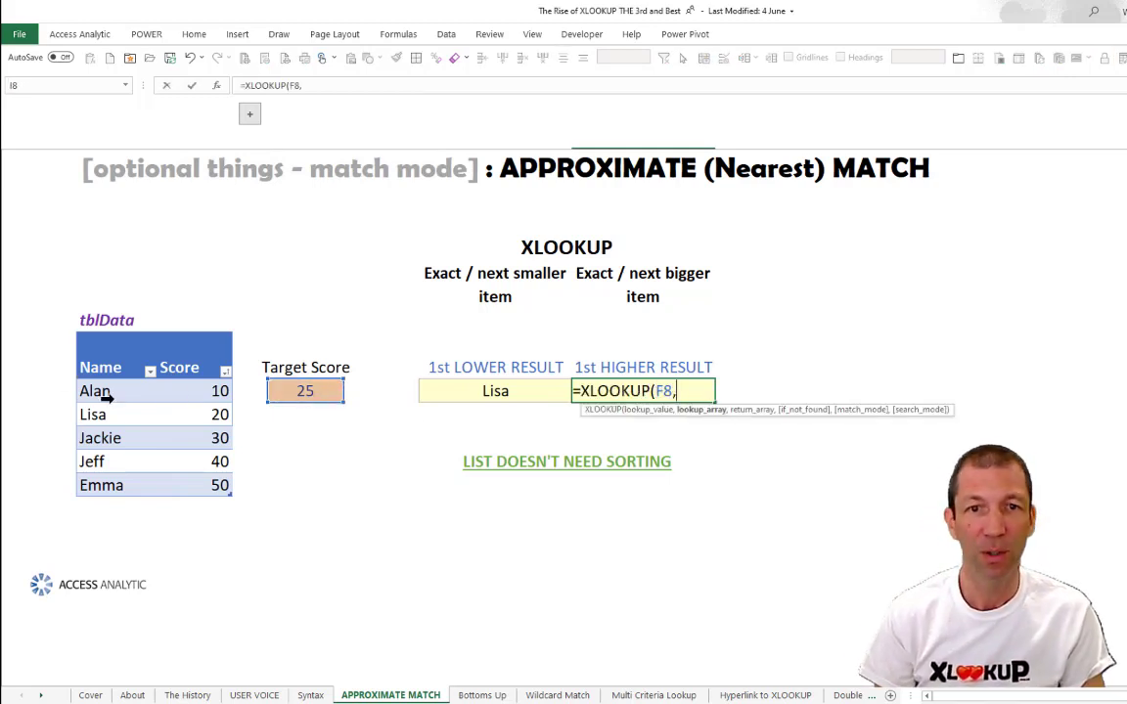
drag(196, 392, 193, 480)
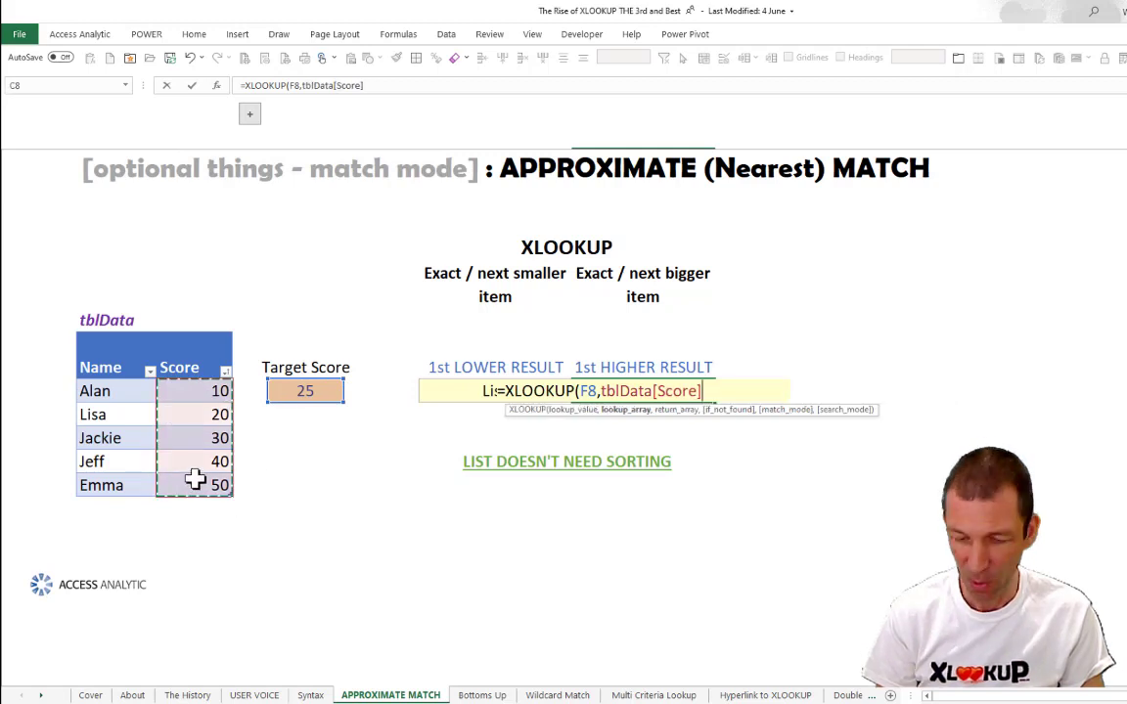
text(,)
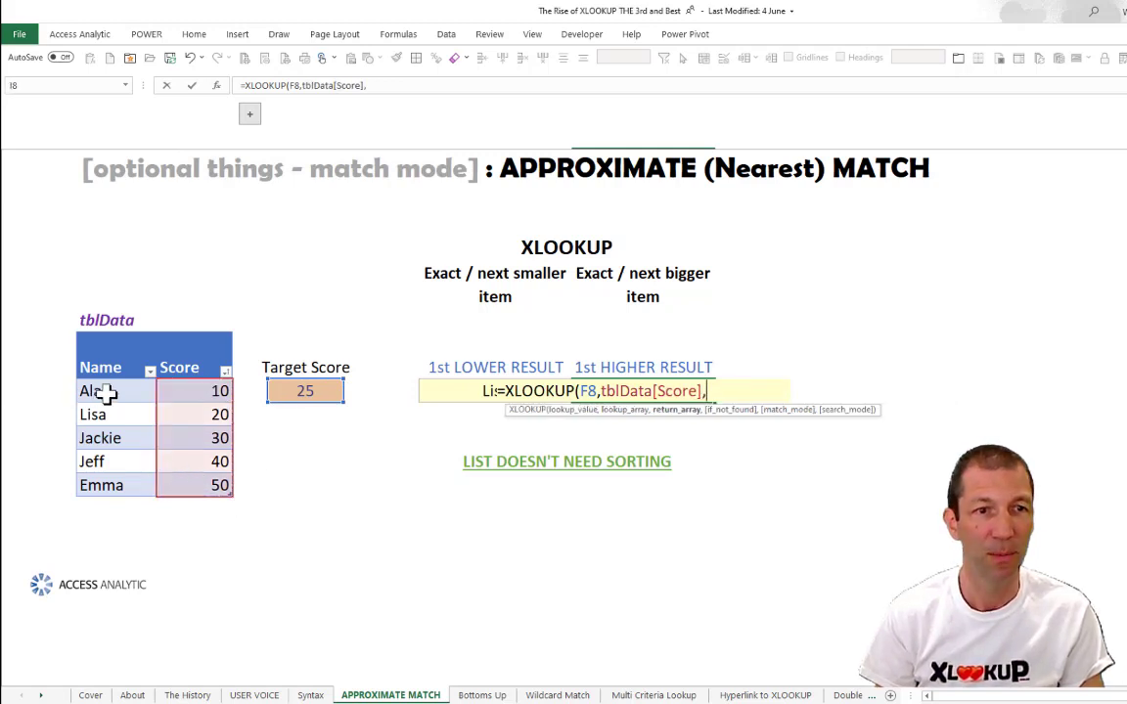
- Complete the 1st HIGHER RESULT formula with return array tblData[Name], an empty if_not_found argument and match mode 1
drag(98, 391, 95, 489)
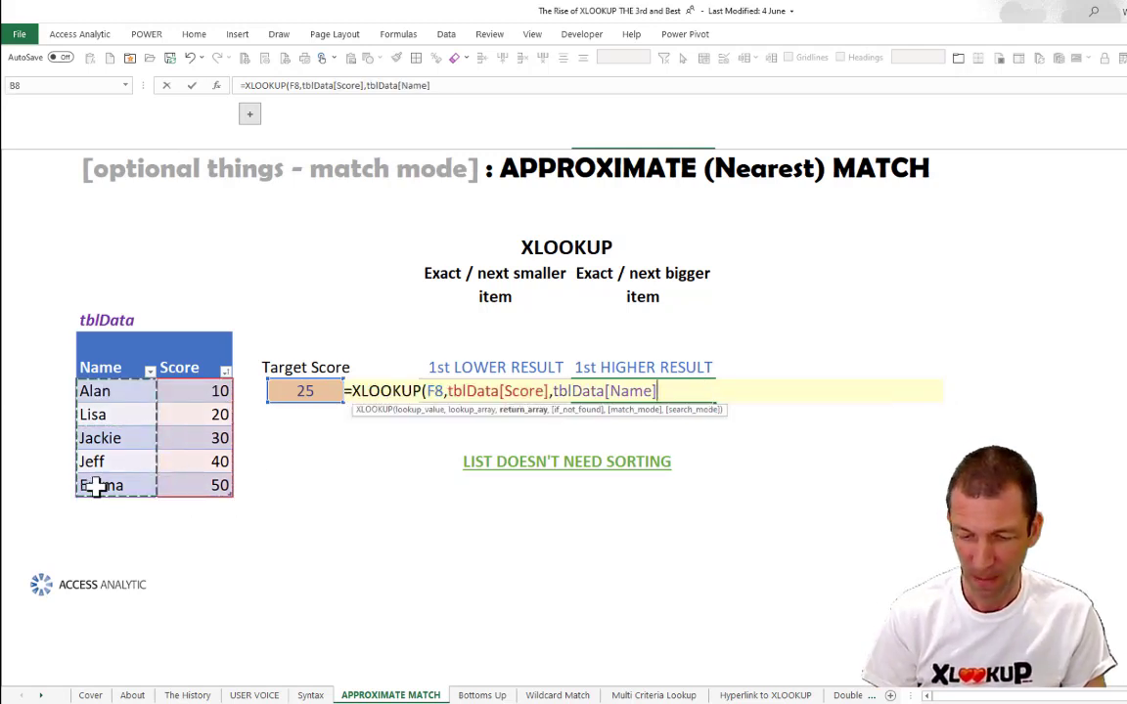
text(,,)
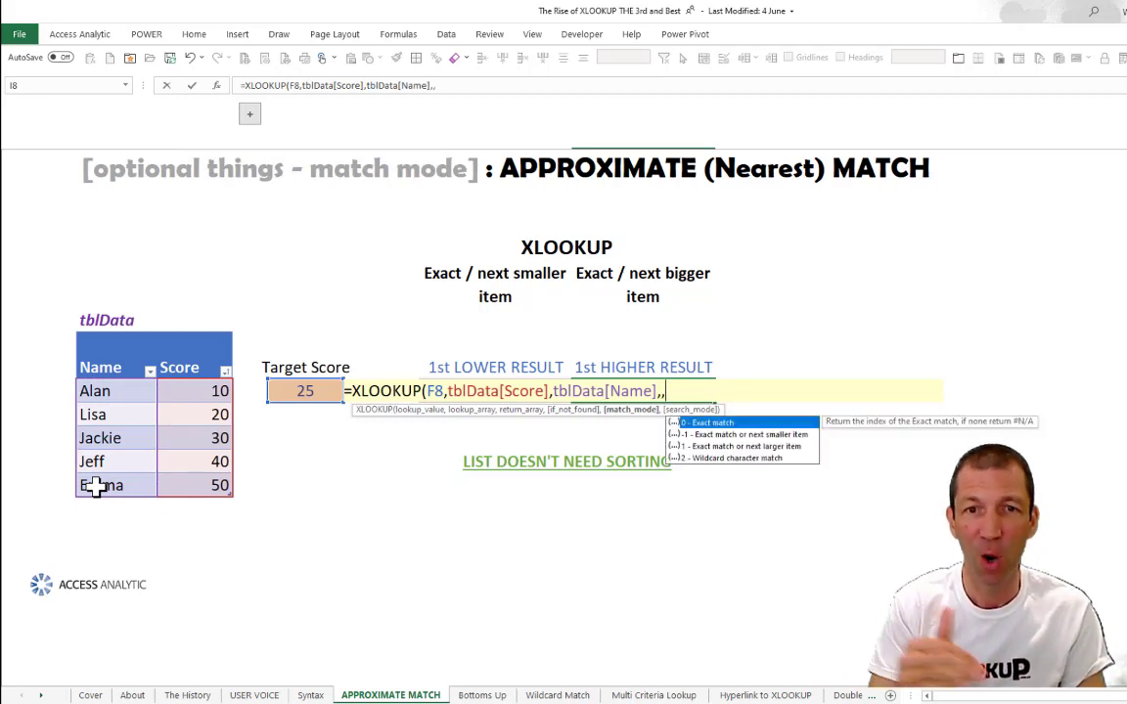
text(1)
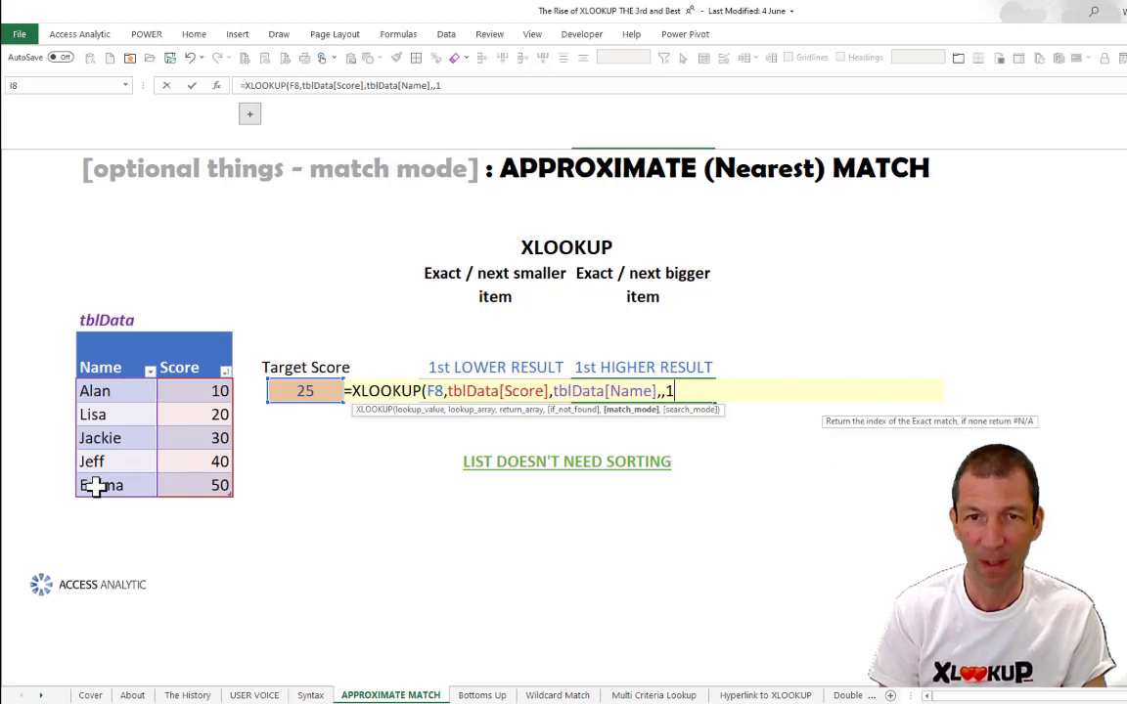
text())
key(Return)
key(Up)
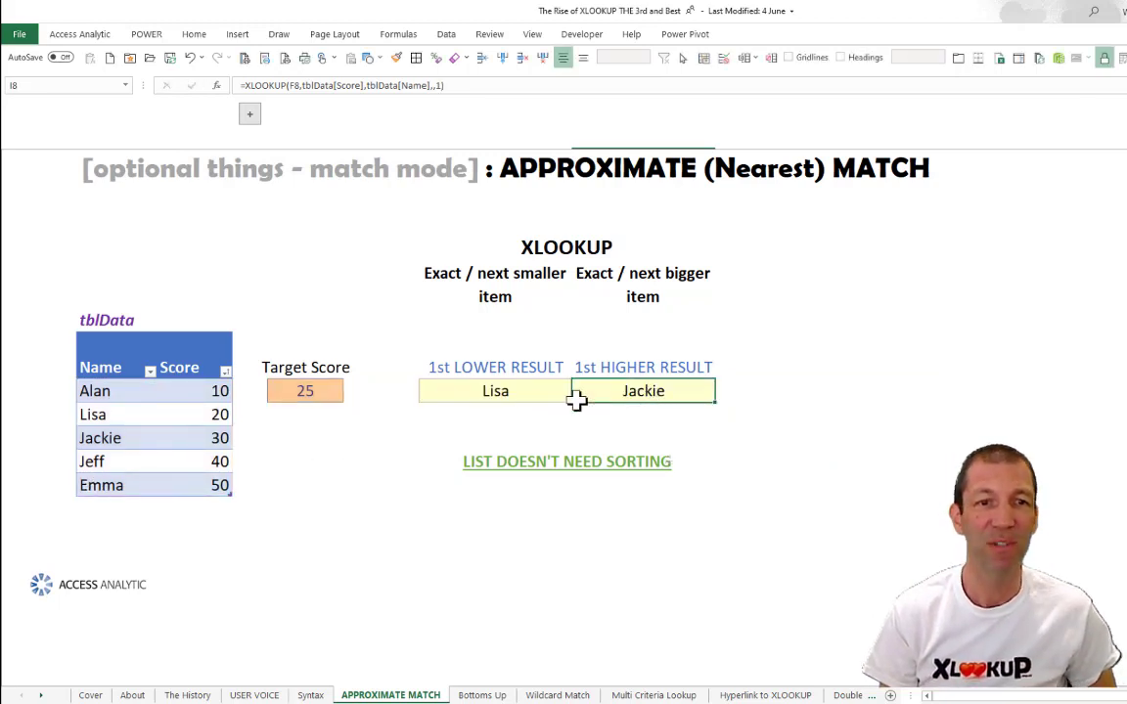
- Set the target score to 35 and check the lower and higher results
click(303, 390)
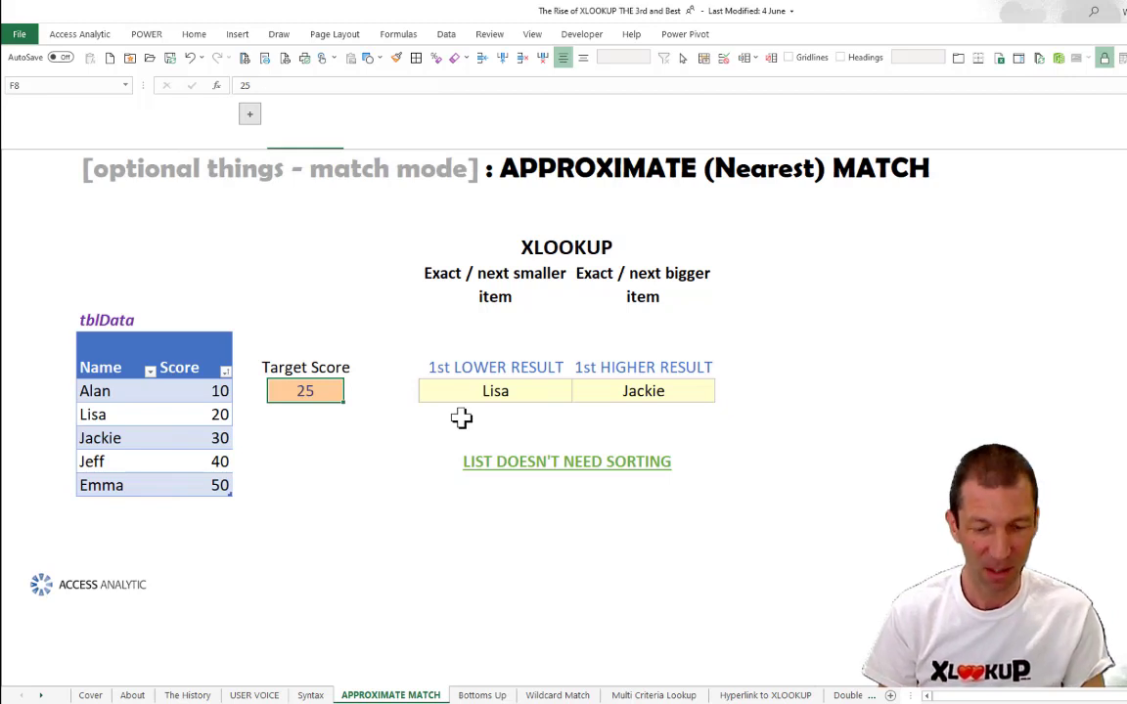
text(35)
key(Return)
key(Up)
key(Right)
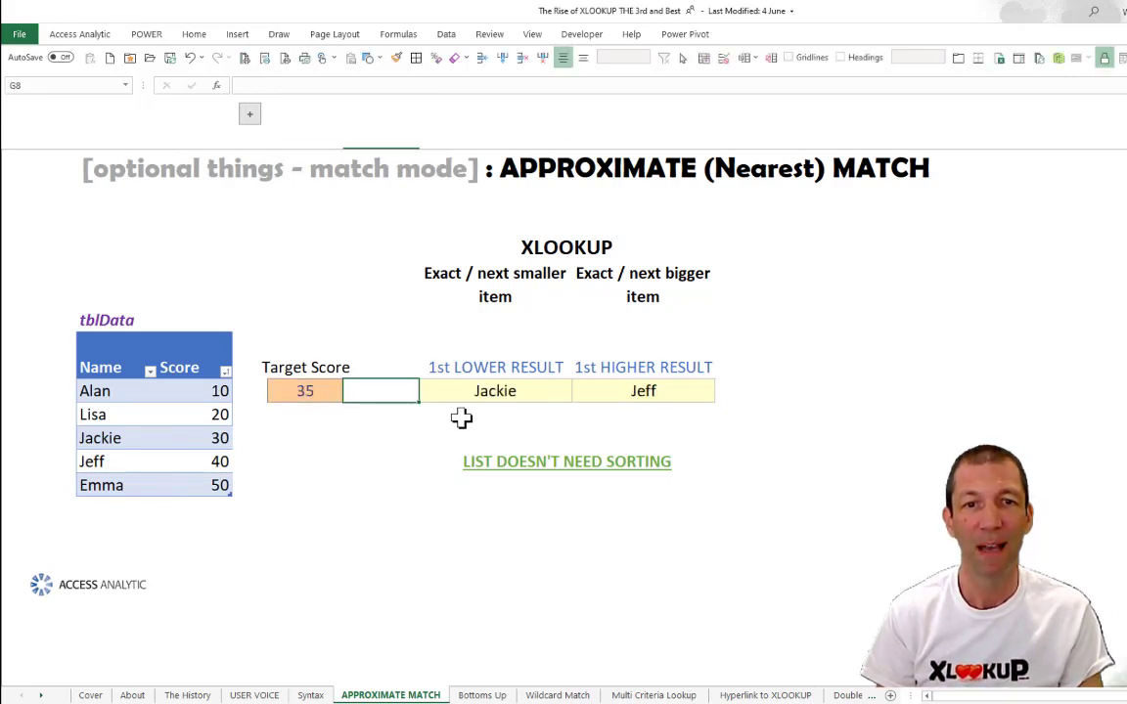
key(Right)
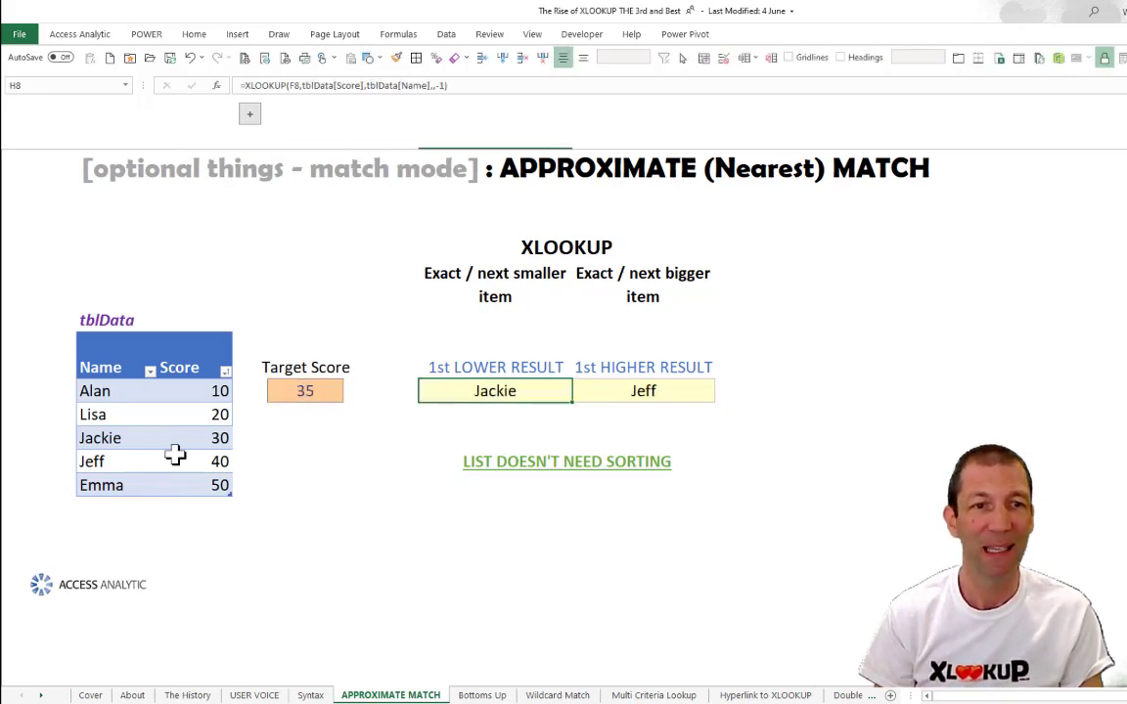
- Set the target score to 25 and select the 1st HIGHER RESULT cell to review its formula
click(309, 392)
text(2)
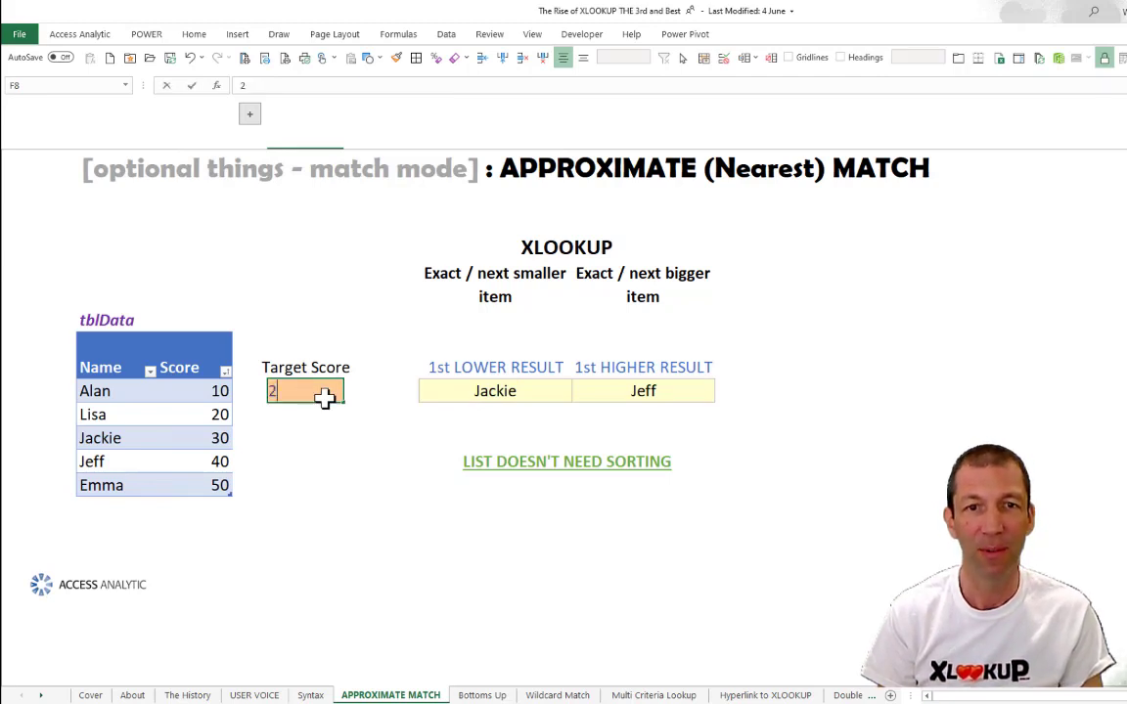
text(5)
key(Return)
text(5)
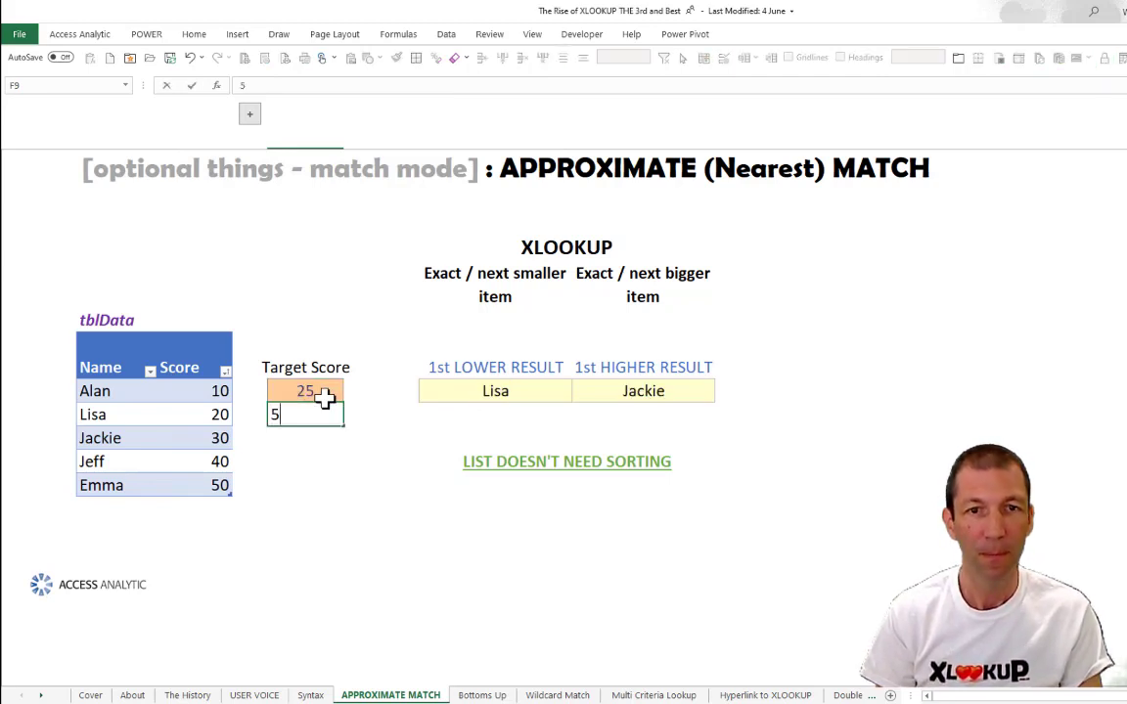
key(Escape)
key(Up)
key(Right)
key(Right)
key(Right)
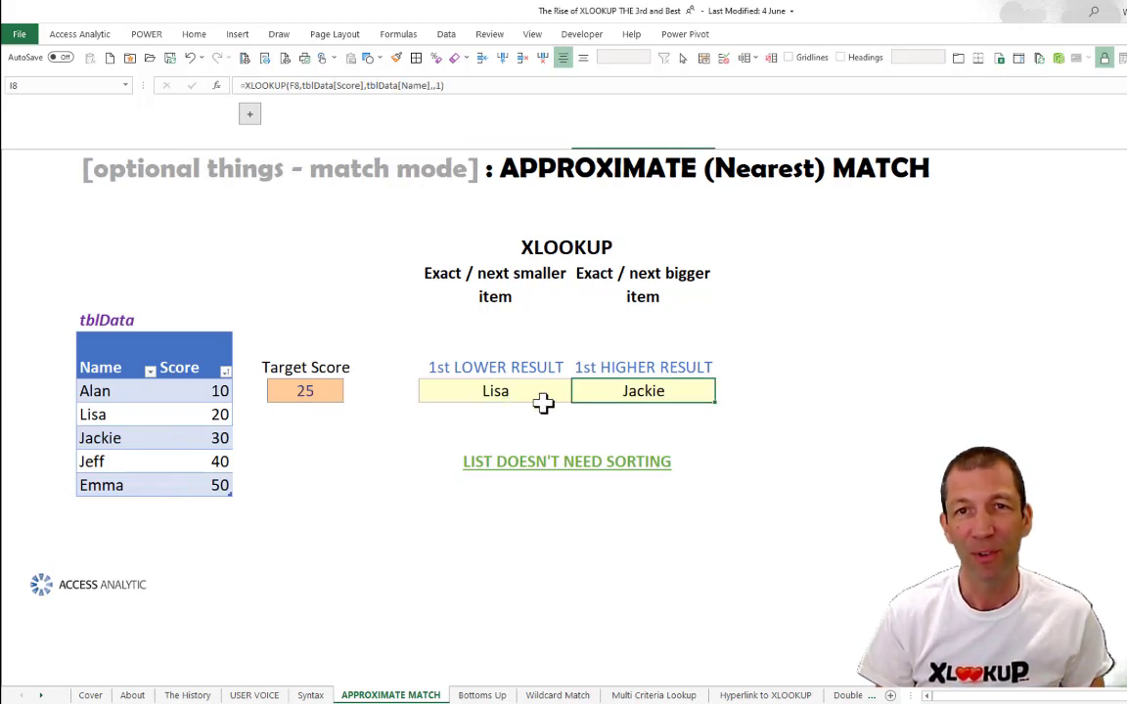
- Expand the grouped Random Sort column of tblData and sort the table by it from smallest to largest
drag(206, 389, 200, 481)
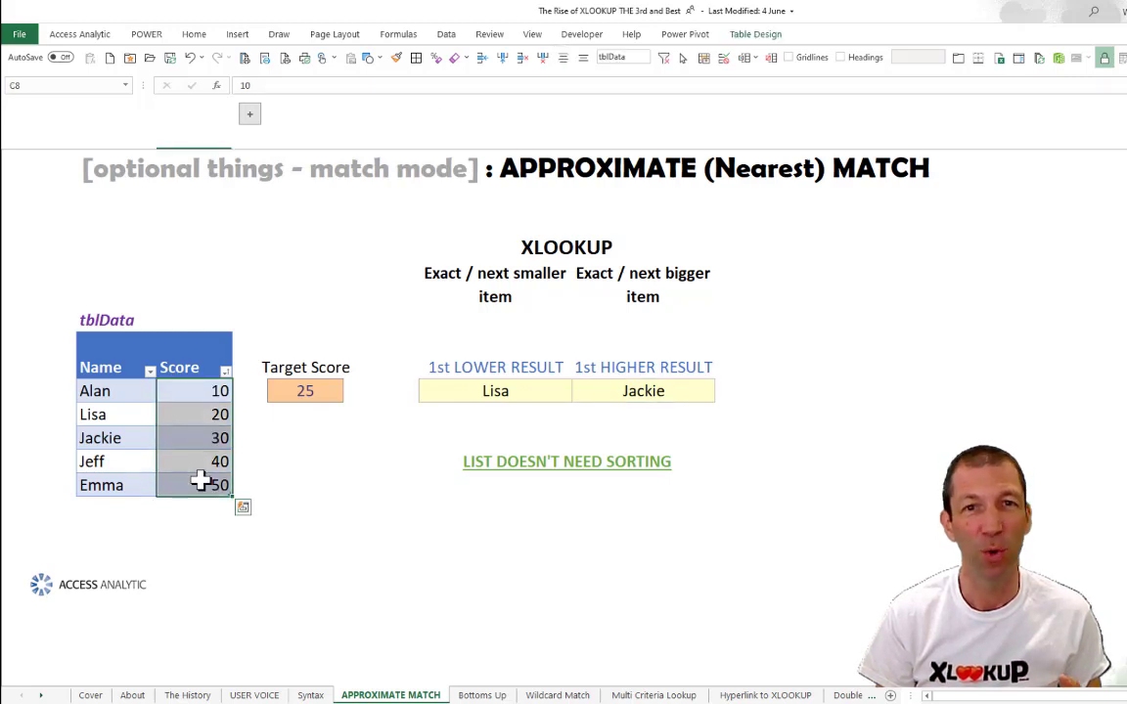
click(252, 115)
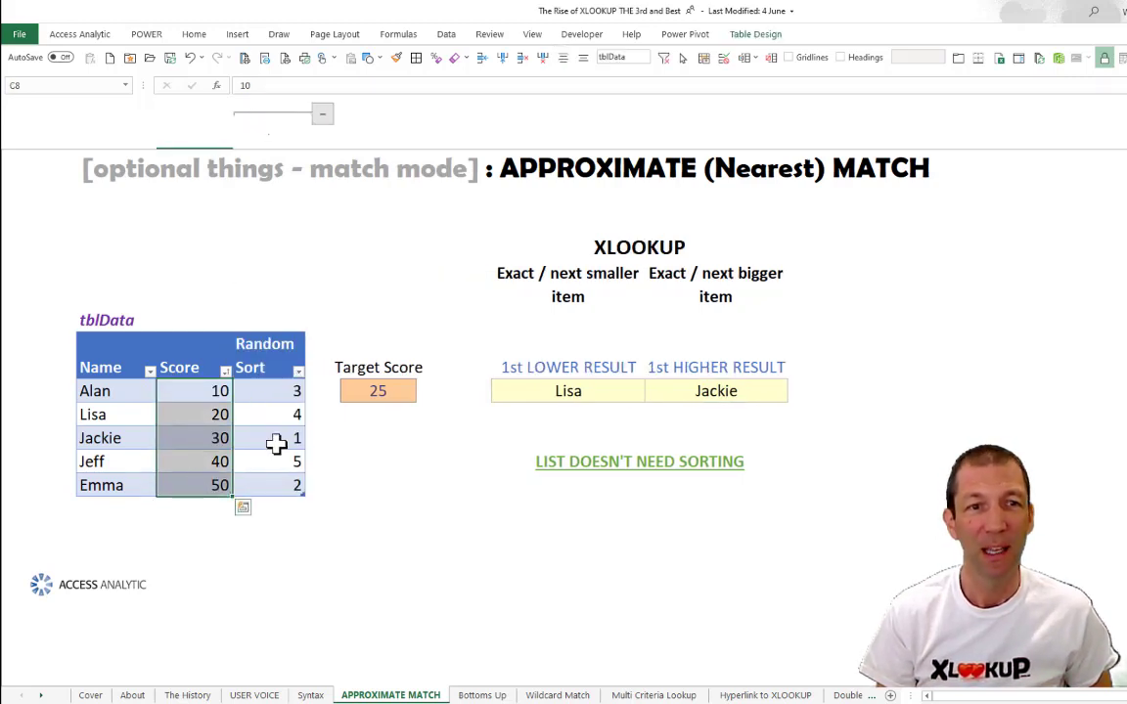
click(298, 372)
click(249, 389)
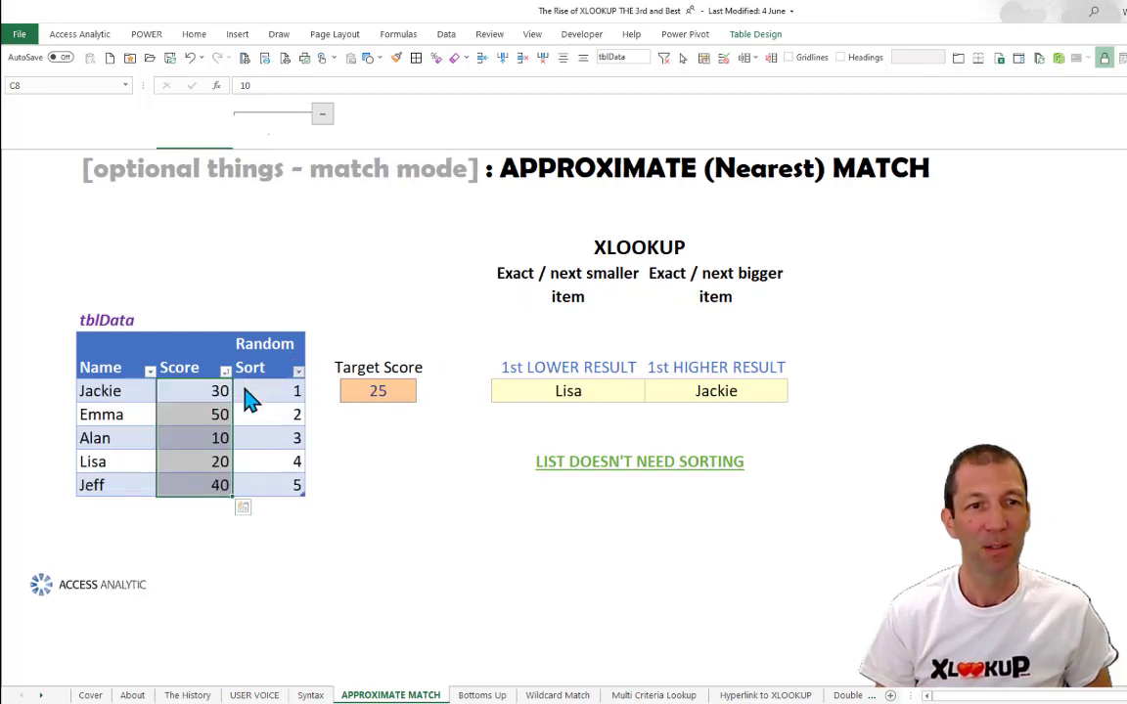
- Compare the 1st LOWER and 1st HIGHER results with the matching names in the unsorted tblData
click(108, 391)
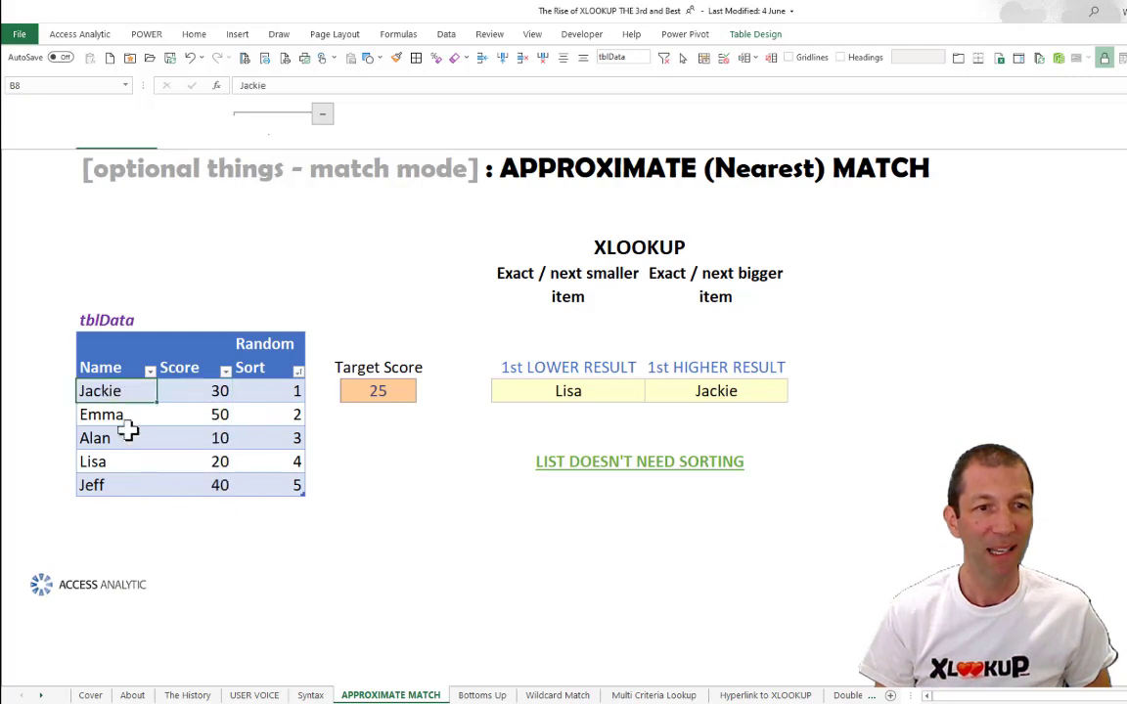
click(117, 463)
click(574, 393)
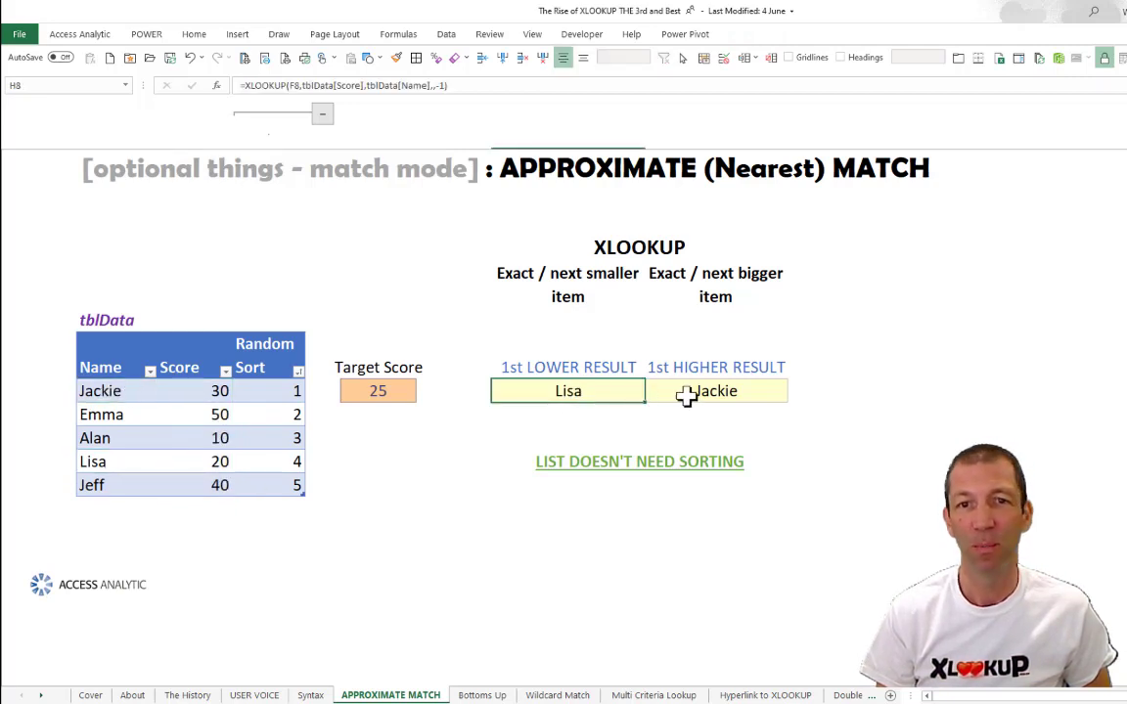
click(686, 396)
click(597, 393)
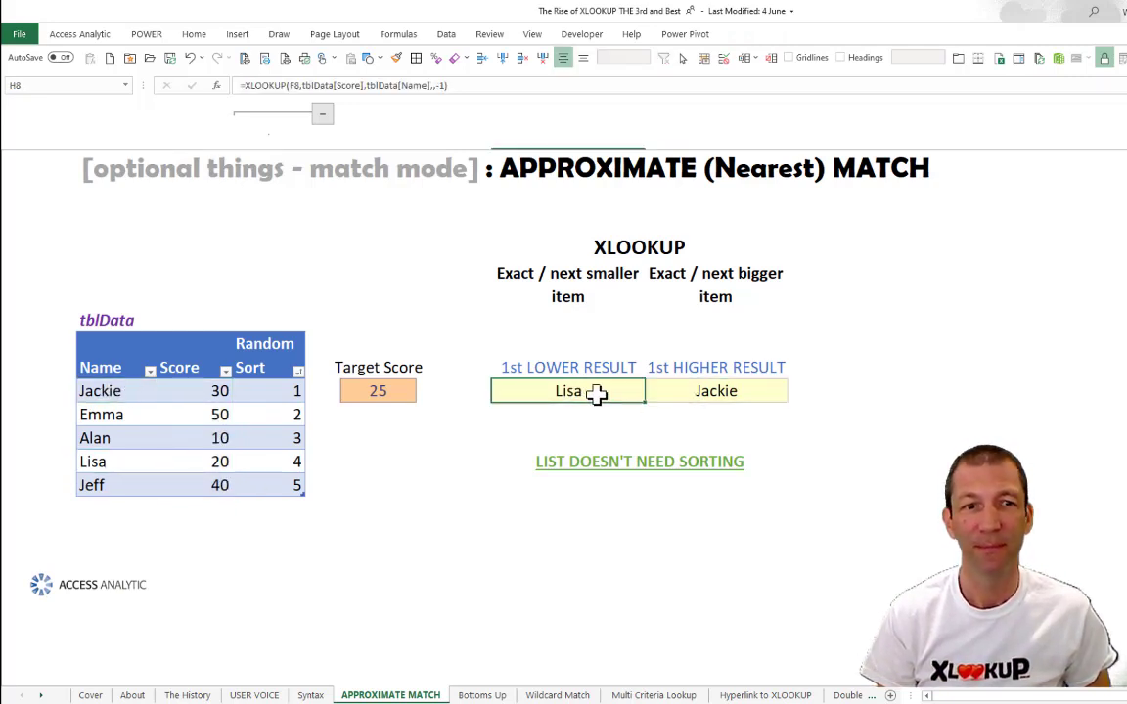
- Sort tblData by Random Sort from largest to smallest and check the 1st HIGHER RESULT cell
click(298, 372)
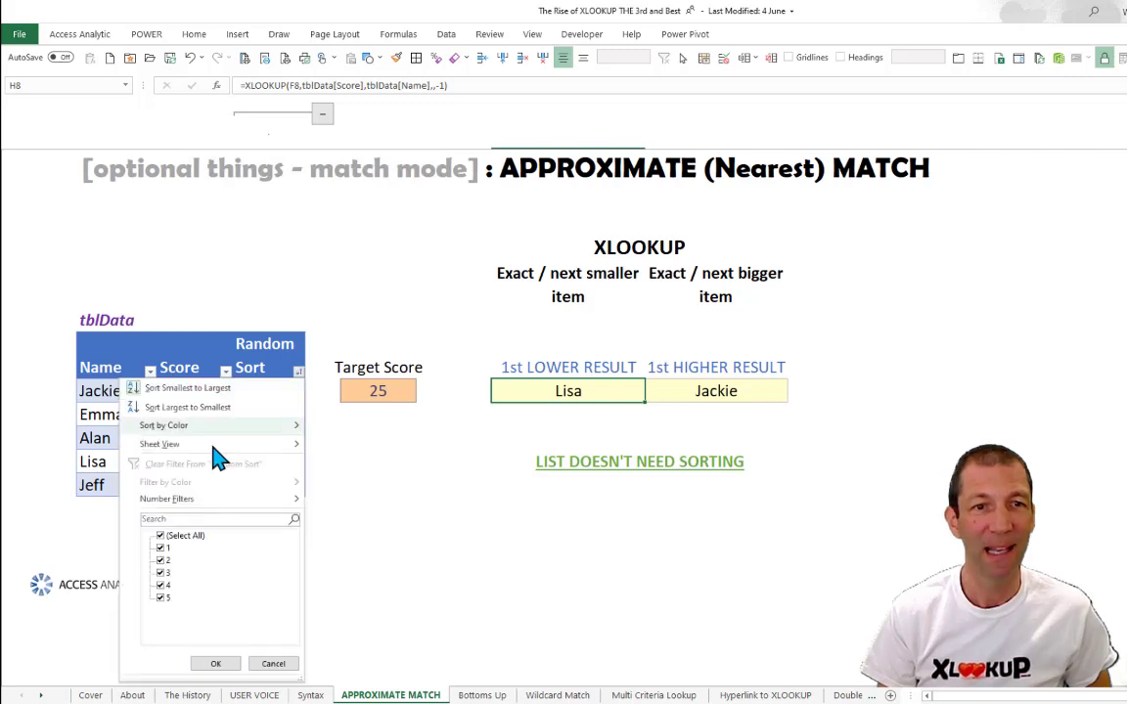
click(189, 407)
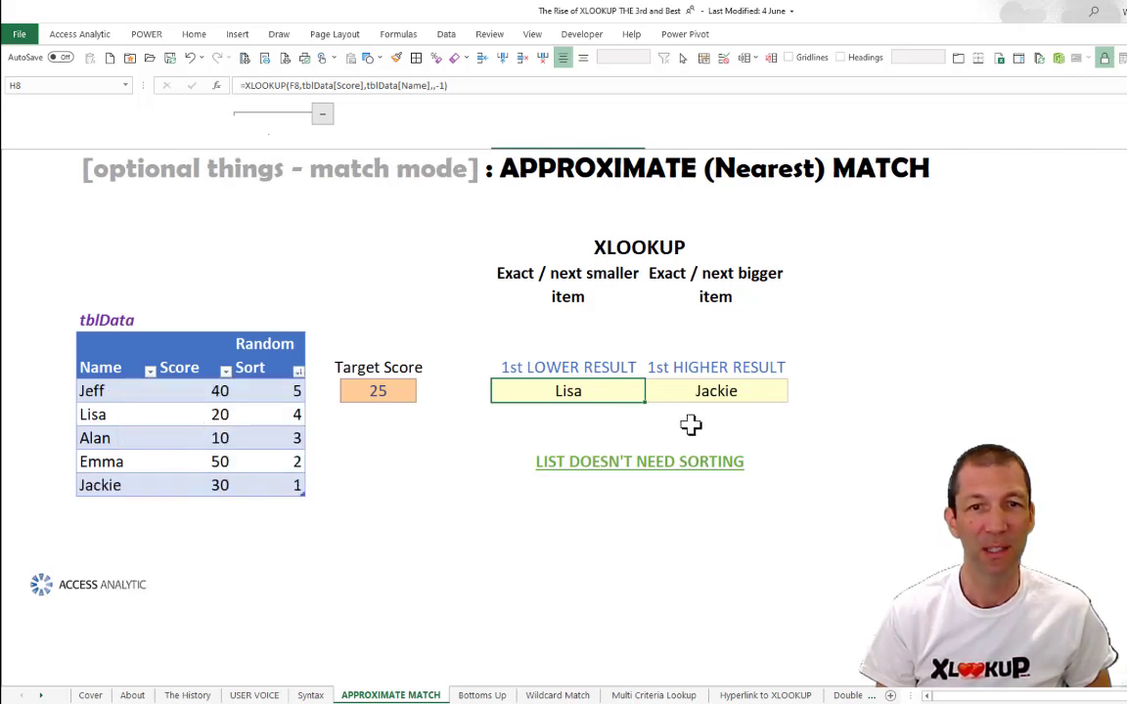
click(723, 394)
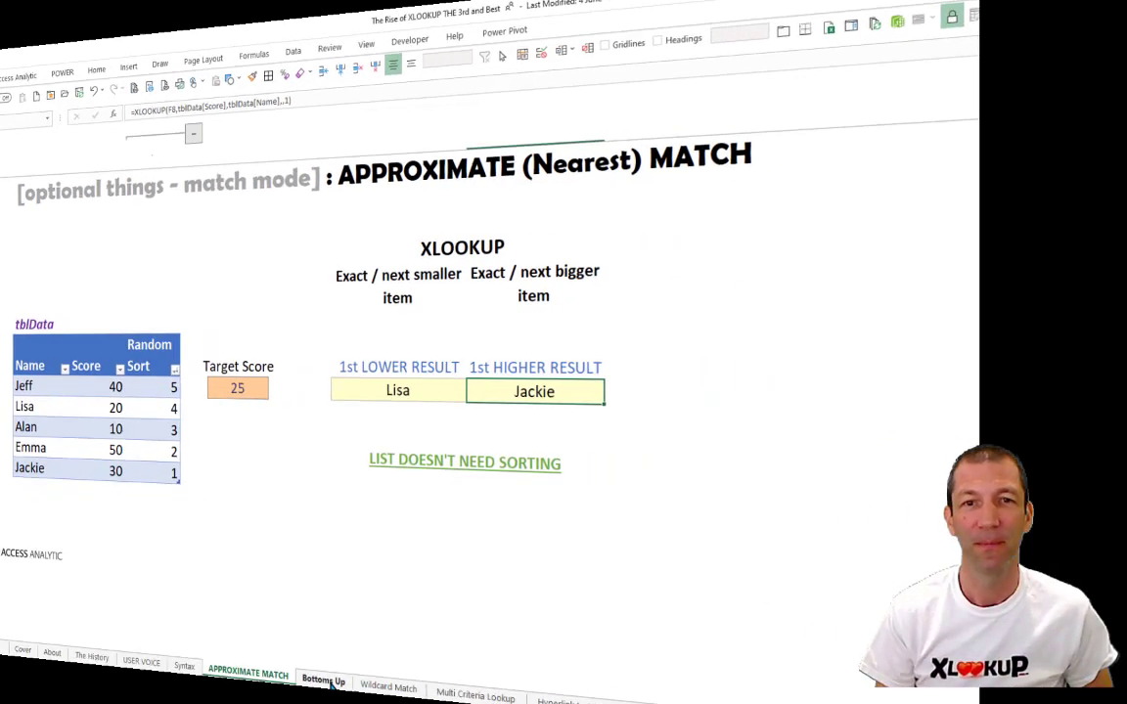
- On the Bottoms Up sheet, begin an XLOOKUP in the First Day Delivered cell with the fruit ID G6 as lookup value
click(748, 688)
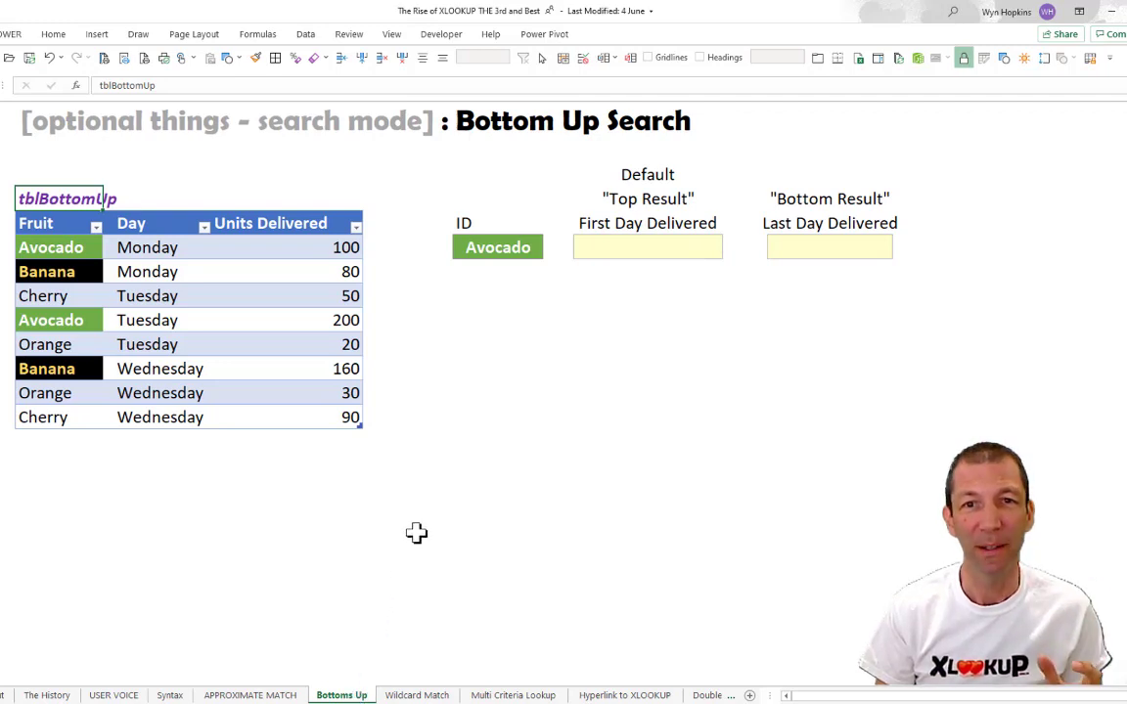
click(629, 248)
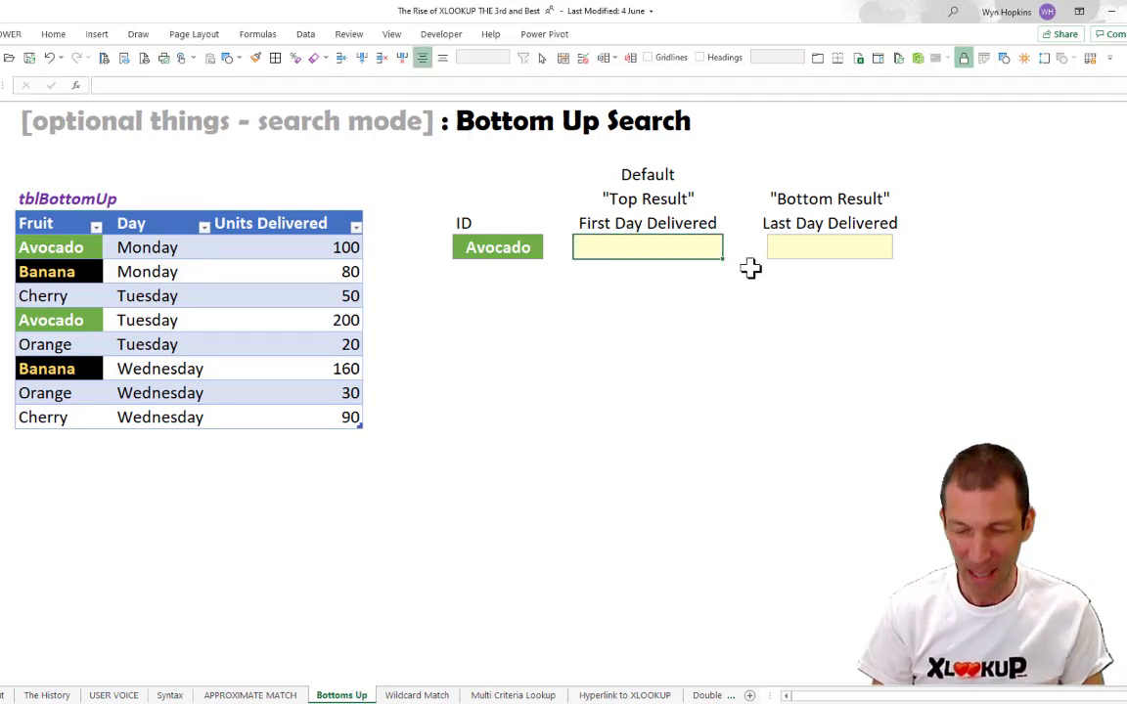
text(=xl)
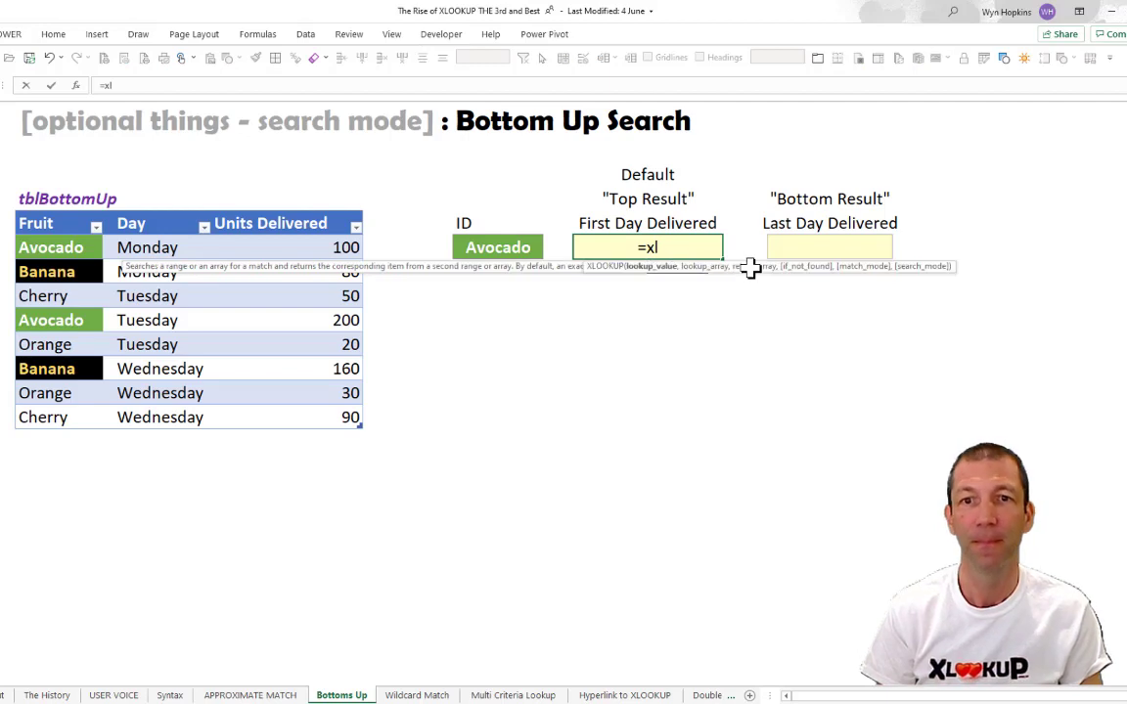
key(Tab)
click(513, 248)
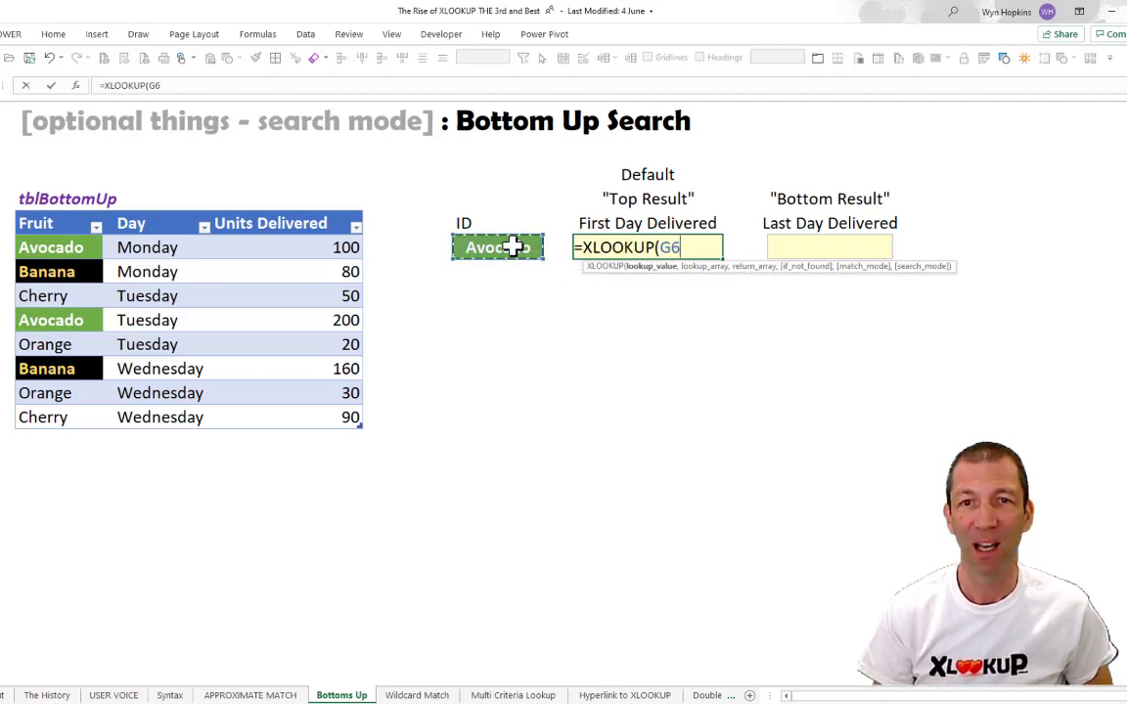
text(,)
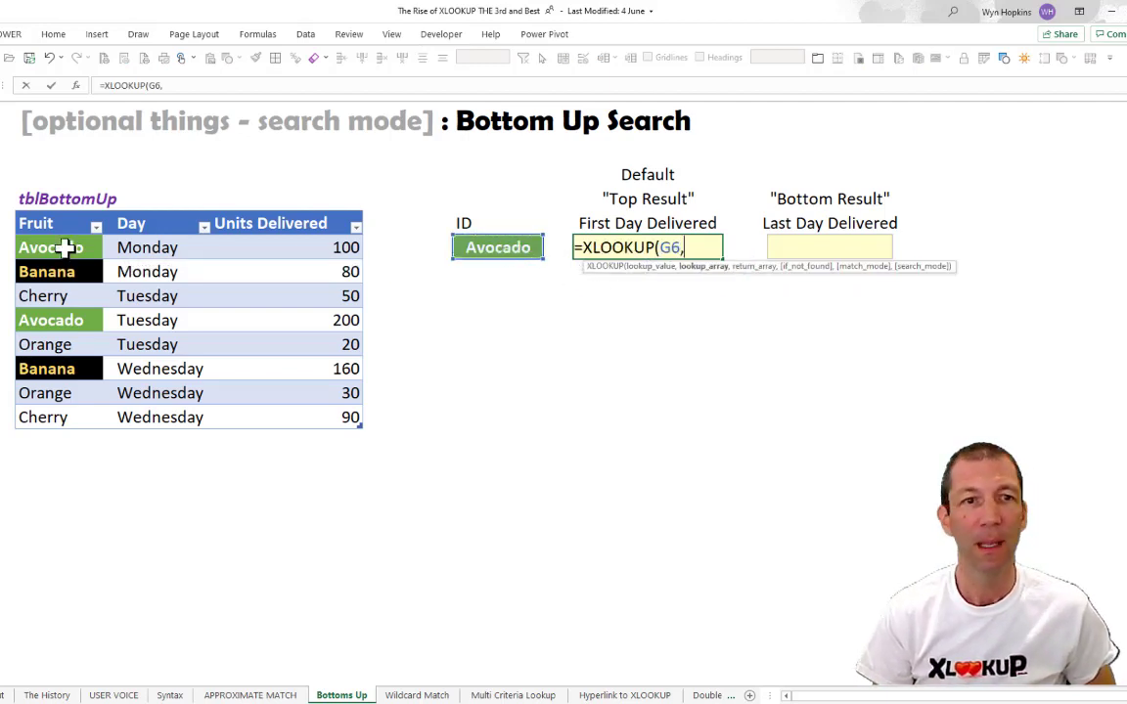
- Complete the XLOOKUP with lookup array tblBottomUp[Fruit] and return array tblBottomUp[Day], and check it against the first Avocado row
click(67, 207)
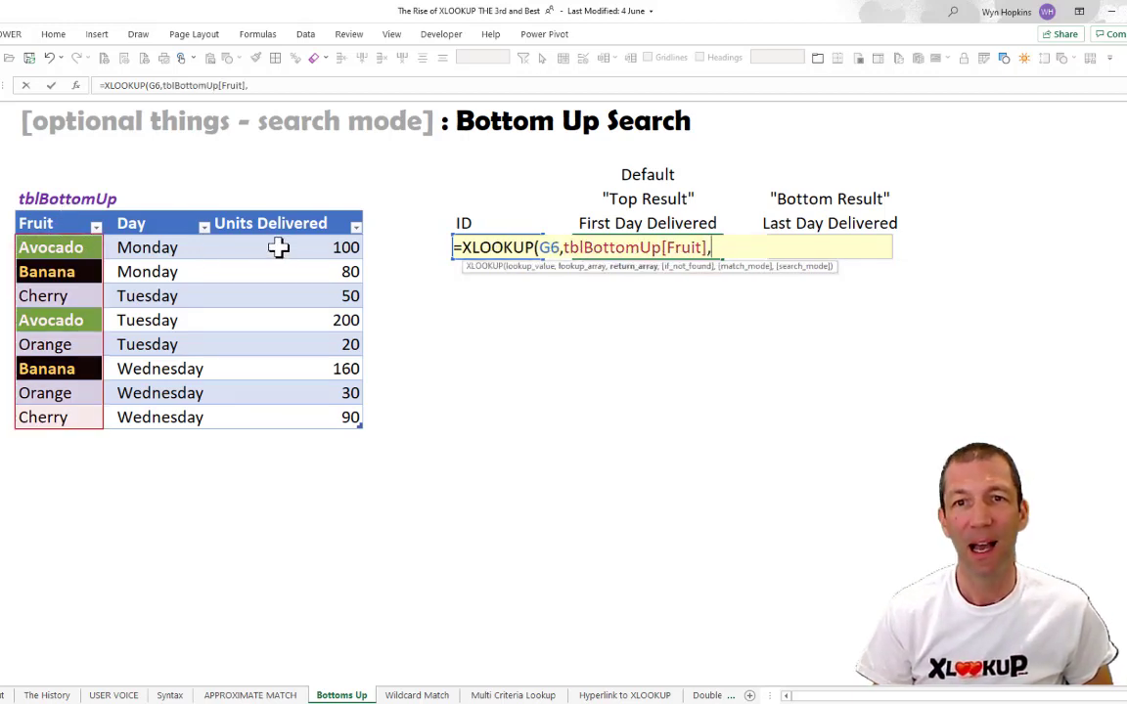
click(162, 214)
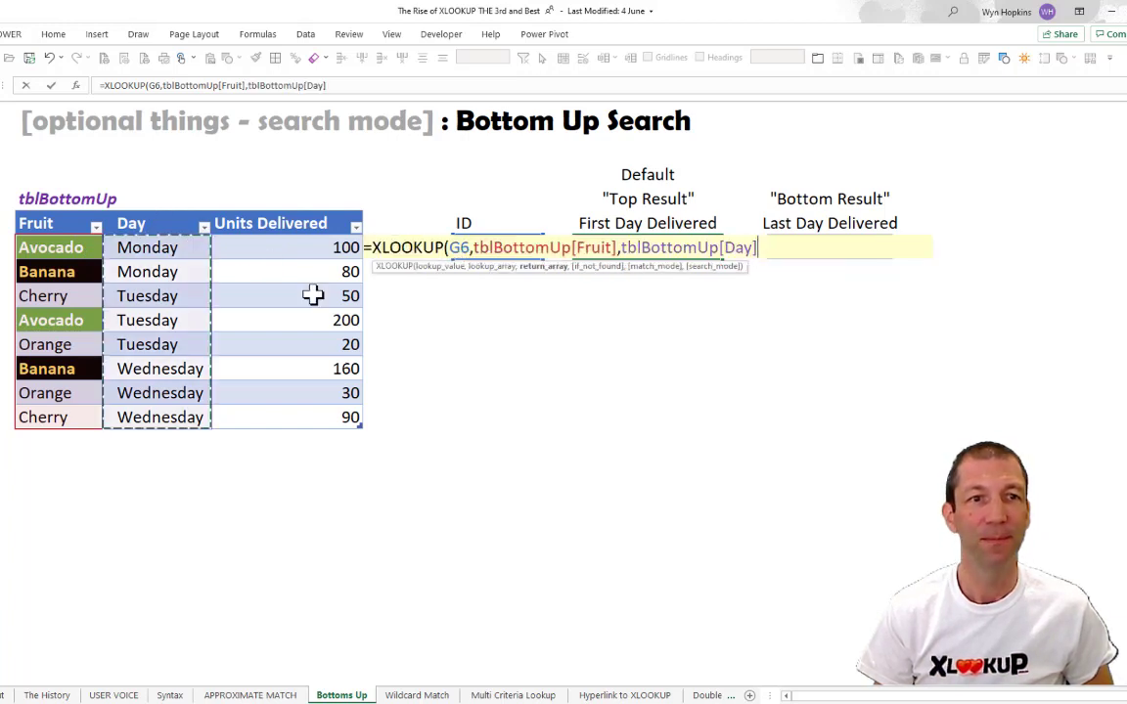
text())
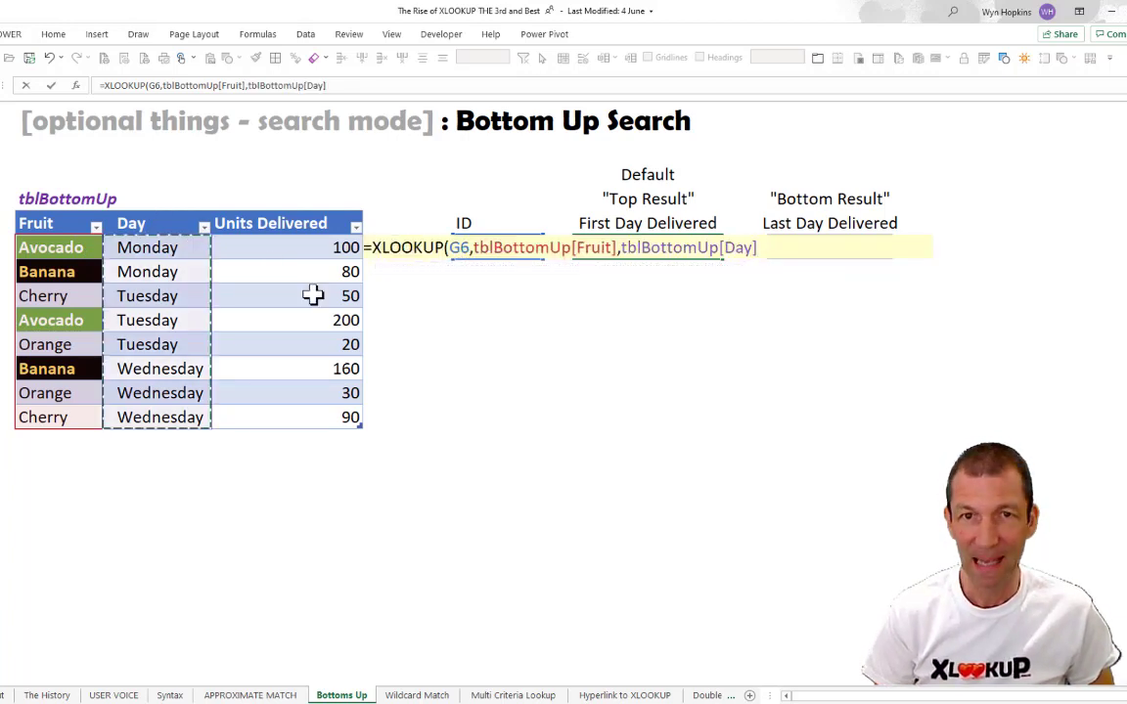
key(Return)
key(Up)
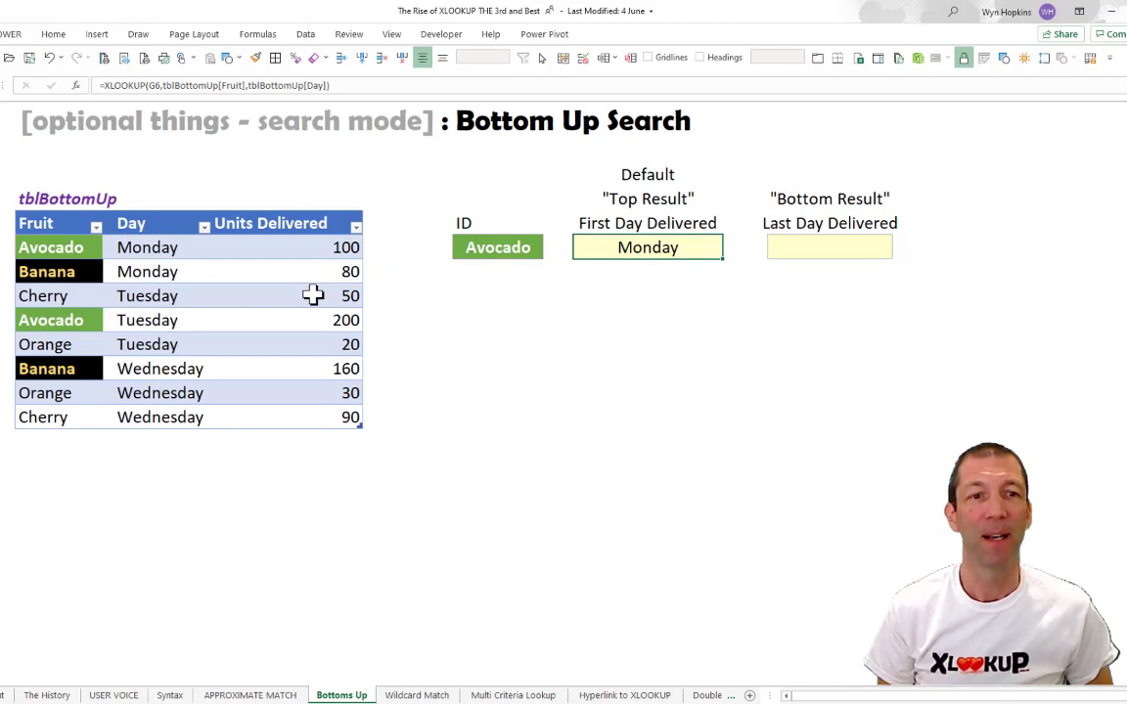
click(45, 246)
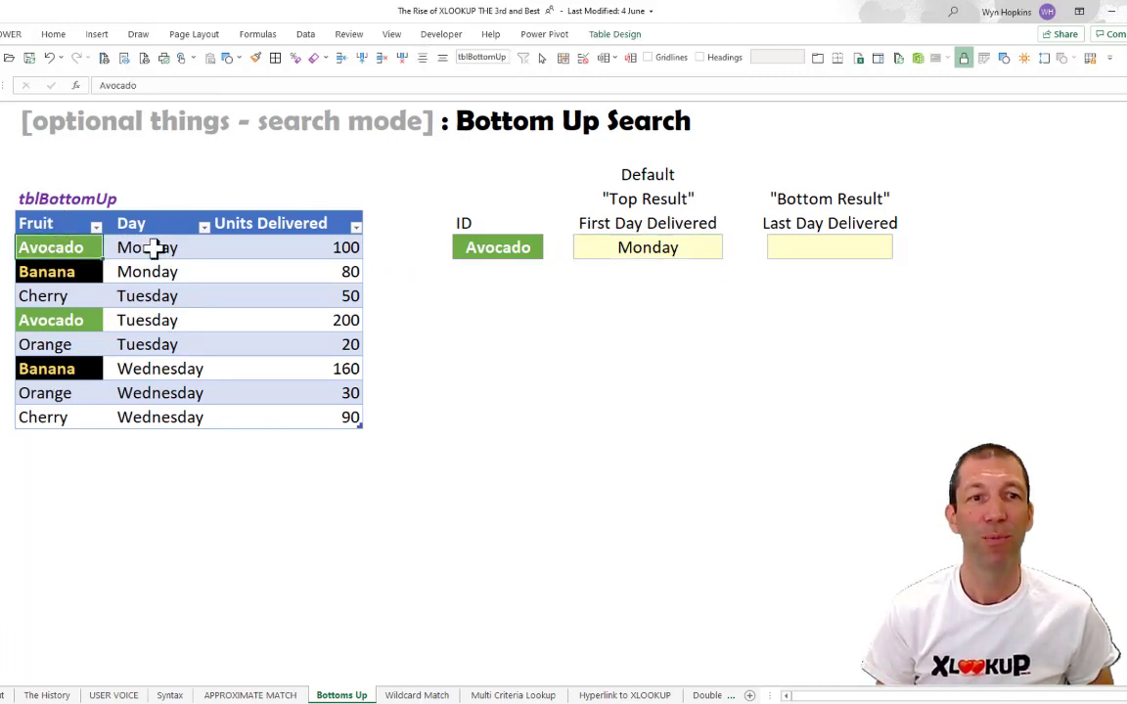
- Begin an XLOOKUP in the Last Day Delivered cell with the fruit ID G6 as lookup value
click(872, 256)
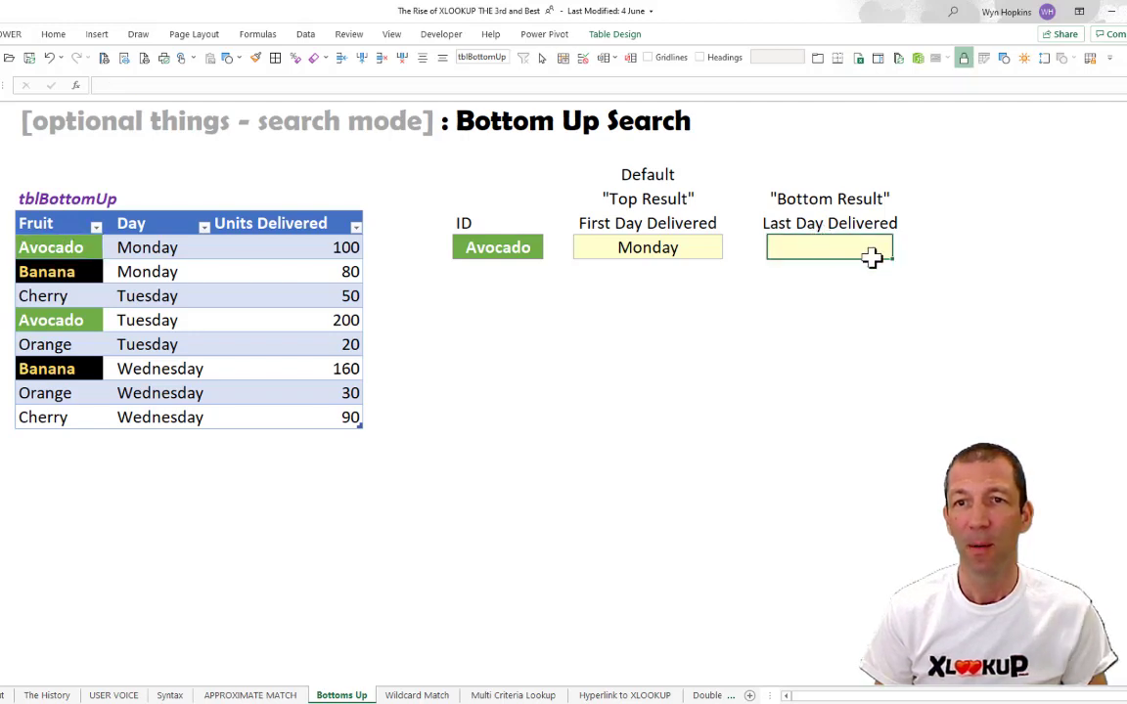
text(=x)
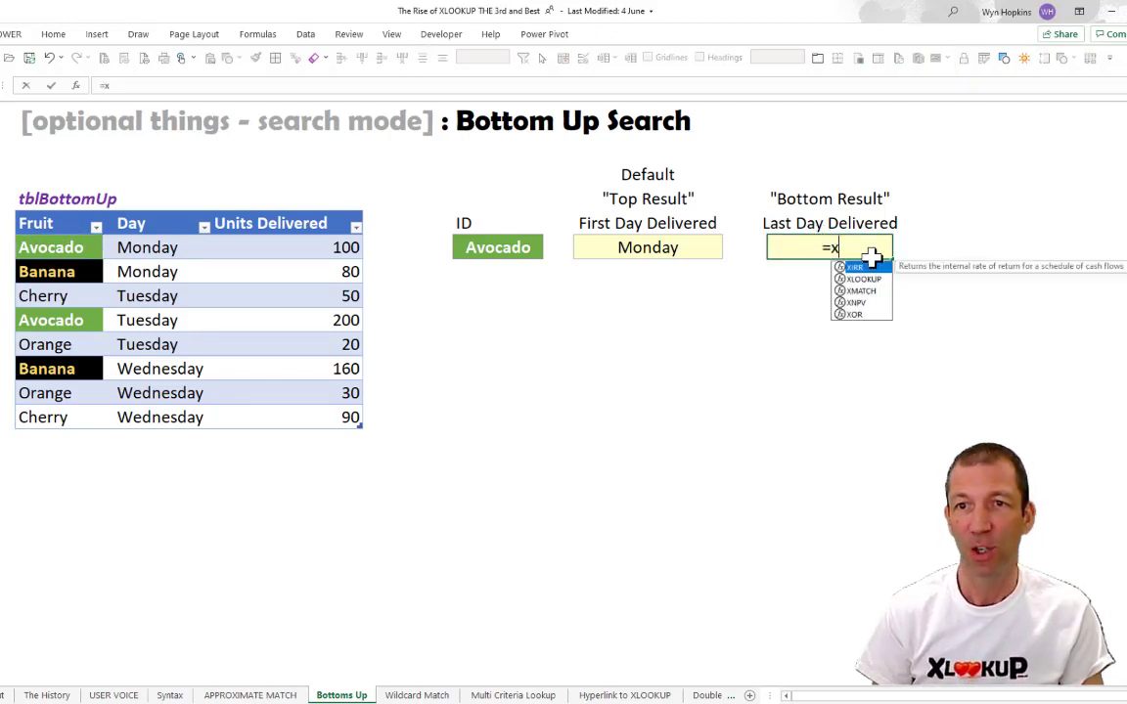
key(Down)
key(Tab)
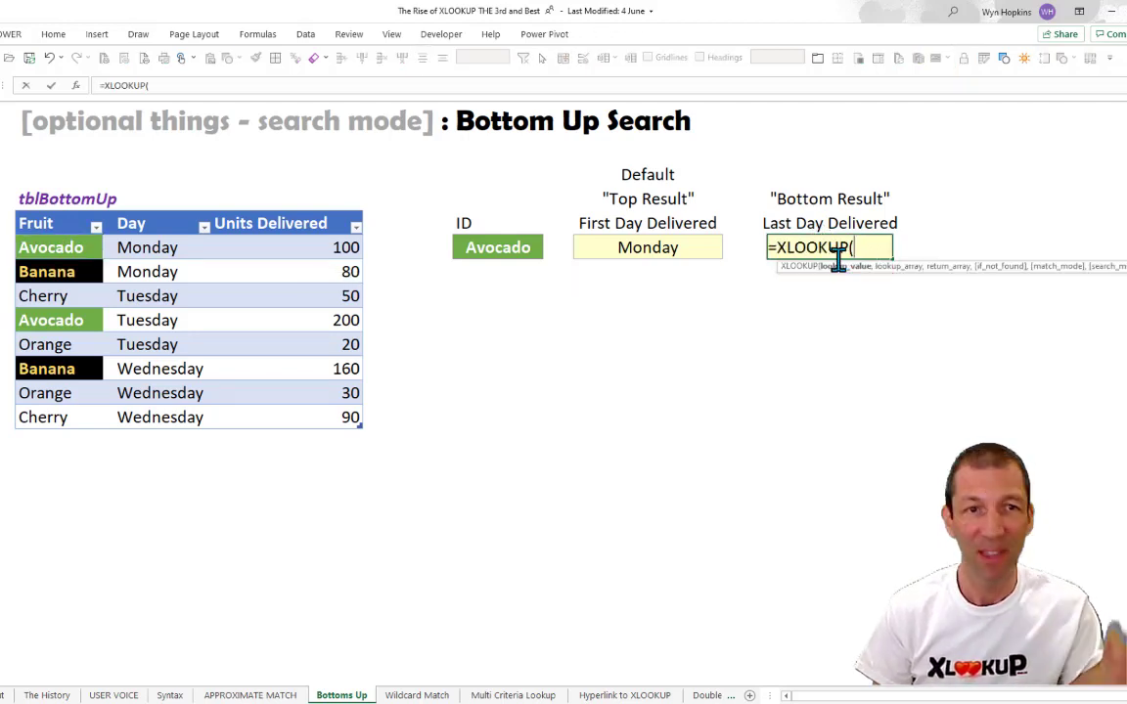
click(488, 248)
text(,)
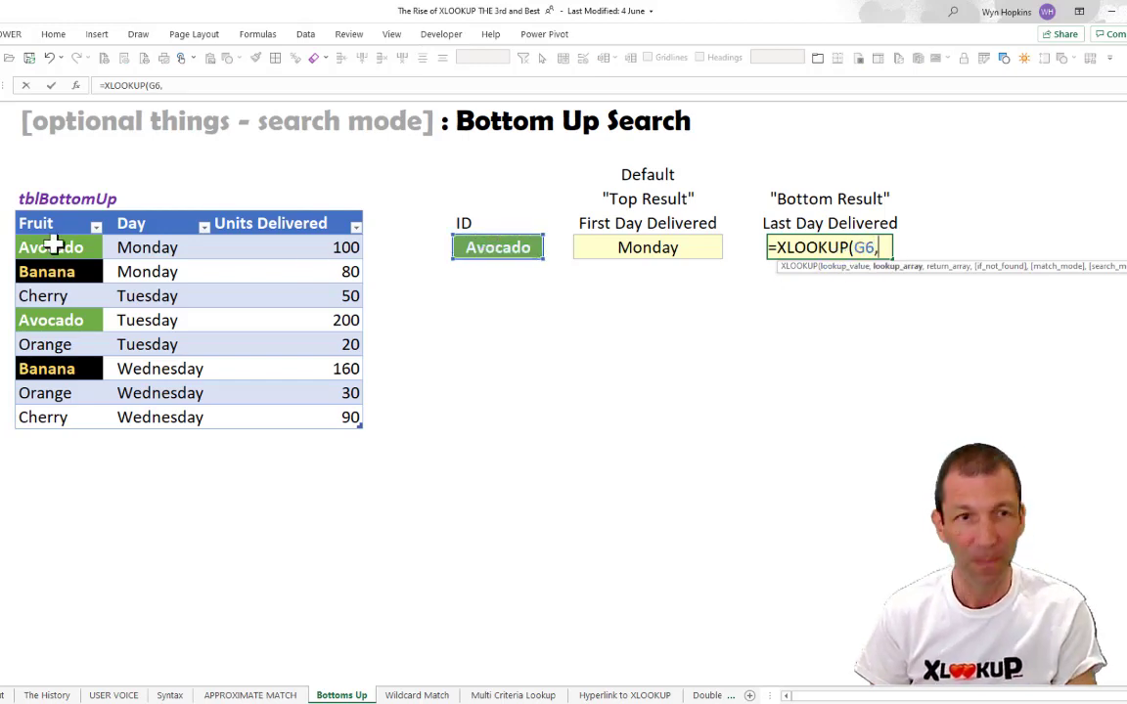
- Add tblBottomUp[Fruit] as the lookup array and tblBottomUp[Day] as the return array of the Last Day Delivered XLOOKUP
drag(49, 248, 61, 428)
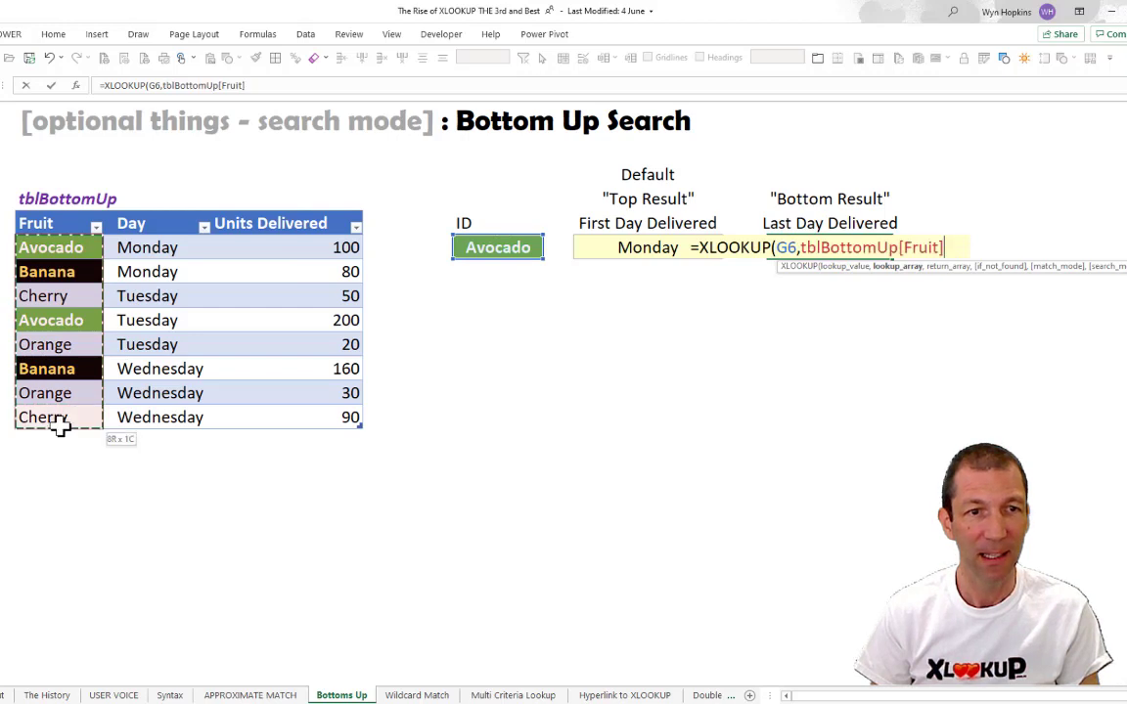
text(,)
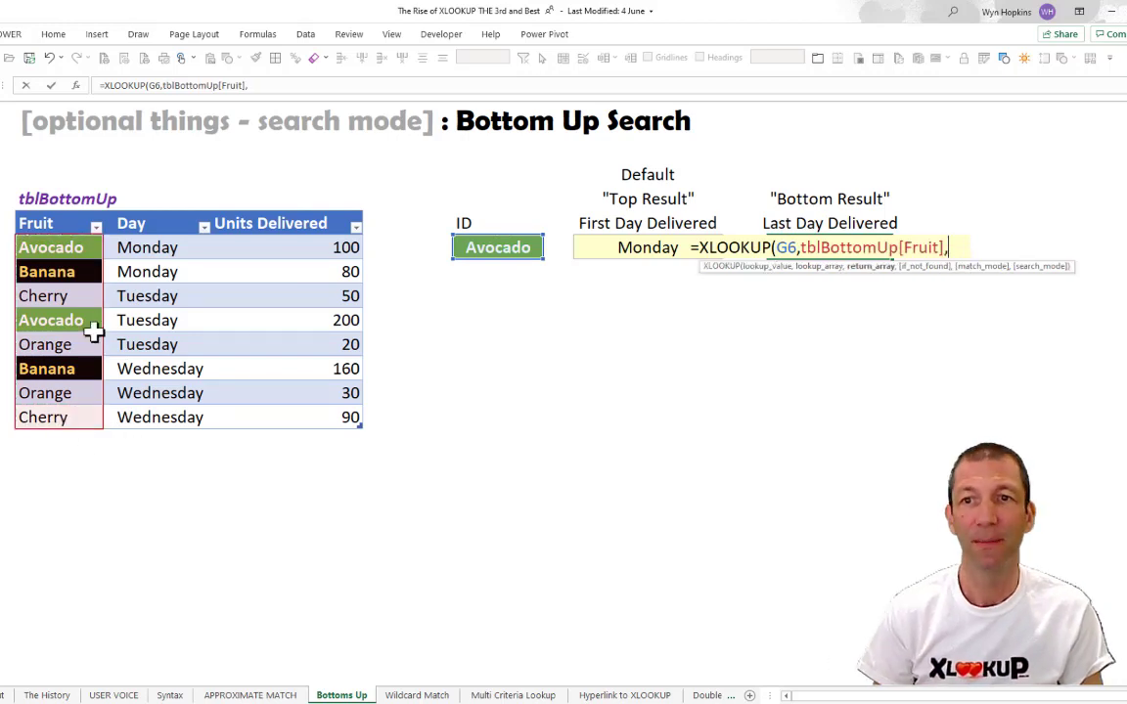
click(157, 247)
drag(156, 333, 157, 417)
text(,)
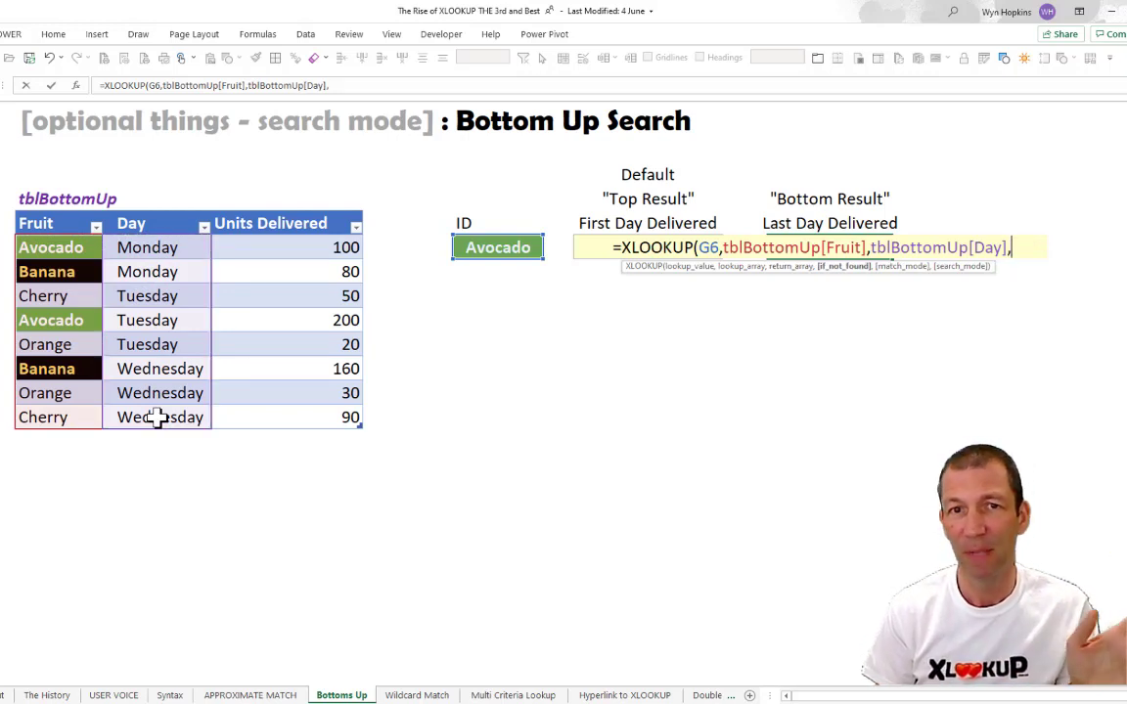
- Leave if_not_found and match_mode empty, set search_mode to -1 for a last-to-first search, and enter the formula
text(,)
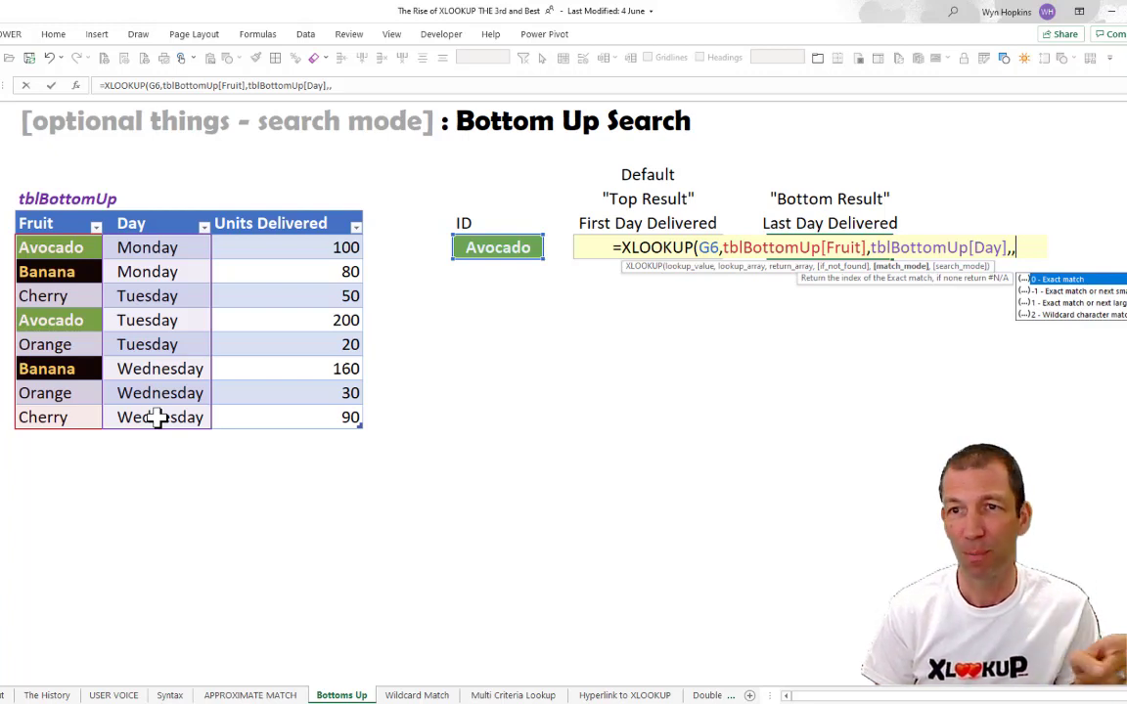
text(,)
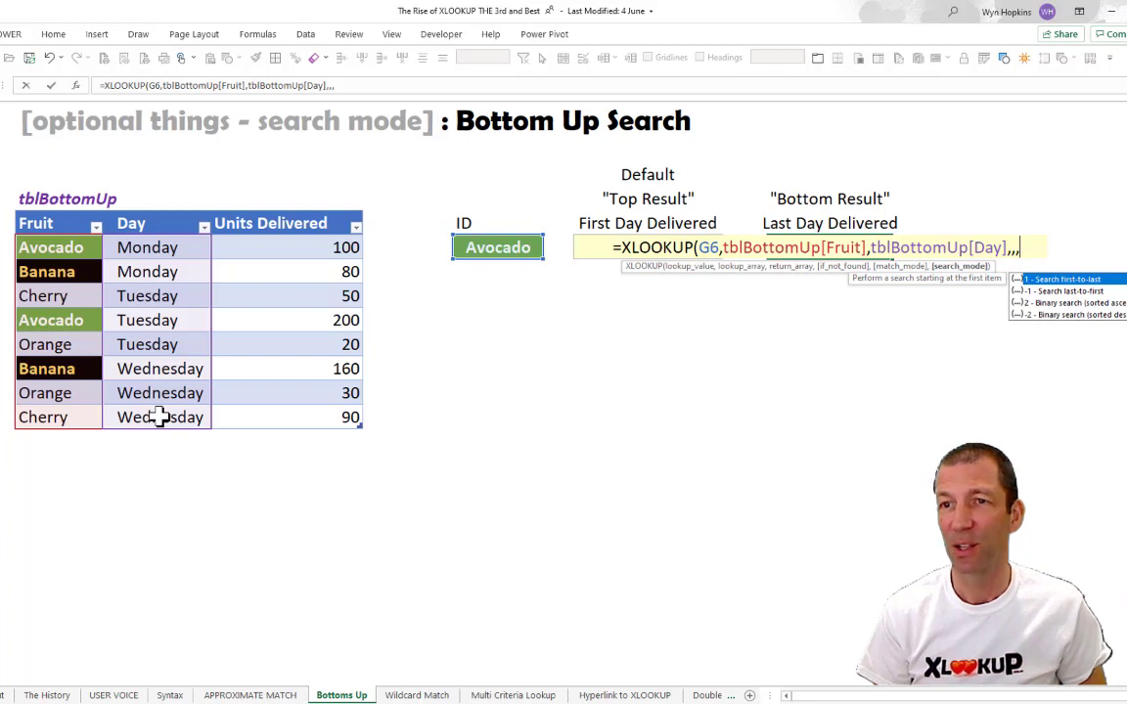
key(Down)
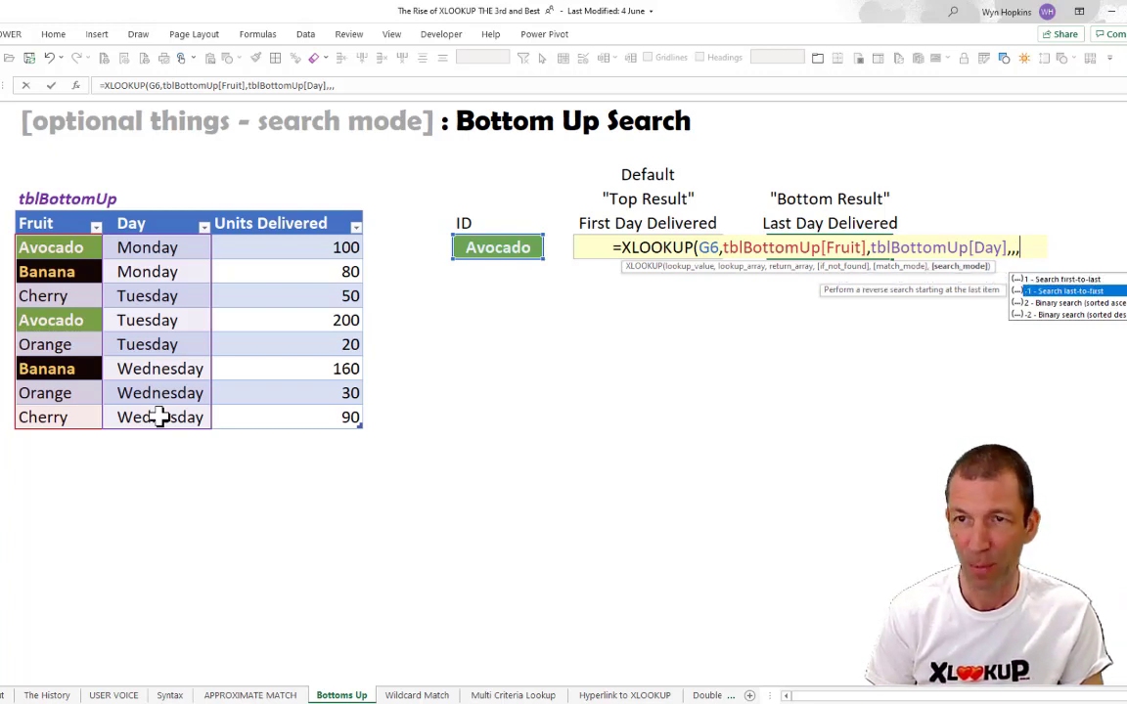
text(-1)
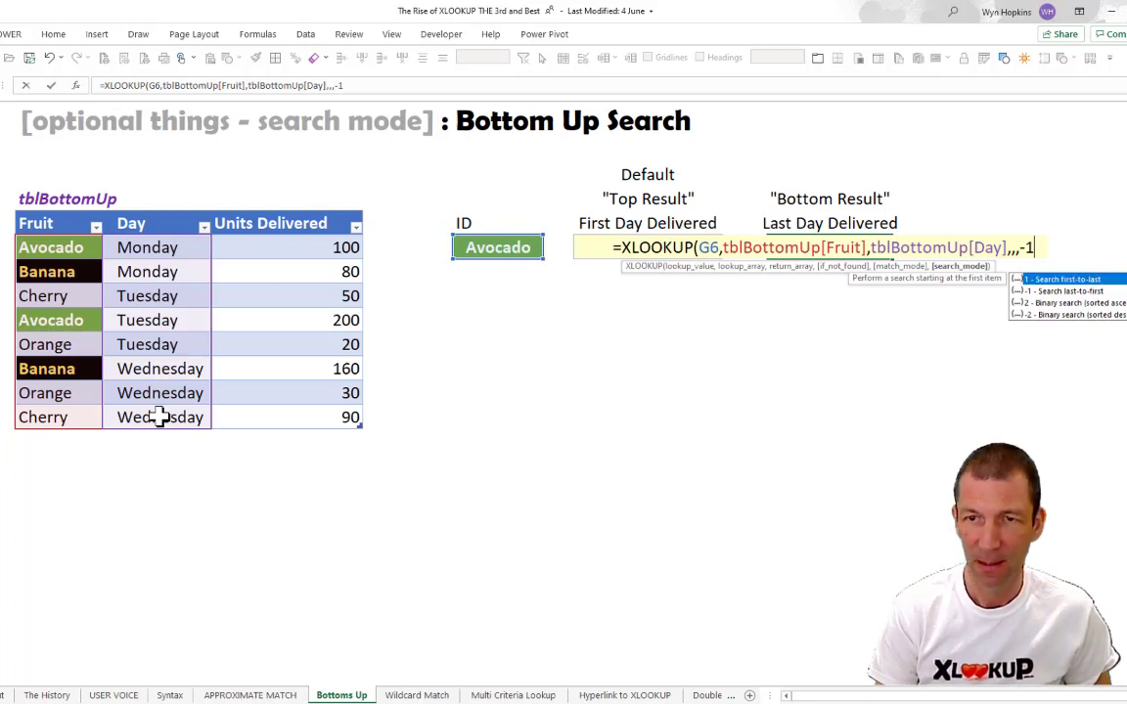
text())
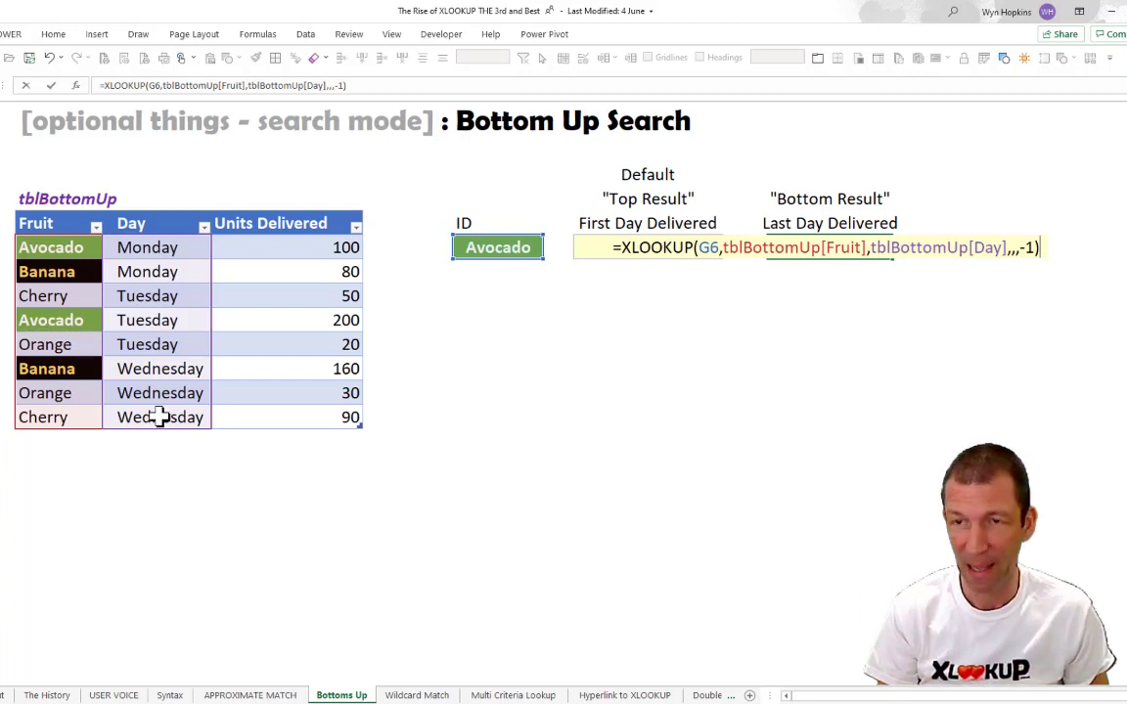
key(ctrl+Return)
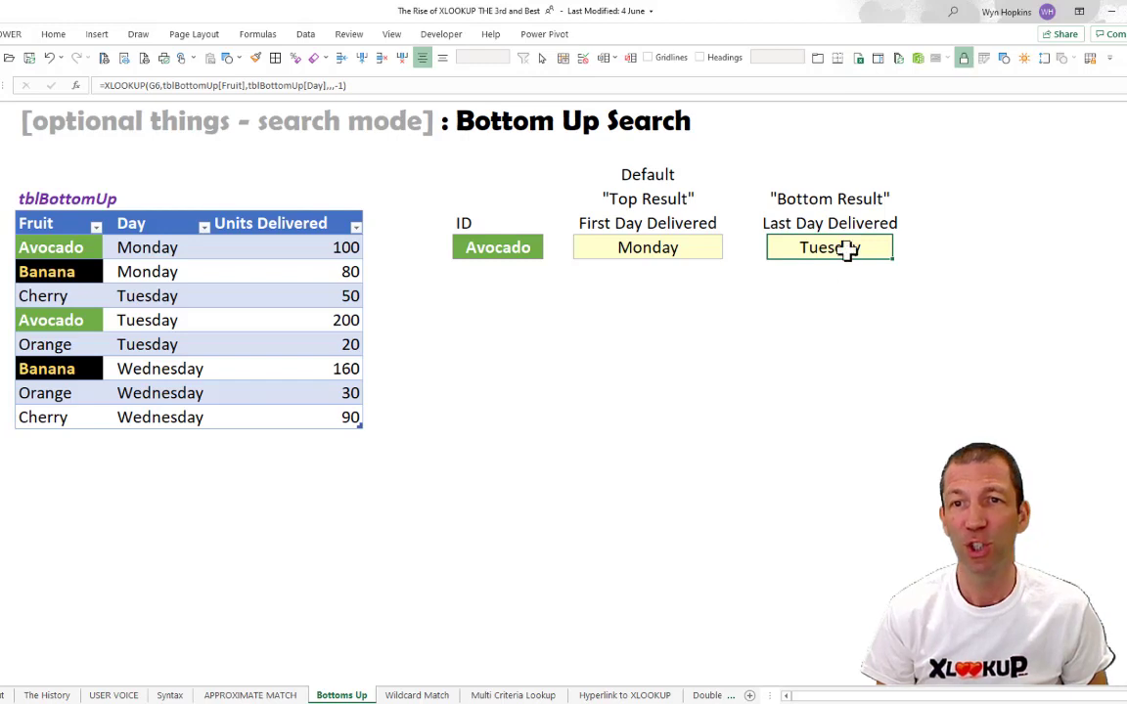
- Change the fruit in the ID cell to Banana
click(486, 227)
click(518, 247)
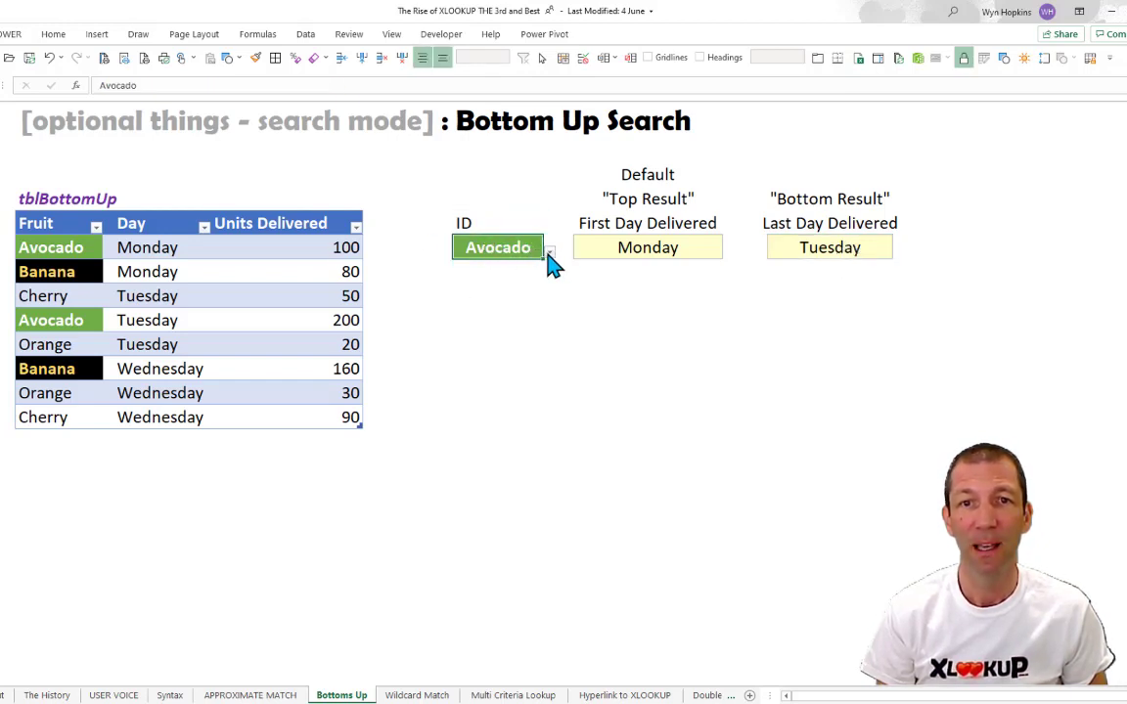
click(549, 253)
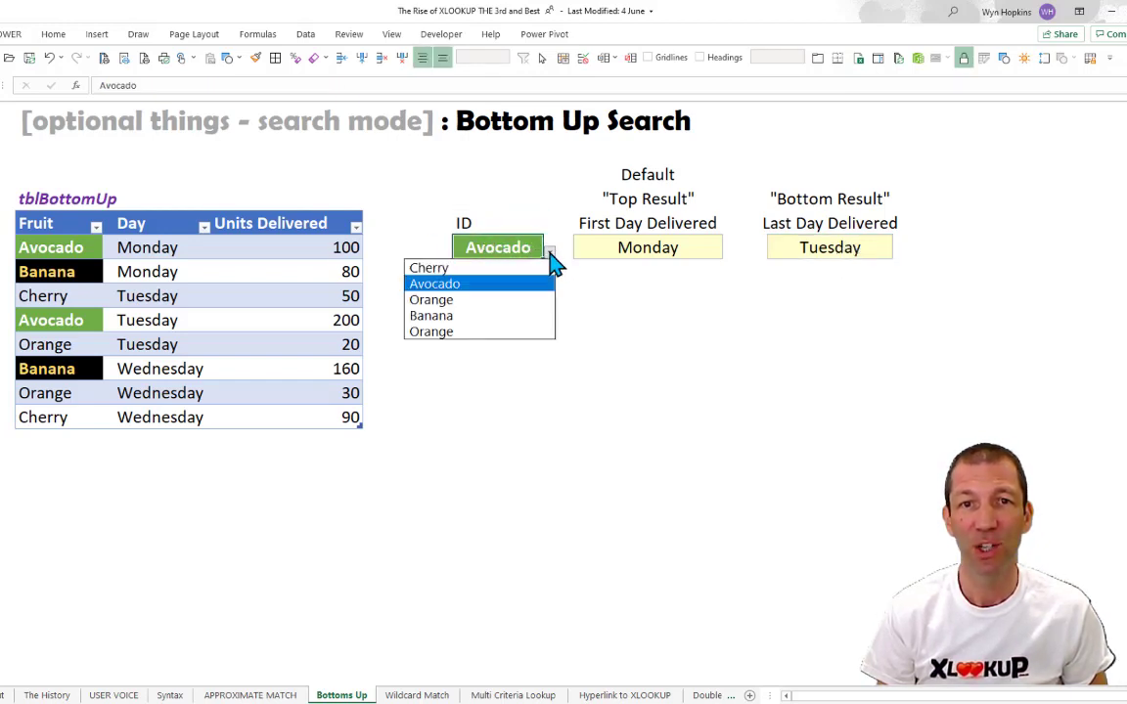
click(453, 316)
- Check the first and last delivery day results for Banana against its rows in tblBottomUp
click(639, 249)
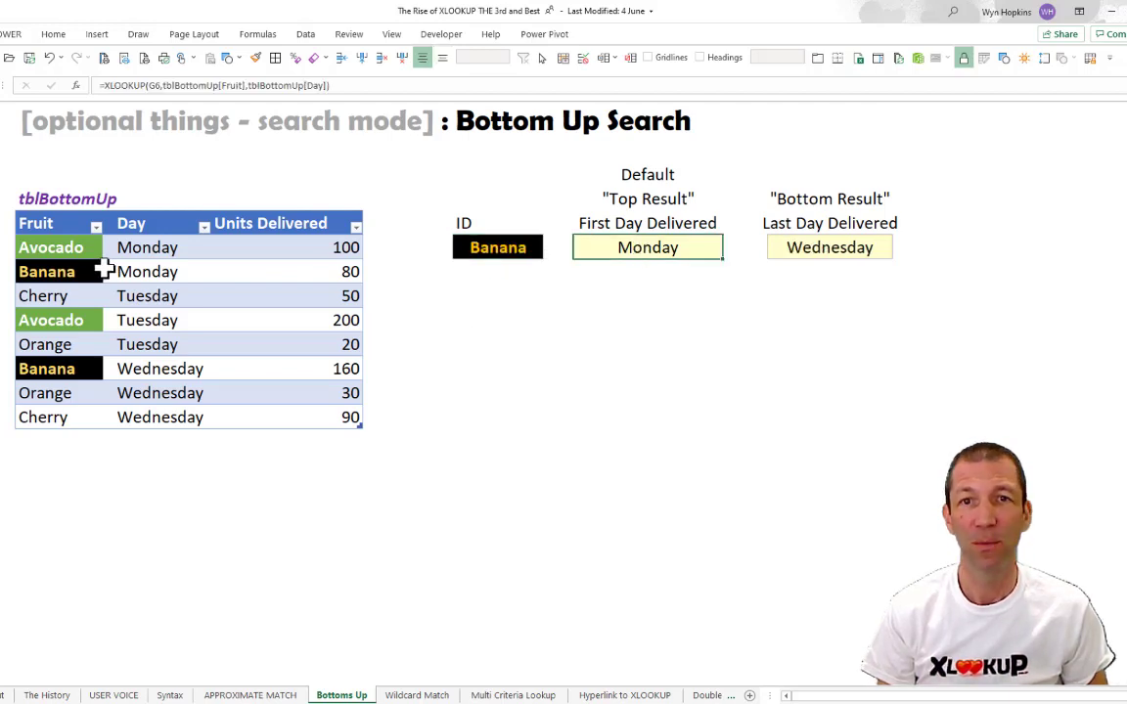
click(75, 271)
click(151, 271)
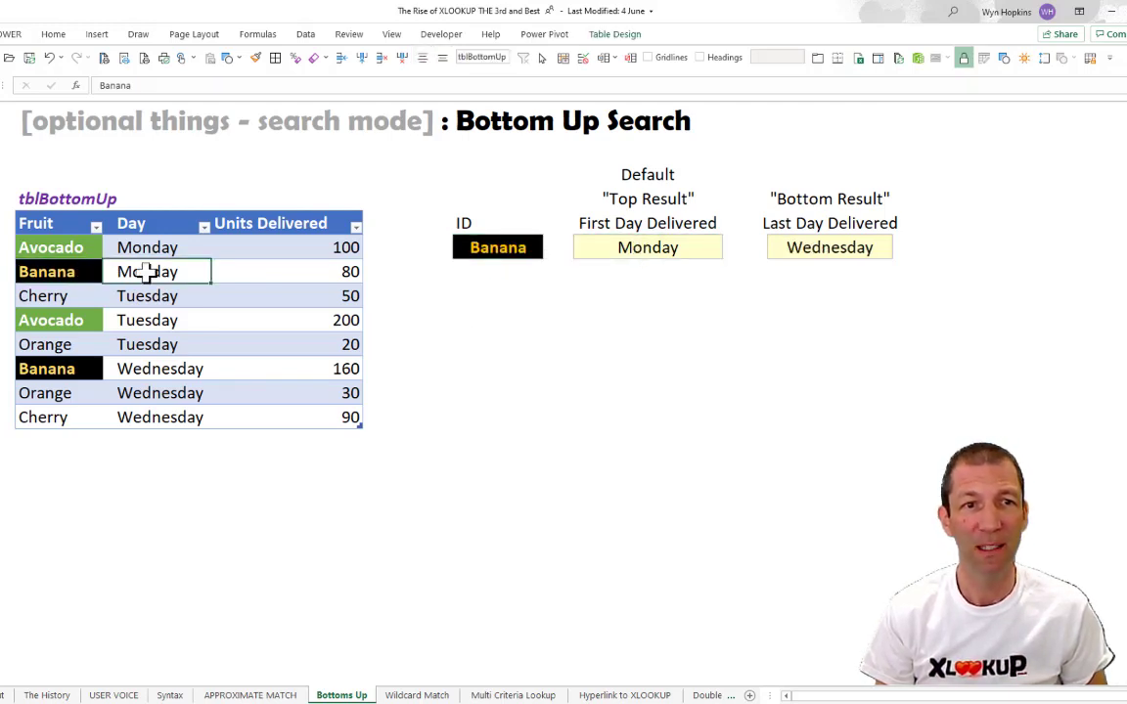
click(887, 248)
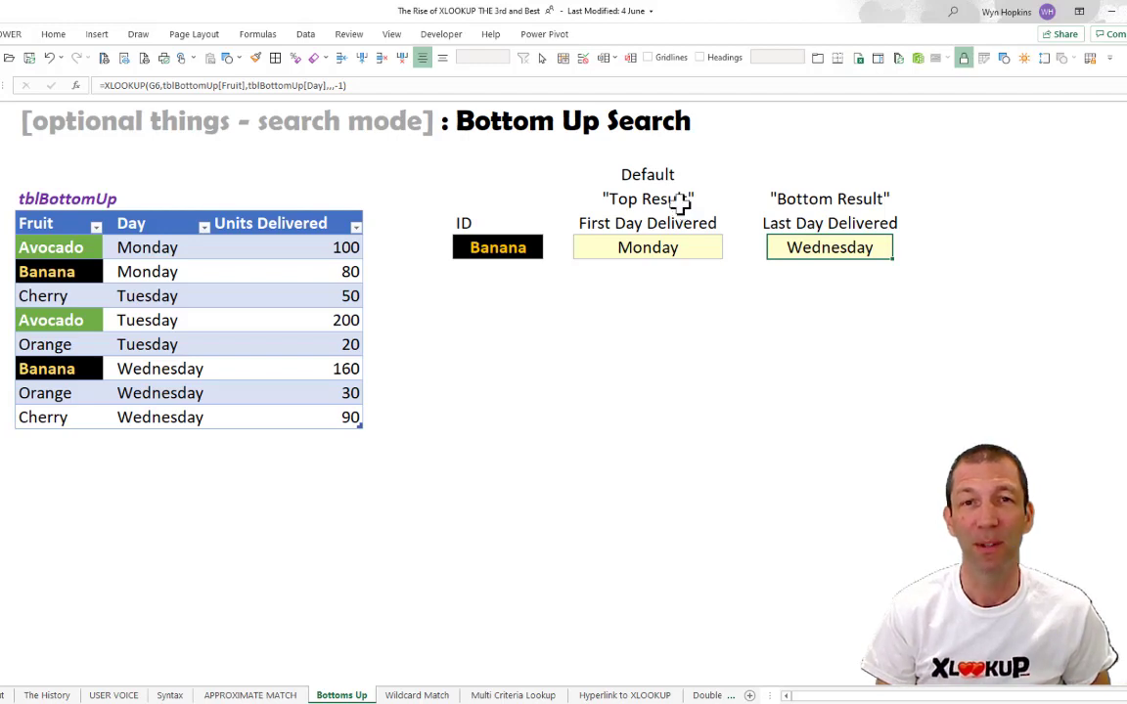
click(649, 248)
click(820, 248)
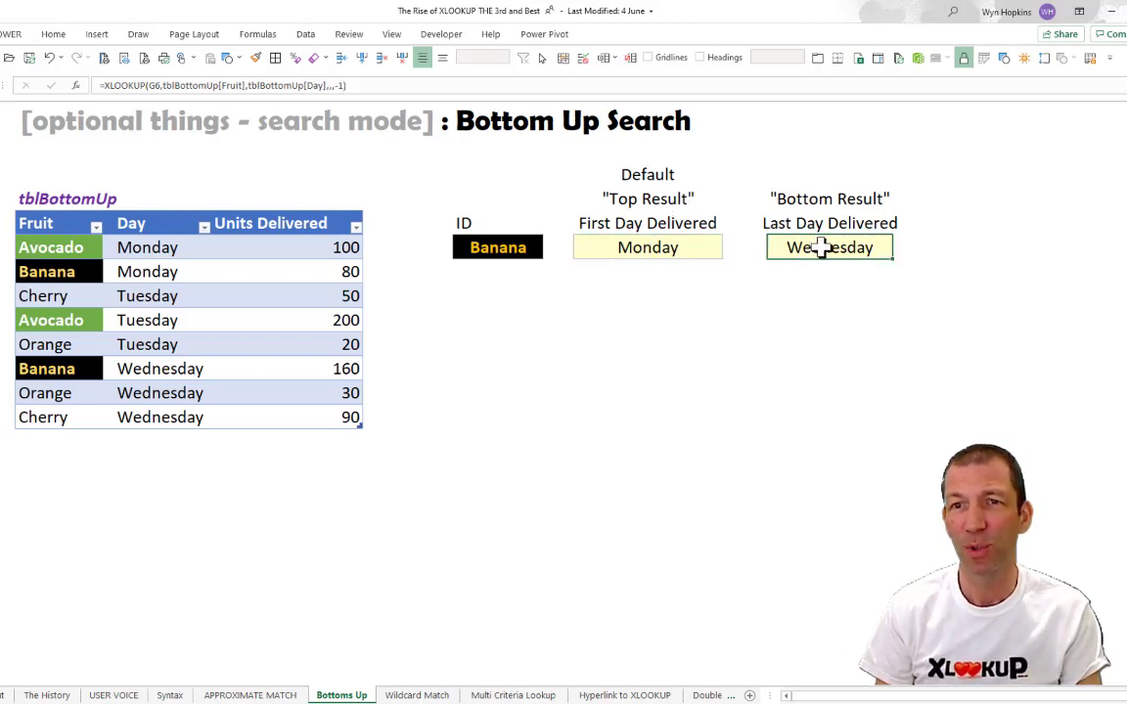
- Review the search_mode options in the Last Day Delivered formula, including both binary searches, and keep the argument at -1
double_click(819, 248)
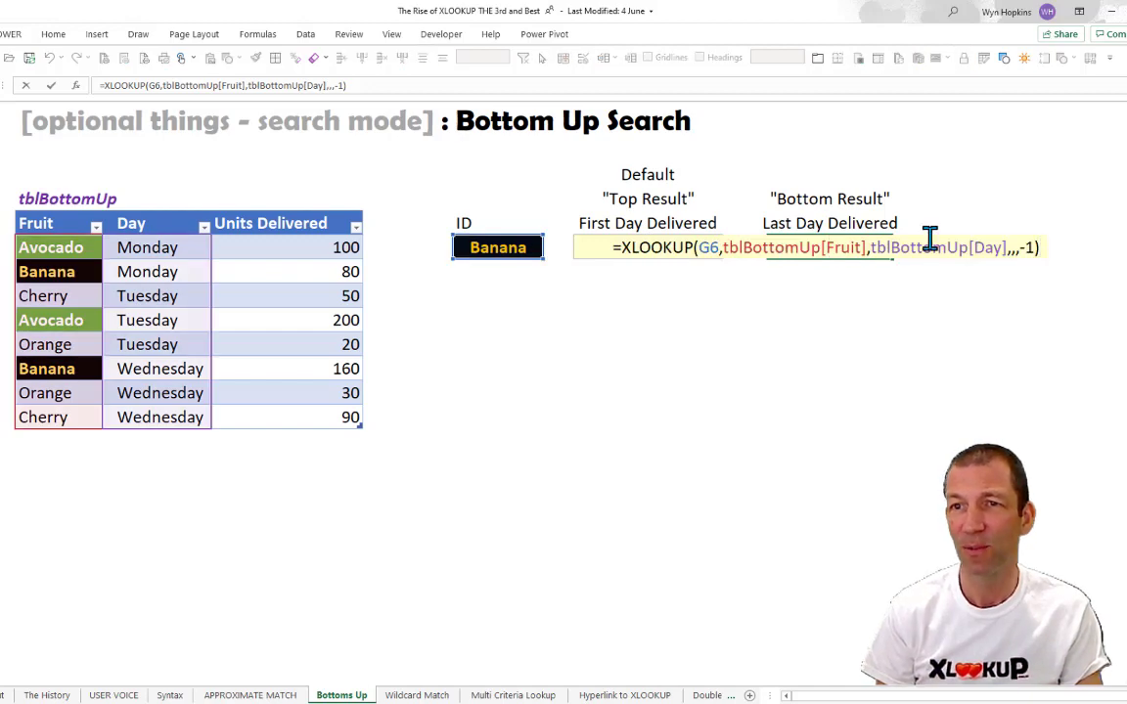
key(BackSpace)
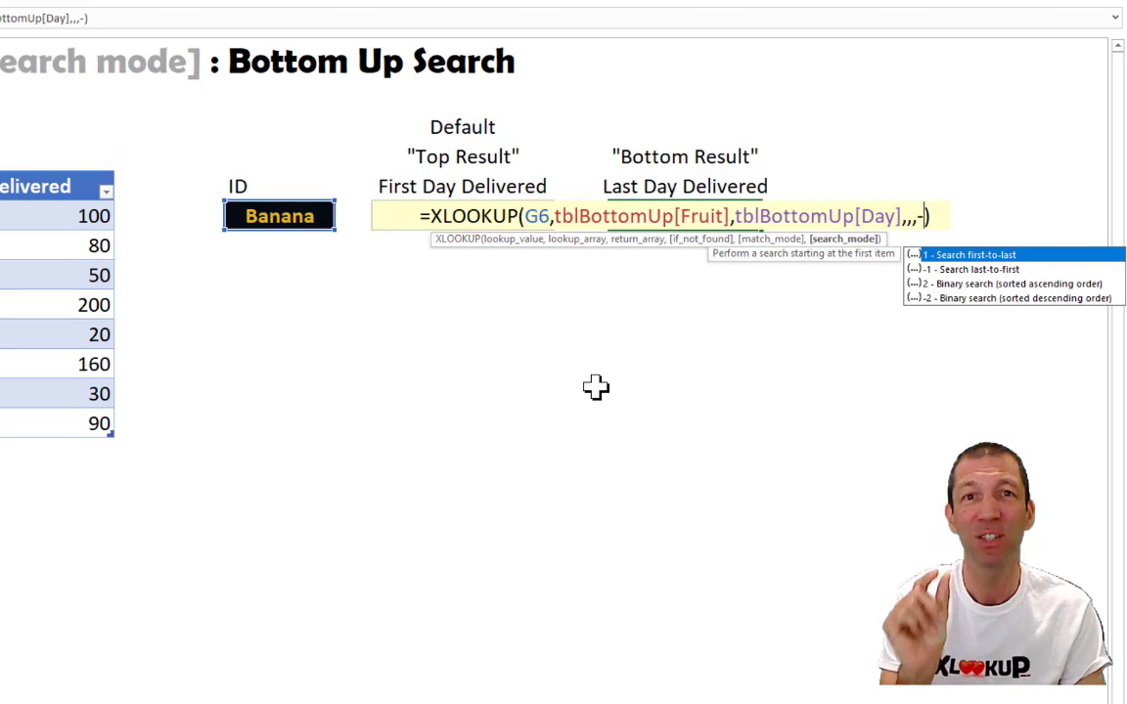
key(Down)
key(Down)
key(Down)
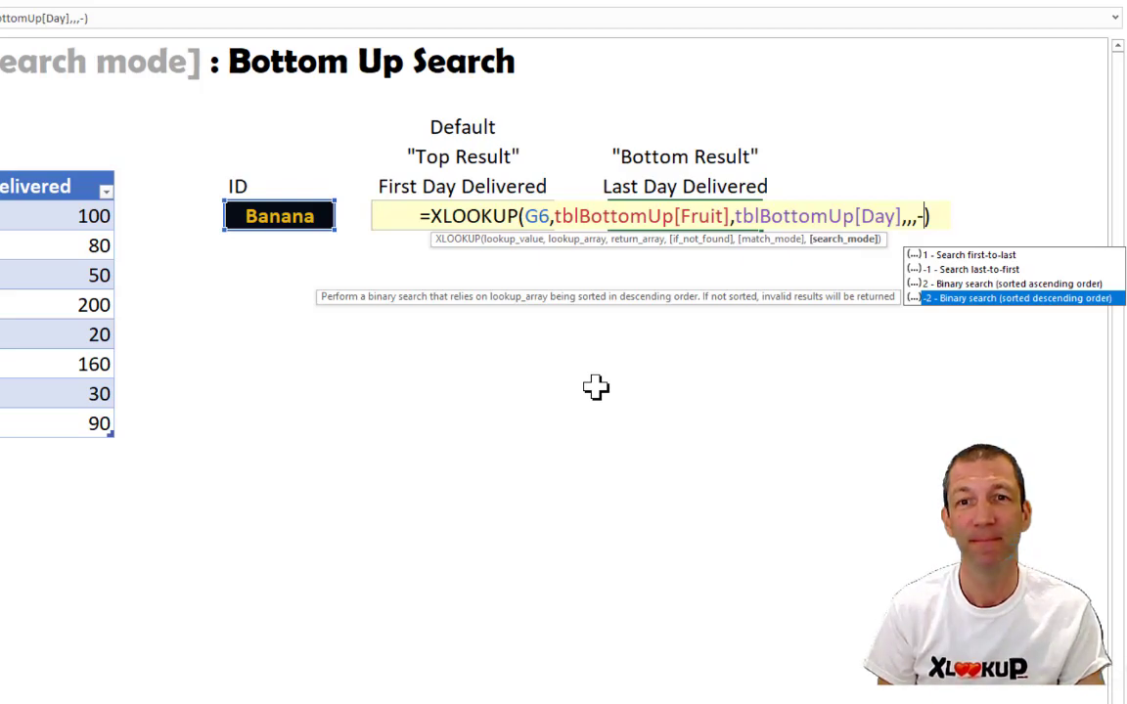
text(1)
key(Return)
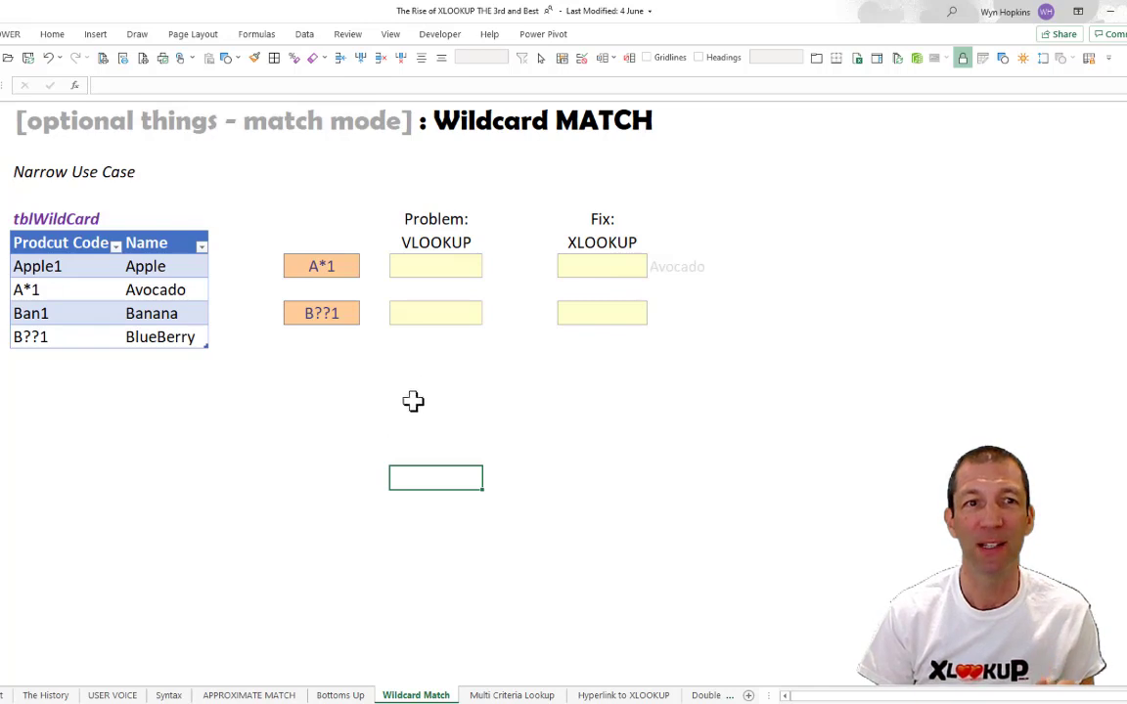
- On the Wildcard Match sheet, examine the tblWildCard product codes, including the wildcard-like codes A*1 and B??1
click(440, 266)
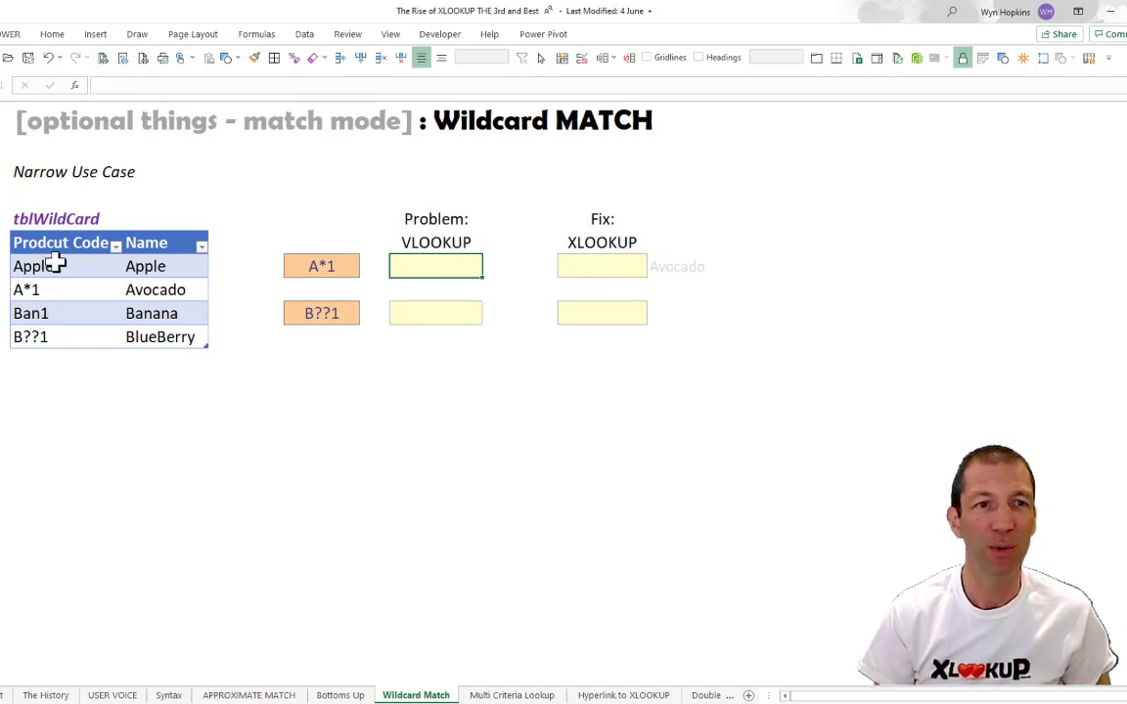
drag(54, 264, 50, 332)
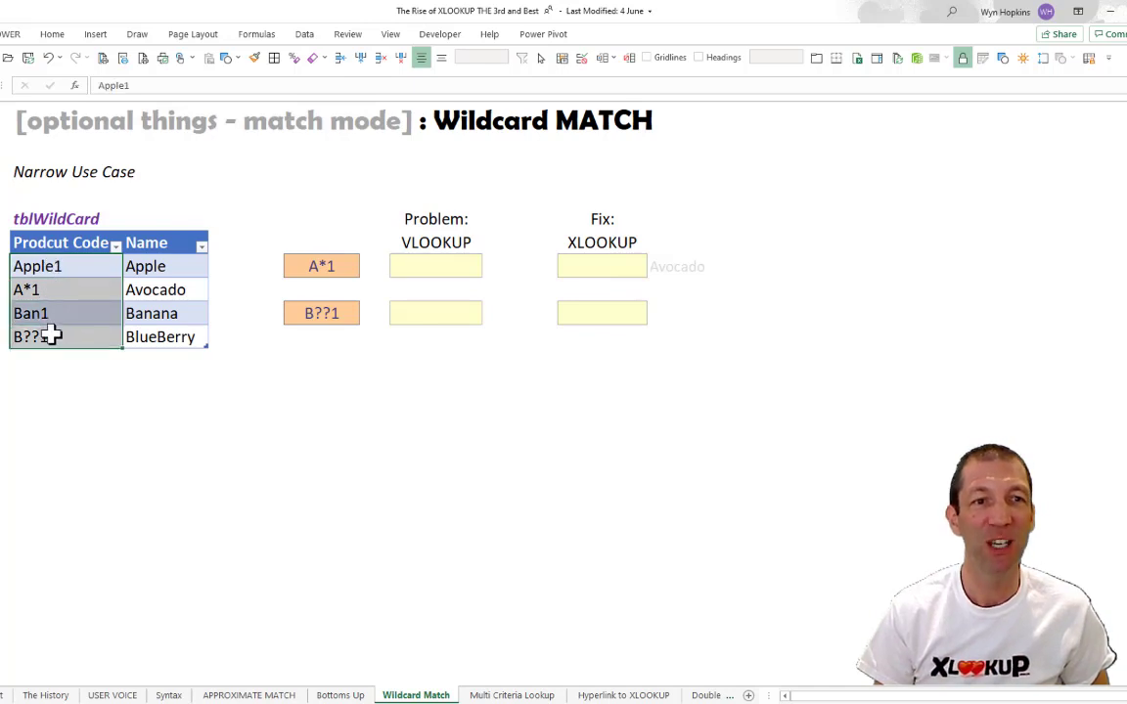
click(61, 266)
click(44, 291)
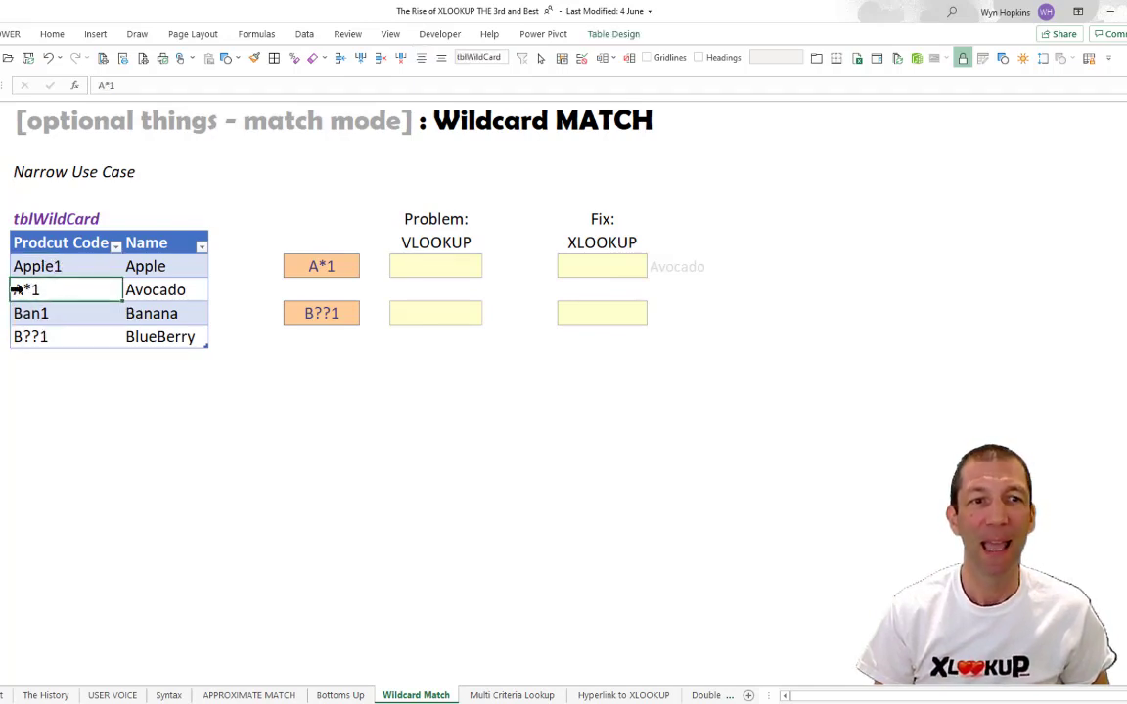
click(45, 332)
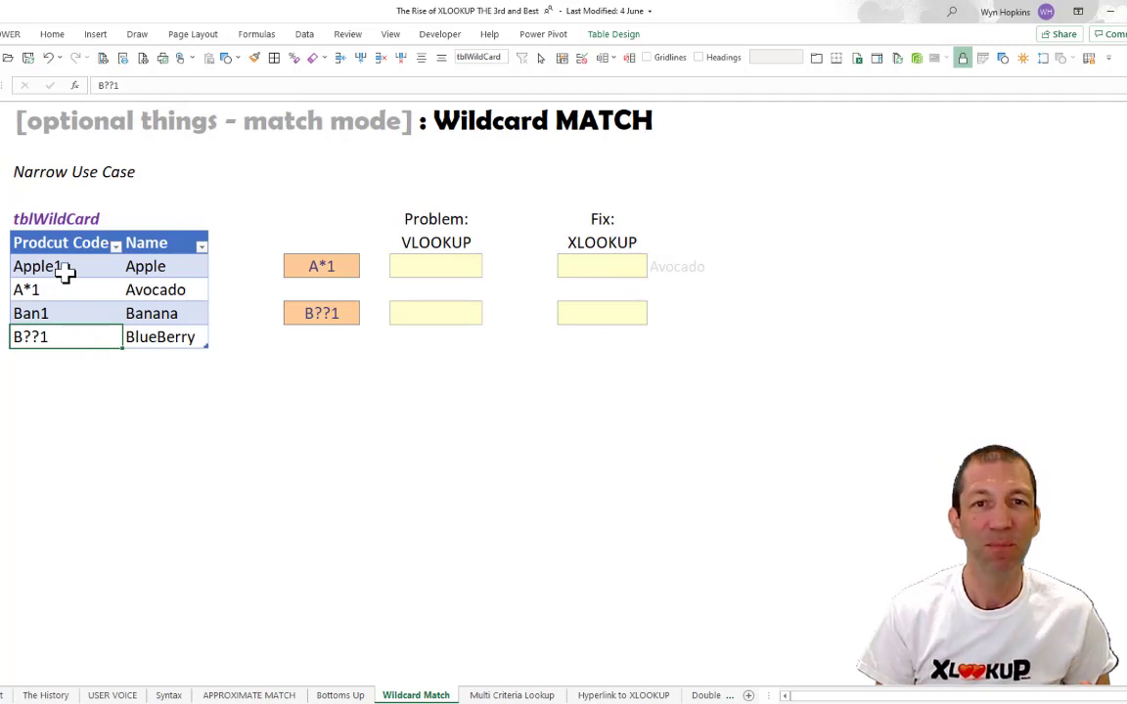
- Begin a VLOOKUP in the VLOOKUP cell beside A*1 with F7 as lookup value
click(449, 266)
text(=vl)
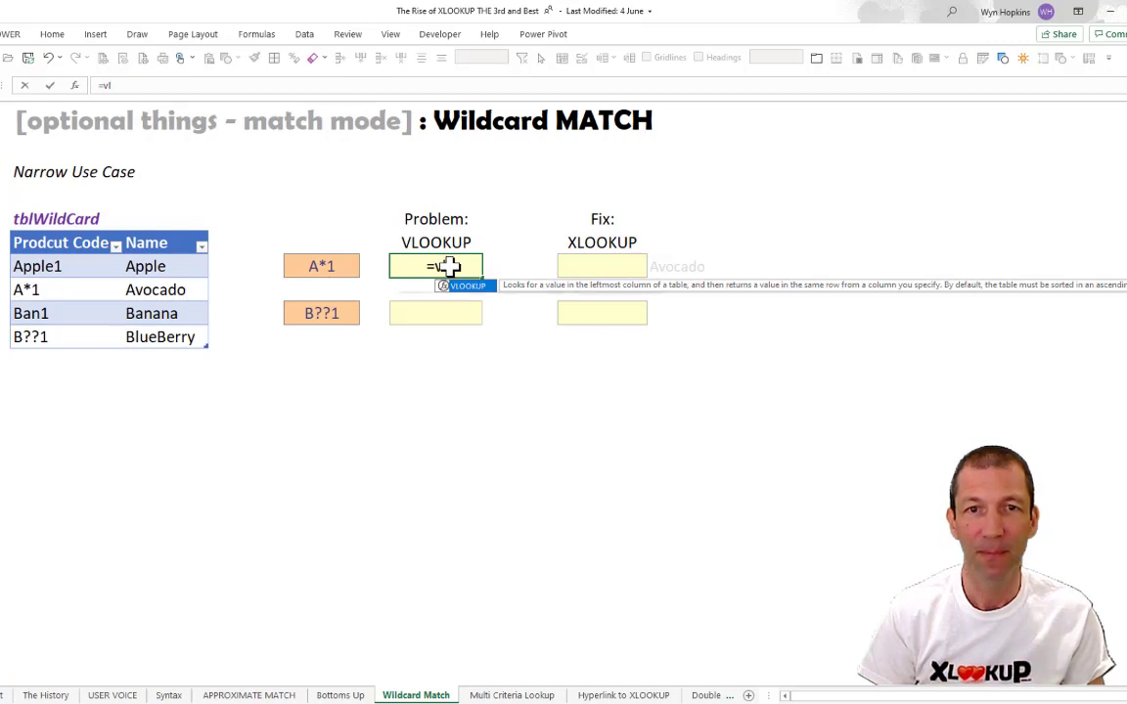
key(Tab)
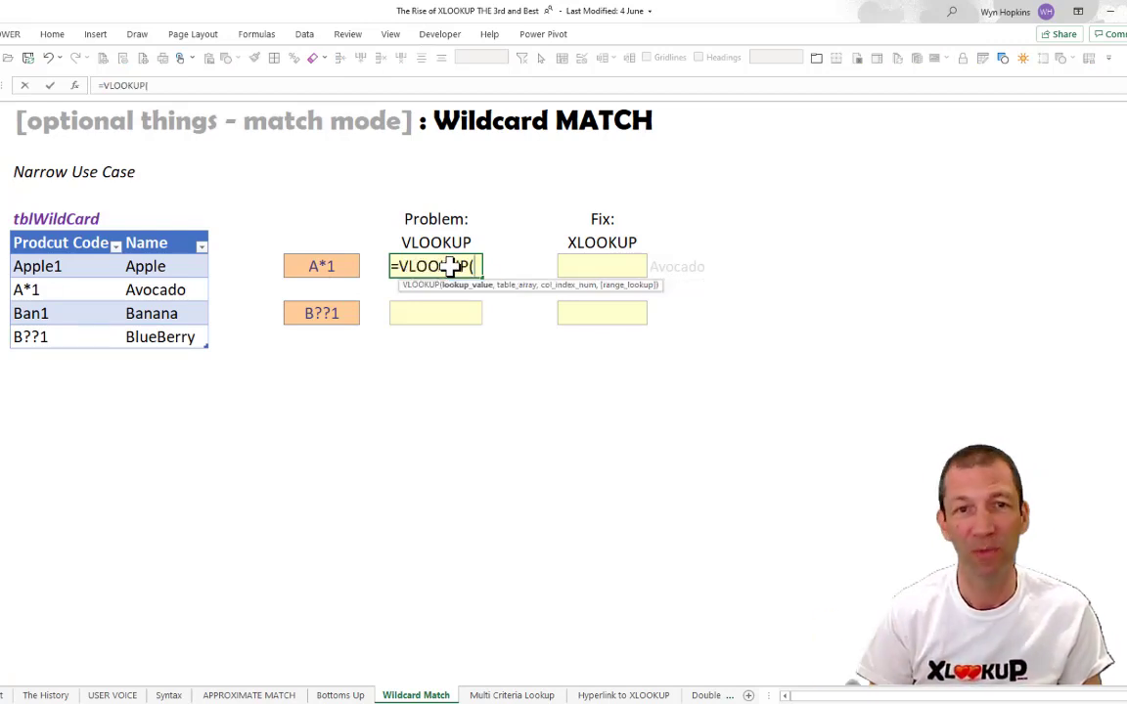
click(331, 268)
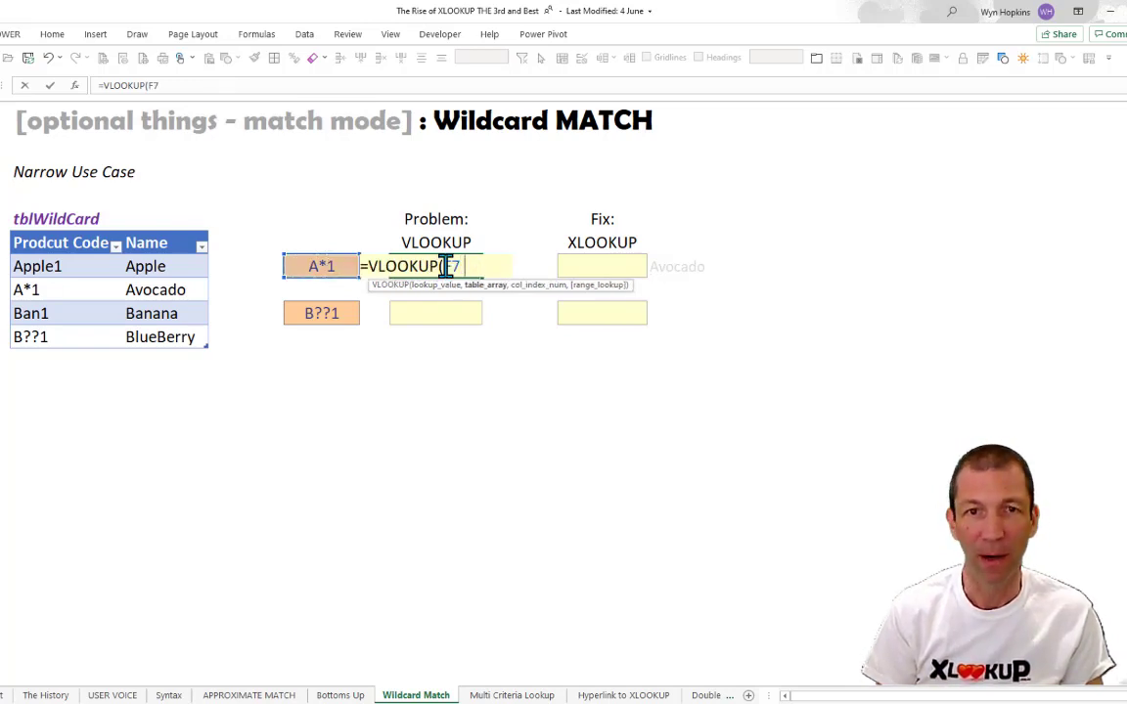
- Complete the VLOOKUP with table array tblWildCard, column index 2 and range lookup 0 for an exact match
text(,)
click(45, 265)
drag(49, 309, 145, 339)
text(,)
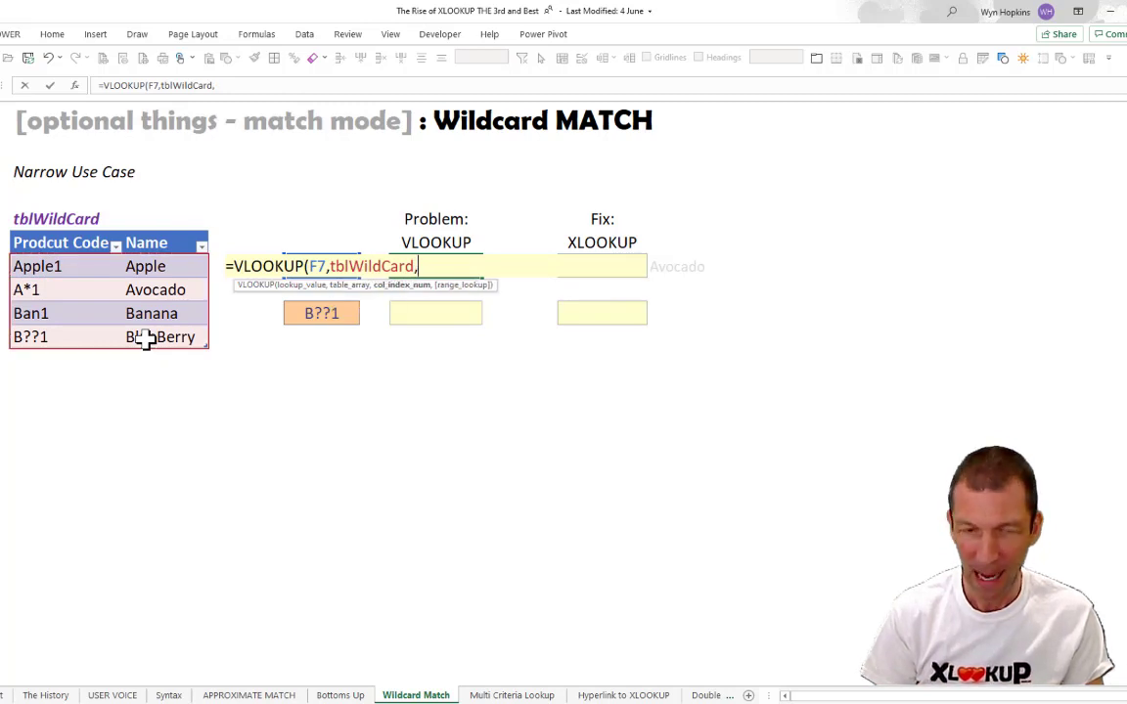
text(2,)
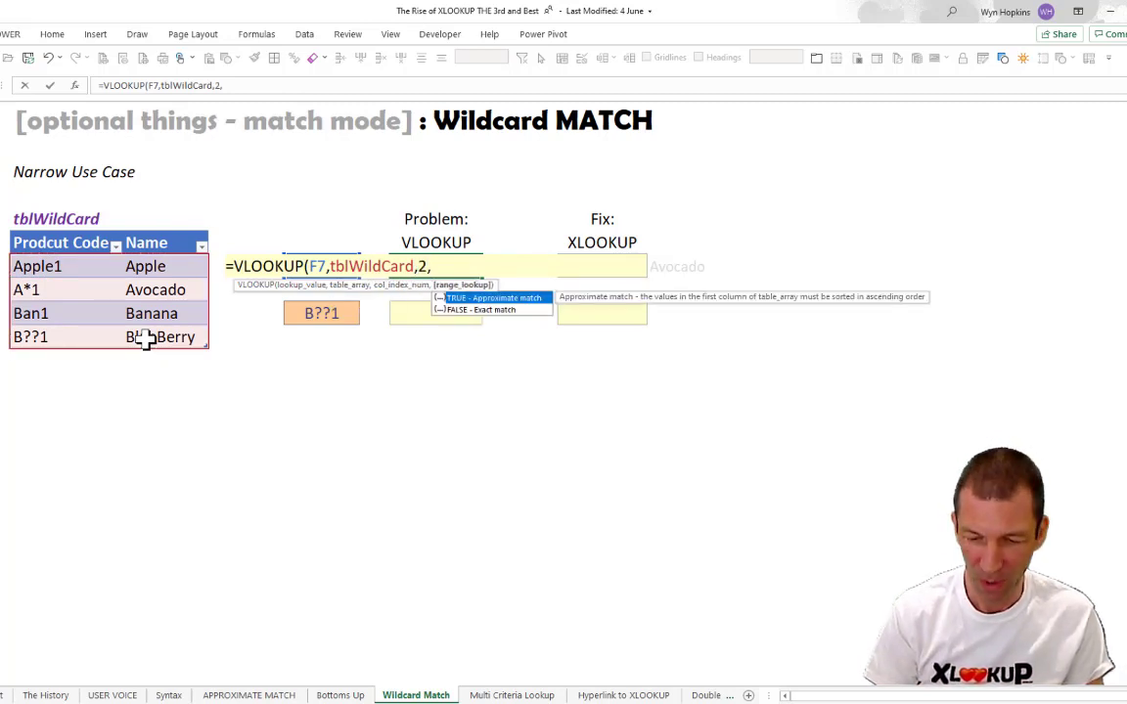
text(0))
key(Return)
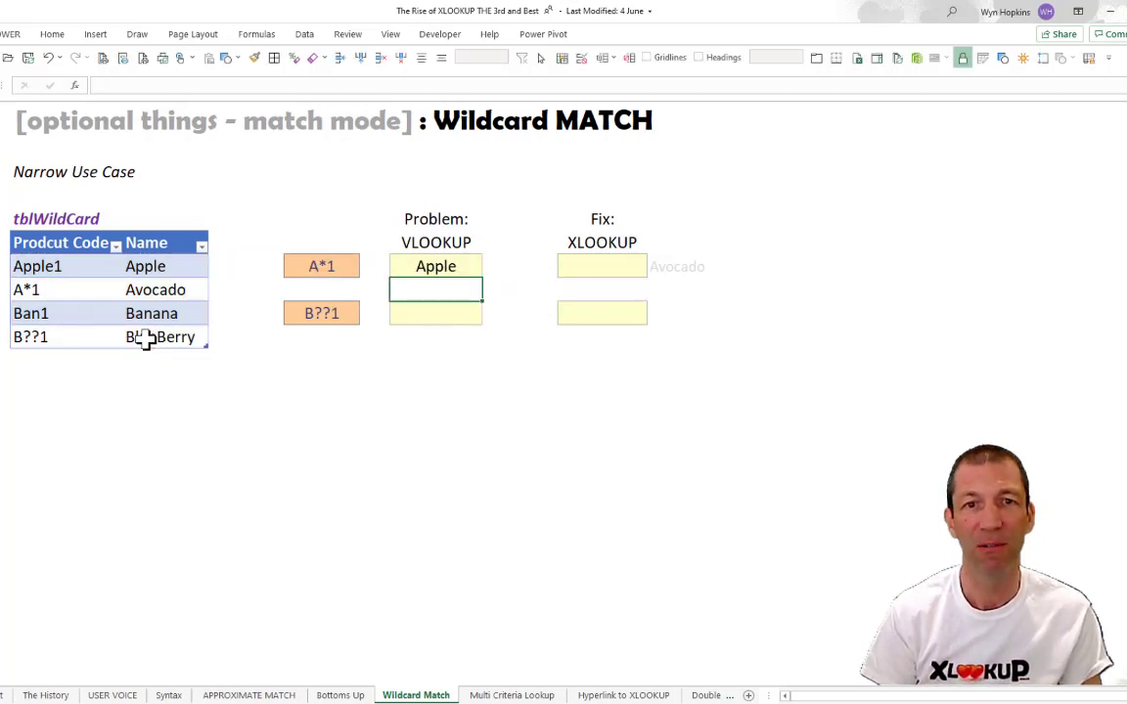
- Compare the VLOOKUP result with the A*1 row in tblWildCard and open the formula for inspection
key(Up)
drag(174, 292, 54, 299)
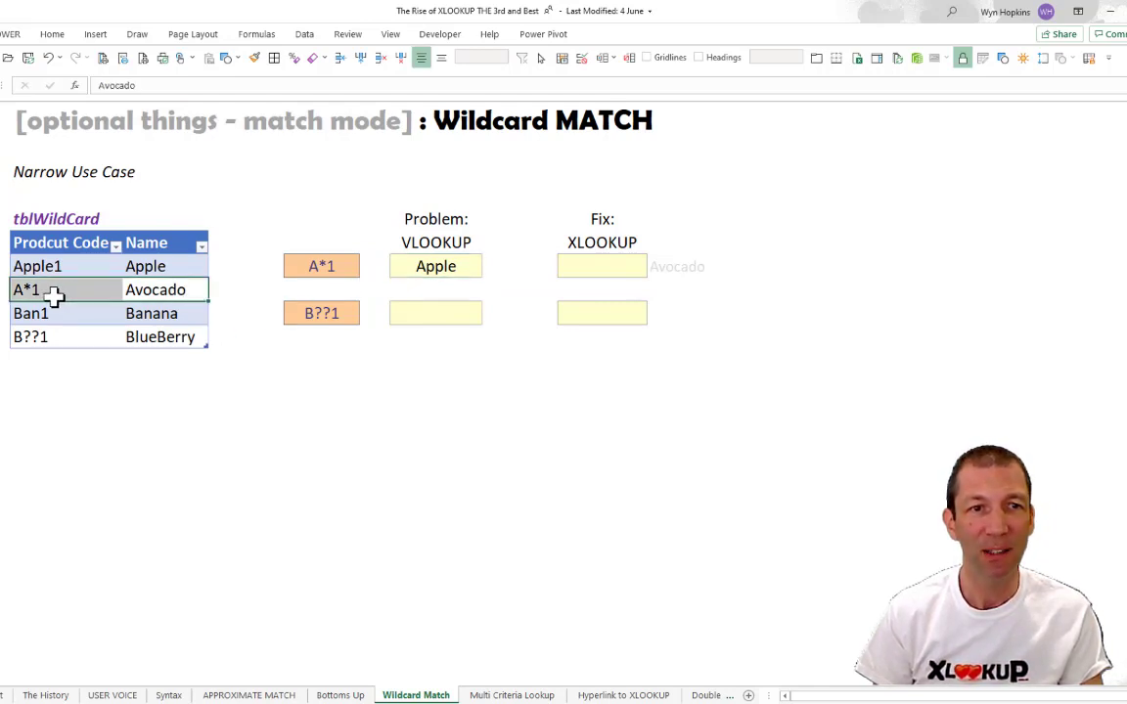
click(419, 266)
key(F2)
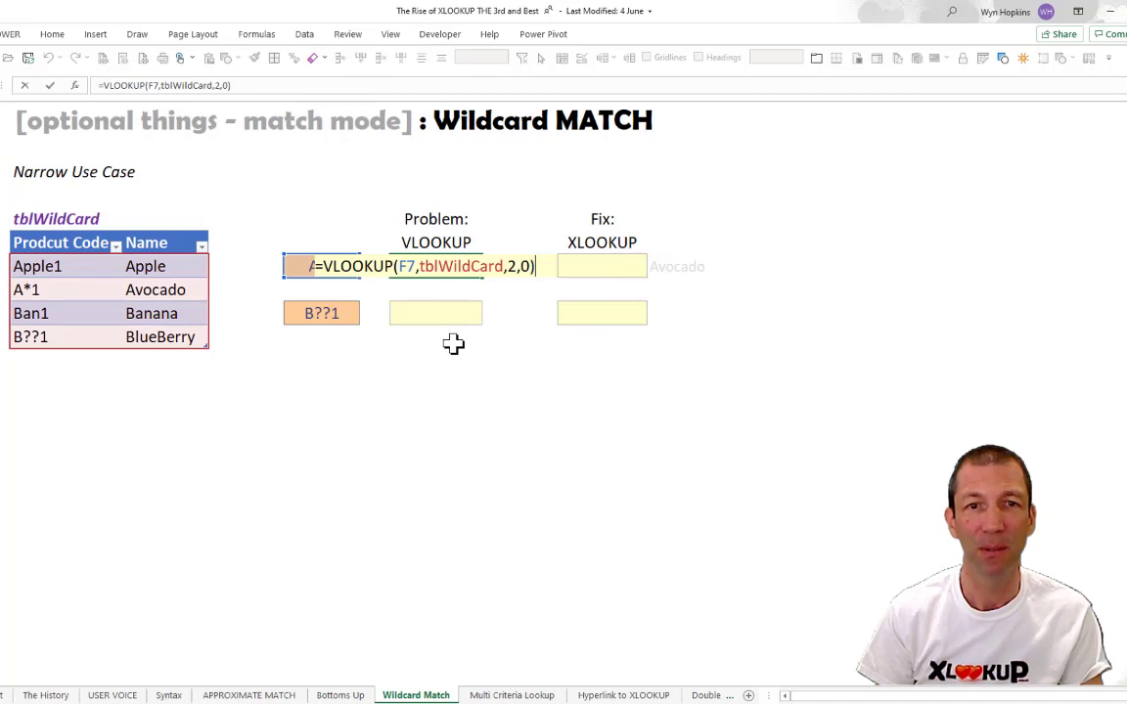
- Copy the VLOOKUP formula from the A*1 row into the VLOOKUP cell beside B??1
key(Escape)
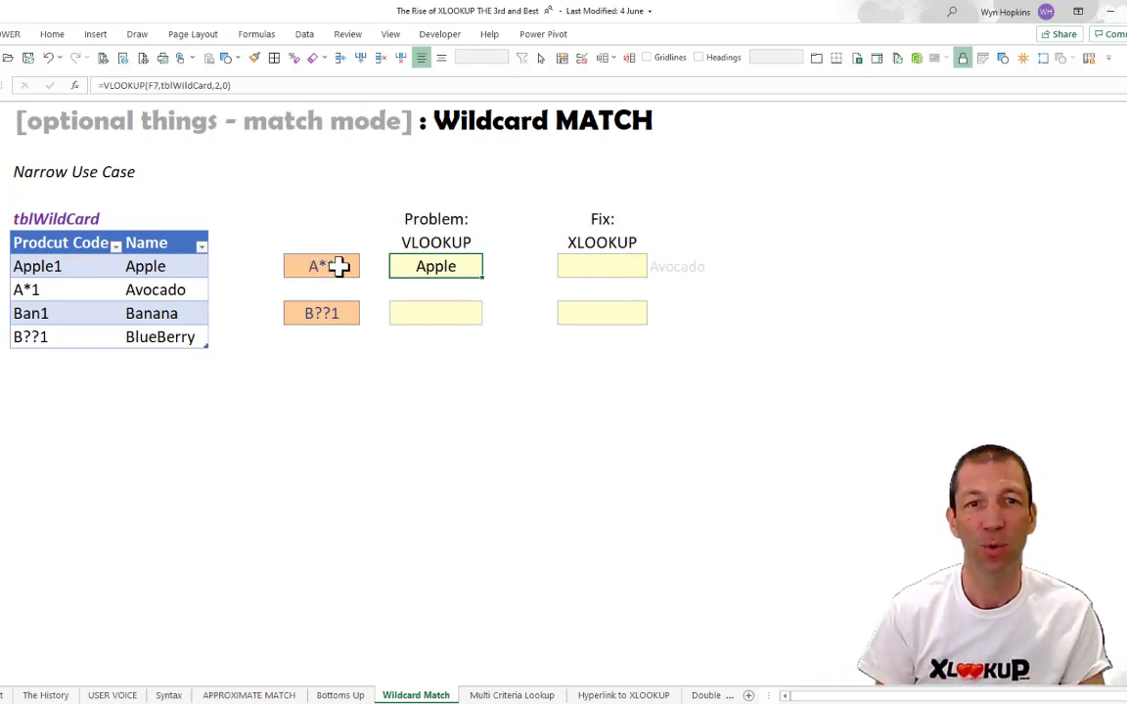
click(54, 262)
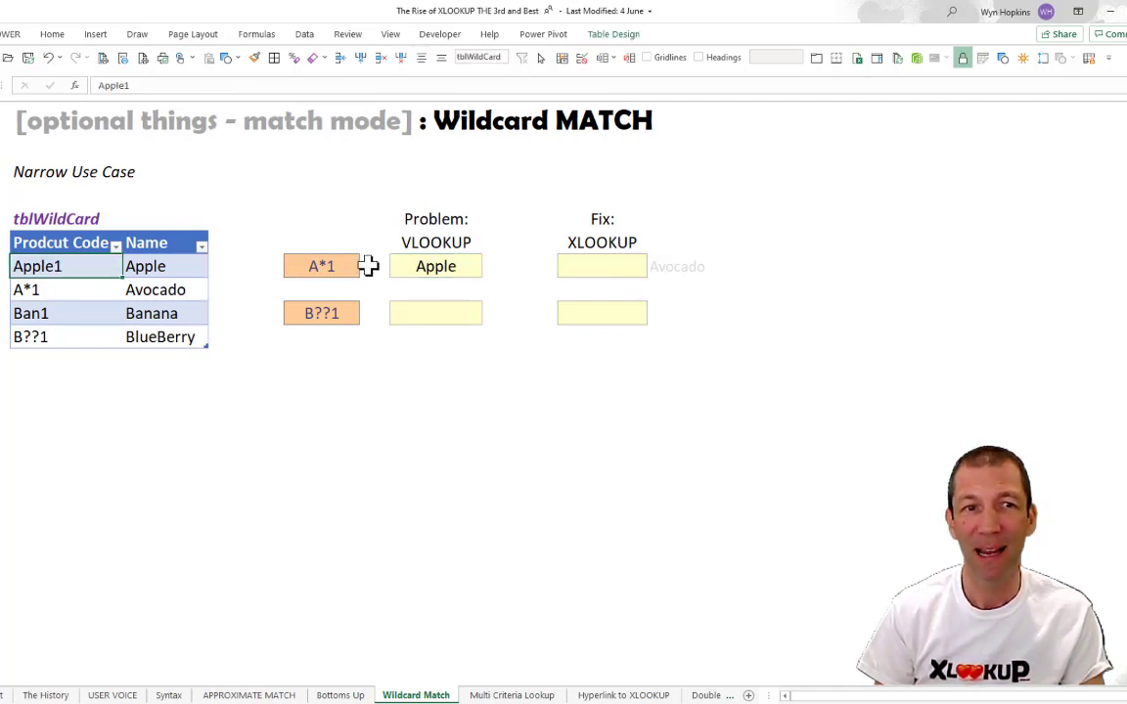
click(427, 270)
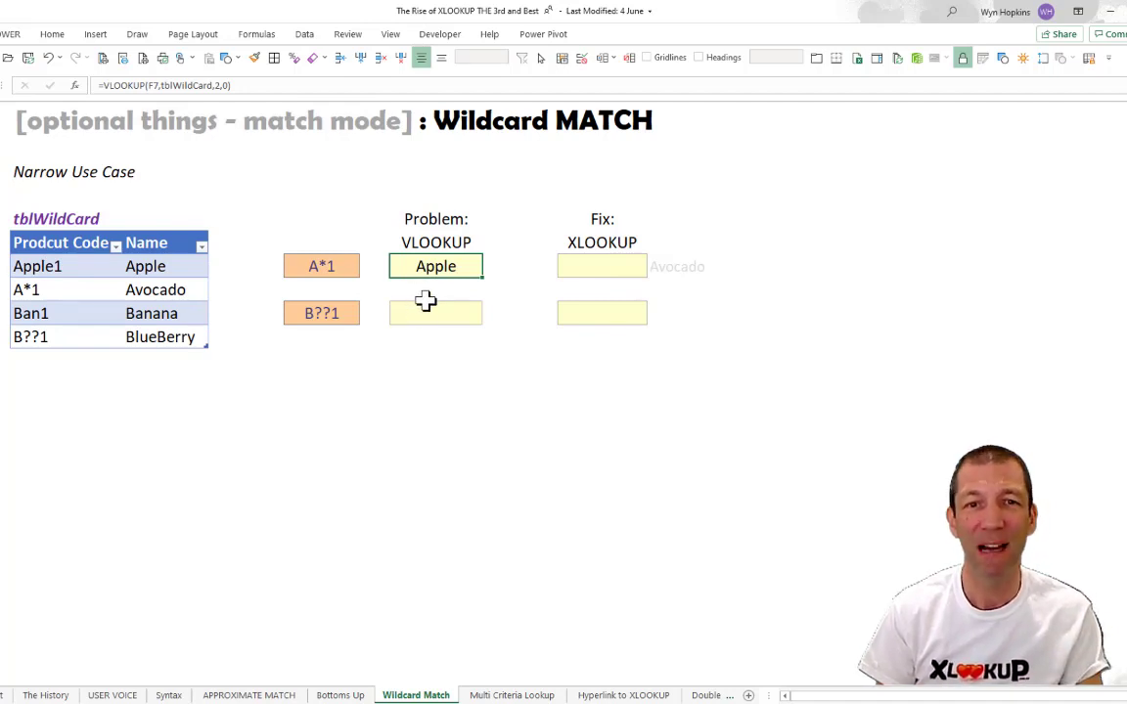
key(ctrl+c)
click(437, 312)
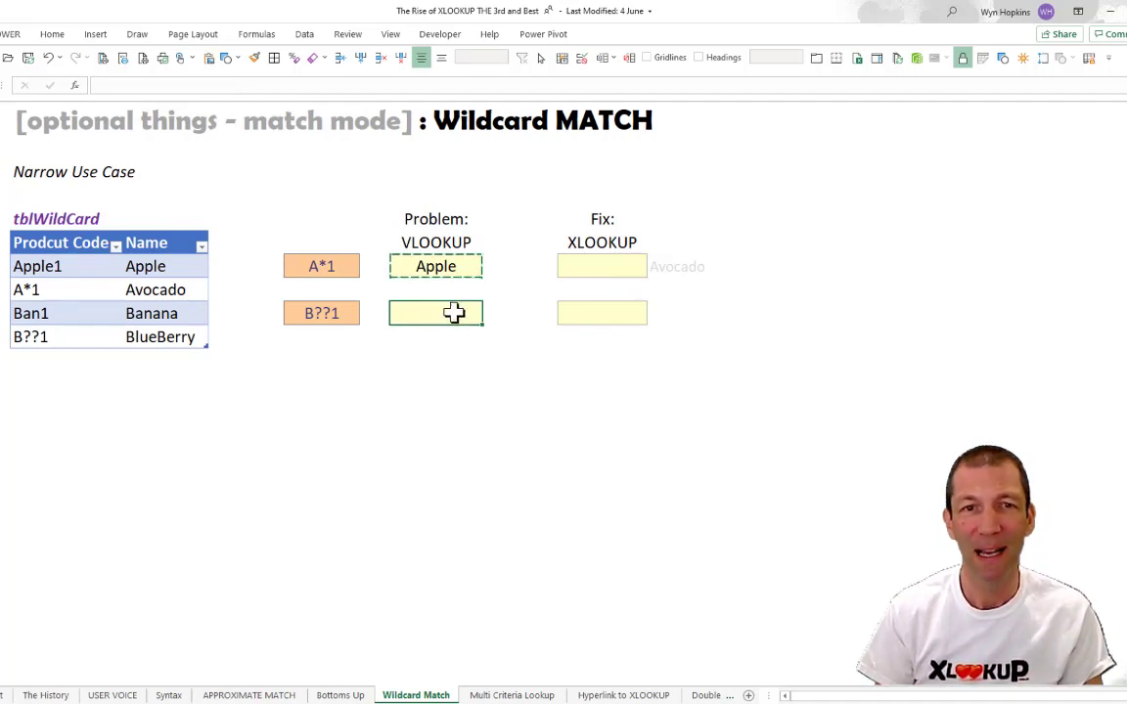
key(ctrl+v)
- Compare the B??1 lookup with the B??1 and Ban1 rows in tblWildCard
click(328, 314)
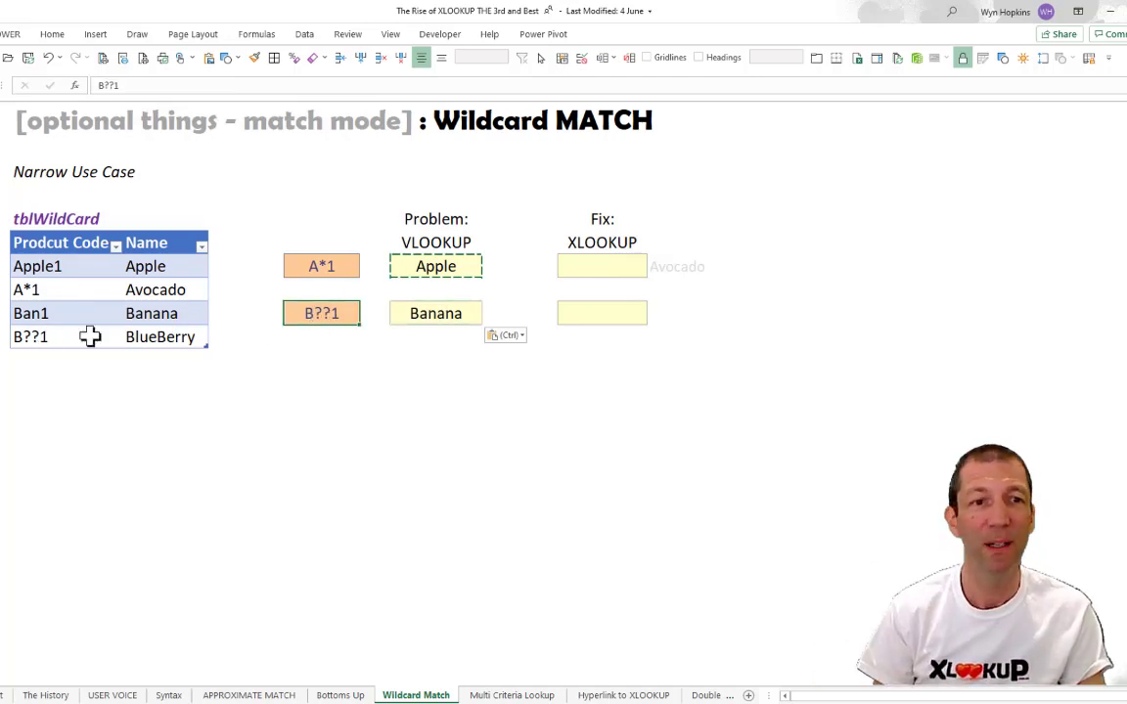
drag(39, 336, 160, 336)
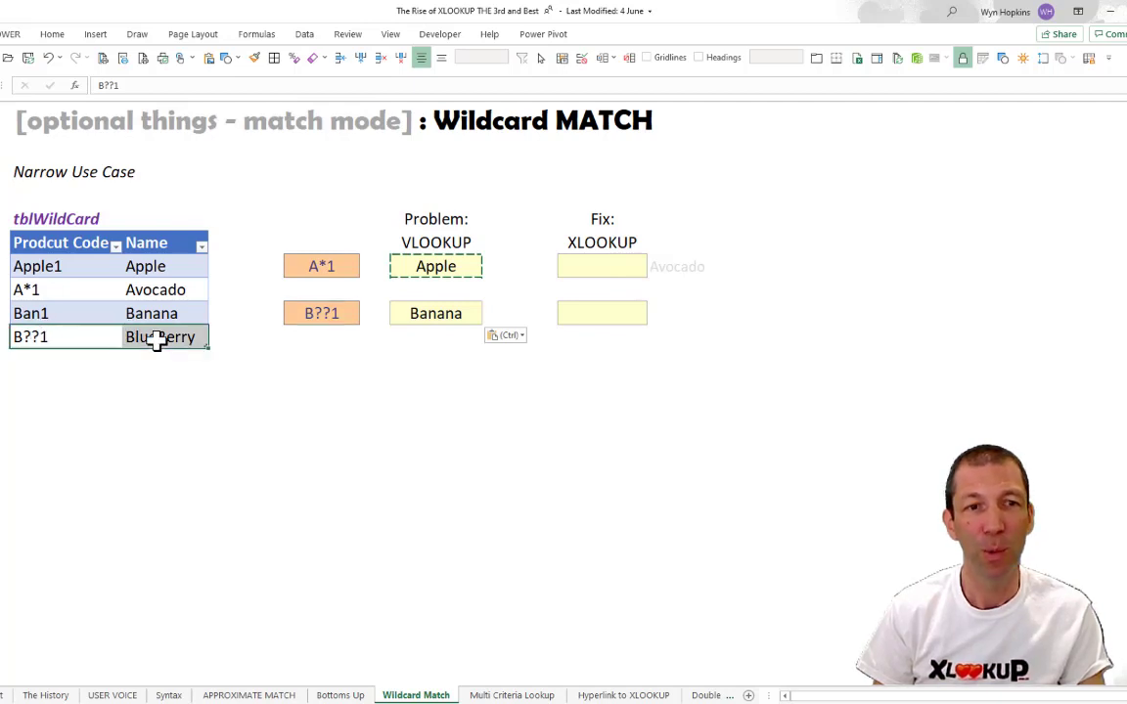
click(30, 313)
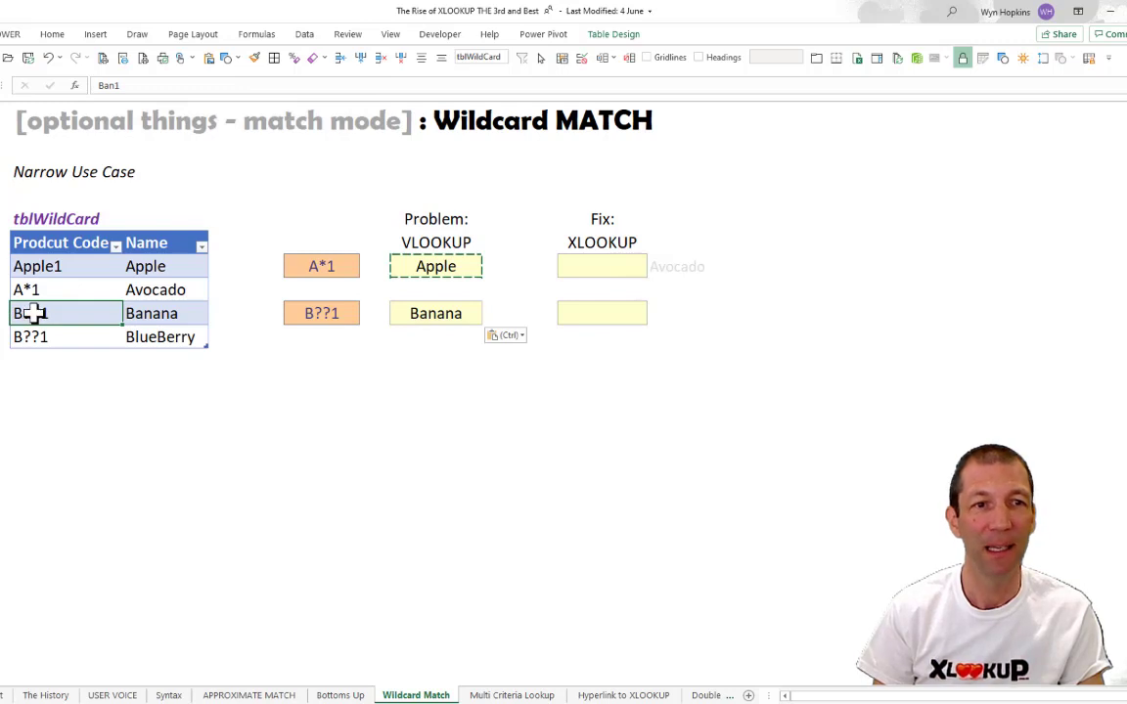
- Enter an XLOOKUP beside A*1 with F7 as lookup value, tblWildCard[Prodcut Code] as lookup array and tblWildCard[Name] as return array
click(604, 267)
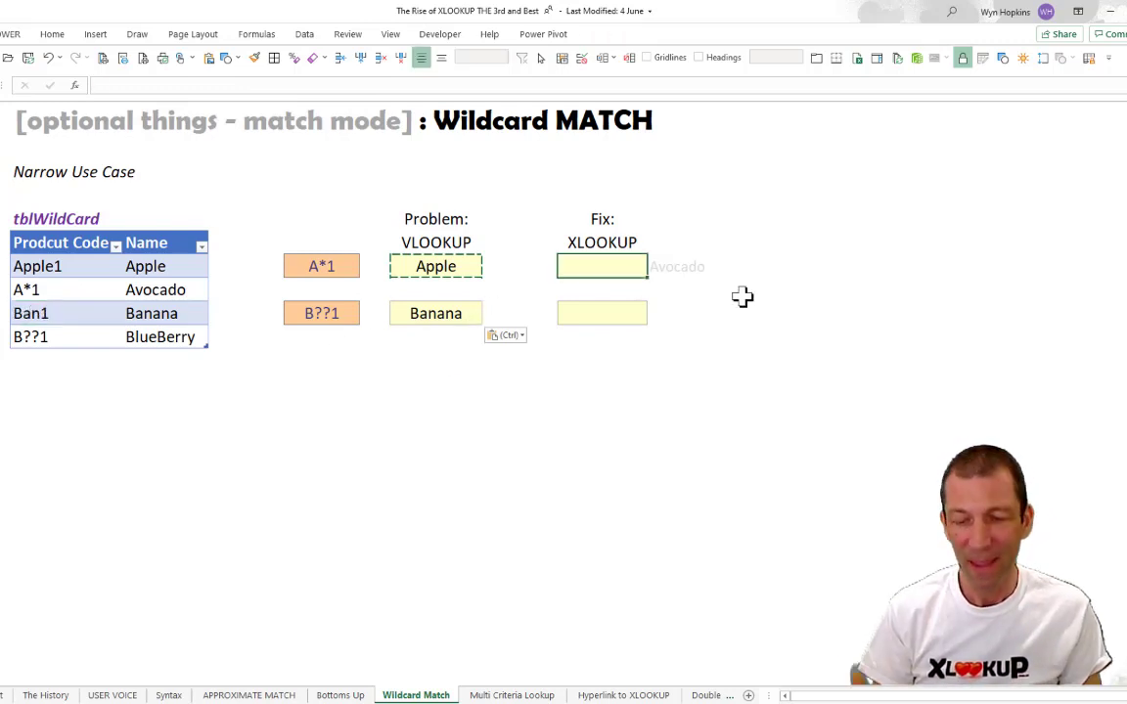
text(=xl)
key(Tab)
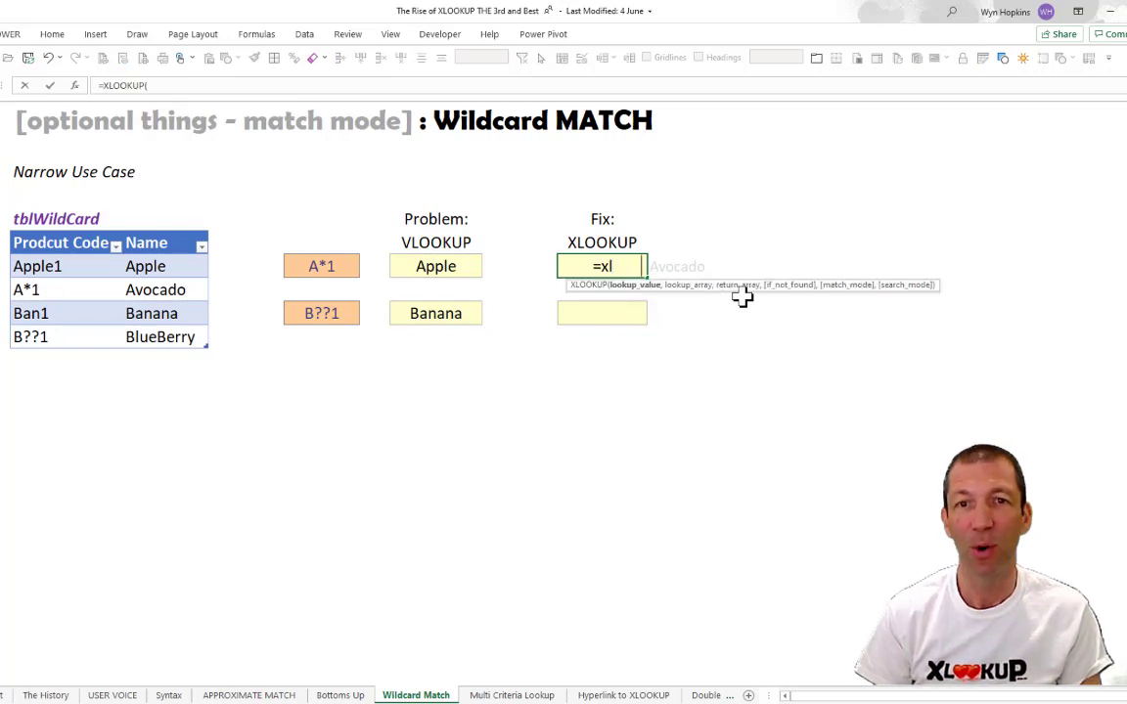
click(317, 262)
text(,)
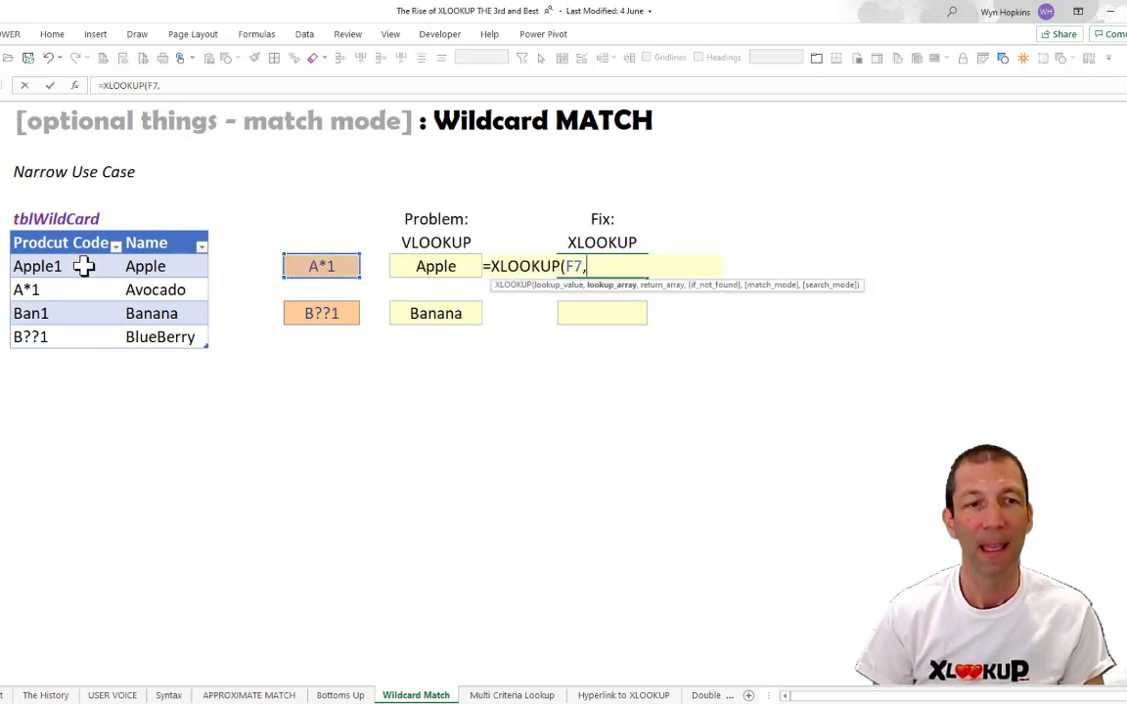
drag(83, 266, 80, 342)
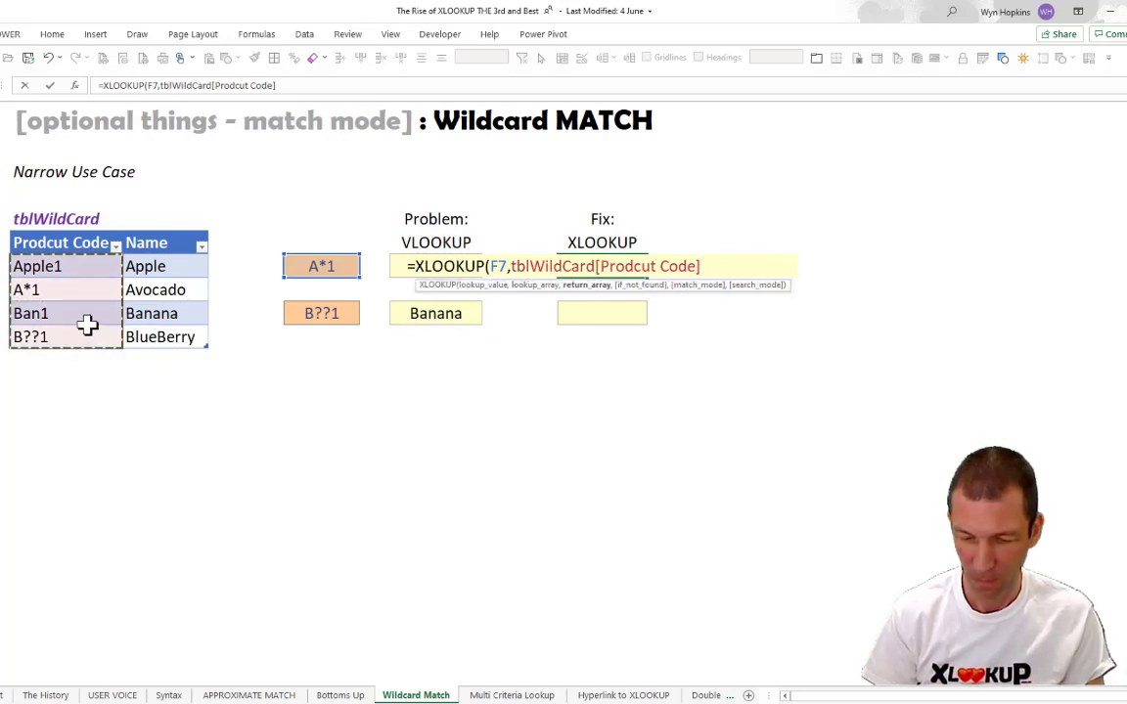
text(,)
drag(155, 266, 171, 347)
key(ctrl+Return)
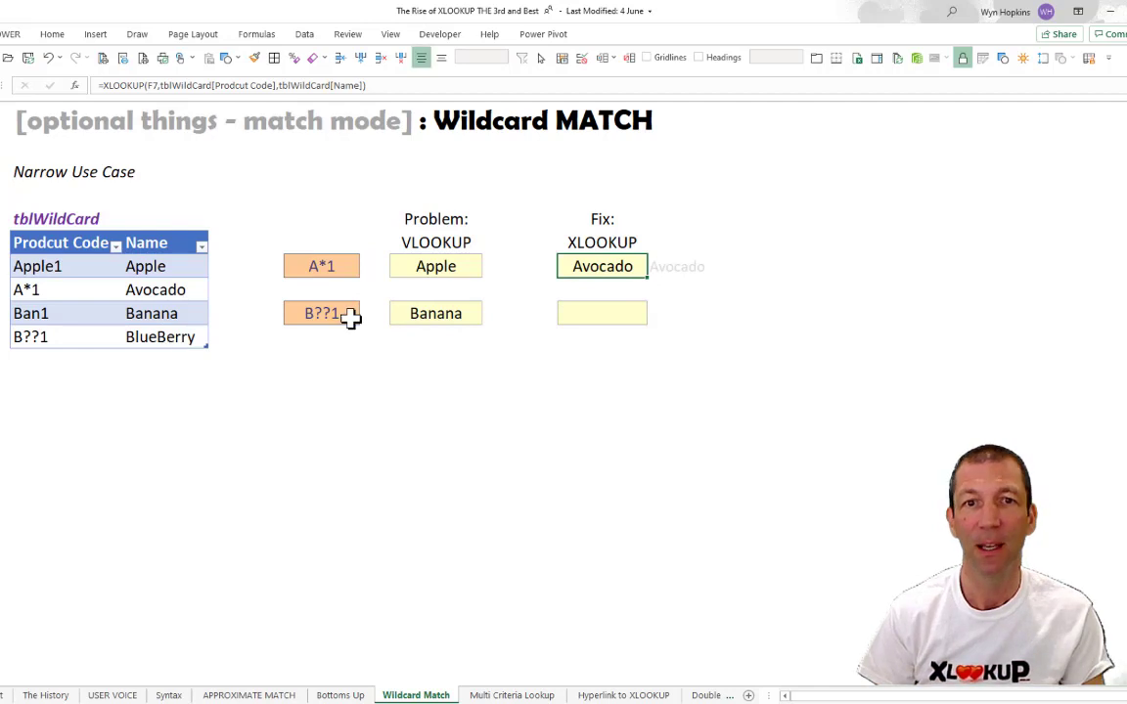
- Copy the XLOOKUP formula from the A*1 row into the XLOOKUP cell beside B??1 and inspect it
key(F2)
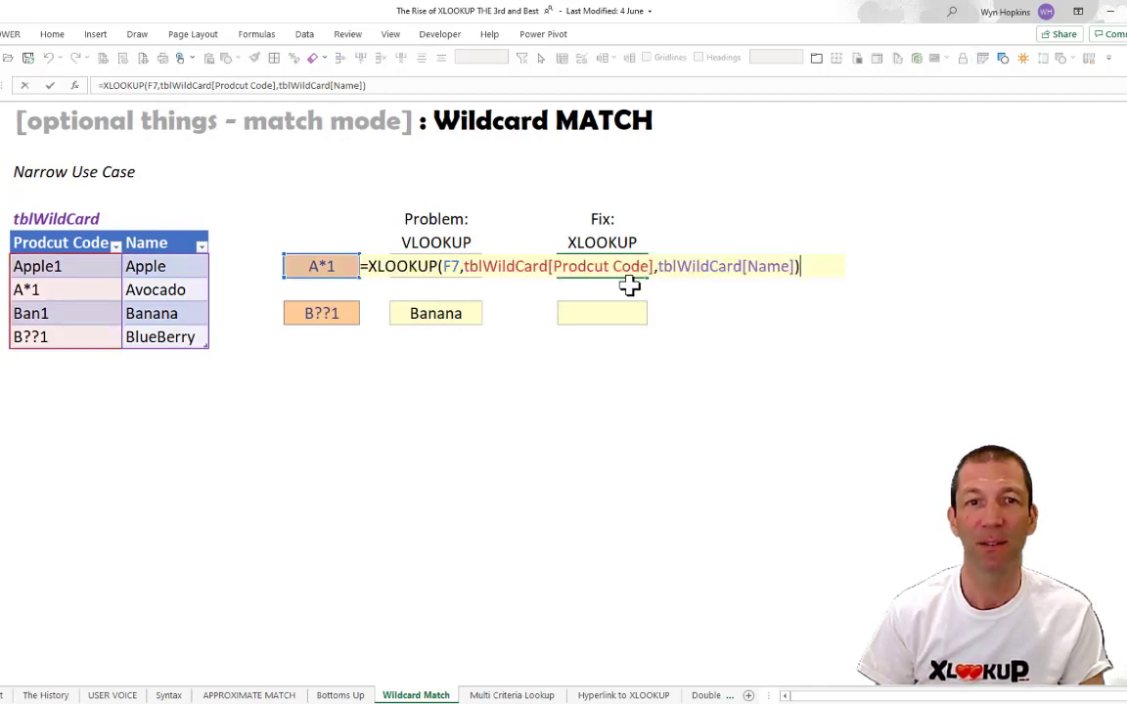
key(Escape)
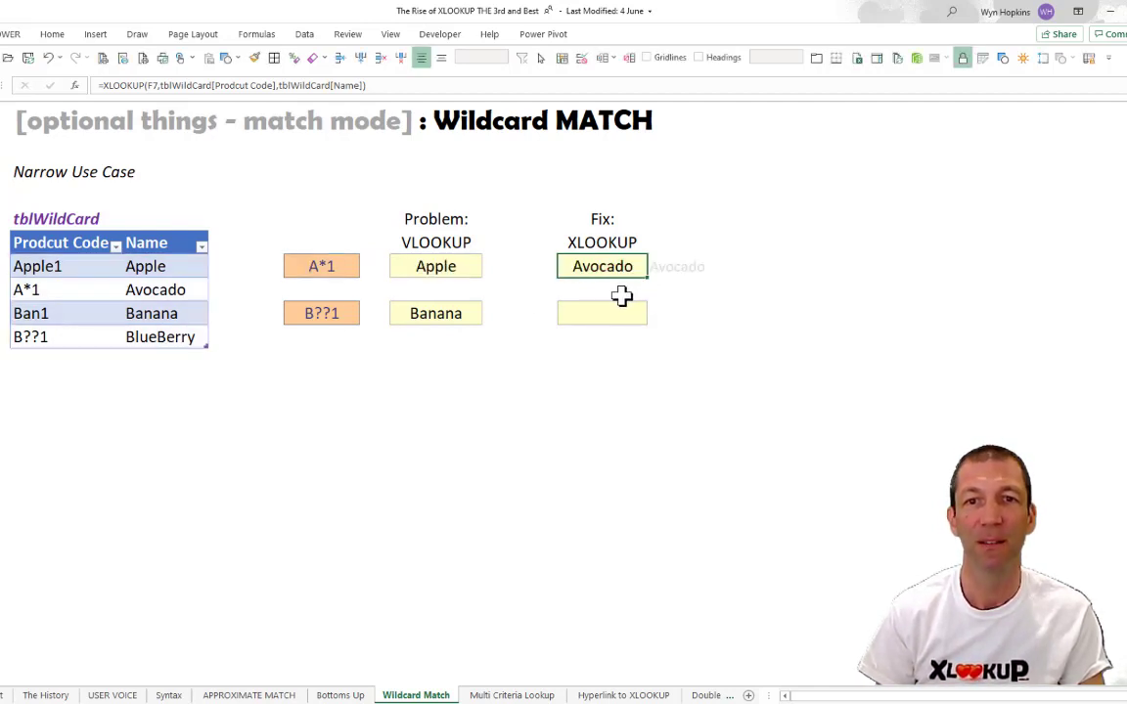
key(ctrl+c)
click(619, 308)
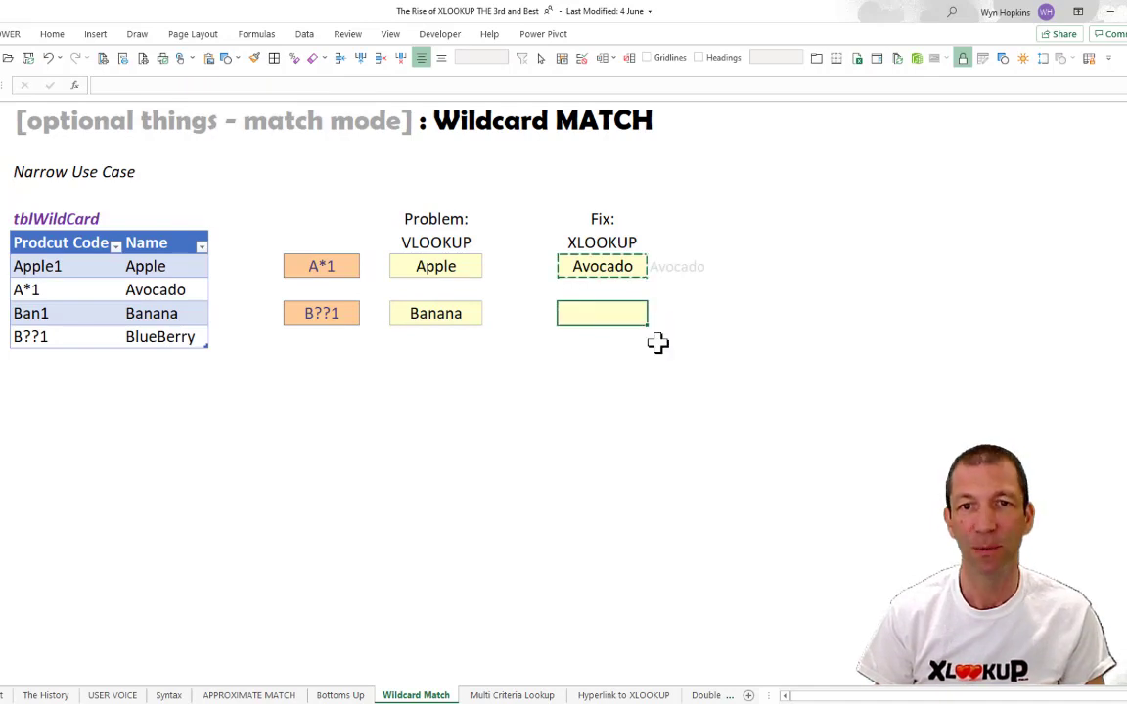
key(ctrl+v)
key(Escape)
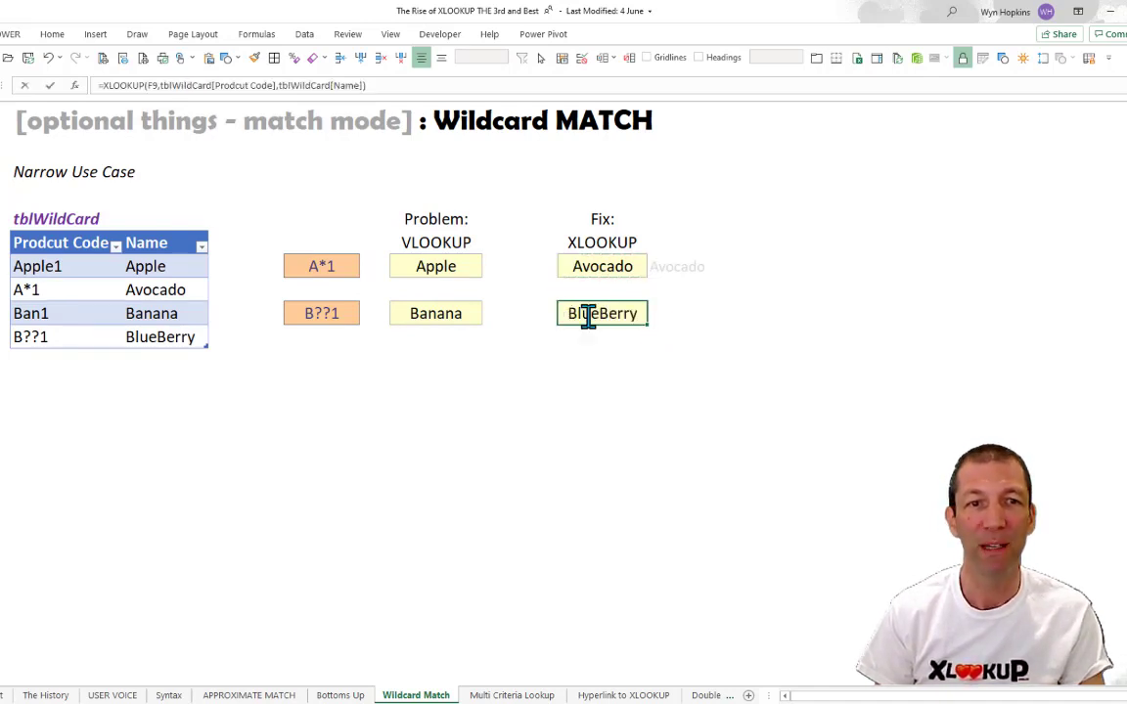
key(F2)
key(Escape)
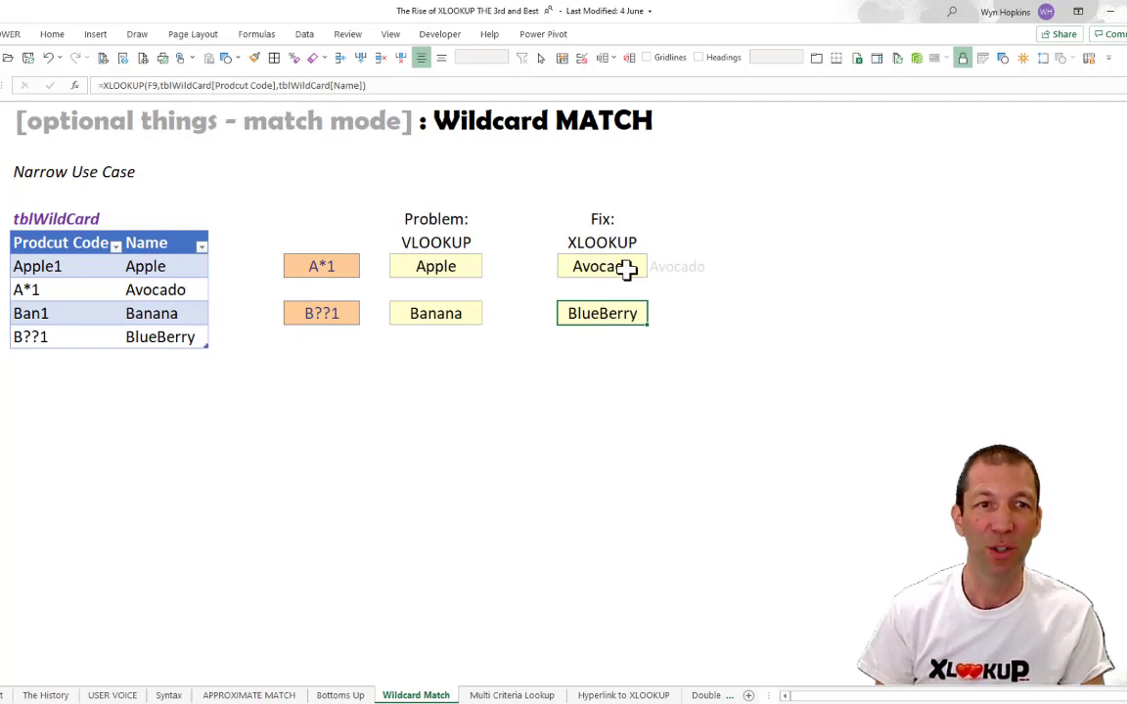
- Extend the A*1 row's XLOOKUP with an empty if_not_found argument and match mode 2 for a wildcard character match
click(627, 270)
key(F2)
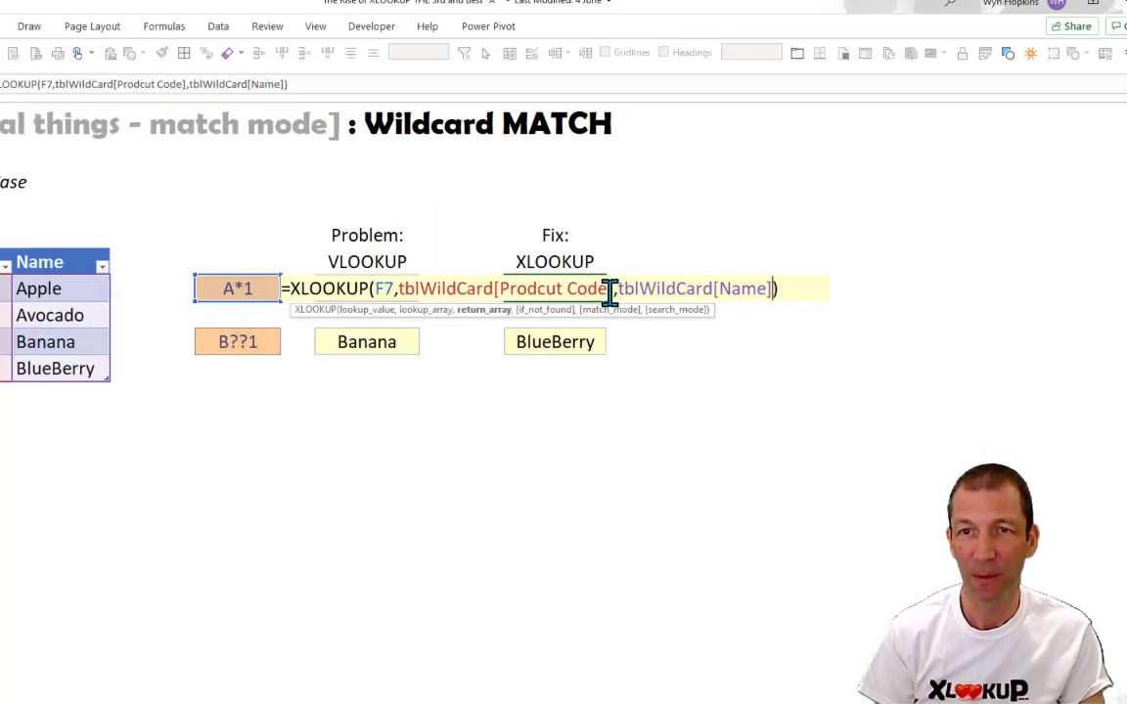
text(,)
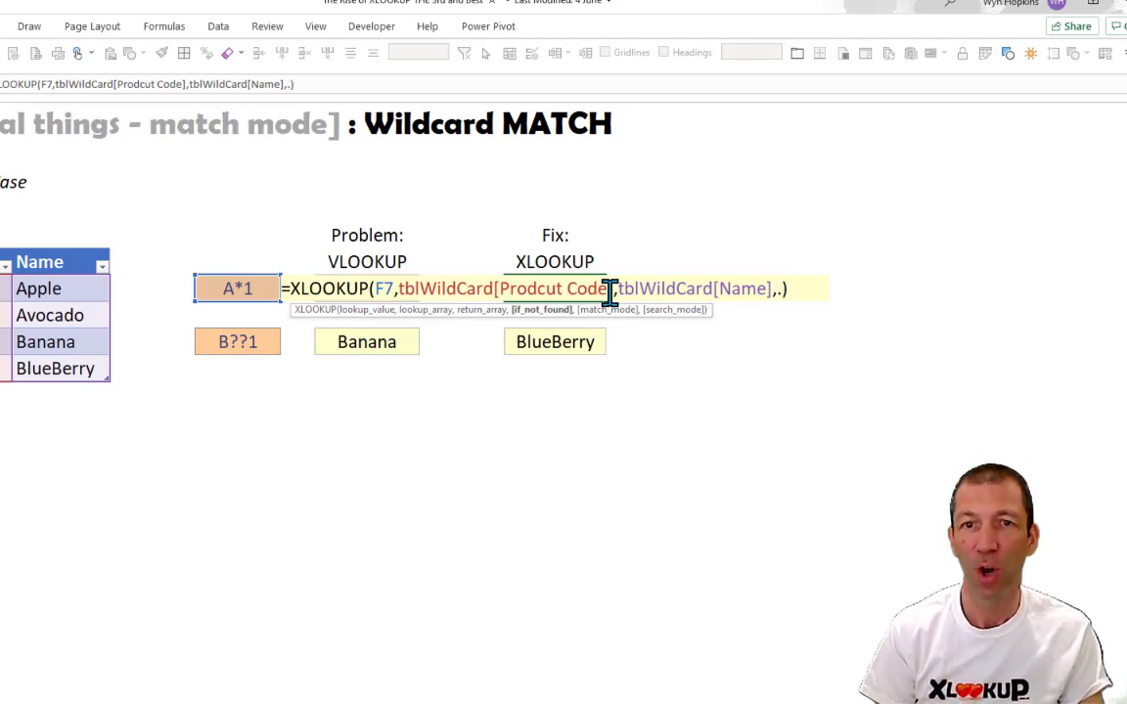
text(,)
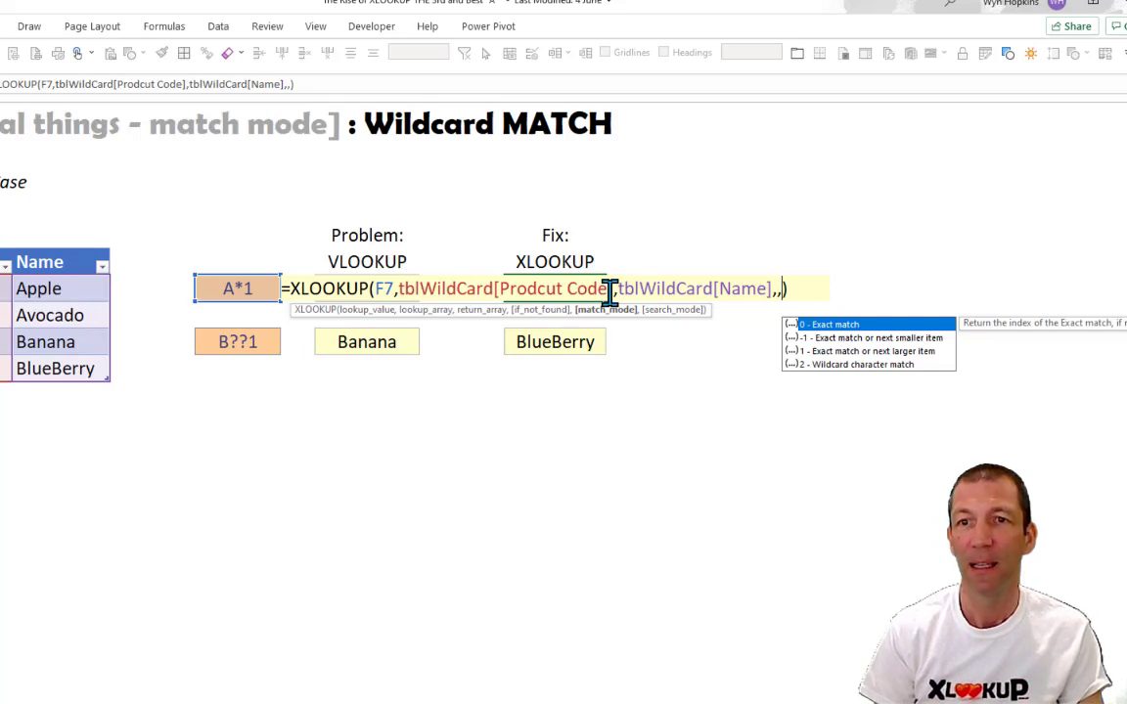
key(Down)
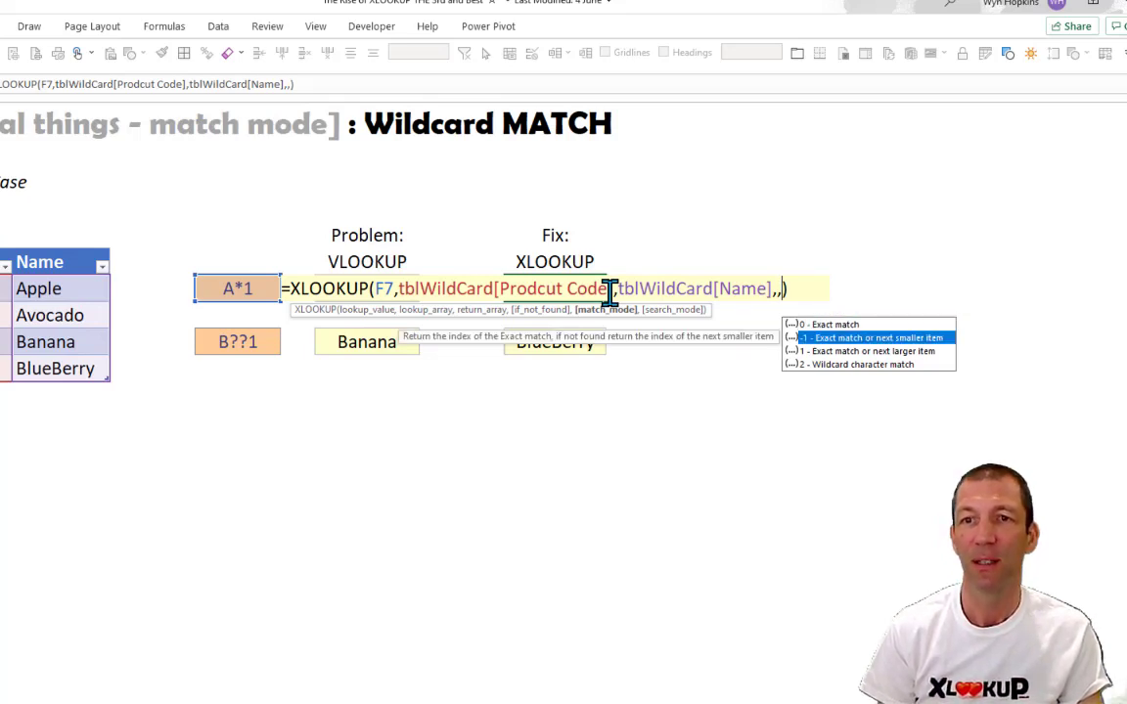
key(Down)
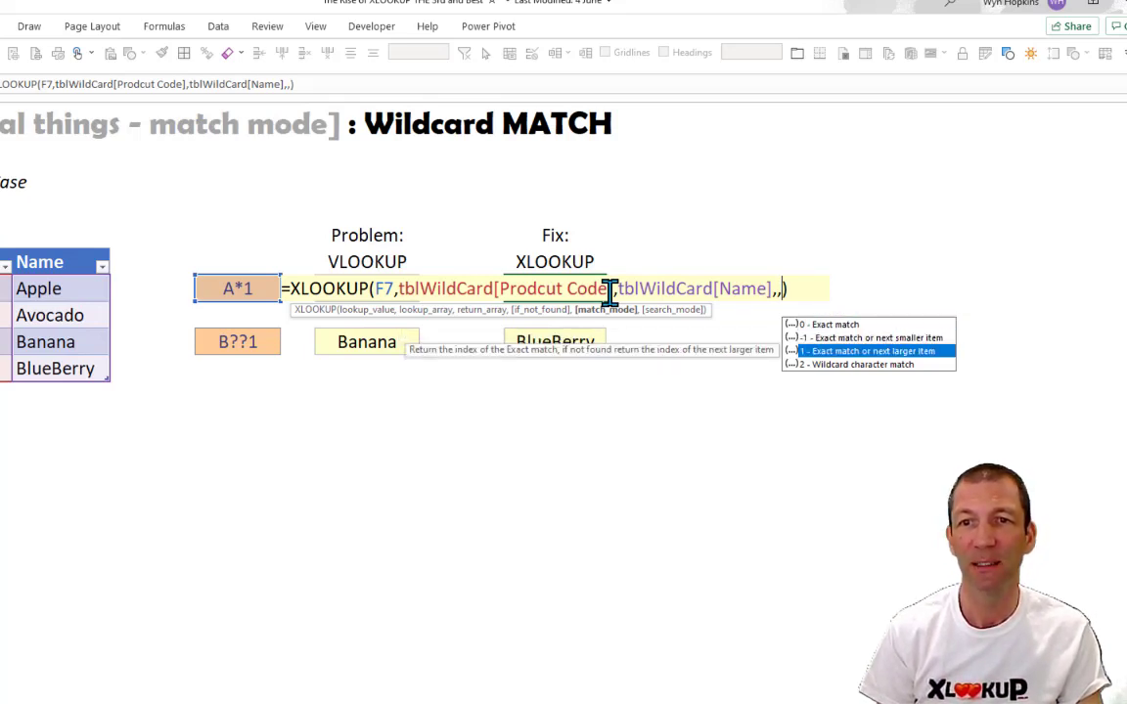
key(Down)
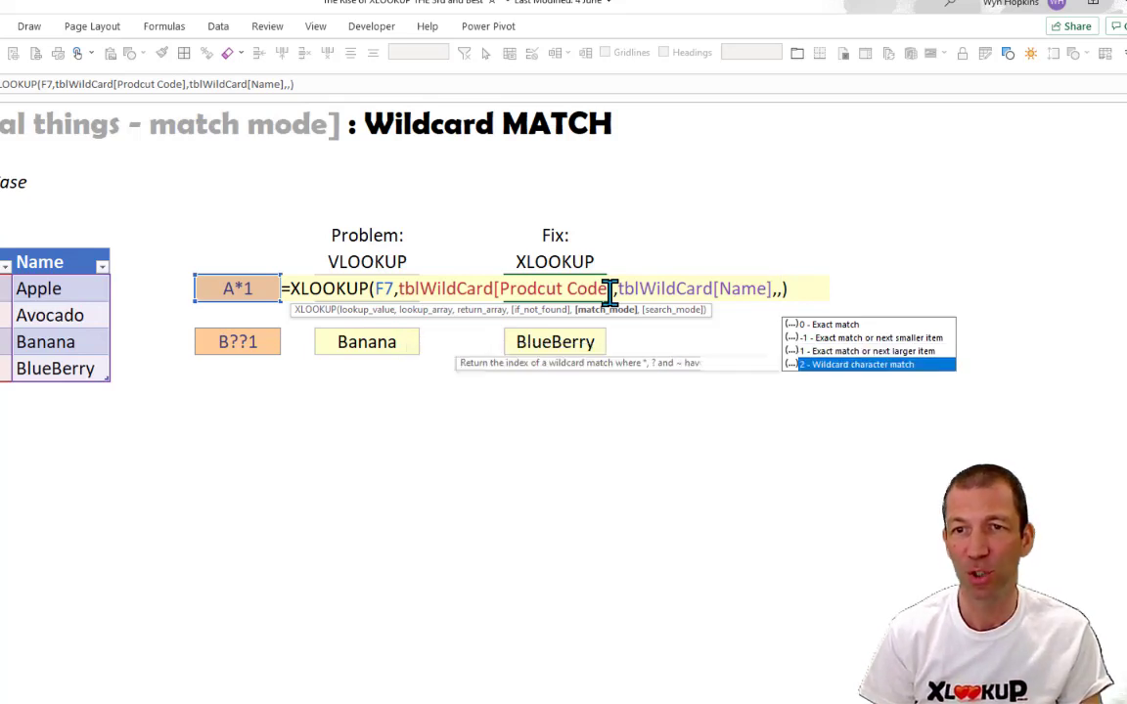
text(2)
key(Return)
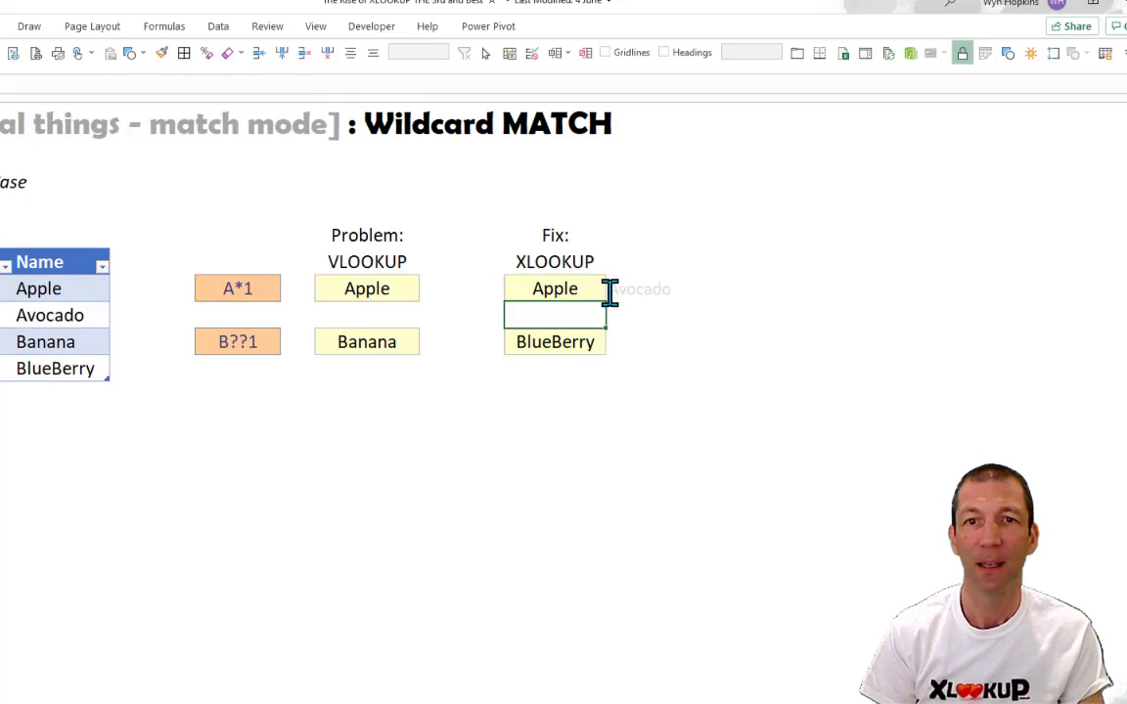
- Inspect the match_mode argument in the A*1 row's XLOOKUP formula
key(Up)
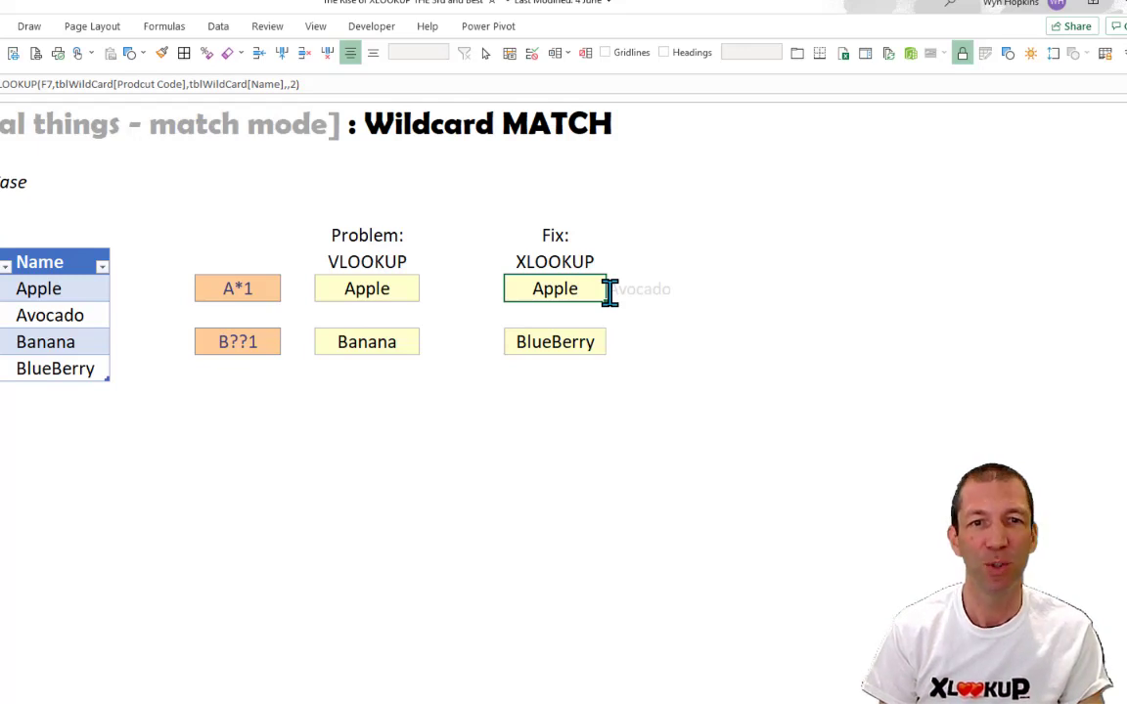
key(F2)
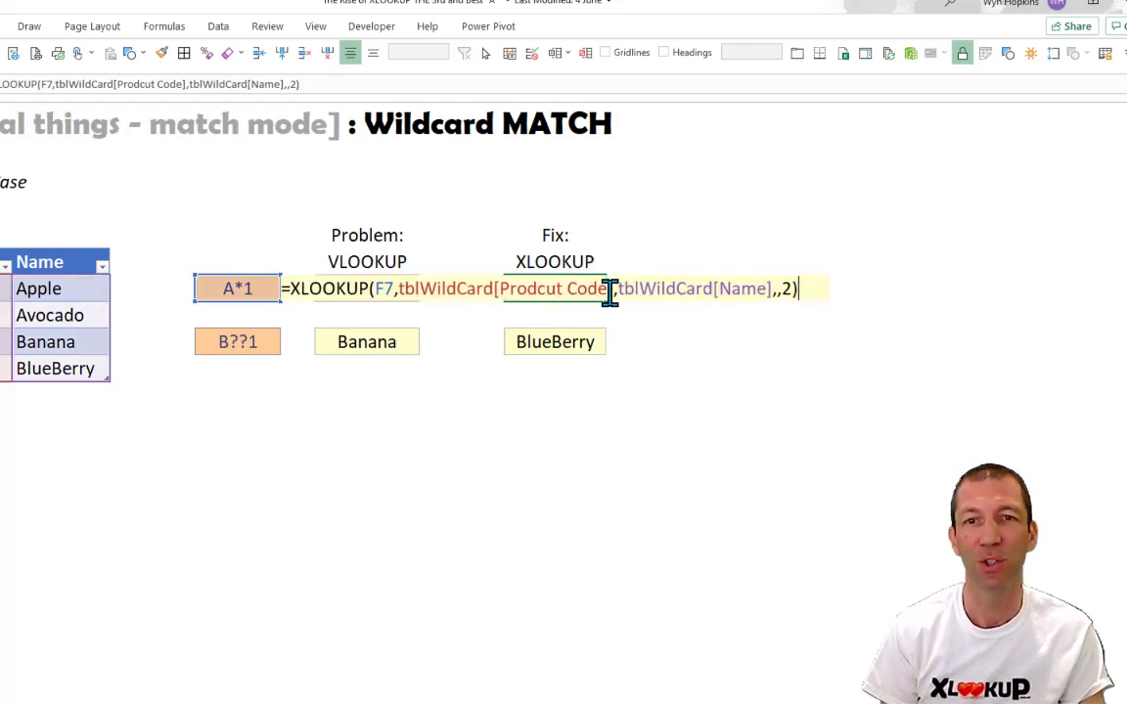
key(Left)
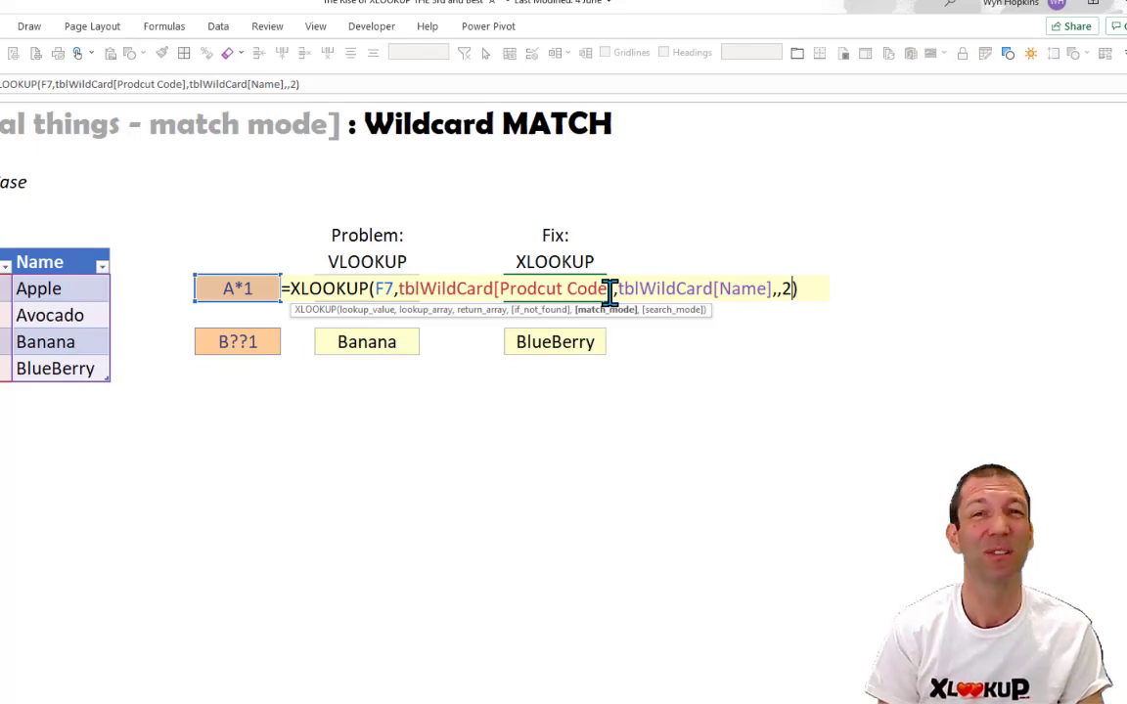
key(Escape)
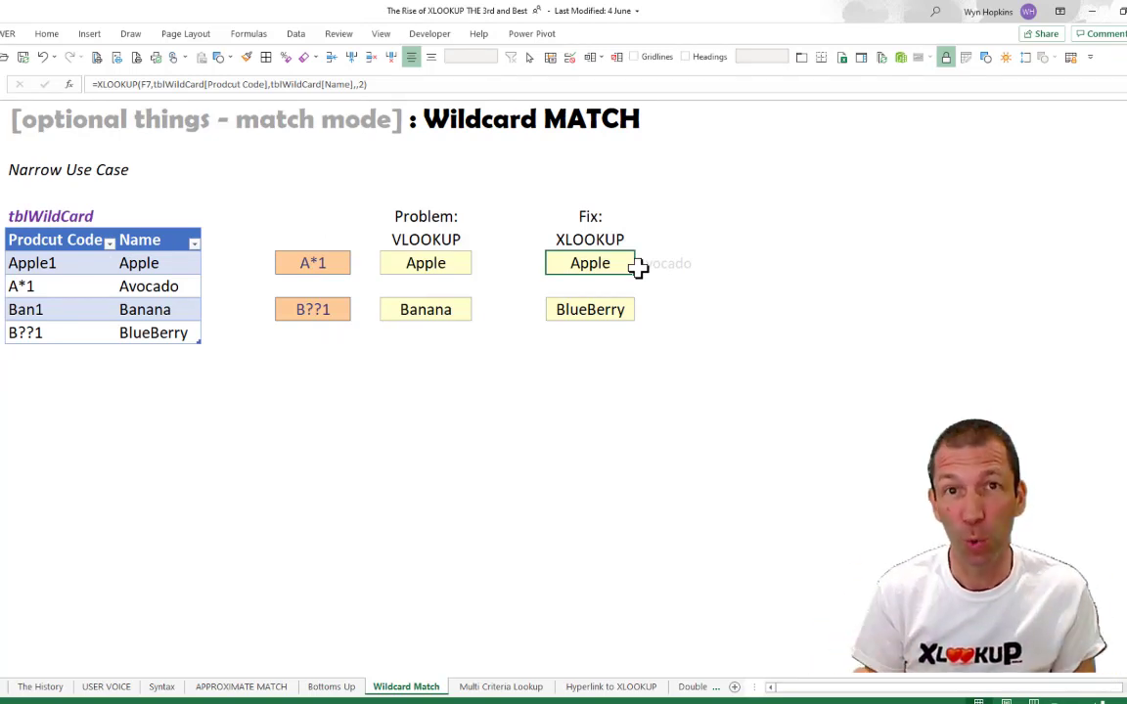
- On the Multi Criteria Lookup sheet, examine the FirstName and LastName combinations in tblMulti, especially the highlighted row
click(500, 687)
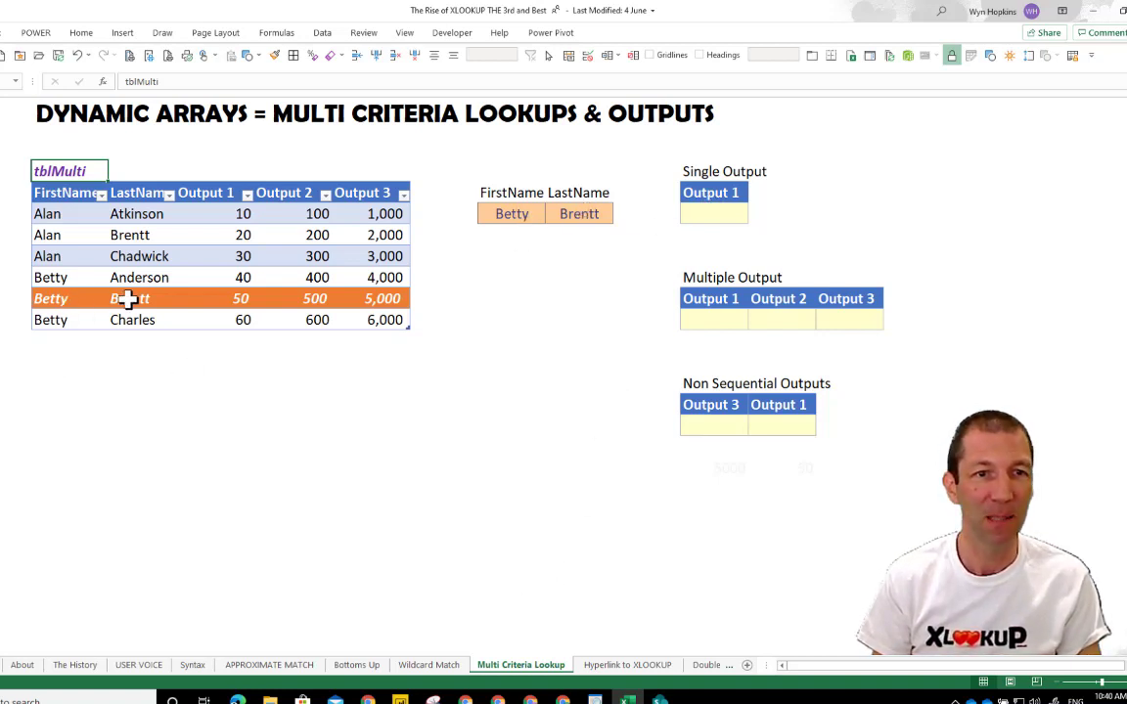
click(73, 299)
click(140, 303)
click(66, 278)
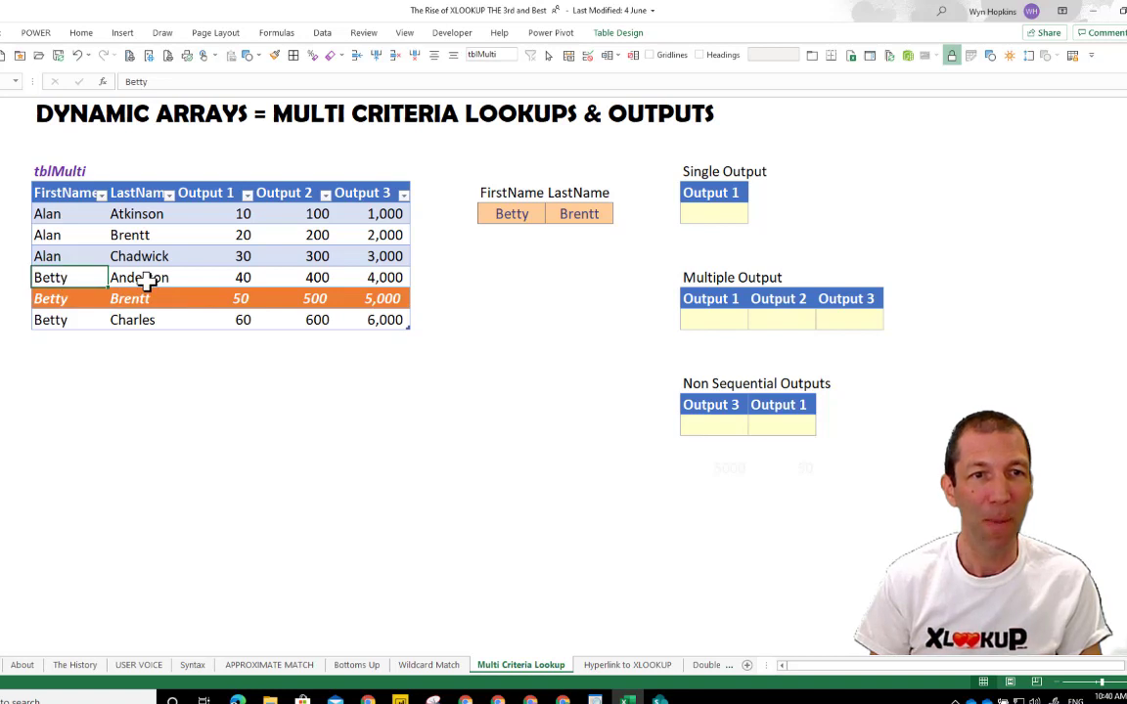
click(139, 280)
click(157, 256)
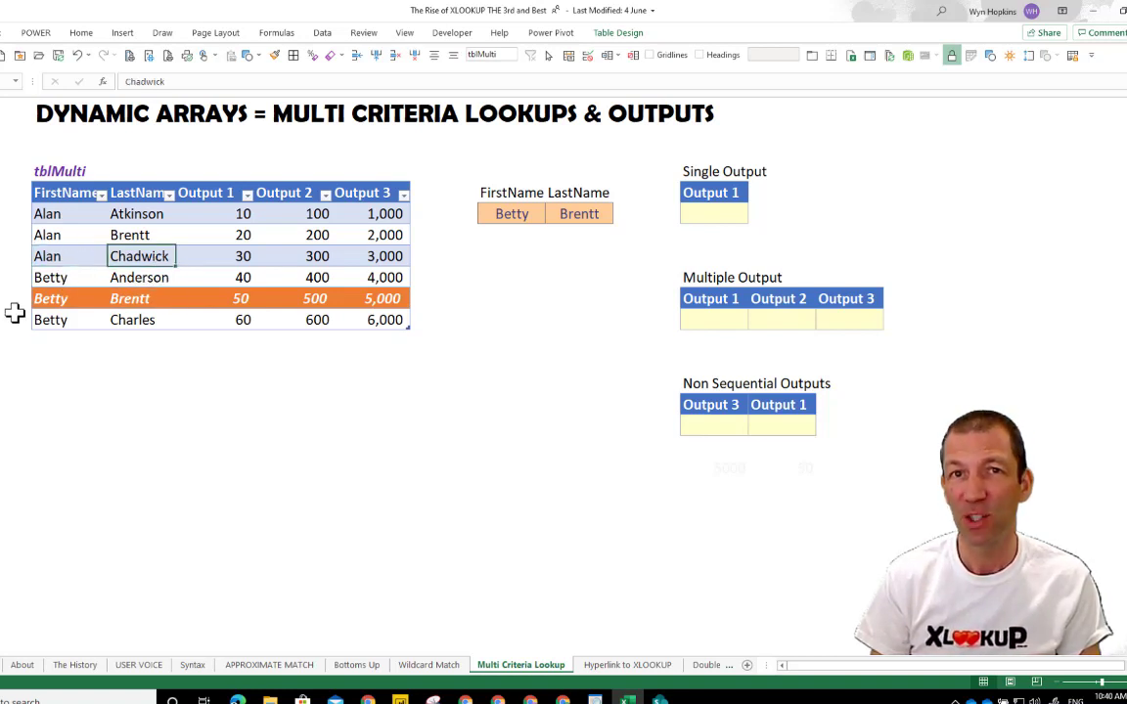
click(61, 298)
click(143, 302)
click(63, 300)
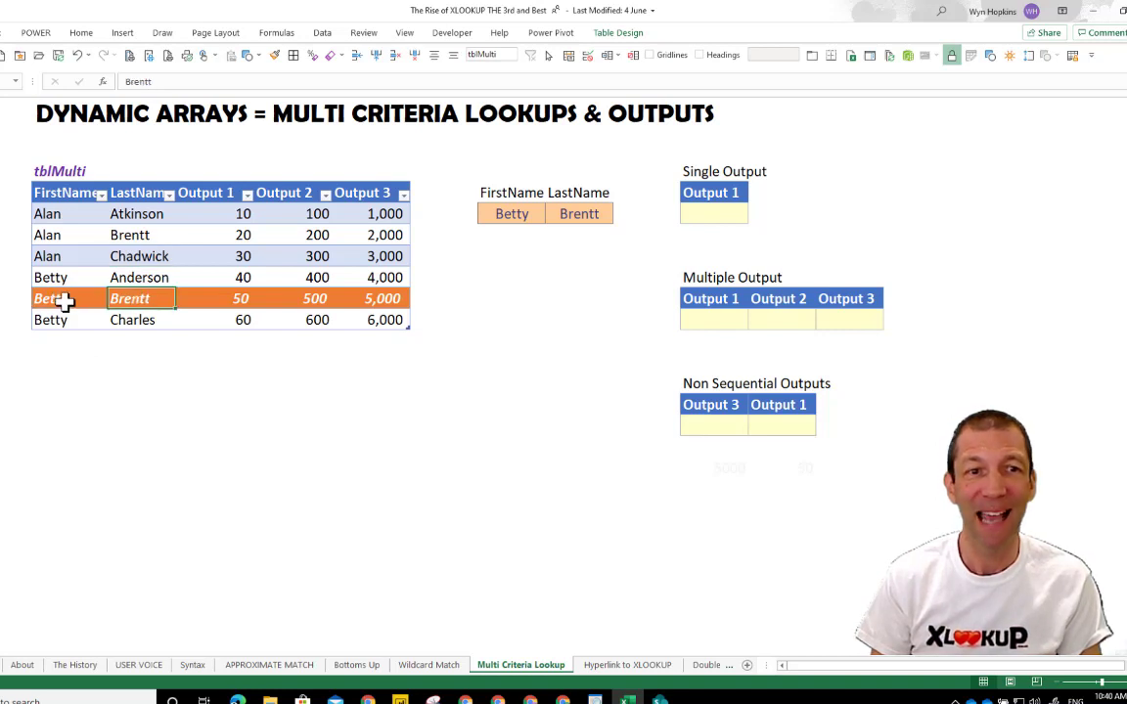
click(148, 299)
click(62, 300)
click(147, 299)
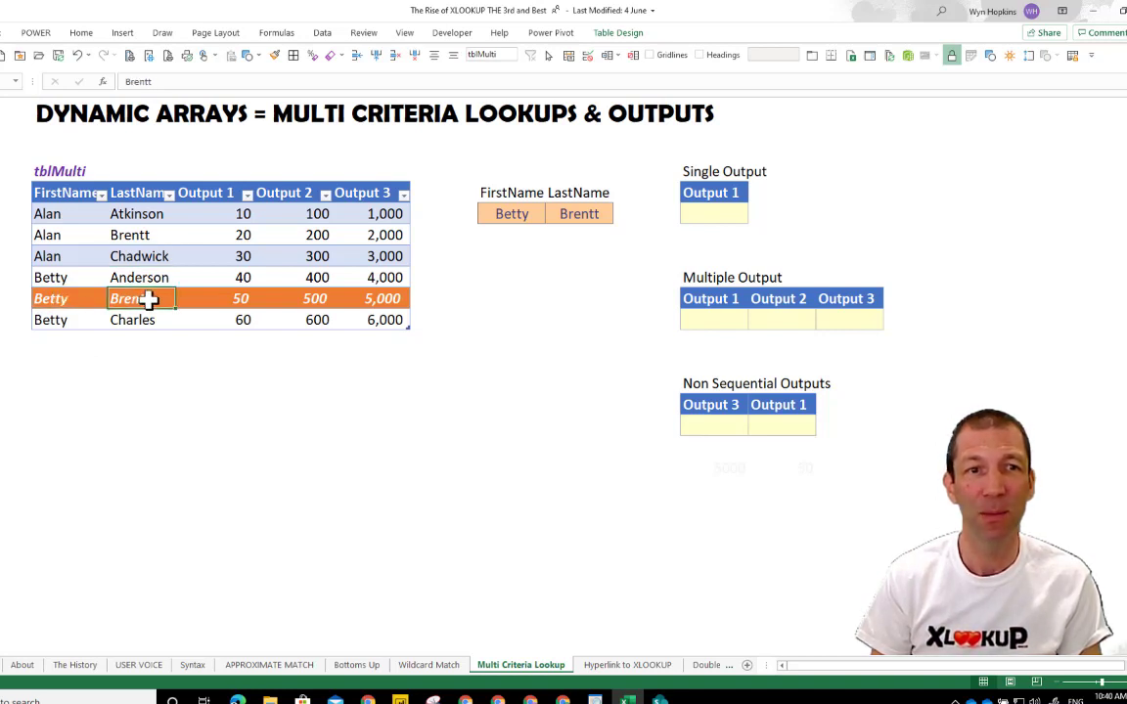
- Start an XLOOKUP in the Single Output cell with the combined first and last name criteria, I5&J5, as lookup value
click(713, 217)
text(=xl)
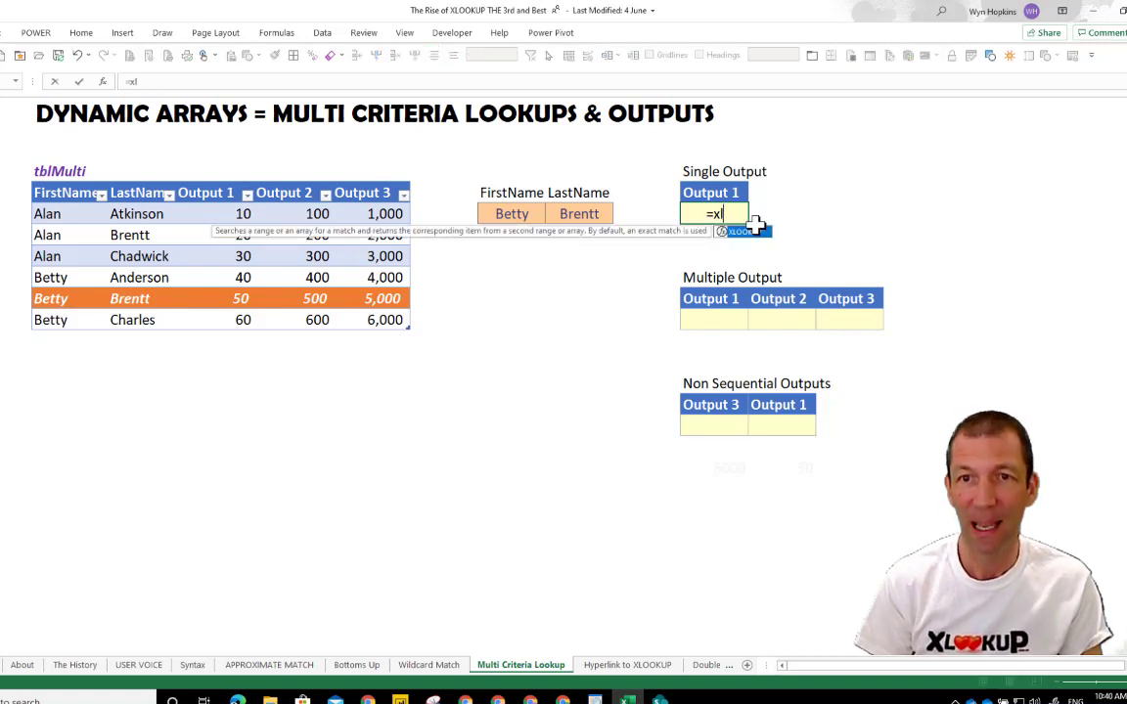
key(Tab)
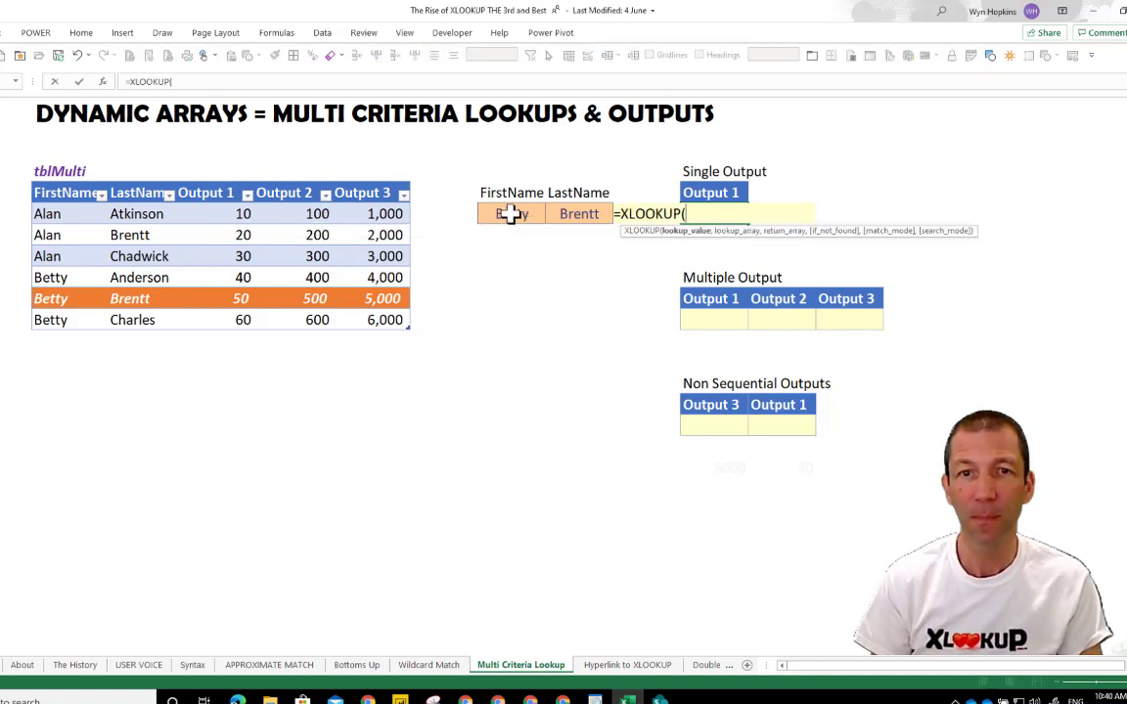
click(509, 214)
text(&)
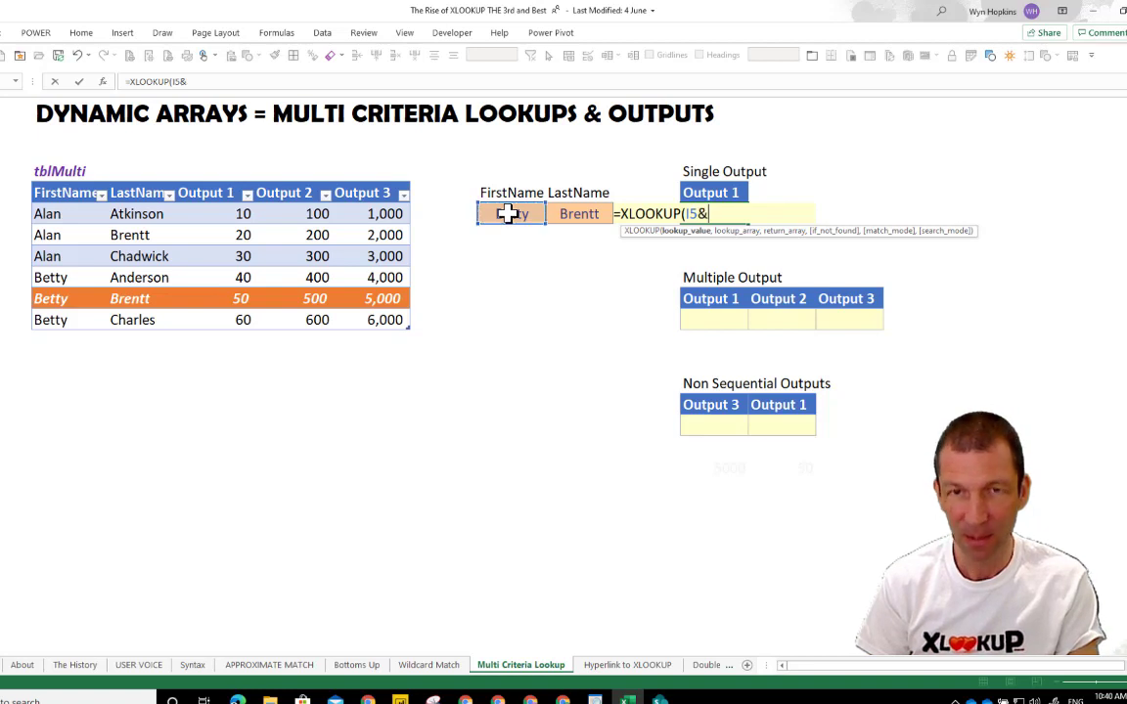
click(575, 213)
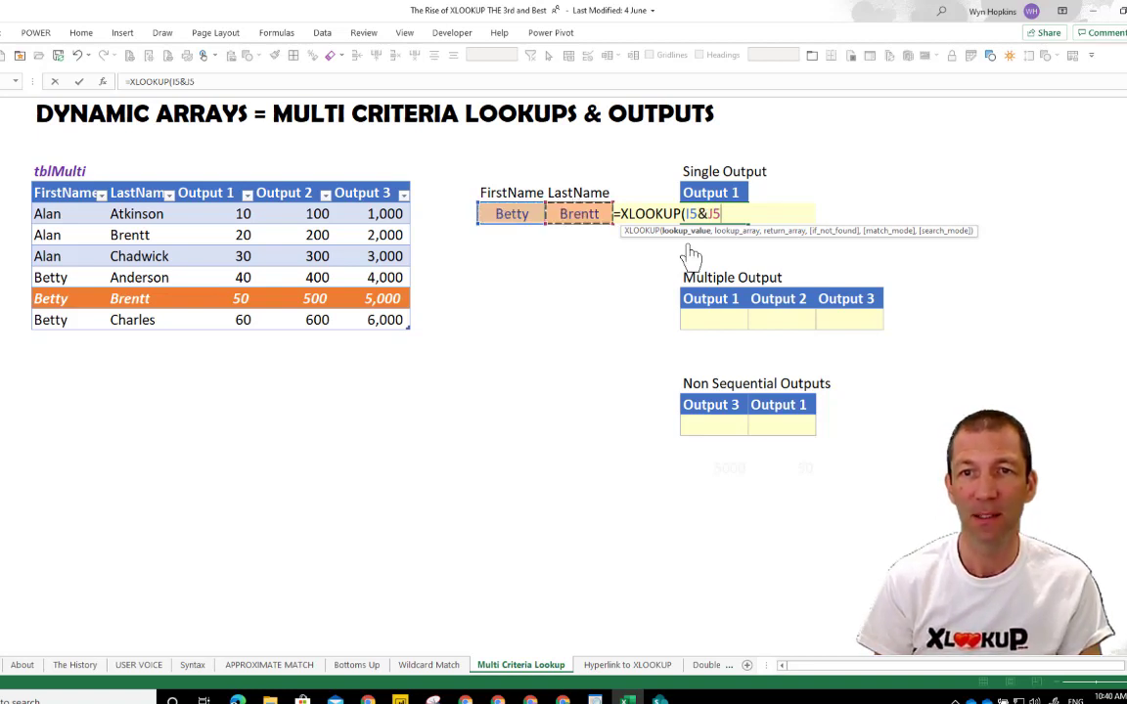
text(,)
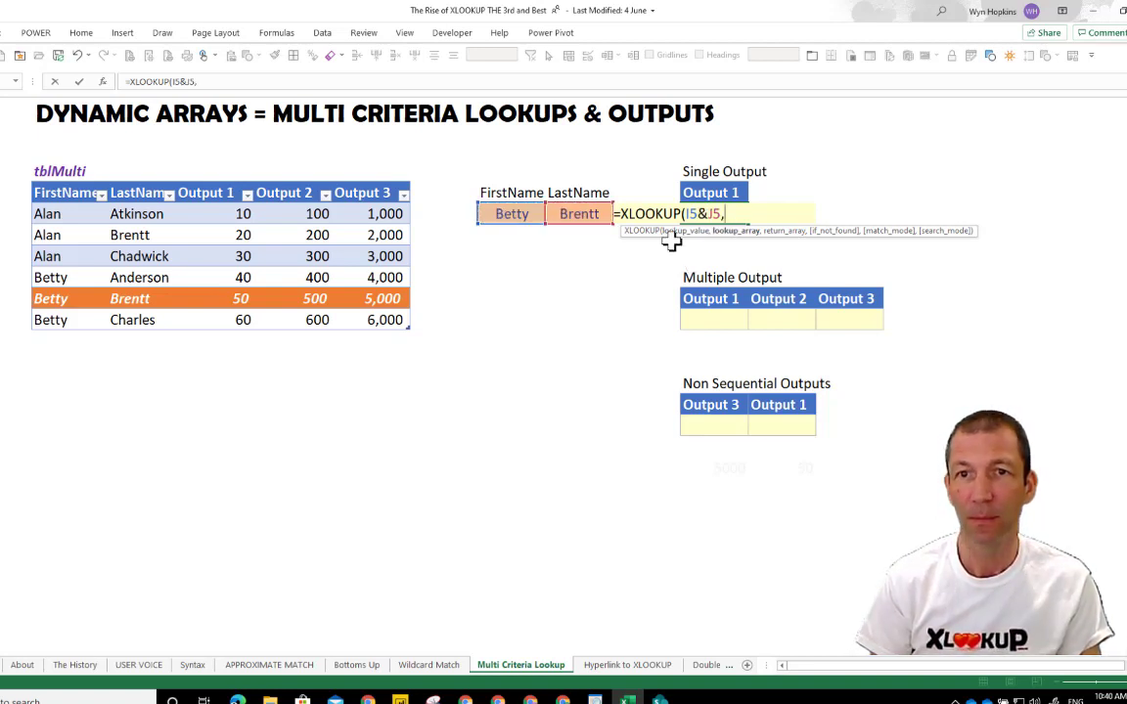
- Complete the Single Output XLOOKUP with lookup array tblMulti[FirstName]&tblMulti[LastName] and return array tblMulti[Output 1]
click(60, 177)
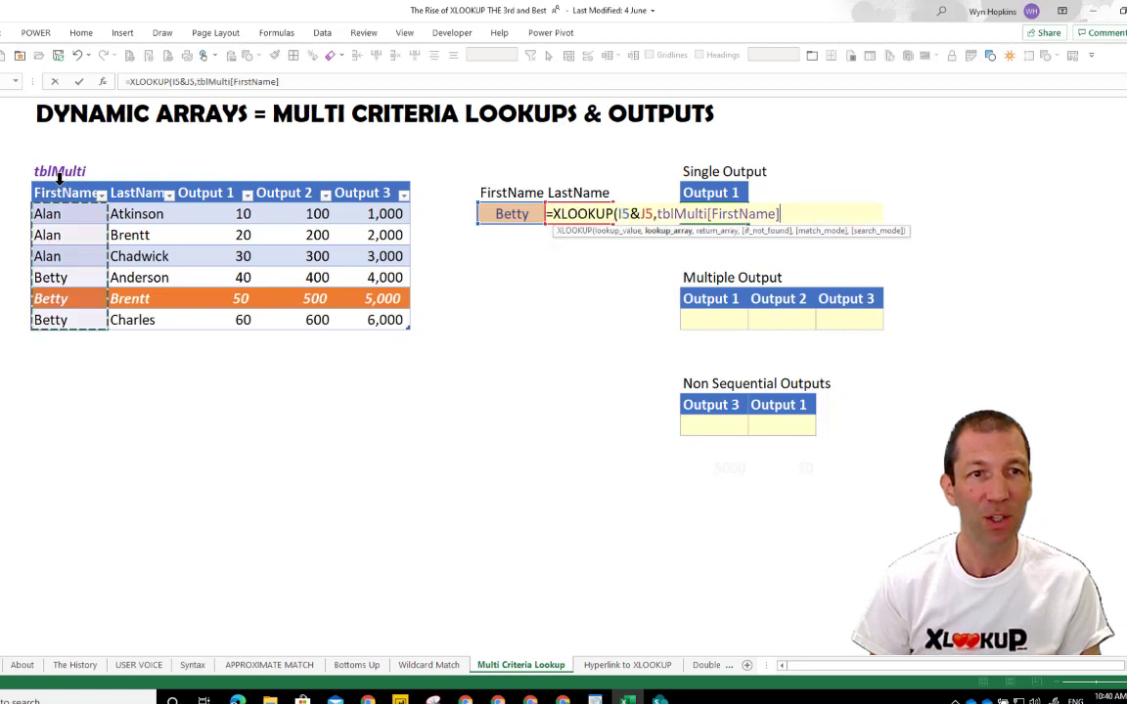
text(&)
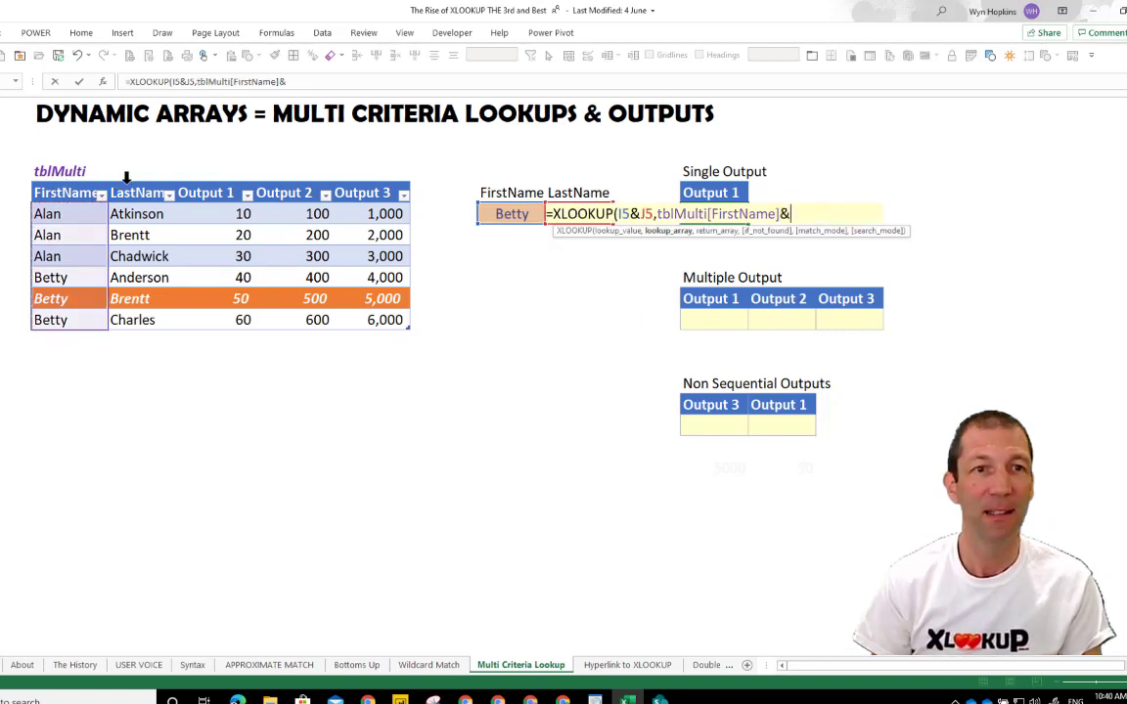
click(124, 176)
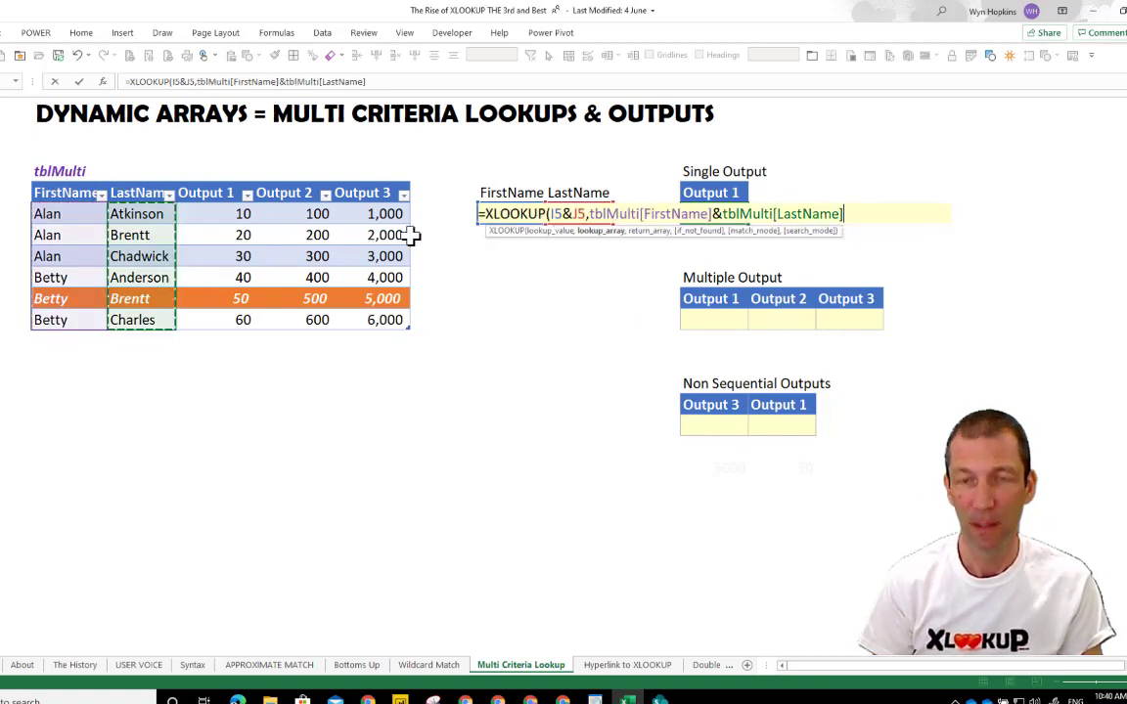
text(,)
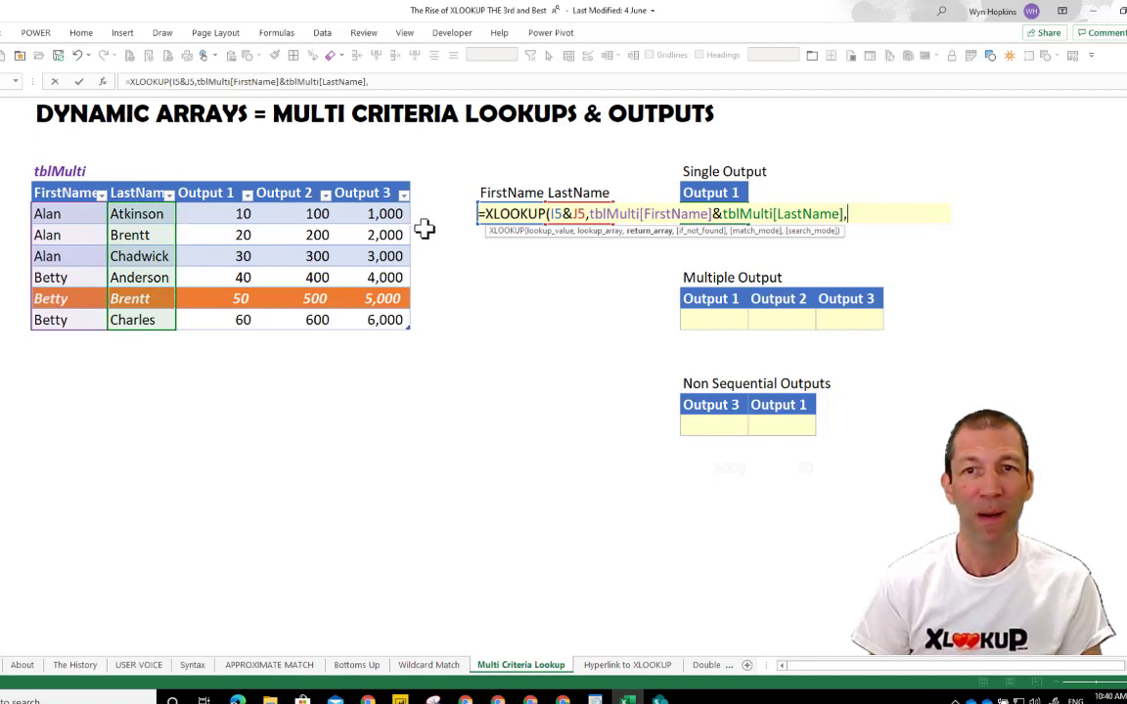
click(201, 178)
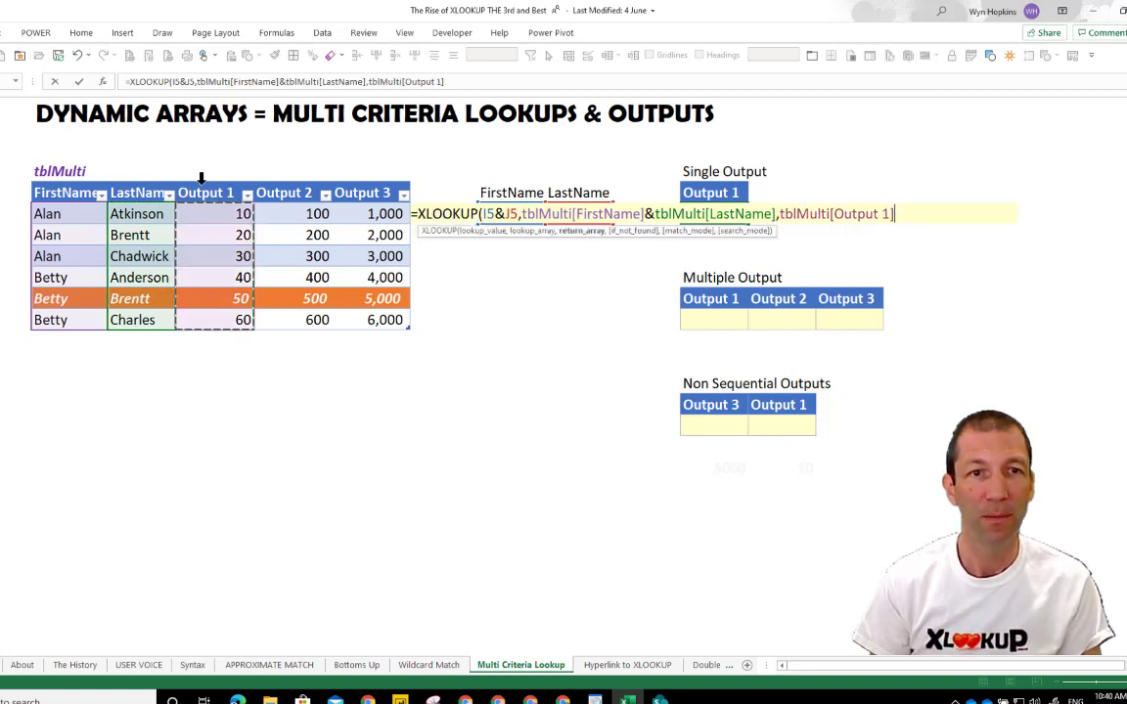
key(Return)
key(Up)
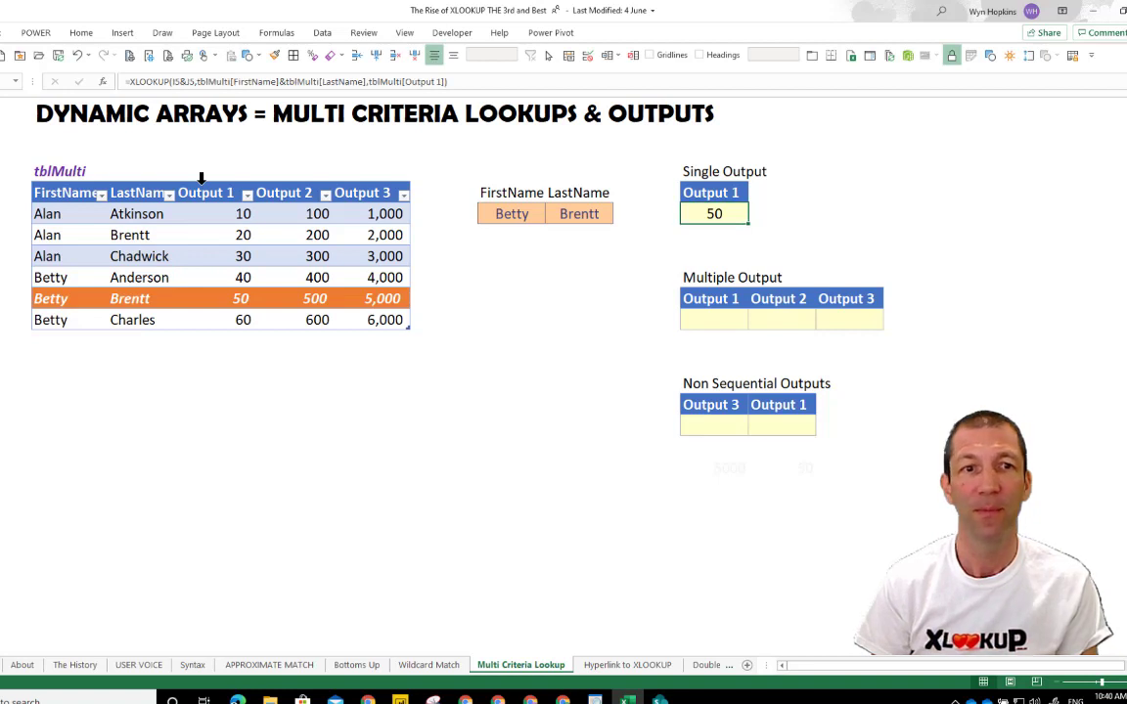
- Start an XLOOKUP formula in the Output 1 cell of the Multiple Output block
click(538, 216)
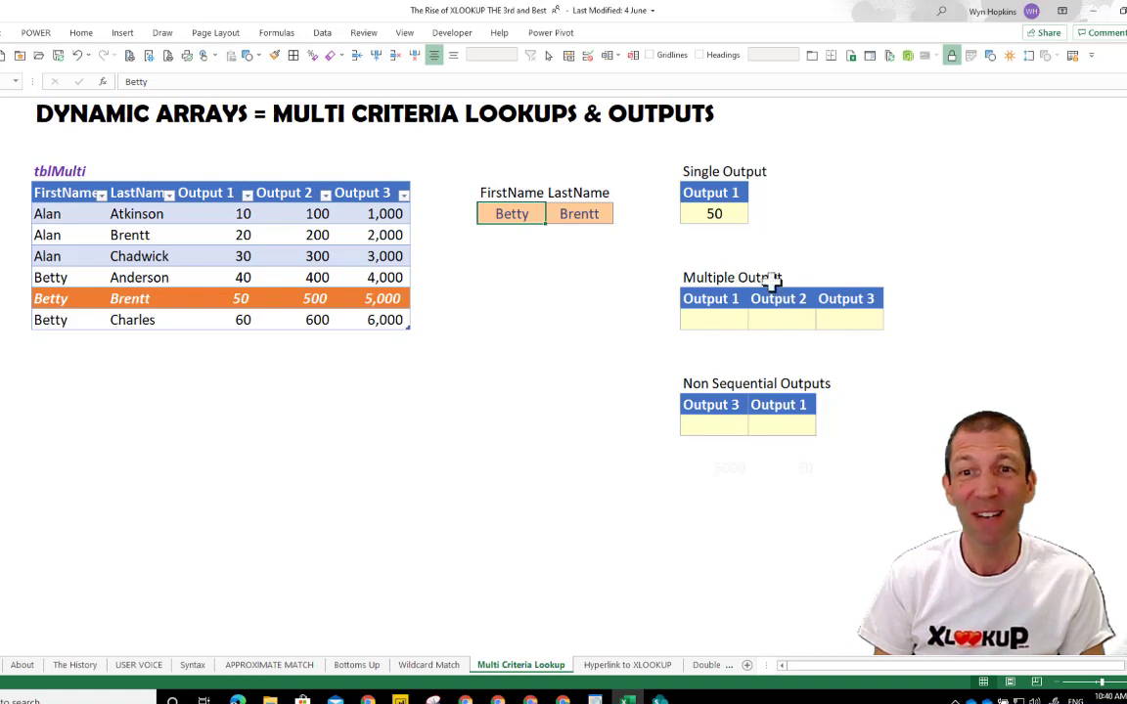
click(716, 318)
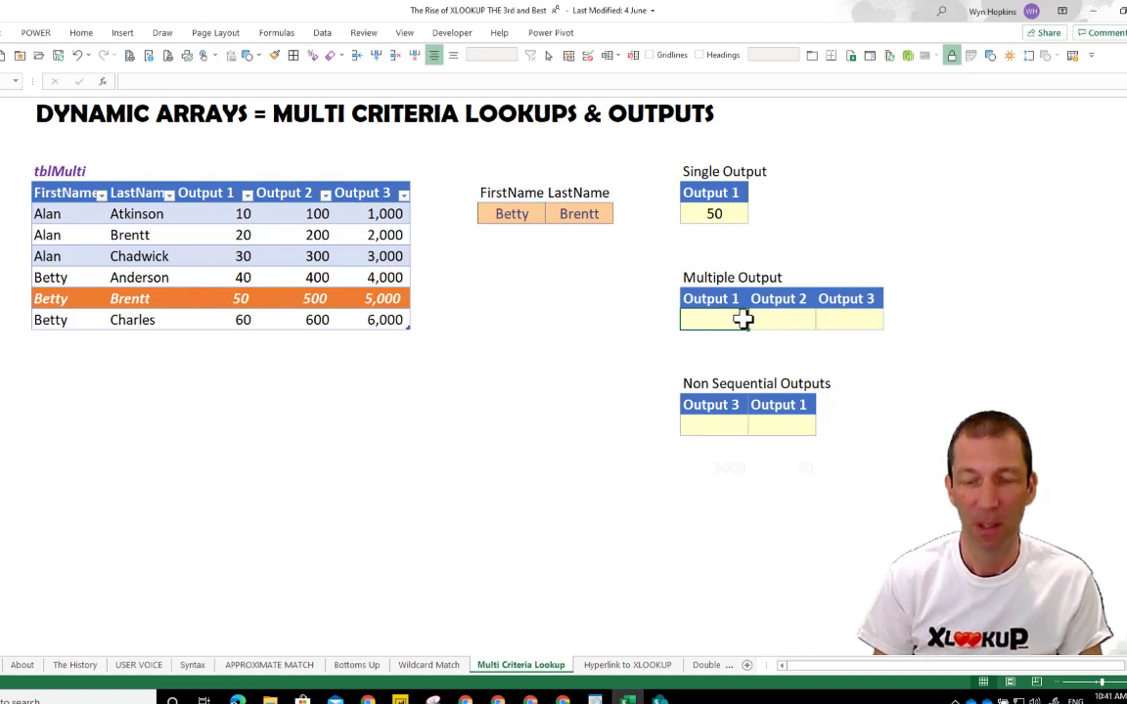
text(=xl)
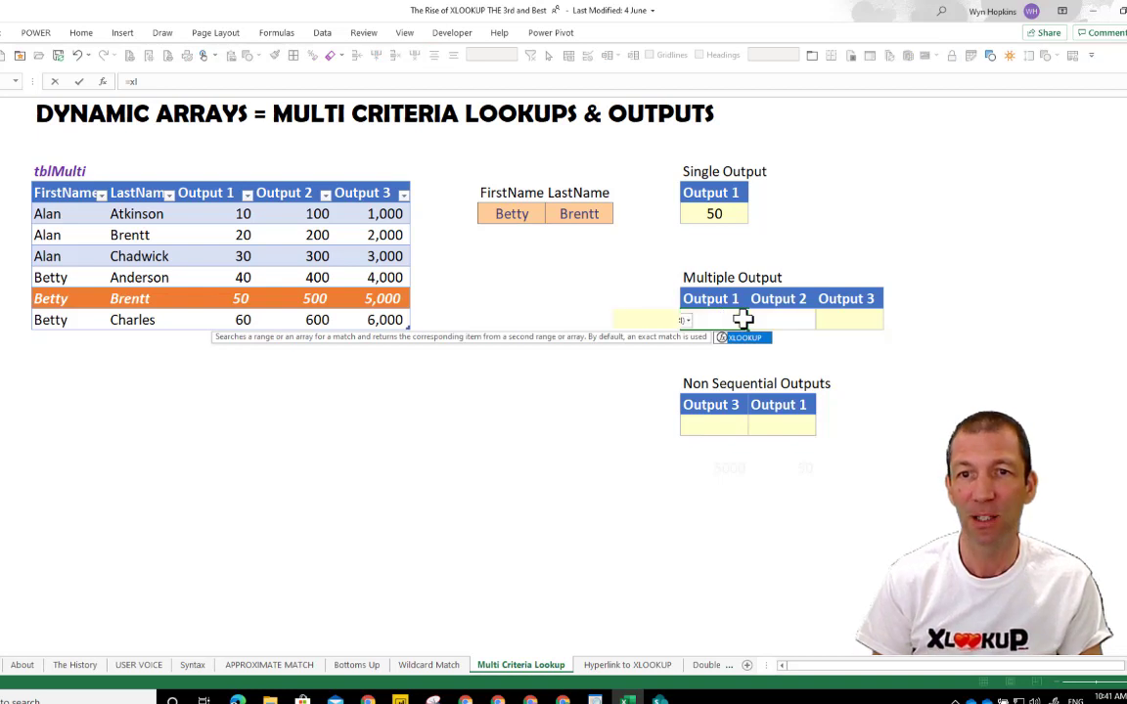
key(Tab)
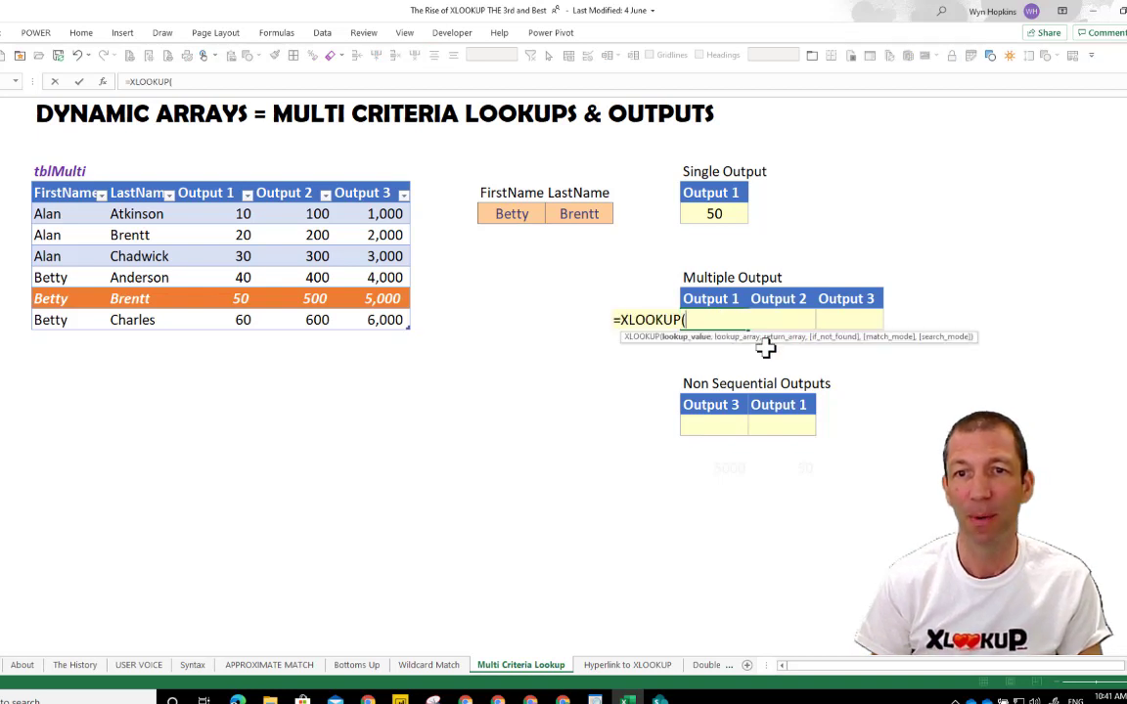
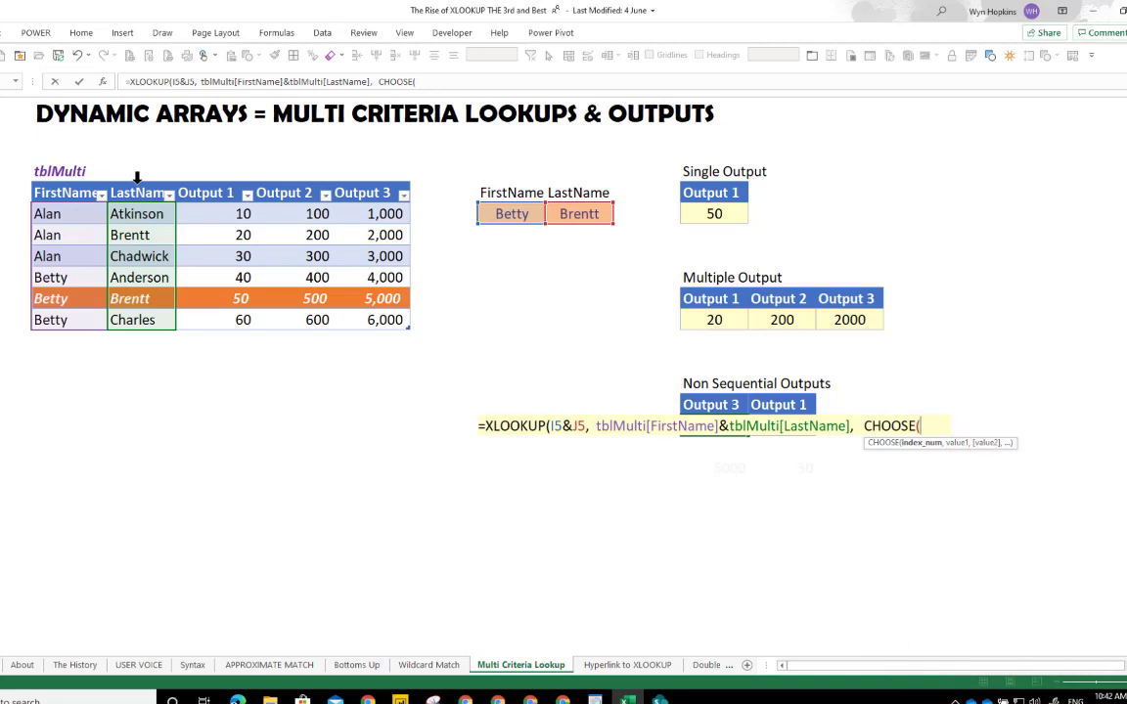
- Complete the Non Sequential Outputs XLOOKUP with CHOOSE({1,2},tblMulti[Output 3],tblMulti[Output 1]) as return array
text(1,2},)
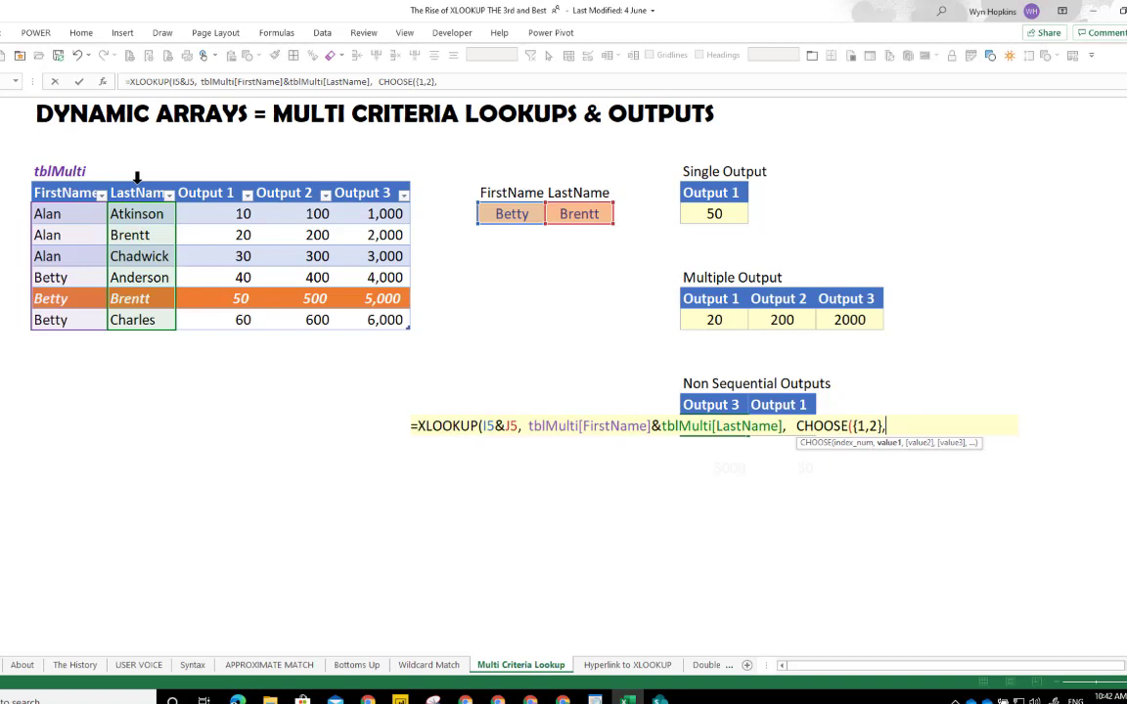
click(374, 179)
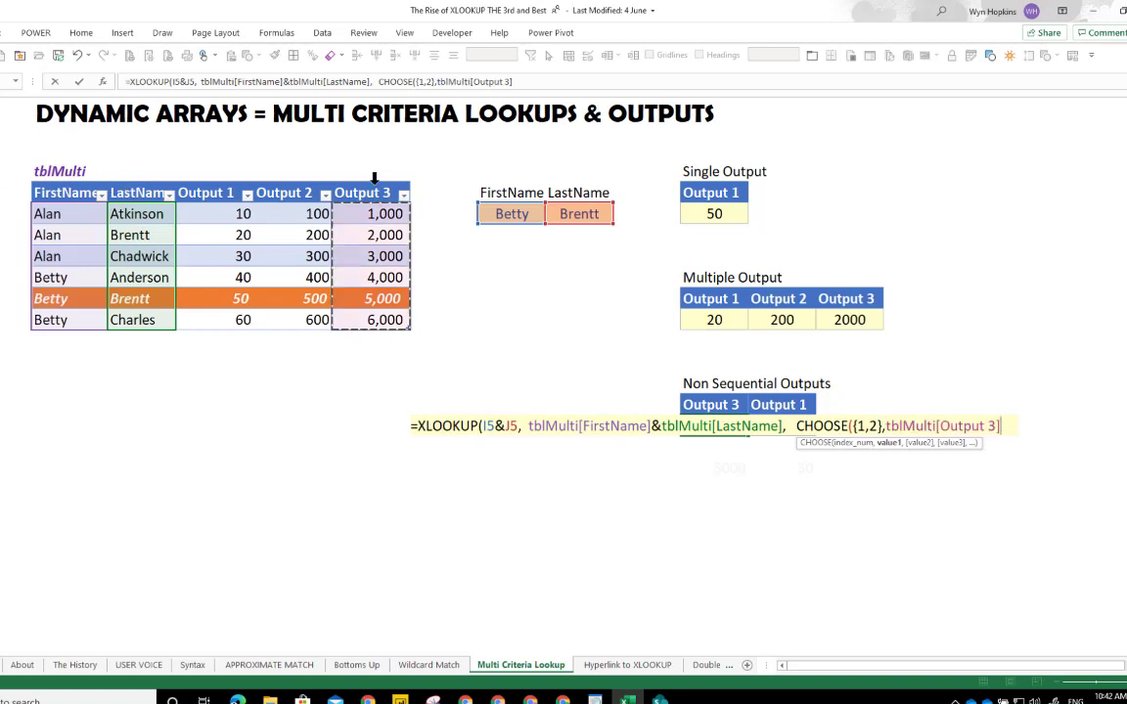
text(,)
click(215, 180)
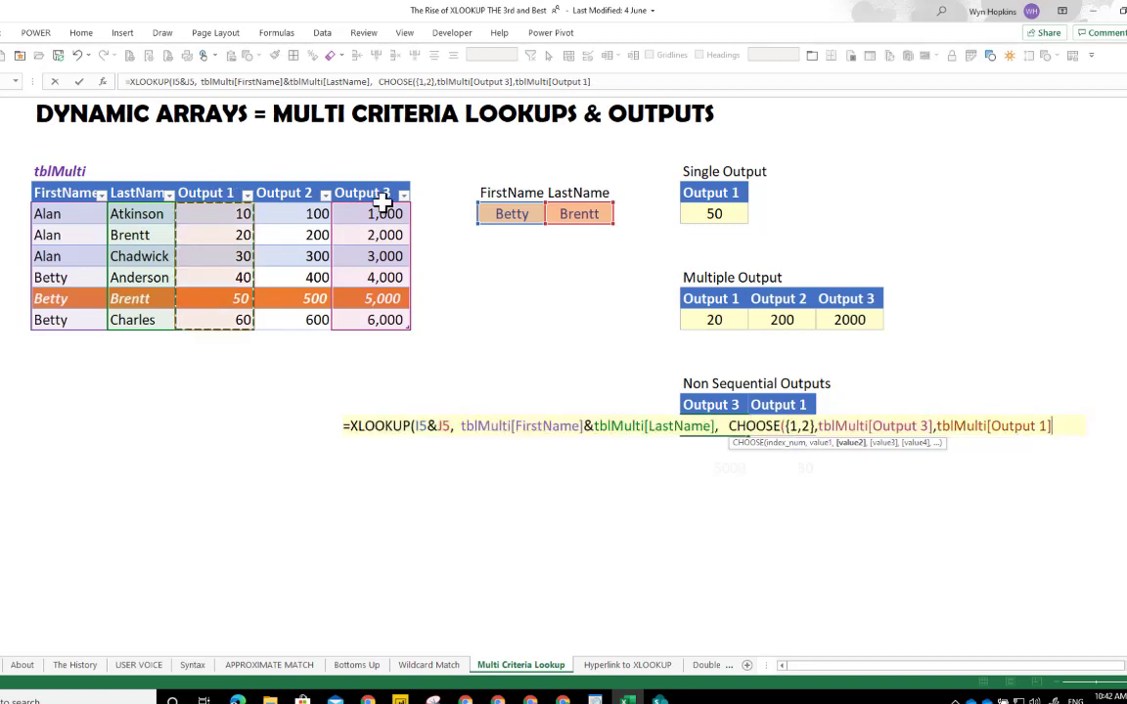
text())
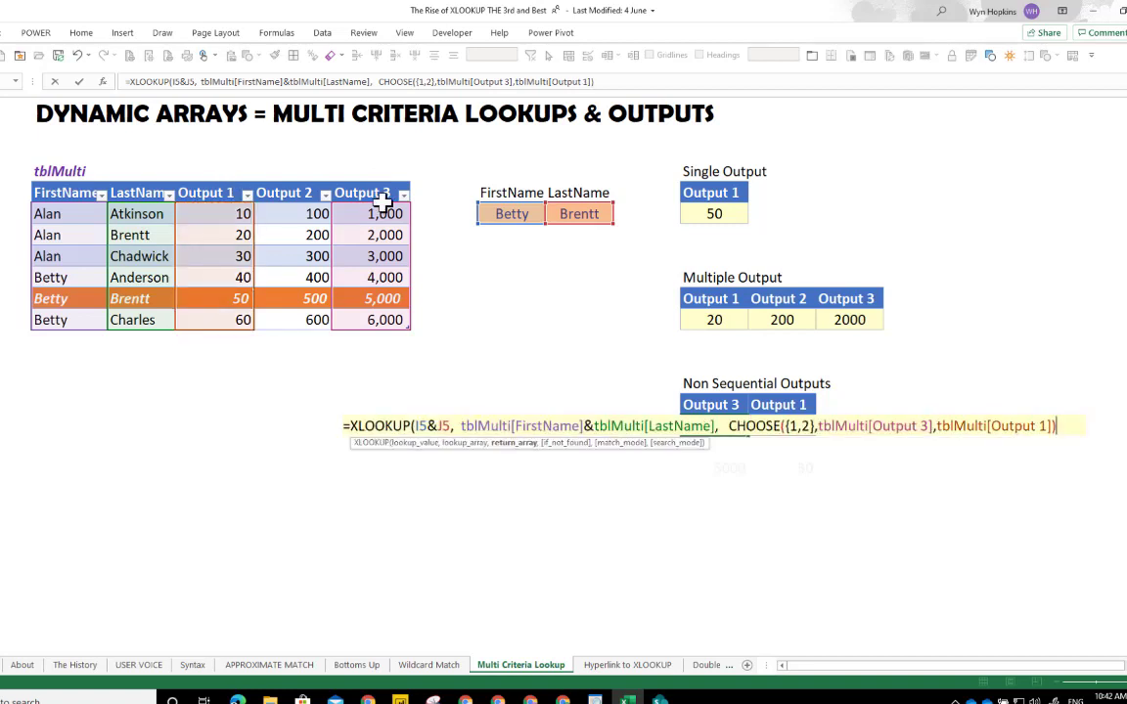
key(Return)
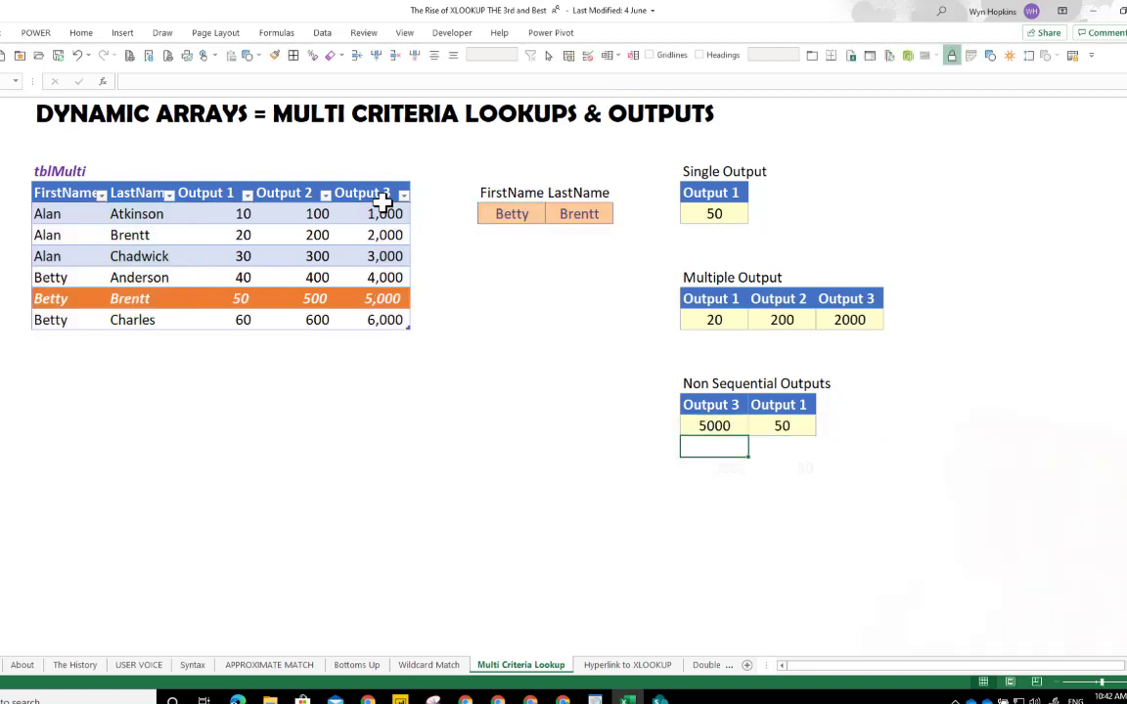
- Compare the highlighted tblMulti row with the Non Sequential Outputs result and inspect its XLOOKUP formula
click(394, 298)
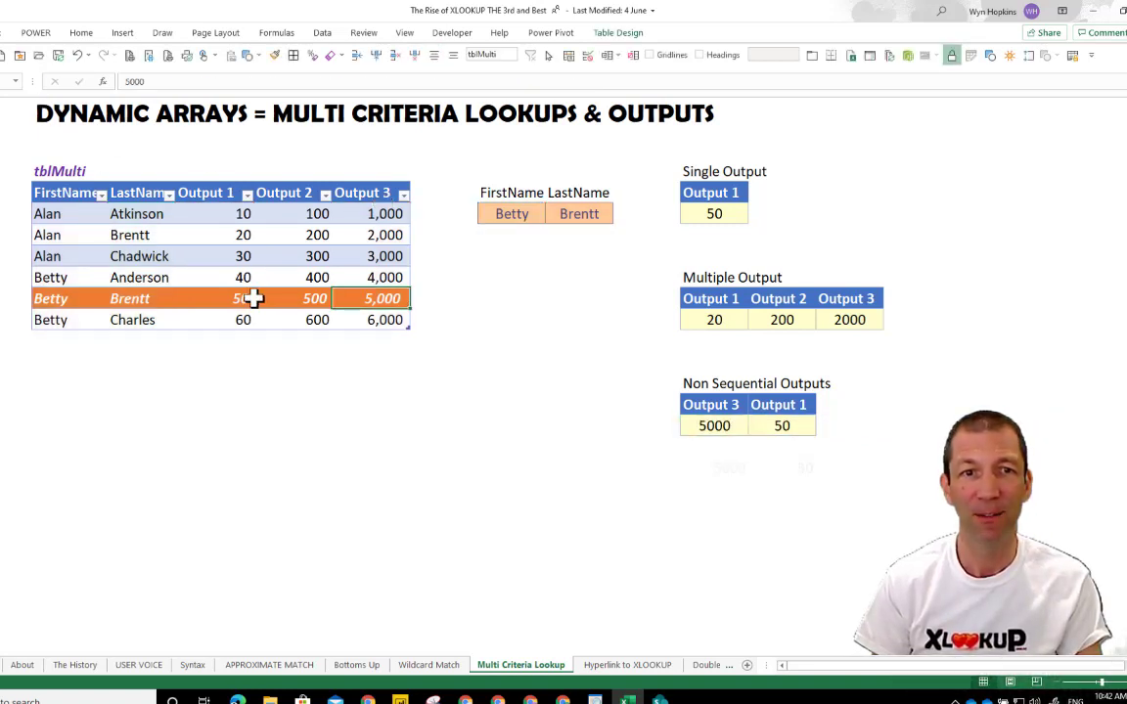
click(724, 425)
click(726, 425)
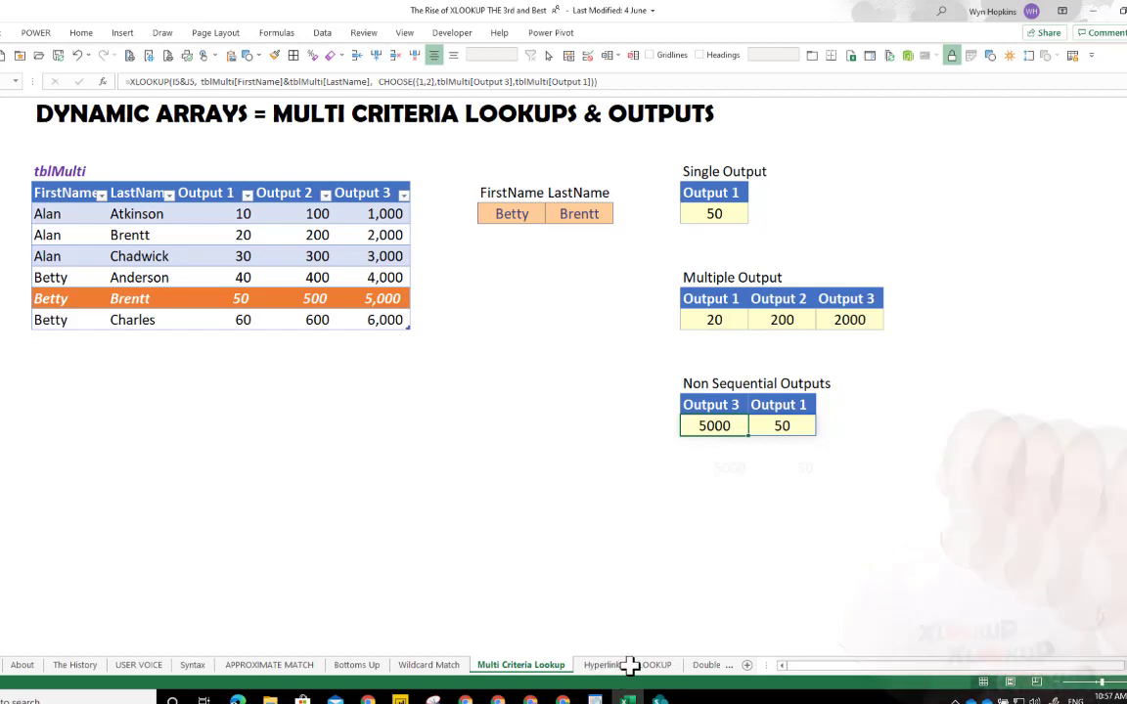
- On the Hyperlink to XLOOKUP sheet, examine the Australia rows in tblRWC down to the team's last game date
click(629, 665)
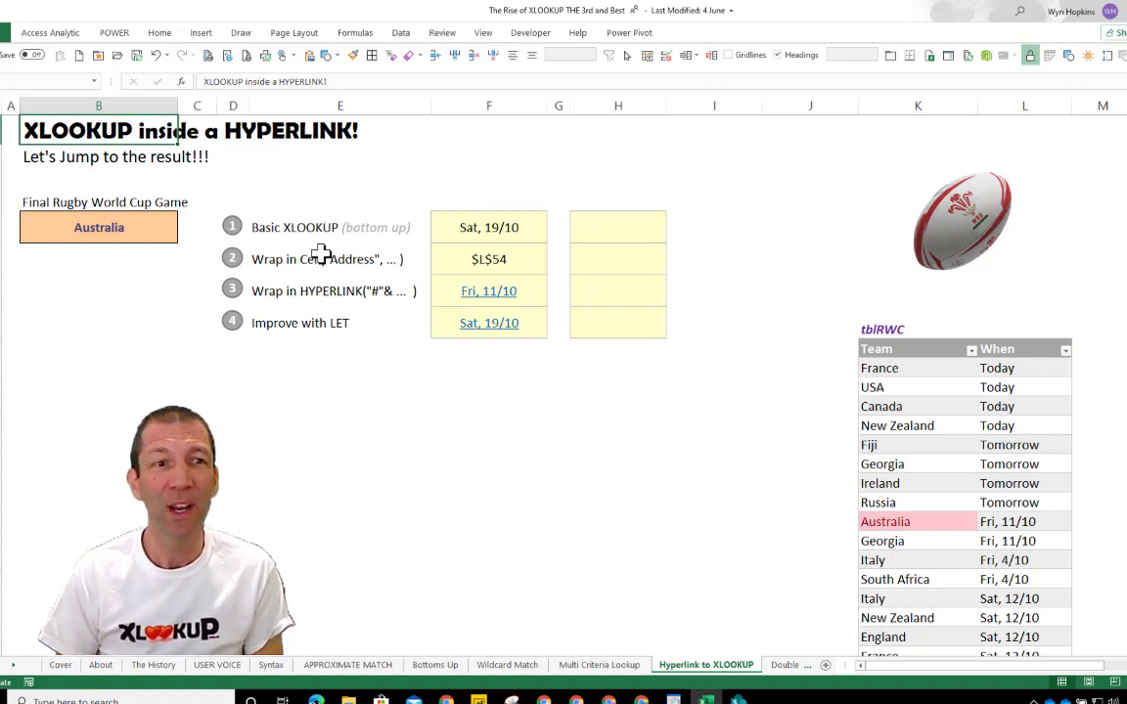
click(928, 386)
scroll(934, 384, down, 1)
scroll(940, 384, down, 4)
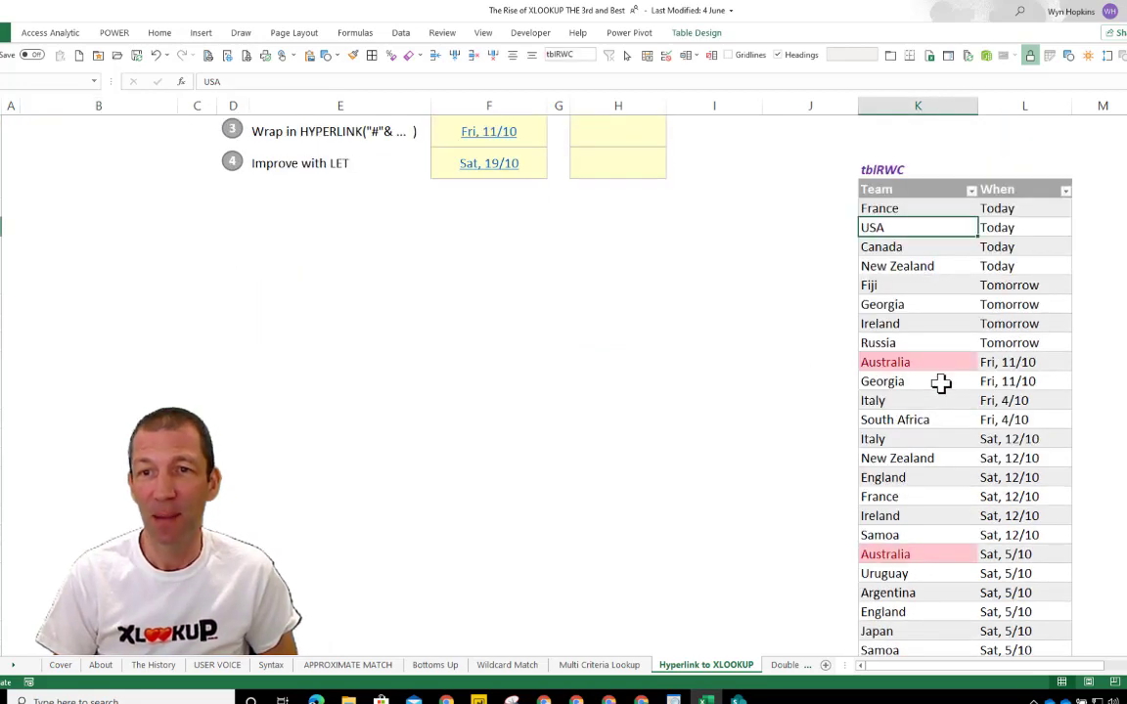
scroll(940, 385, down, 4)
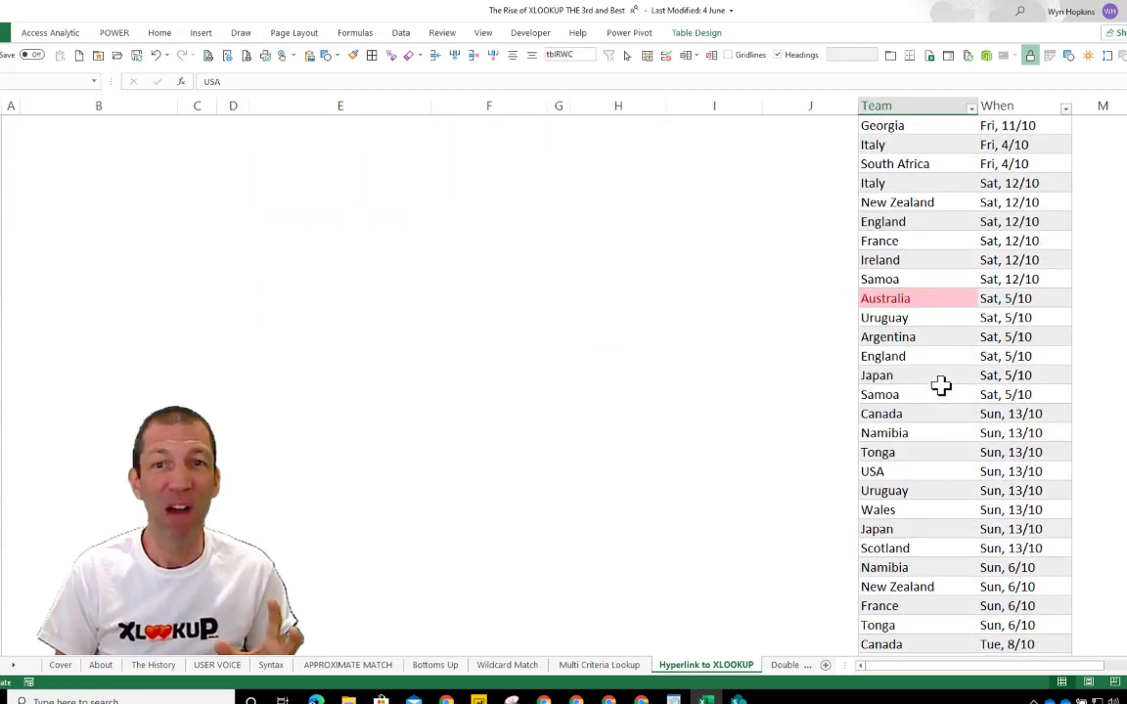
scroll(940, 387, down, 6)
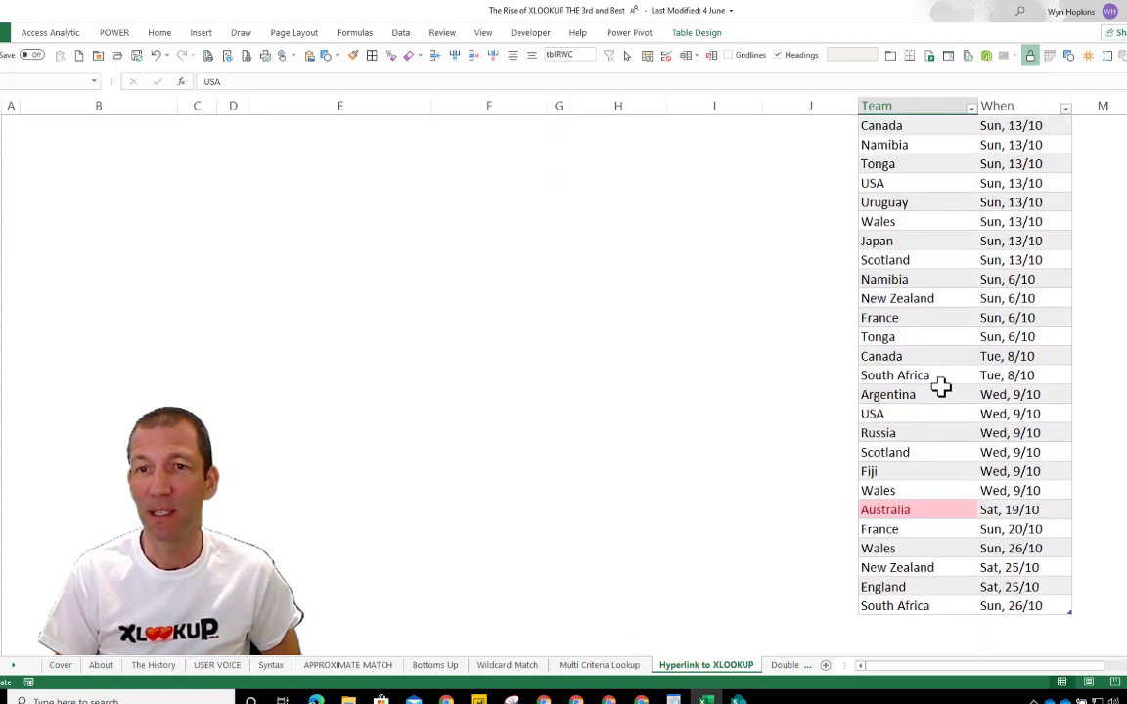
click(995, 336)
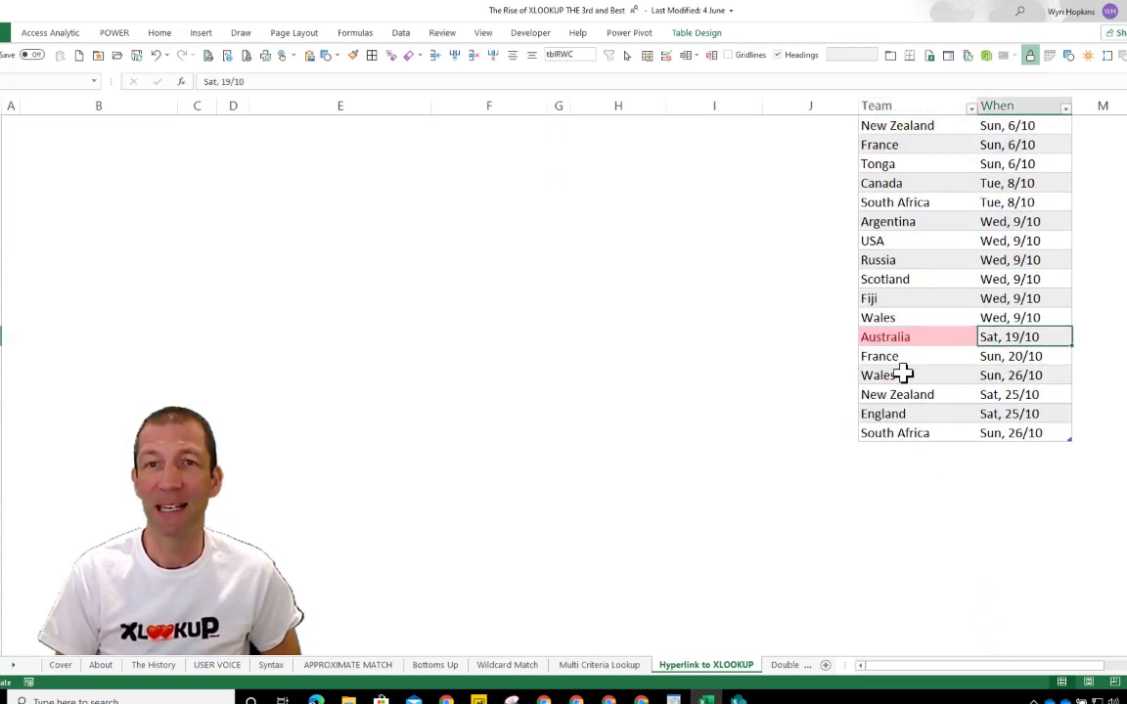
scroll(908, 375, up, 4)
scroll(908, 376, up, 13)
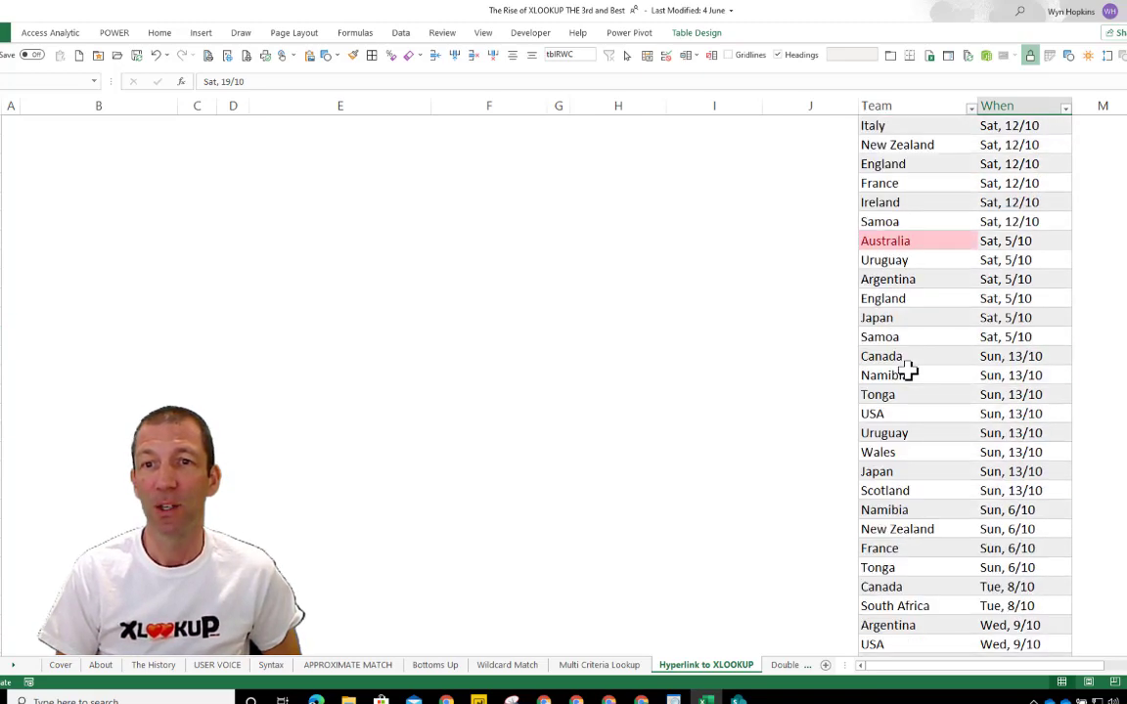
- In H5, the empty Basic XLOOKUP cell, start an XLOOKUP with B5 as lookup value, tblRWC[Team] as lookup array and tblRWC[When] as return array
click(610, 250)
click(614, 232)
text(=XLOOKUP()
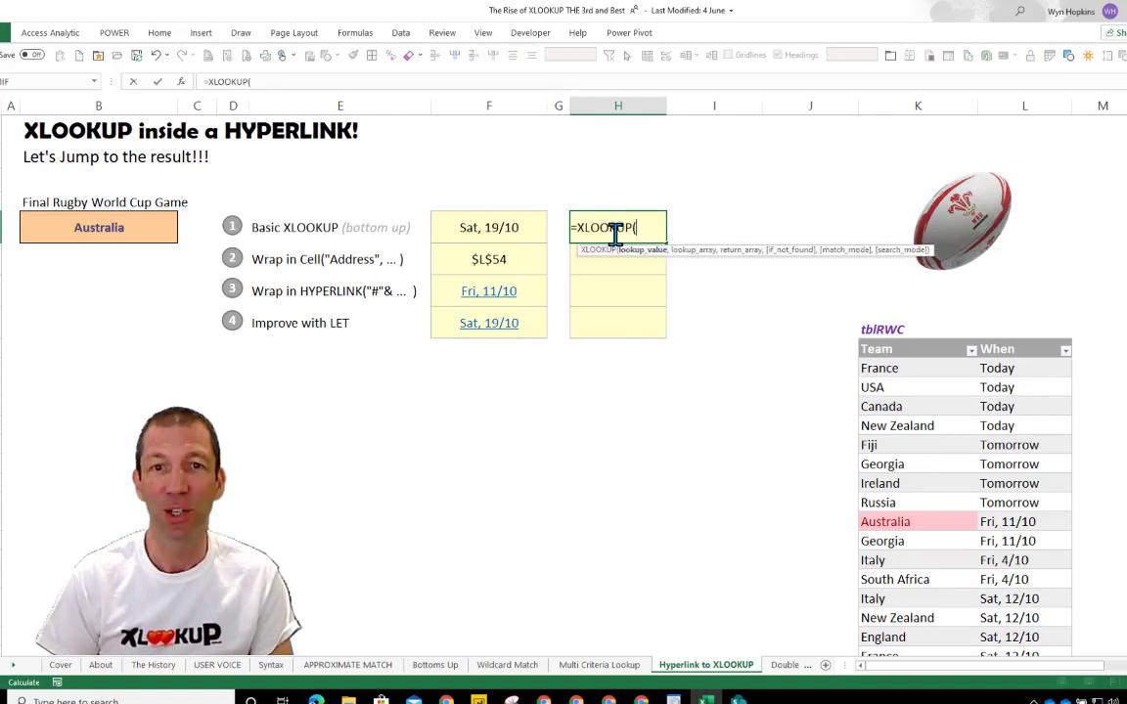
click(65, 225)
text(,)
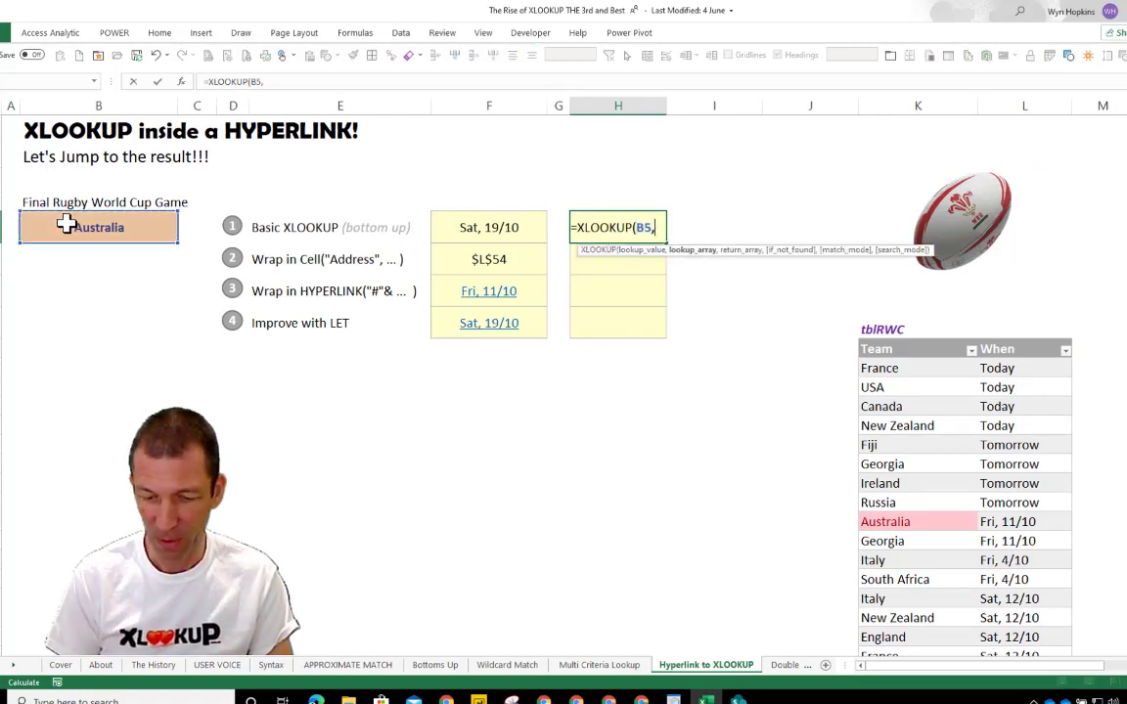
click(915, 333)
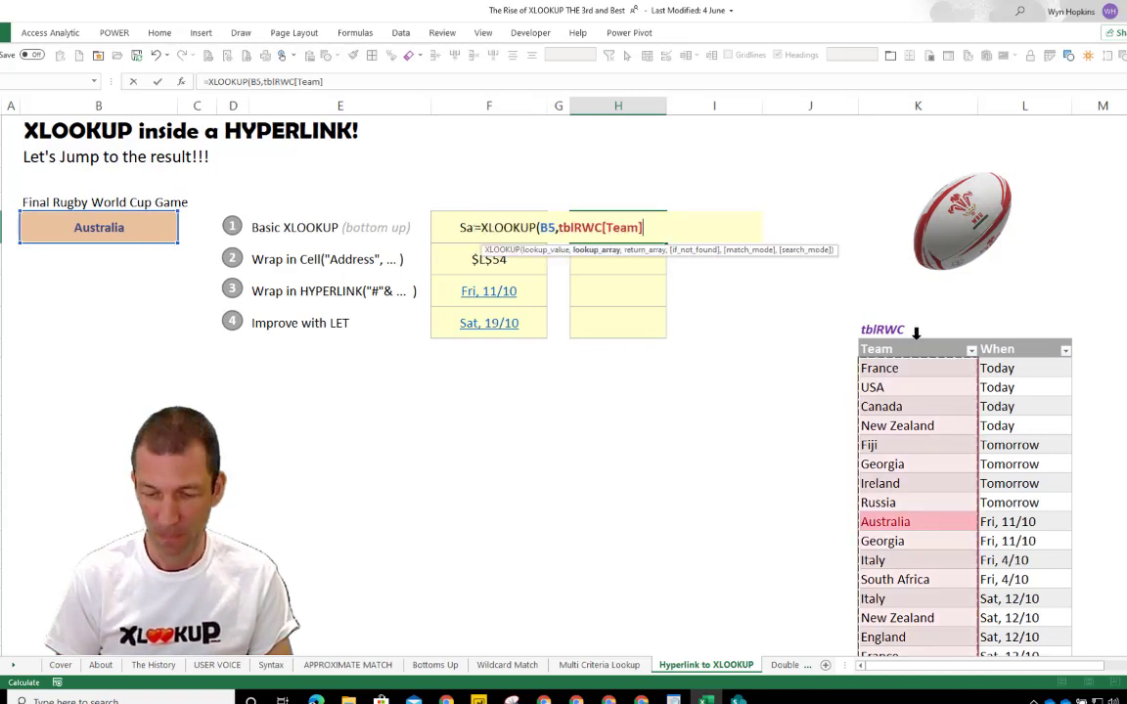
text(,)
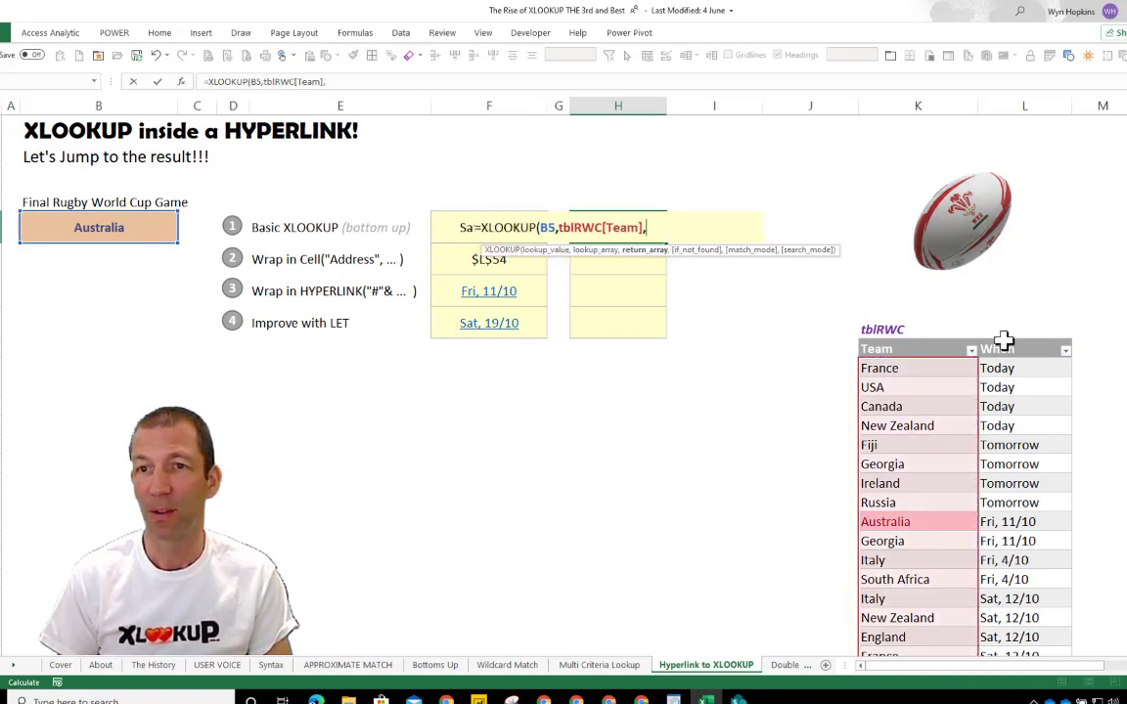
click(1003, 338)
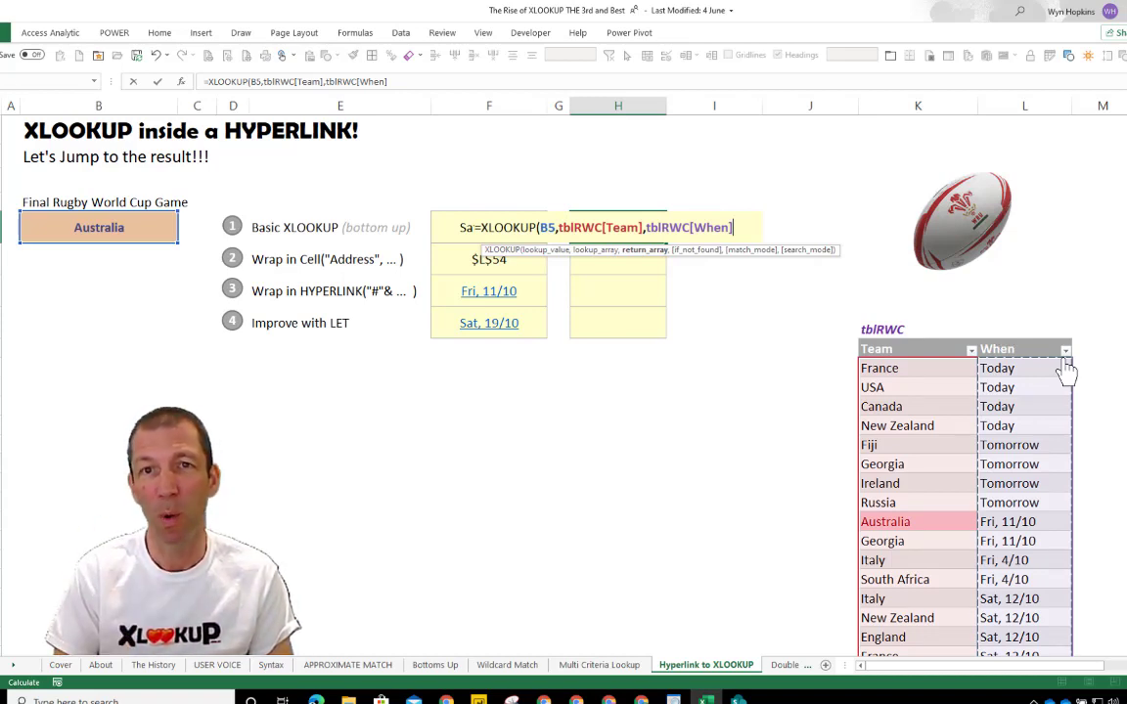
- Complete the Basic XLOOKUP formula with "Not Found" as if_not_found, the default match mode and search mode -1 (last-to-first)
text(,)
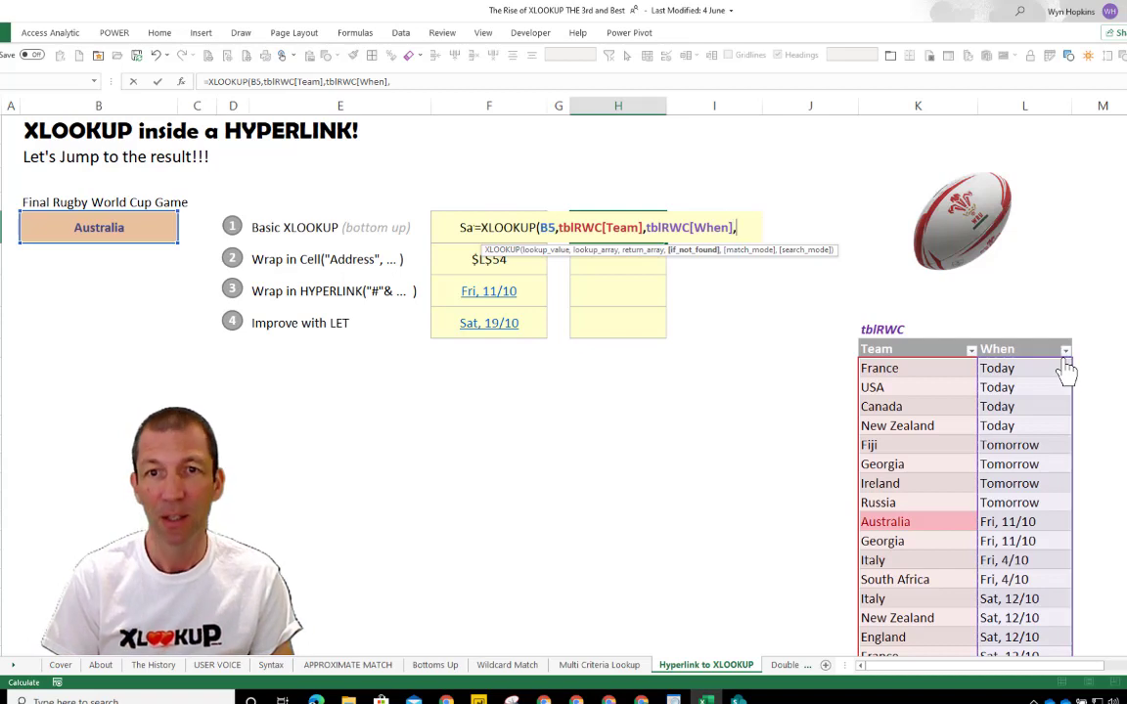
text(")
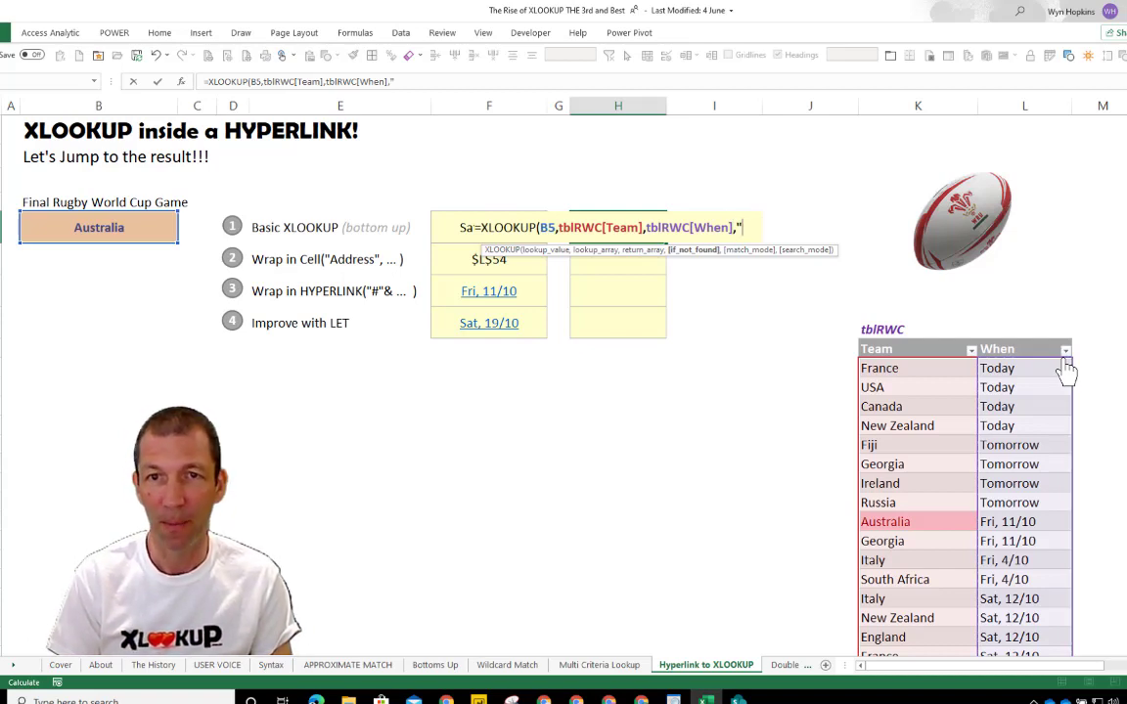
text(Not Fou)
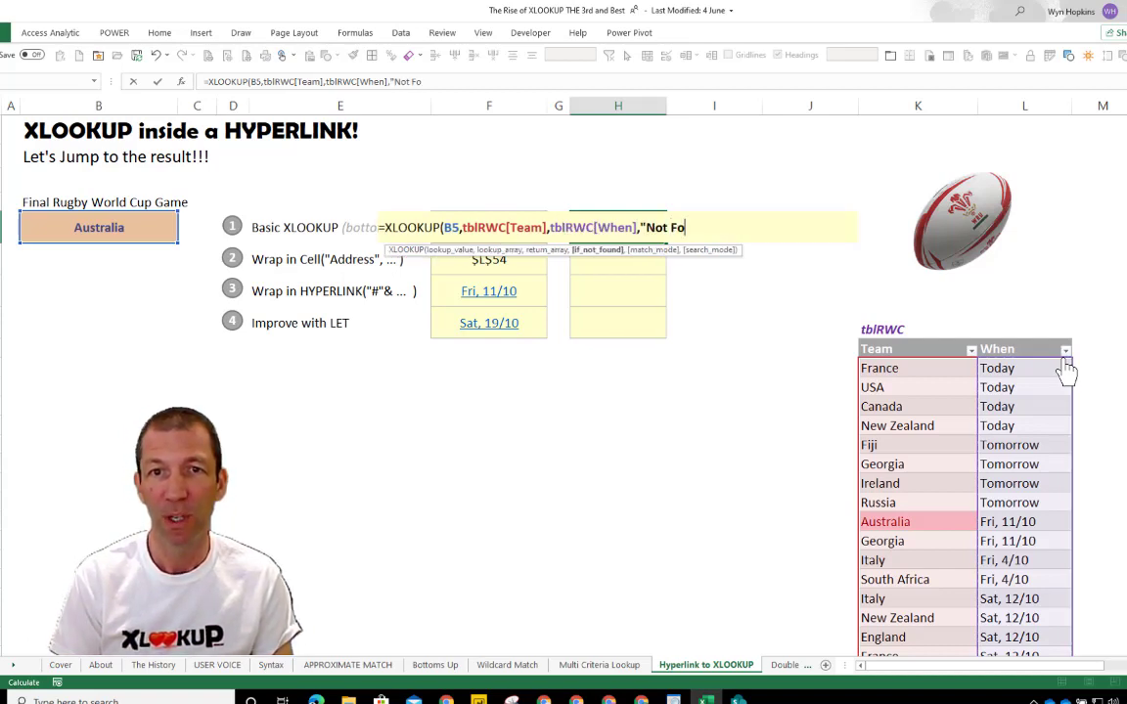
text(nd",)
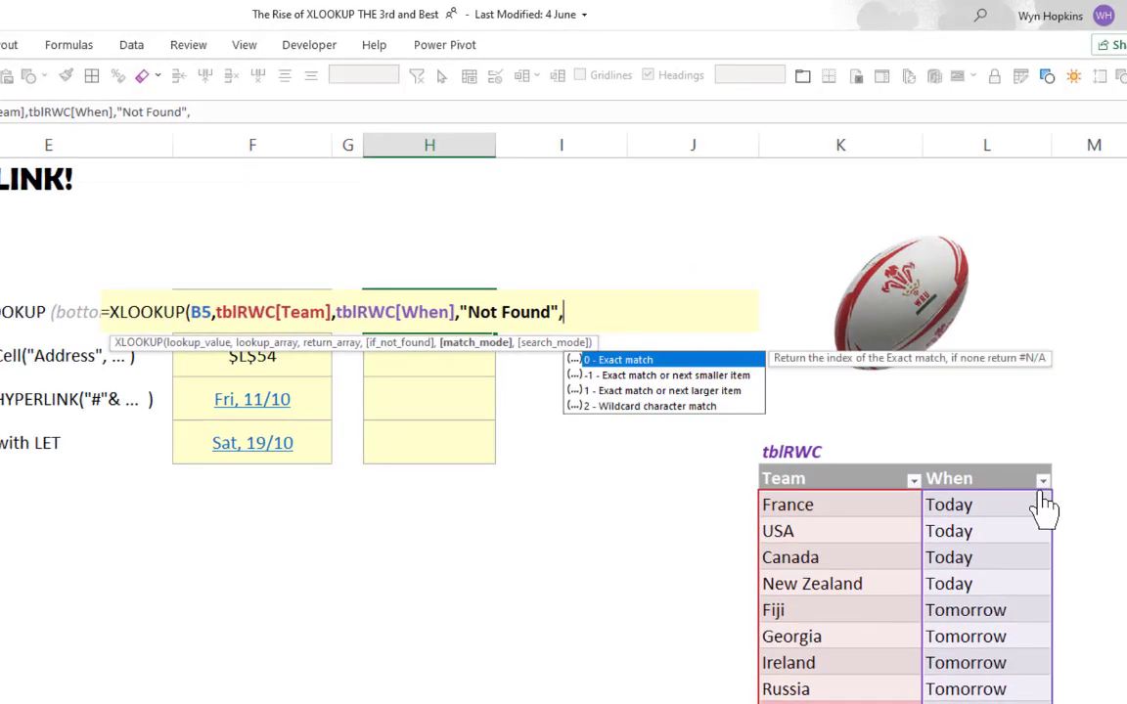
text(,)
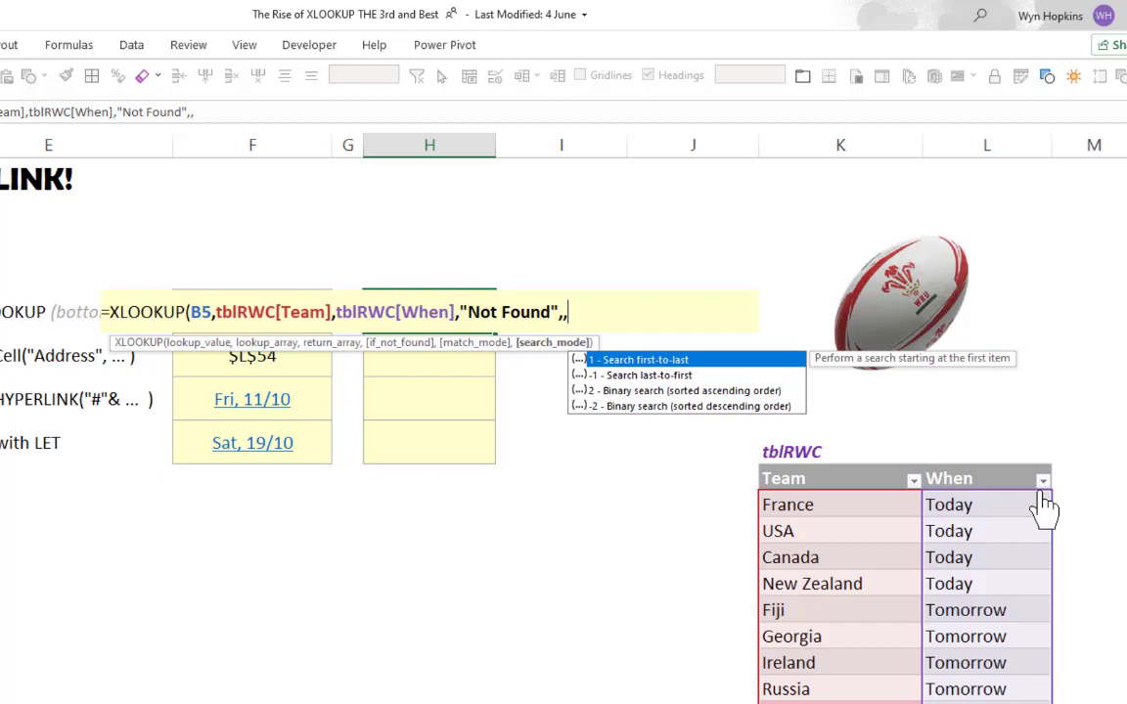
key(Down)
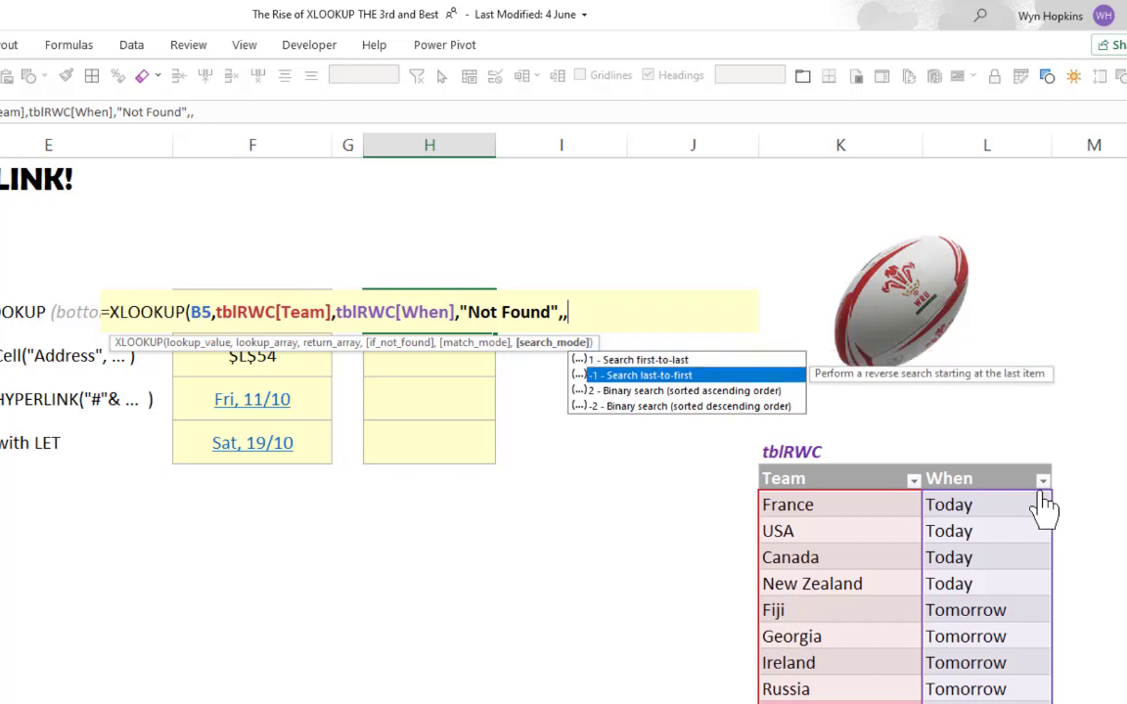
key(Tab)
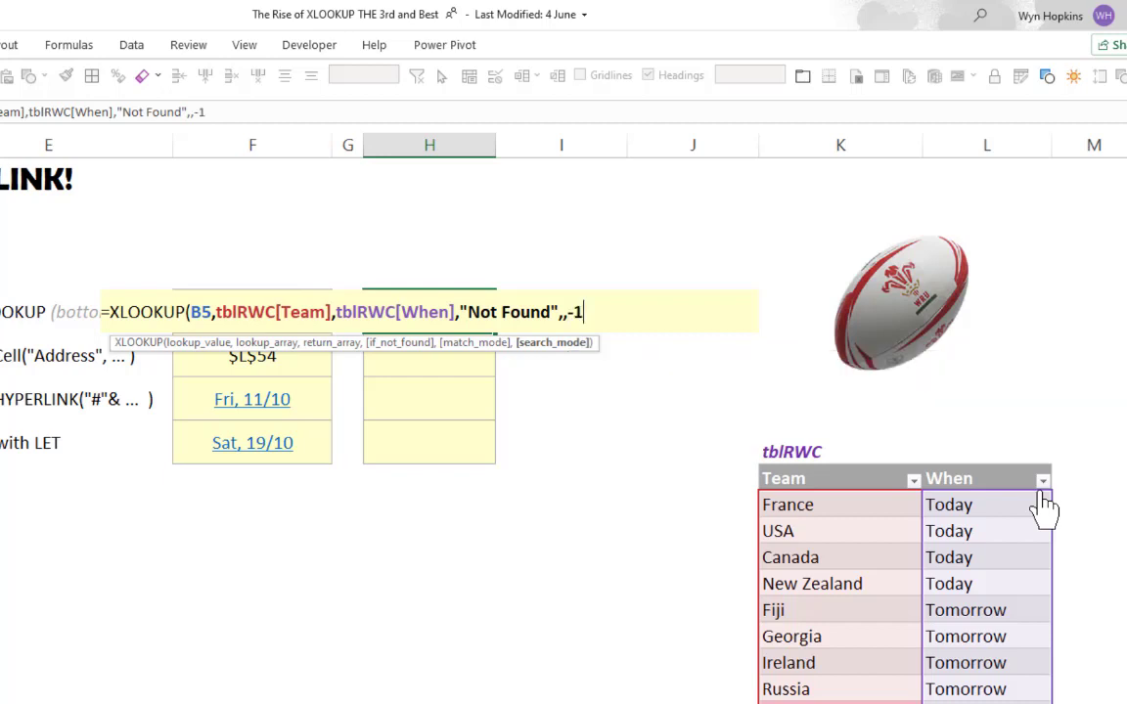
text())
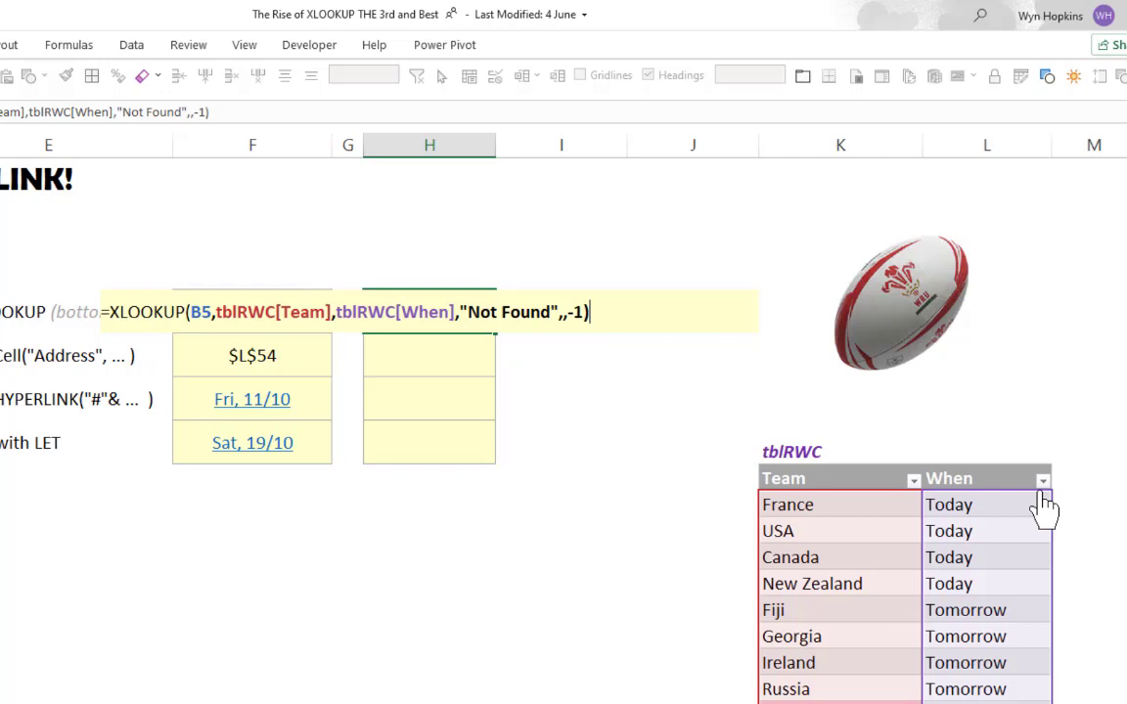
key(Return)
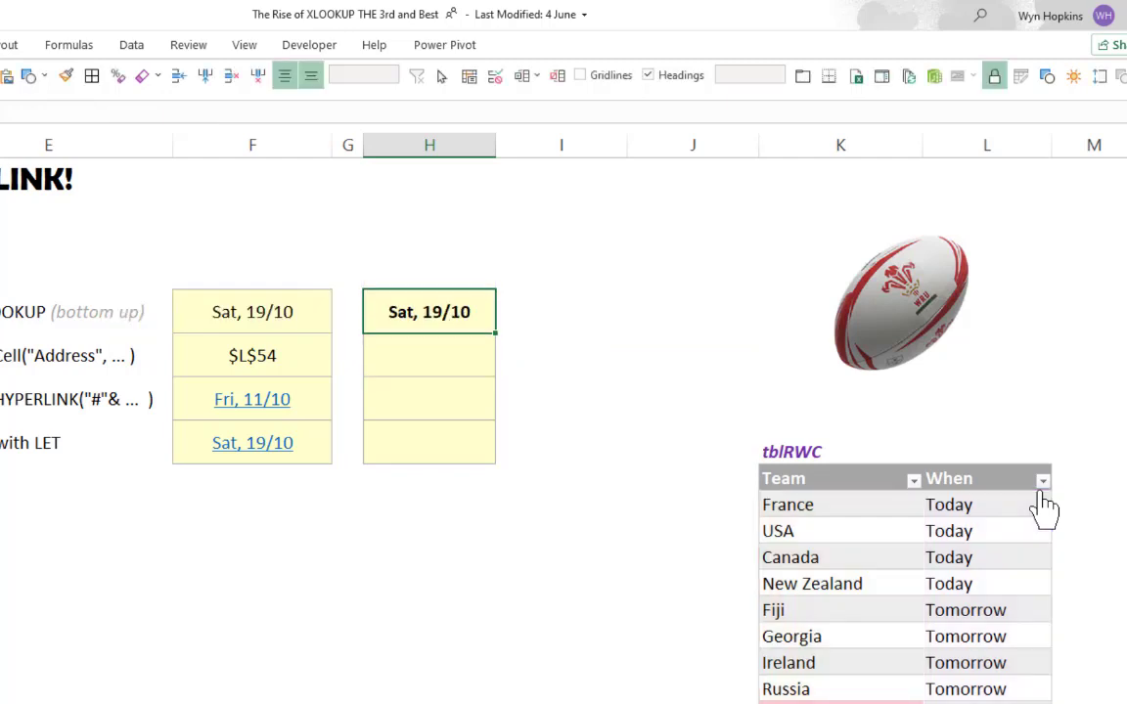
- Copy the full XLOOKUP formula text from H5 into the empty Wrap in Cell cell below it, H6
key(Up)
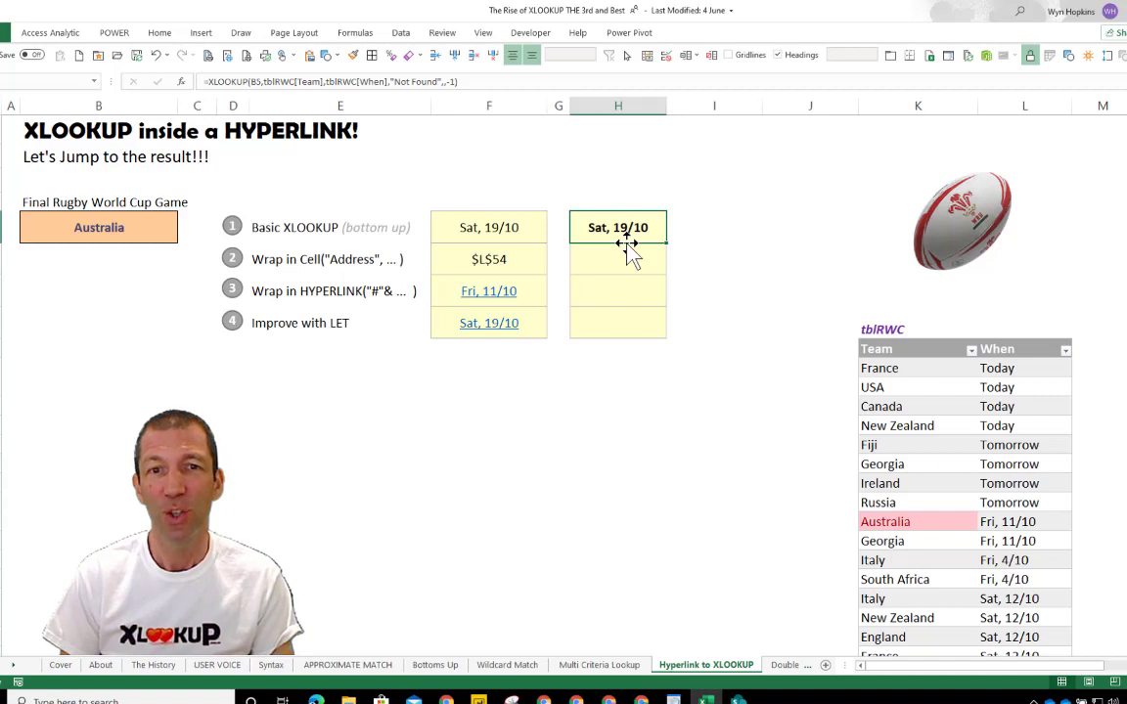
key(F2)
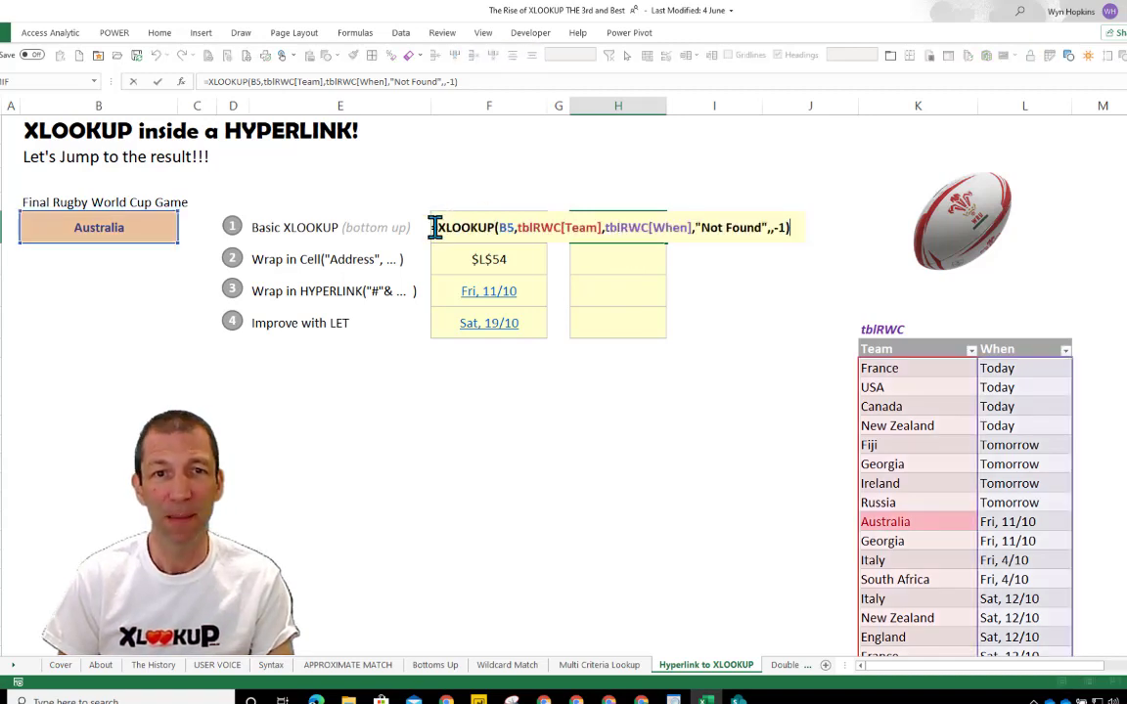
drag(435, 226, 812, 231)
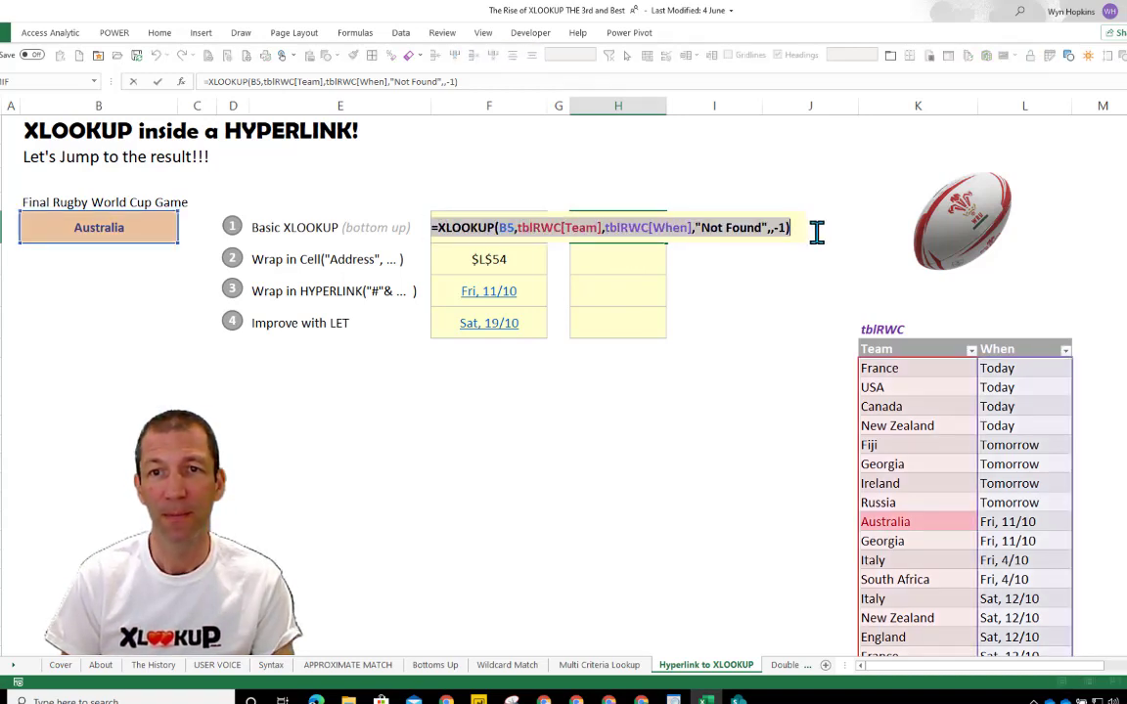
key(Return)
double_click(640, 259)
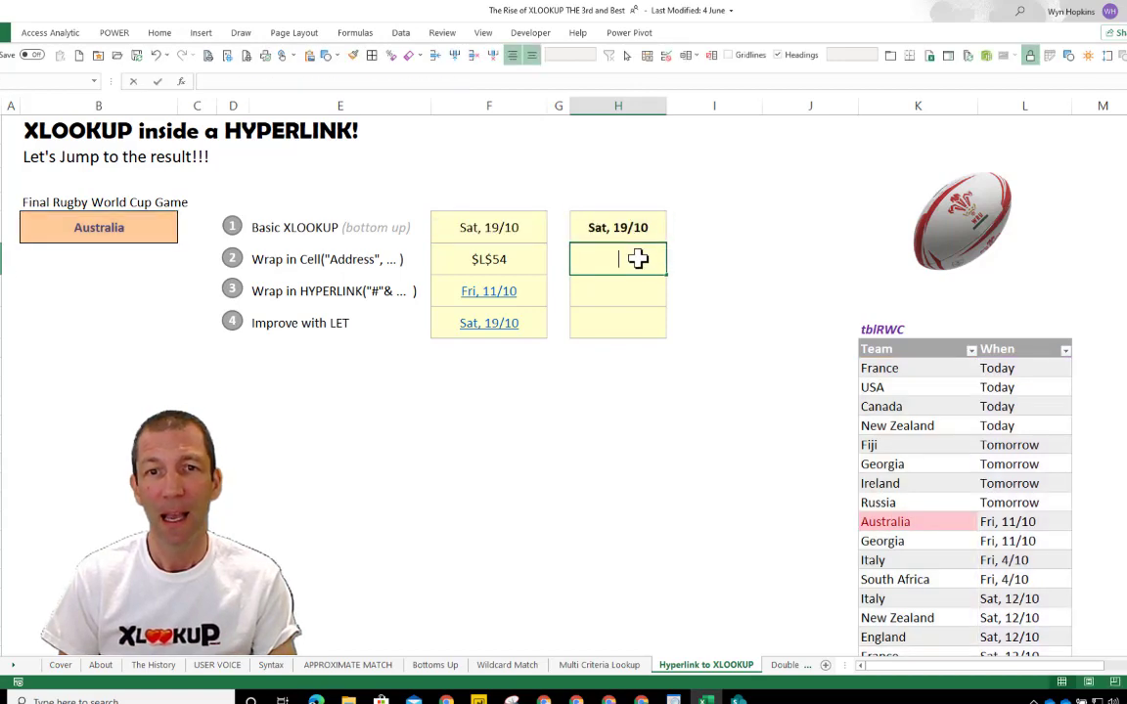
key(ctrl+v)
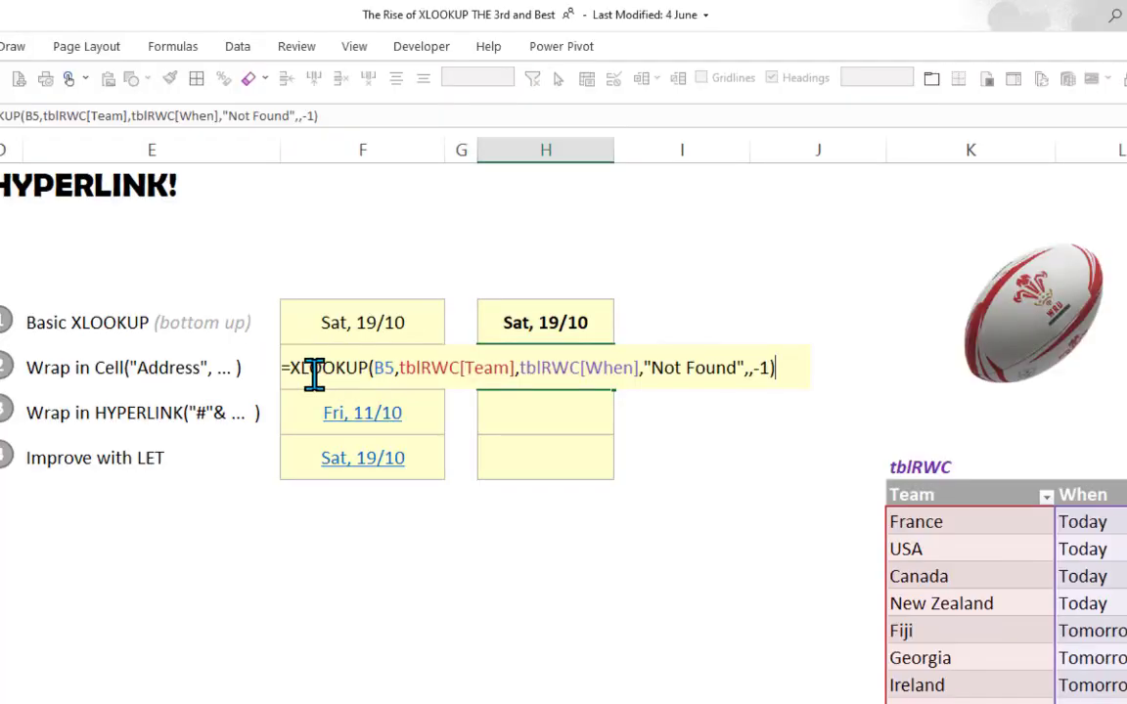
- Wrap the XLOOKUP in H6 in a CELL function with "address" as info type and commit the formula
click(292, 367)
text(Cell)
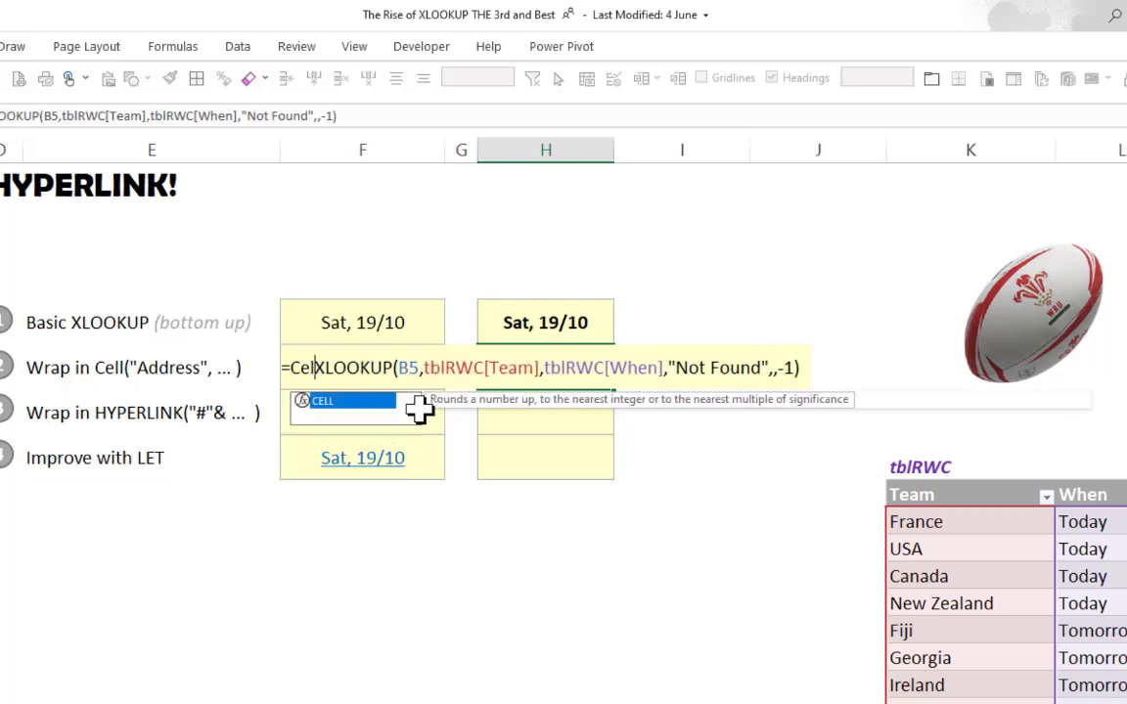
text())
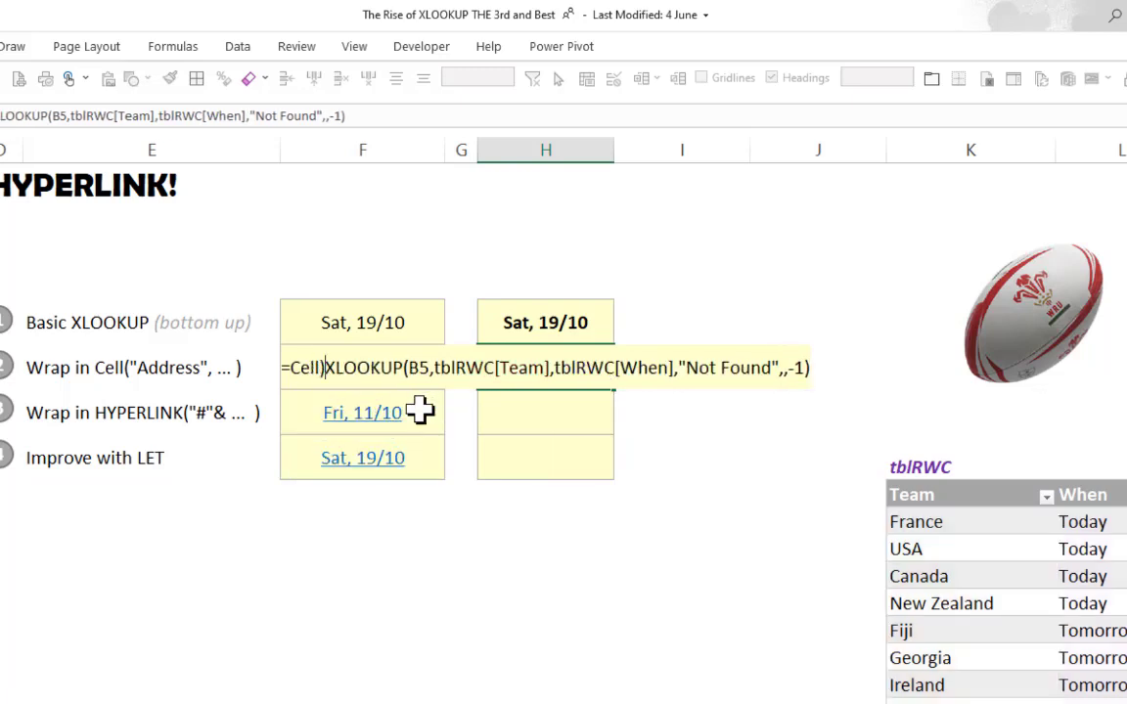
key(BackSpace)
text(()
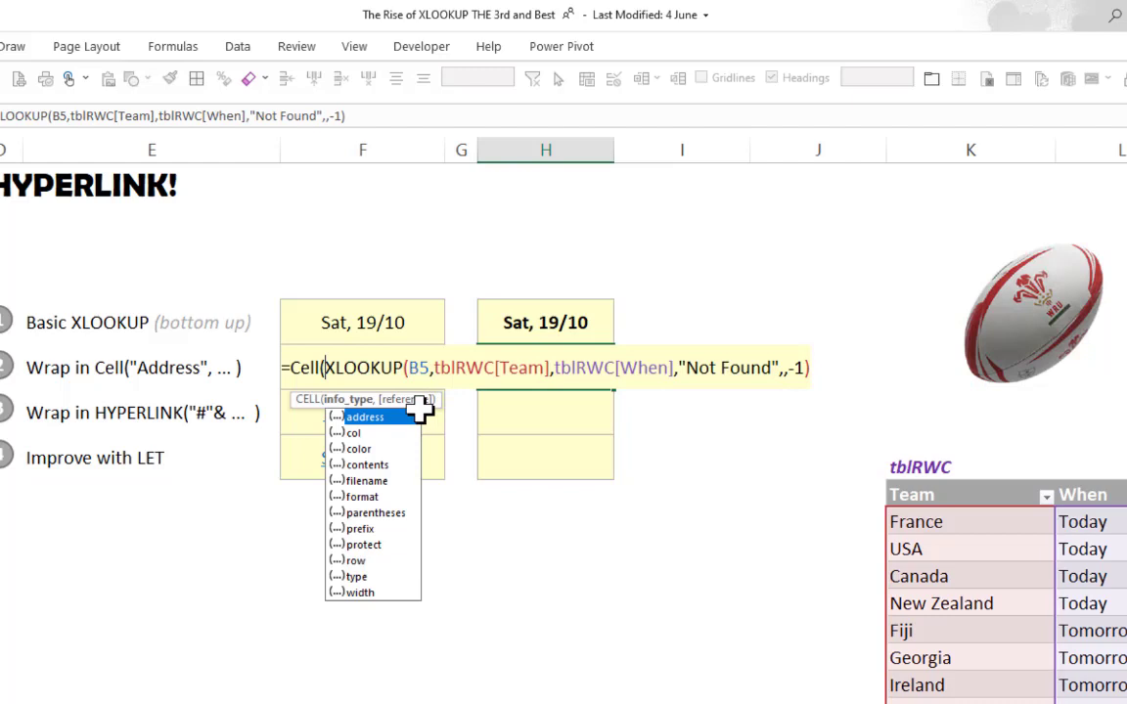
double_click(390, 416)
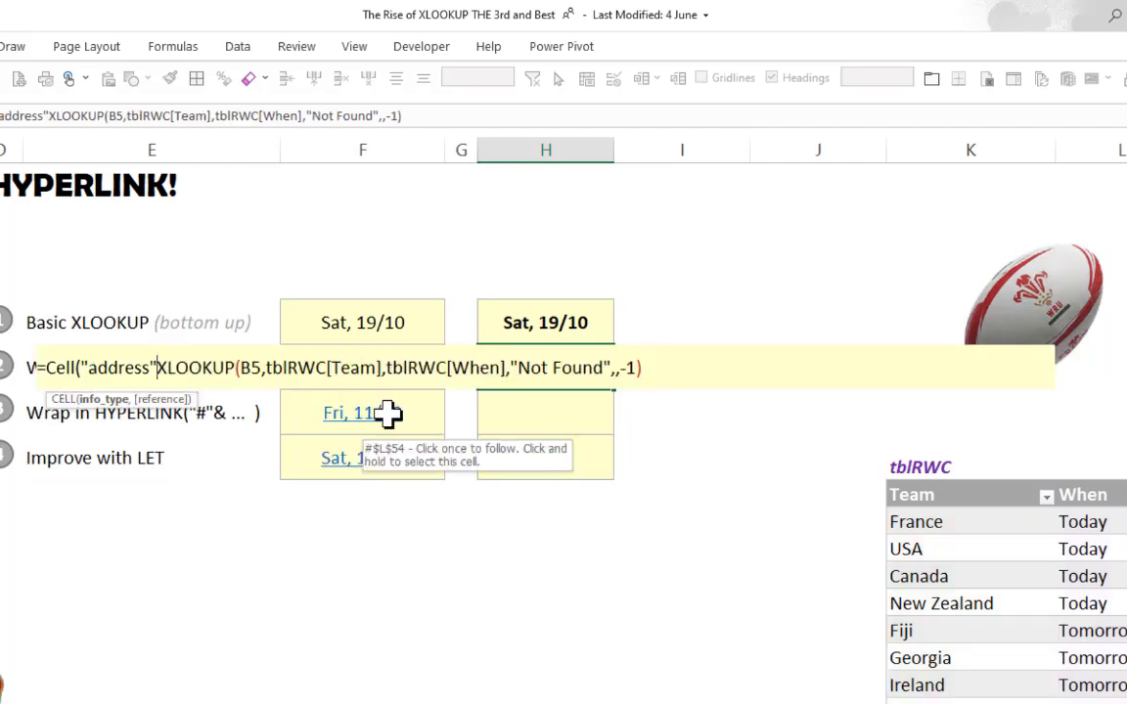
text(,)
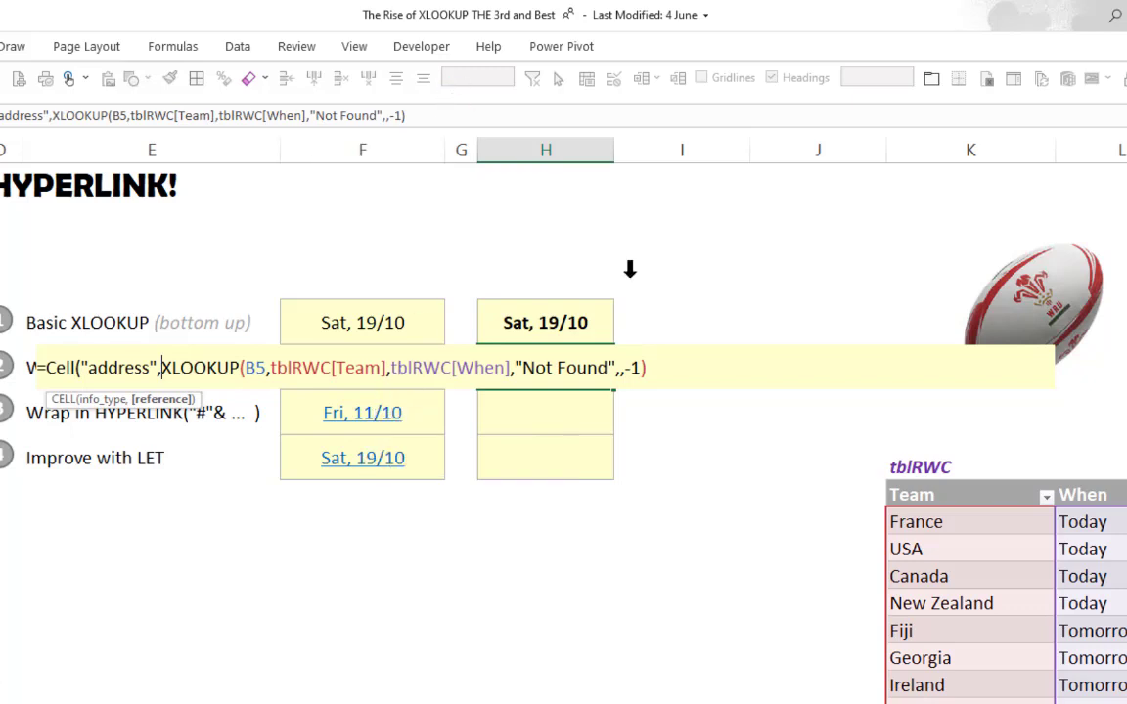
click(673, 371)
text())
key(Return)
- Reopen the CELL formula in H6 for editing and insert a space before its final closing bracket
key(Up)
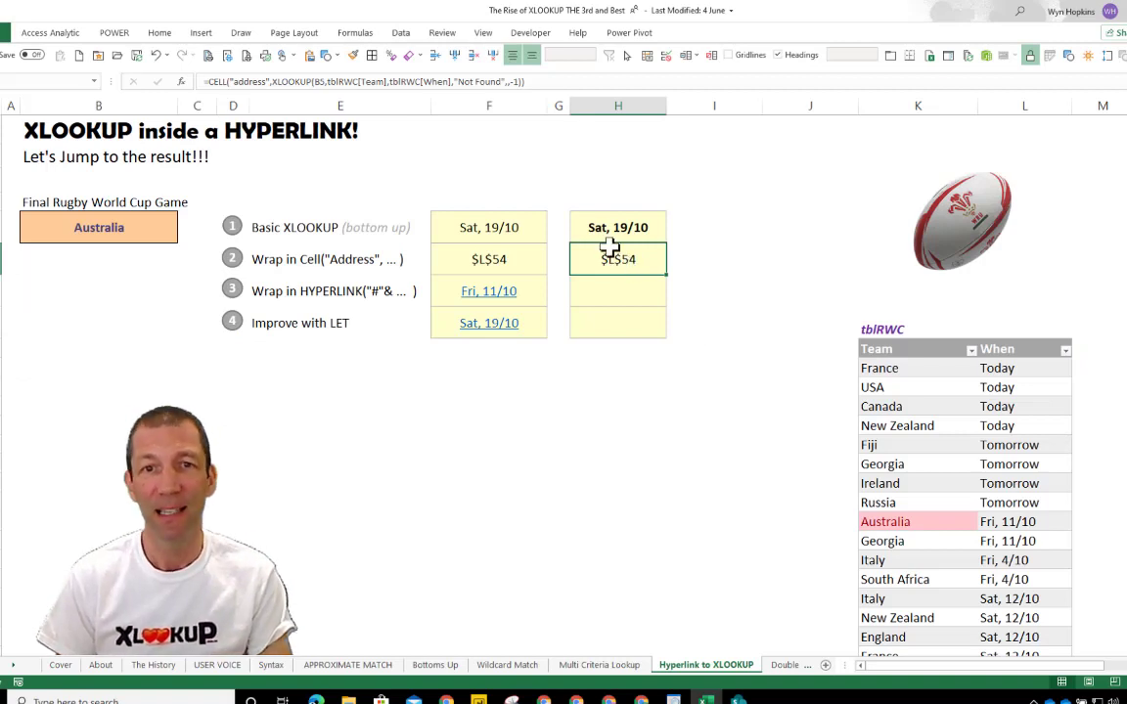
key(F2)
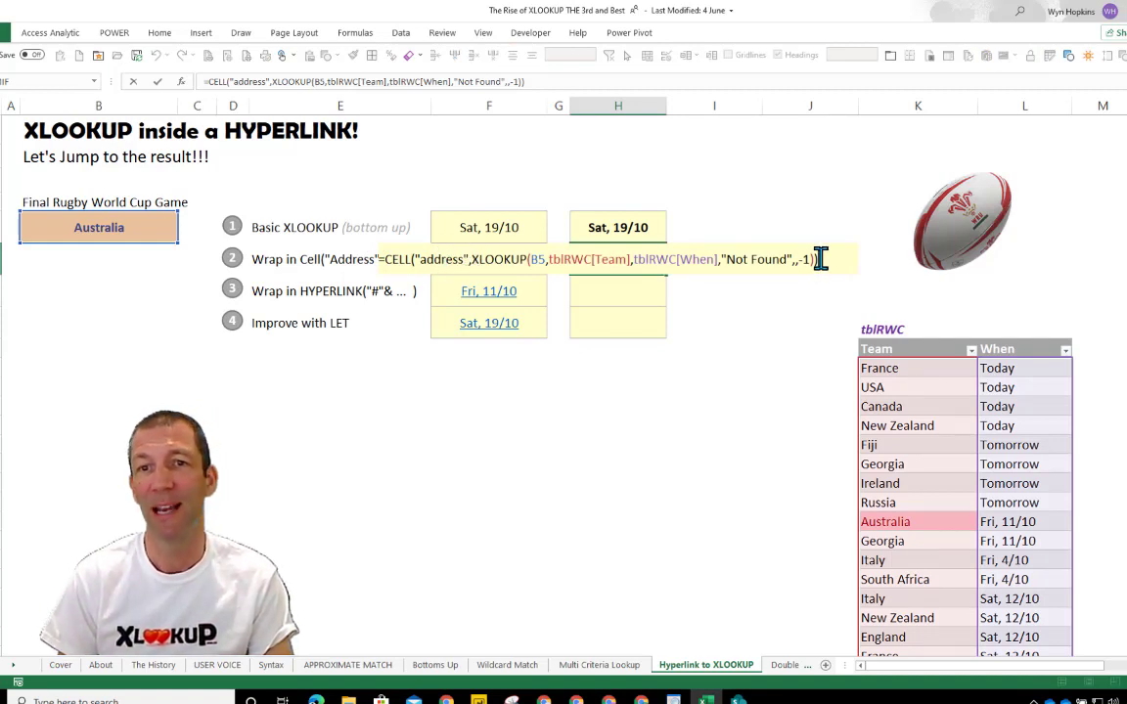
key(Left)
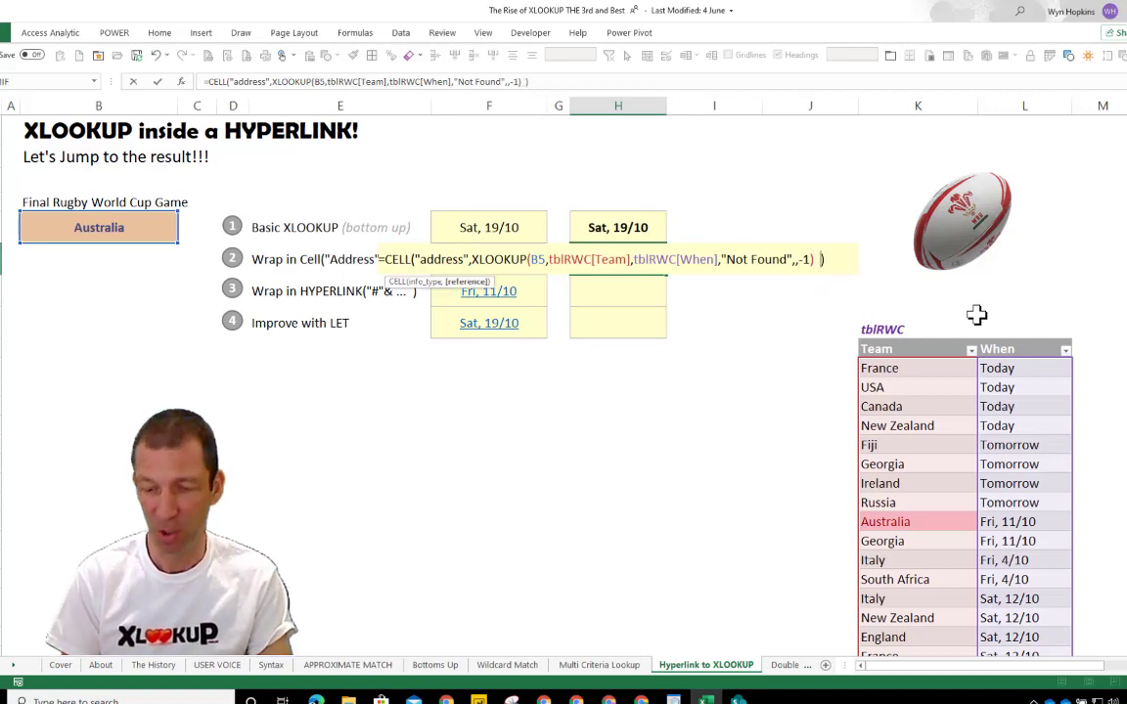
- Add spacing before XLOOKUP inside the CELL("address", …) formula in H6 and commit the formula
click(471, 260)
key(Right)
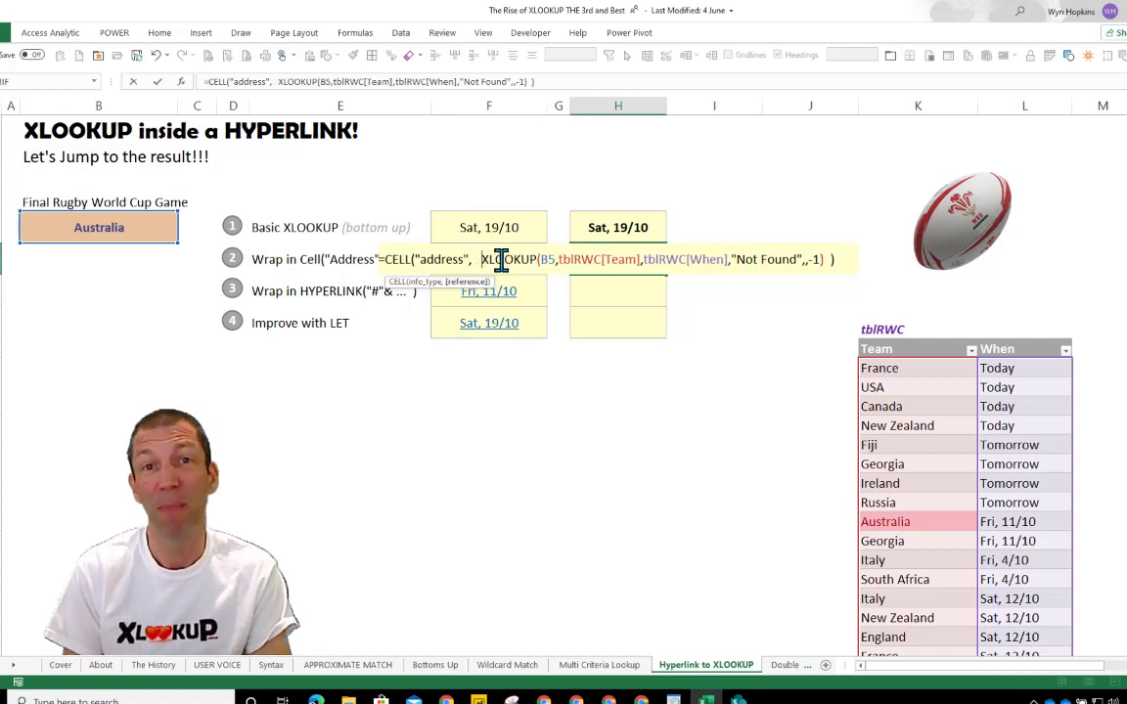
key(Return)
key(Up)
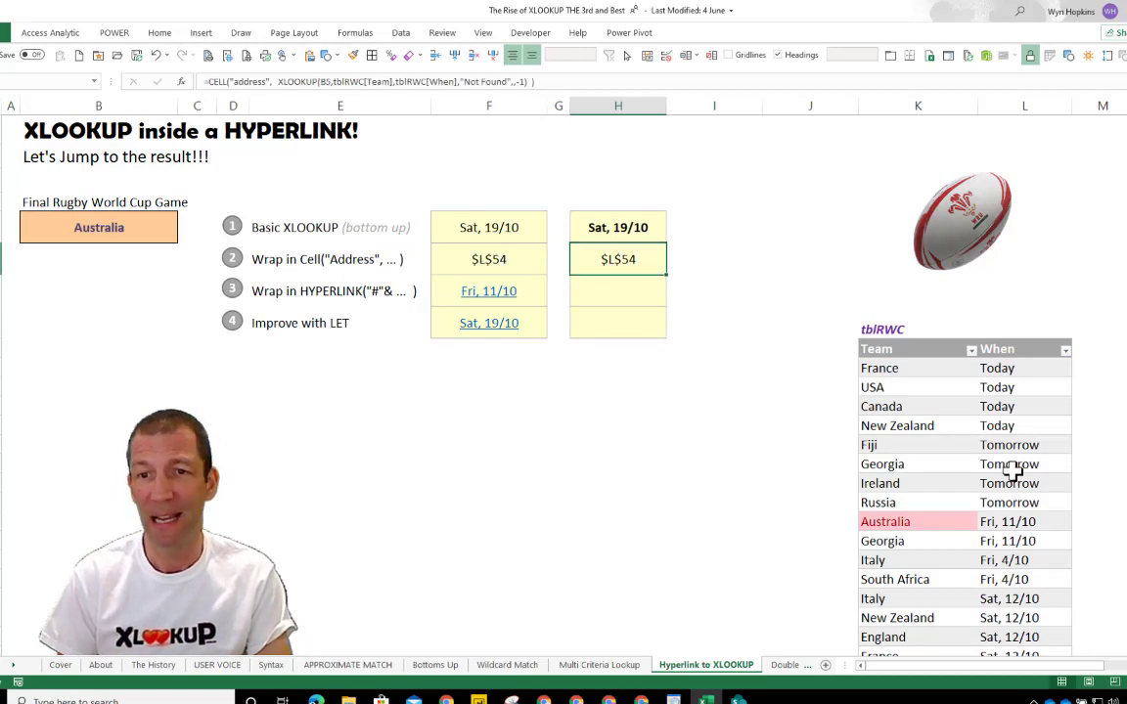
- Check the cell address of the last Australia date in the When column of tblRWC
scroll(1018, 472, down, 6)
scroll(1010, 472, down, 6)
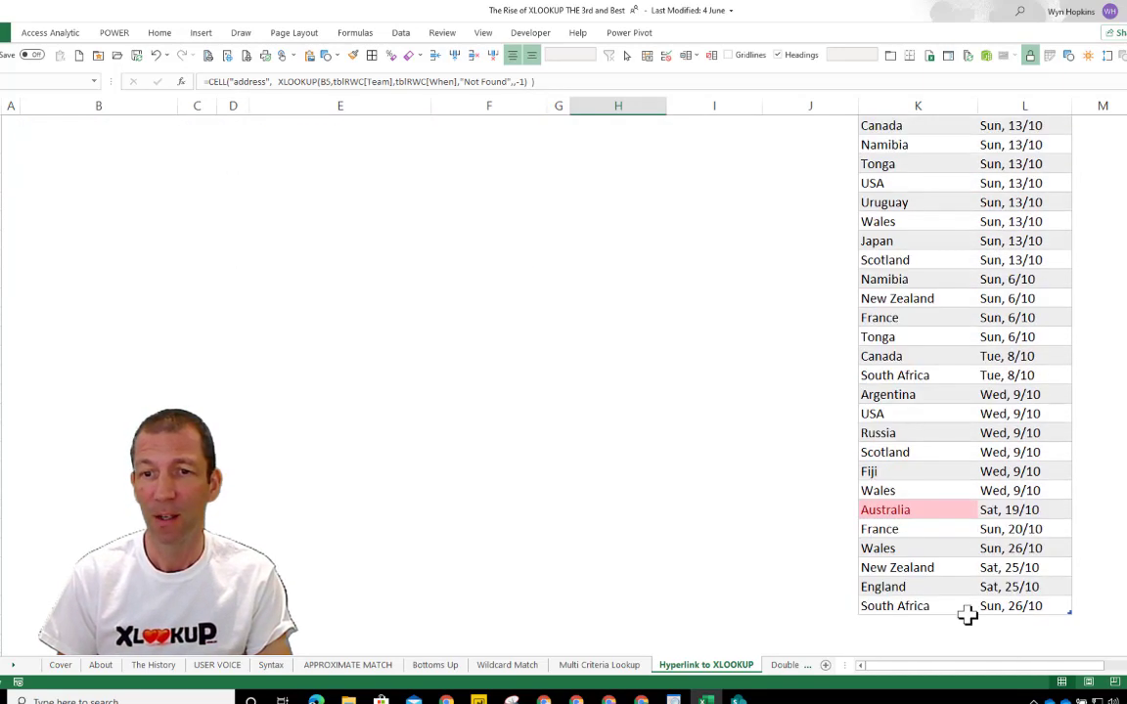
click(1023, 515)
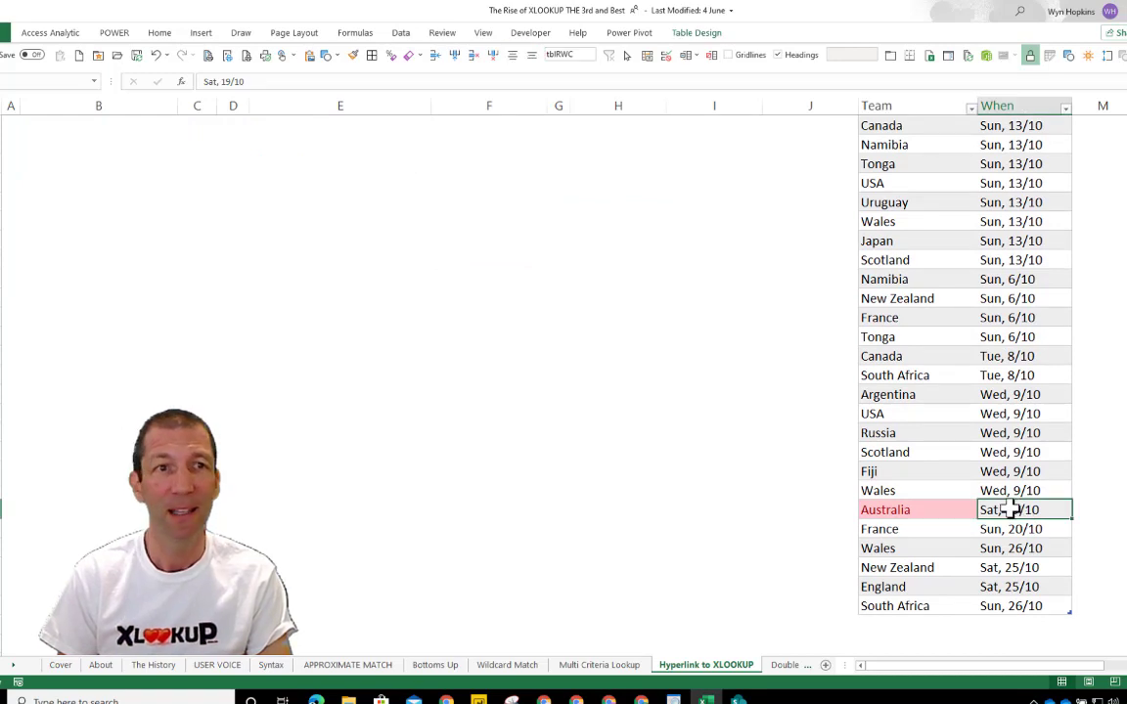
click(45, 82)
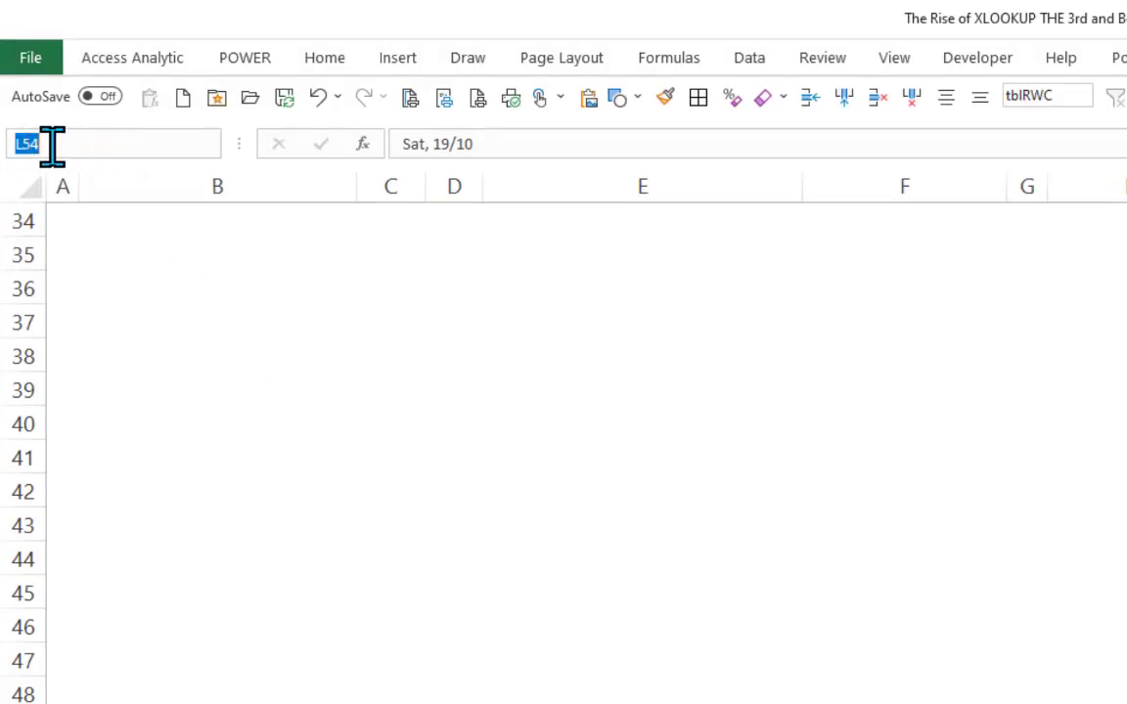
key(Return)
- Copy the full CELL("address", XLOOKUP(…)) formula text from H6, leaving H6 as it is
scroll(278, 245, up, 7)
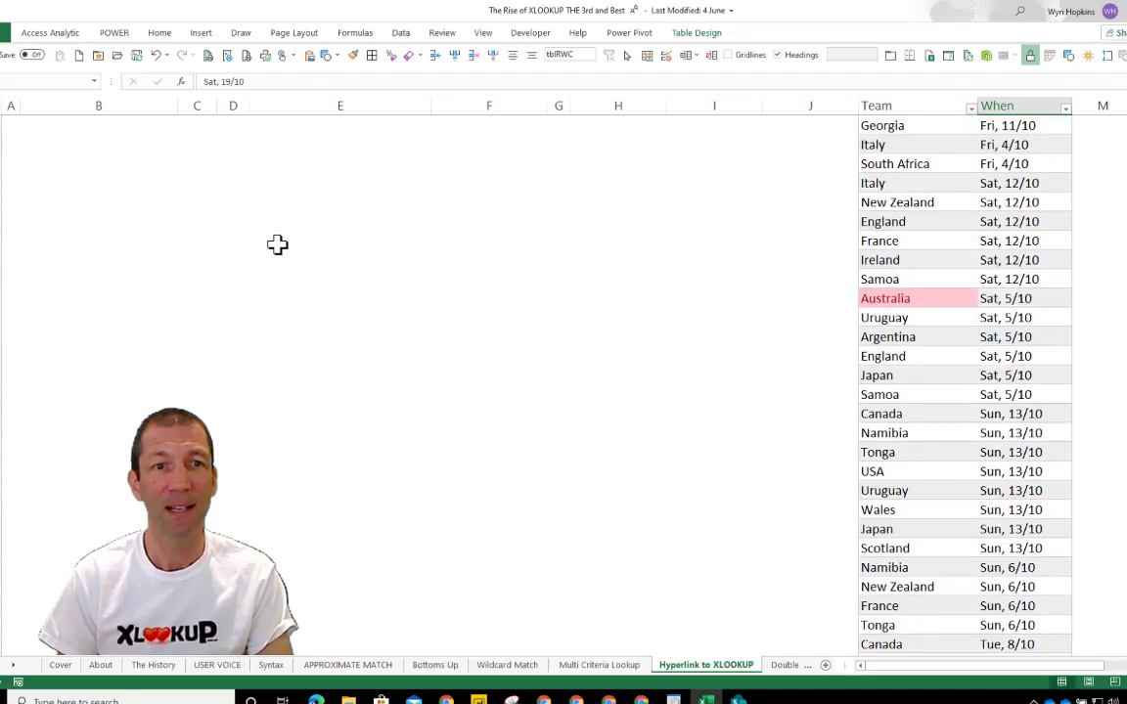
click(606, 297)
click(650, 260)
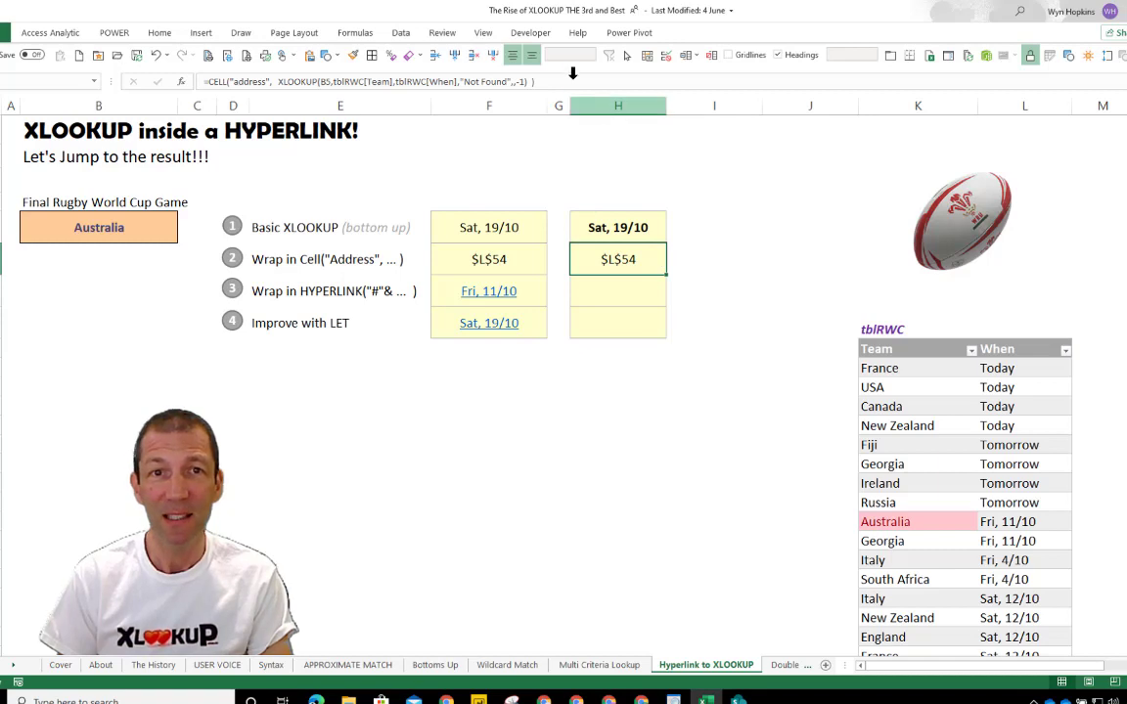
double_click(641, 259)
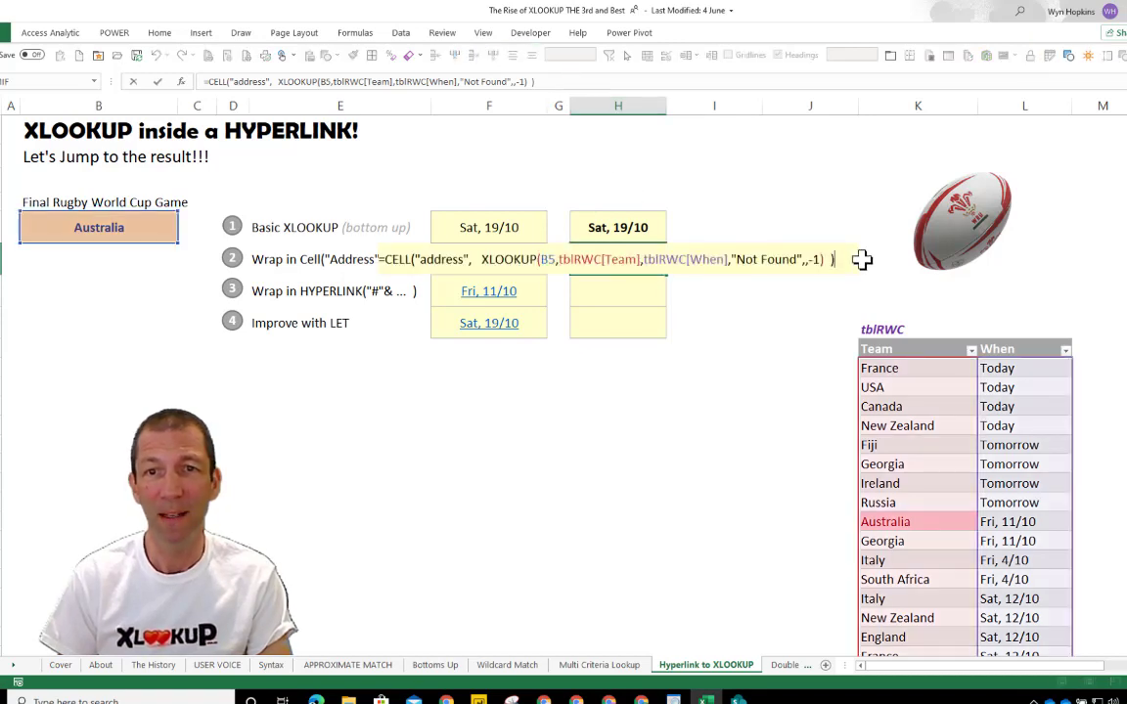
drag(839, 258, 378, 259)
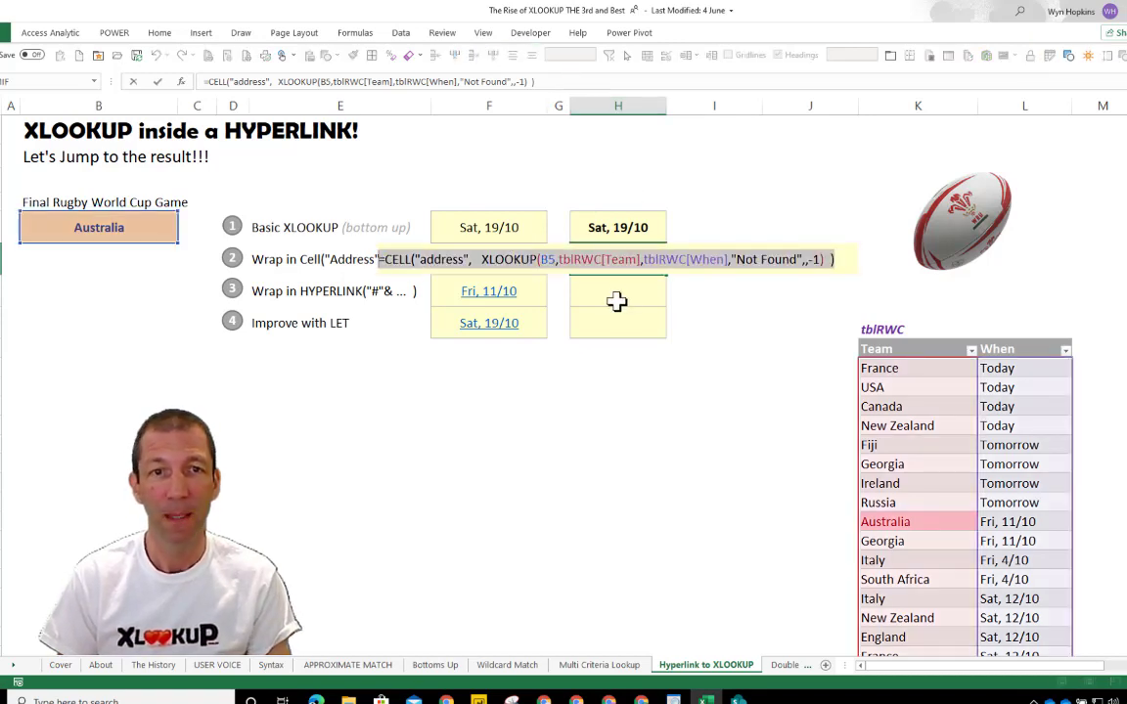
key(Escape)
click(623, 295)
double_click(623, 295)
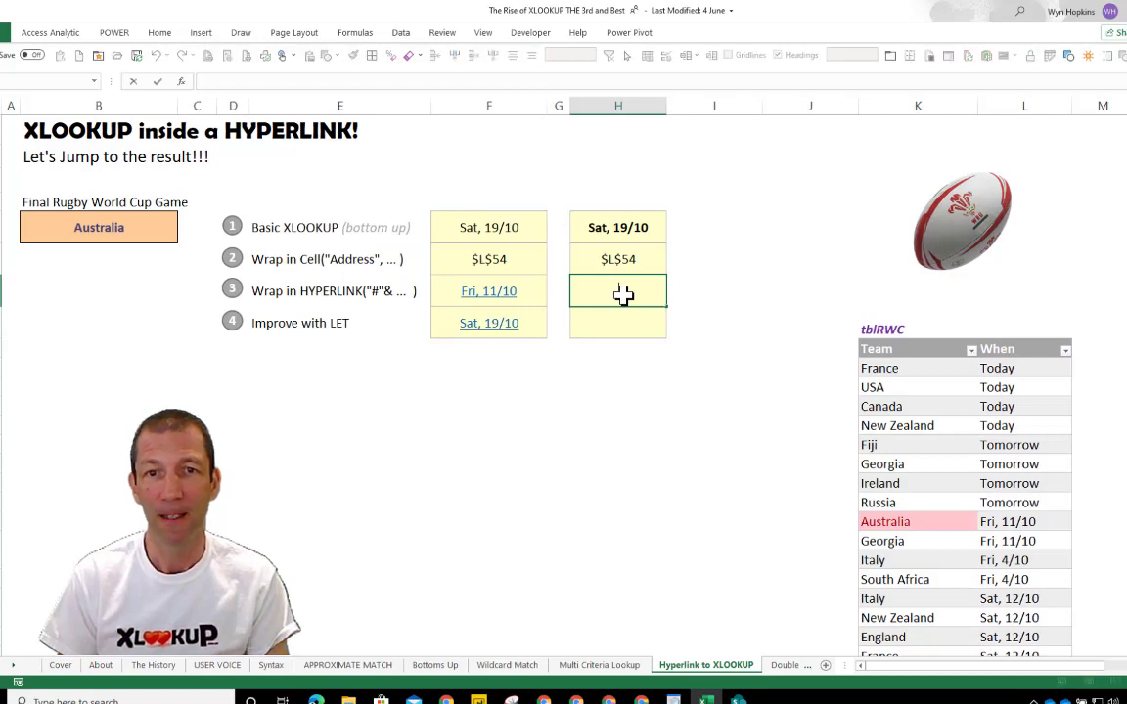
text(=CELL("address",  XLOOKUP(B5,tblRWC[Team],tblRWC[When],"Not Found",,-1) ))
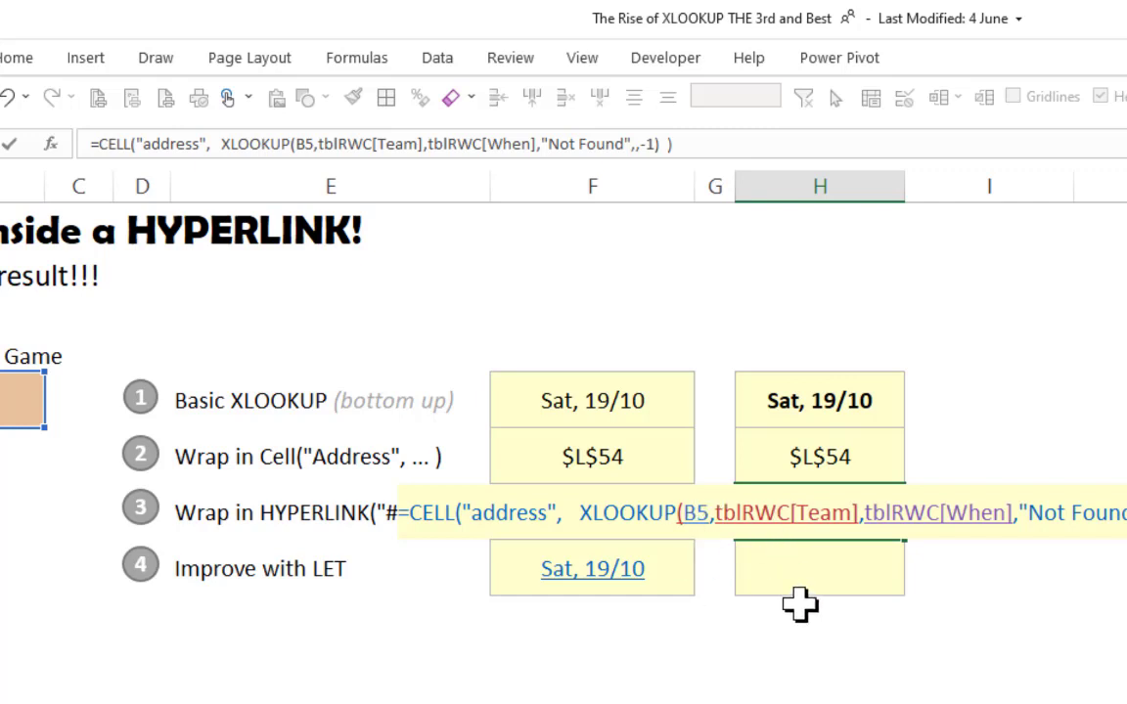
key(Escape)
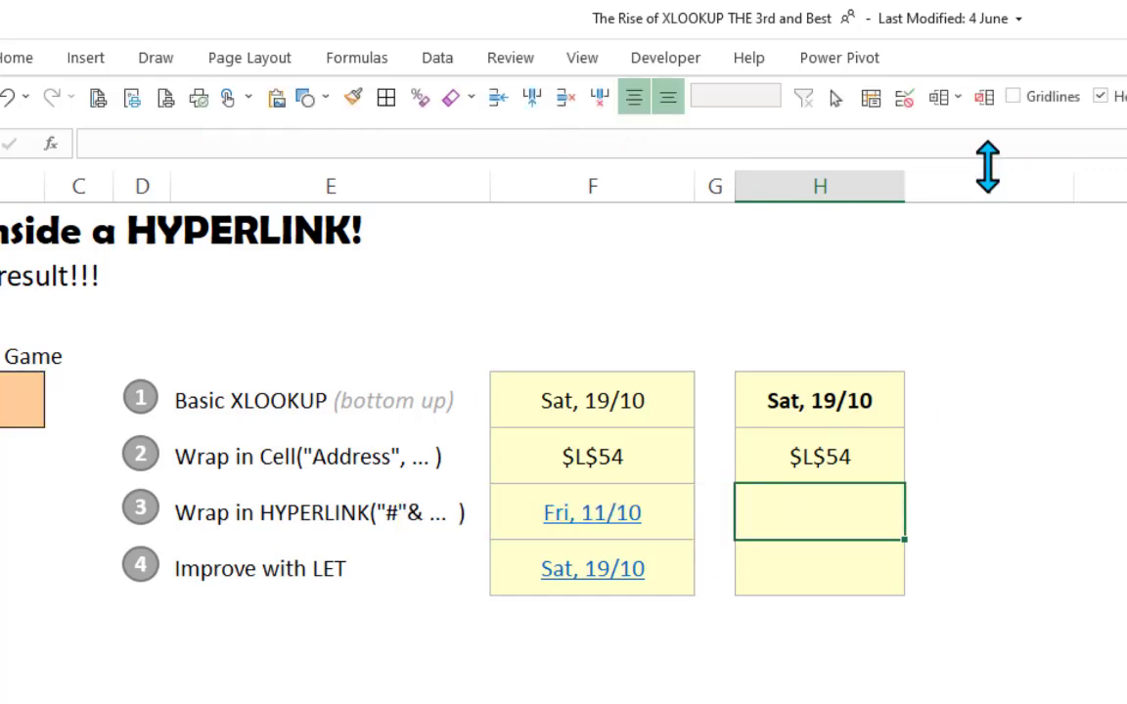
- Enter the copied formula =CELL("address", XLOOKUP(B5,tblRWC[Team],tblRWC[When],"Not Found",,-1) ) in H7
double_click(822, 505)
text(=CELL("address",  XLOOKUP(B5,tblRWC[Team],tblRWC[When],"Not Found",,-1) ))
key(ctrl+Return)
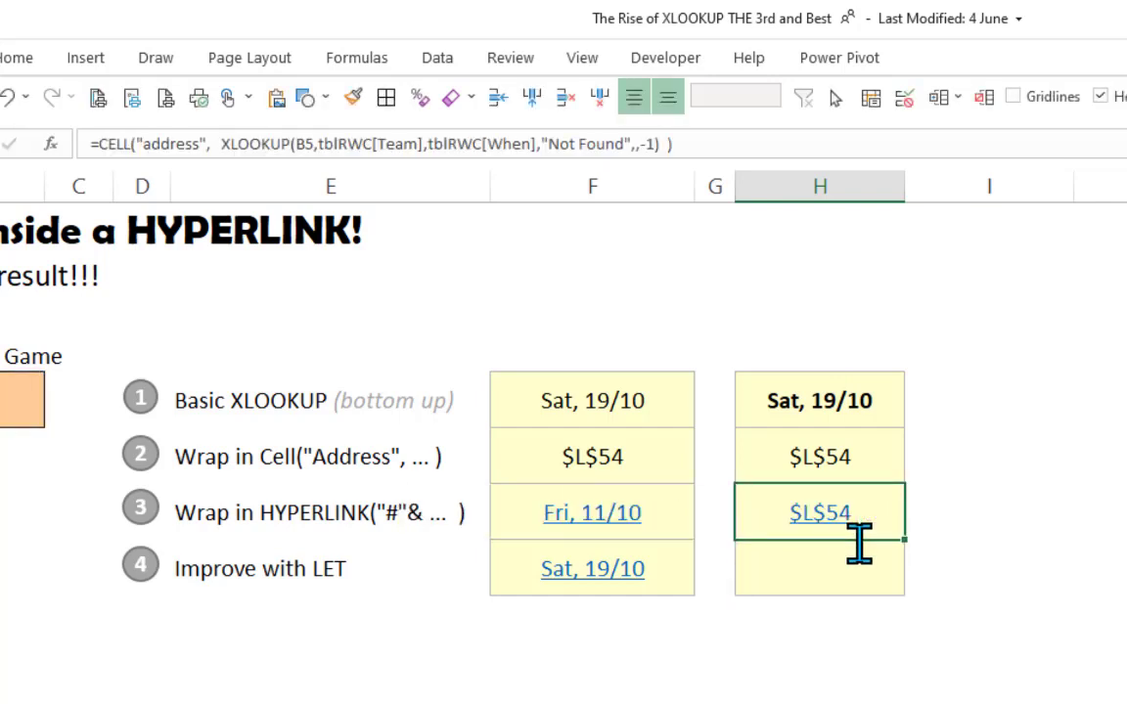
- Insert HYPERLINK("#"& in front of CELL in the H7 formula so the address becomes the link location
drag(712, 163, 661, 347)
click(89, 147)
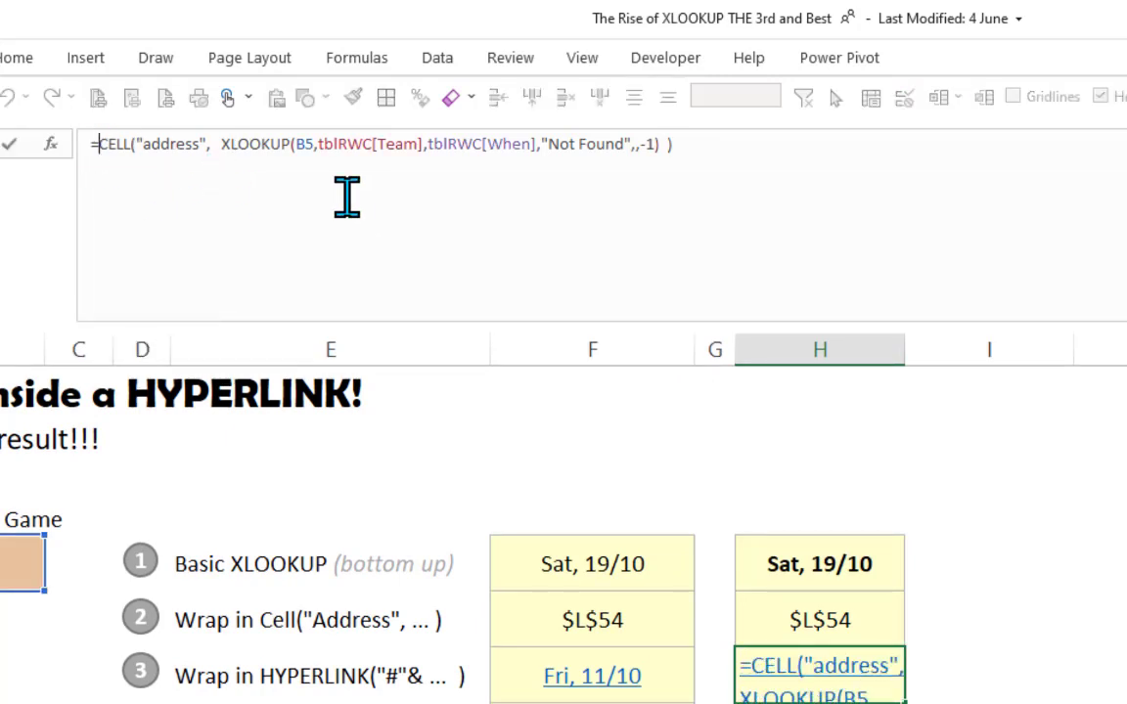
text(hyper)
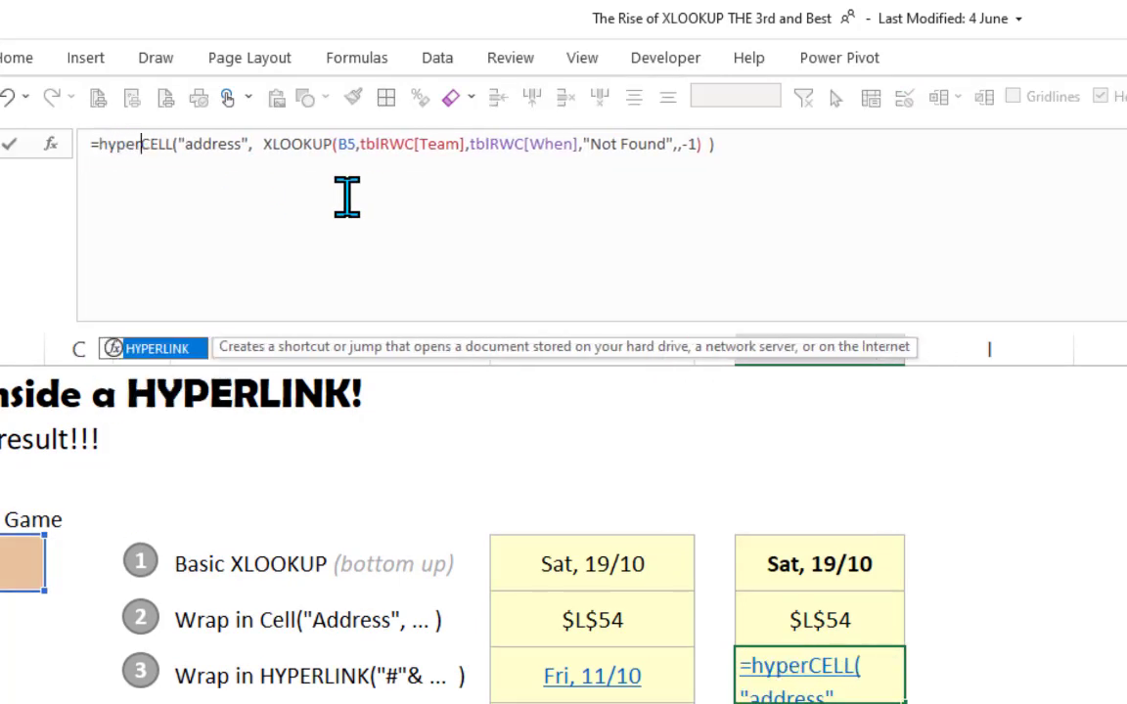
key(Tab)
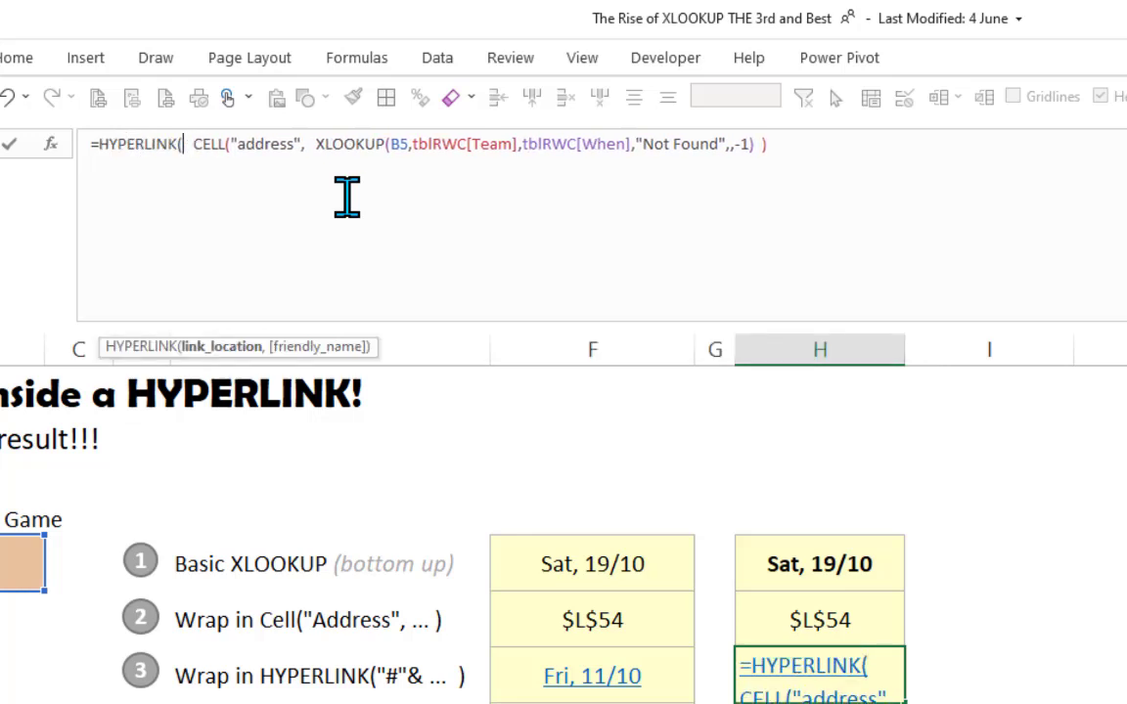
text("#")
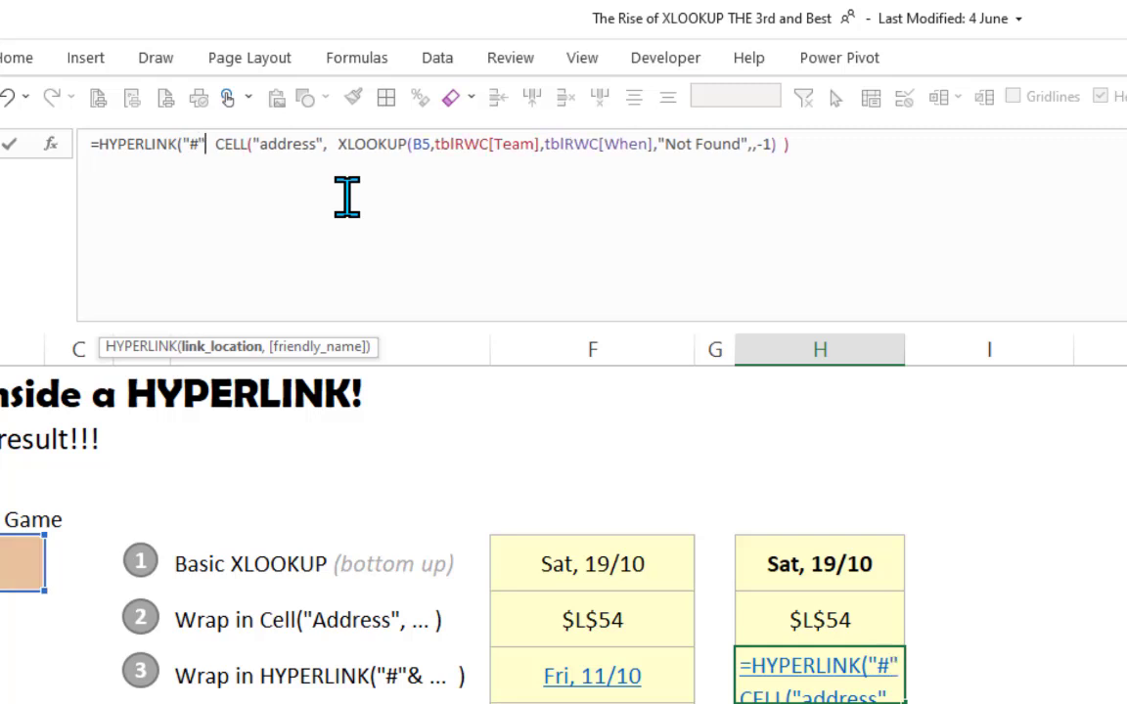
text(&)
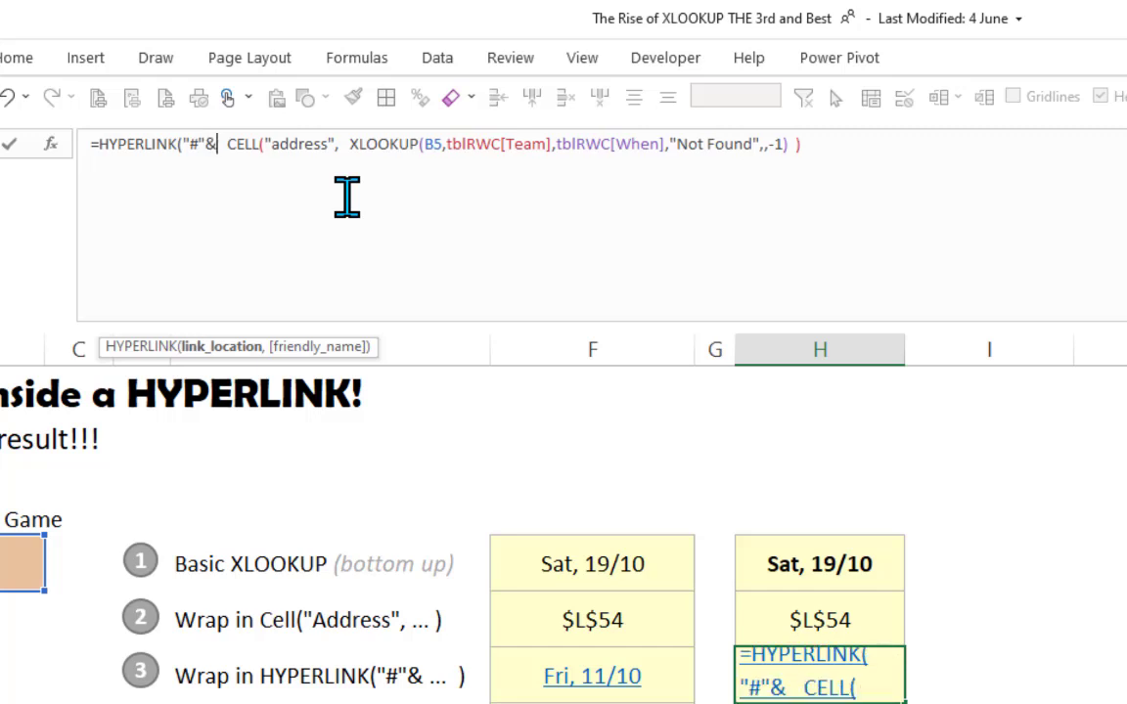
key(Delete)
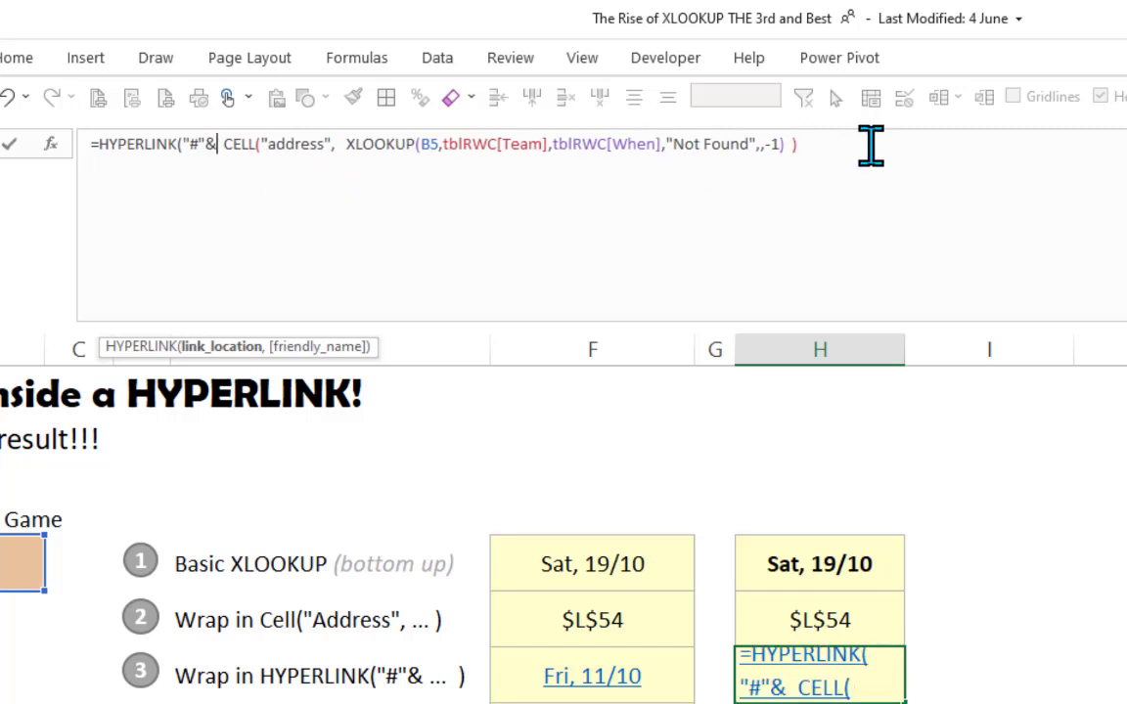
- Complete the HYPERLINK formula in H7 with the friendly name "Link" and commit it
key(End)
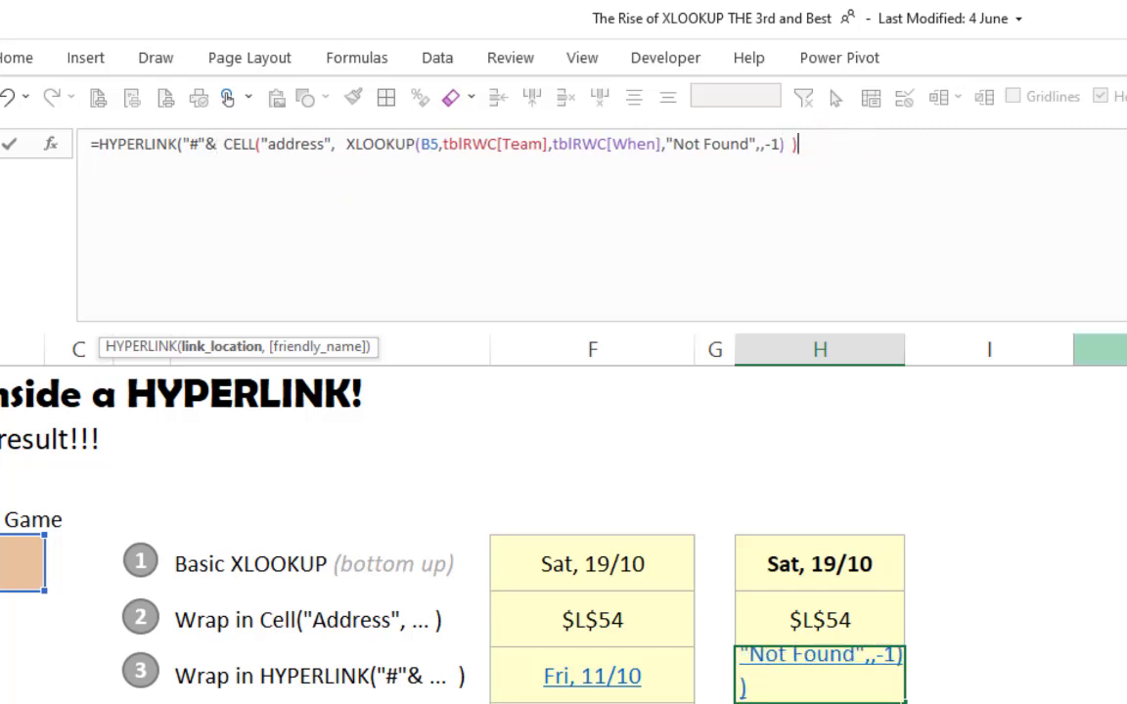
text(,"Link)
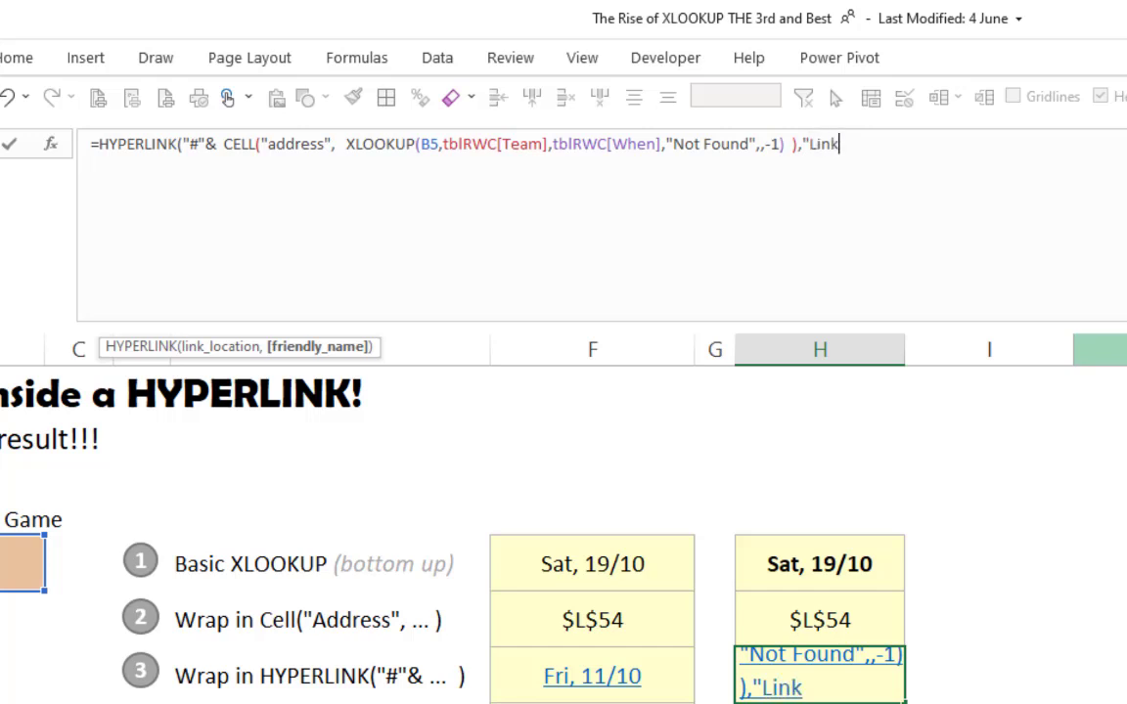
text())
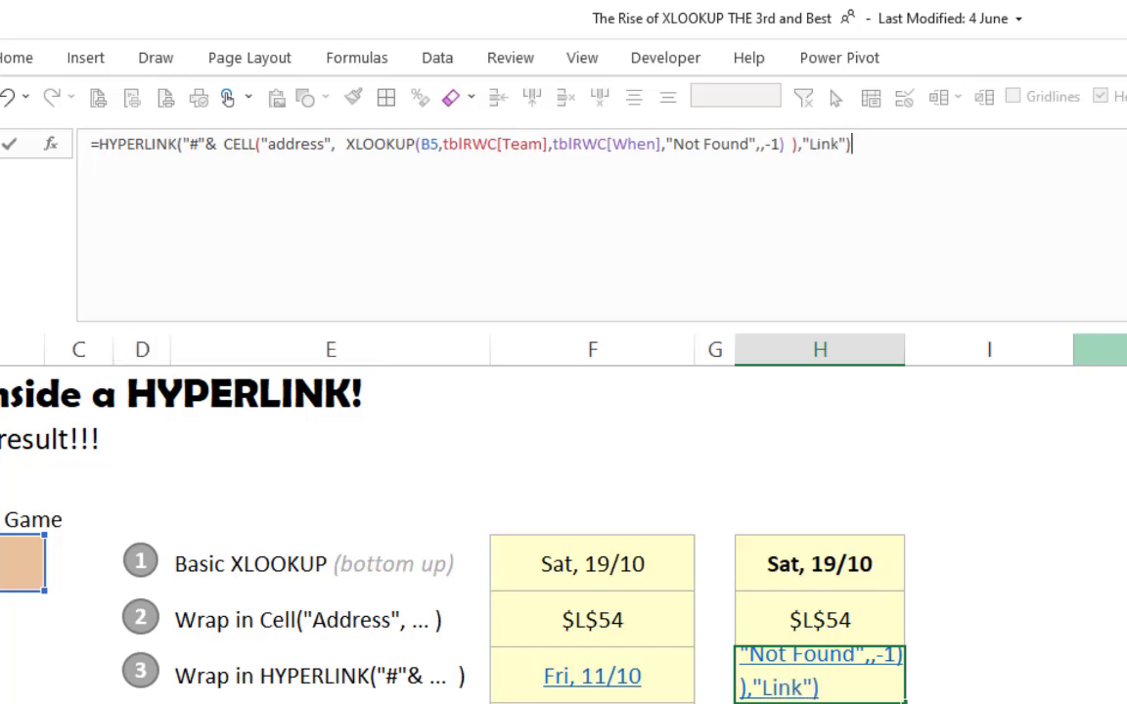
key(ctrl+Return)
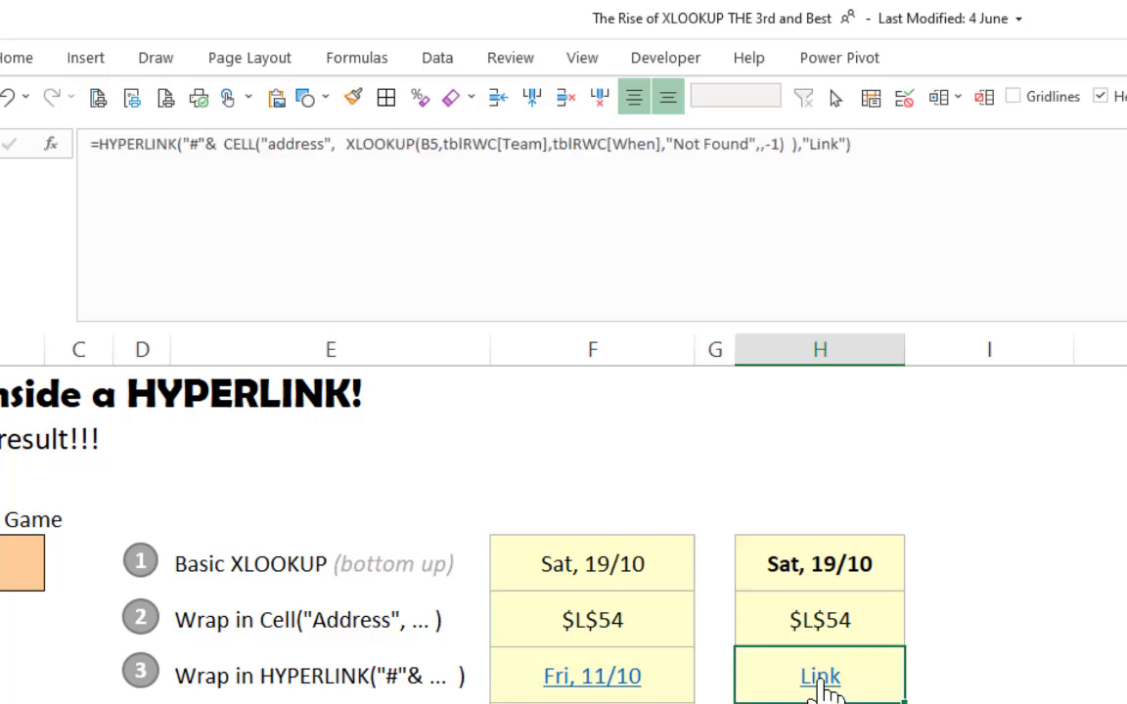
- Test the "Link" hyperlink in H7, then return to H7 with Go To
click(822, 683)
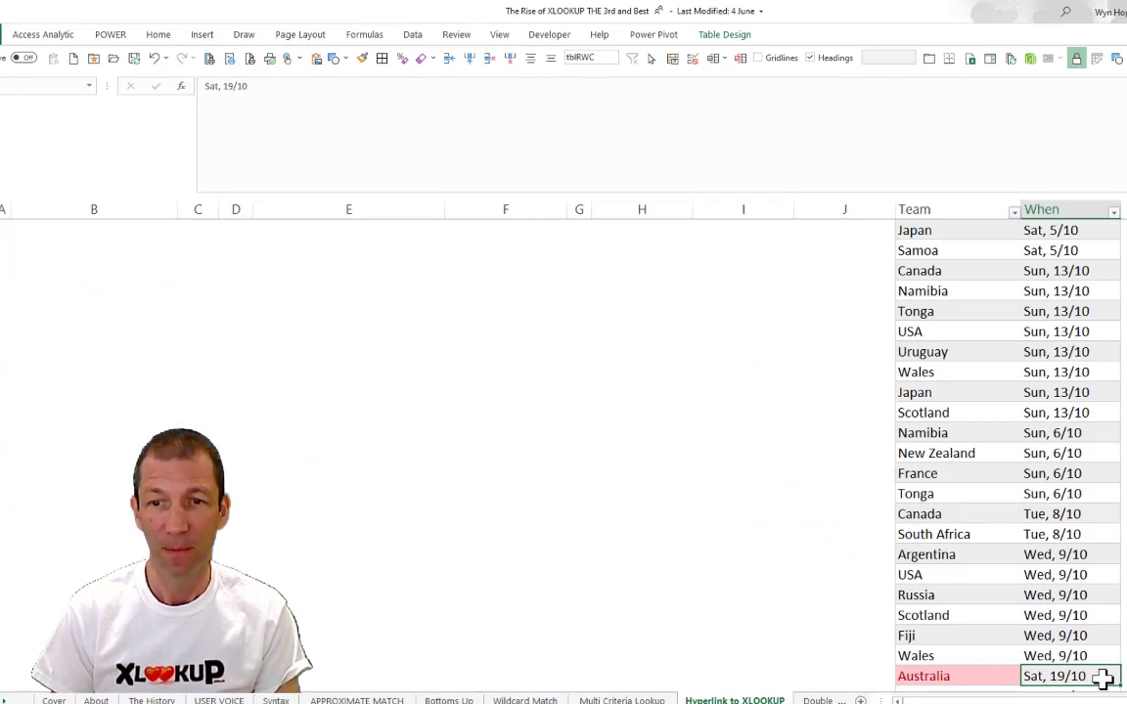
key(F5)
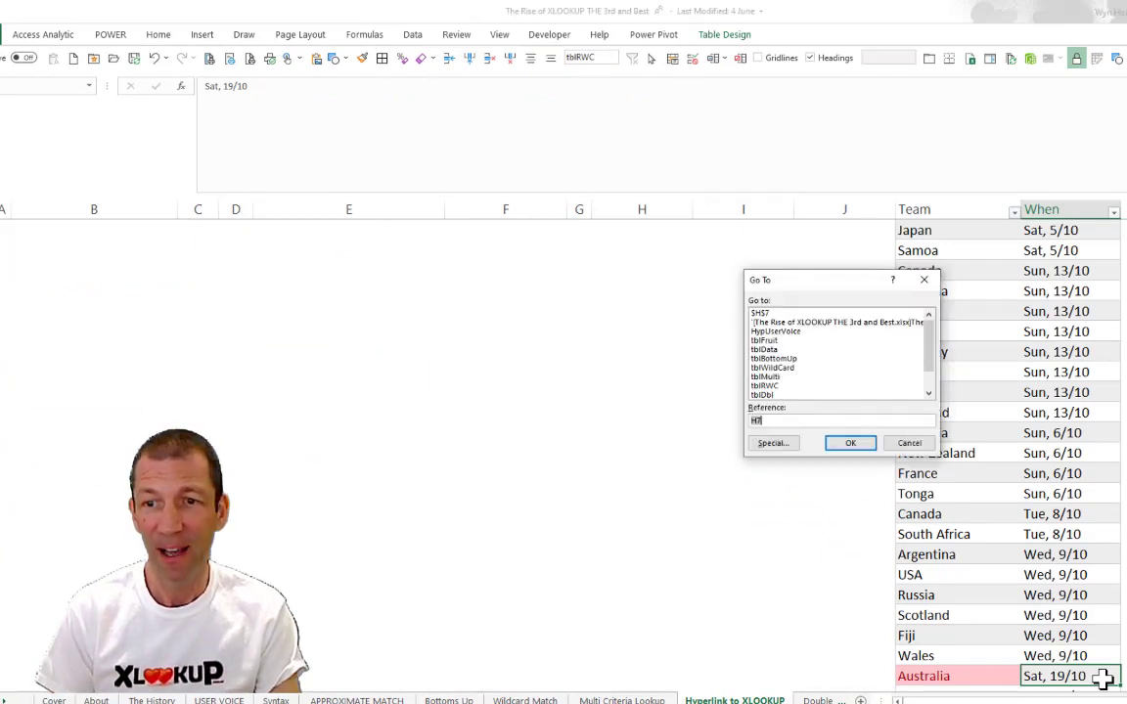
key(Escape)
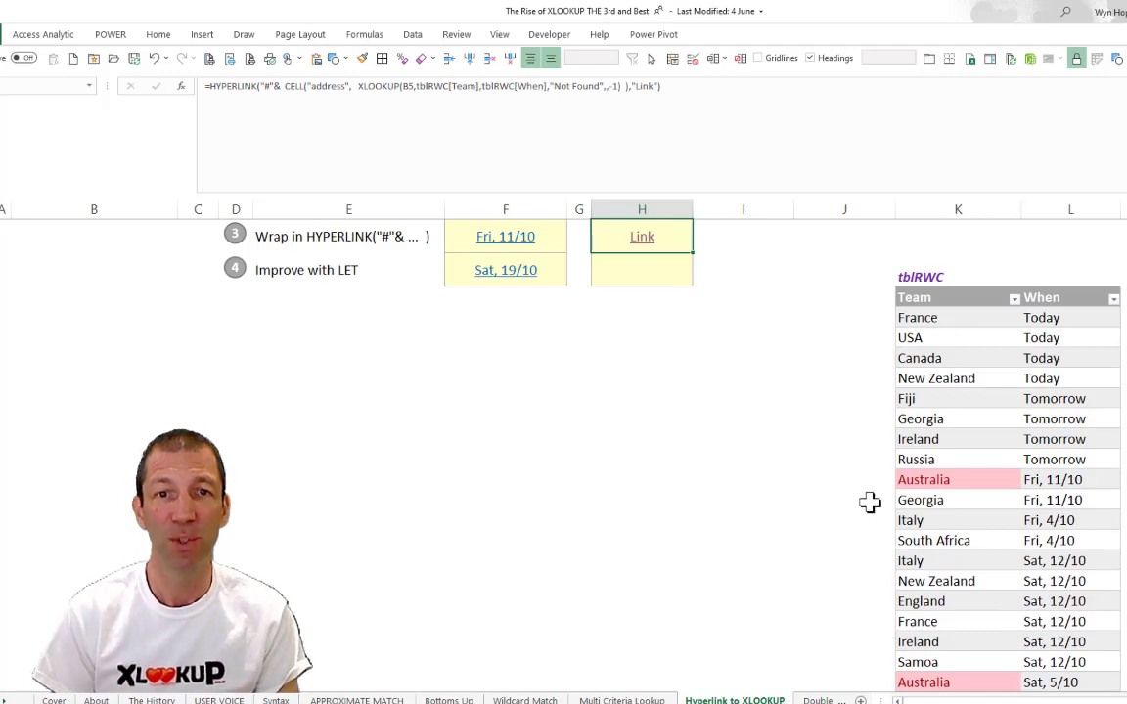
scroll(724, 419, up, 2)
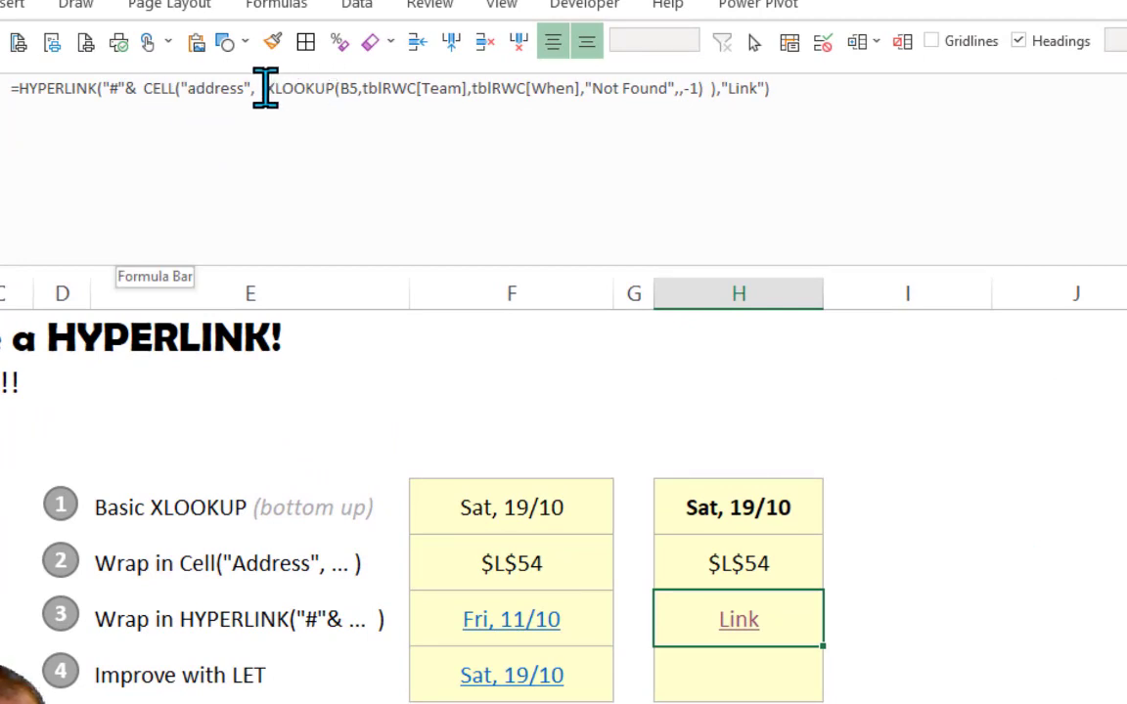
- Replace the "Link" friendly name in H7 with a copy of XLOOKUP(B5,tblRWC[Team],tblRWC[When],"Not Found",,-1)
click(339, 88)
drag(635, 93, 712, 93)
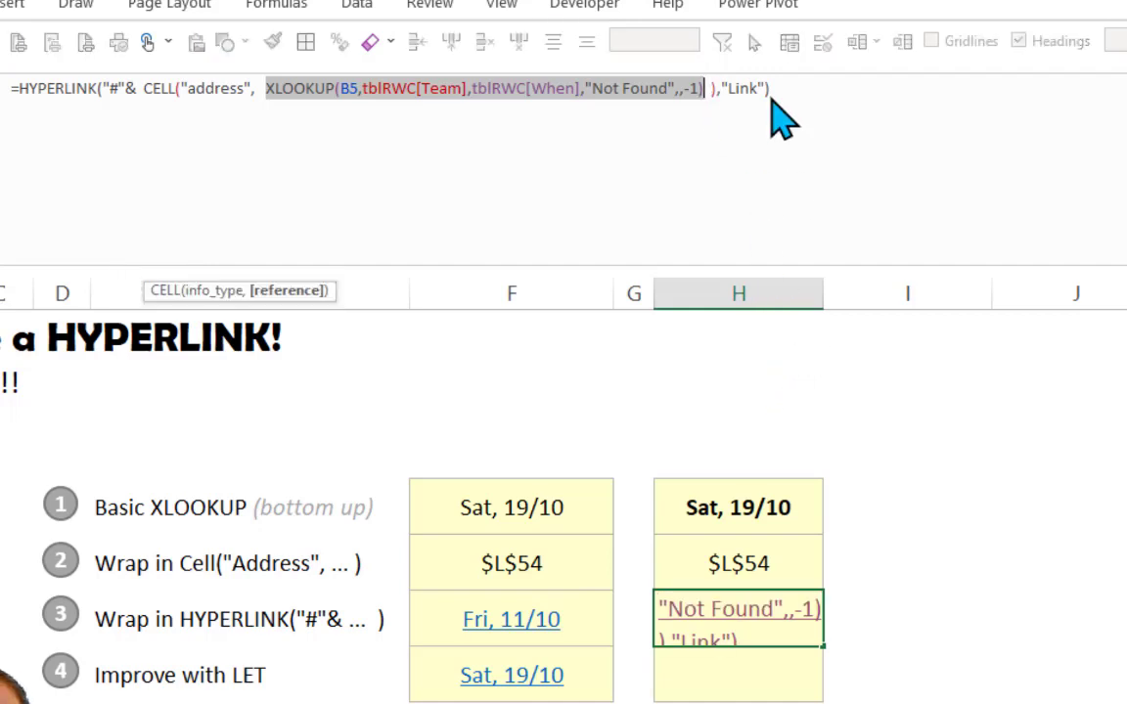
click(748, 90)
double_click(748, 90)
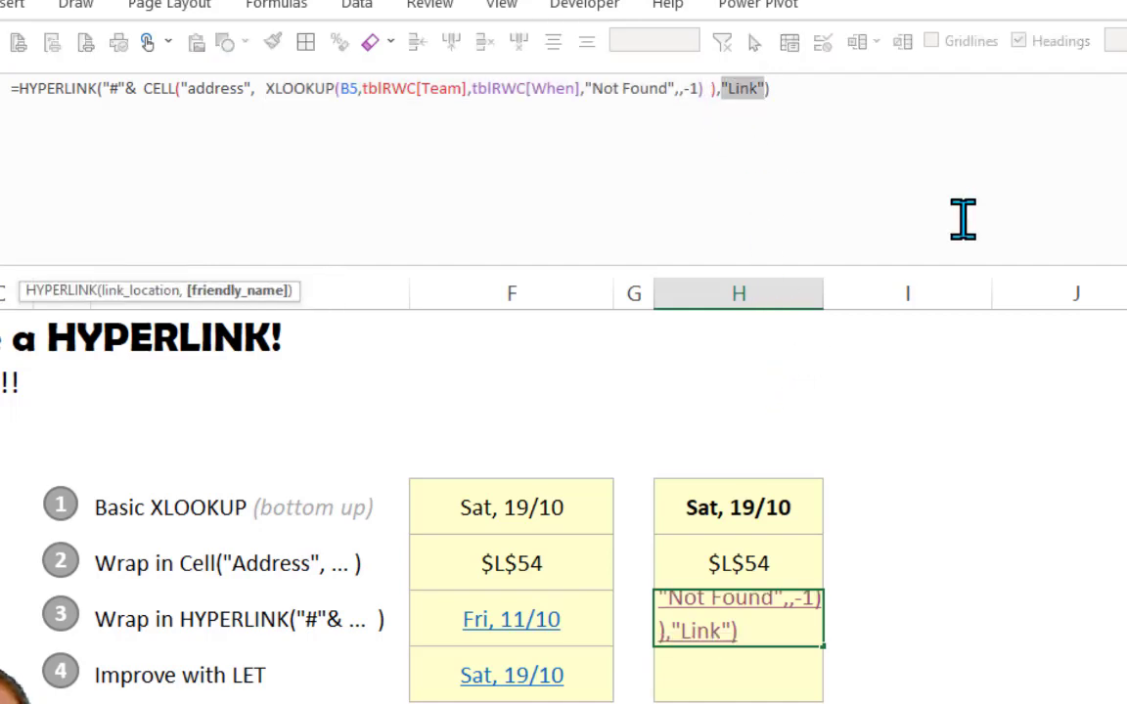
key(BackSpace)
key(ctrl+v)
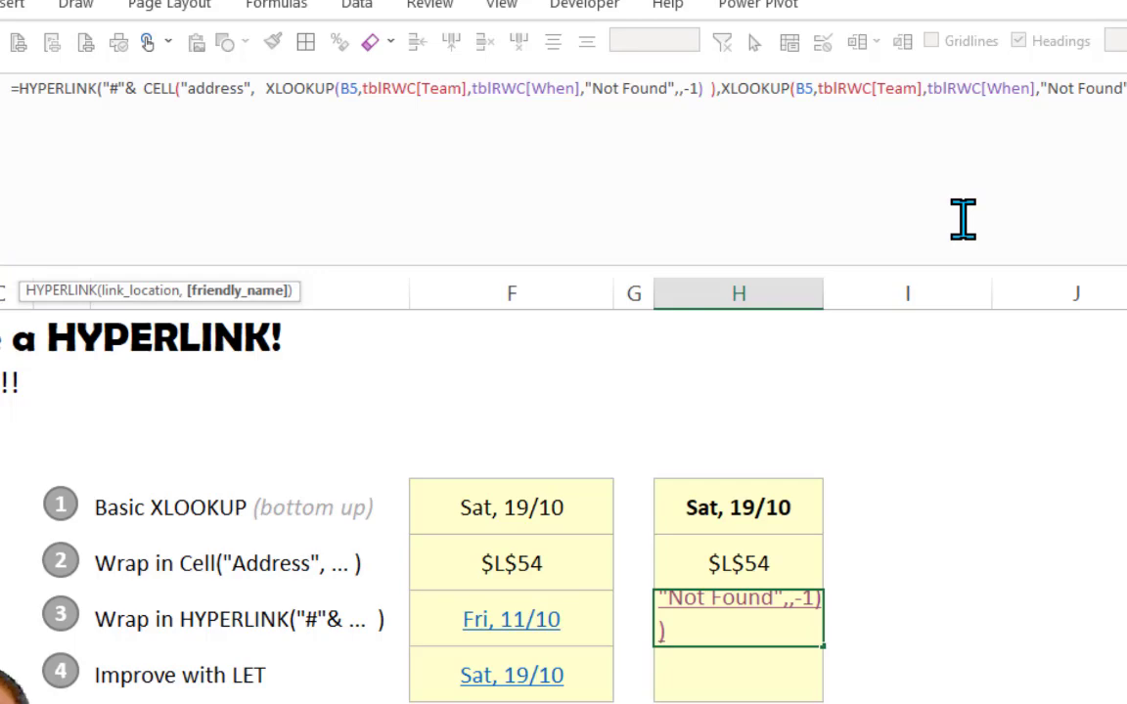
key(Return)
key(Up)
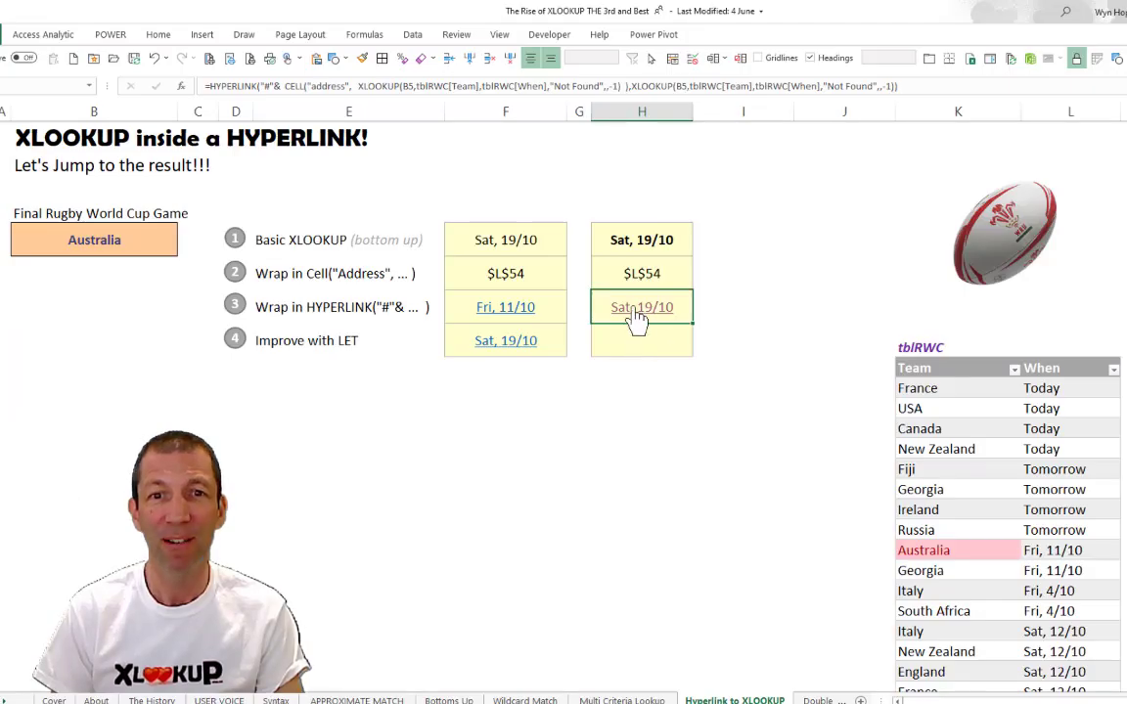
- Follow the date hyperlink in H7 to its target in tblRWC and go back to H7
click(632, 307)
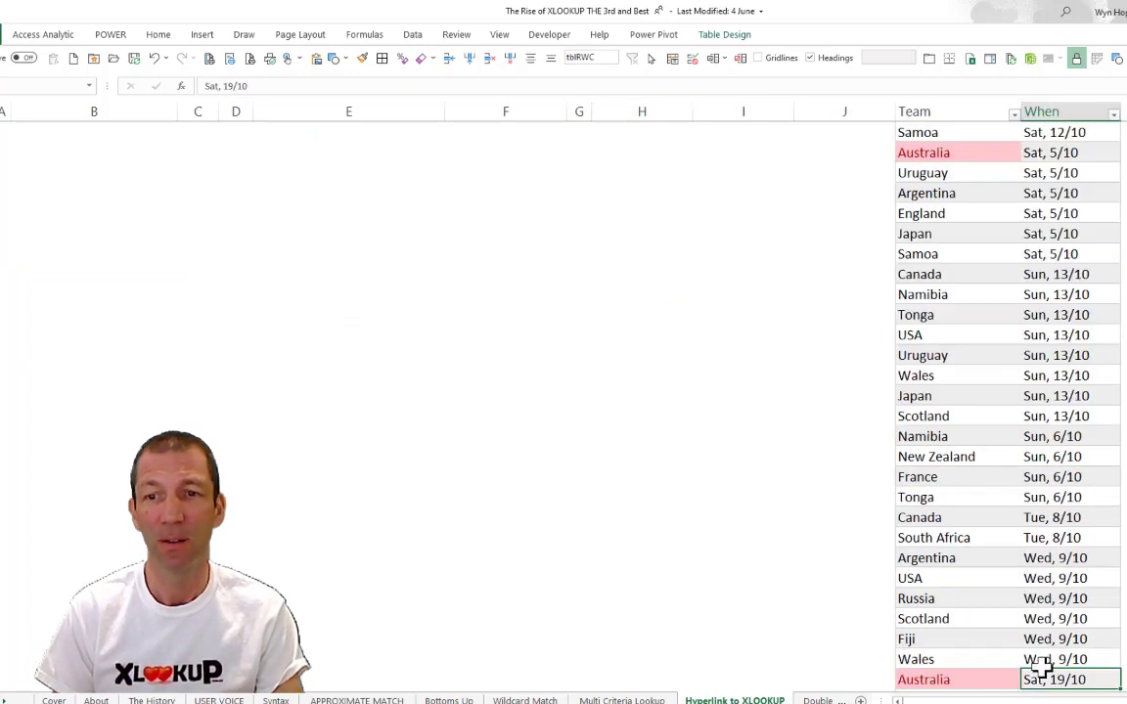
scroll(1040, 665, down, 2)
key(F5)
key(Return)
scroll(631, 497, up, 2)
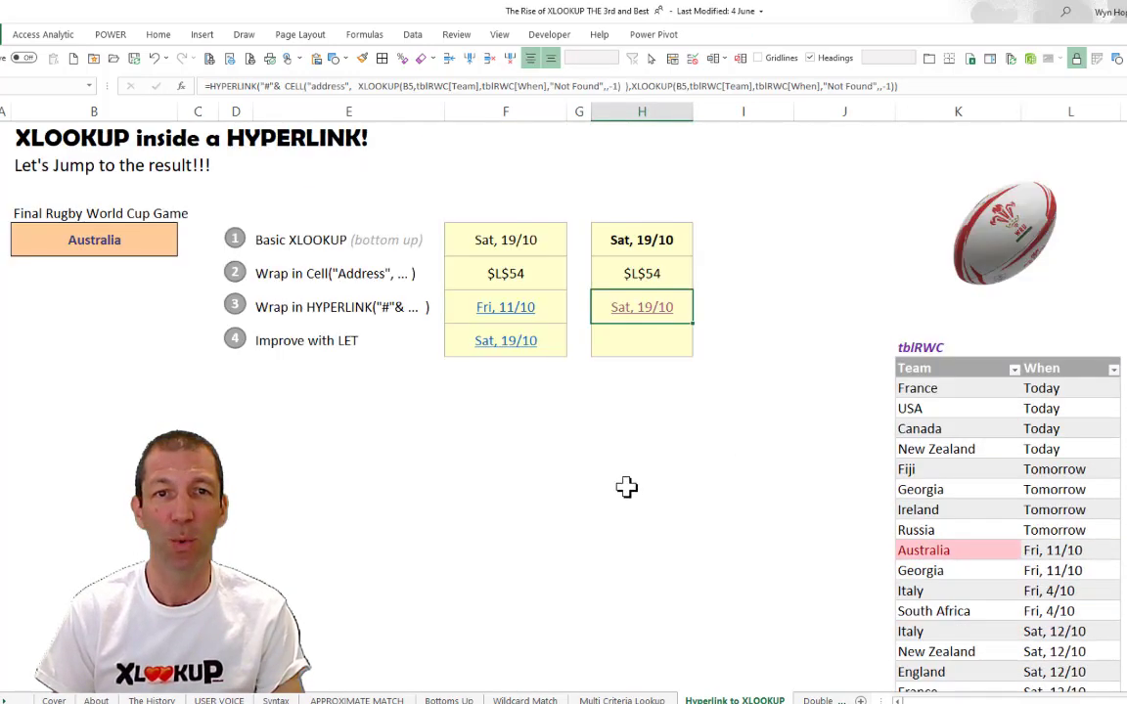
- Examine the full prebuilt LET formula in F8, the "Improve with LET" example
click(554, 344)
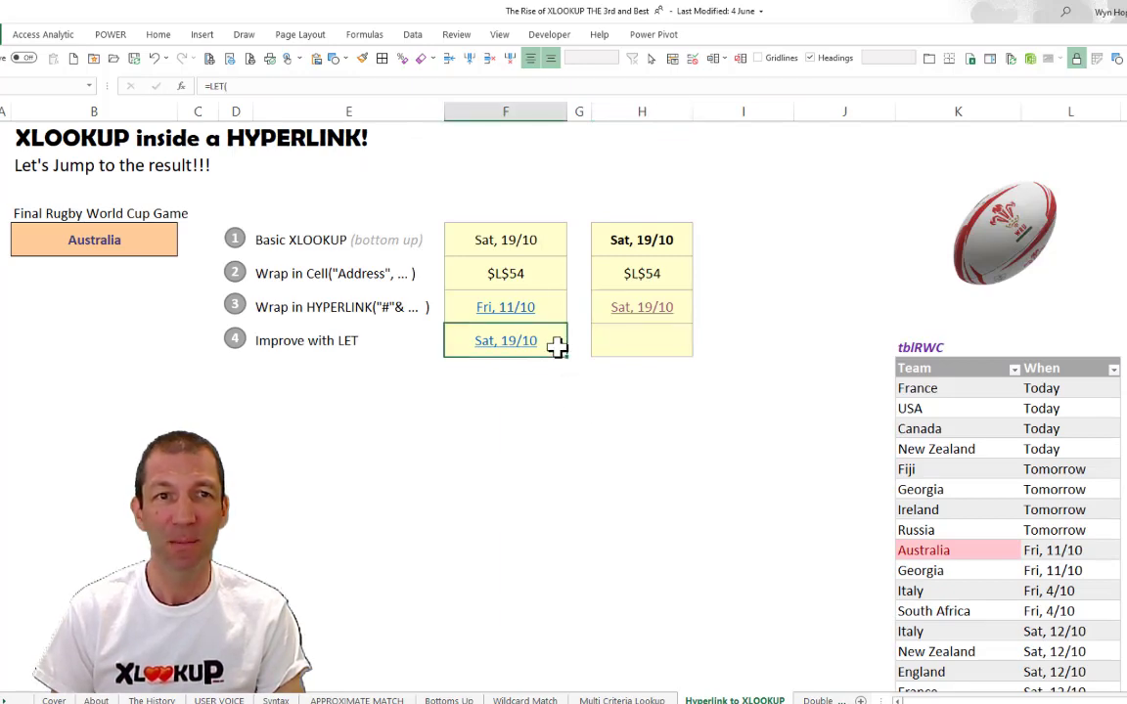
drag(498, 154, 475, 394)
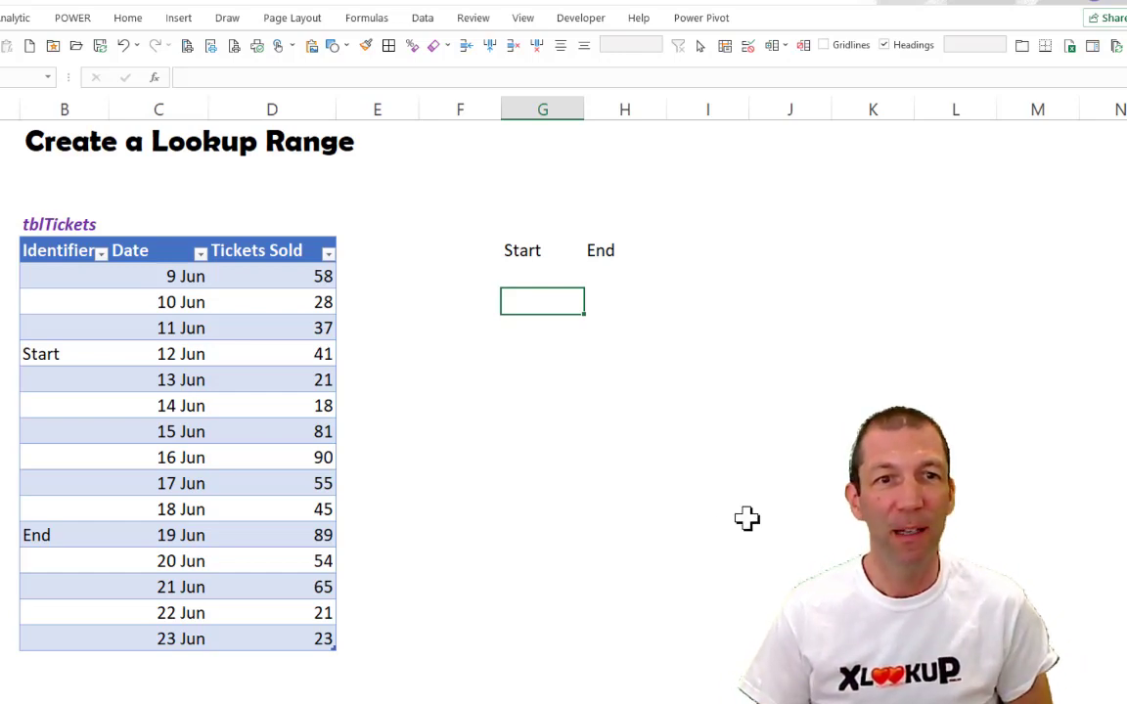
- Review the dates, the Tickets Sold values and the Start and End identifiers in tblTickets
click(166, 284)
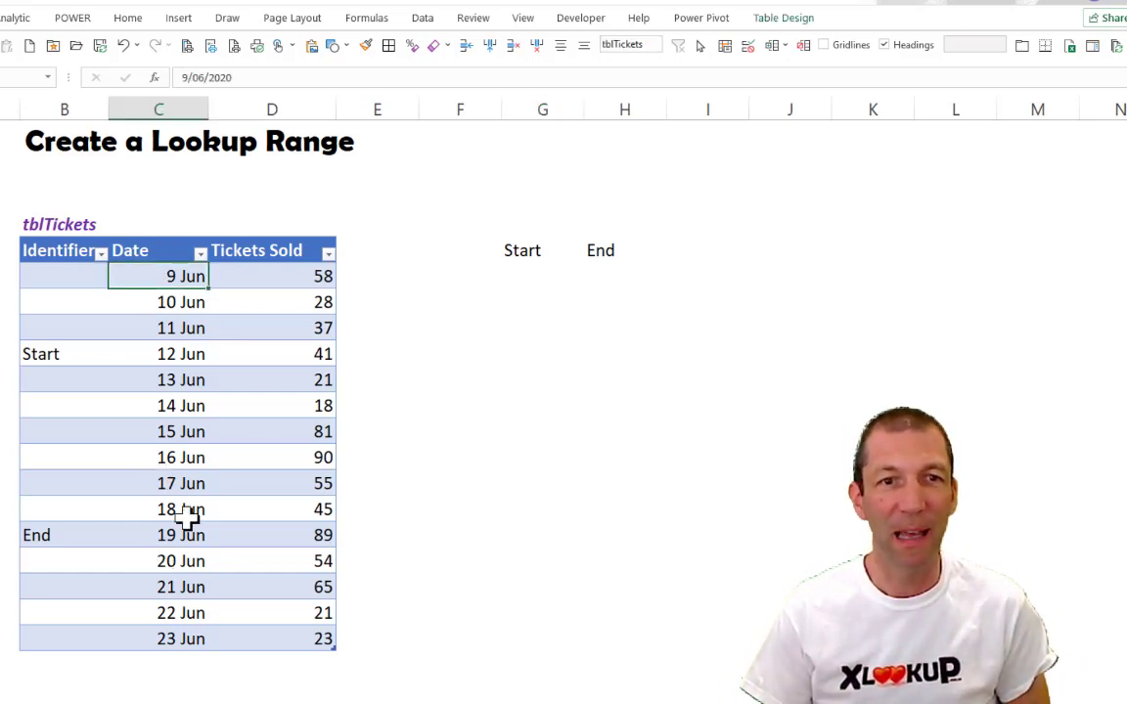
drag(295, 276, 283, 606)
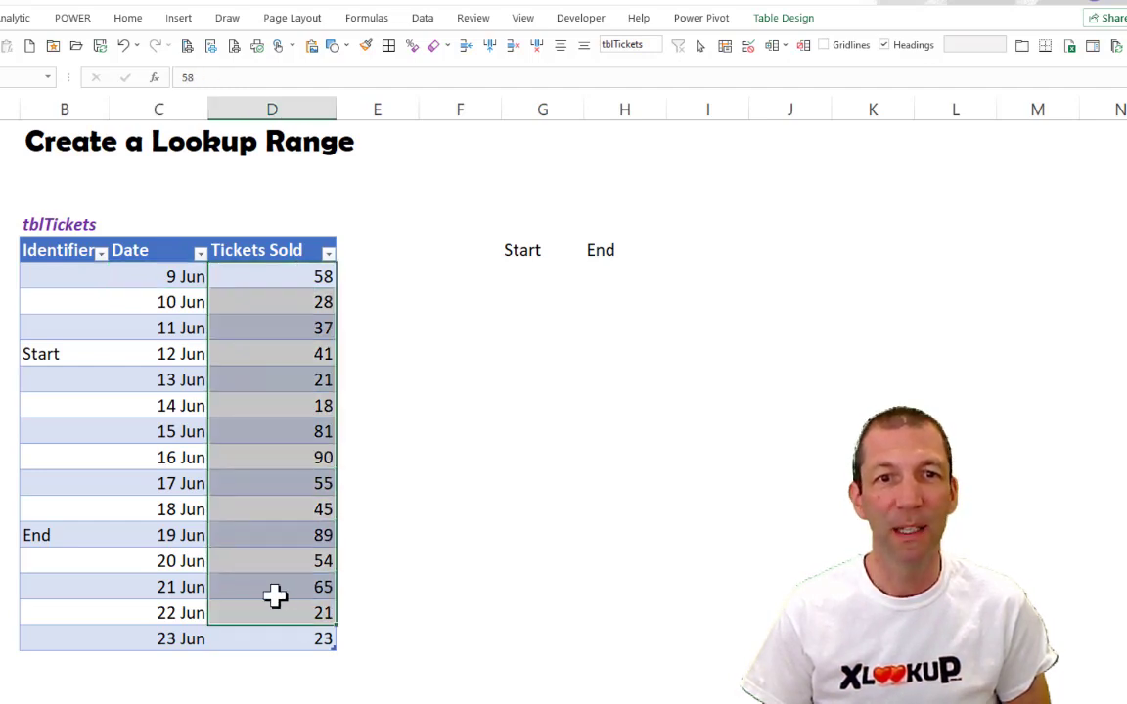
click(68, 354)
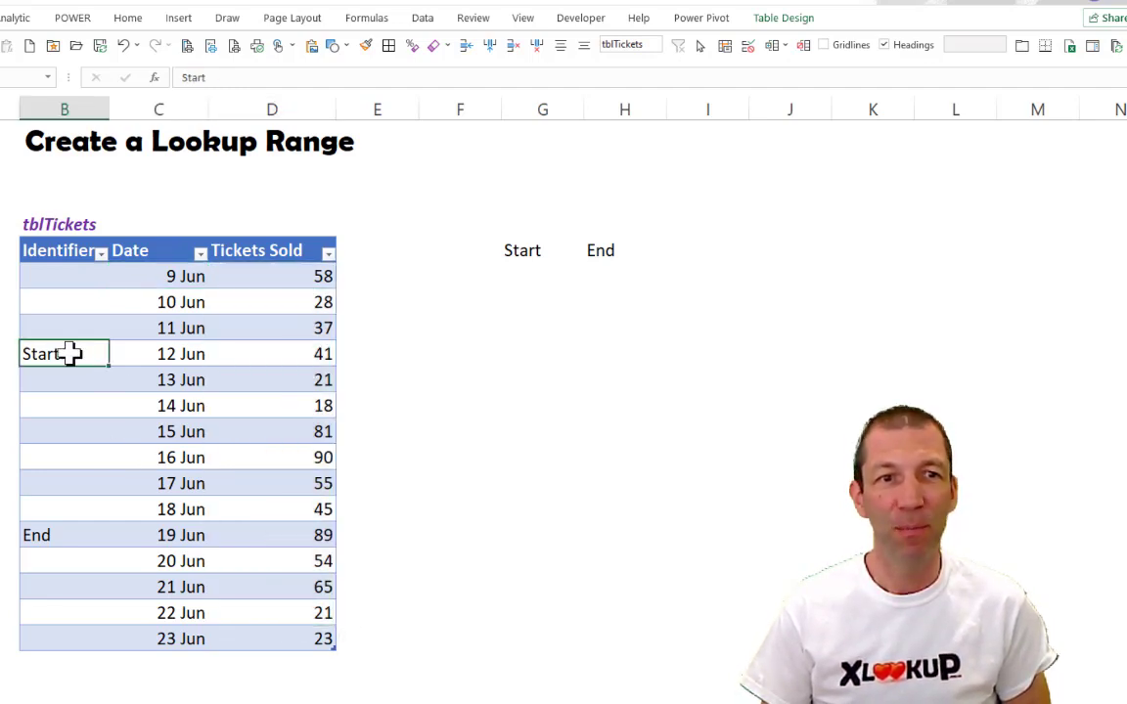
click(51, 540)
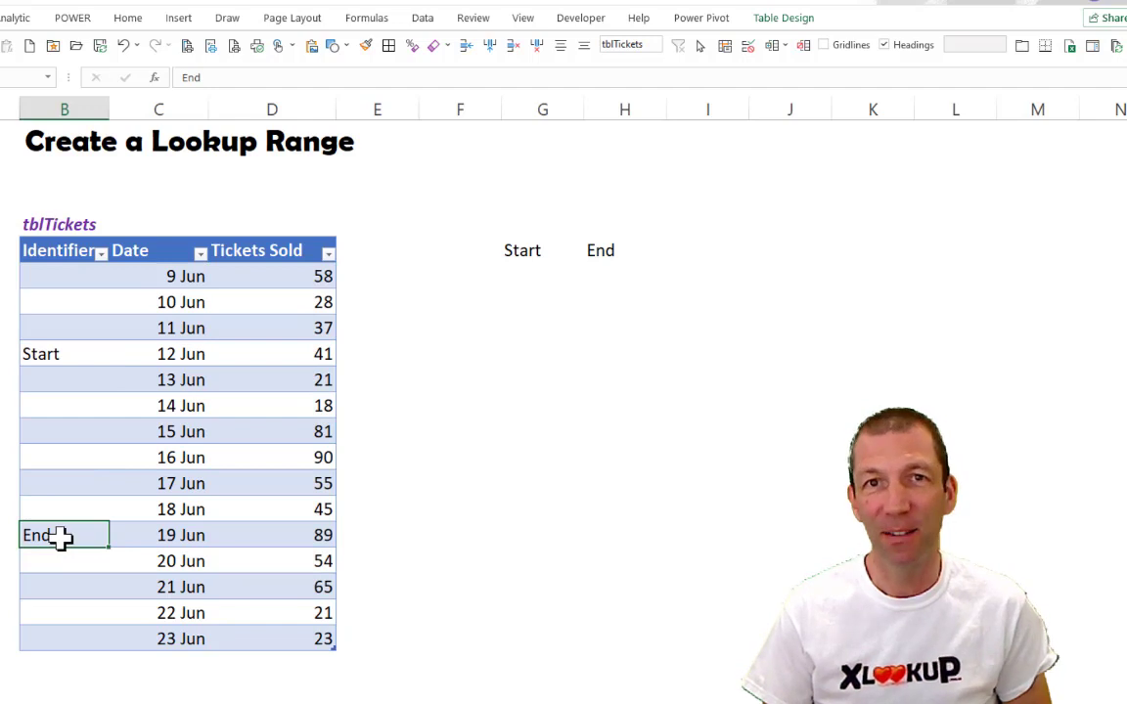
- Enter =XLOOKUP(G5,tblTickets[Identifier],tblTickets[Tickets Sold]) in G6, below the Start heading
click(533, 282)
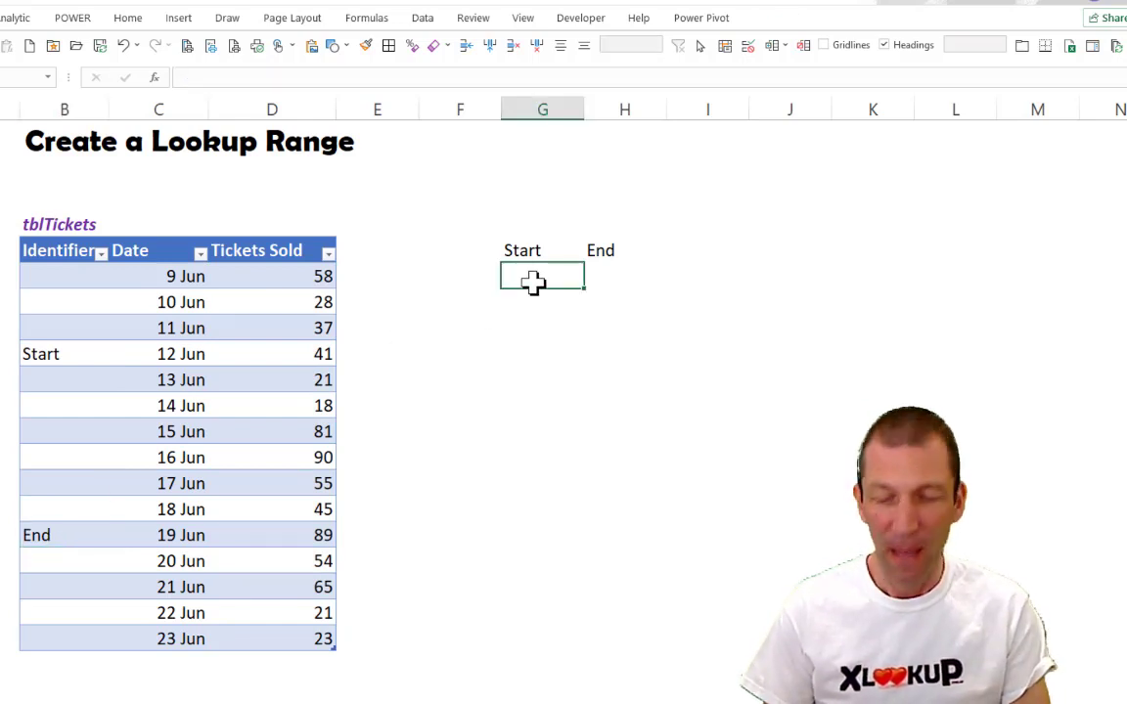
text(=ro)
key(BackSpace)
key(BackSpace)
text(xlo)
key(Tab)
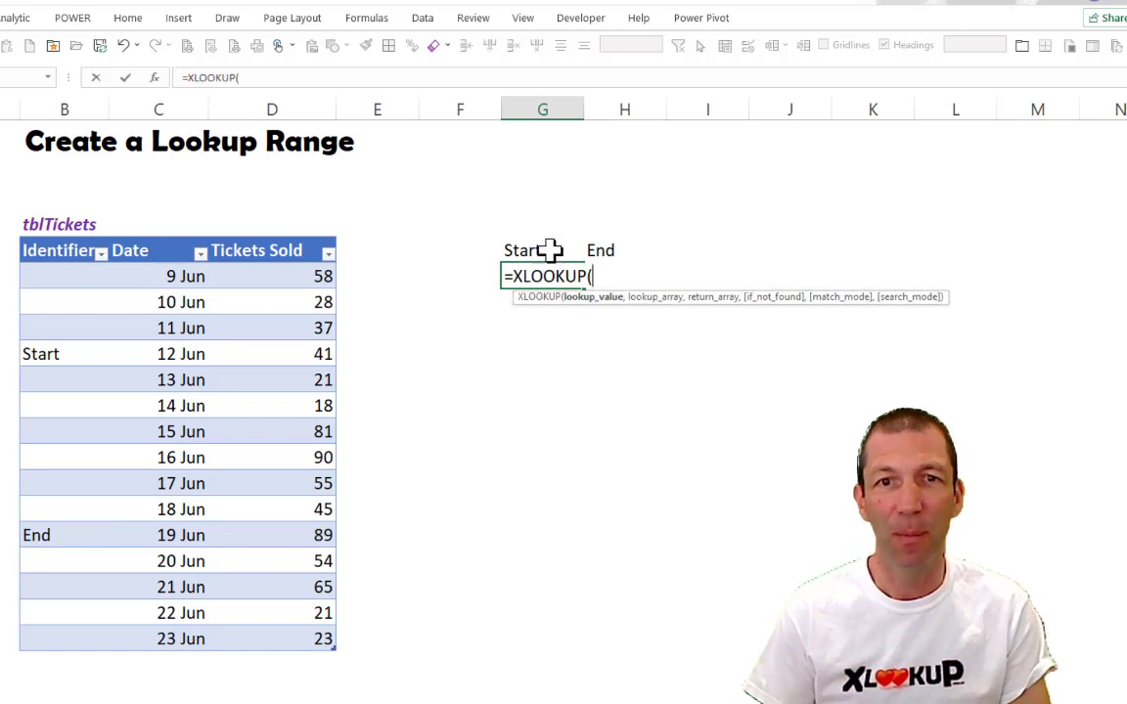
click(550, 249)
text(,)
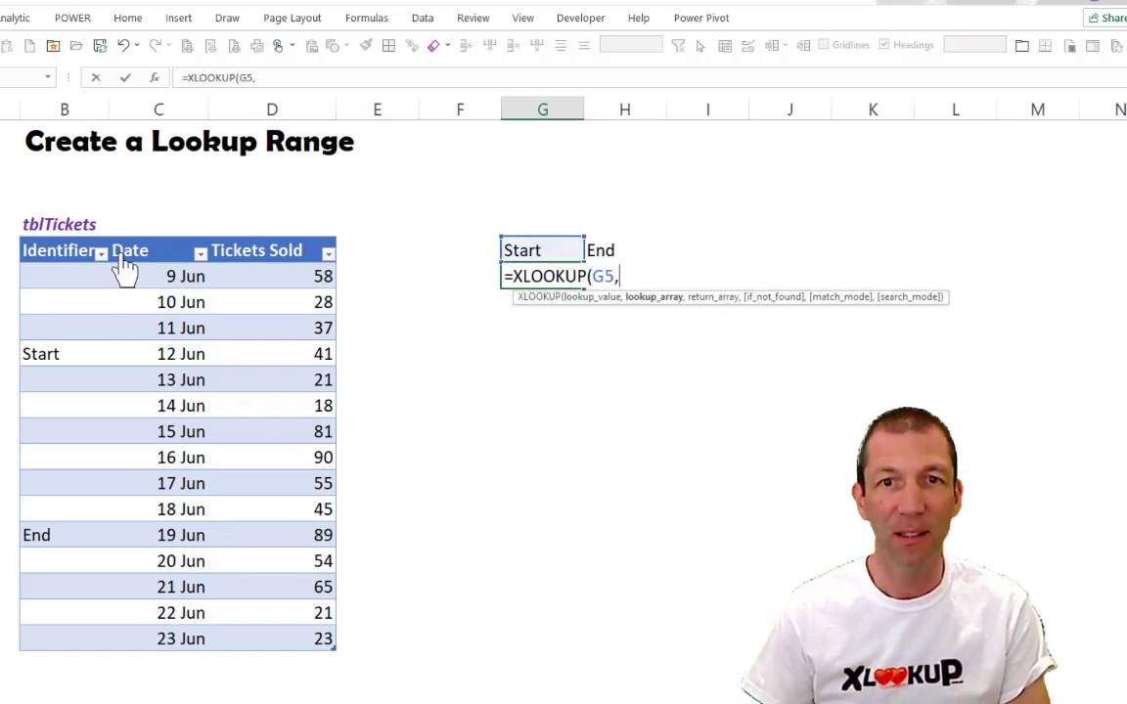
click(55, 229)
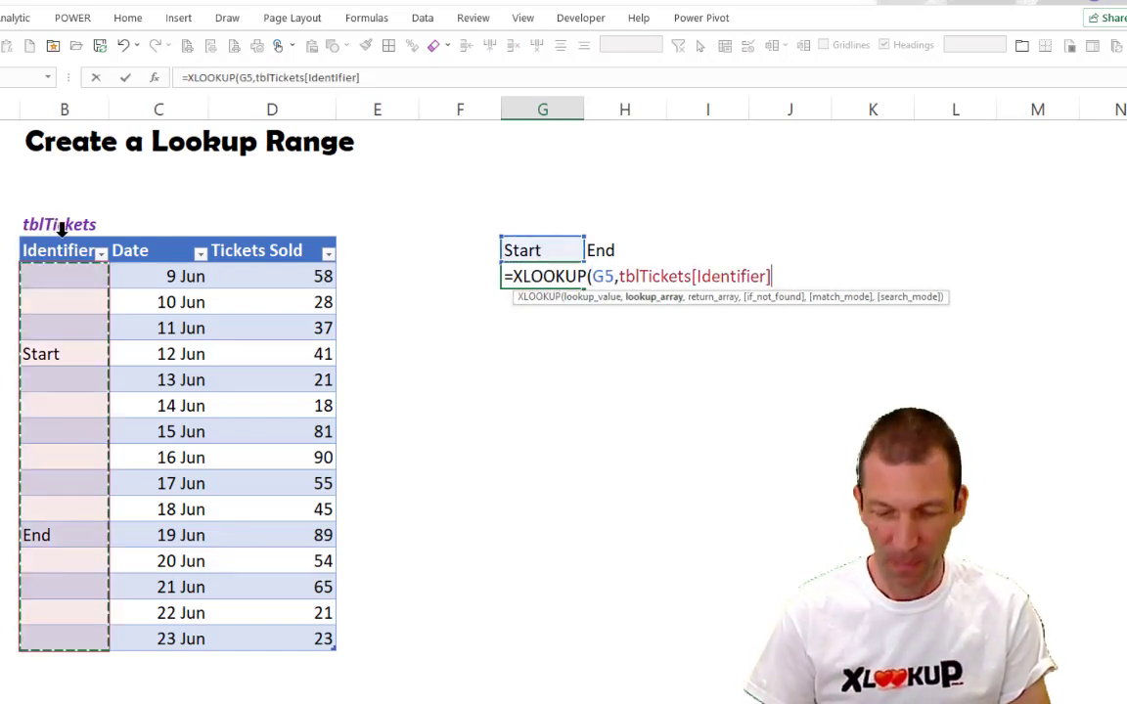
text(,)
click(260, 235)
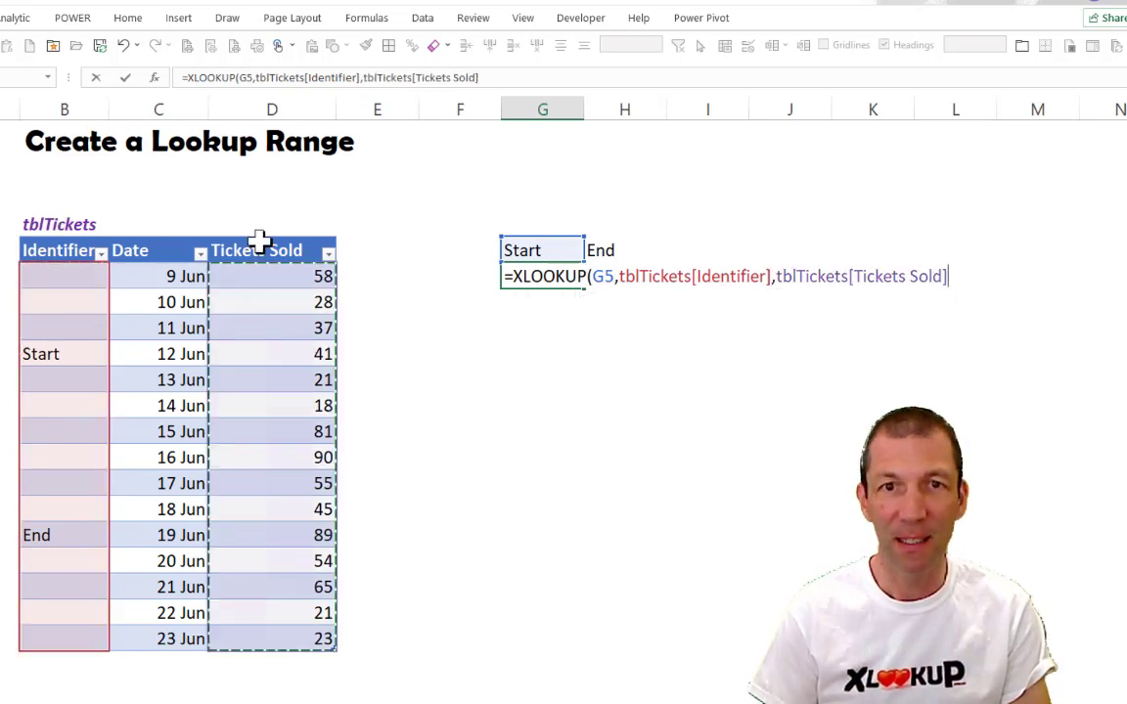
key(Return)
key(Up)
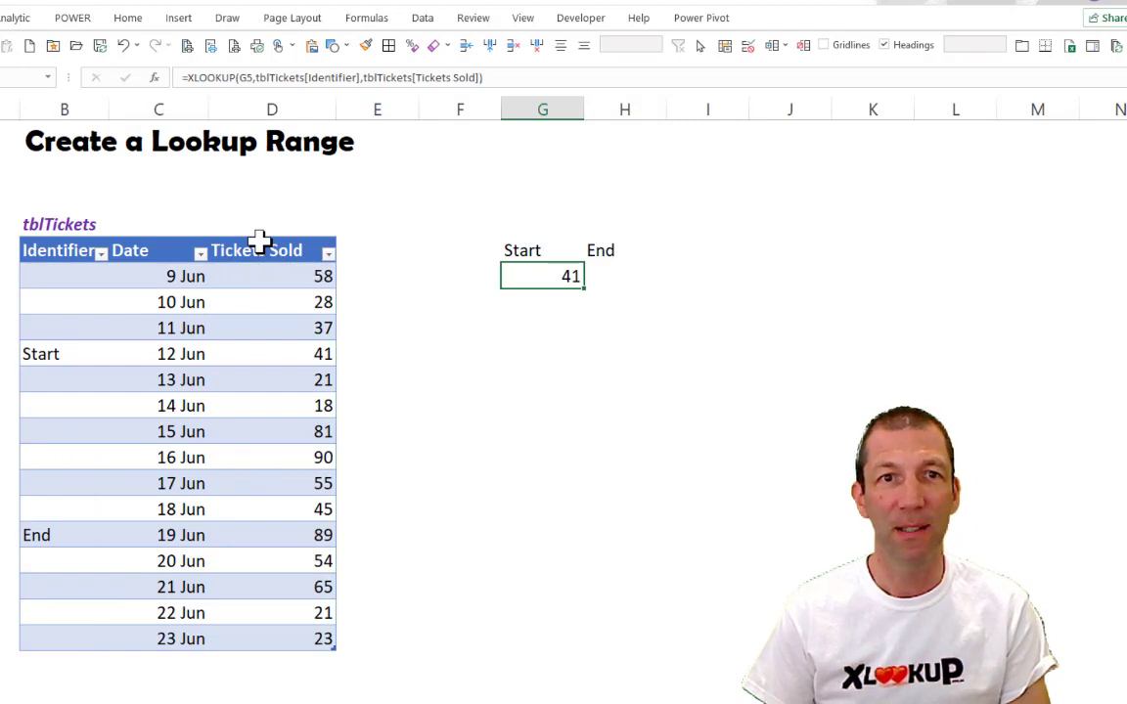
- Copy the XLOOKUP formula from G6 to H6, below the End heading, and check its references
key(ctrl+c)
key(Right)
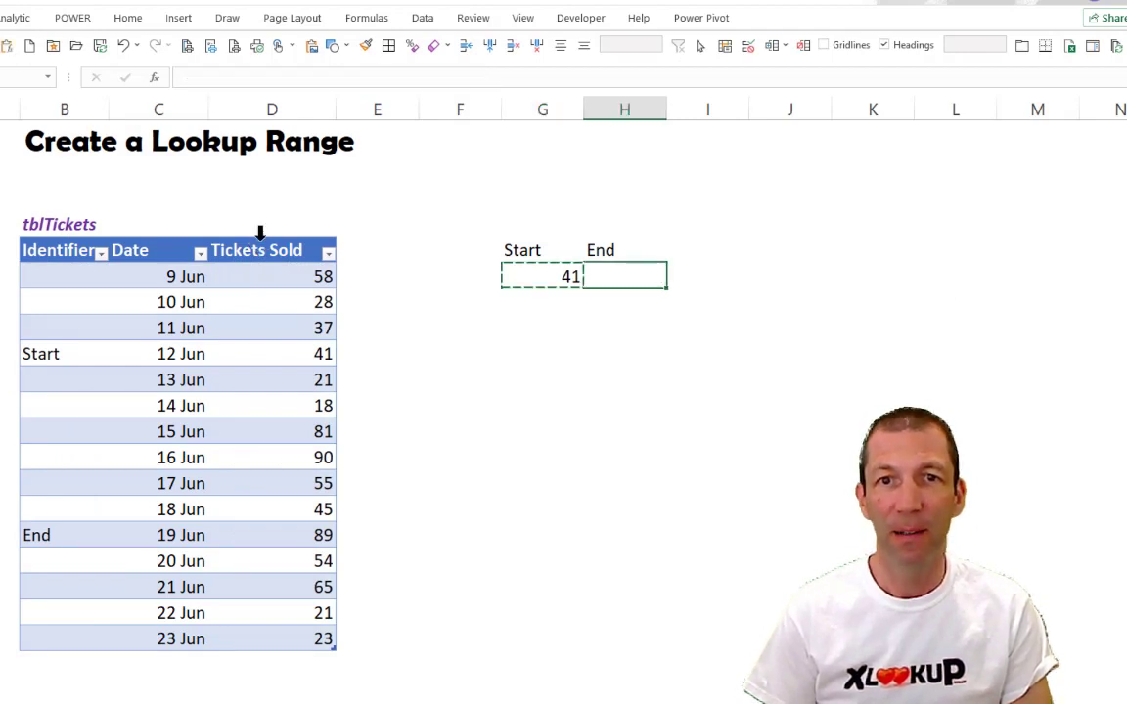
key(ctrl+v)
double_click(639, 275)
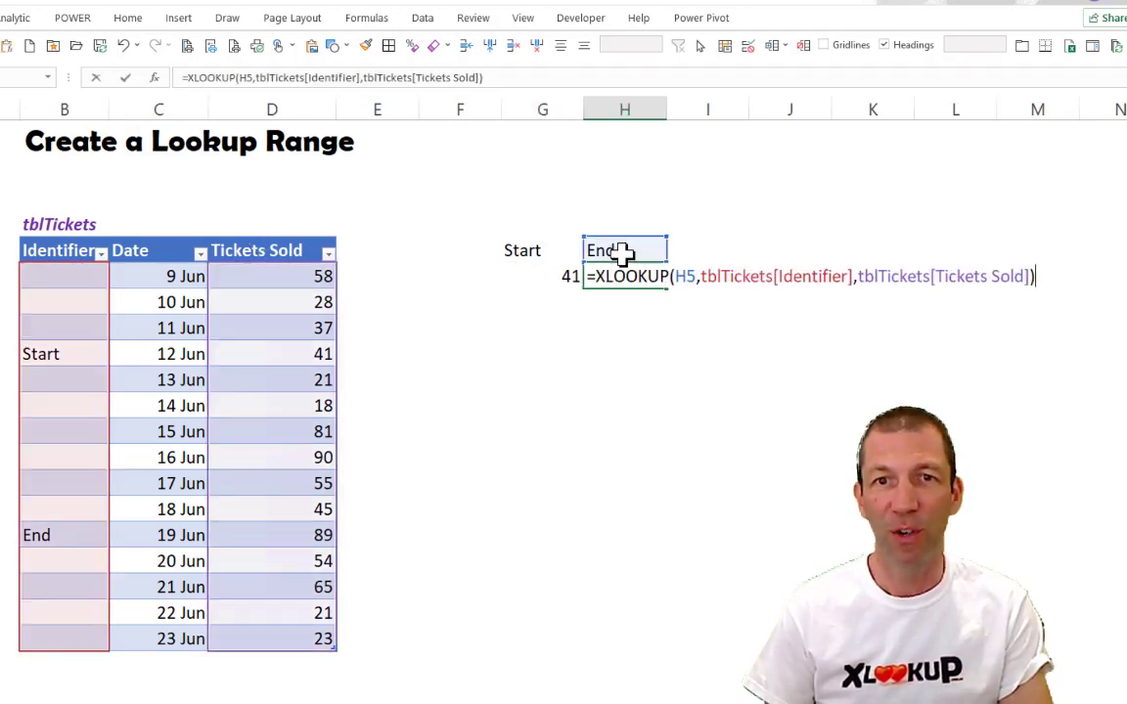
key(Escape)
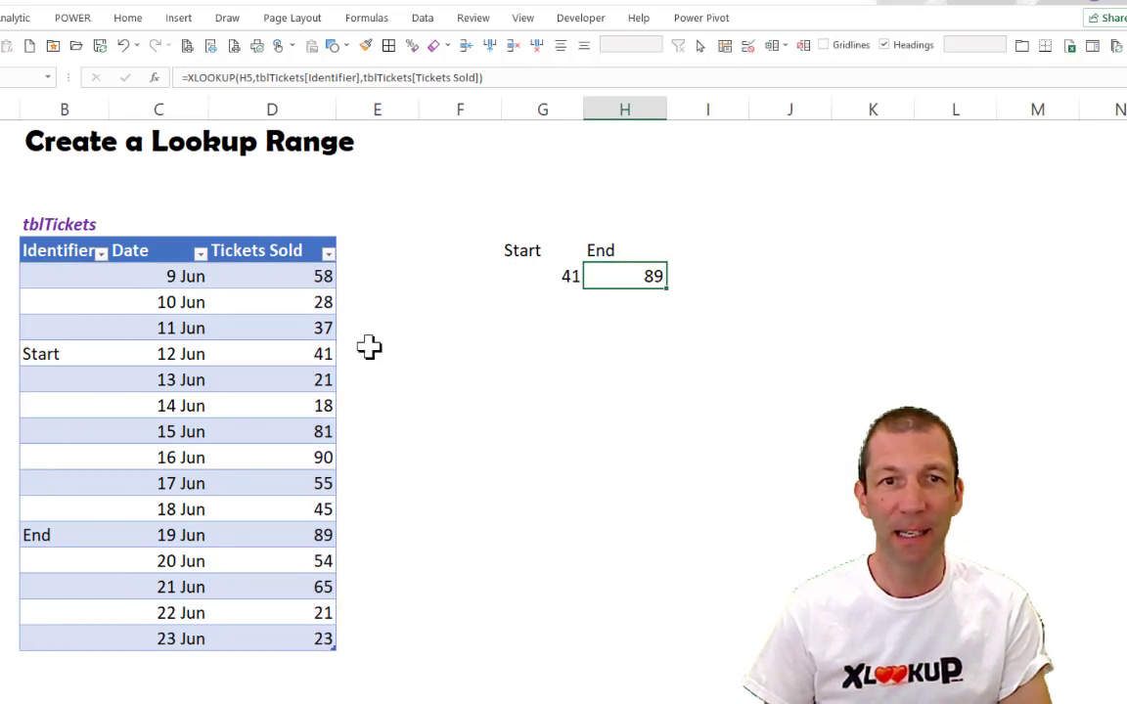
- Highlight the Start and End ticket values in D9 and D16, followed by the whole range between them
click(279, 354)
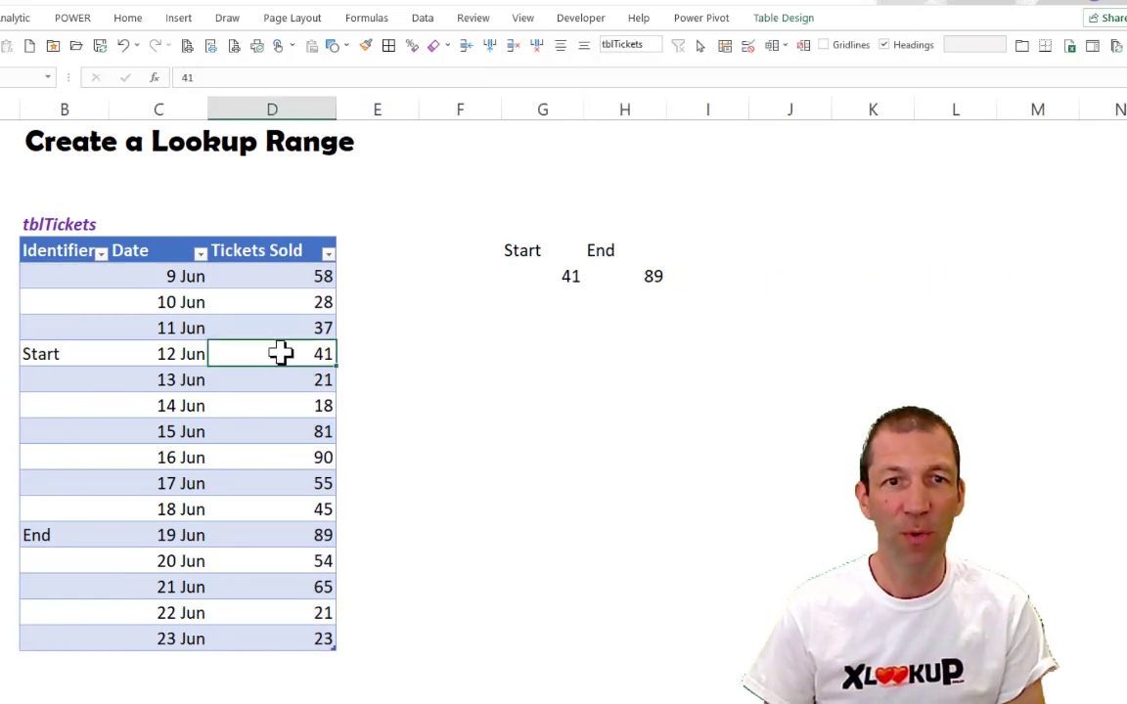
ctrl+click(291, 538)
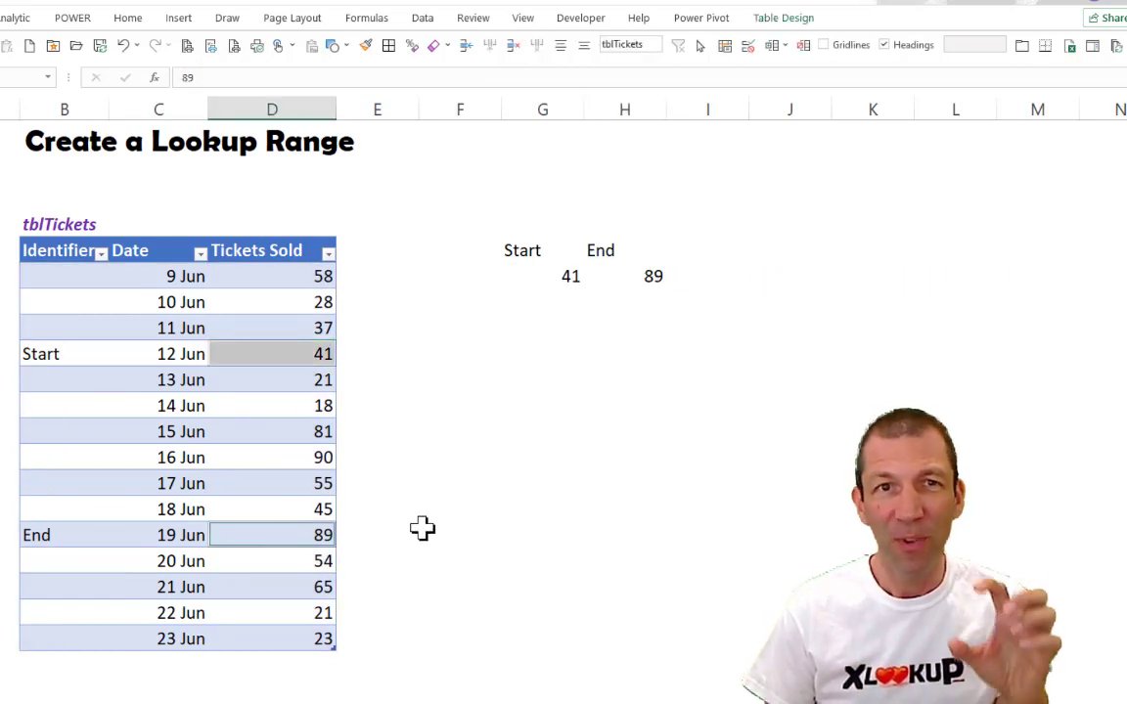
click(293, 357)
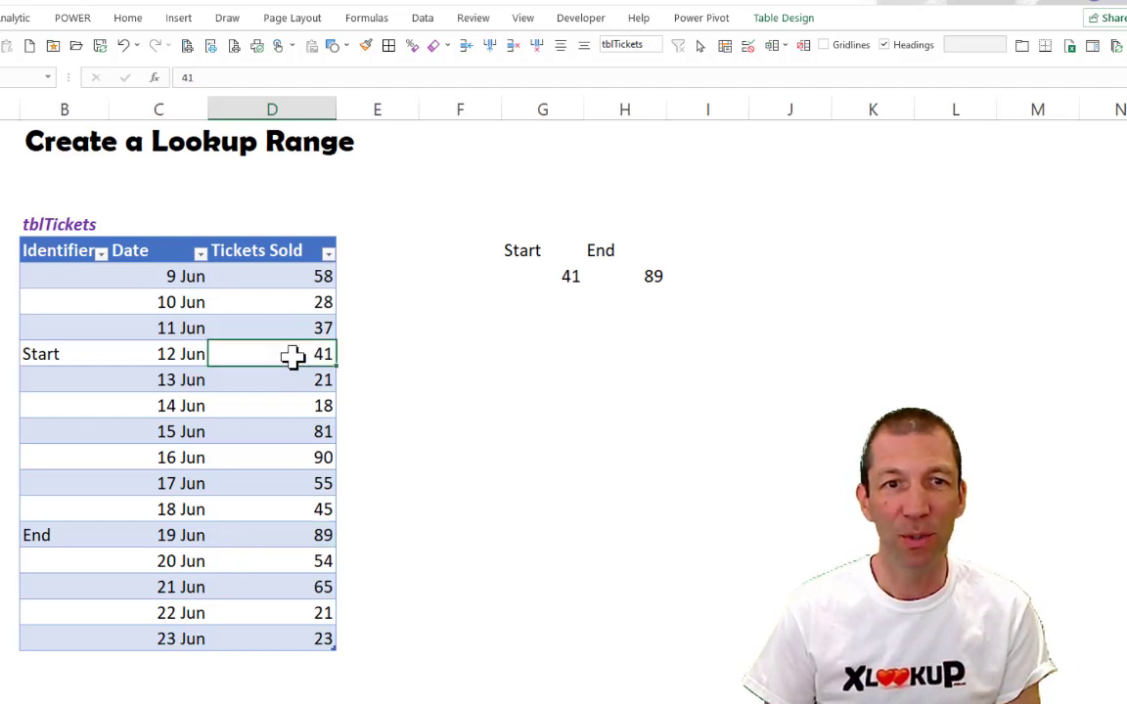
drag(293, 354, 282, 535)
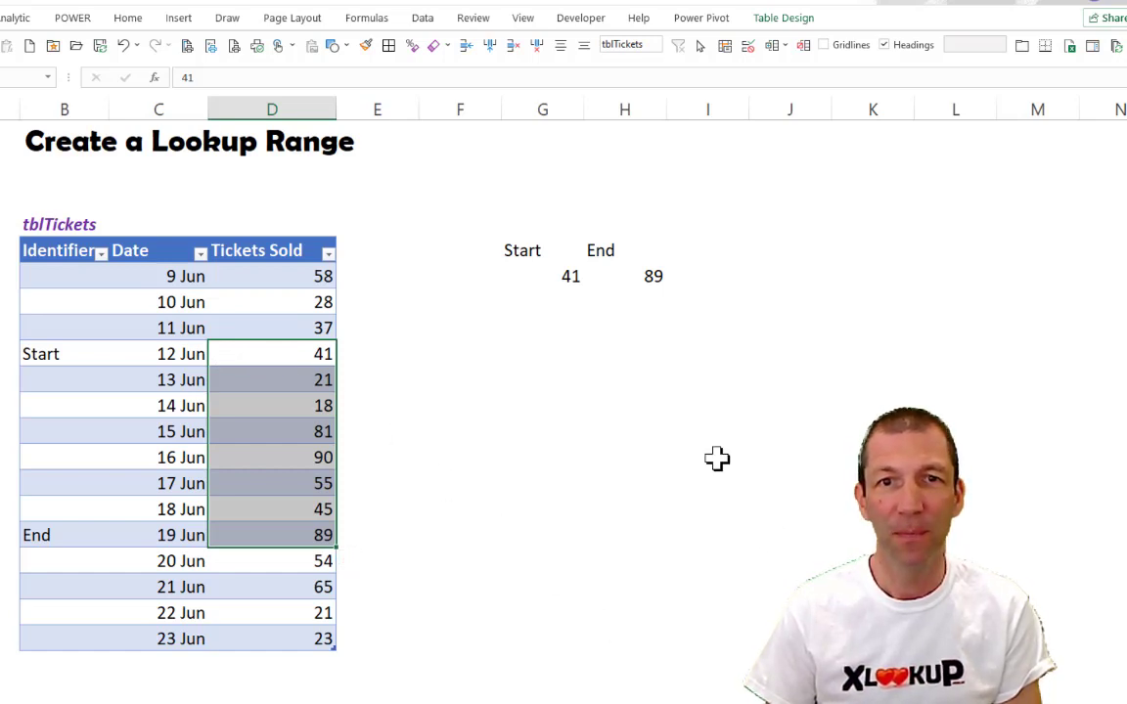
- Copy the XLOOKUP expression from H6 without its equals sign, leaving the cell as it is
click(547, 281)
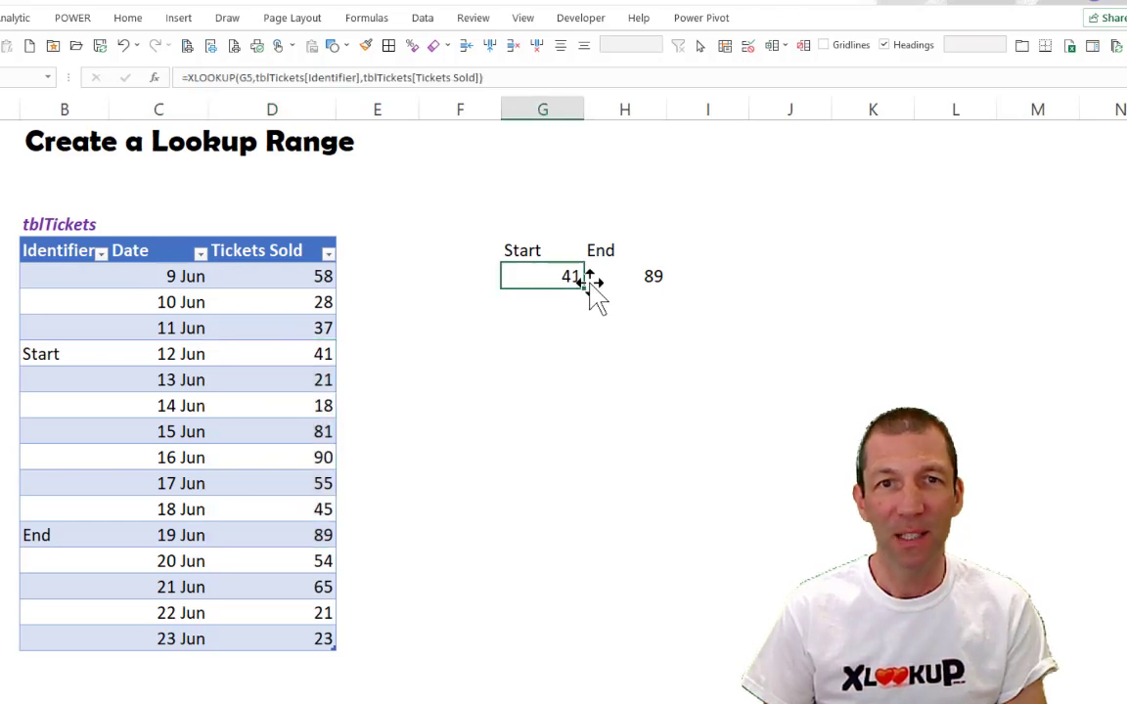
click(648, 272)
drag(186, 78, 659, 98)
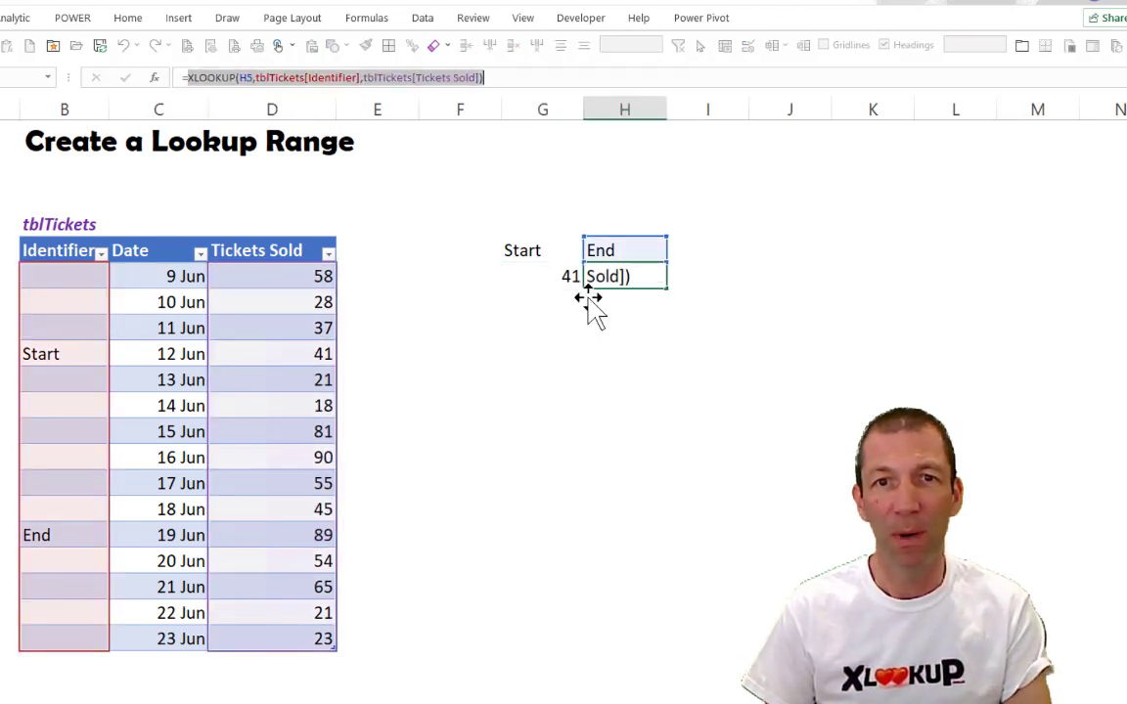
key(Escape)
- Extend the G6 formula into a range by appending " : " and the copied XLOOKUP(H5,tblTickets[Identifier],tblTickets[Tickets Sold])
click(566, 273)
key(F2)
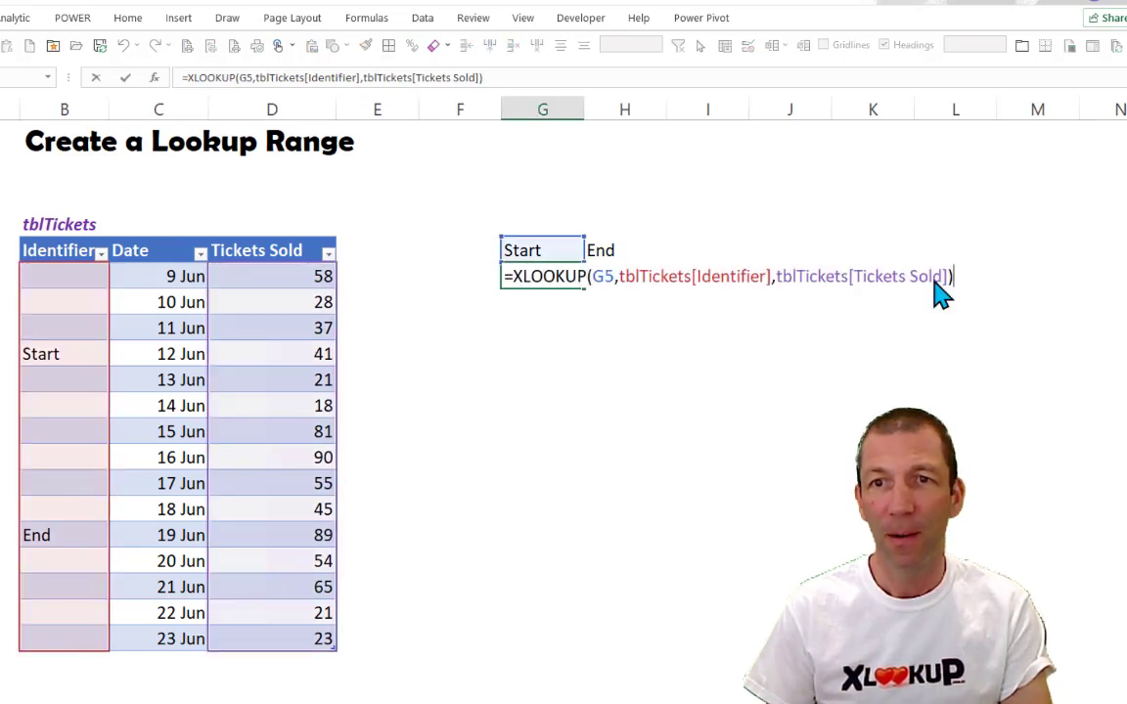
text(:)
key(ctrl+v)
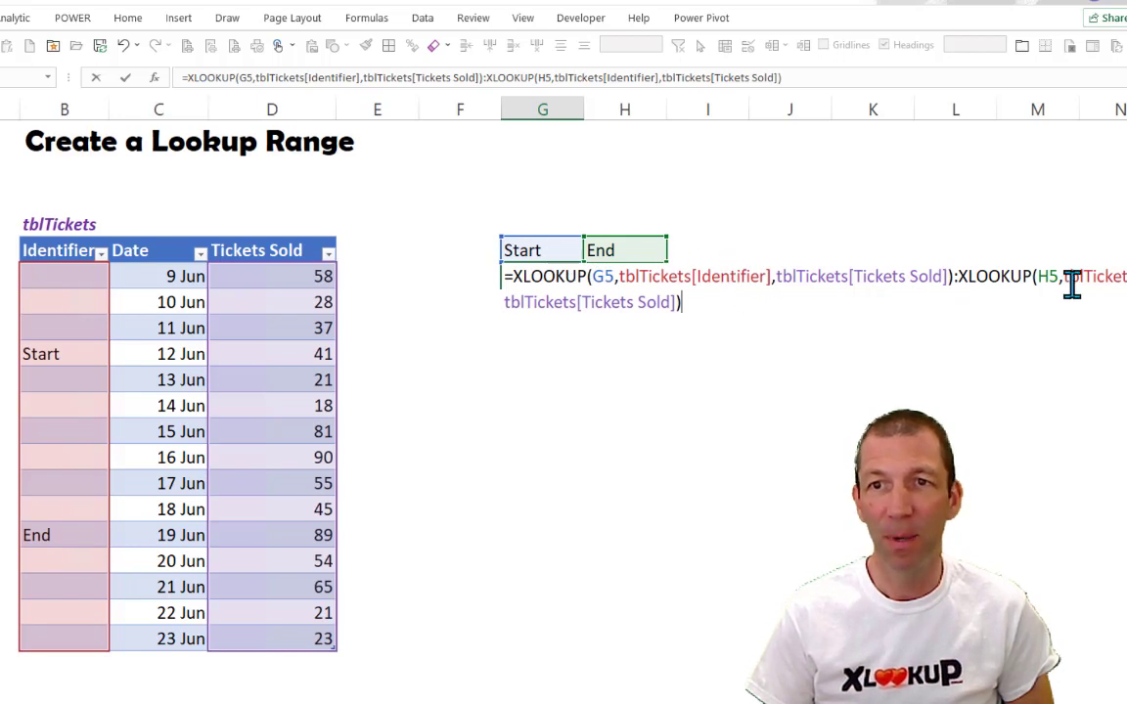
click(956, 276)
key(Right)
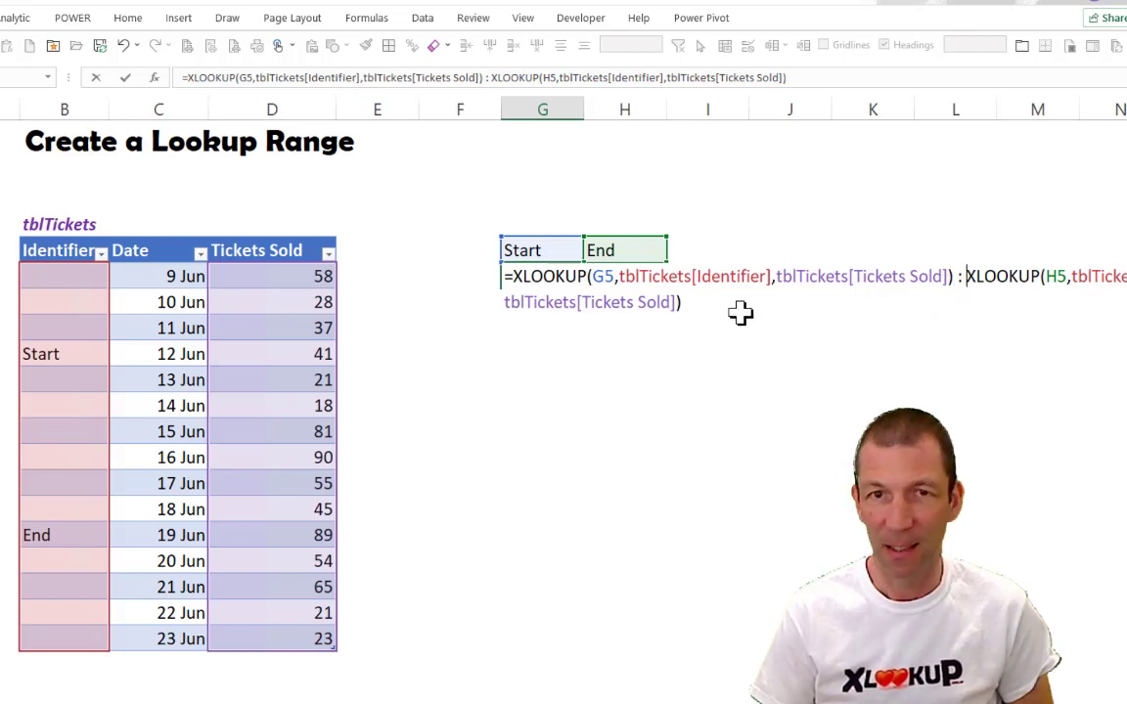
key(Return)
key(Up)
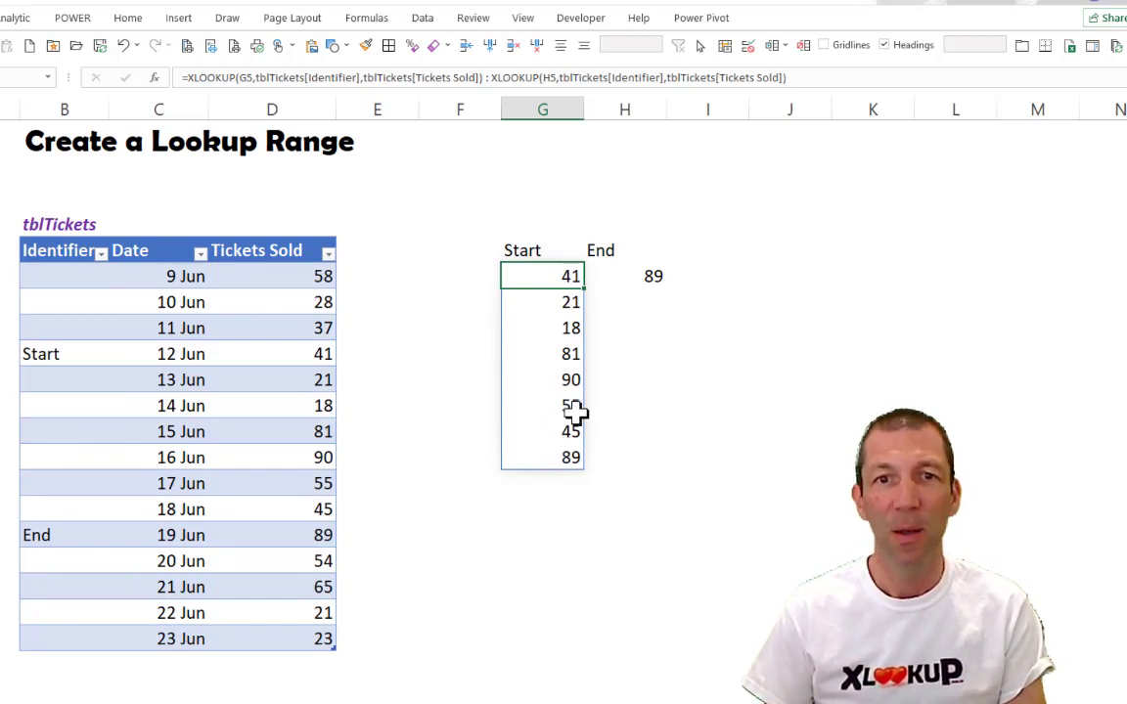
- Enter the plain range reference =D9:D16 in J6 for comparison with the XLOOKUP range, and clear it again
click(768, 278)
text(=)
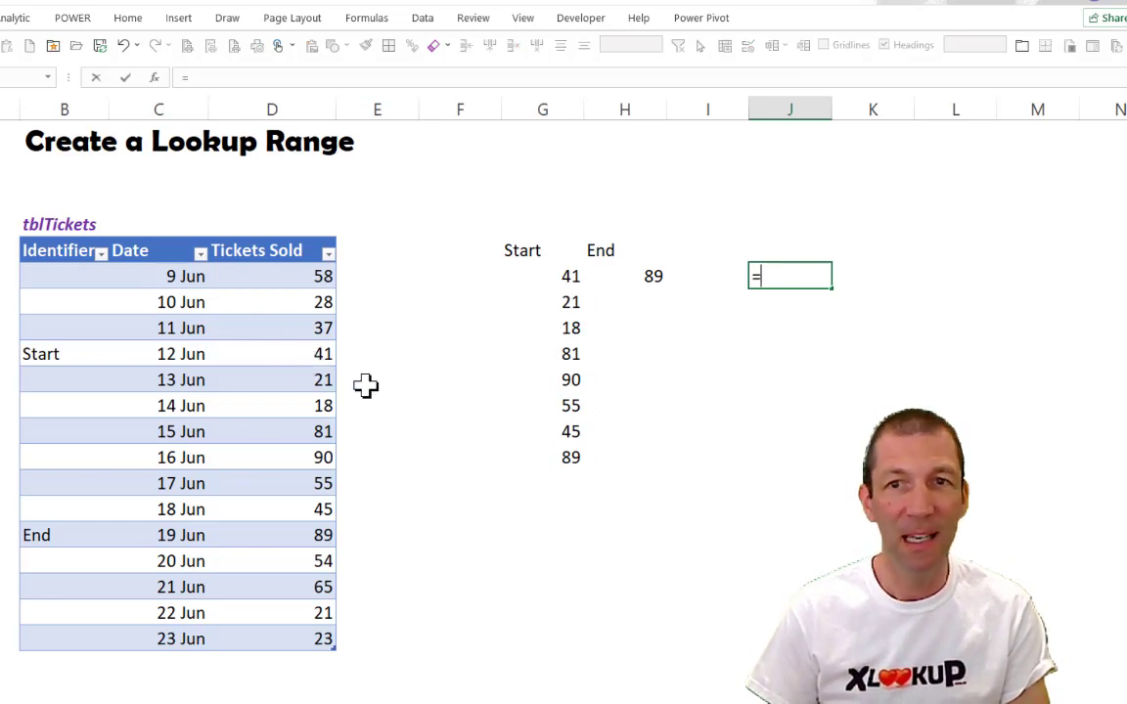
text(d9)
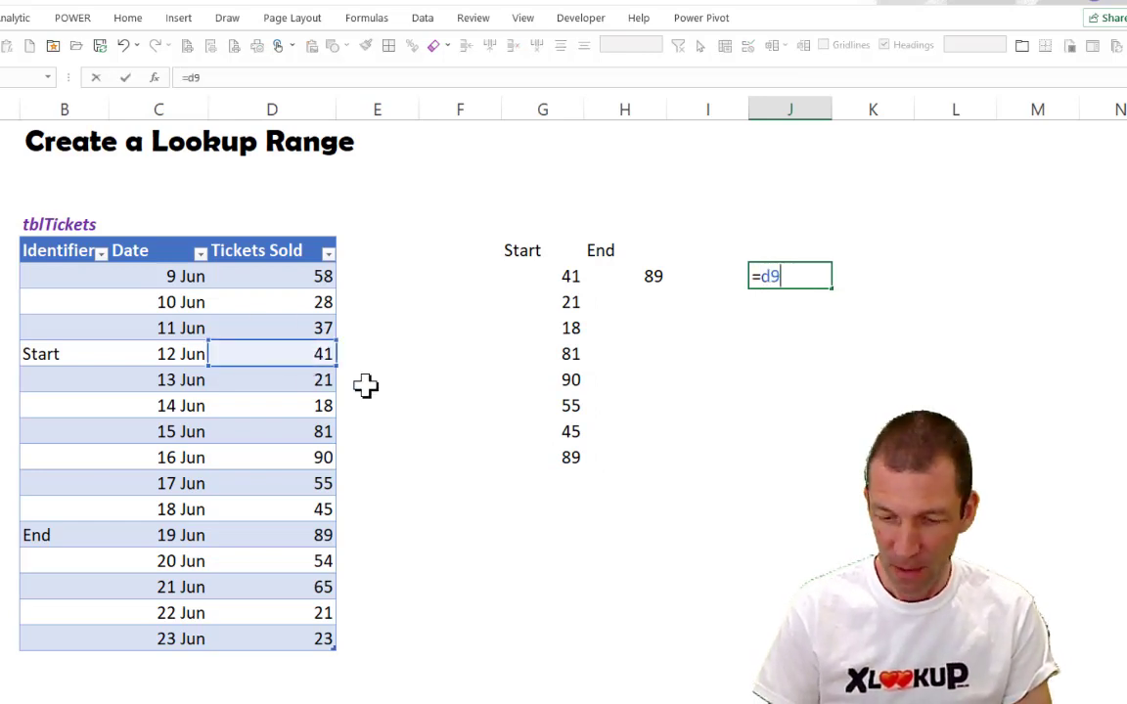
text(:)
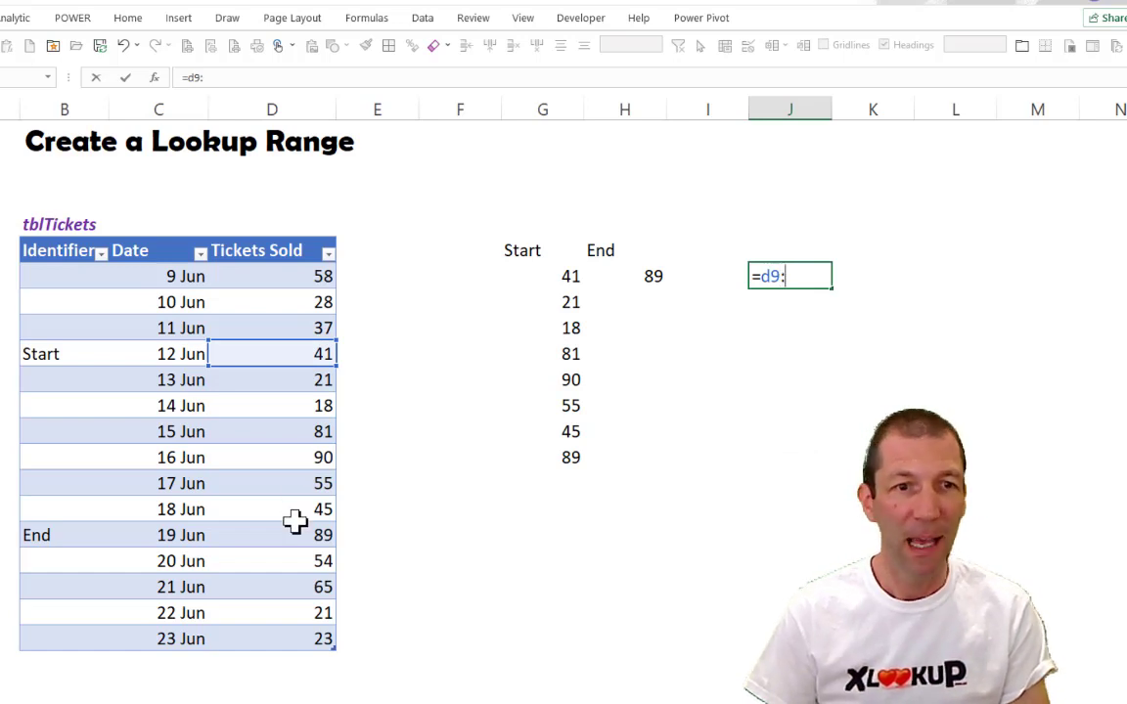
text(d16)
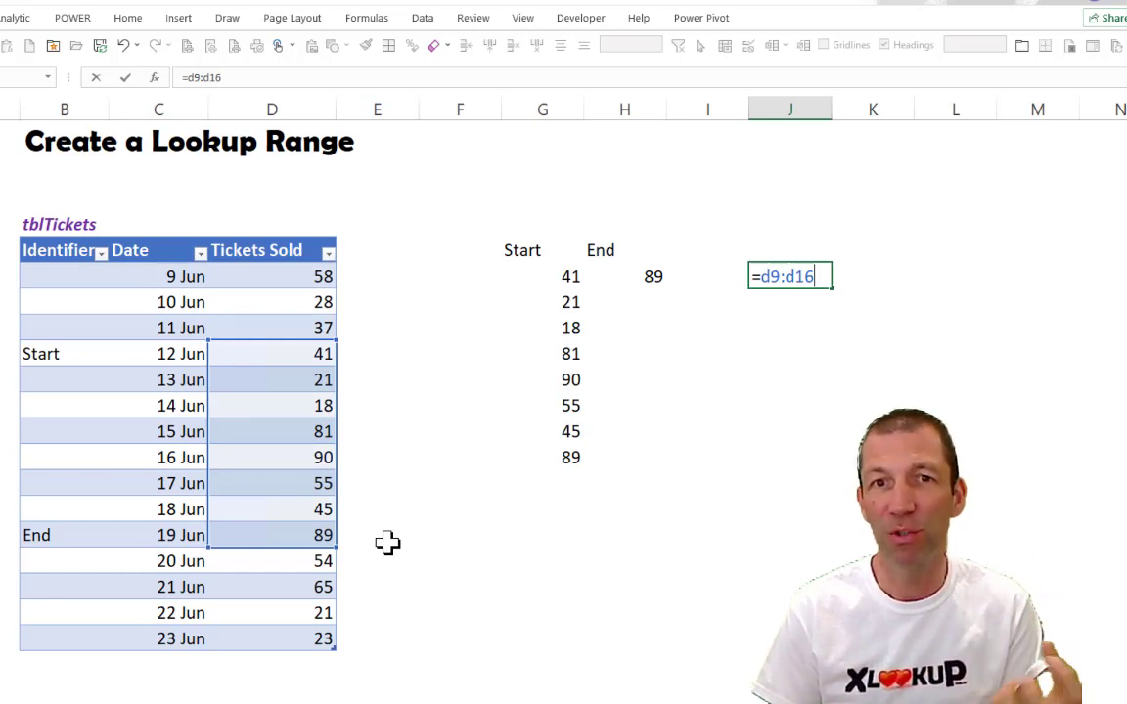
key(Return)
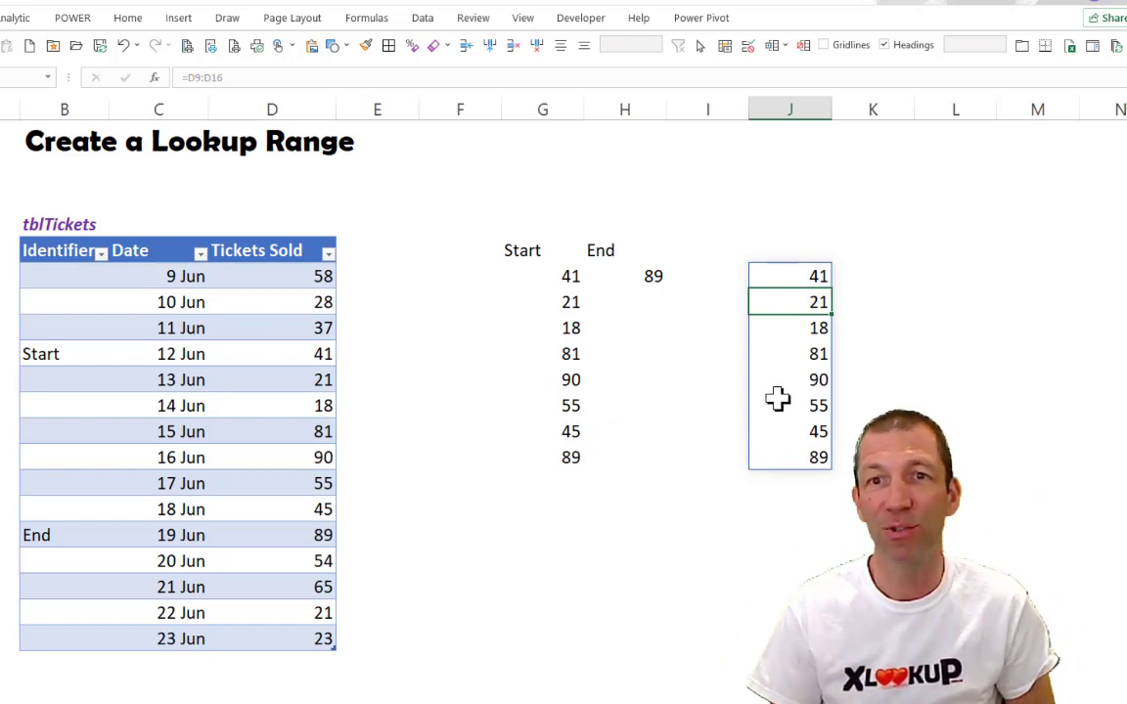
click(819, 276)
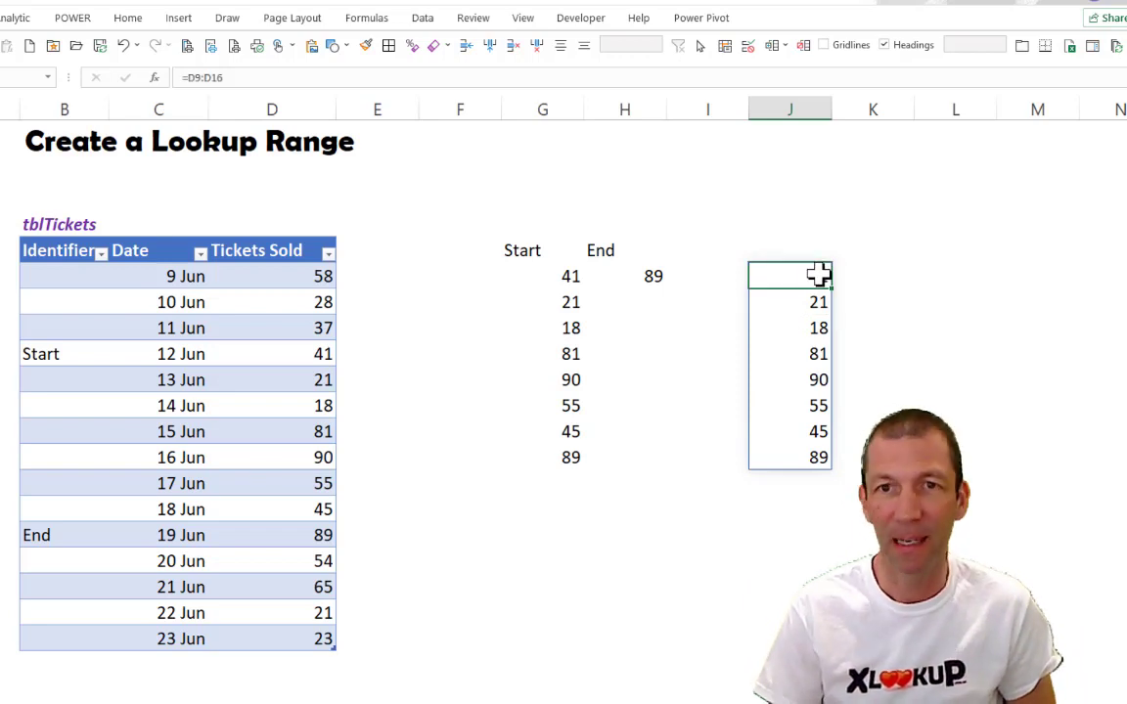
key(Delete)
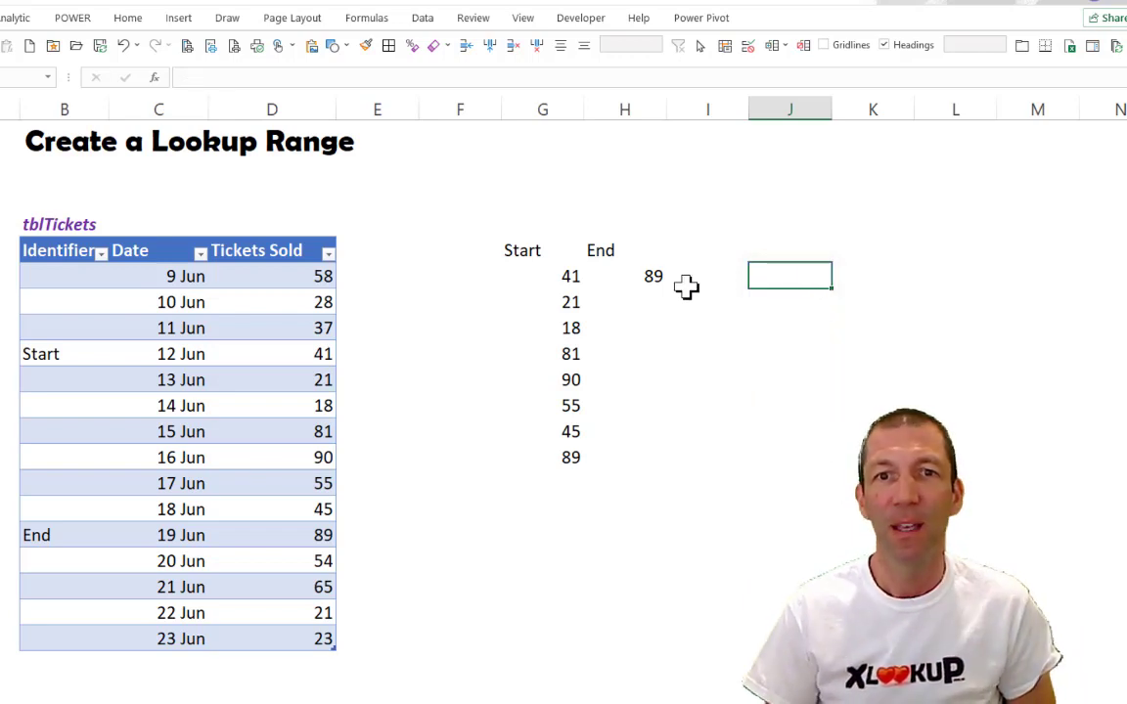
- Wrap the XLOOKUP : XLOOKUP range in G6 in a SUM function, with spaces inside its parentheses
click(537, 279)
double_click(503, 277)
click(508, 277)
text(SUM()
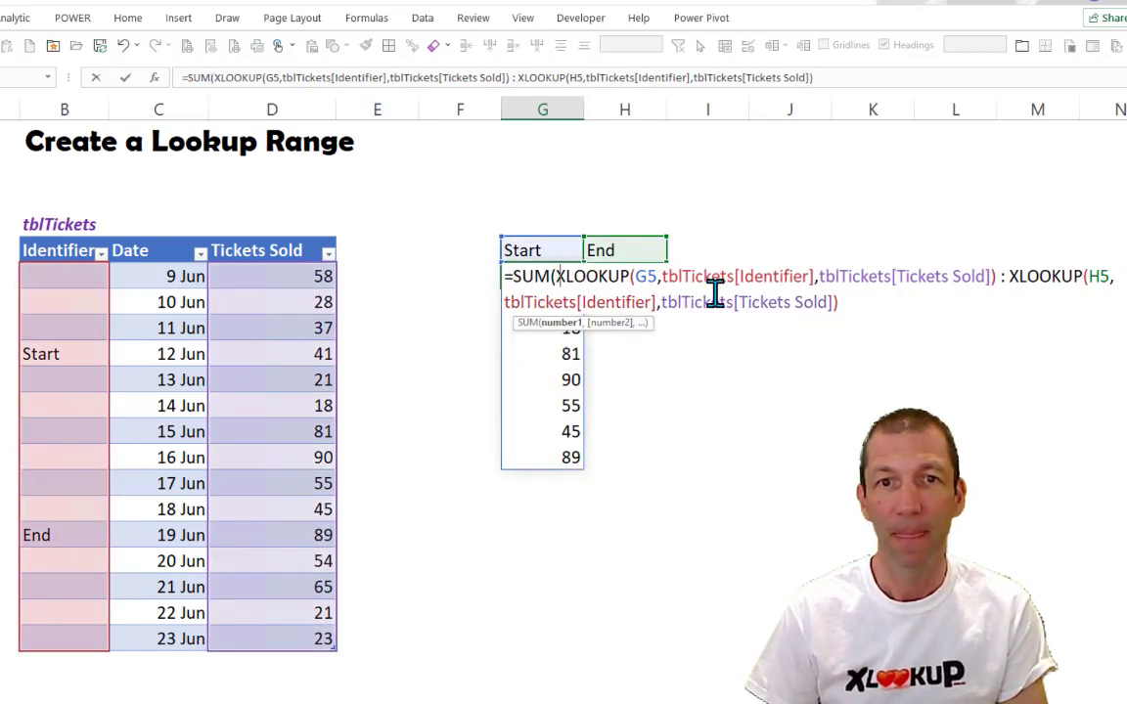
click(841, 306)
text() )
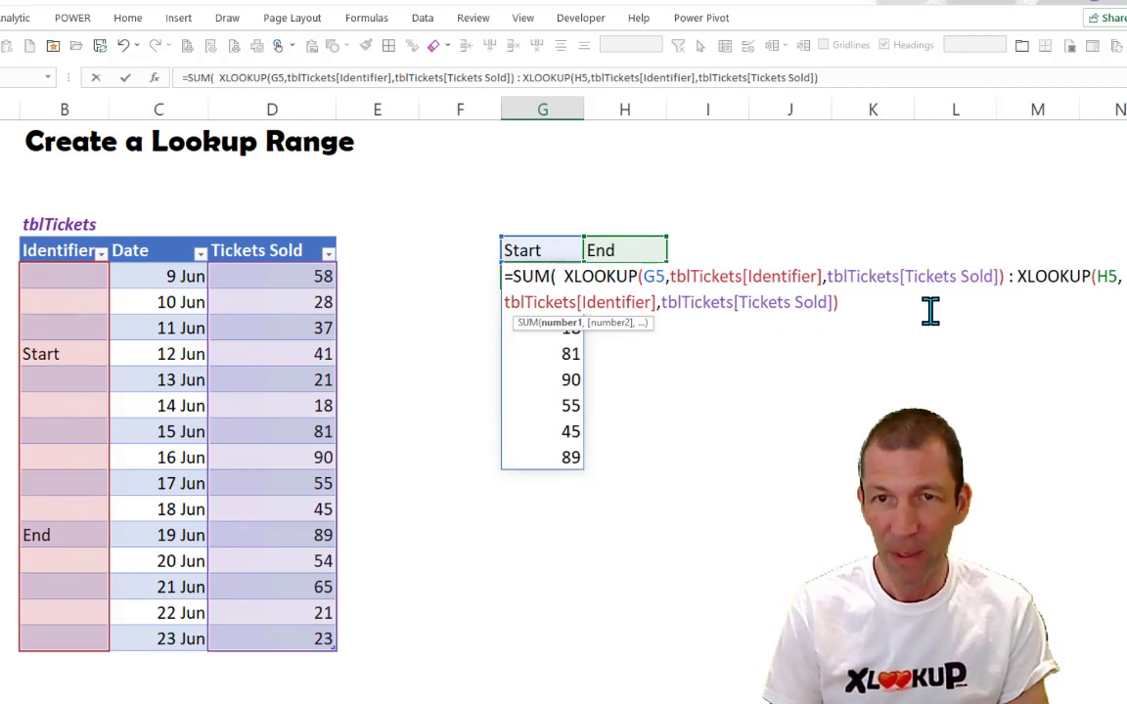
text())
key(Return)
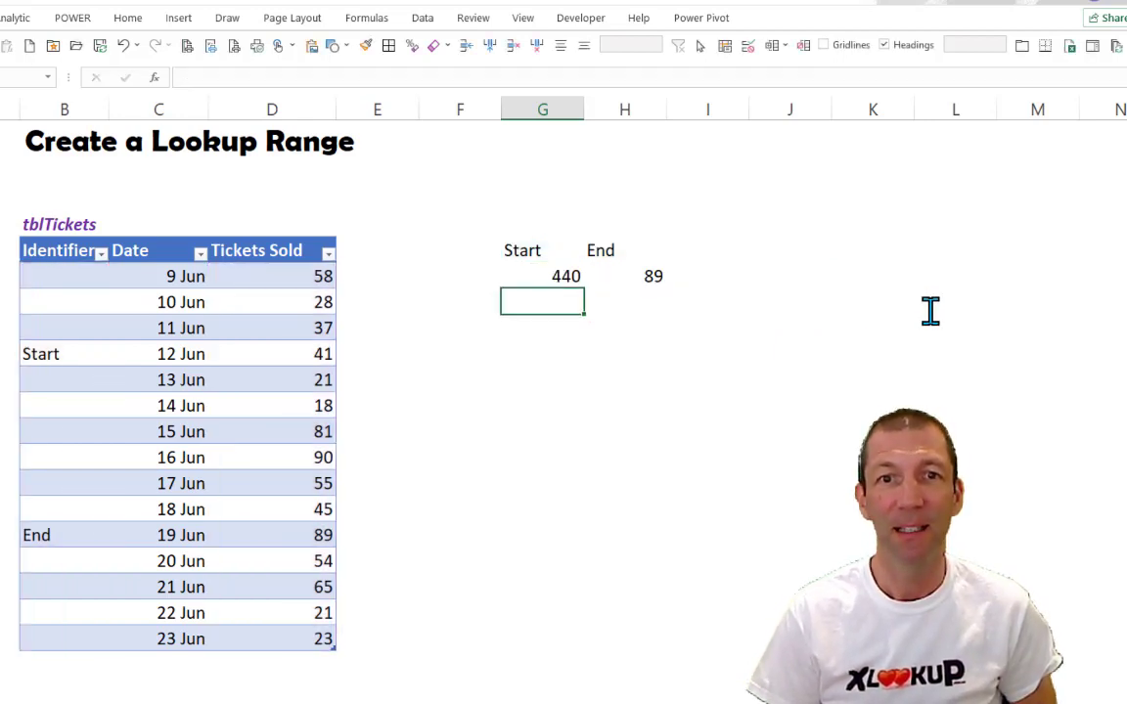
key(Up)
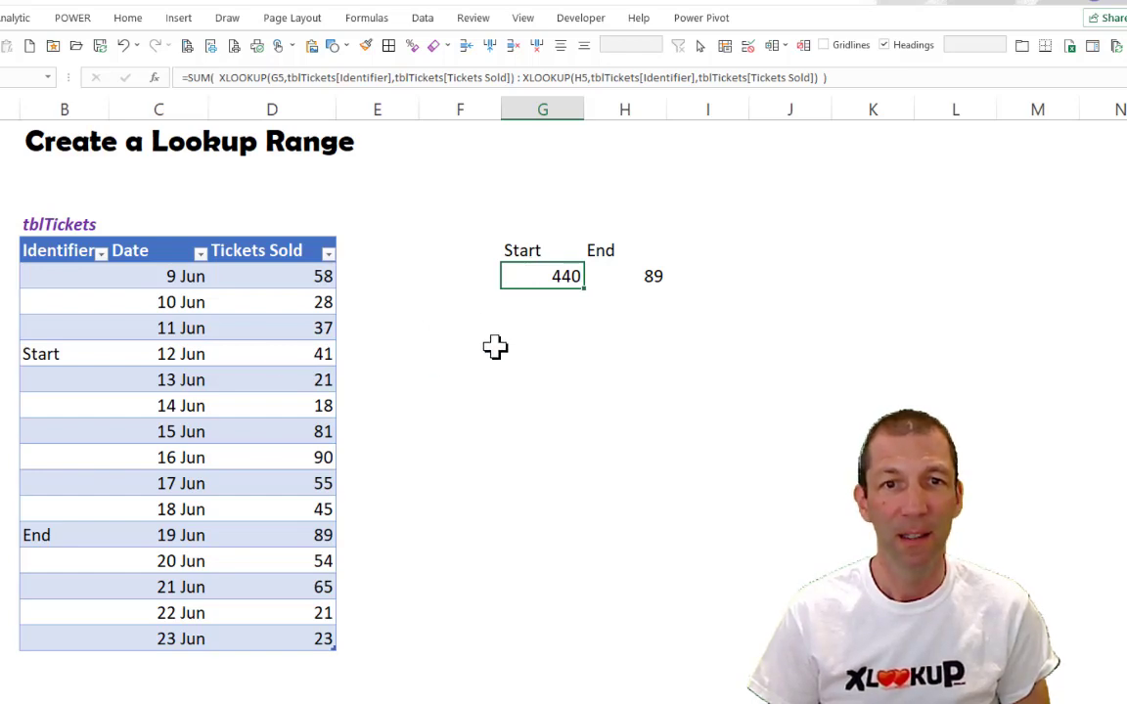
- Move the Start identifier in tblTickets from the 12 Jun row to the 15 Jun row and check the G6 sum against the enclosed tickets
click(84, 356)
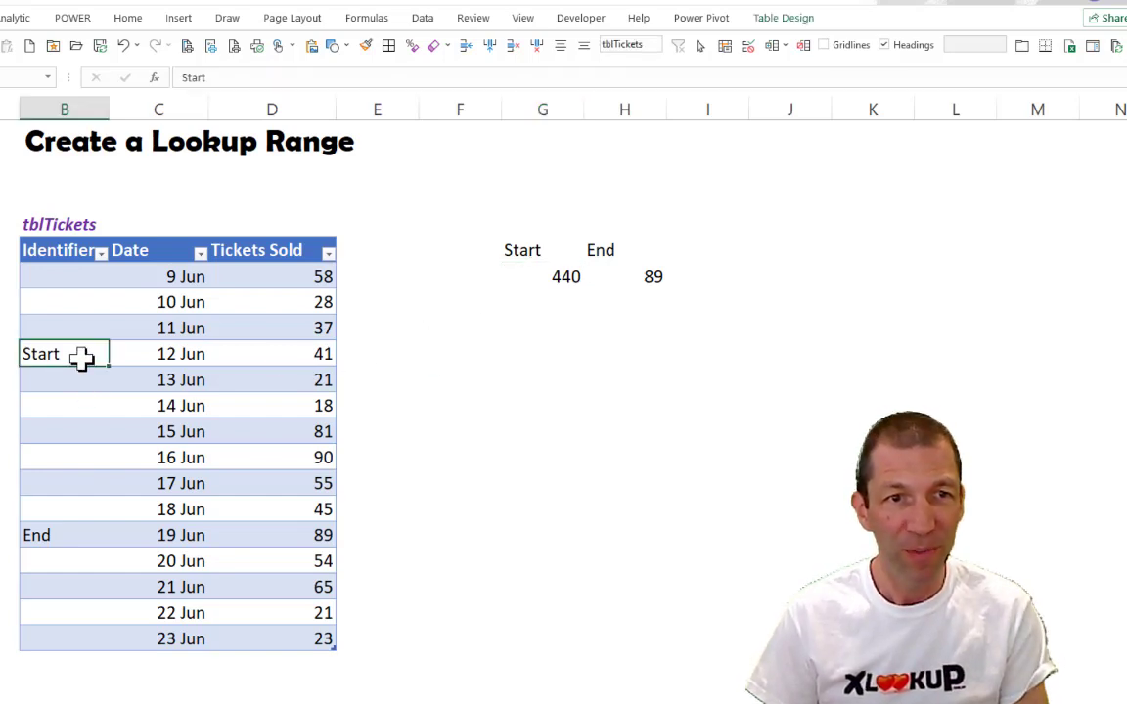
key(ctrl+c)
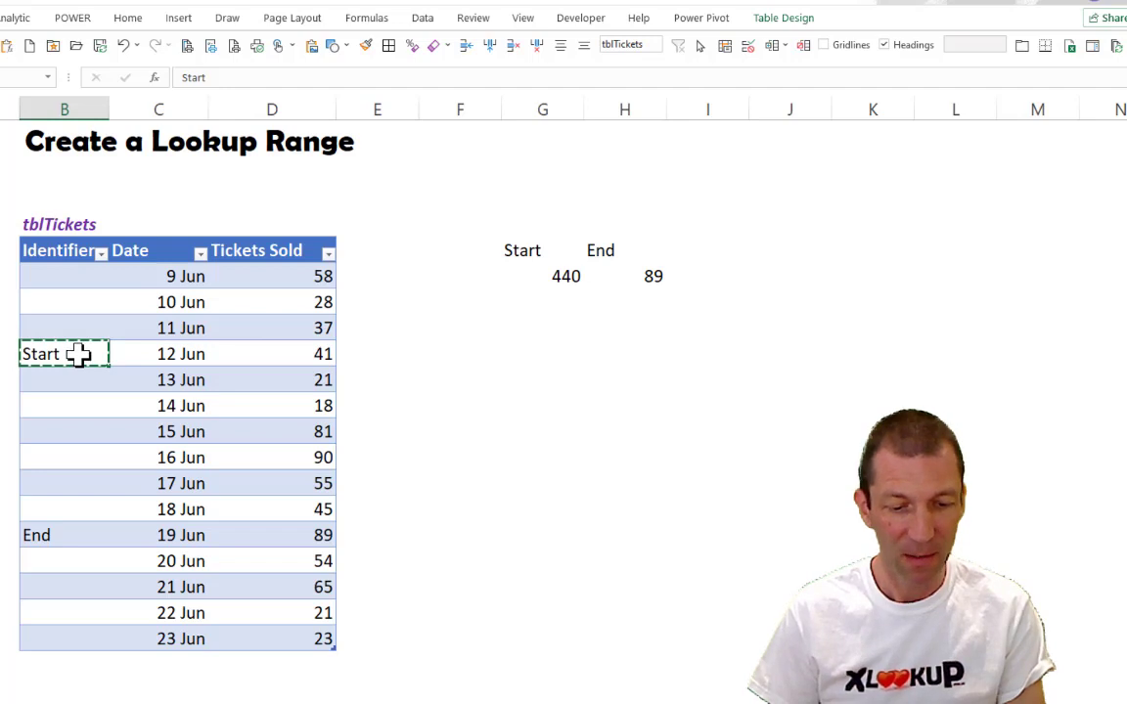
click(76, 433)
key(ctrl+v)
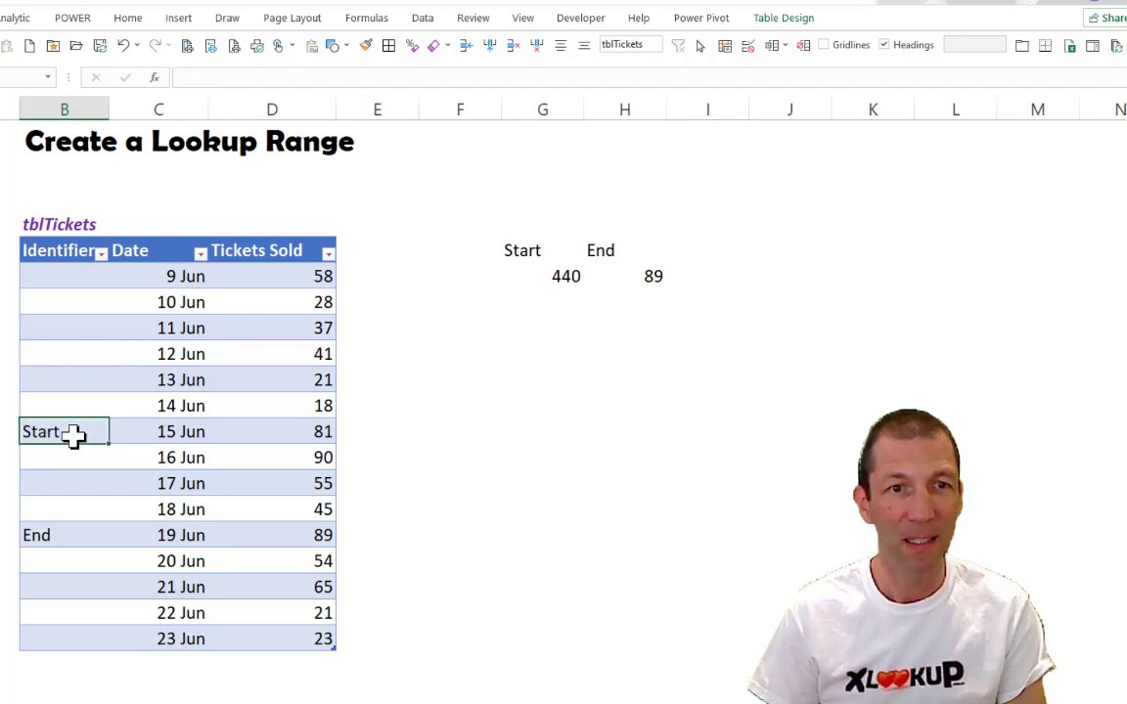
click(549, 276)
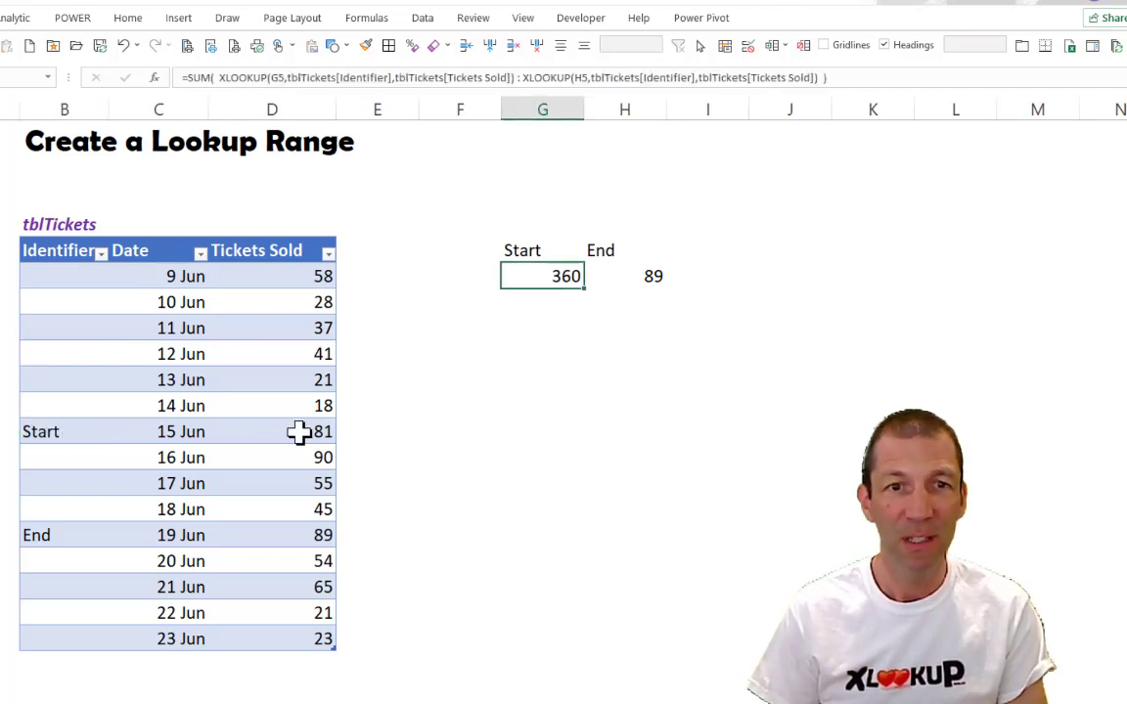
drag(296, 432, 285, 536)
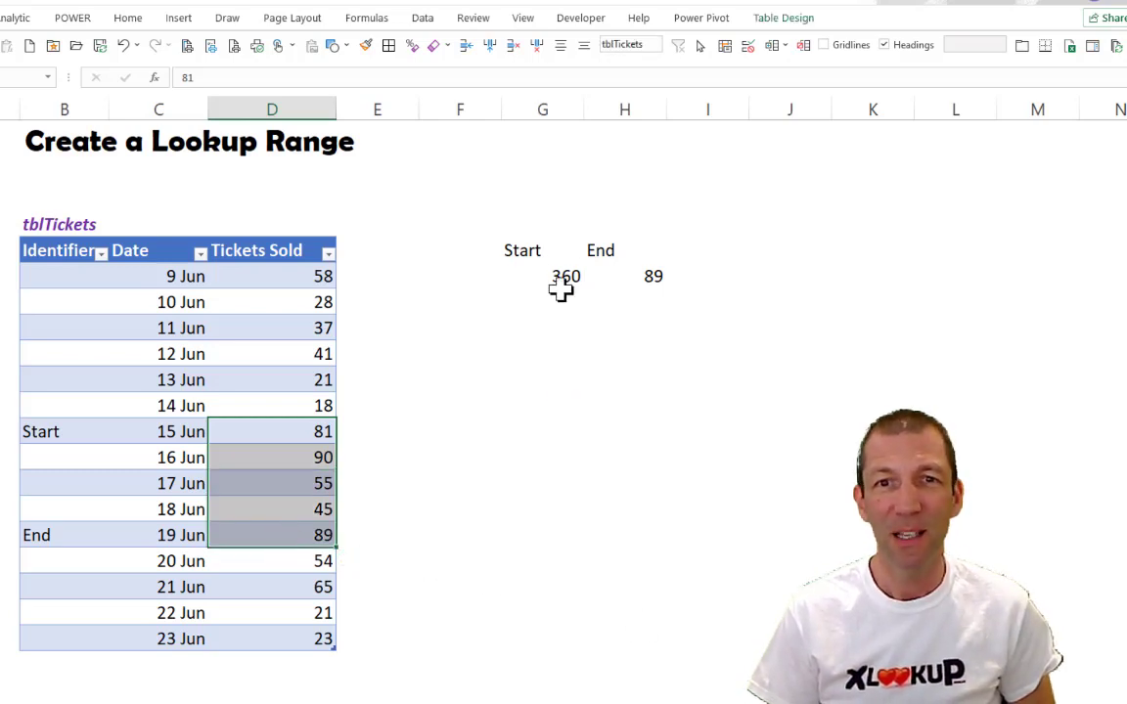
click(524, 280)
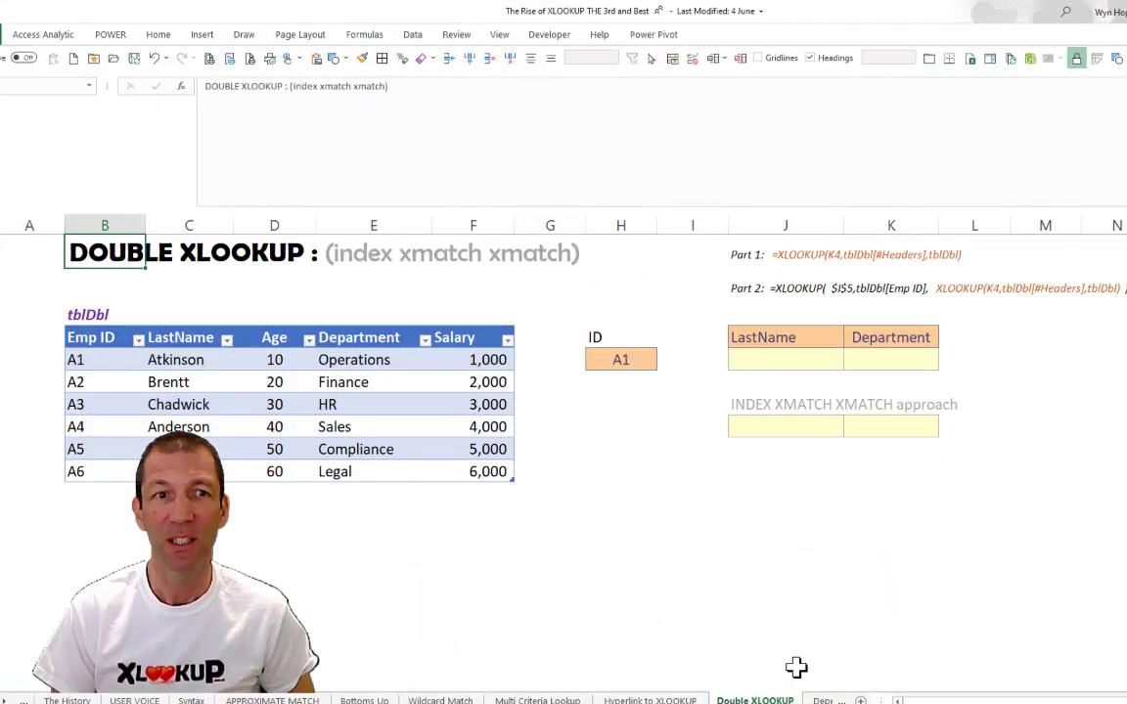
- Shrink the formula bar to a single line and clear the existing formulas beneath the Age and Salary headers in J5:K5
drag(651, 206, 635, 141)
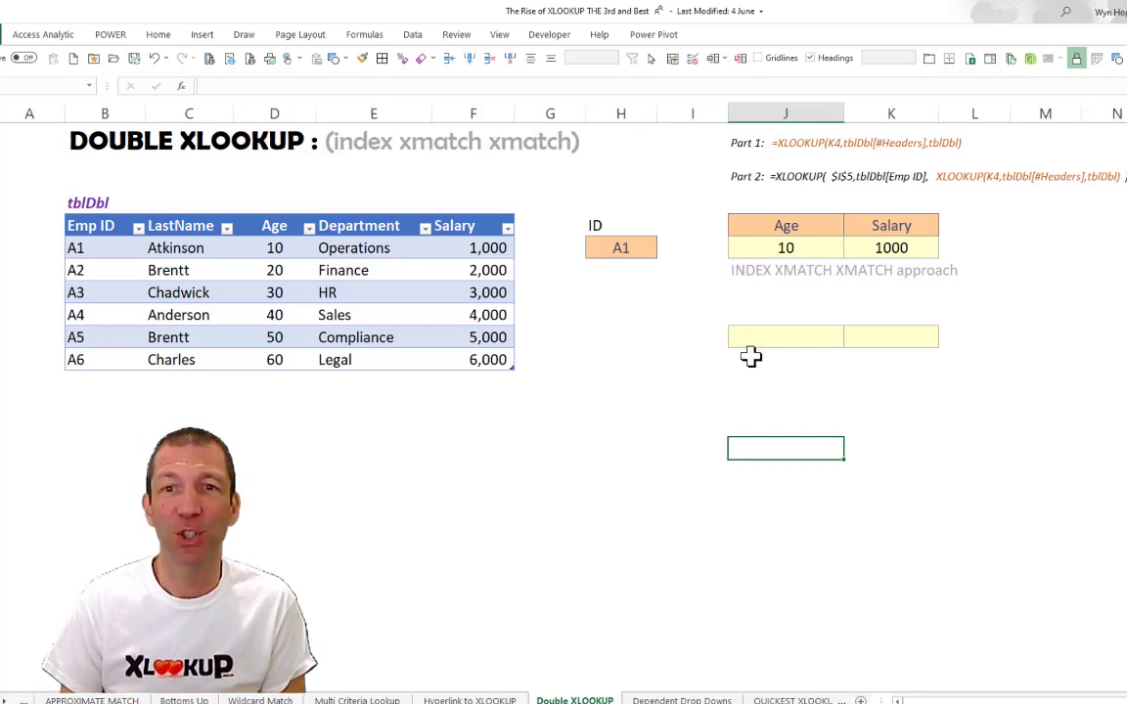
drag(787, 249, 859, 243)
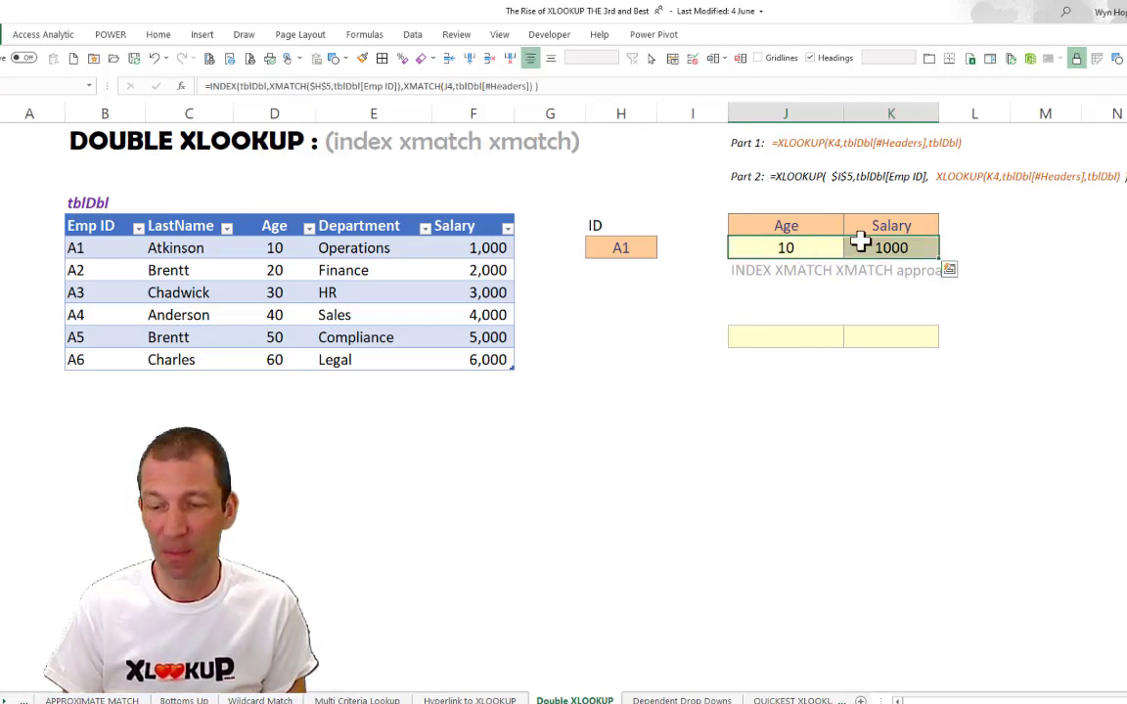
key(Delete)
key(Left)
key(Right)
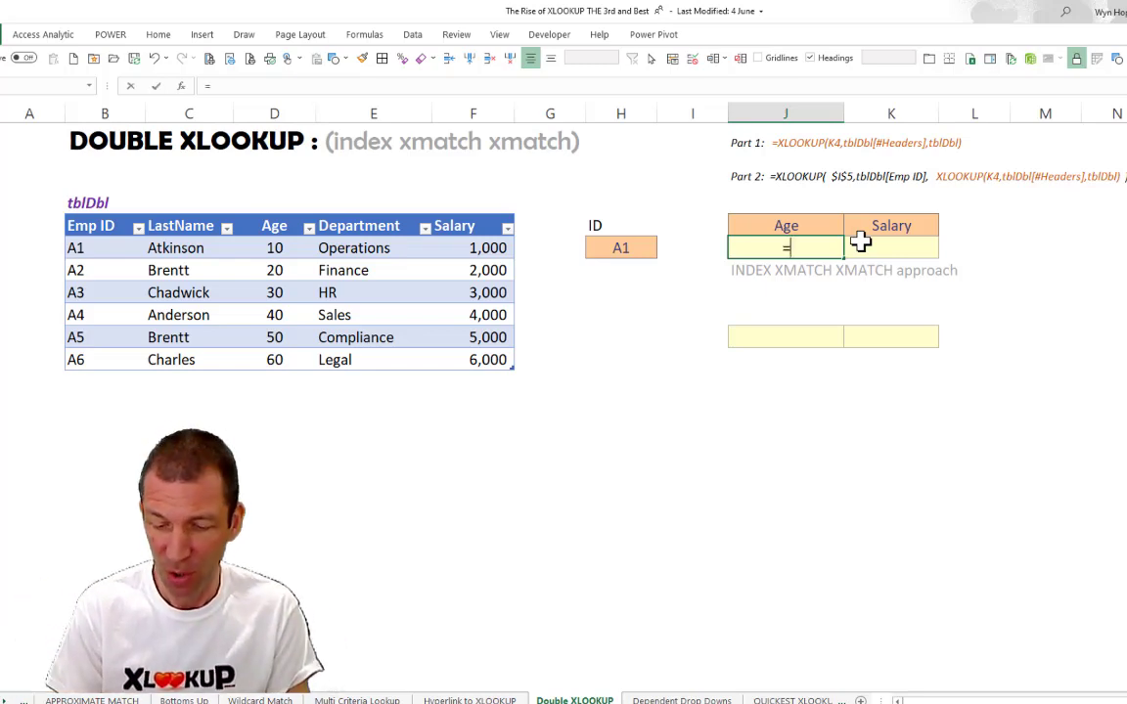
- Begin an INDEX formula in J5 with the whole tblDbl table as its array
text(=)
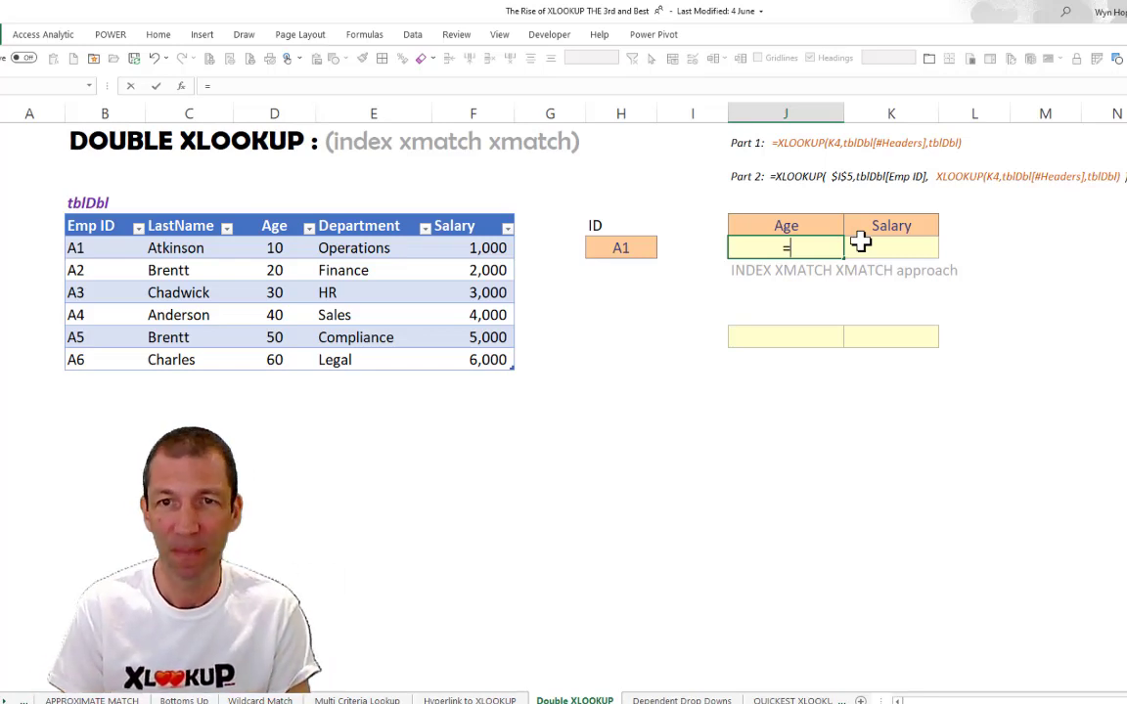
text(inde)
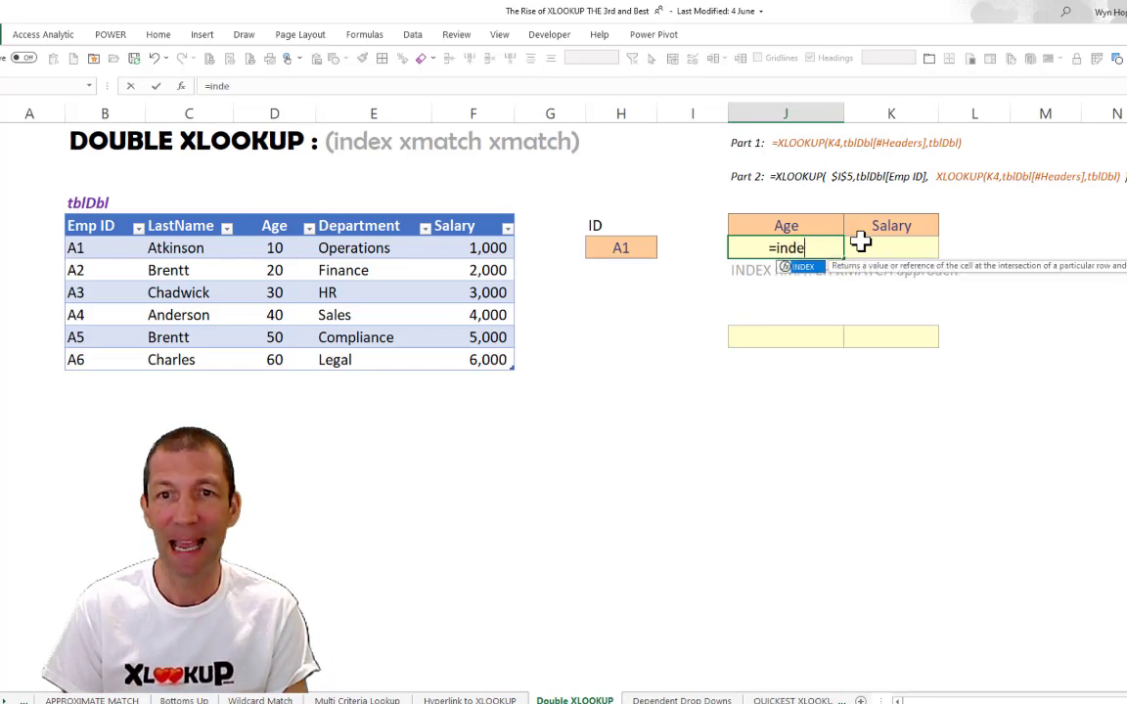
key(Tab)
drag(111, 252, 491, 362)
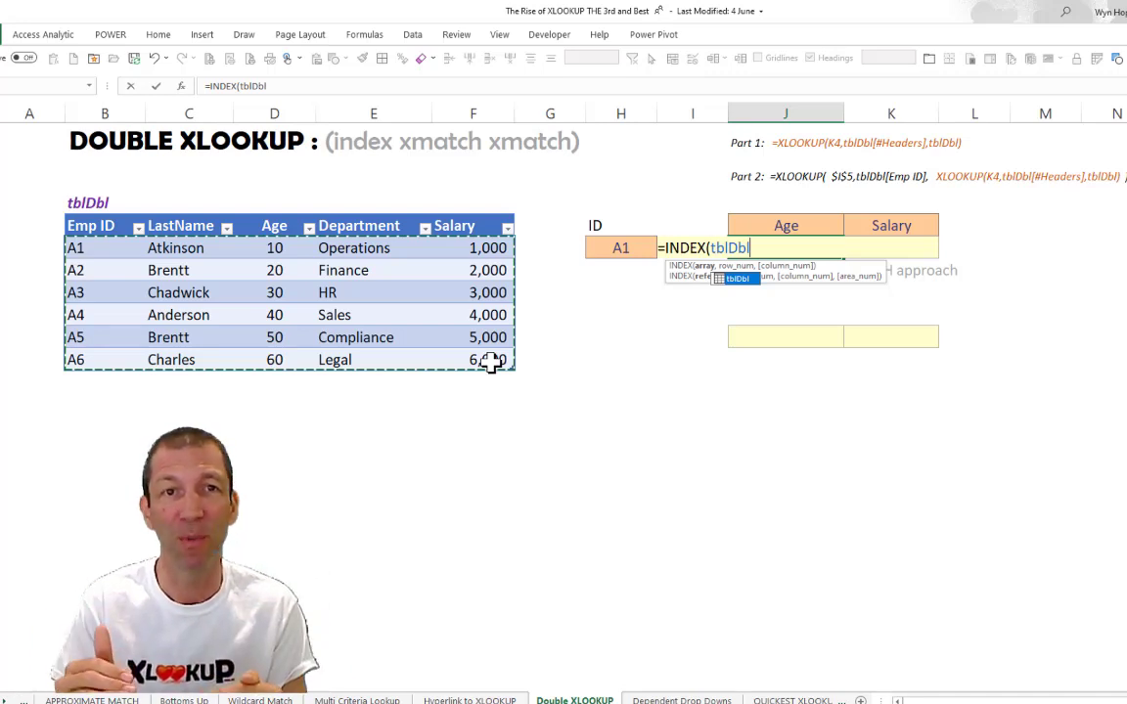
text(,)
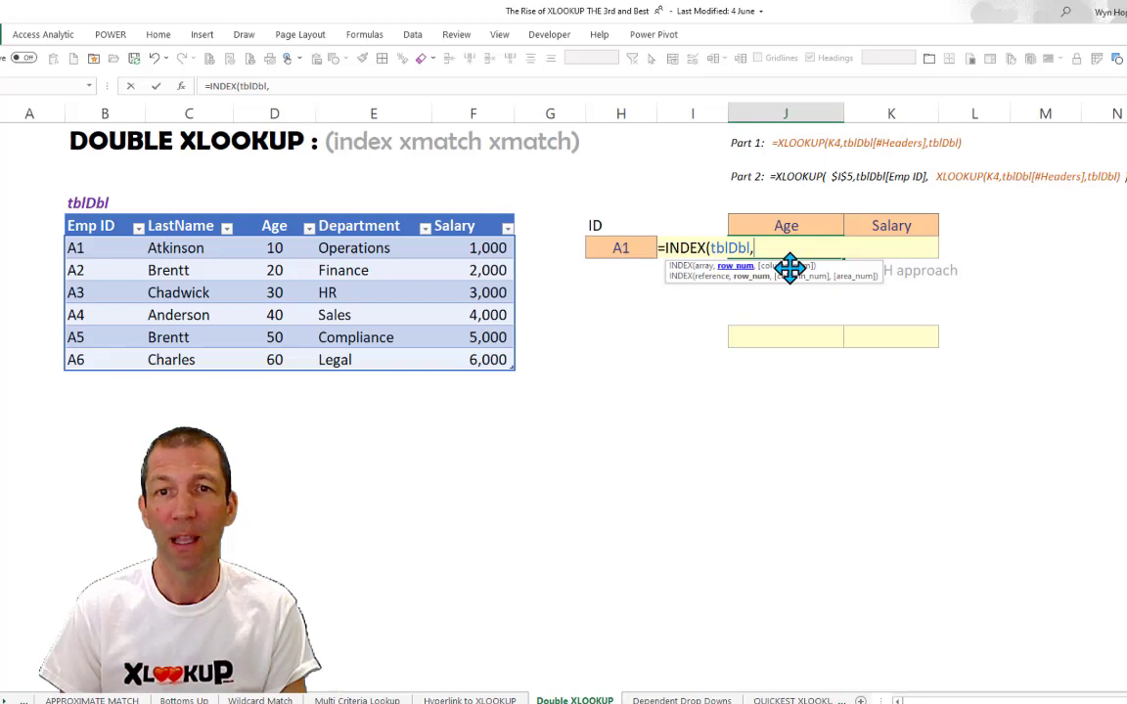
- Add XMATCH(H5,tblDbl[Emp ID]) as the row number argument of the INDEX formula
text(xm)
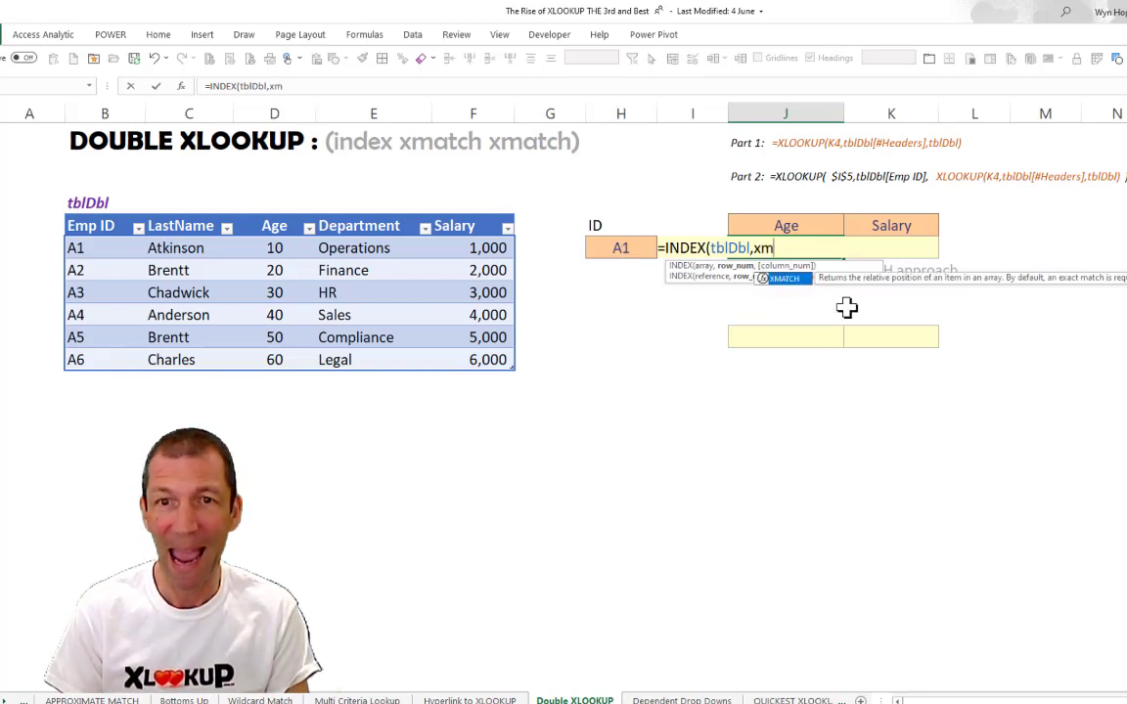
key(Tab)
click(617, 244)
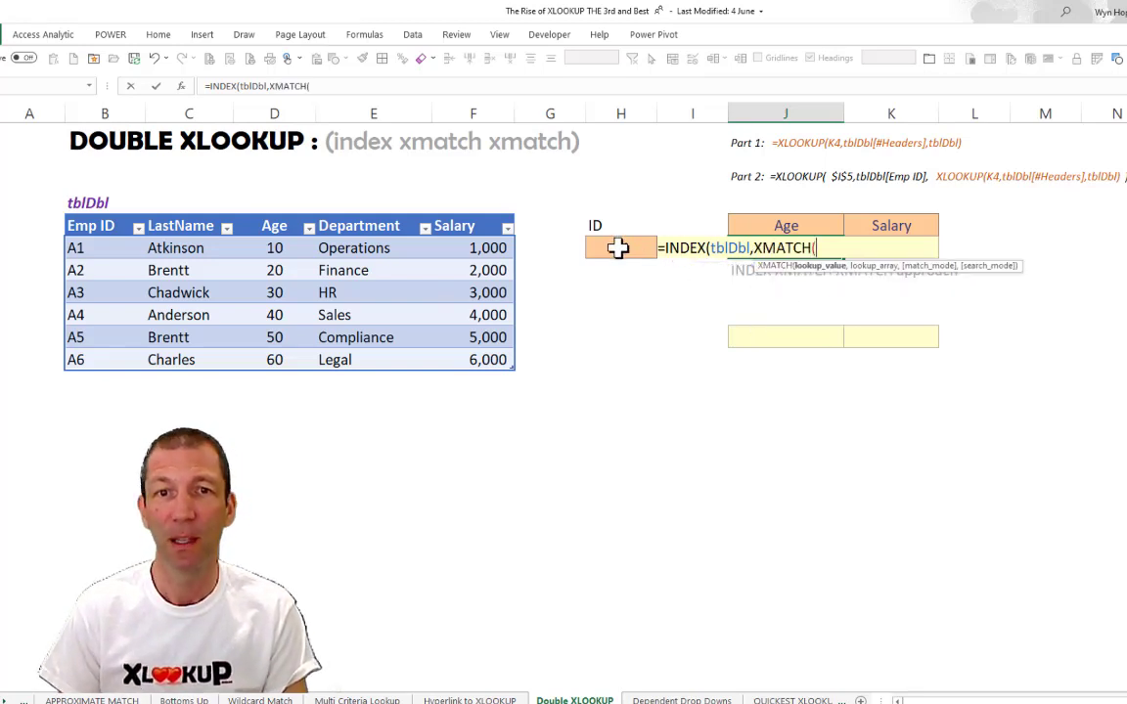
text(,)
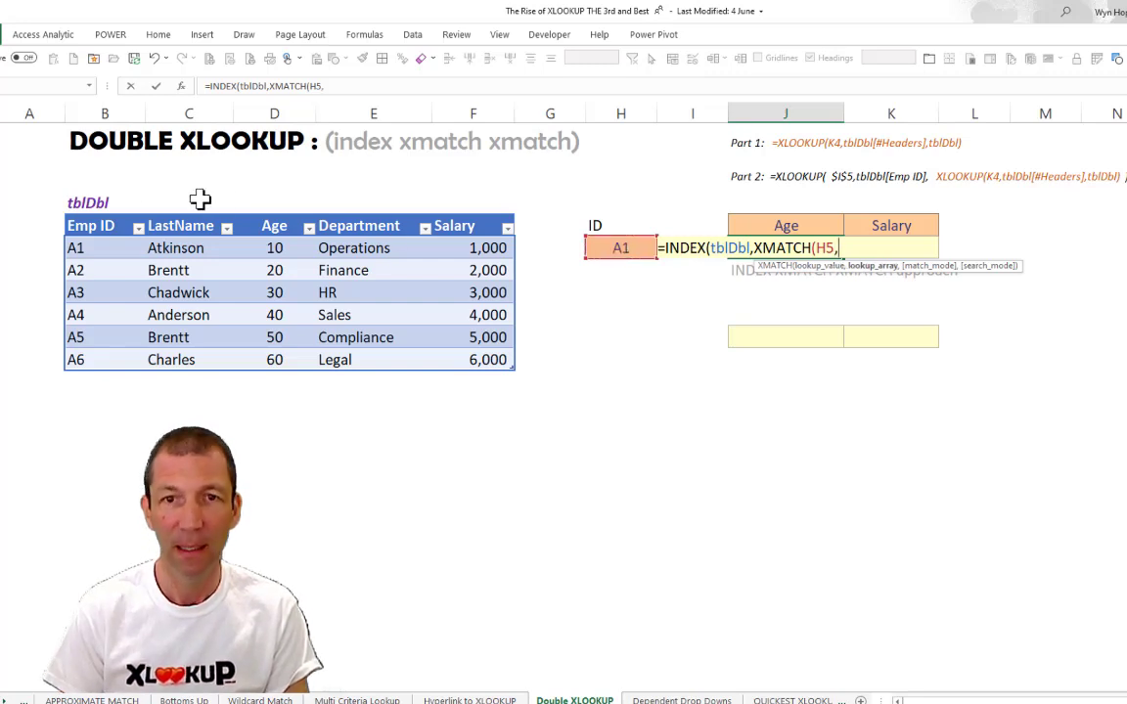
click(94, 247)
drag(93, 323, 90, 357)
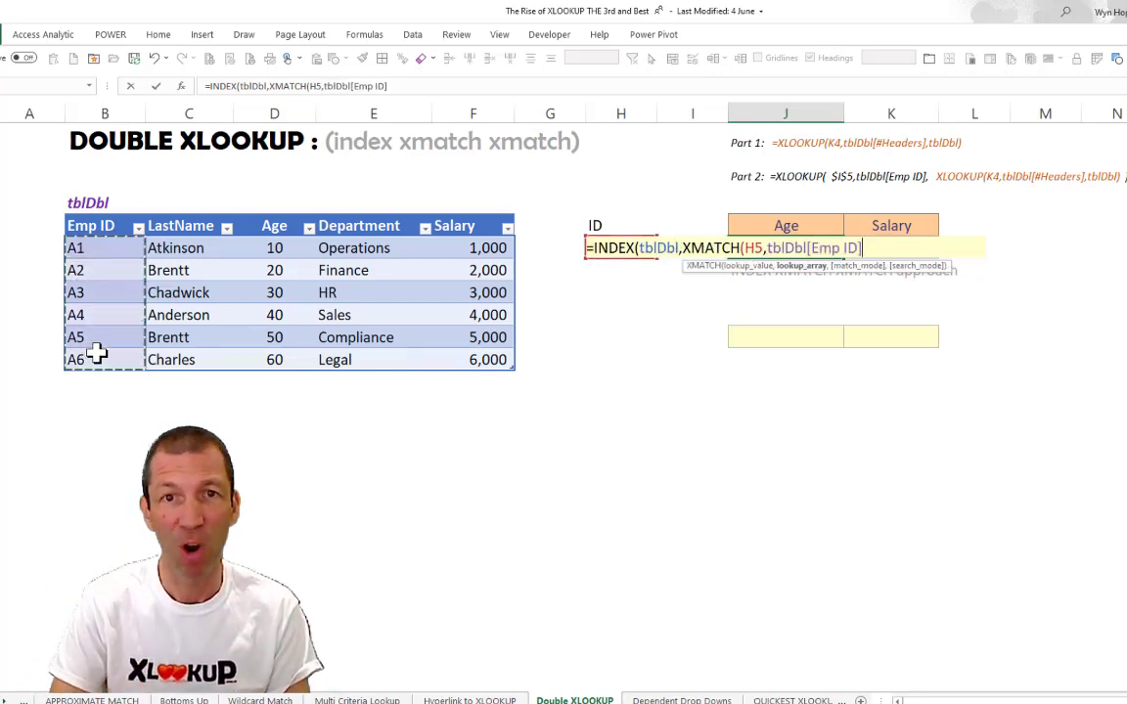
text(),)
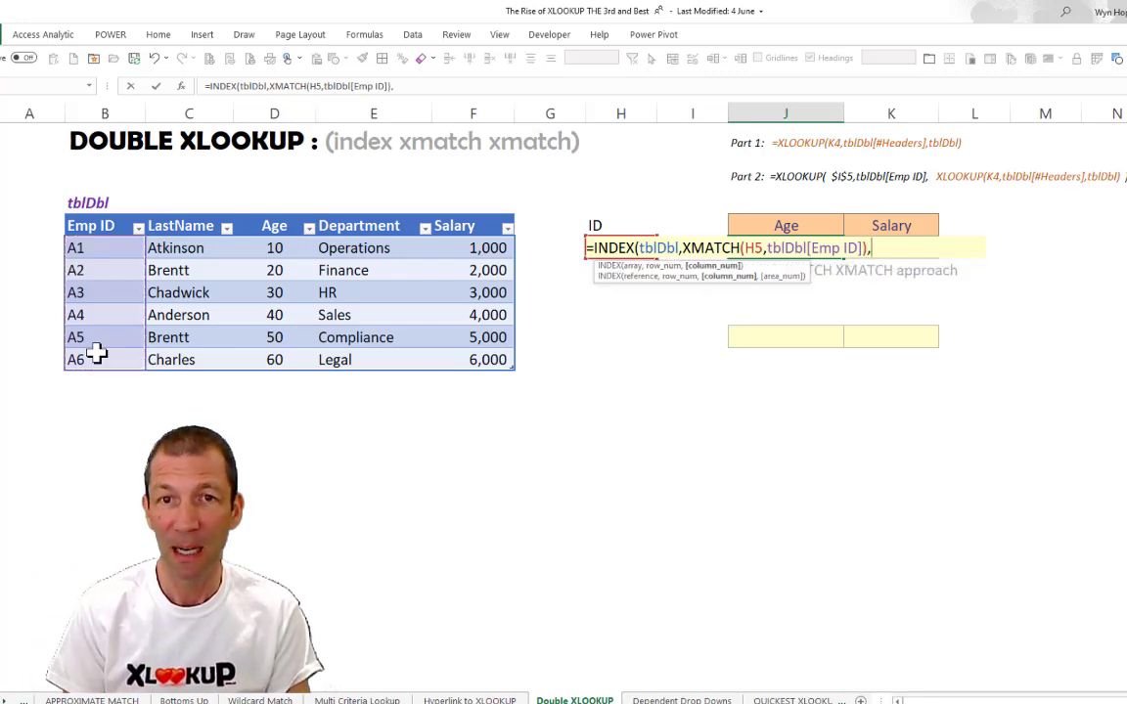
- Add XMATCH(J4,tblDbl[#Headers]) as the column number argument and complete the INDEX formula in J5
text(x)
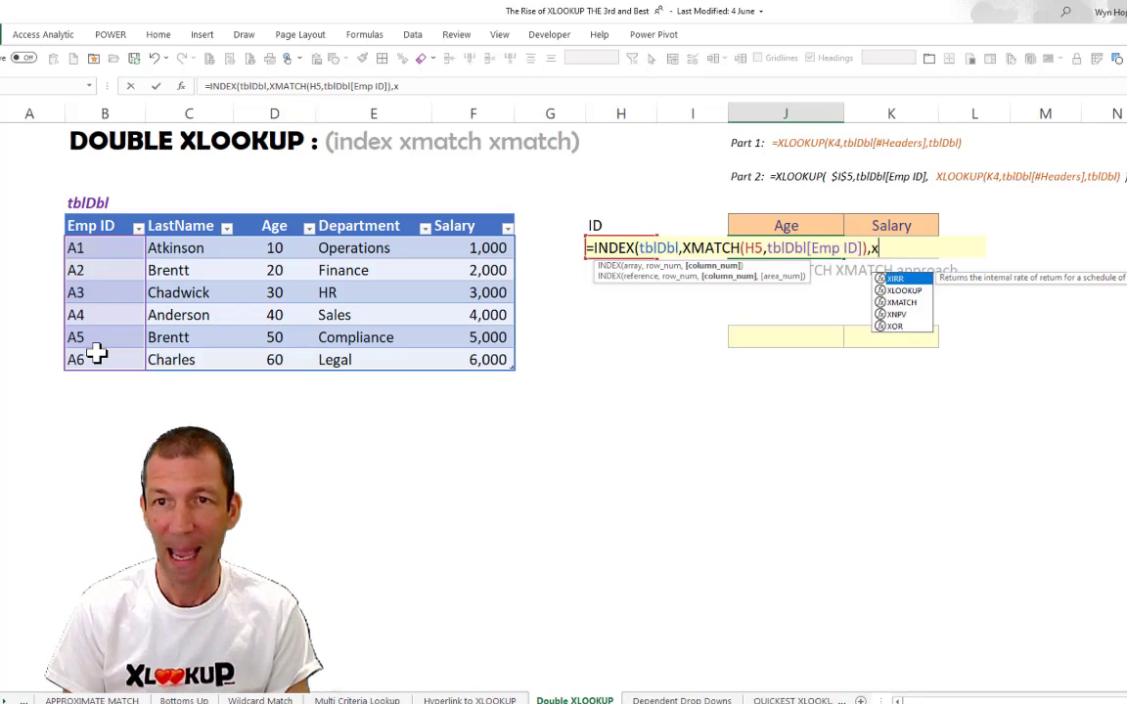
key(Tab)
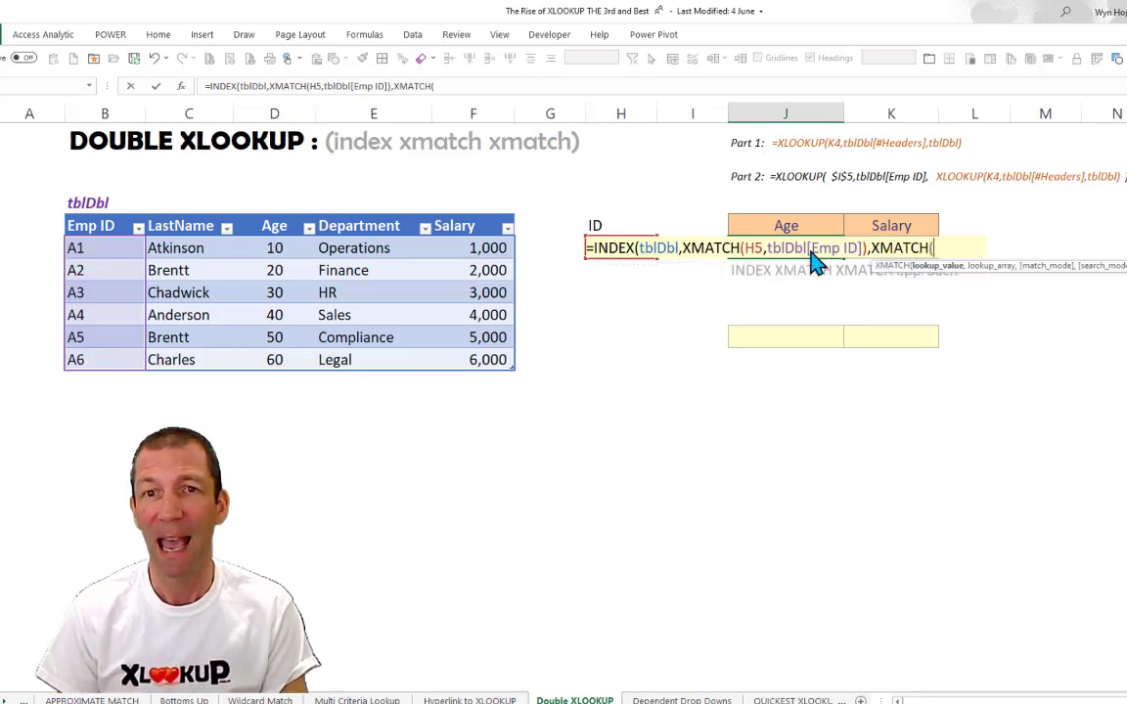
click(788, 223)
text(,)
drag(98, 228, 477, 232)
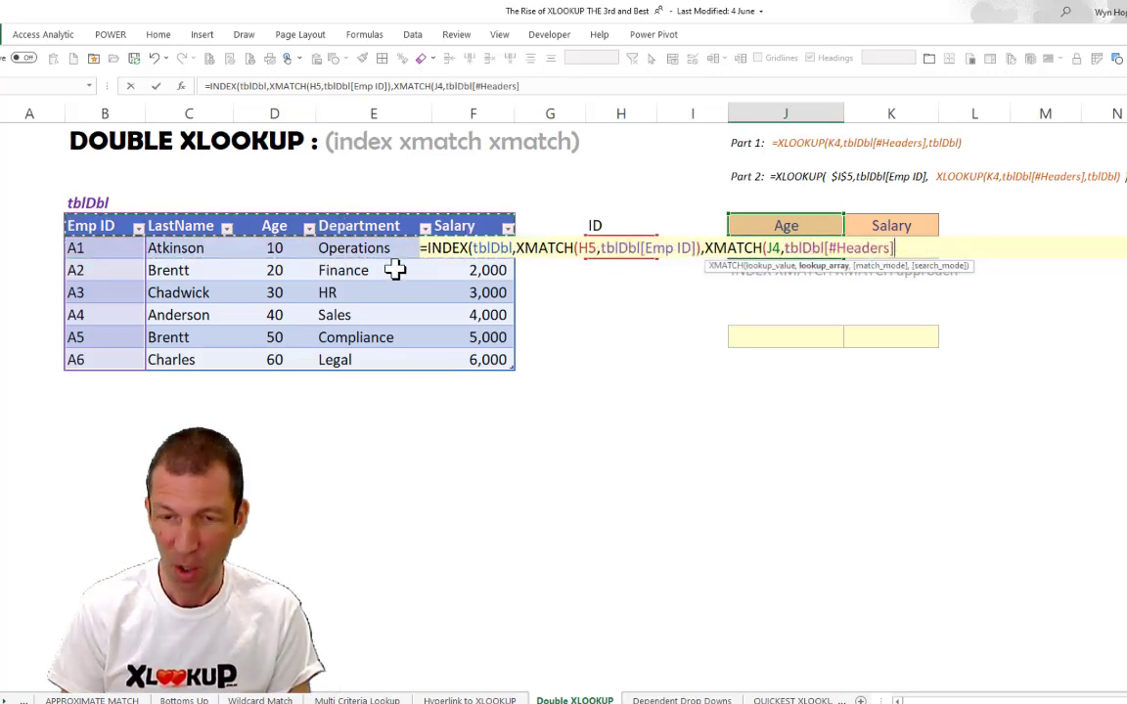
text())
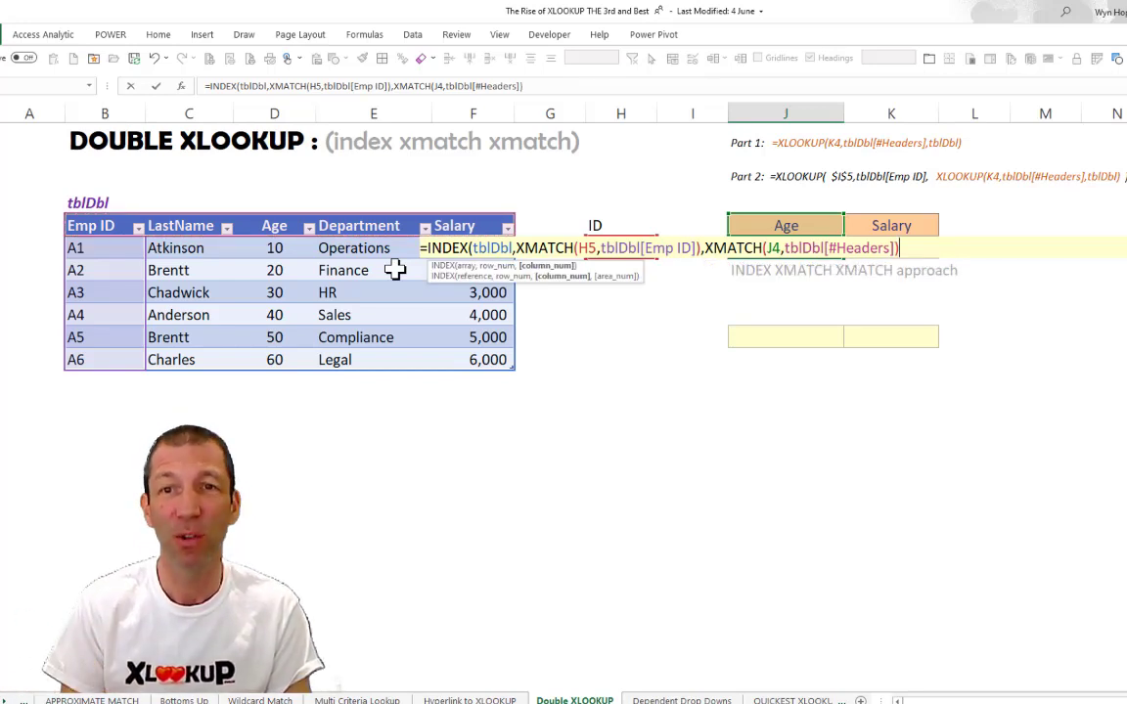
text( ))
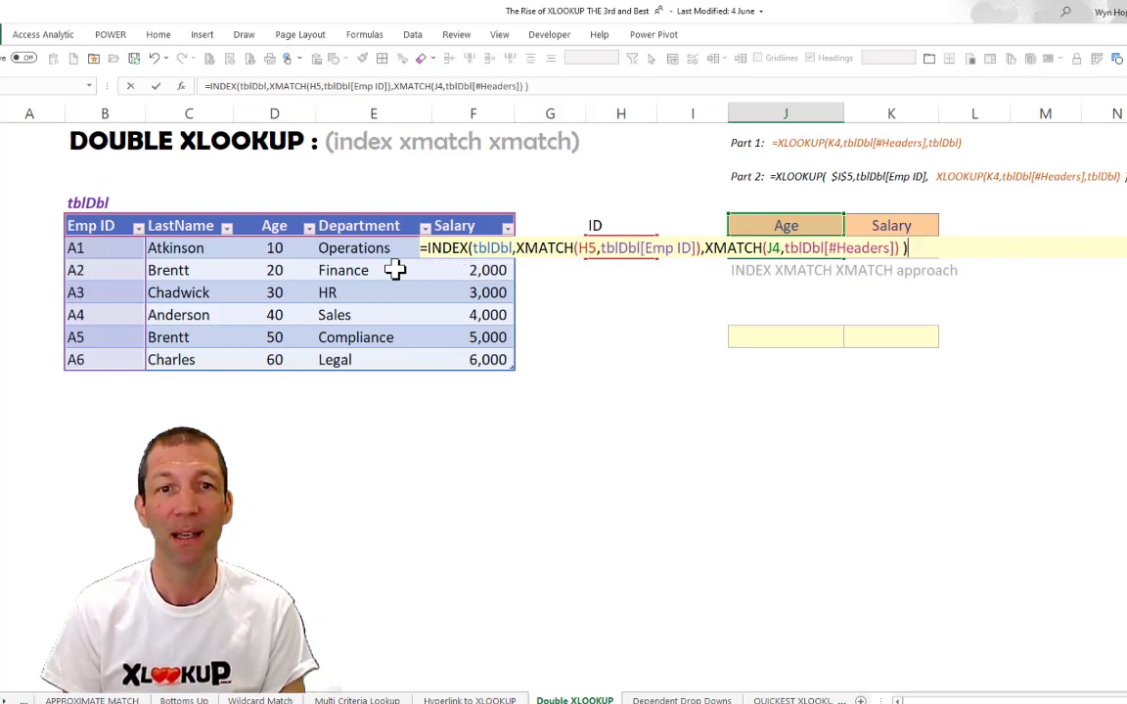
key(Return)
key(Up)
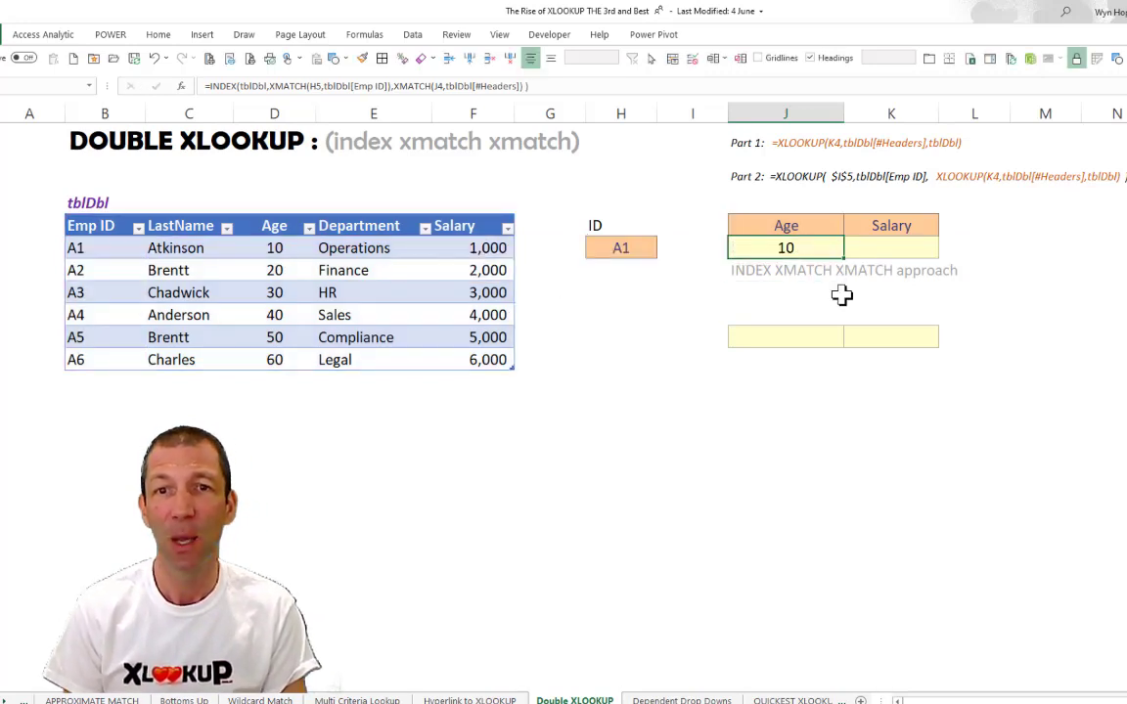
- Change the J4 header selection to LastName and check the lookup result in J5
click(799, 223)
click(849, 229)
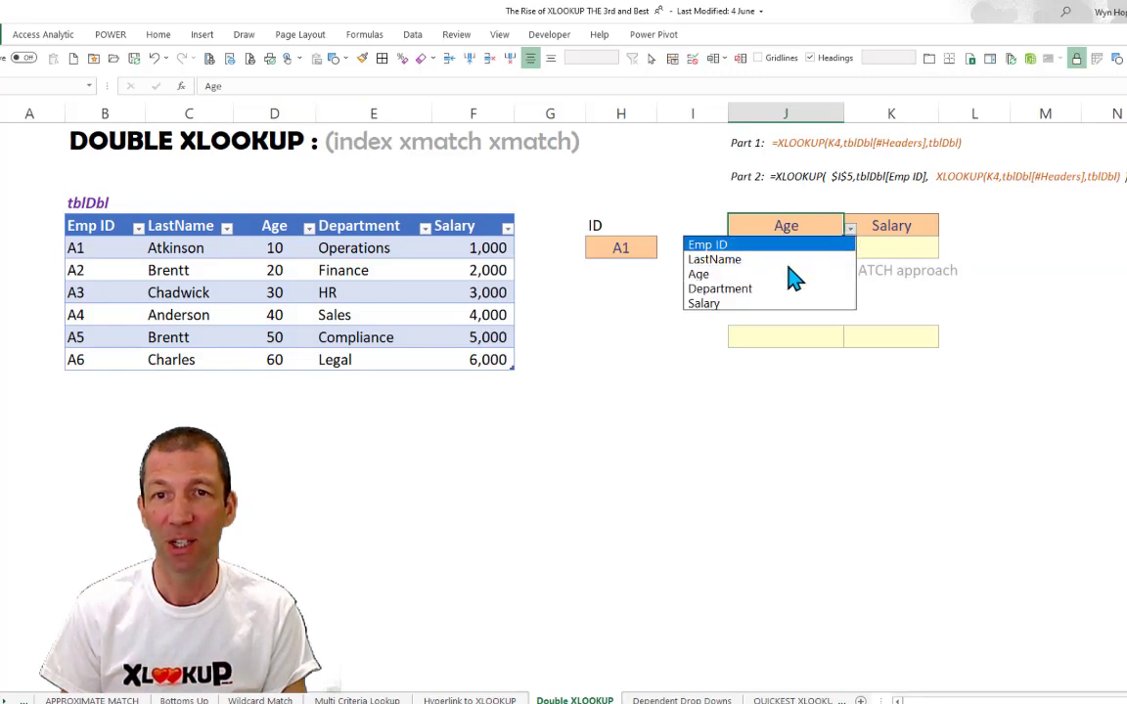
click(788, 260)
click(797, 246)
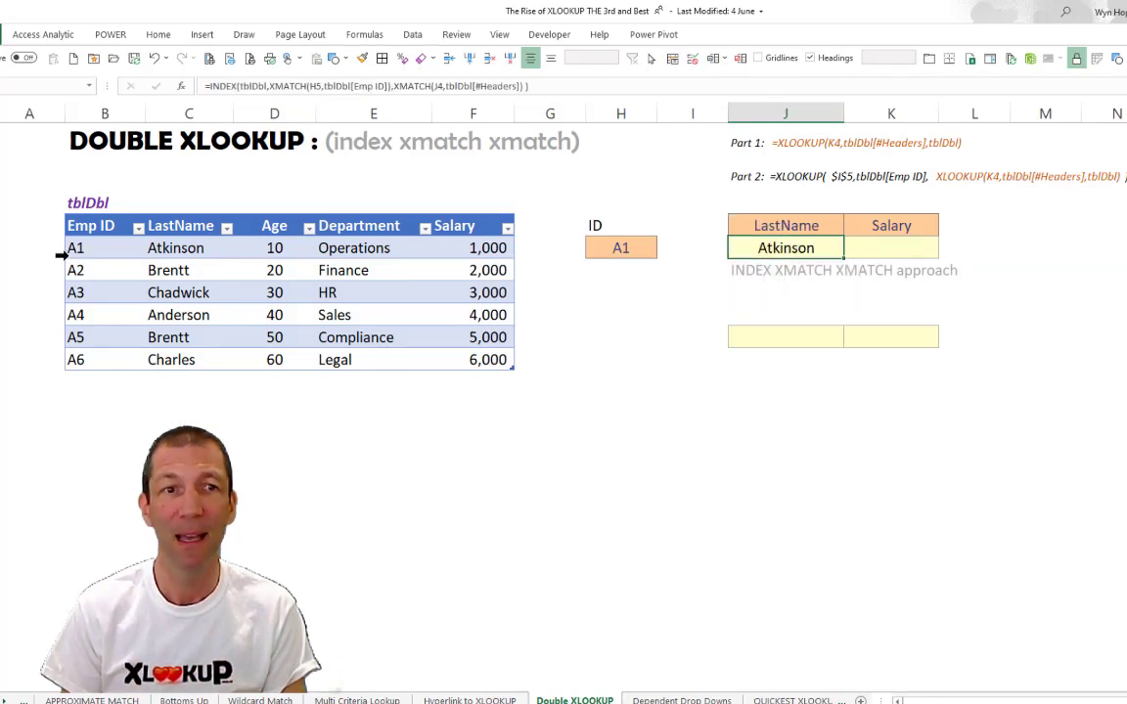
- Change the ID in H5 to A3 and compare the J5 result with the matching LastName entry in tblDbl
click(611, 247)
click(664, 252)
click(599, 296)
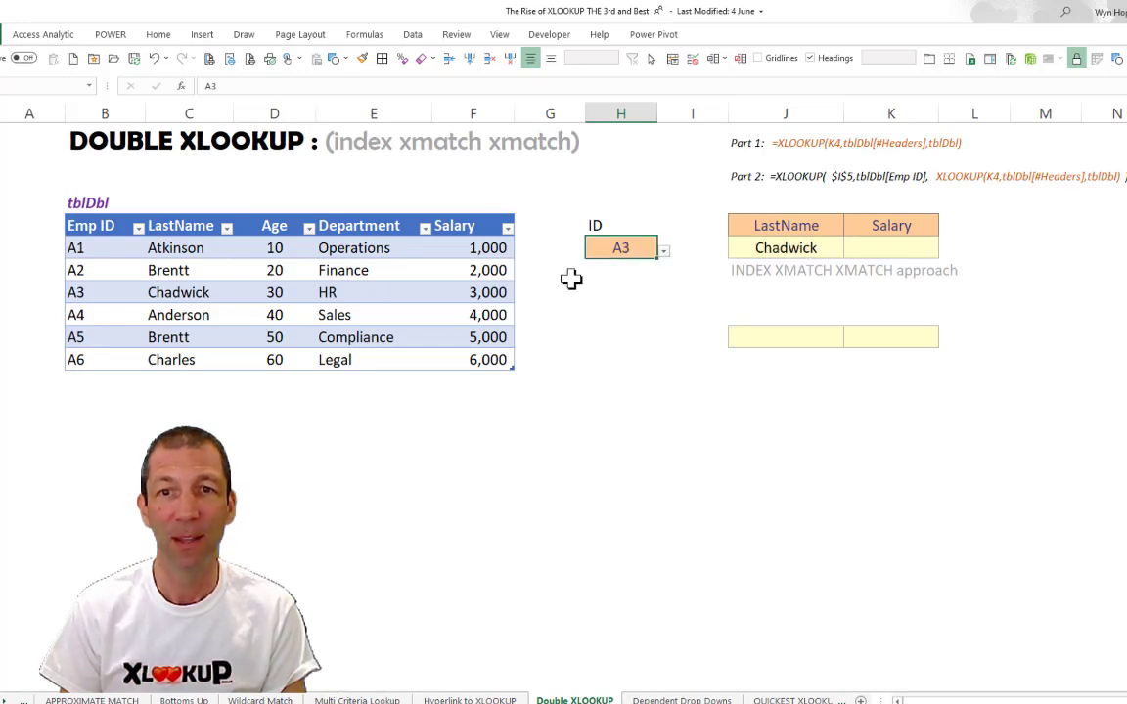
click(736, 257)
click(193, 292)
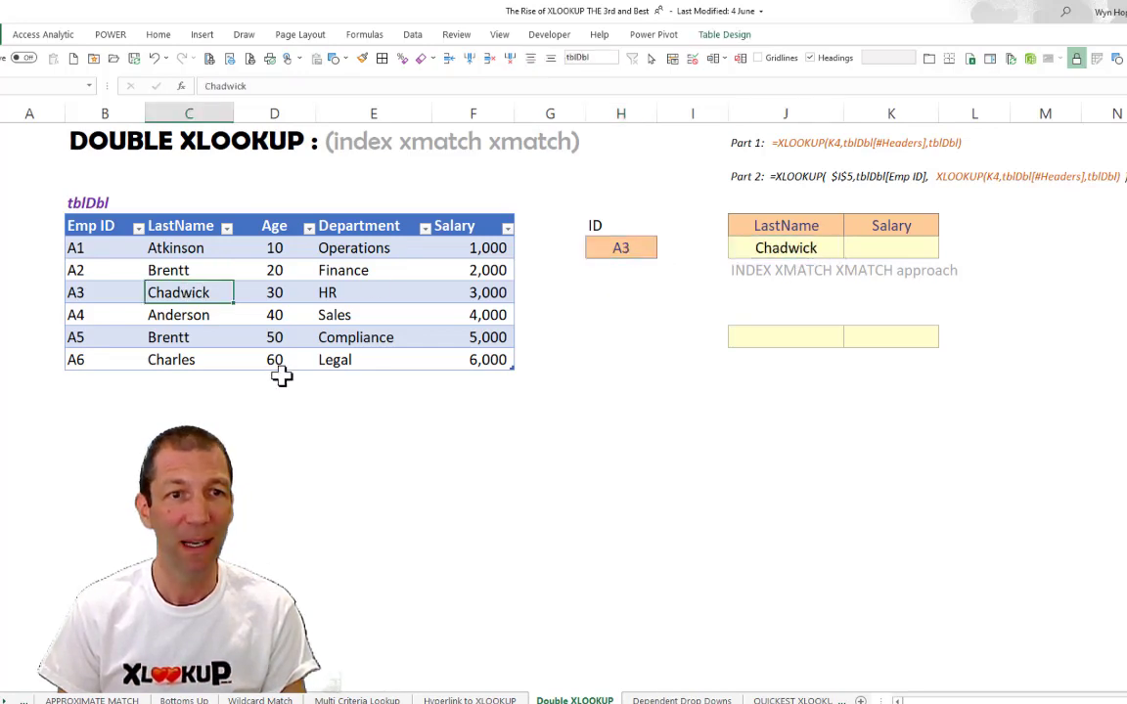
- Make the H5 reference in the J5 formula absolute as $H$5
click(812, 247)
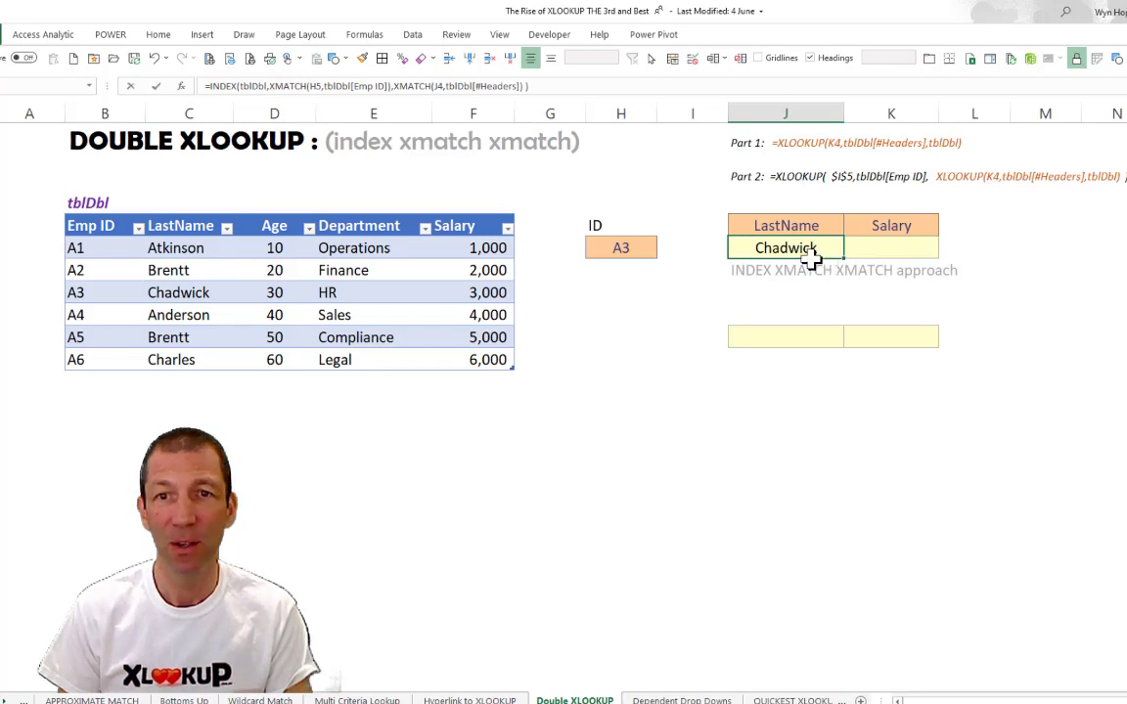
double_click(758, 247)
double_click(680, 247)
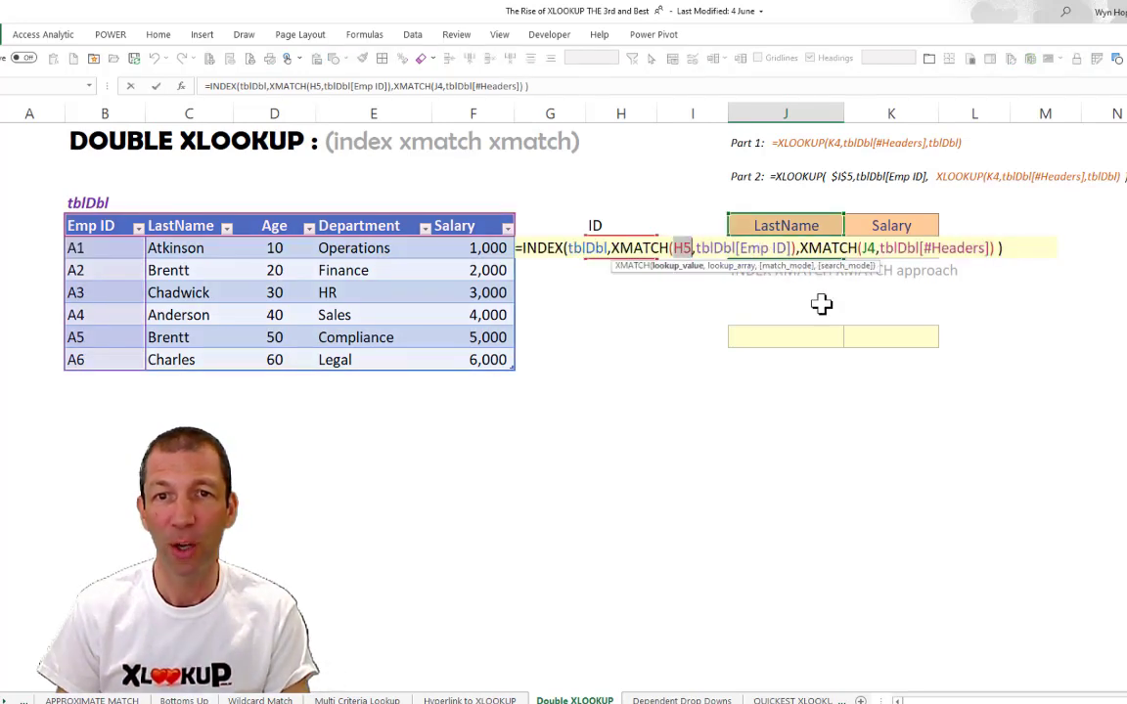
key(F4)
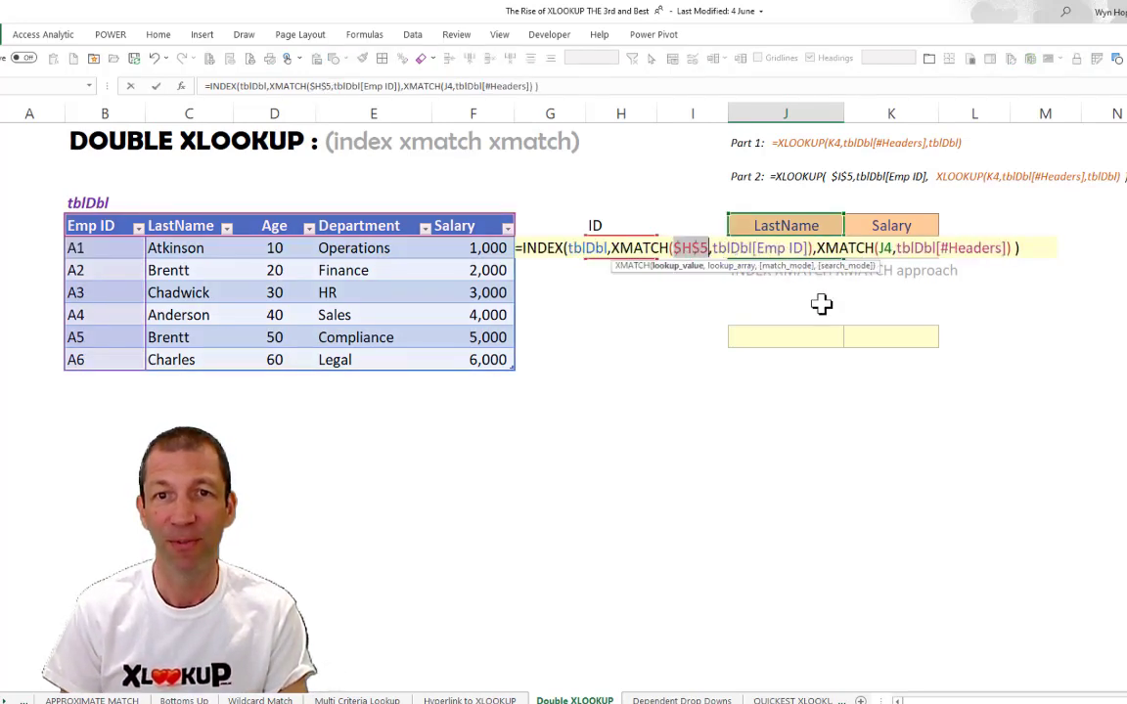
key(ctrl+Return)
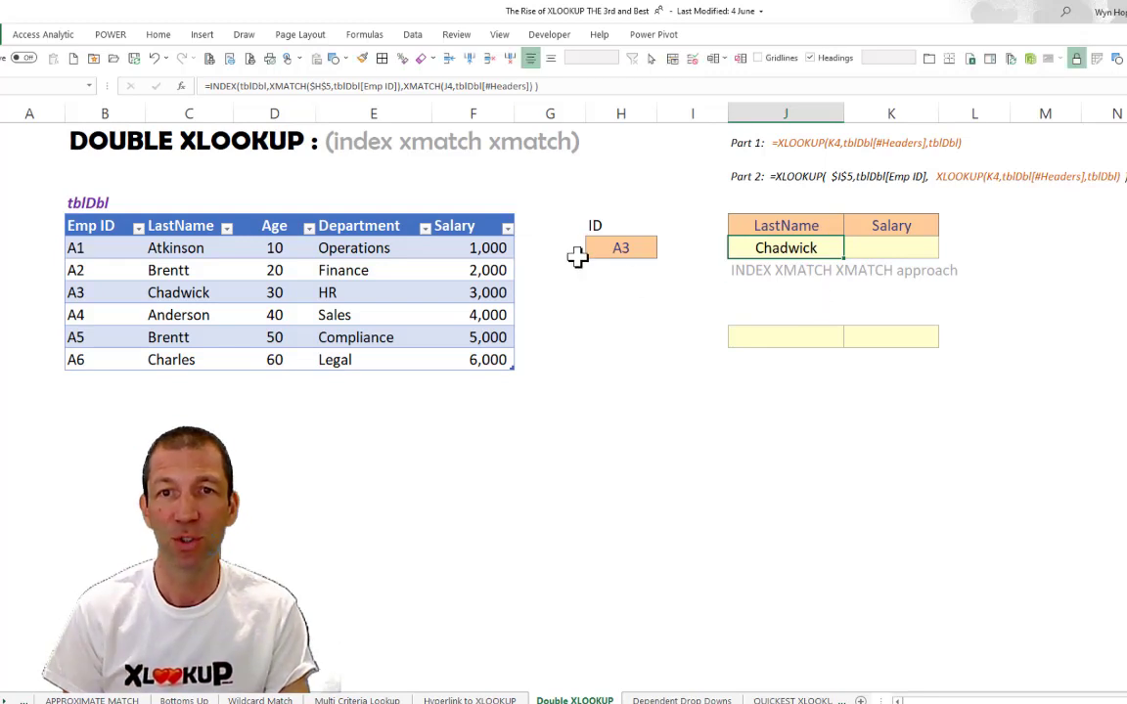
- Copy the INDEX XMATCH XMATCH formula from J5 into K5 beneath the Salary header
key(ctrl+c)
click(891, 244)
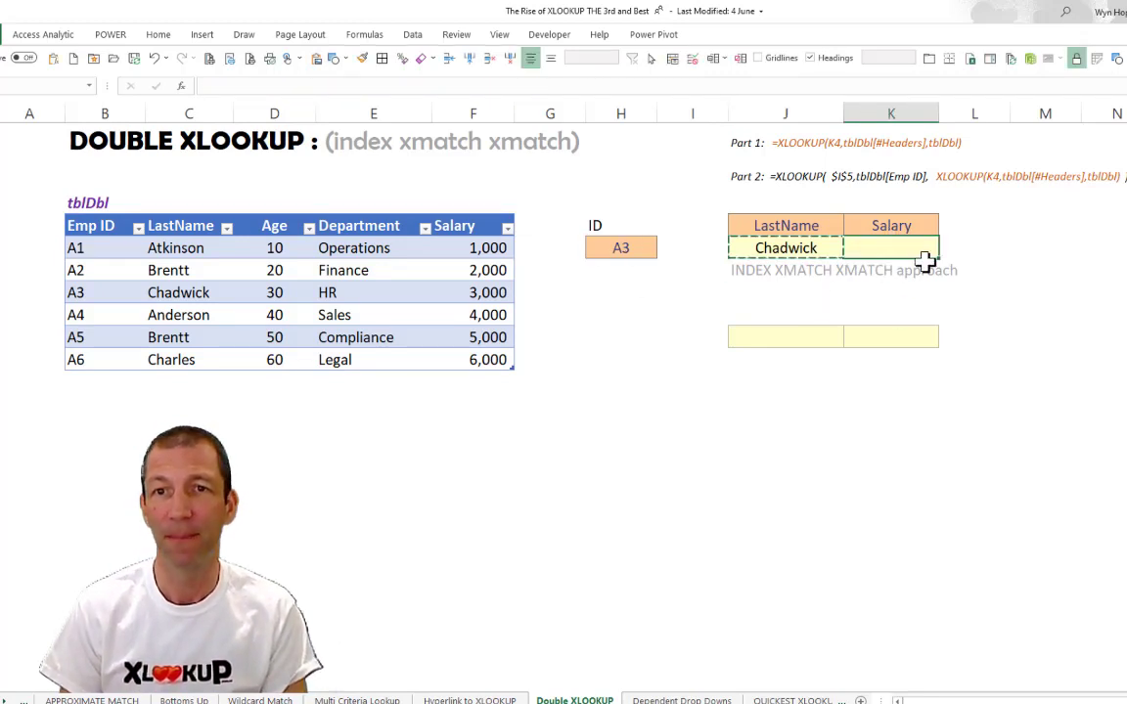
key(ctrl+v)
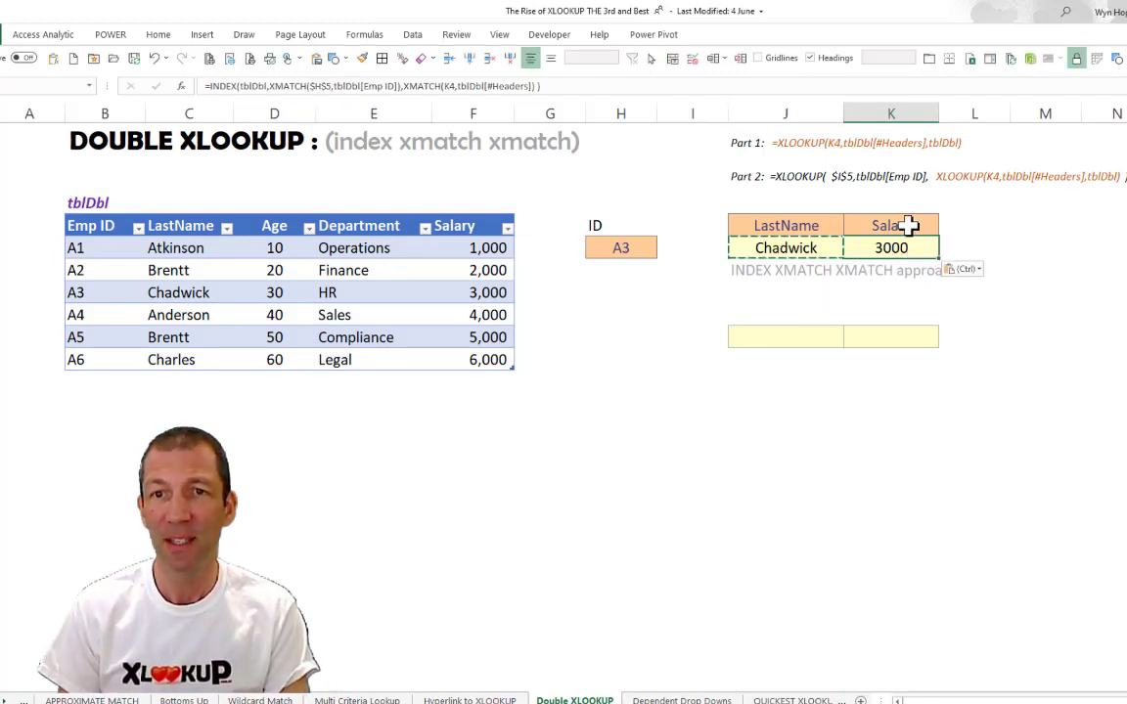
- Change the K4 header selection to Age and compare the K5 result with the A3 row's Age in tblDbl
click(911, 224)
click(945, 228)
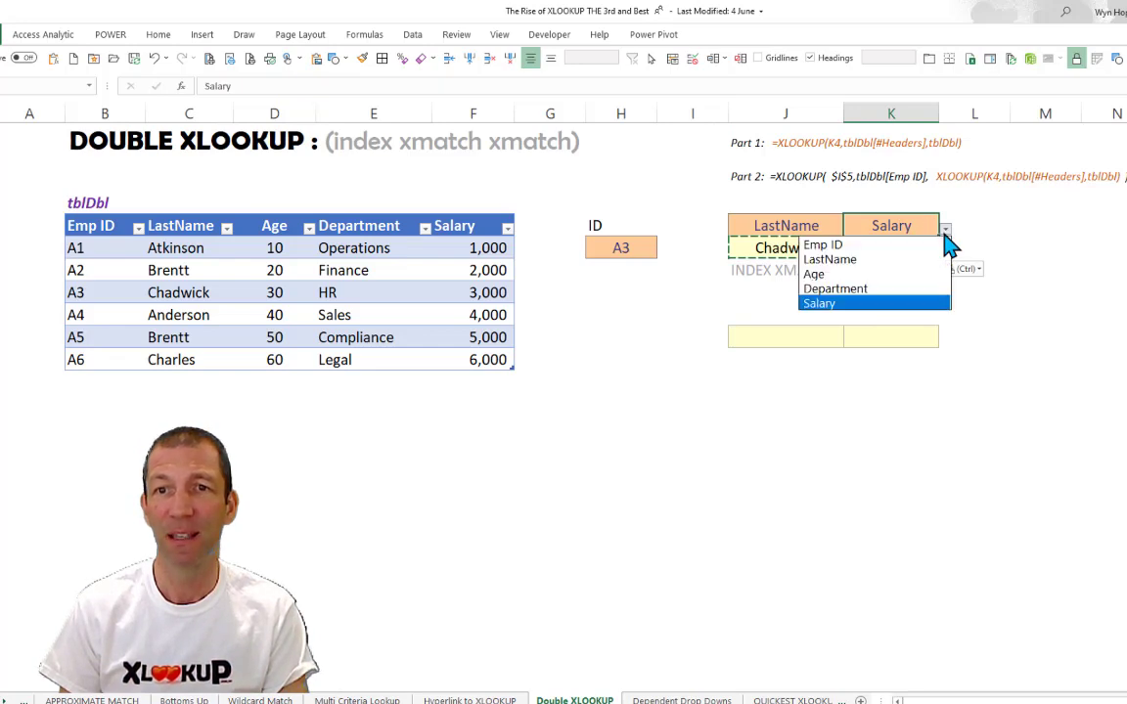
click(878, 276)
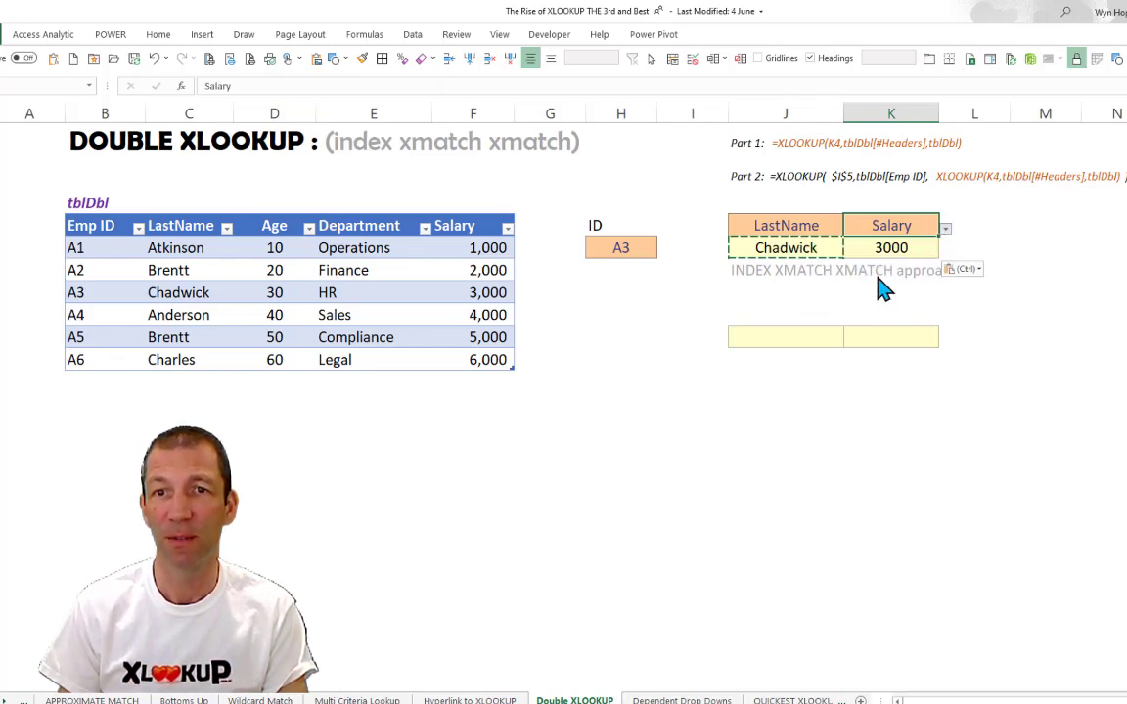
click(157, 296)
click(251, 294)
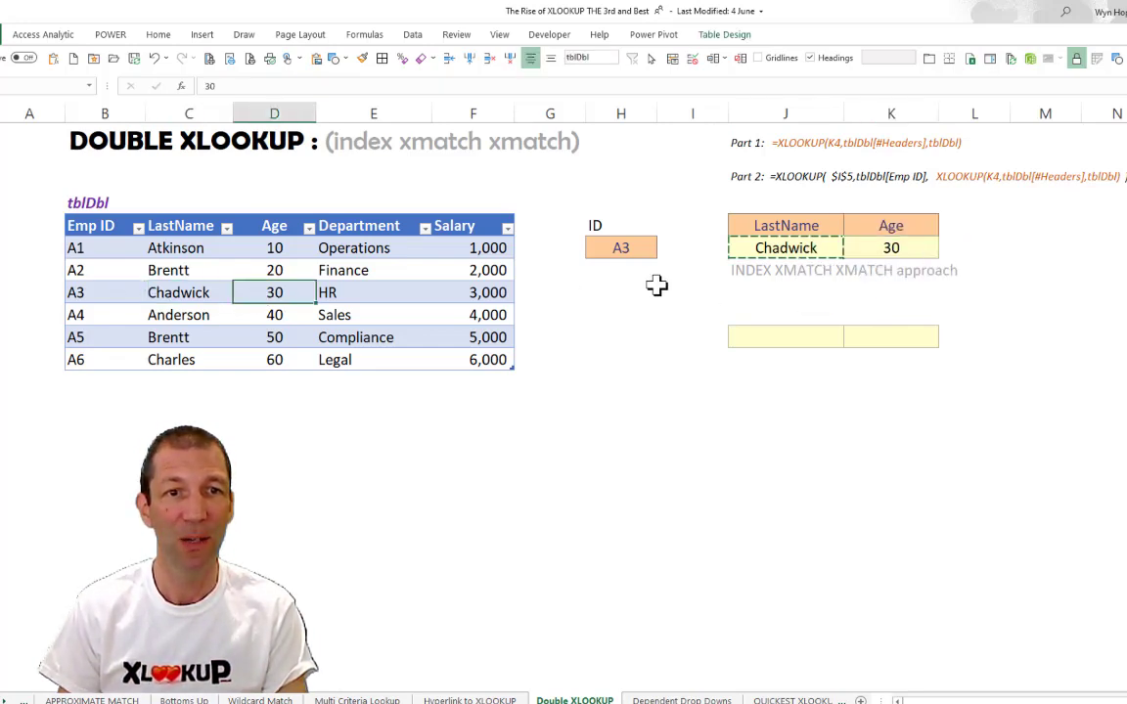
click(885, 248)
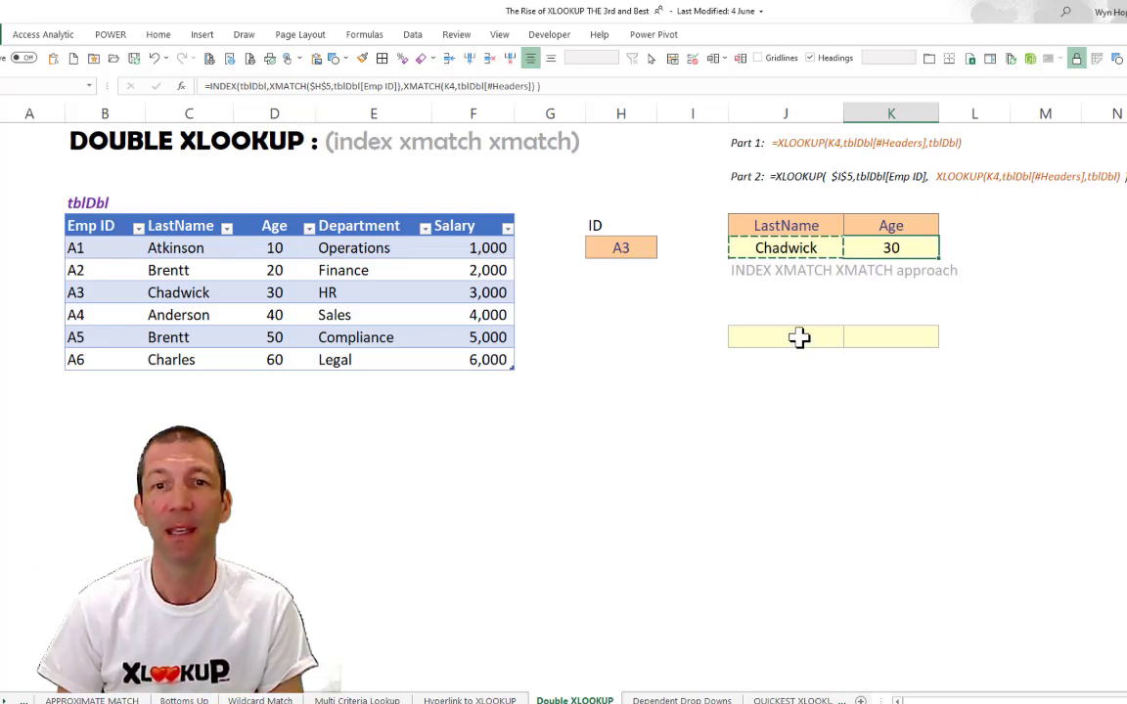
- Enter =XLOOKUP(J4,tblDbl[#Headers],tblDbl) in J9 to return the whole table column matching the J4 header
click(799, 337)
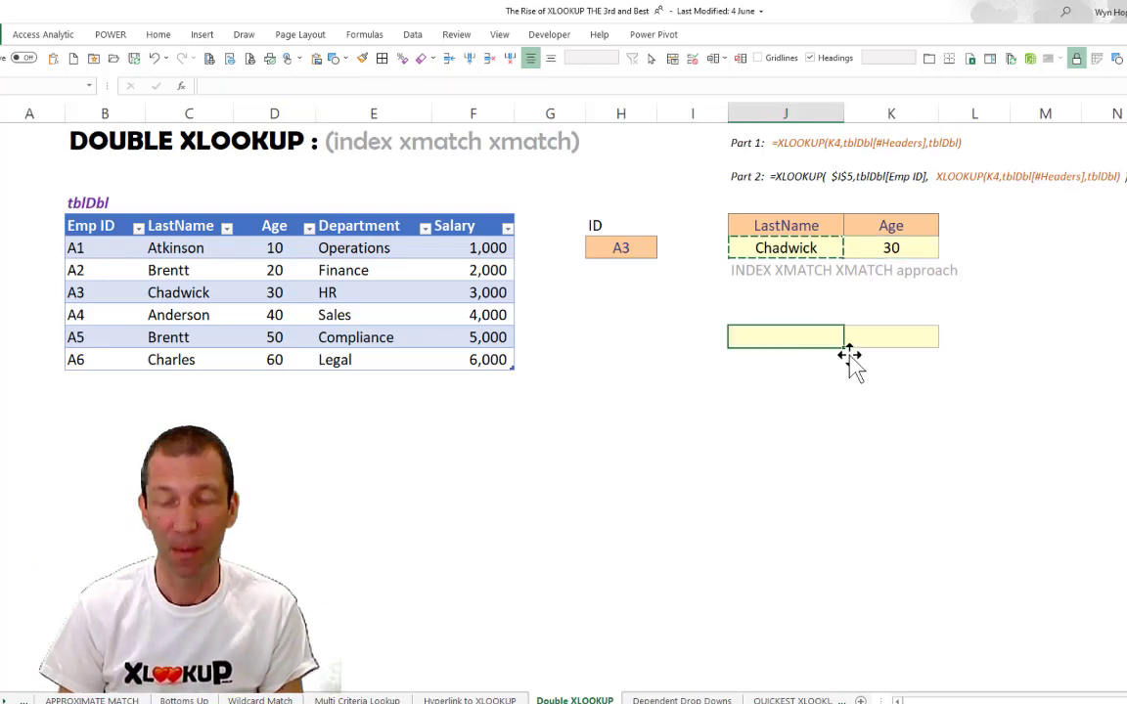
text(=cl)
key(BackSpace)
key(BackSpace)
text(xl)
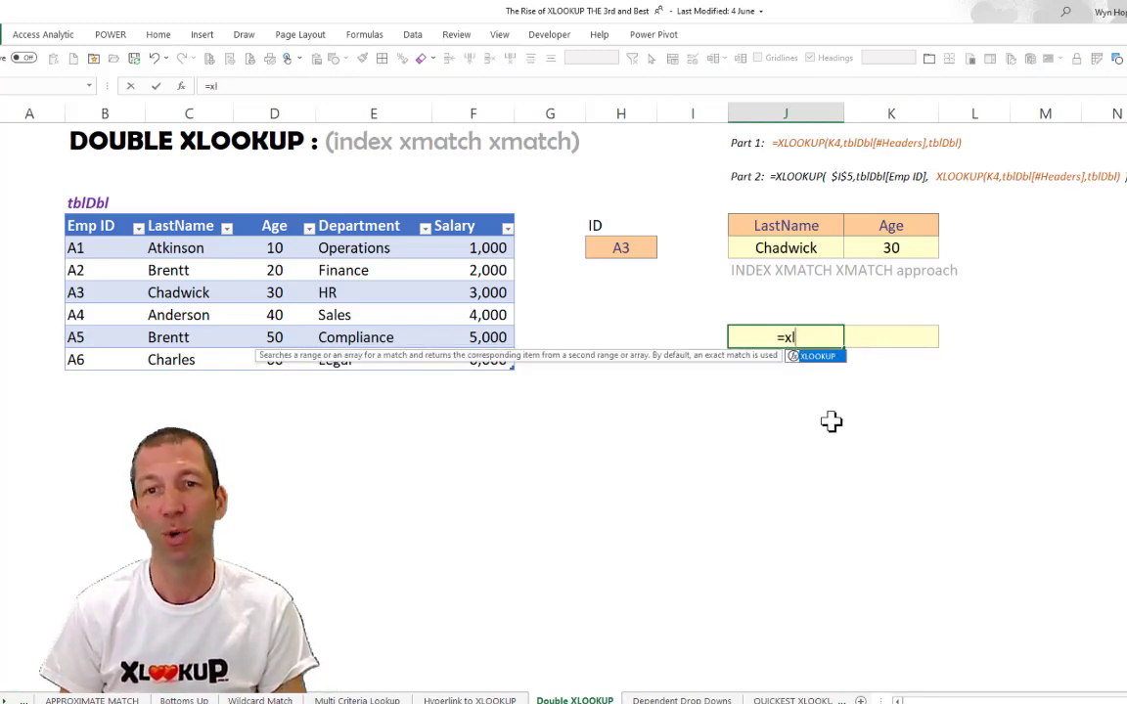
key(Tab)
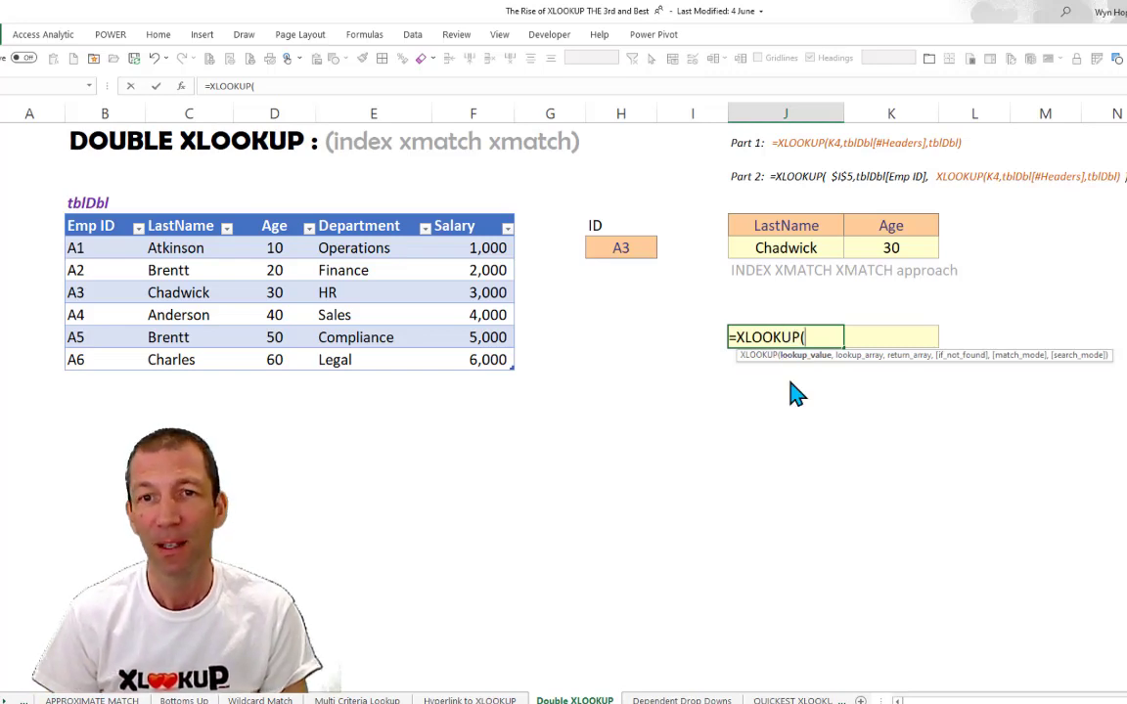
click(798, 225)
text(,)
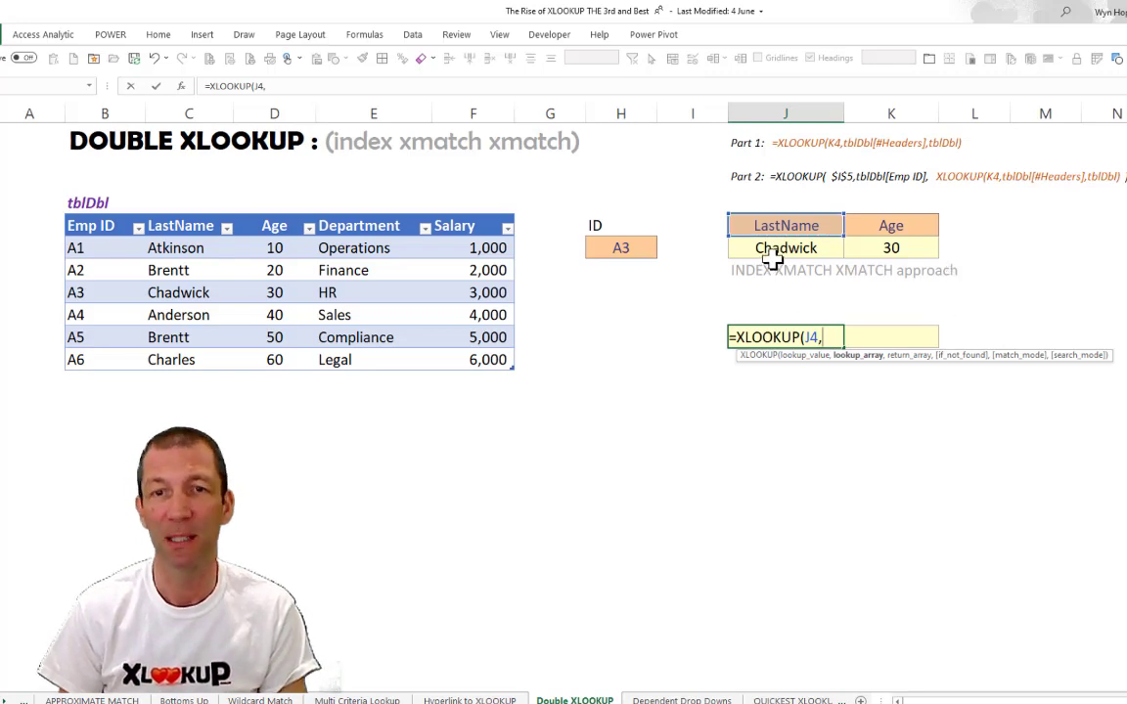
click(58, 224)
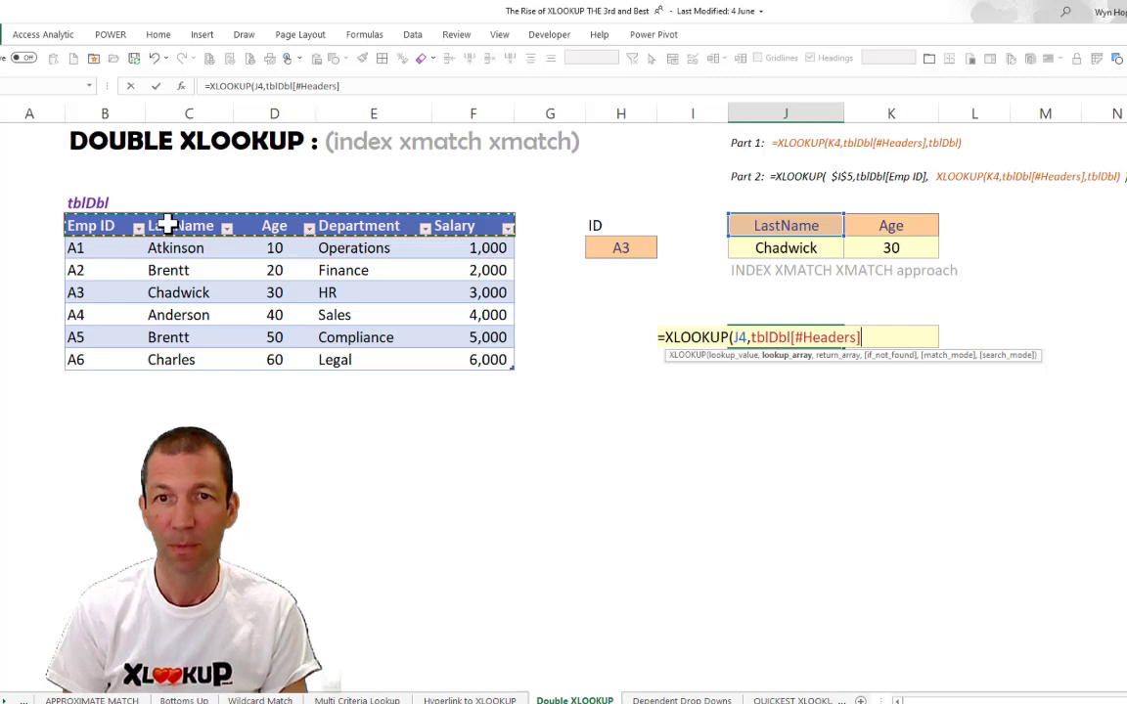
text(,)
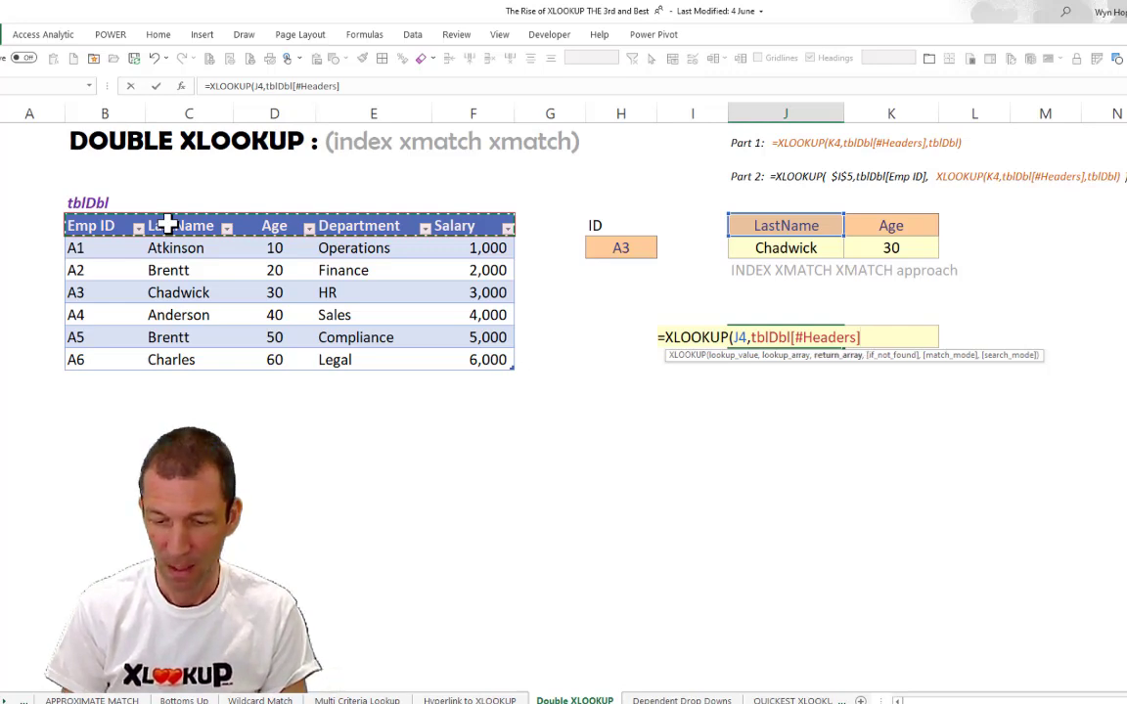
click(67, 209)
drag(98, 246, 482, 368)
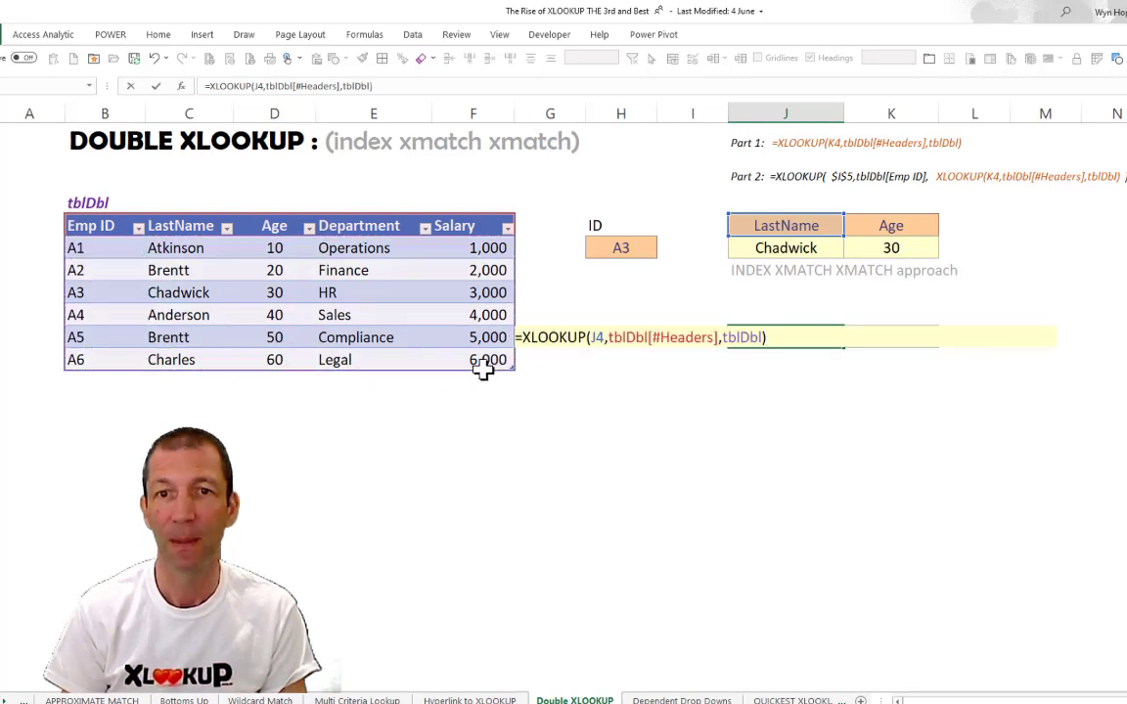
key(Return)
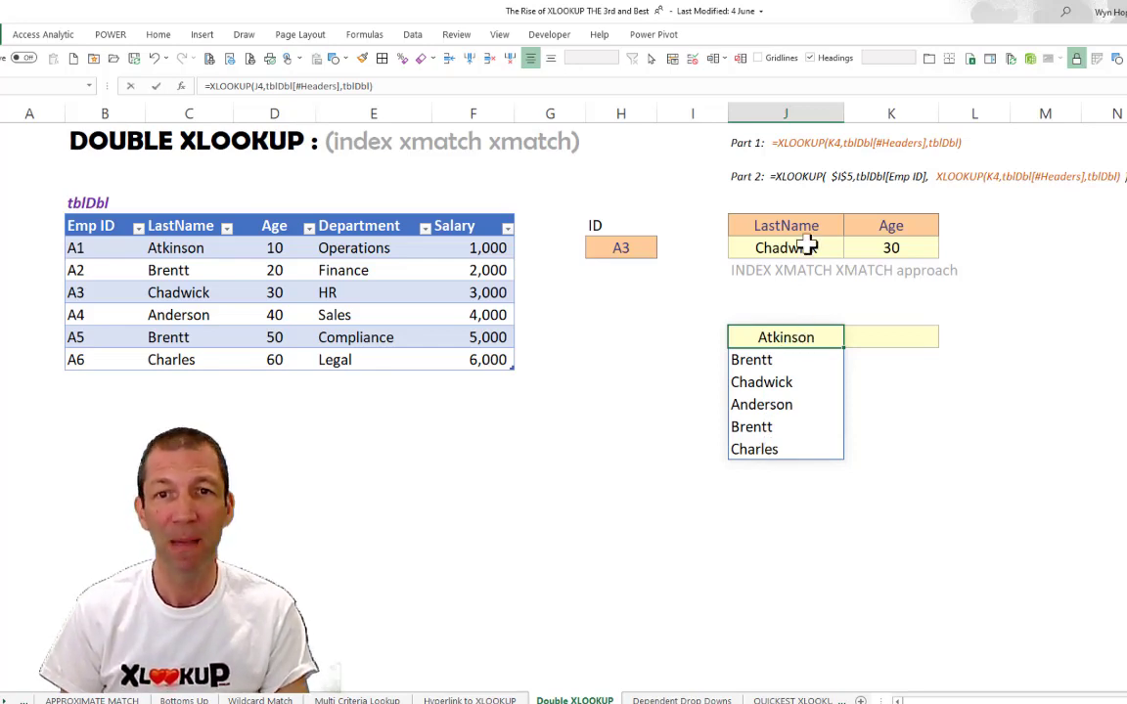
- Examine the references in the J9 formula and compare its spilled values with the LastName column of tblDbl
key(F2)
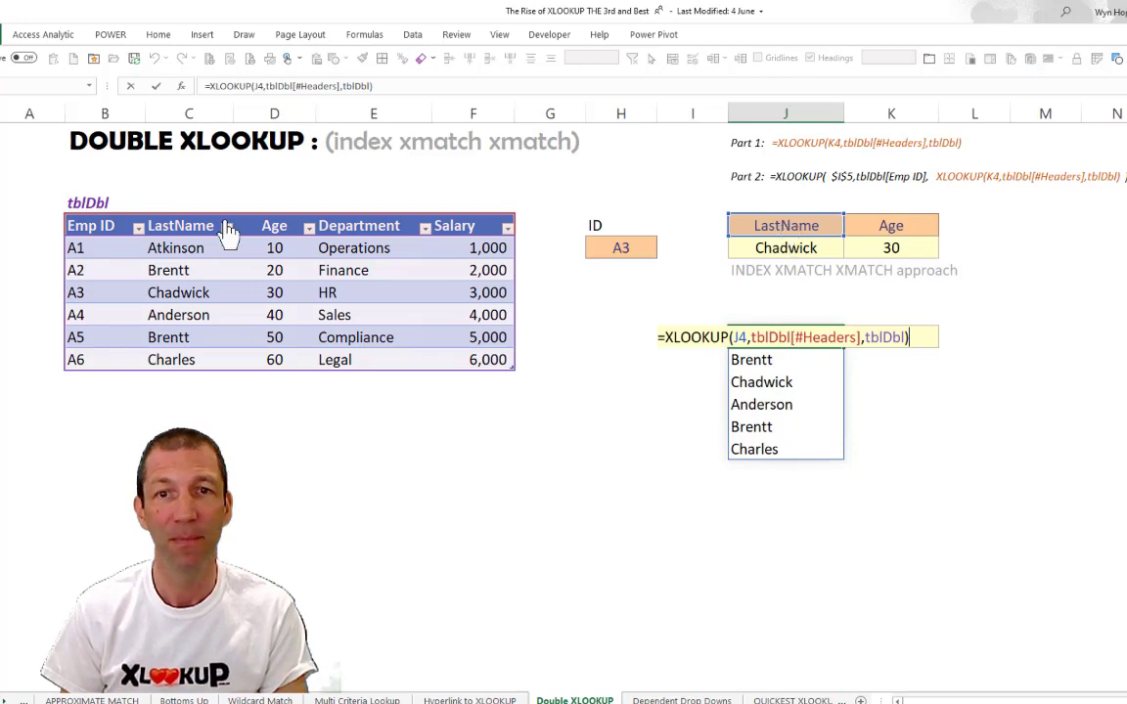
drag(194, 248, 195, 354)
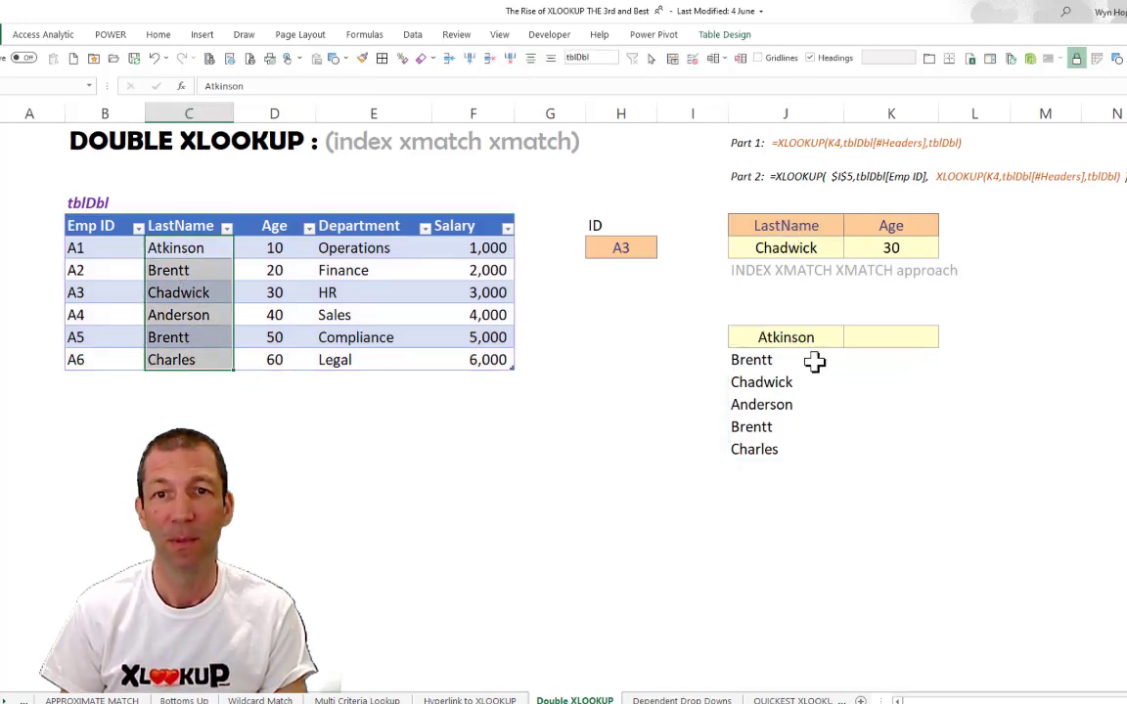
click(795, 338)
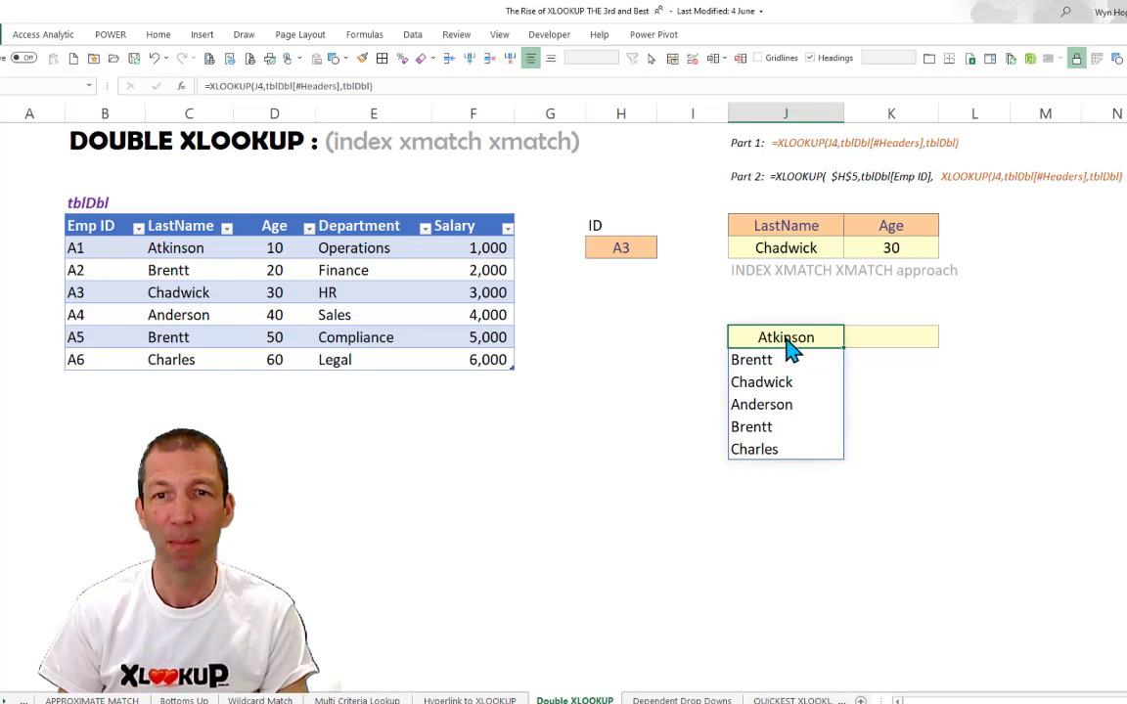
- Nest the J9 formula as the return array of an outer XLOOKUP that looks up H5 in tblDbl[Emp ID]
double_click(786, 338)
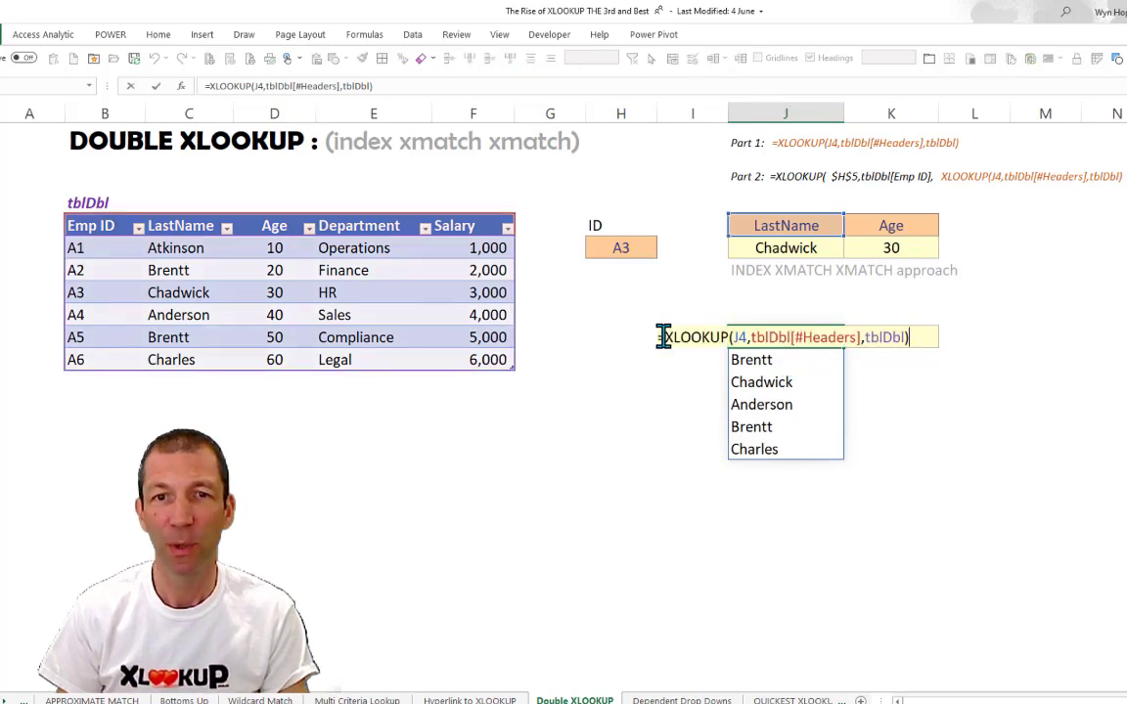
text(=xl)
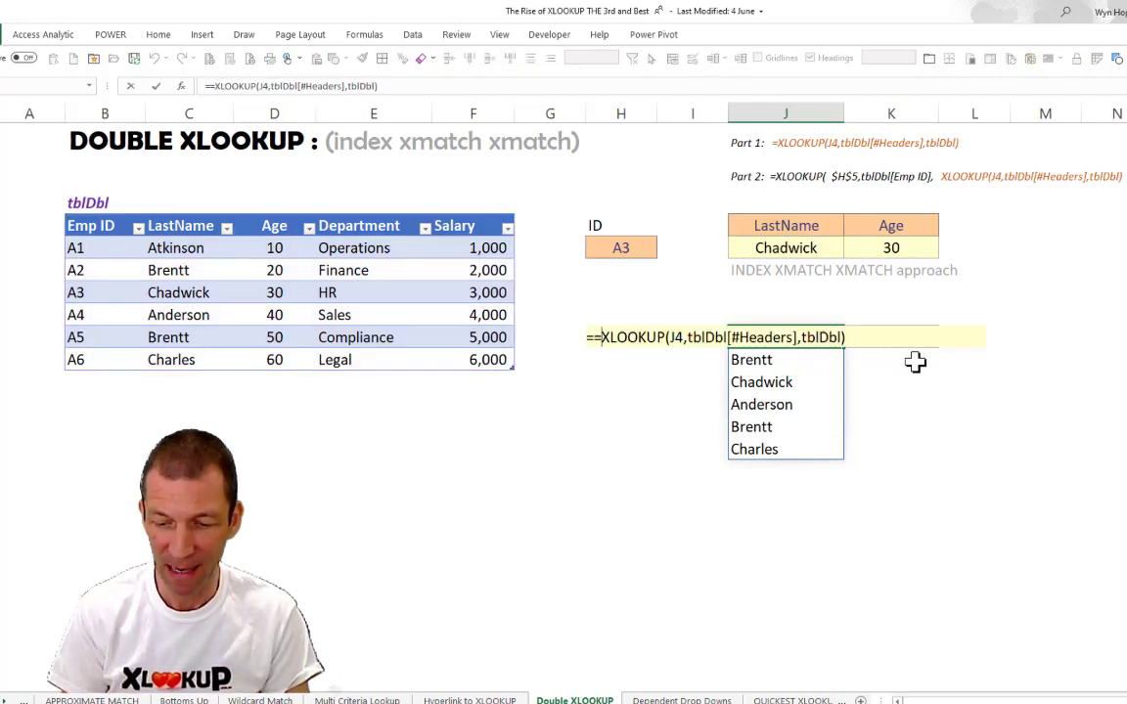
key(BackSpace)
key(BackSpace)
key(BackSpace)
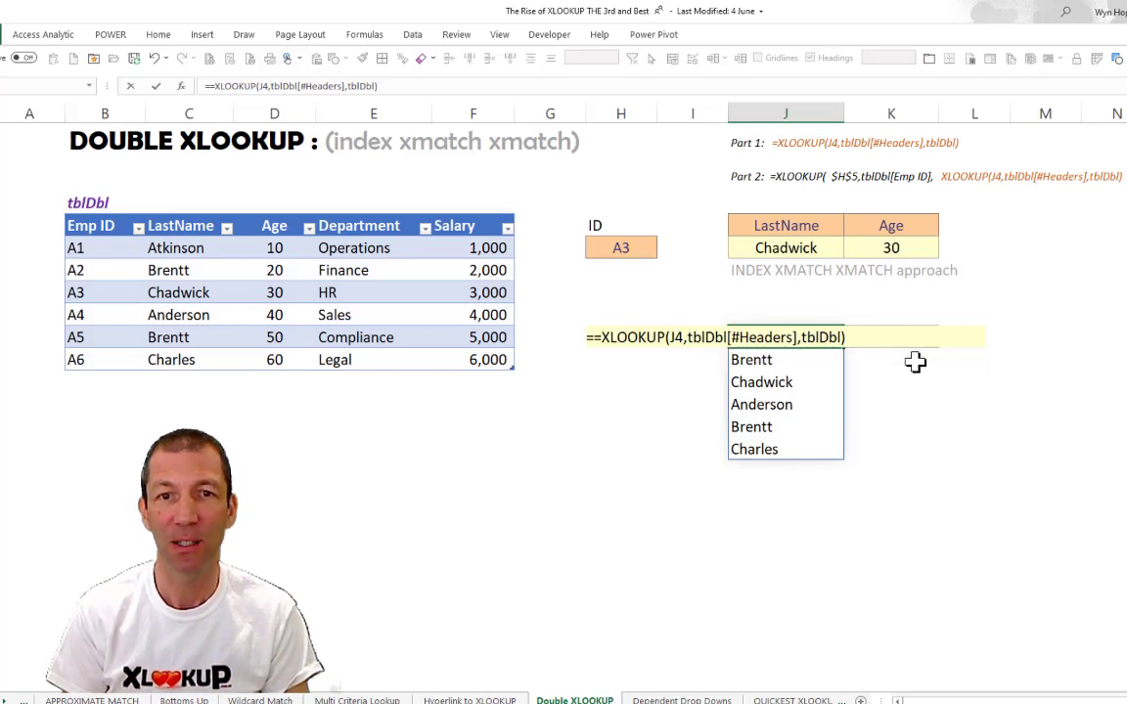
text(xl)
key(Tab)
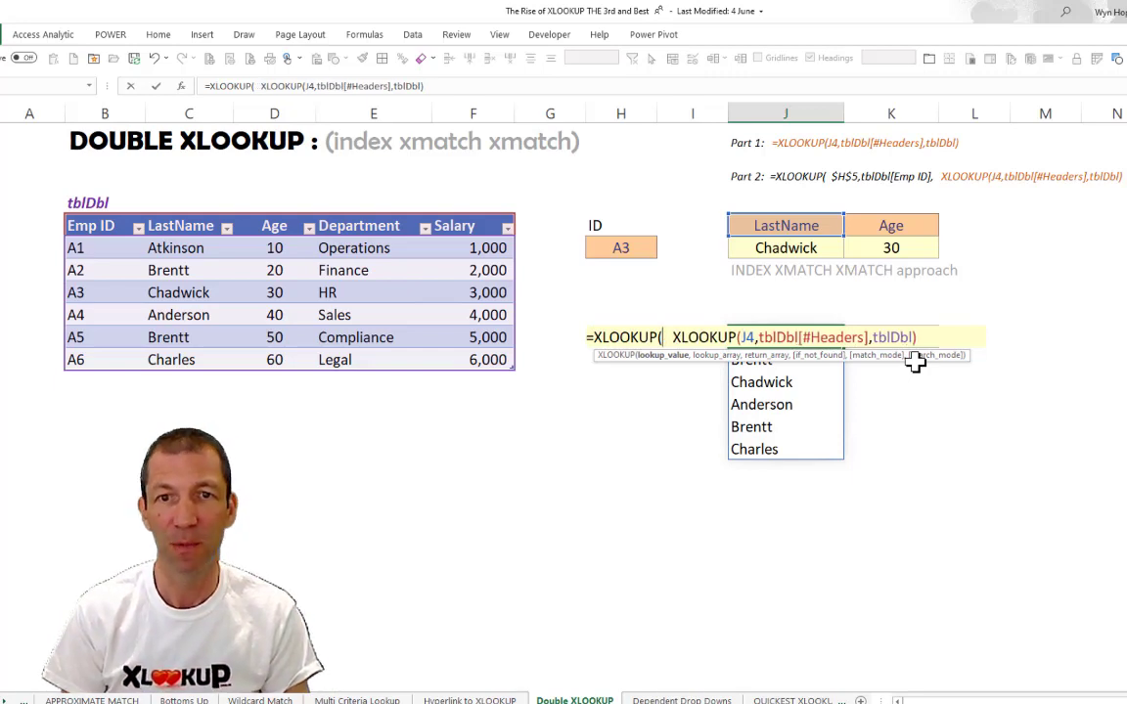
click(626, 248)
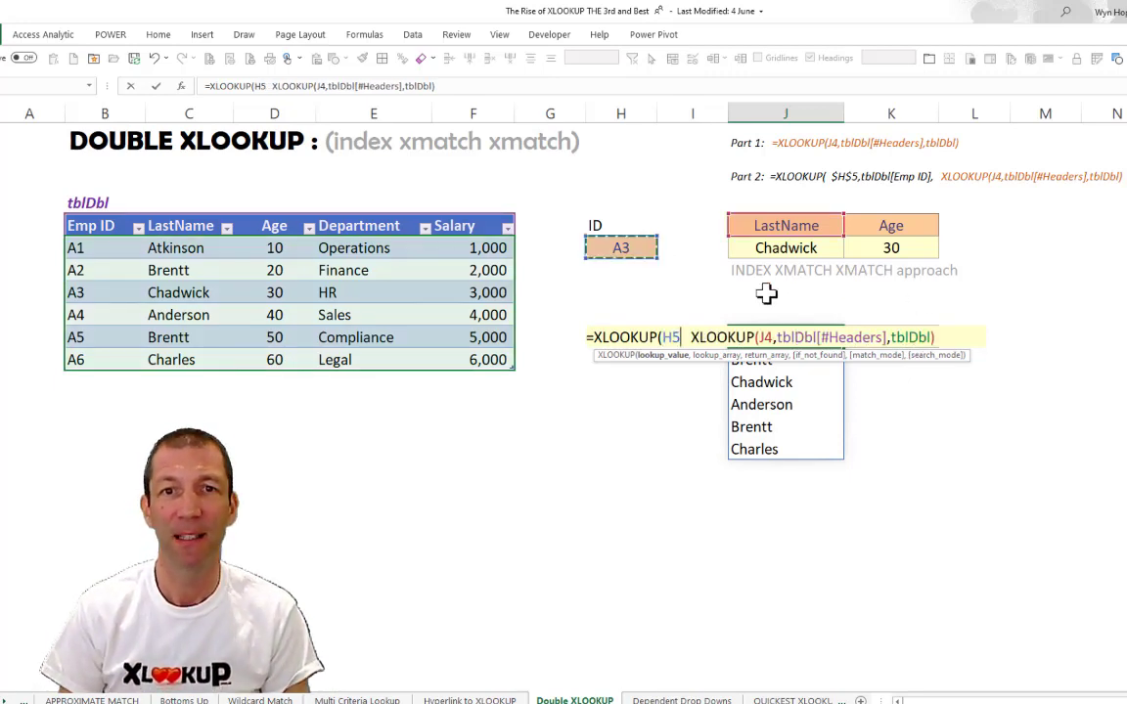
text(,)
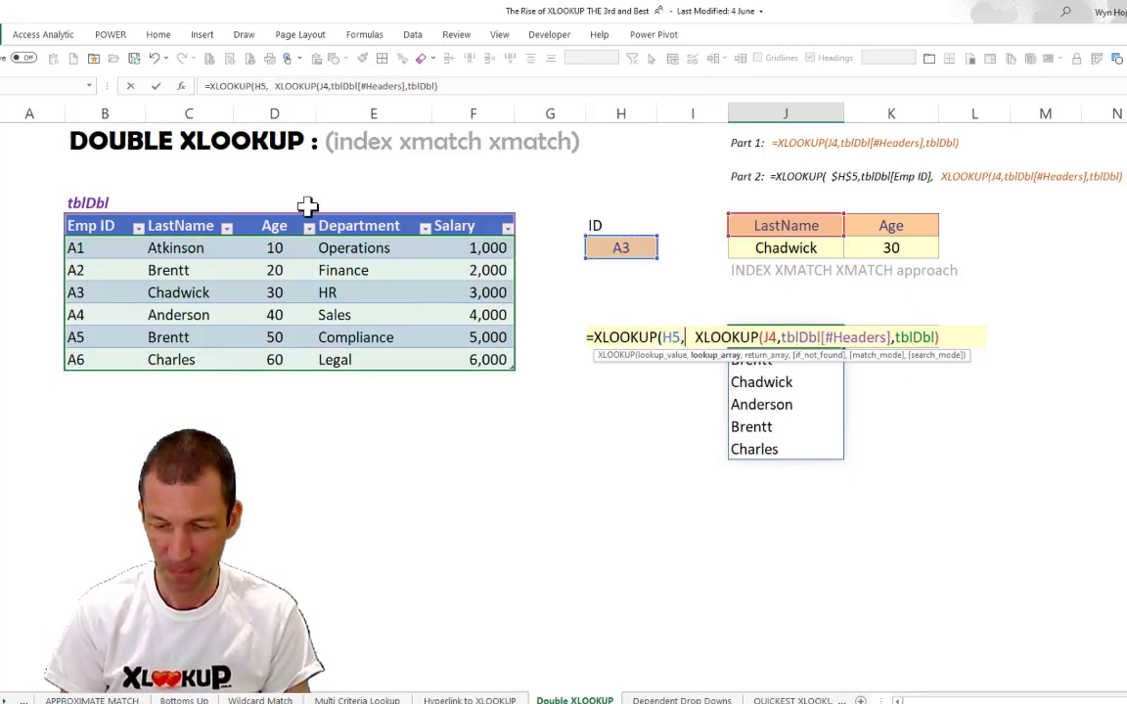
click(106, 209)
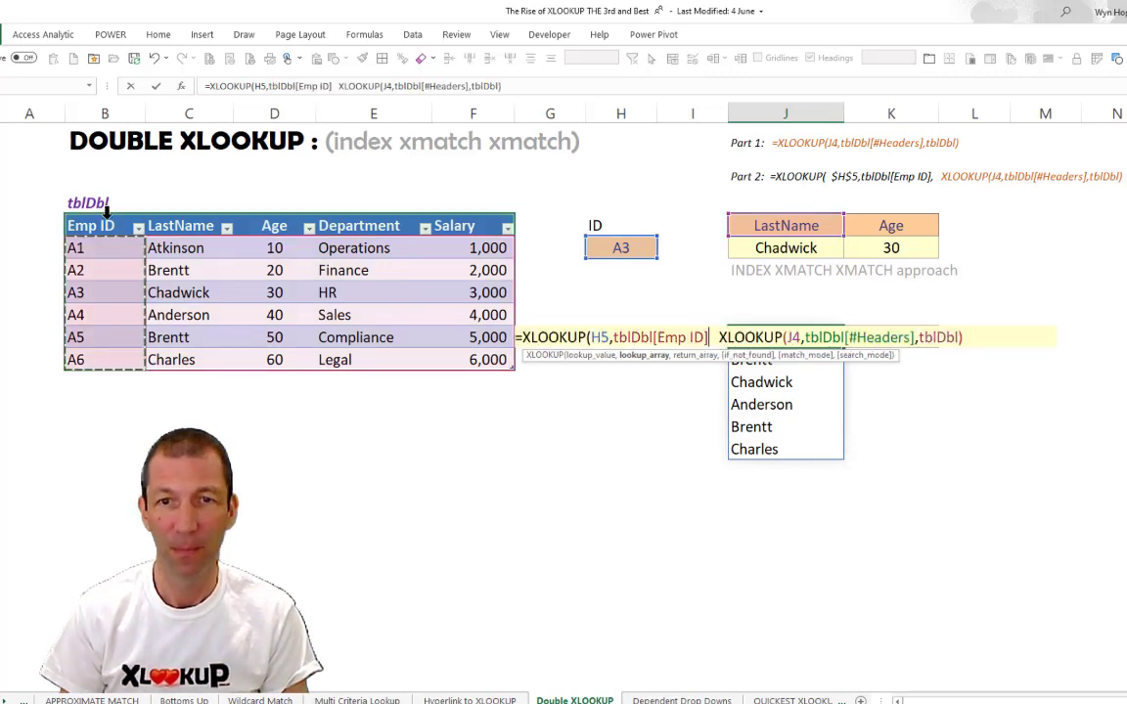
text(,)
click(983, 334)
text())
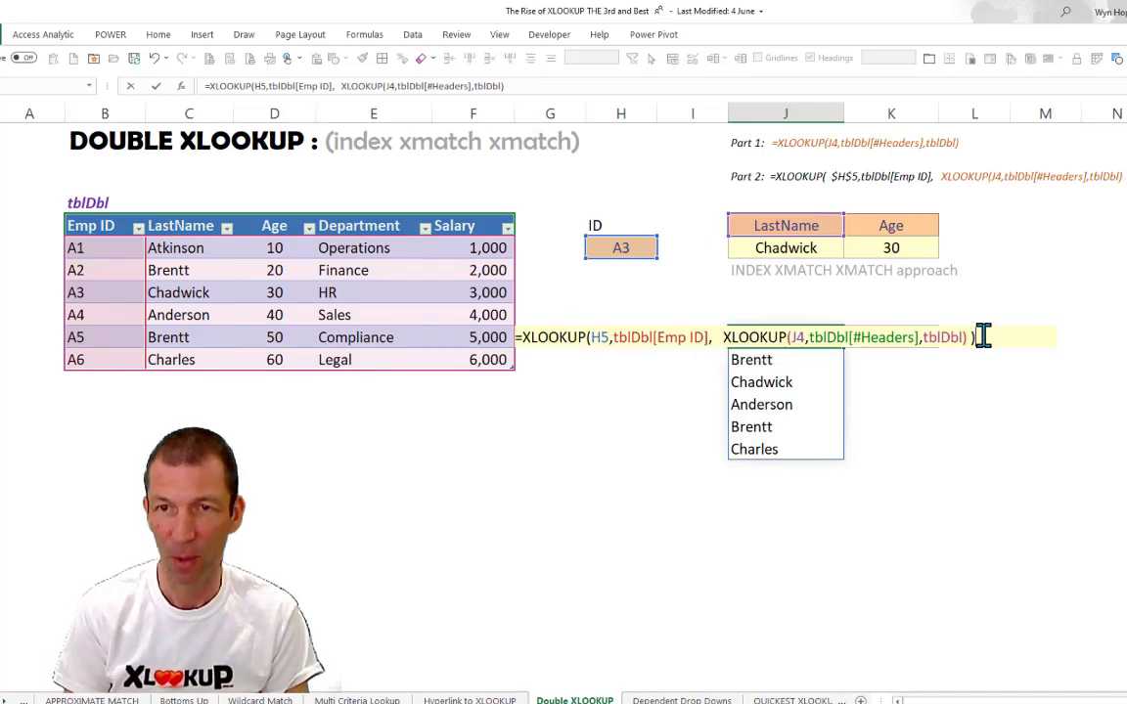
key(Return)
- Make the H5 reference in the J9 double XLOOKUP formula absolute as $H$5
click(791, 338)
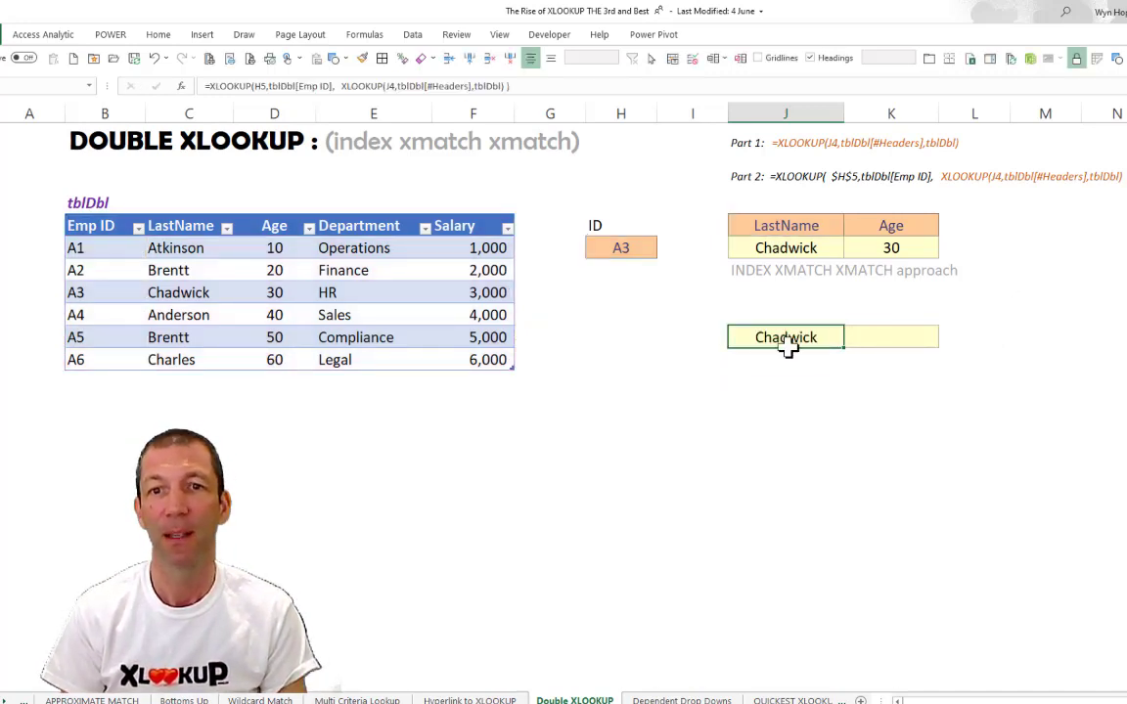
double_click(790, 338)
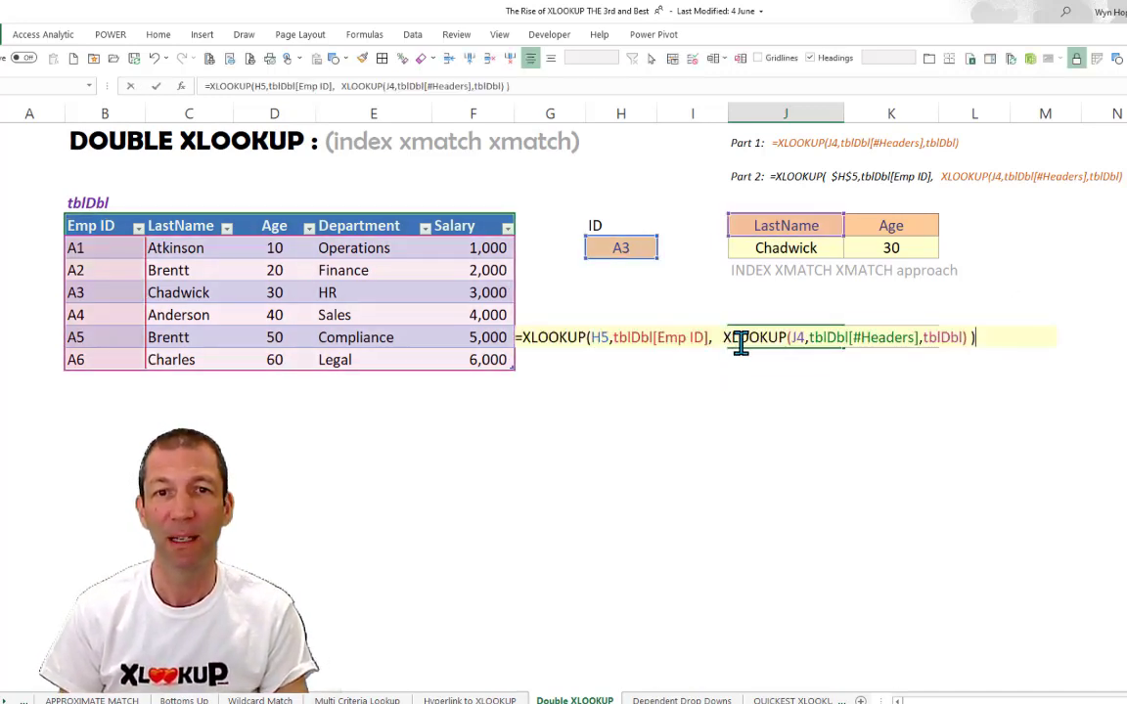
double_click(598, 337)
key(F4)
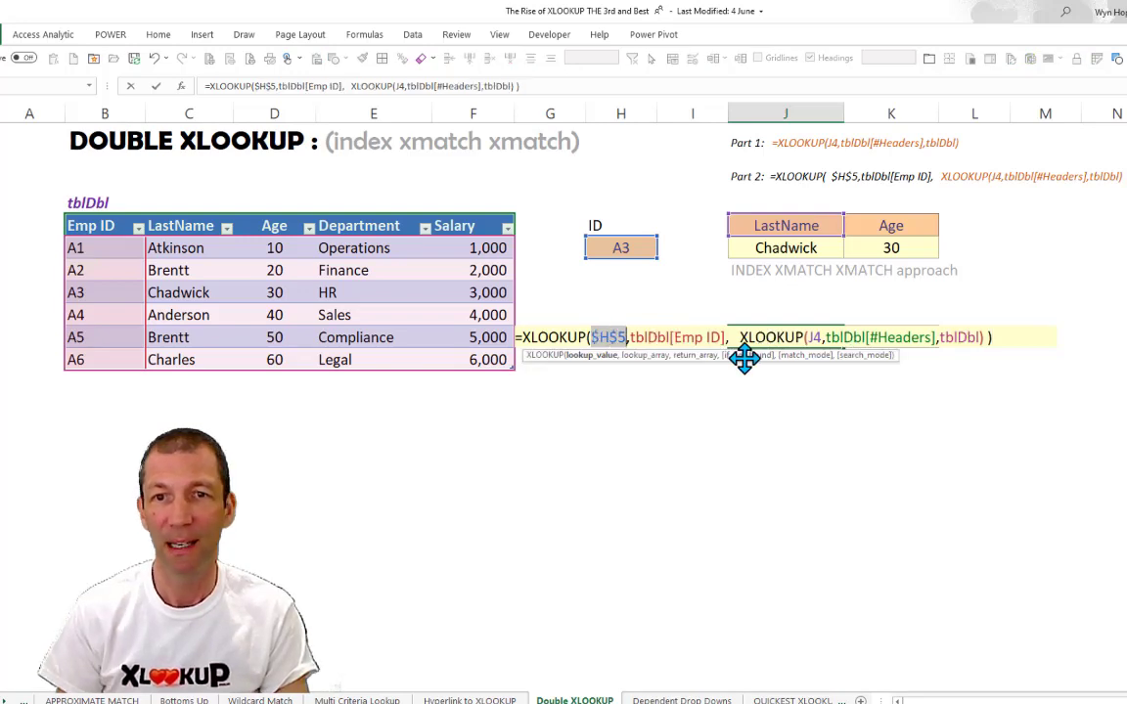
key(ctrl+Return)
- Copy the double XLOOKUP formula from J9 into K9
key(ctrl+c)
key(Right)
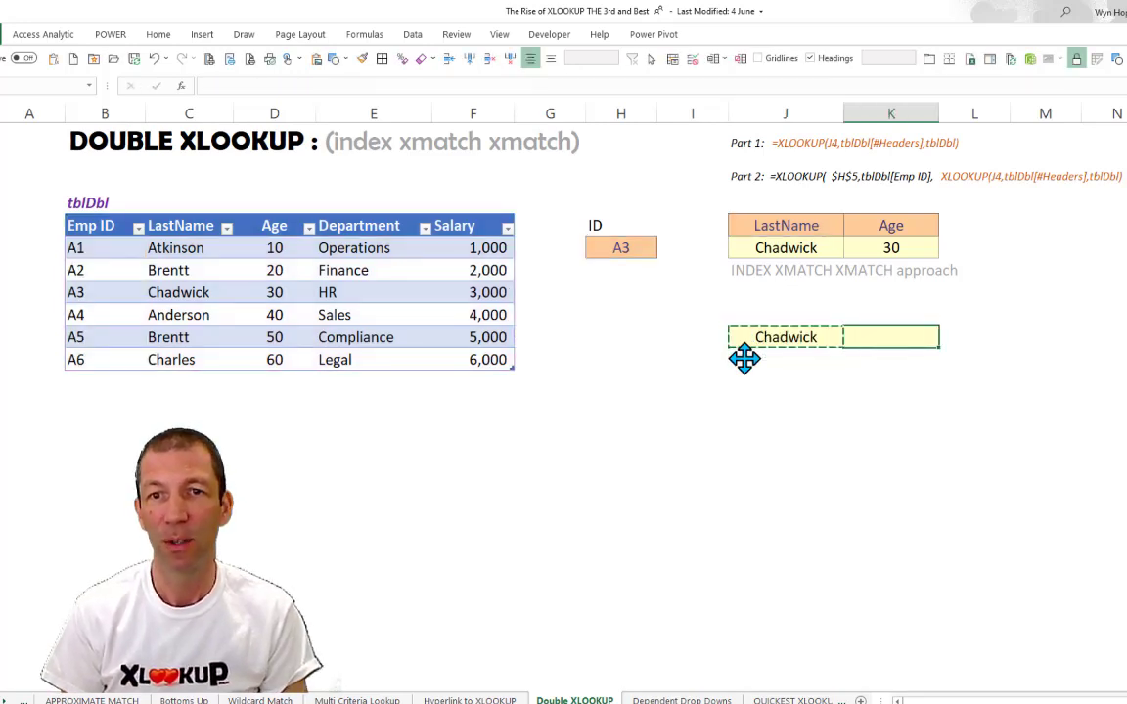
key(ctrl+v)
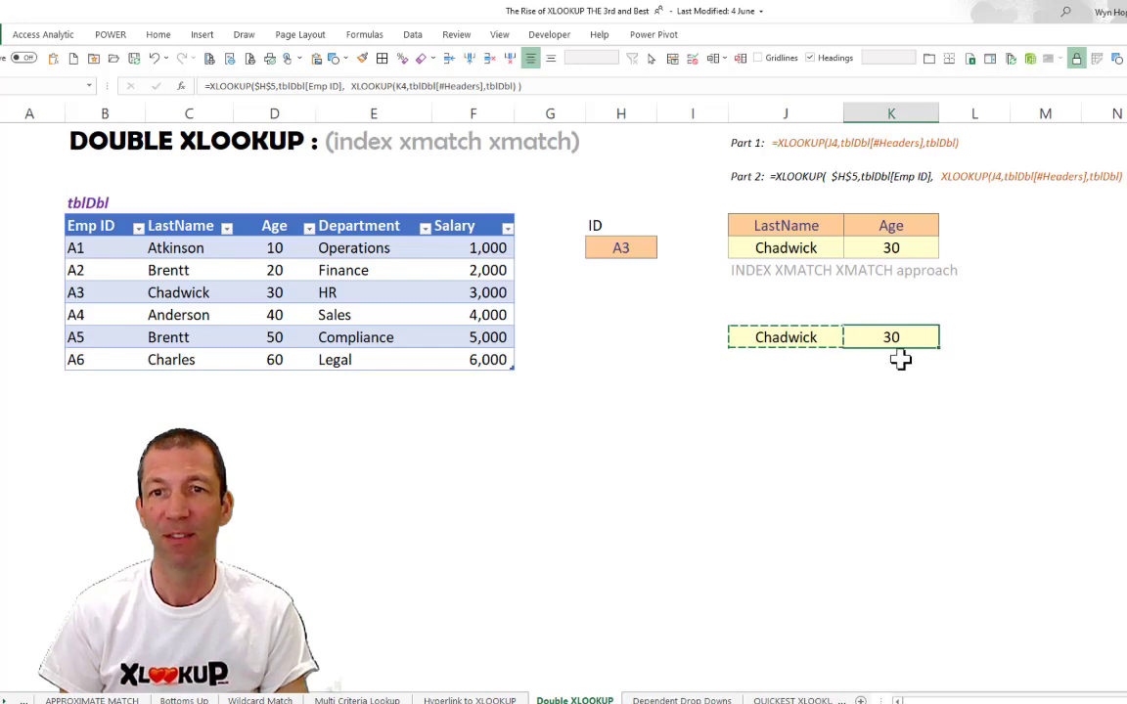
- Examine the cell references in the K9 and J9 double XLOOKUP formulas without changing them
key(F2)
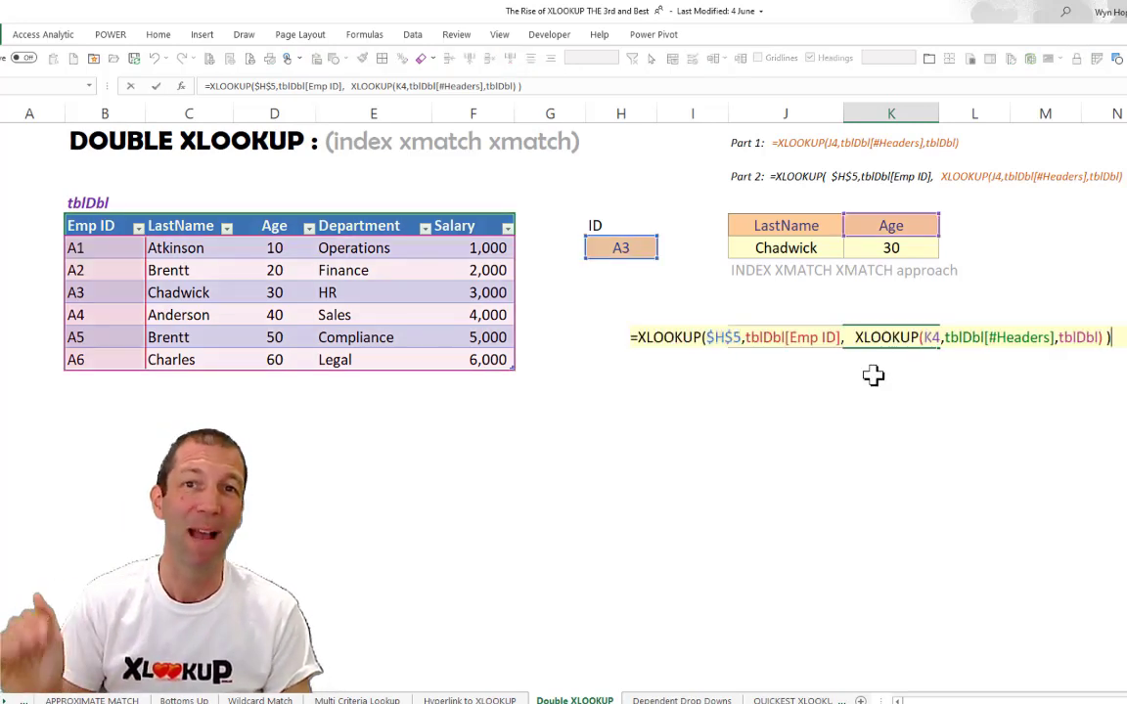
key(Escape)
click(811, 346)
key(F2)
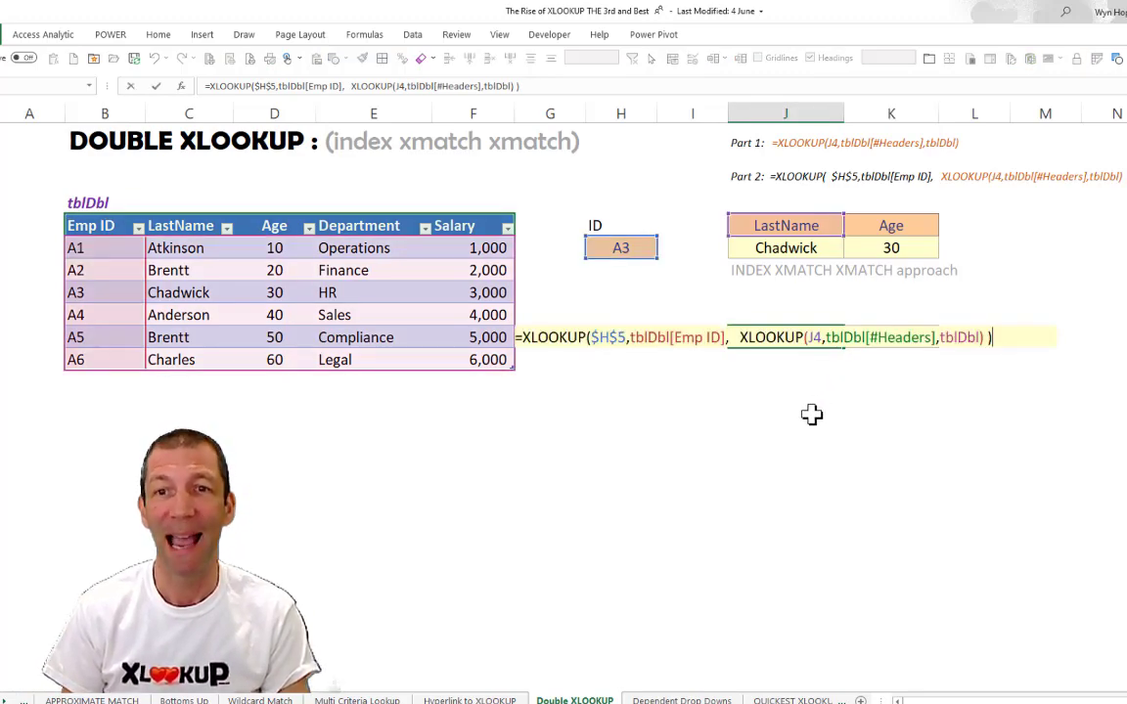
key(Escape)
- Open the Dependent Drop Downs sheet and review the Coffee, Tea and Juice headers with their options in tblOptions
click(682, 700)
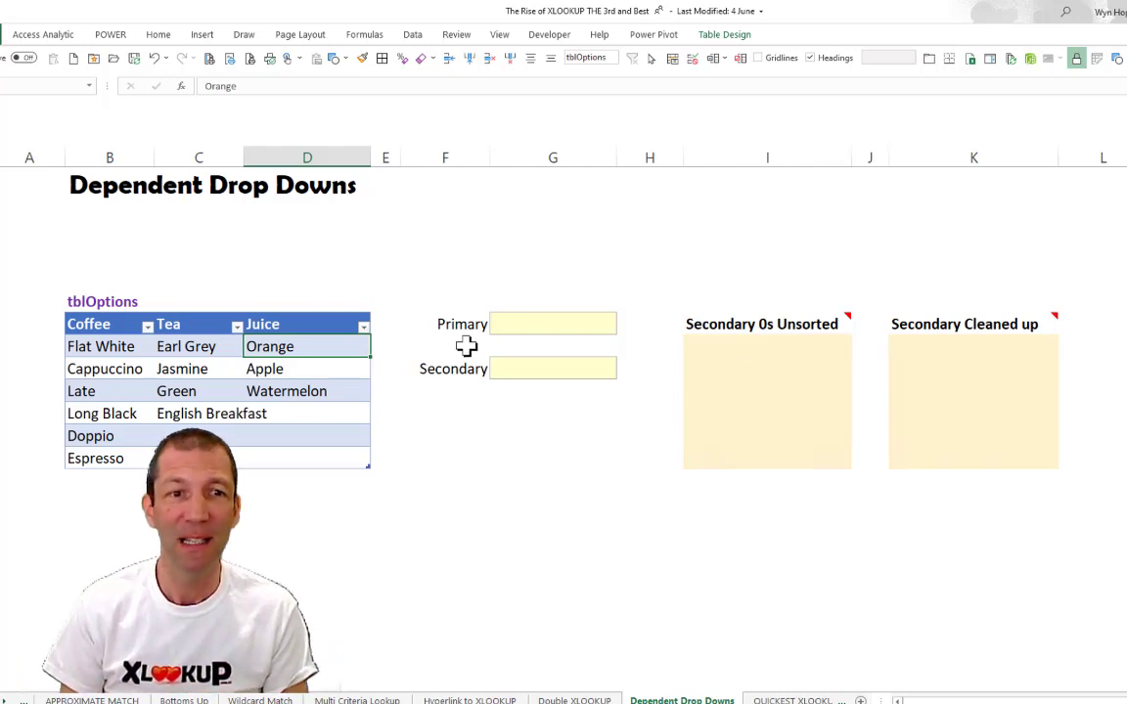
click(109, 324)
click(163, 323)
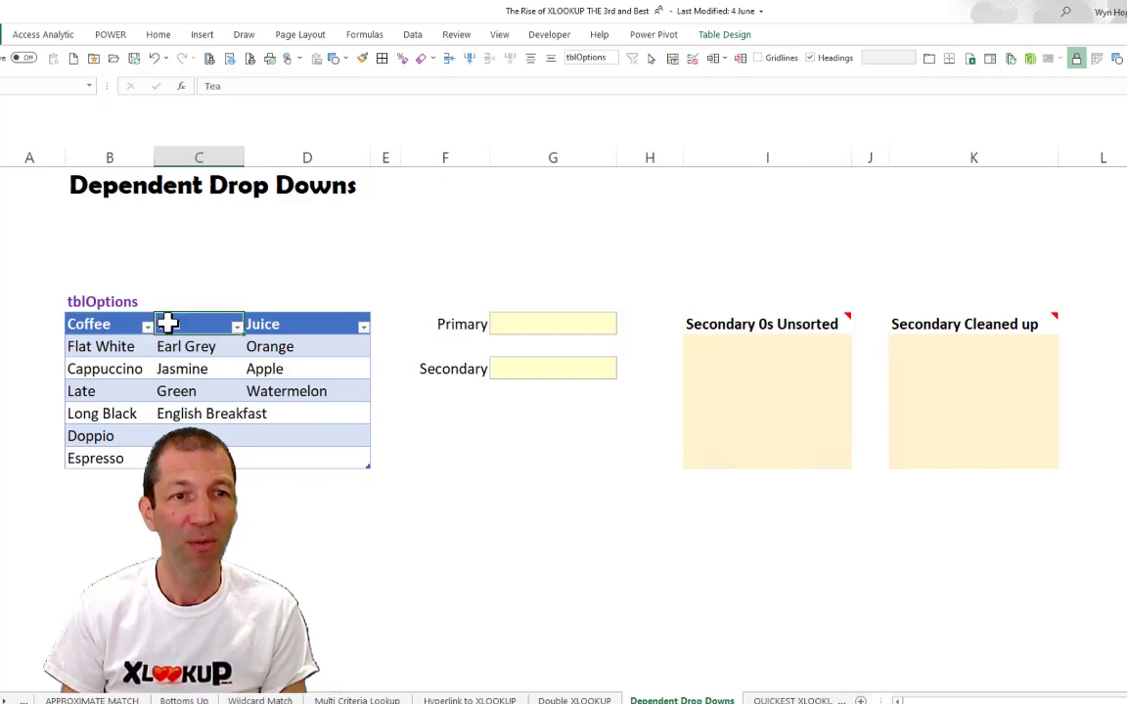
click(290, 324)
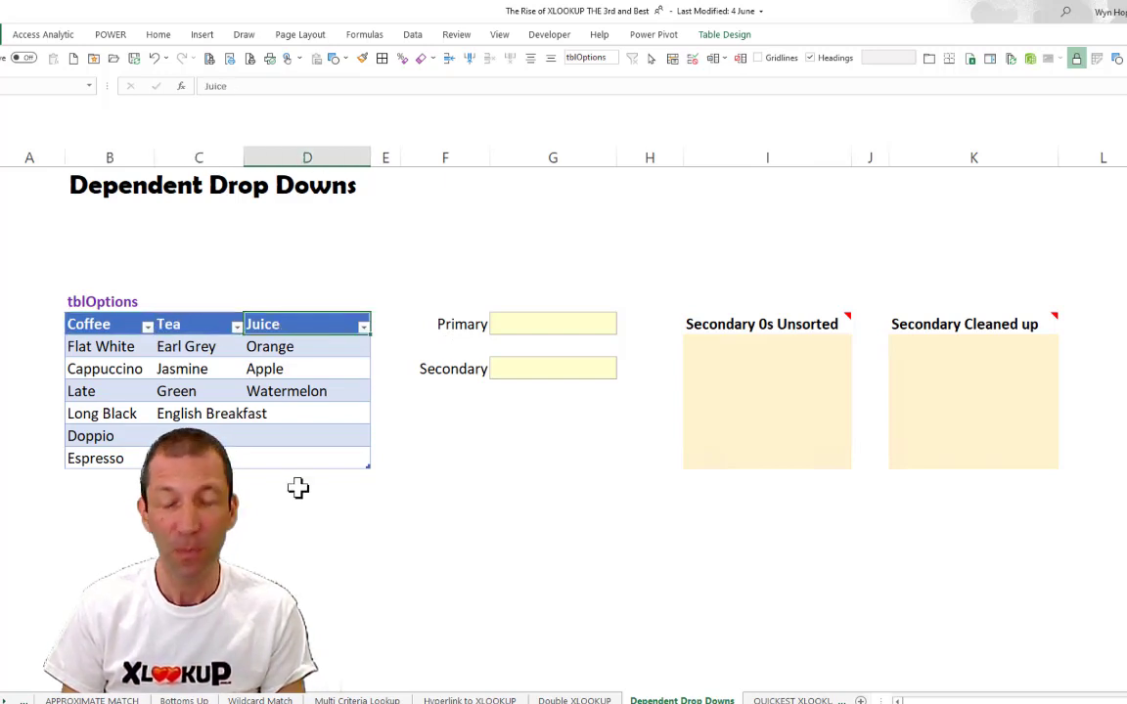
drag(101, 346, 93, 458)
drag(193, 346, 186, 403)
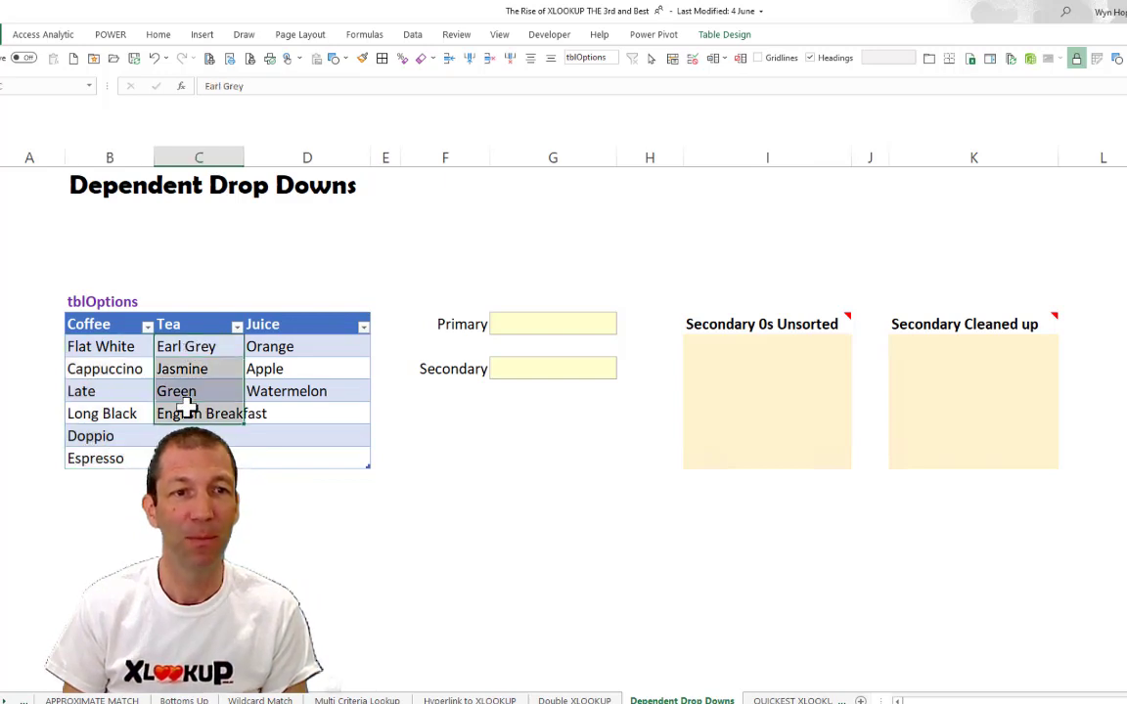
- Add list data validation to the Primary cell G7, using the tblOptions headers =$B$7:$D$7 as the source
click(553, 325)
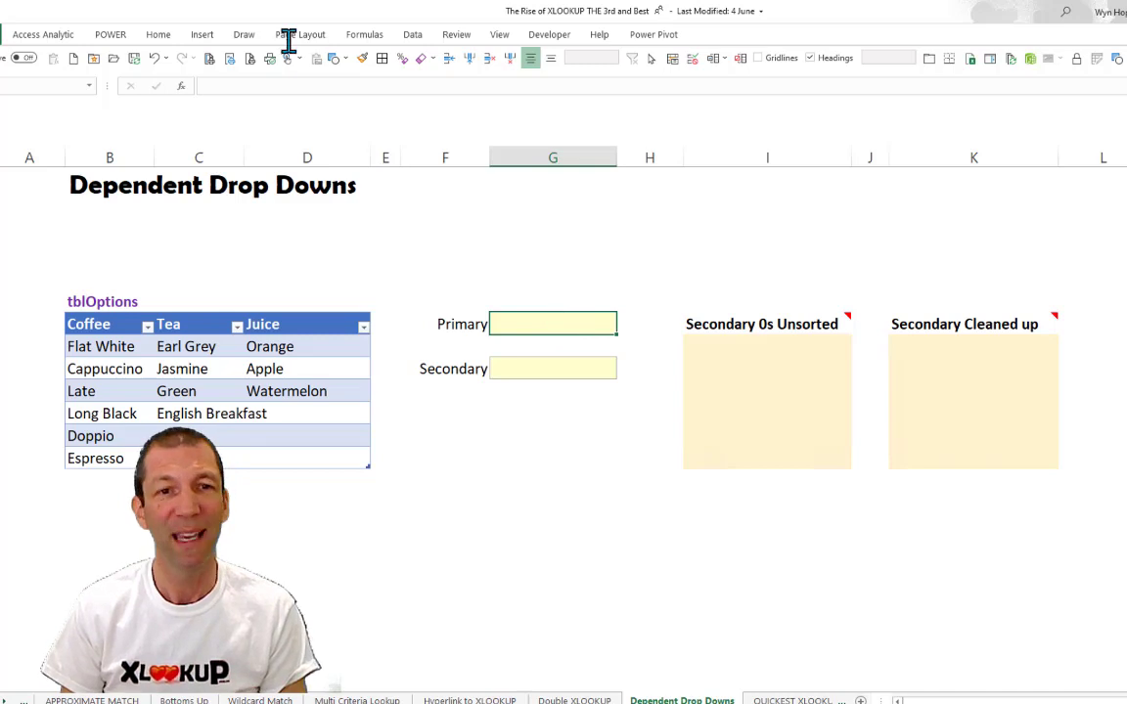
click(414, 37)
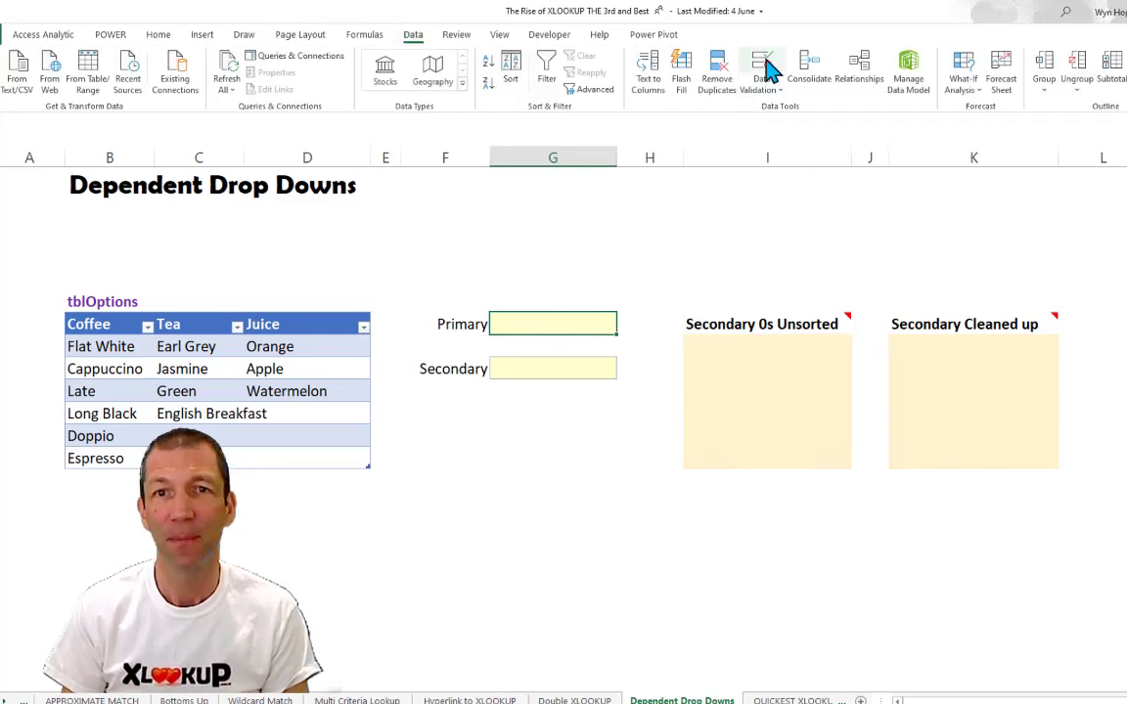
click(823, 332)
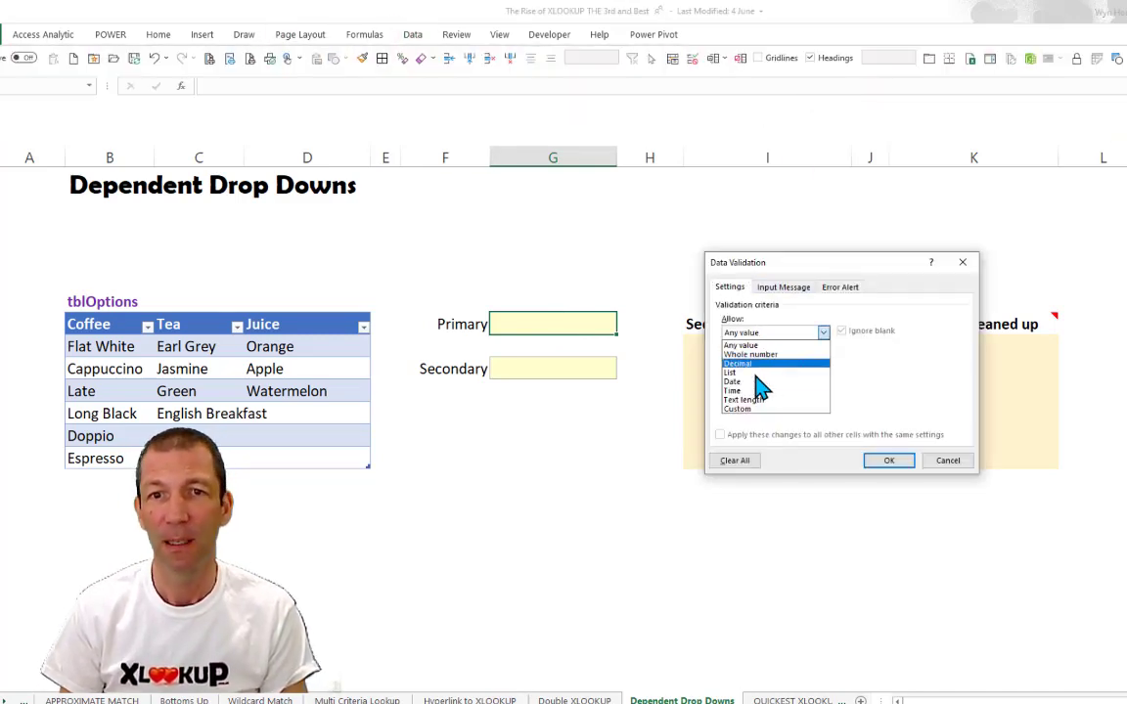
click(755, 376)
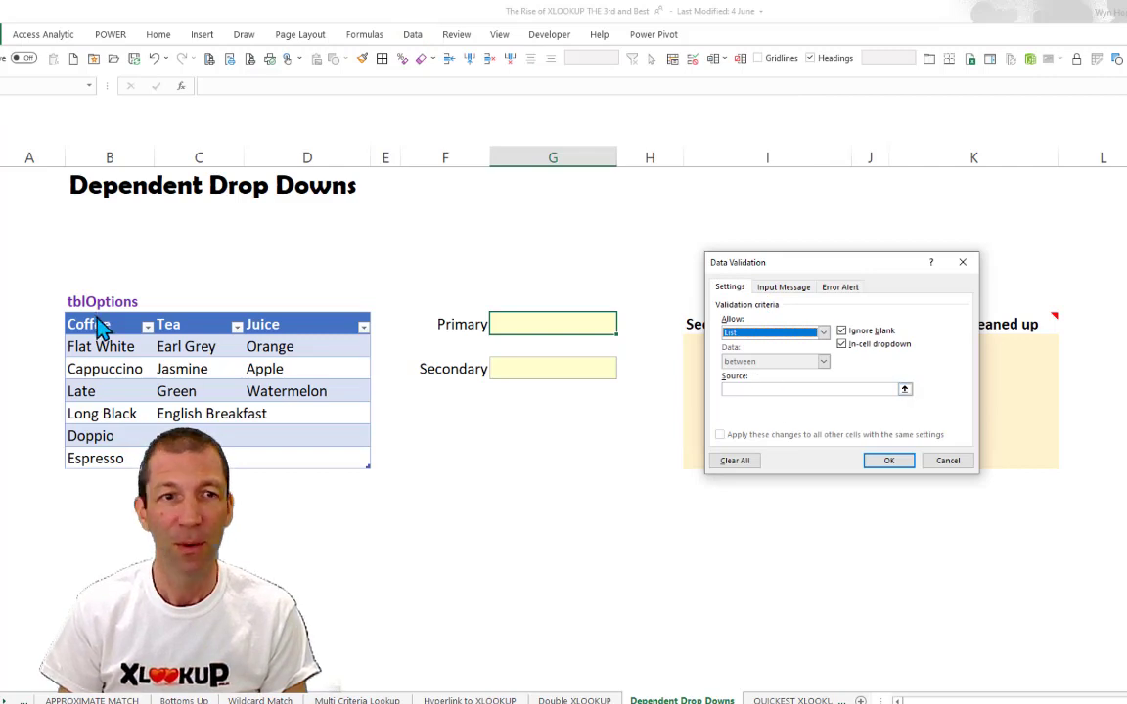
click(800, 390)
drag(76, 322, 290, 325)
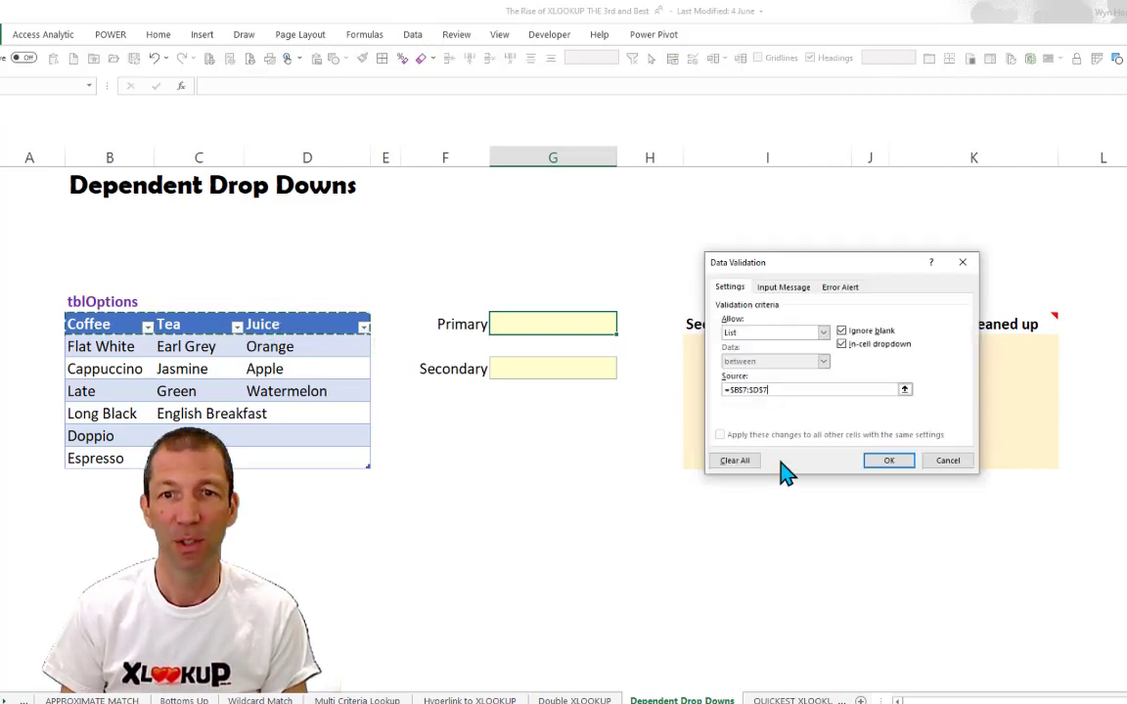
click(885, 464)
- Choose Coffee from the Primary drop-down, and select the empty Secondary cell
click(623, 328)
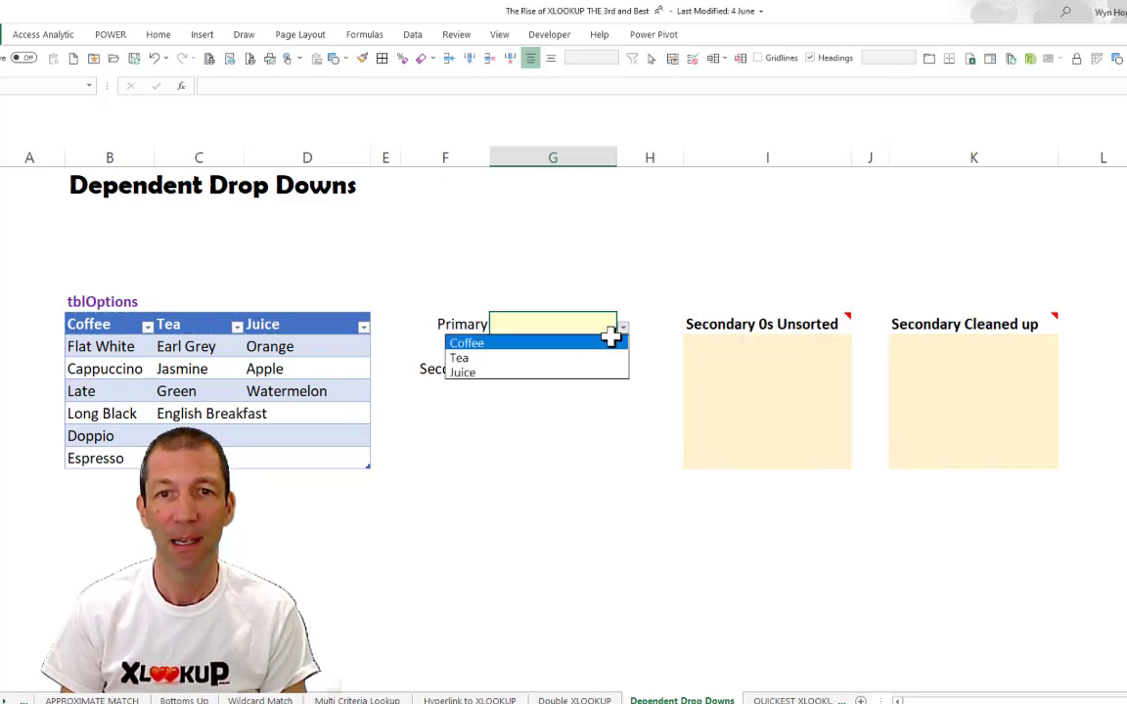
click(558, 344)
click(549, 368)
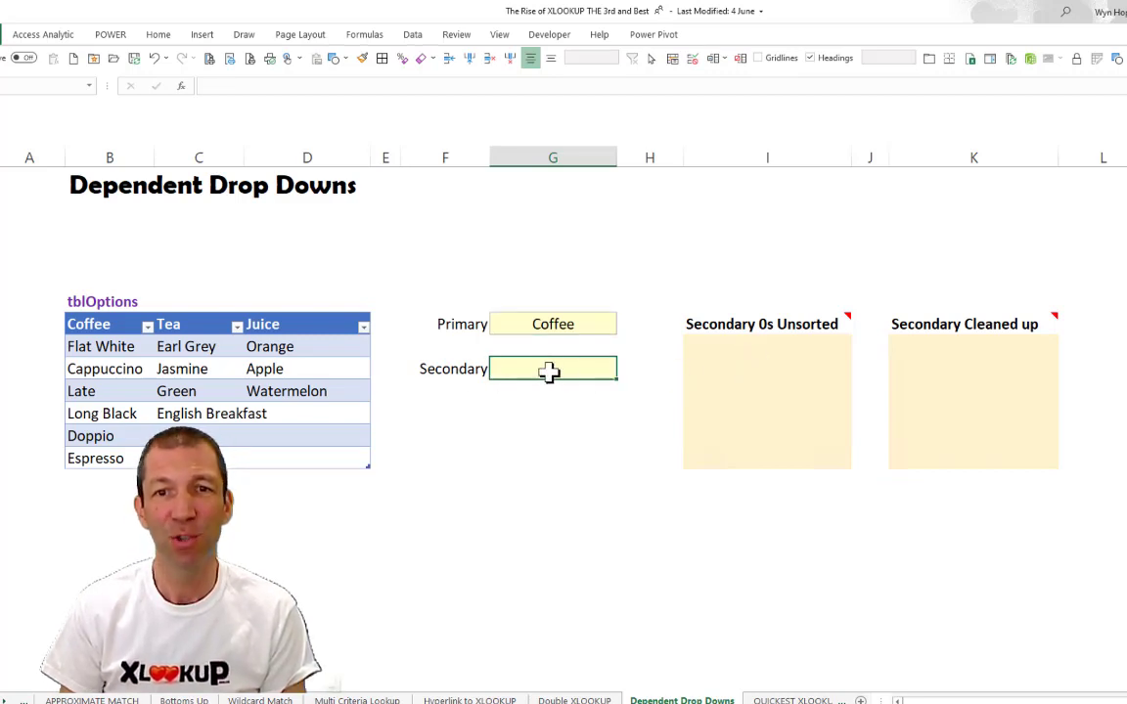
- Enter =XLOOKUP(G7,tblOptions[#Headers],tblOptions) in I8 under Secondary 0s Unsorted
click(771, 345)
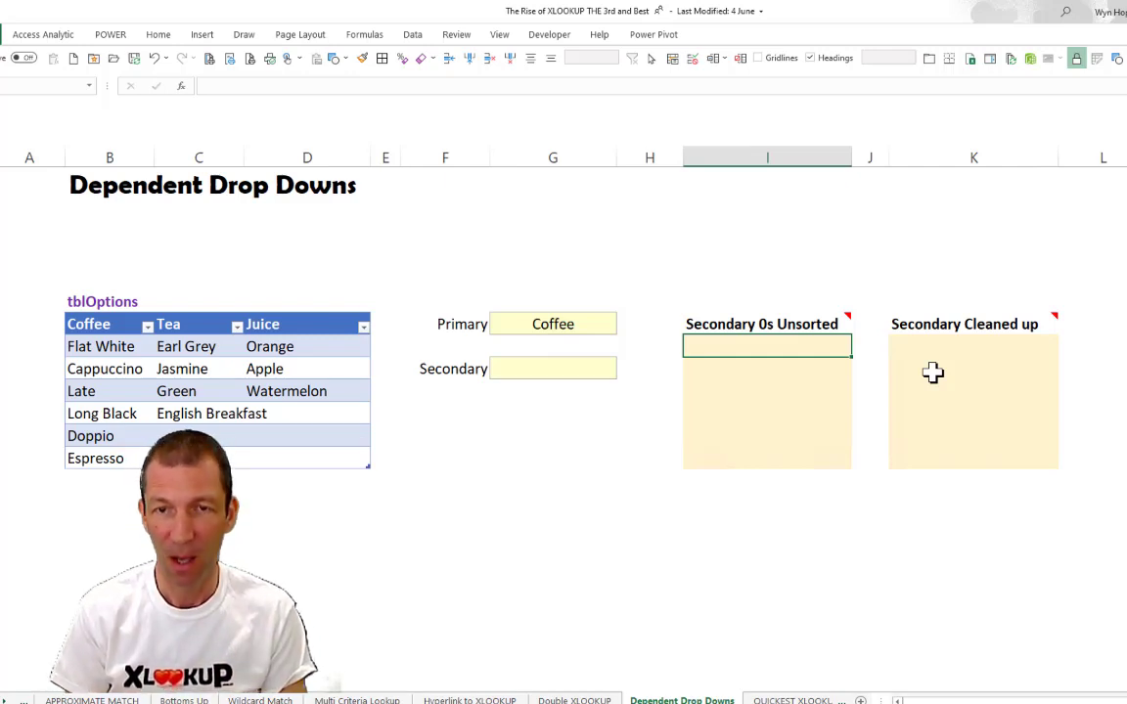
text(=xl)
key(Tab)
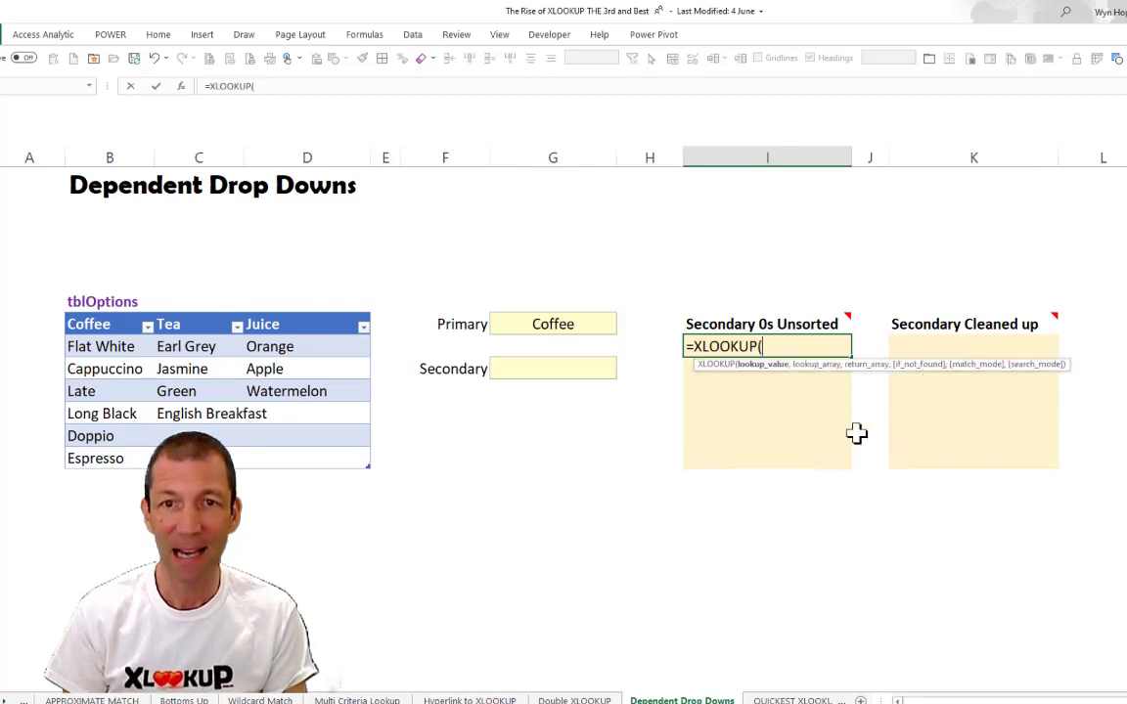
click(559, 325)
text(,)
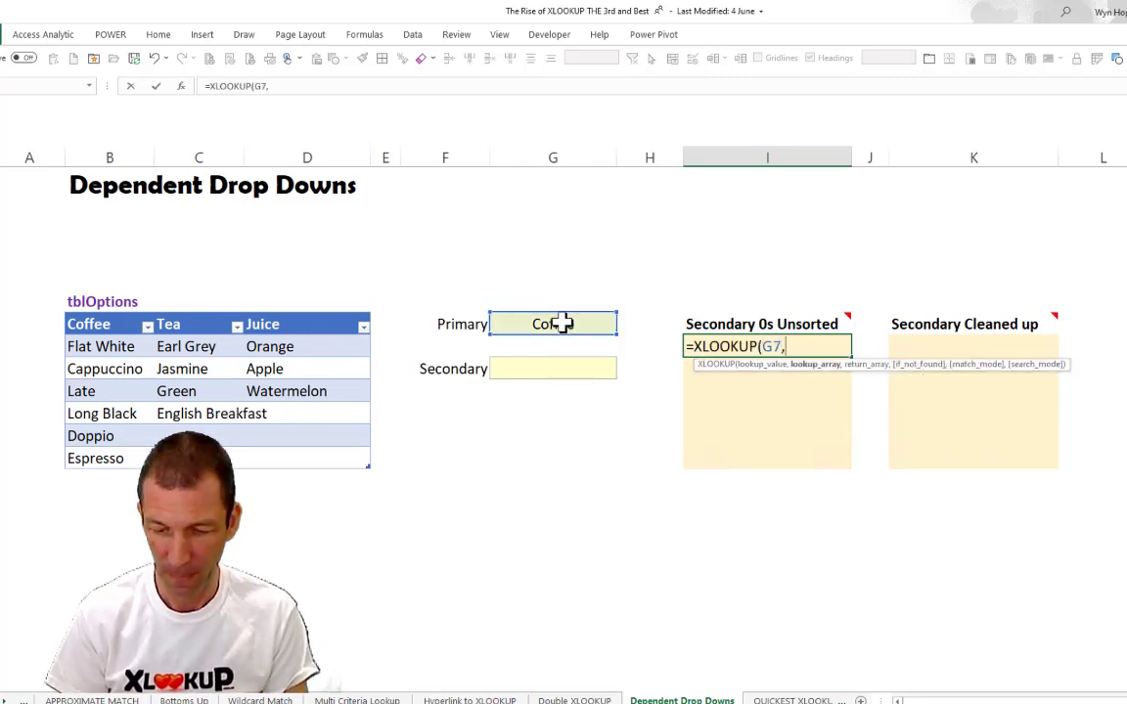
click(67, 325)
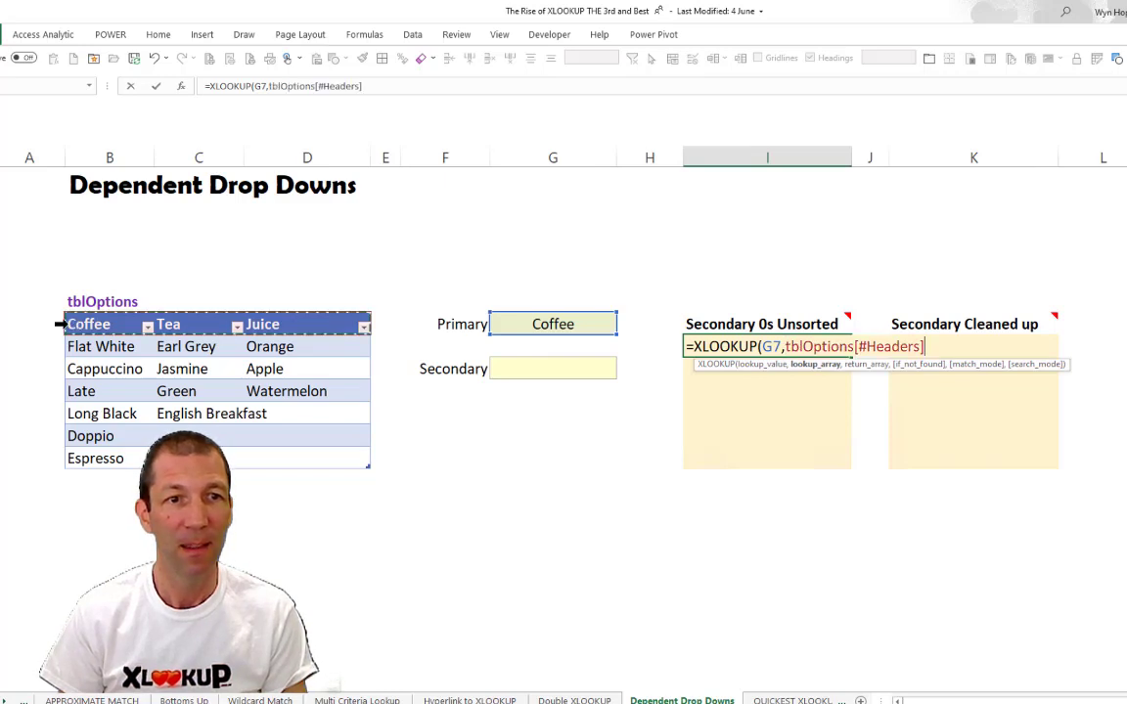
text(,)
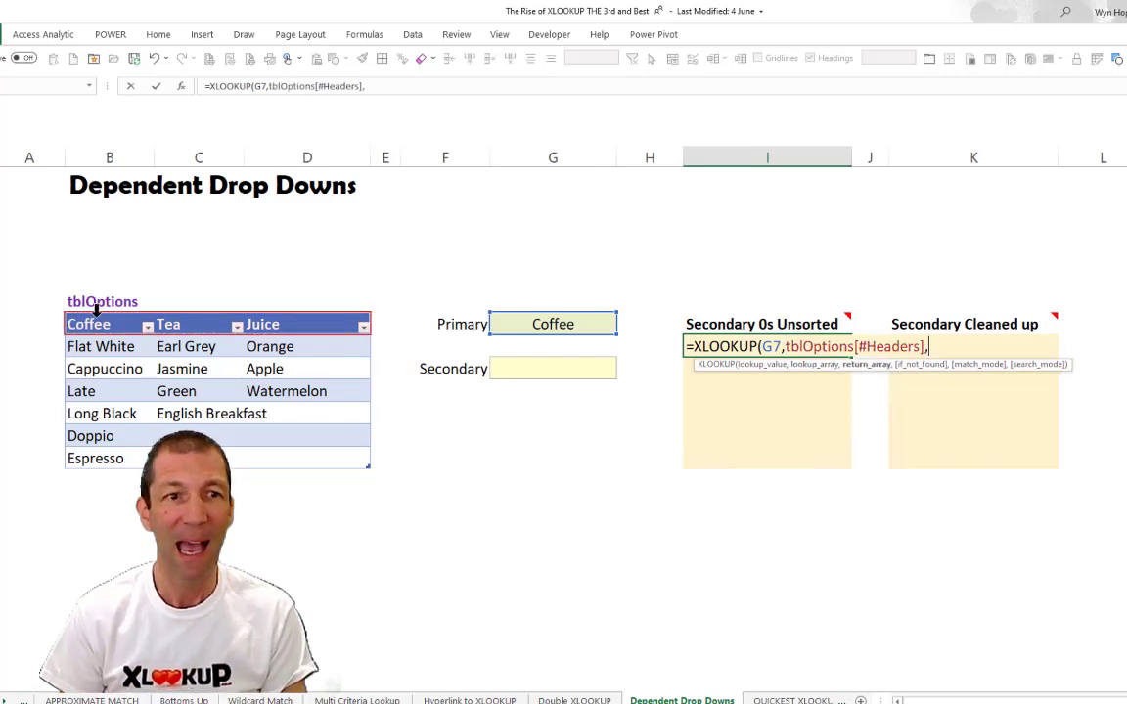
drag(96, 309, 296, 359)
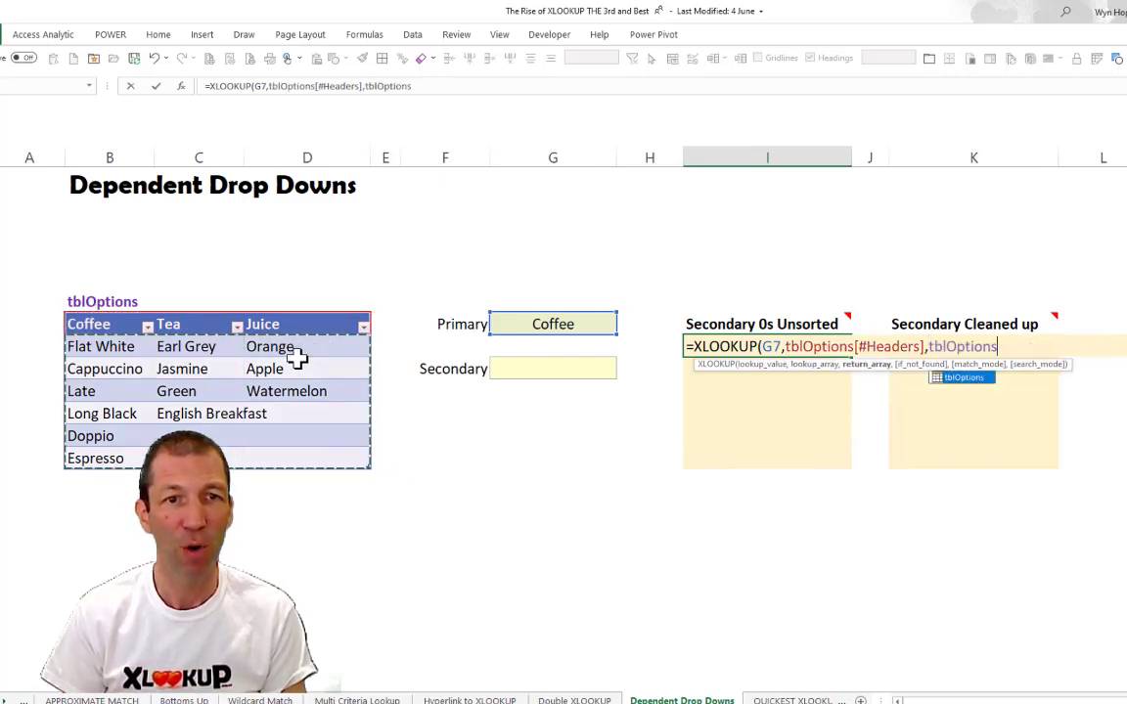
key(Return)
key(Up)
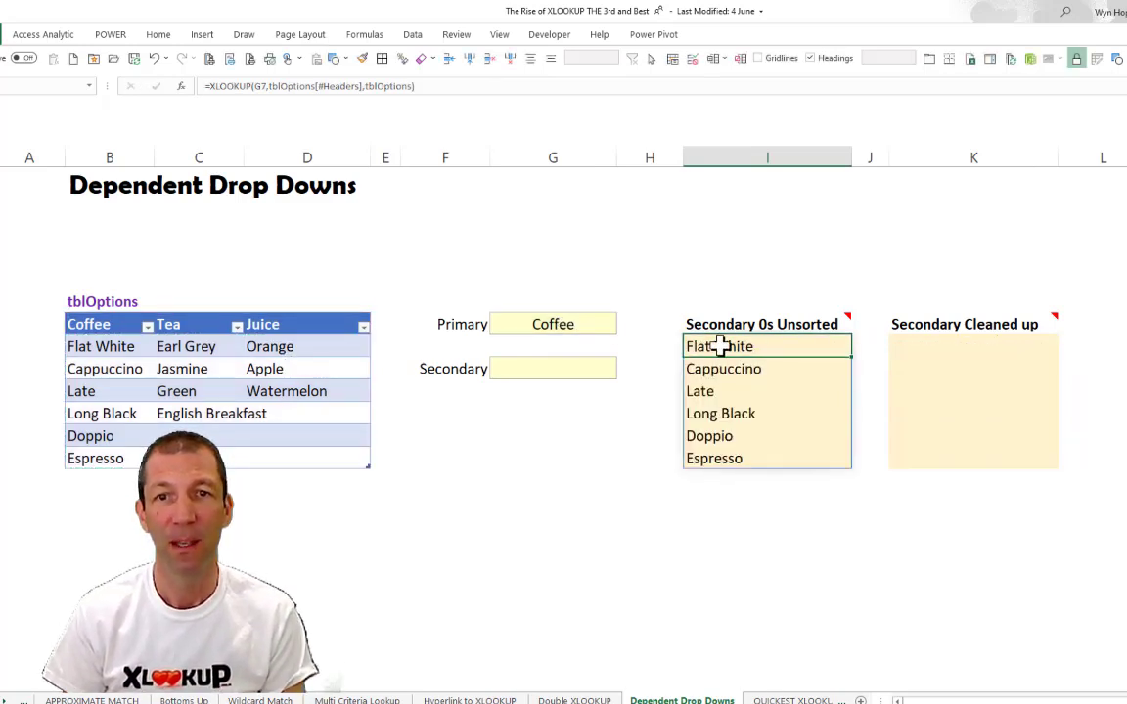
- Switch the Primary choice to Tea and check the last two cells of the Secondary 0s Unsorted list
click(609, 324)
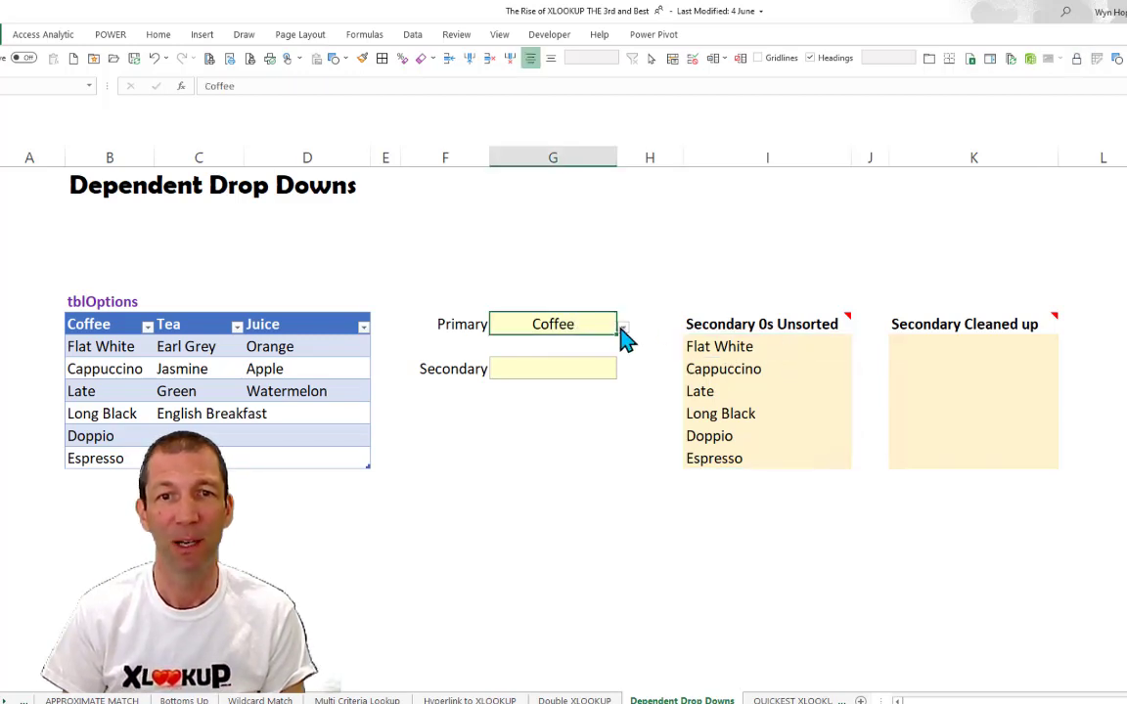
click(623, 328)
key(Escape)
click(543, 363)
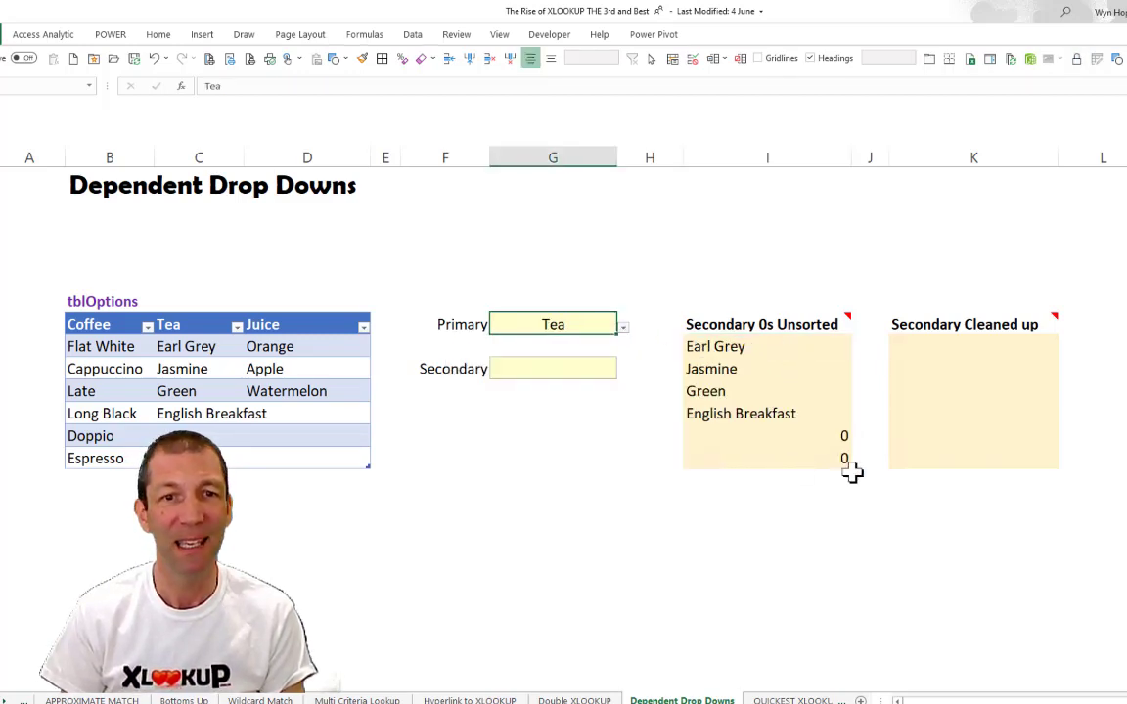
drag(835, 436, 827, 460)
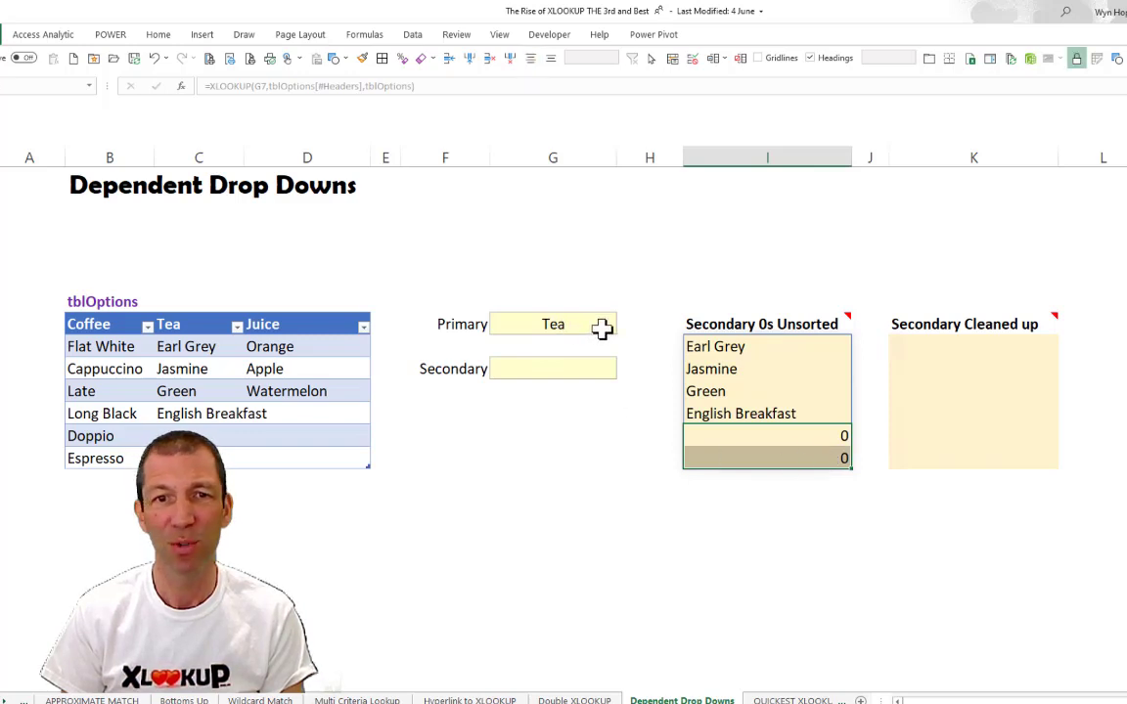
- Test the unsorted list with Primary set to Juice, and return Primary to Coffee
click(606, 328)
click(623, 328)
click(542, 373)
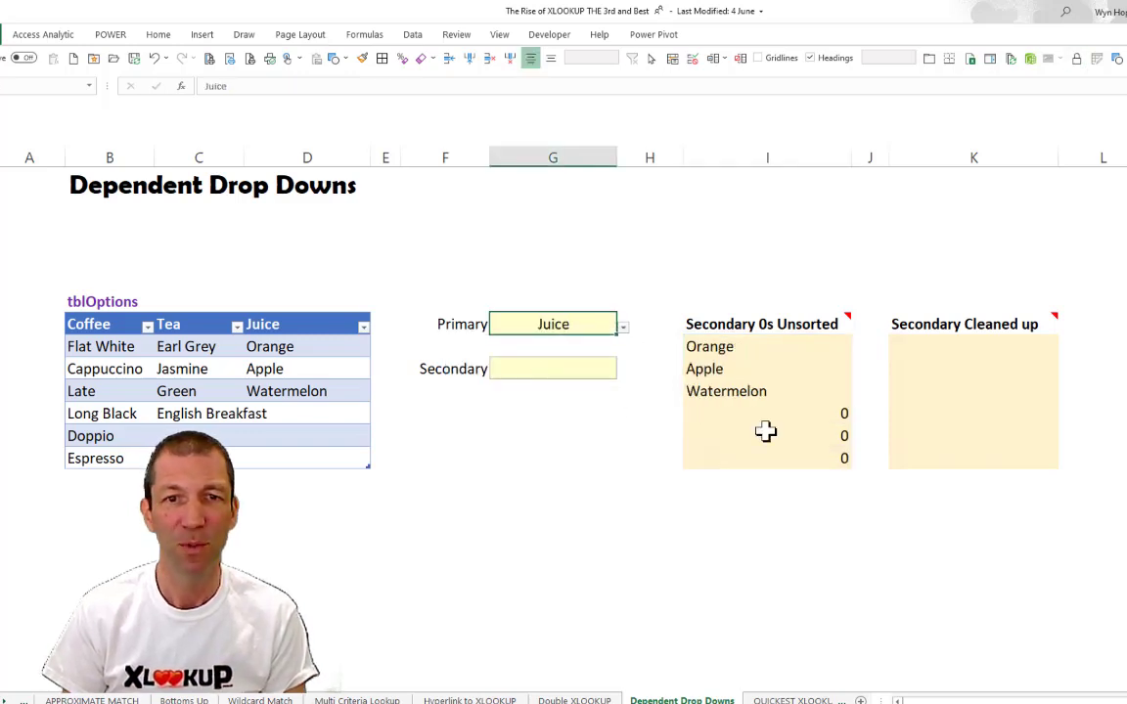
click(623, 328)
click(575, 342)
- Enter =FILTER(I8#,I8#<>0) in K8 under Secondary Cleaned up to exclude the zeros
click(968, 348)
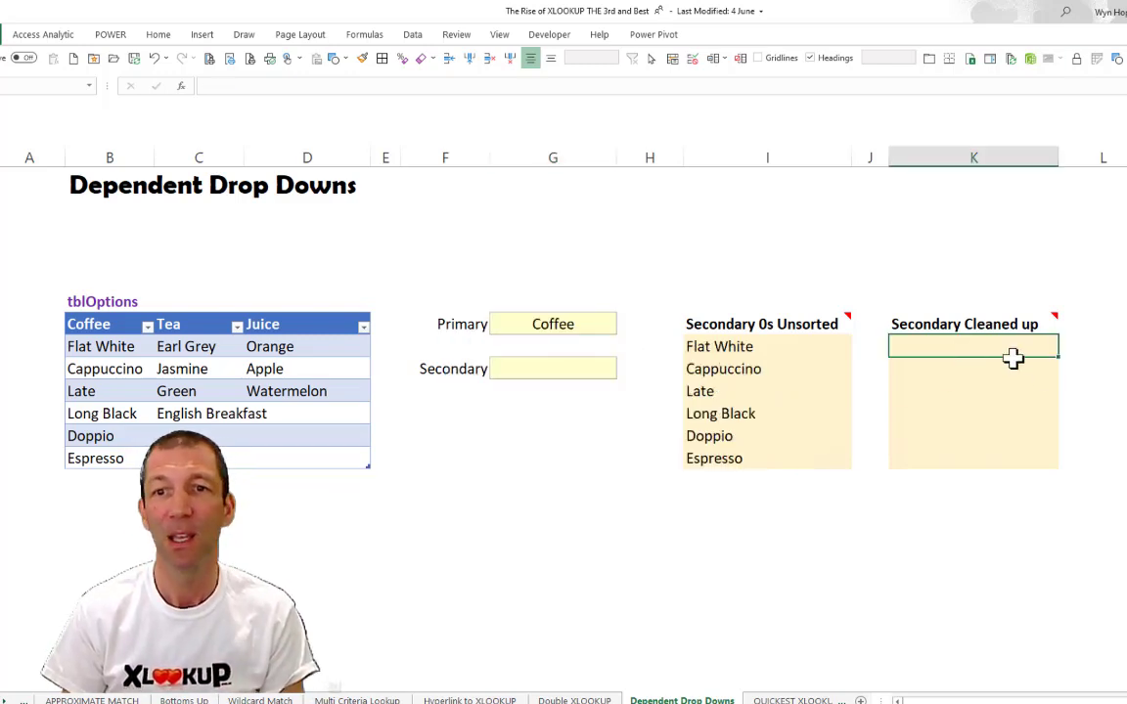
text(=filt)
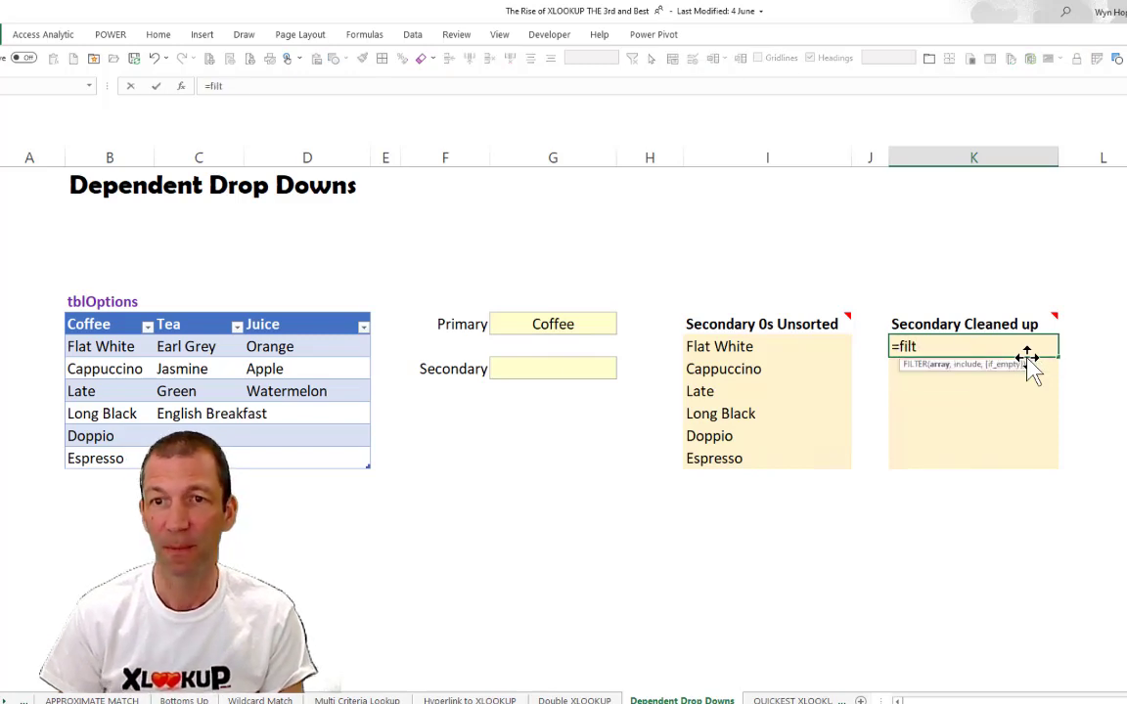
key(Tab)
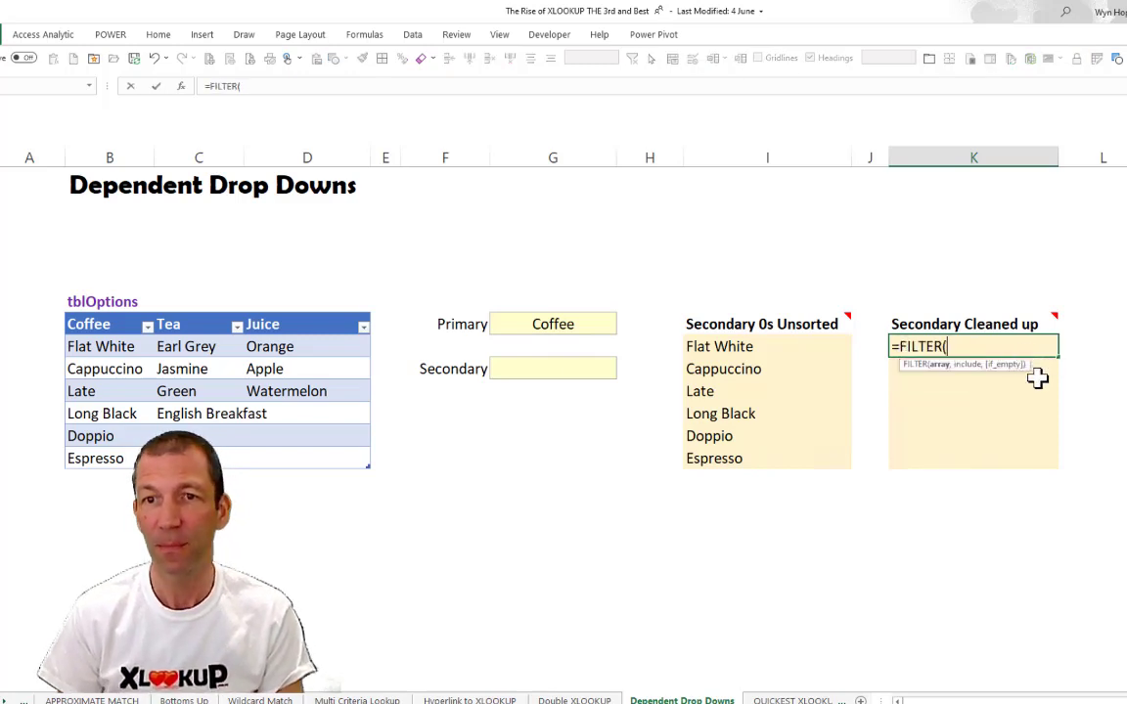
click(768, 346)
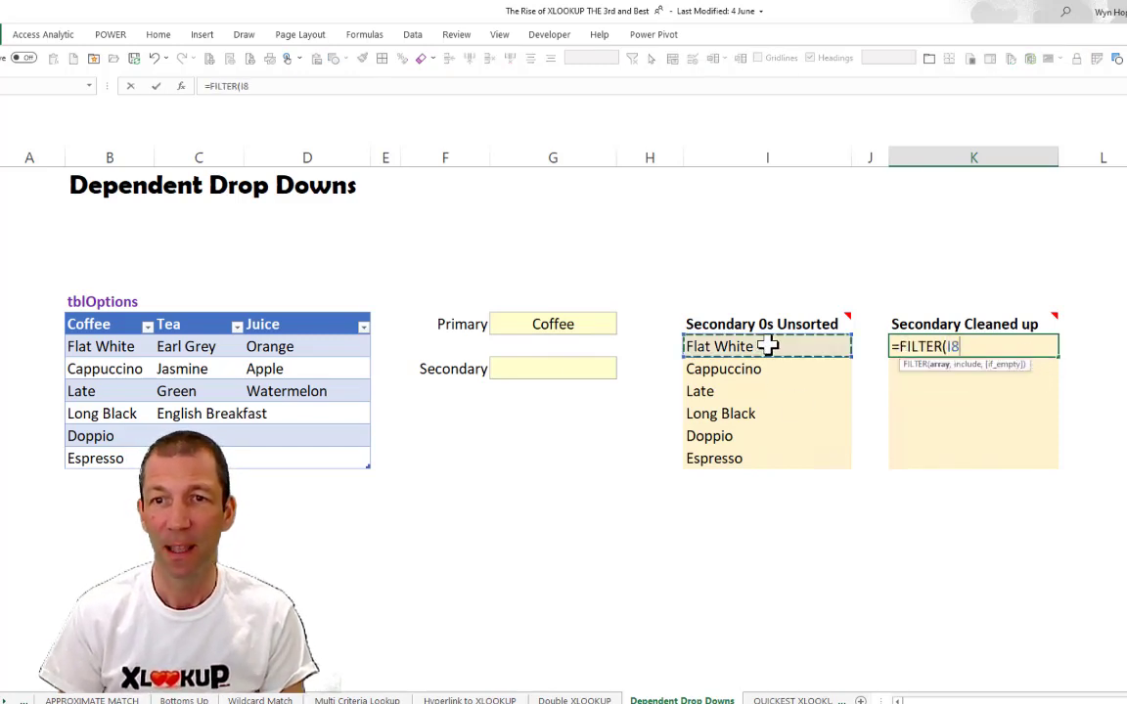
text(#,)
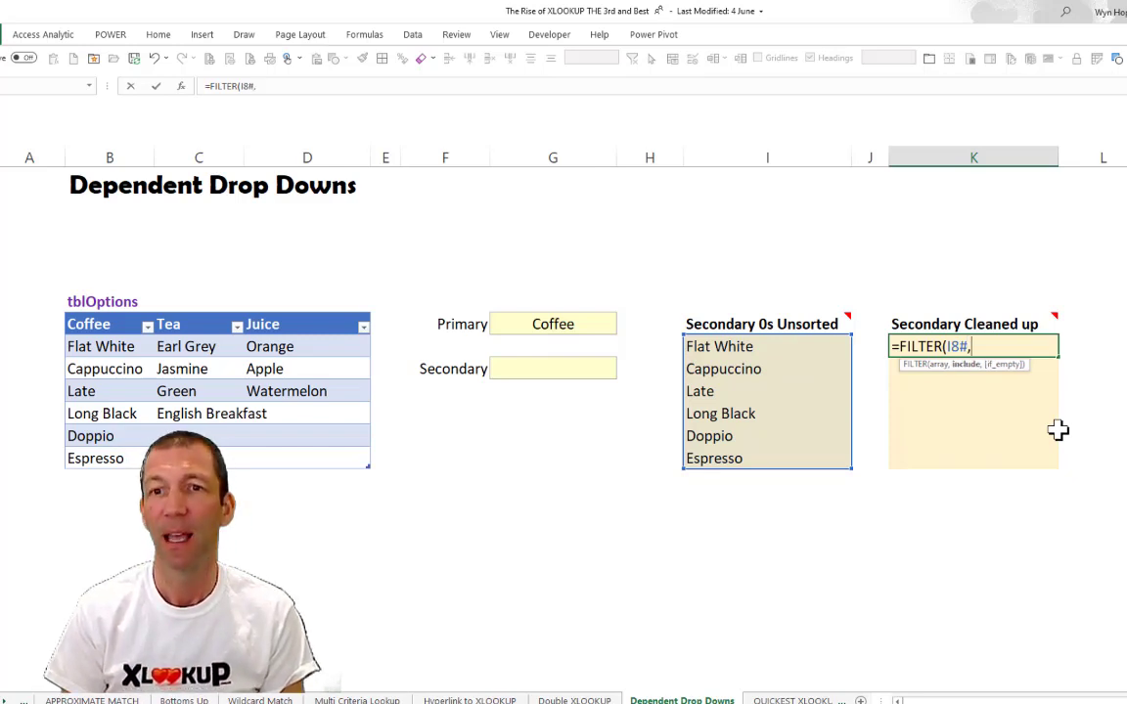
click(755, 346)
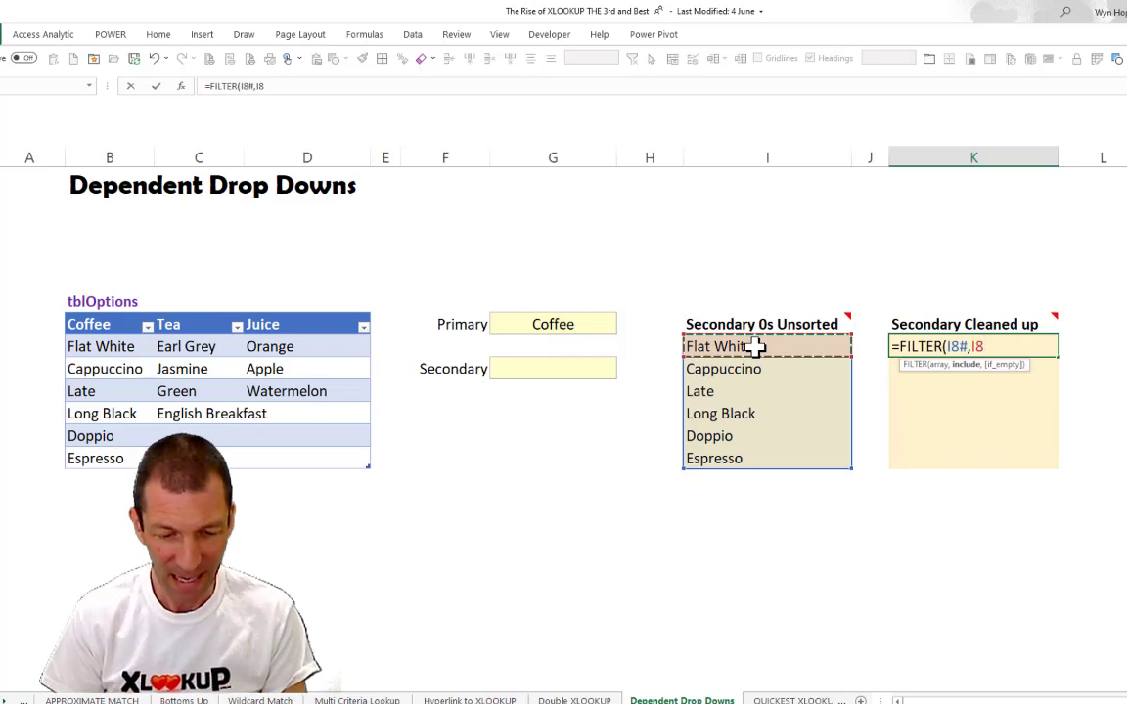
text(#<>)
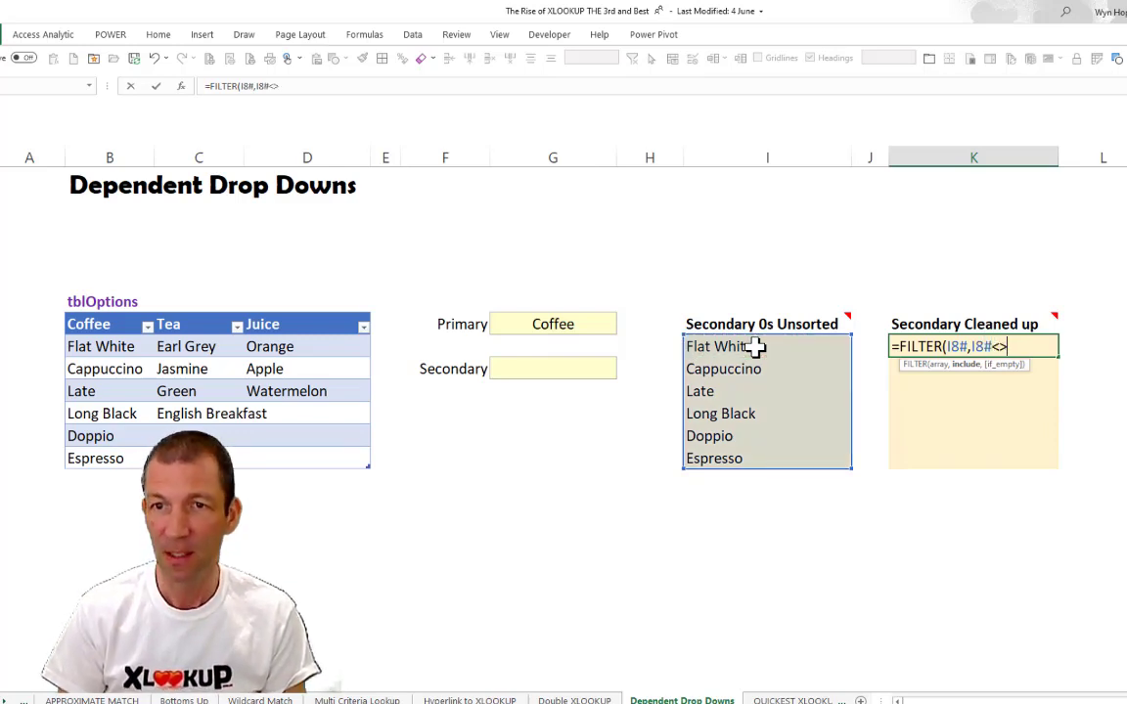
text(0))
key(ctrl+Return)
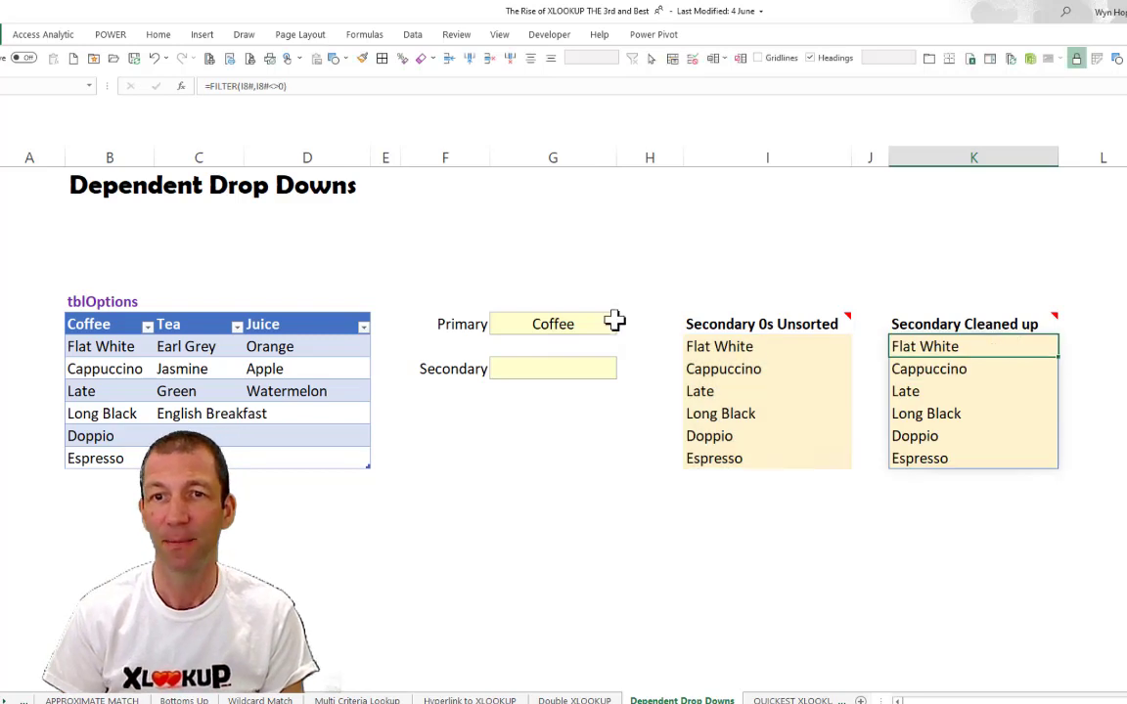
- Test the Secondary Cleaned up list by switching the Primary choice to Tea and to Juice
click(606, 323)
click(622, 328)
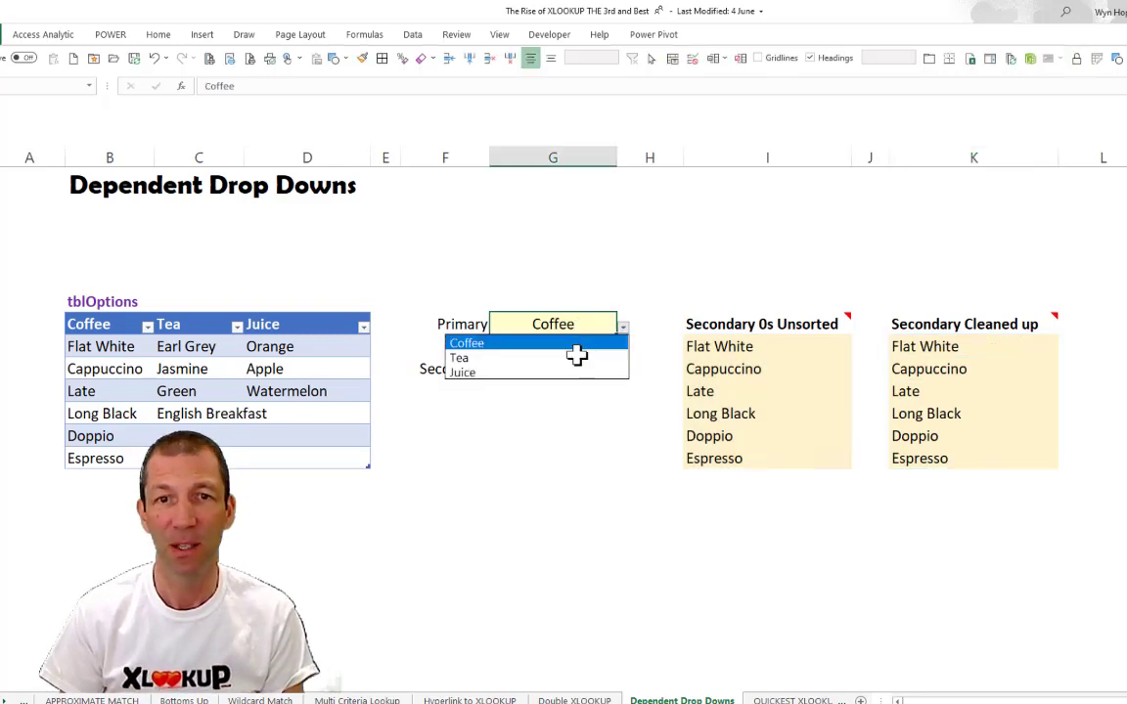
click(570, 358)
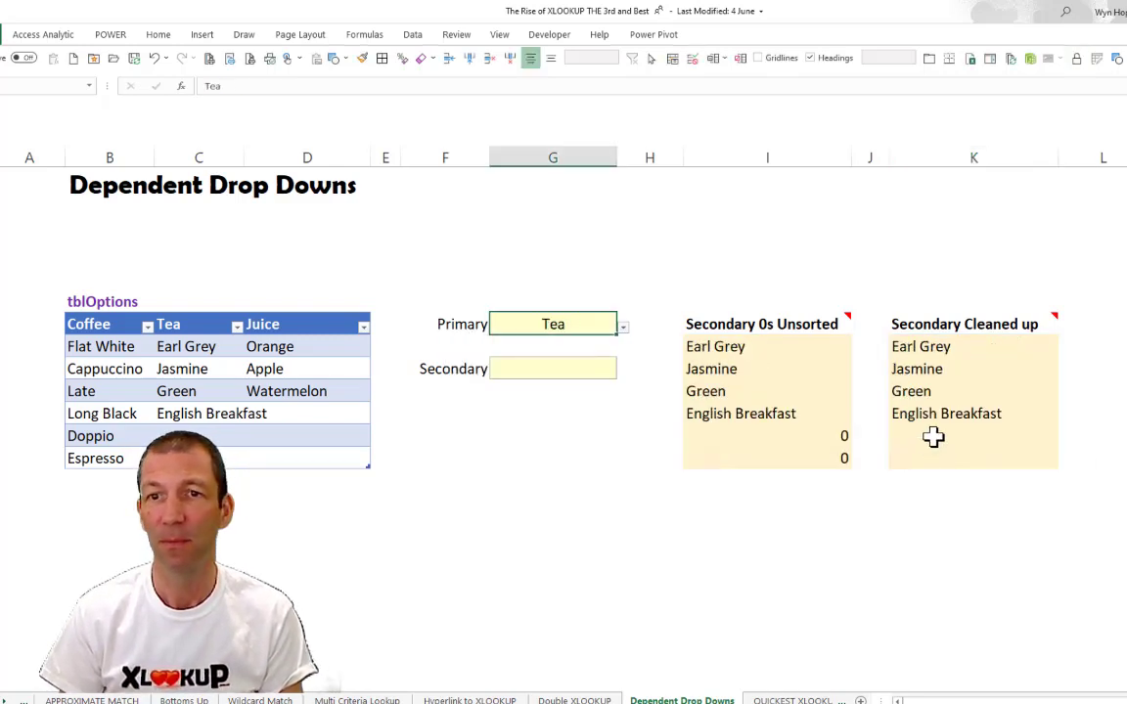
drag(933, 437, 933, 455)
click(591, 327)
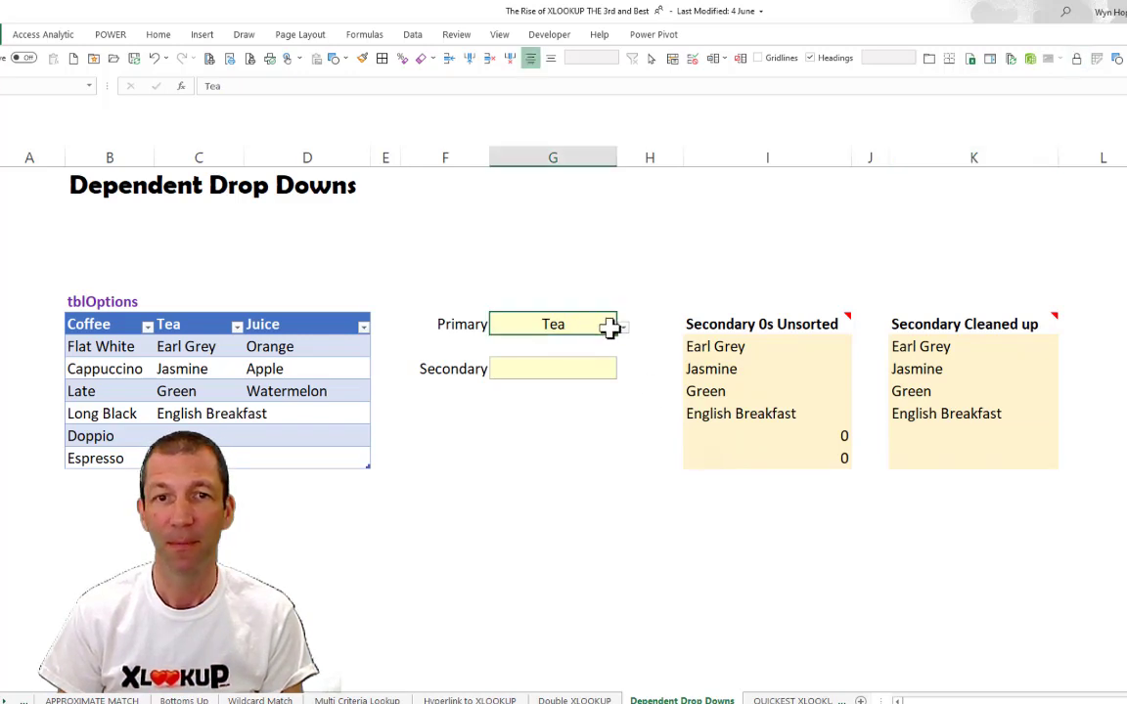
click(623, 329)
click(568, 372)
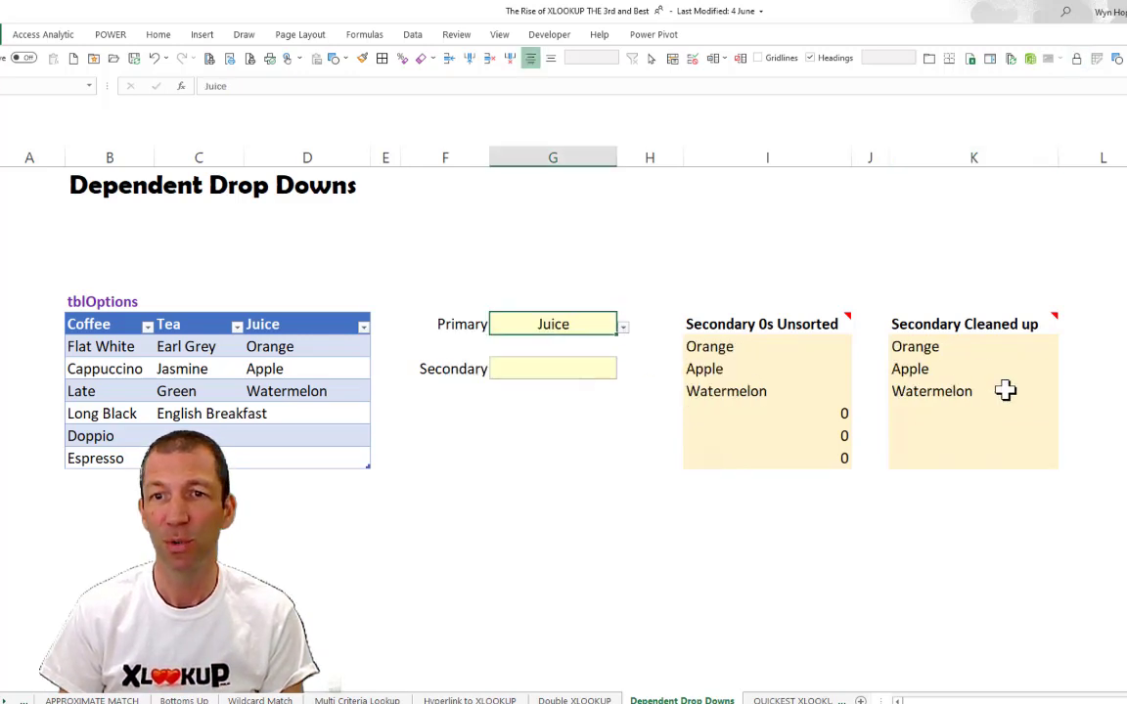
click(956, 416)
- Try to wrap the FILTER formula in K8 in a Sorting function, as =Sorting(FILTER(I8#,I8#<>0))
click(946, 359)
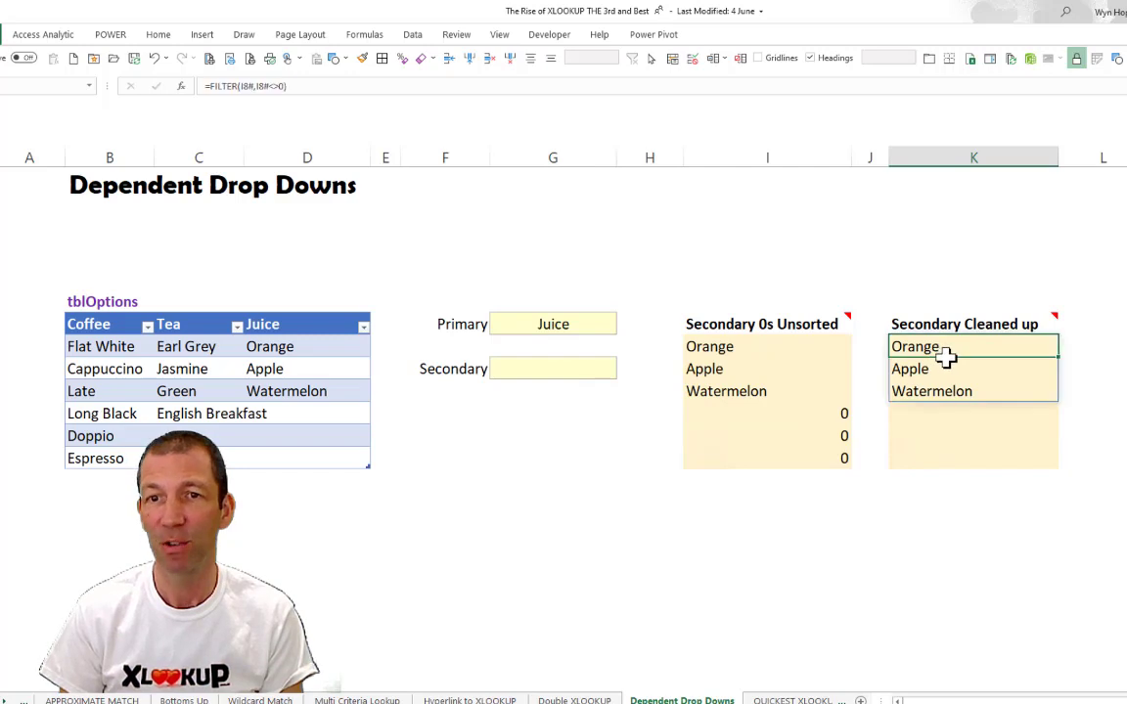
double_click(934, 357)
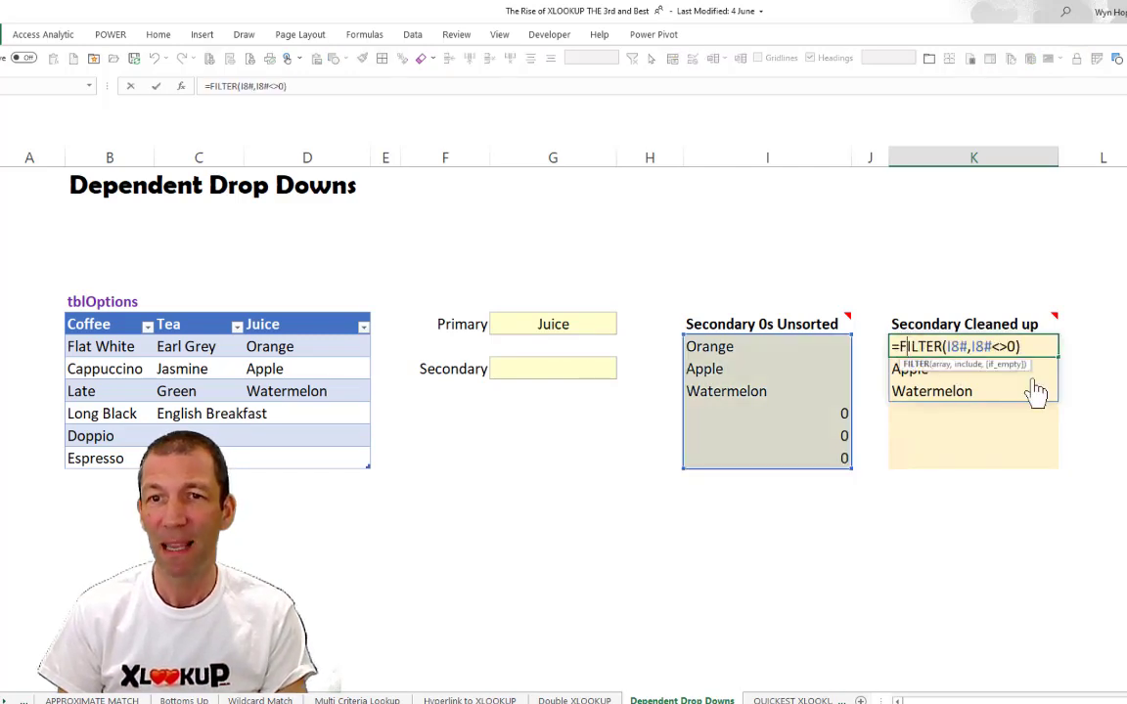
text(Sorting)
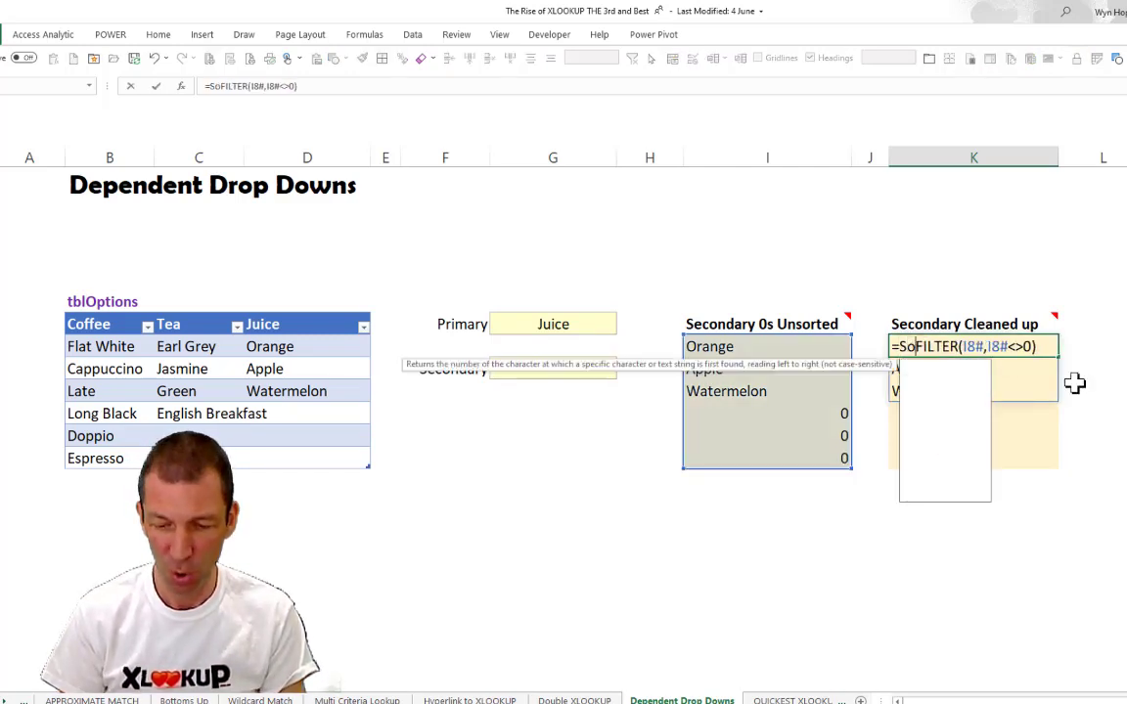
text(()
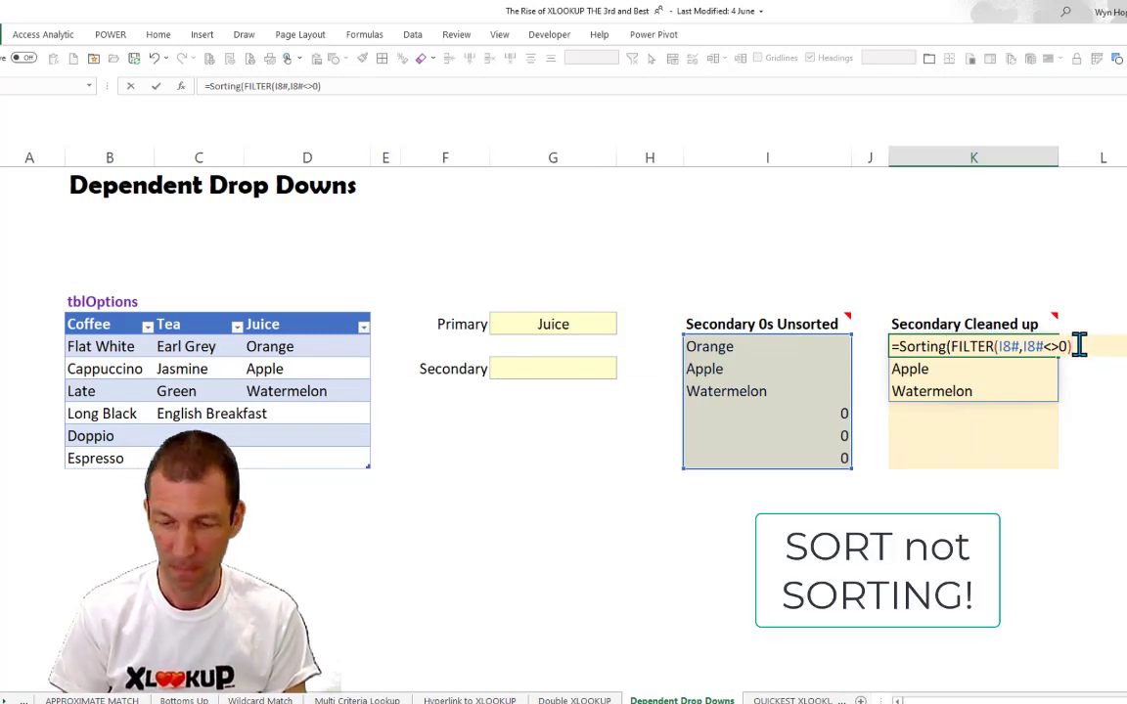
key(ctrl+Return)
- Correct the function name in K8 to SORT so the formula reads =SORT(FILTER(I8#,I8#<>0))
key(F2)
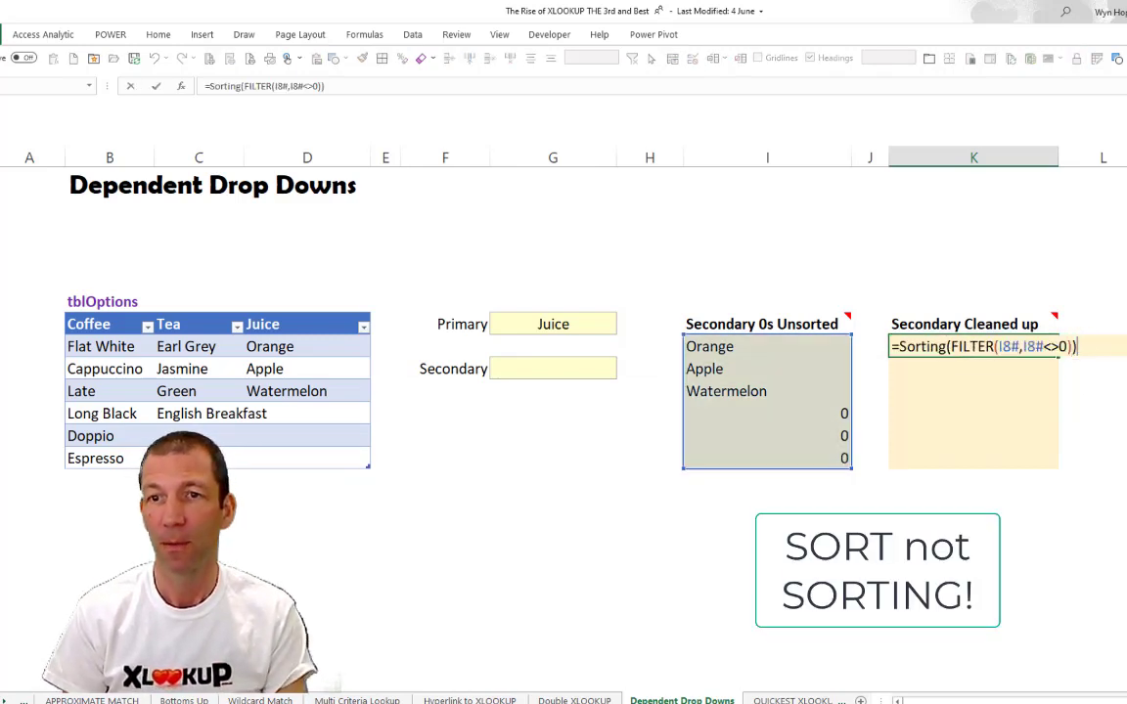
click(945, 347)
key(BackSpace)
key(BackSpace)
key(BackSpace)
key(BackSpace)
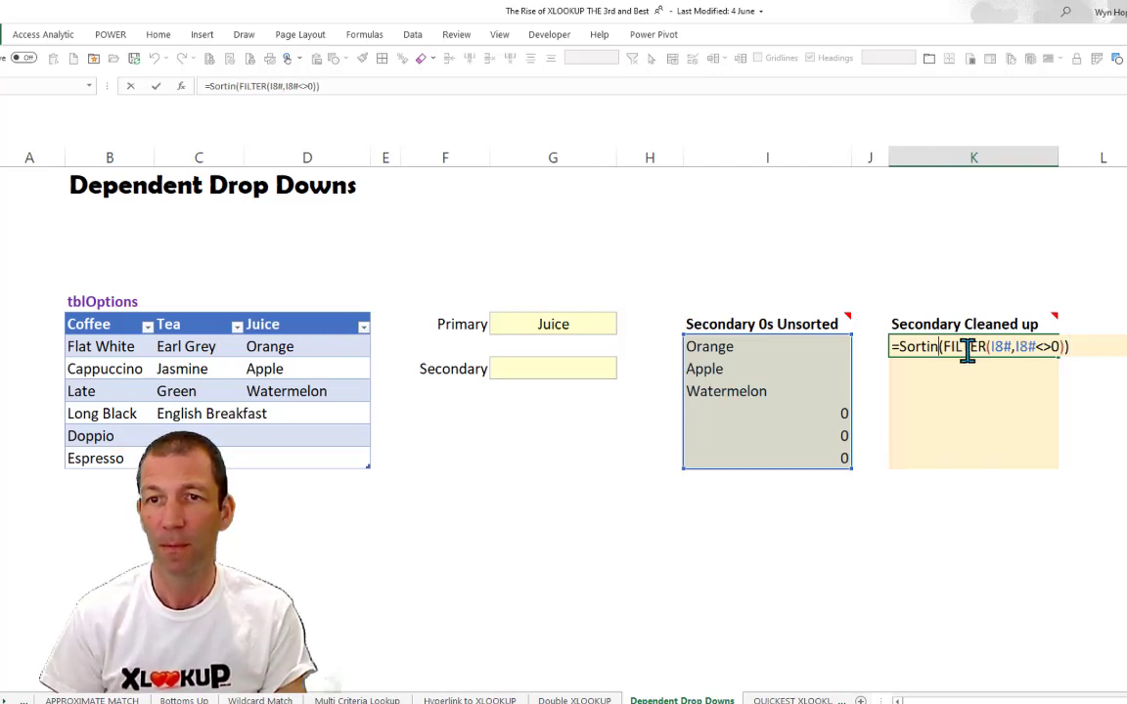
key(Tab)
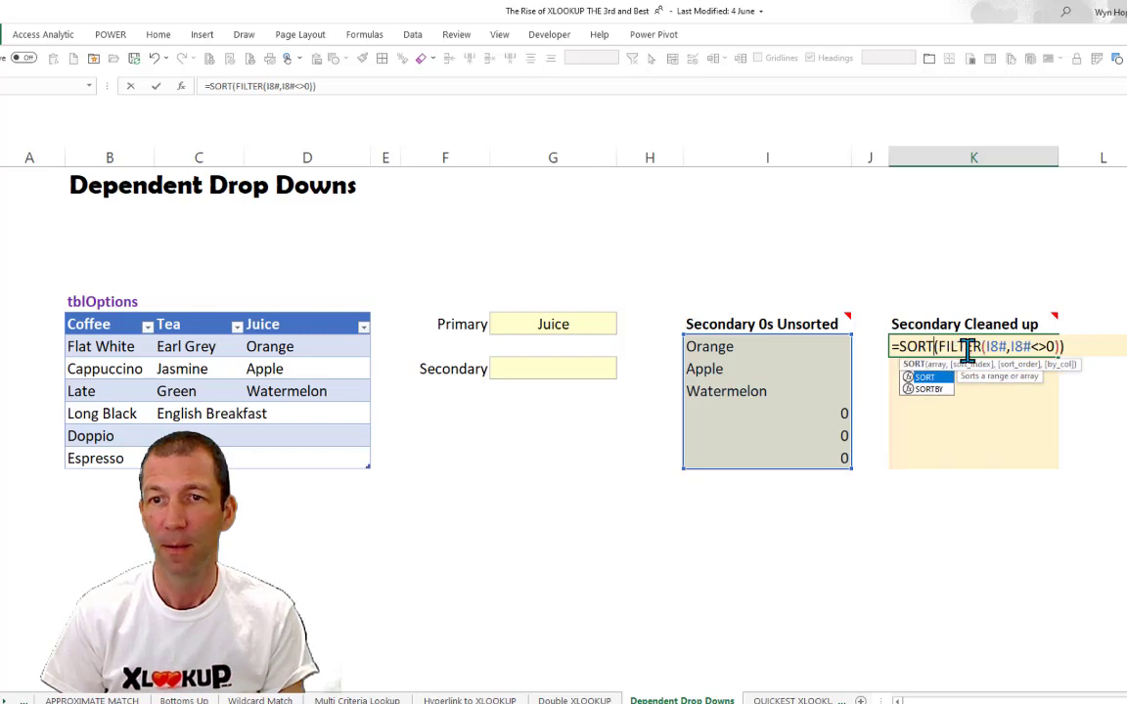
key(ctrl+Return)
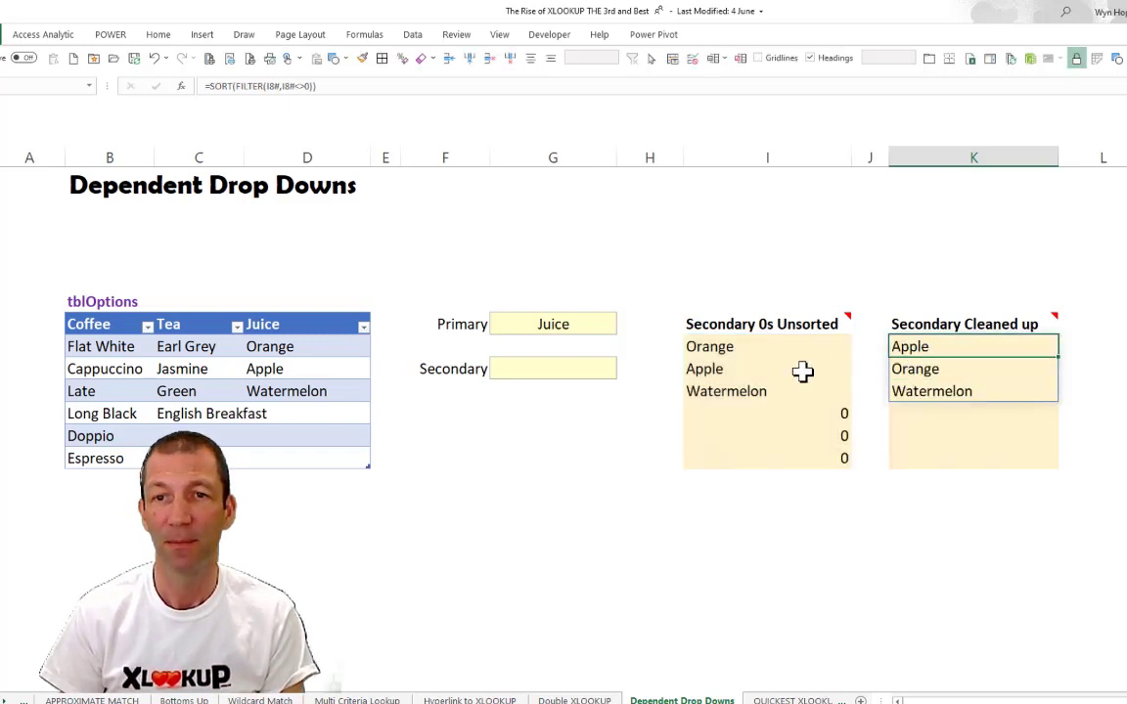
click(565, 318)
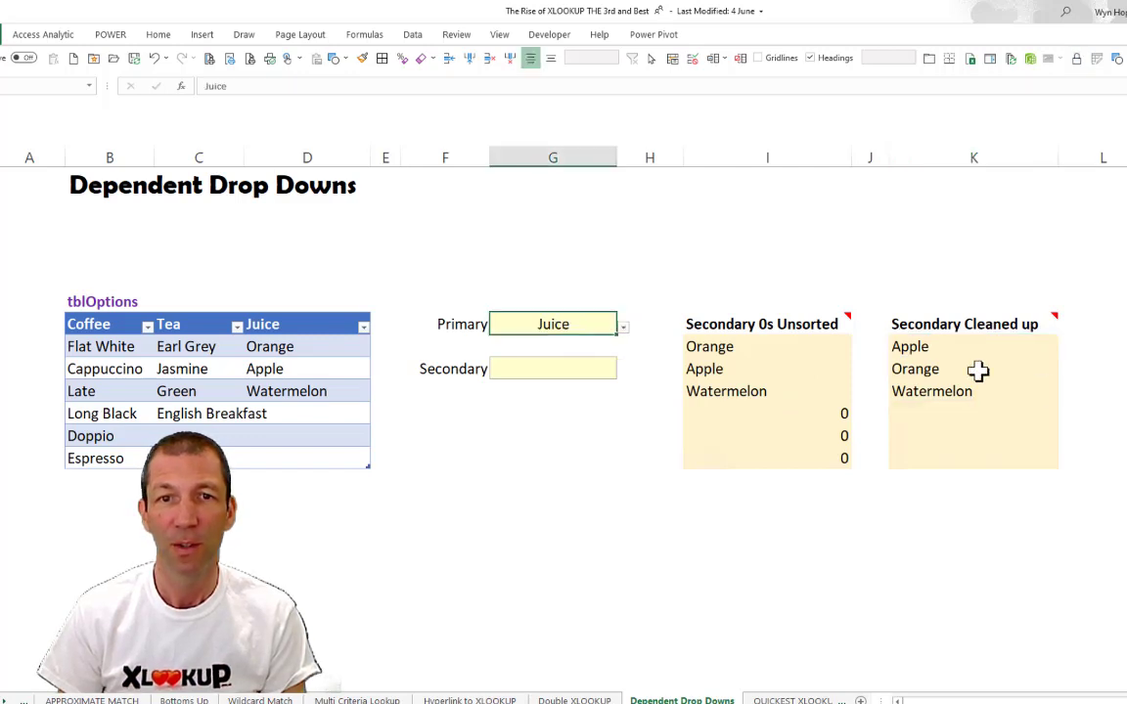
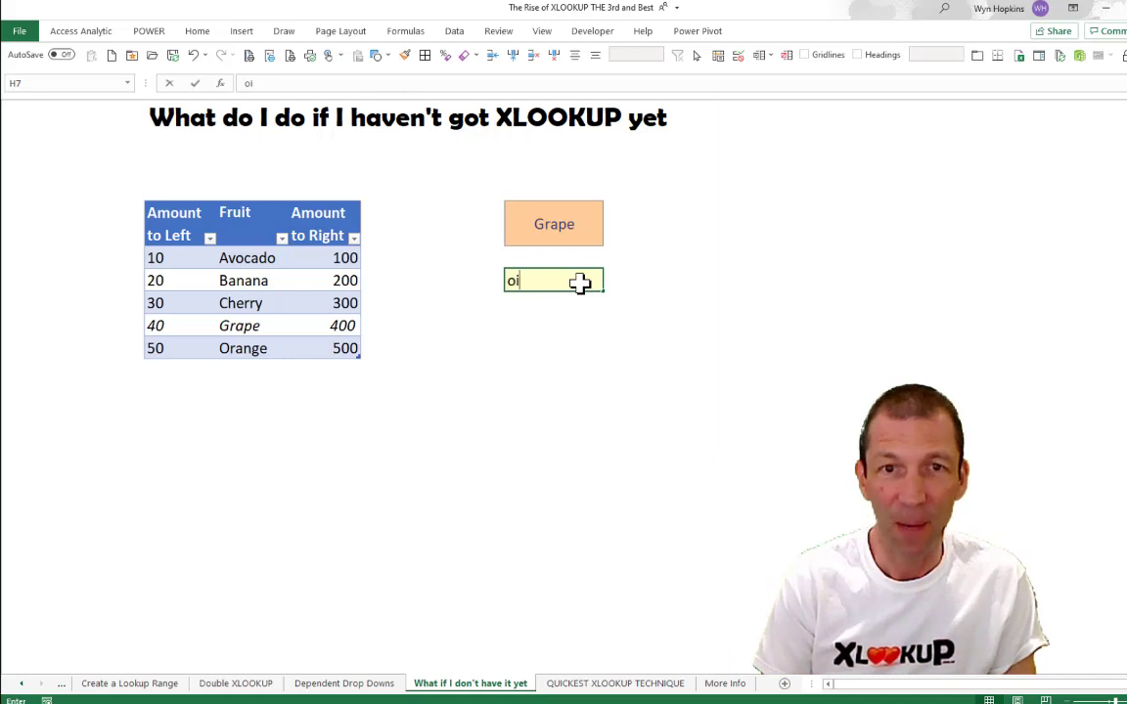
- Expand the iii AutoCorrect shortcut in H7, complete it as =INDEX(tblFruit13[Amount to Left], MATCH(H5, tblFruit13[Fruit], 0),0), and clear the cell
text(ii)
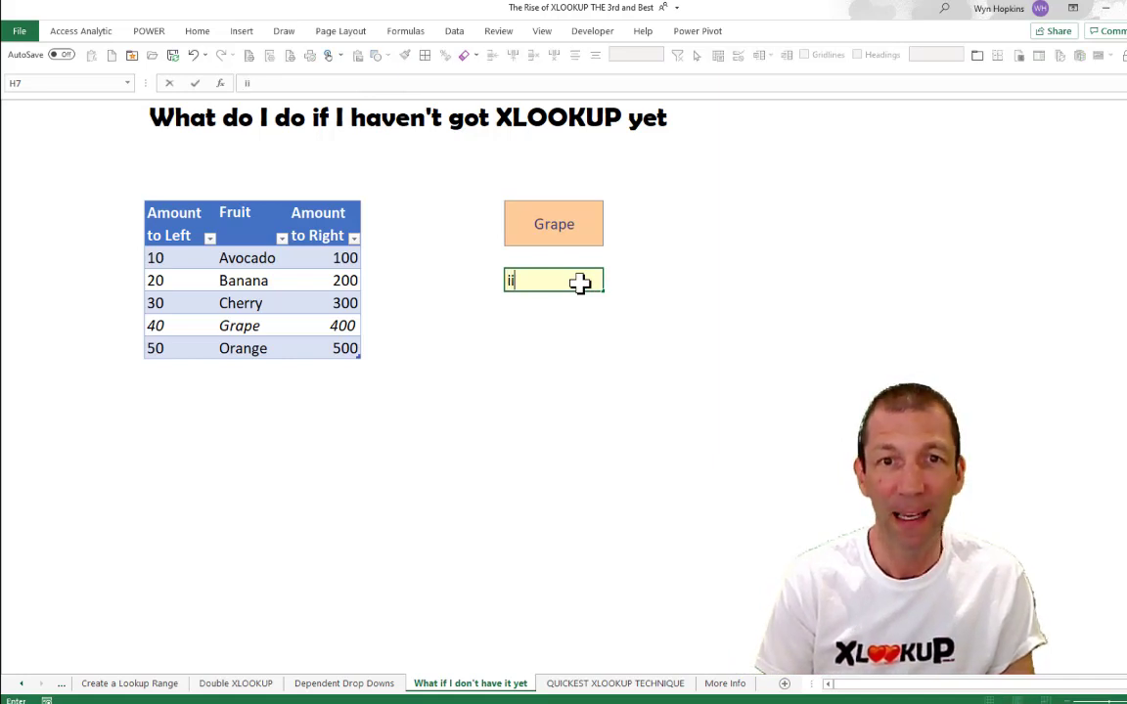
key(space)
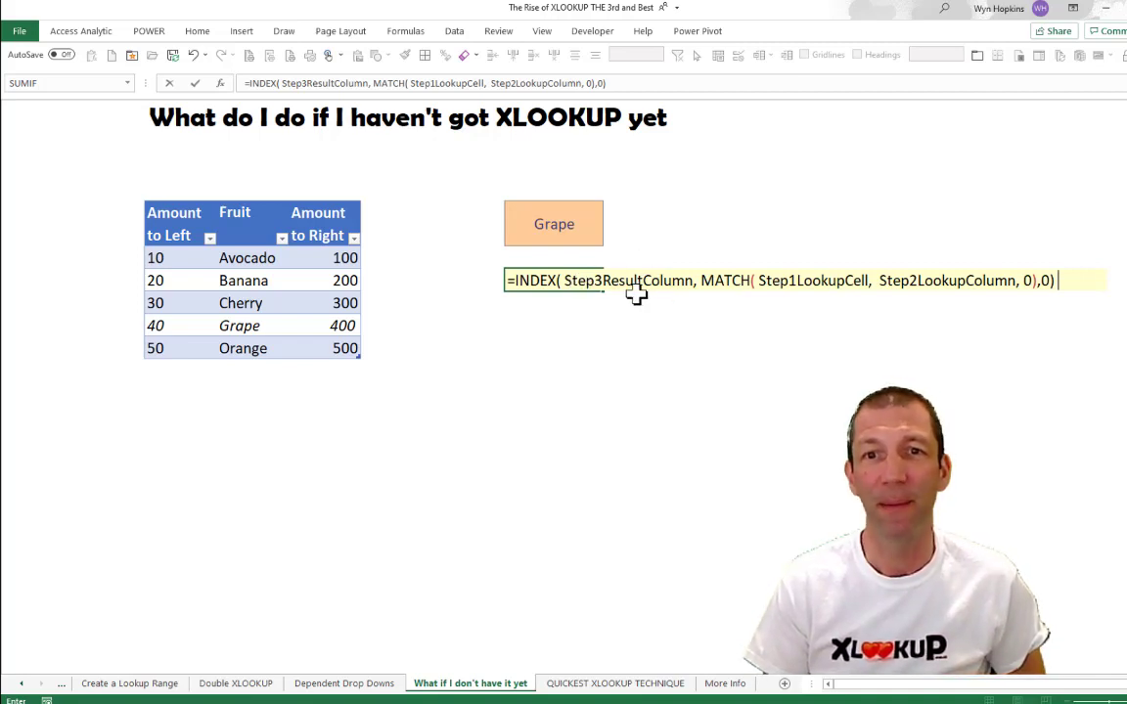
double_click(800, 280)
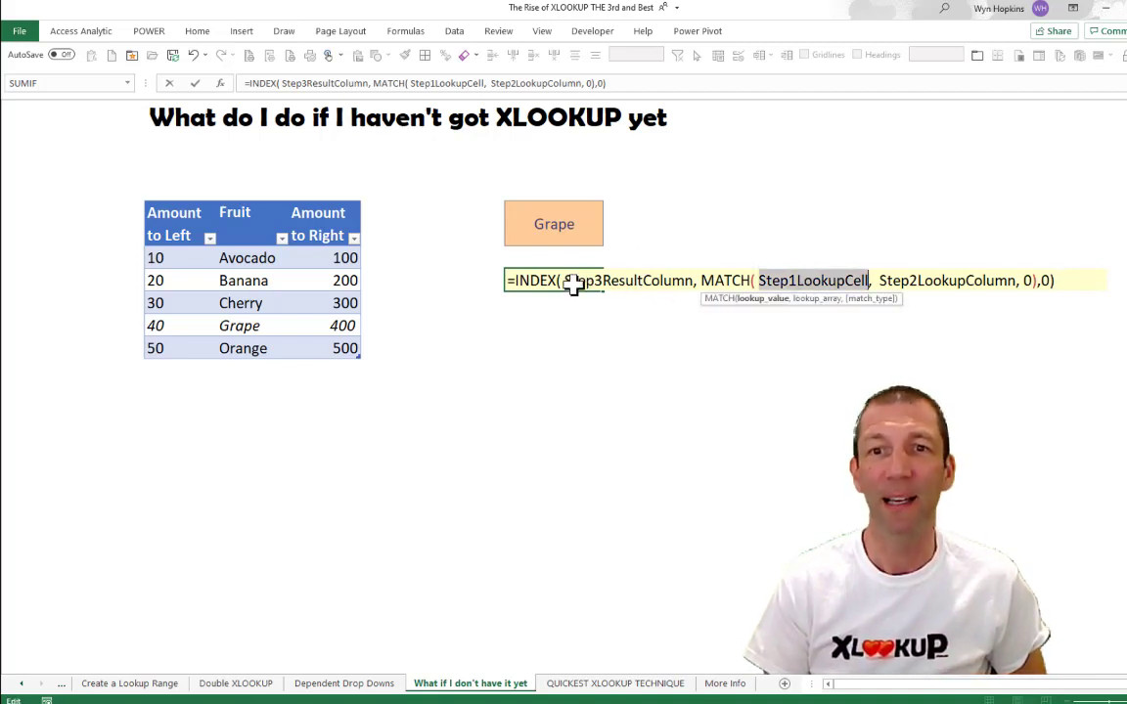
click(543, 226)
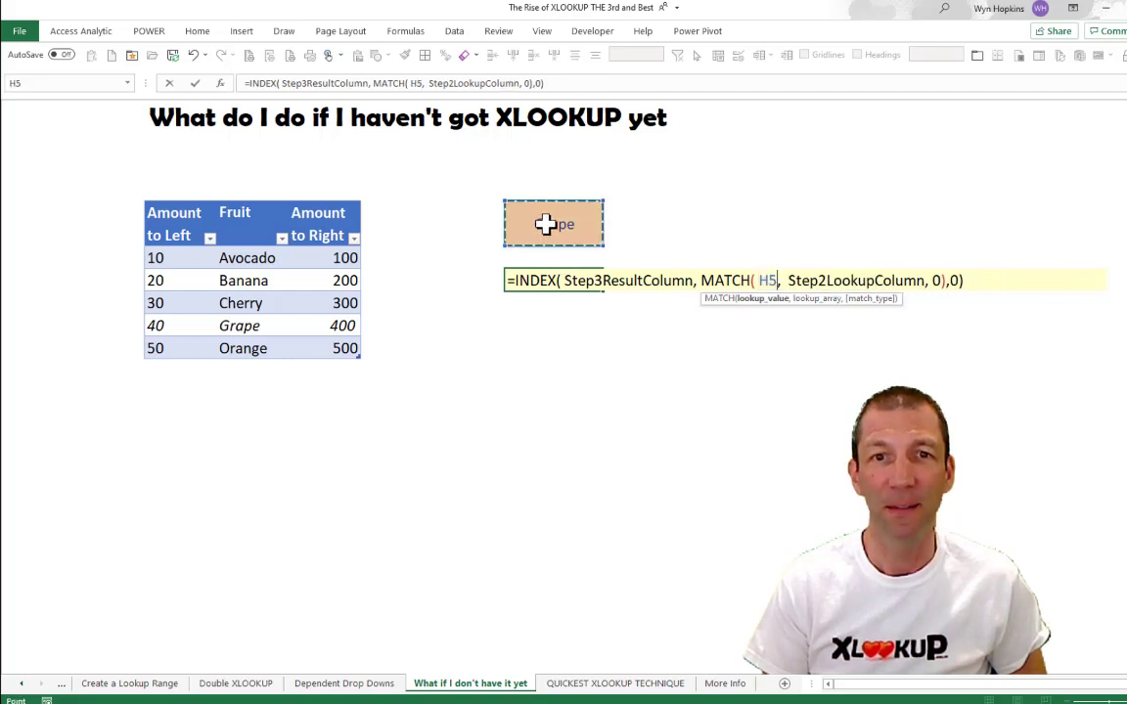
double_click(846, 280)
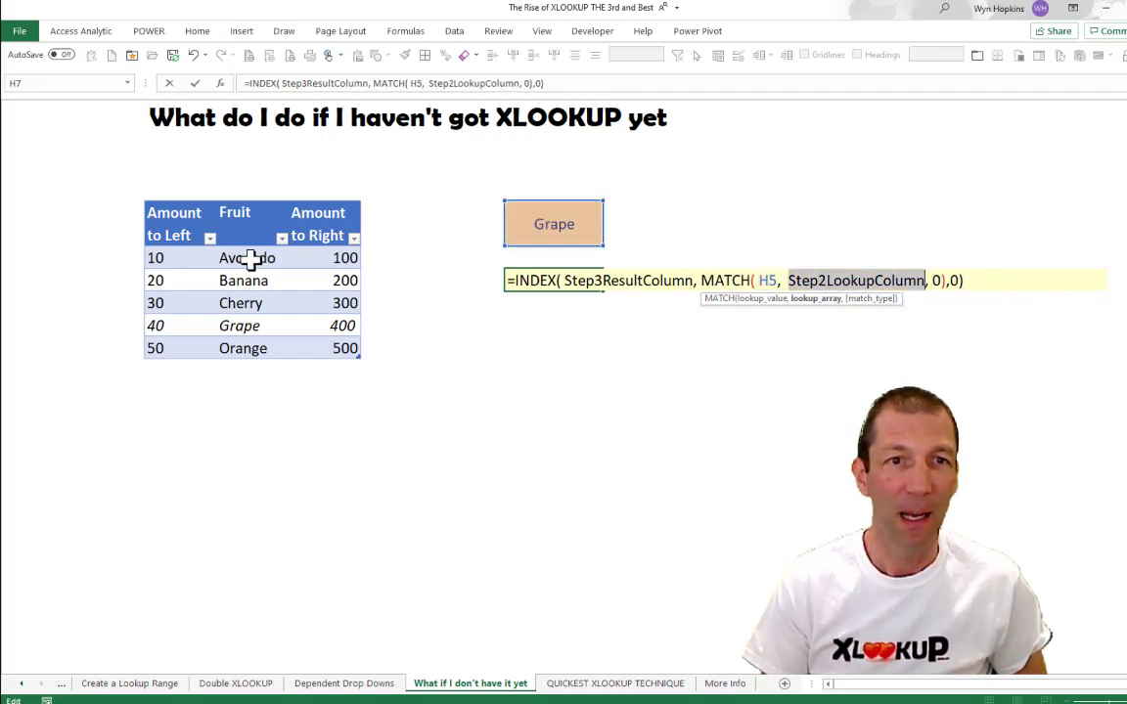
drag(252, 260, 250, 349)
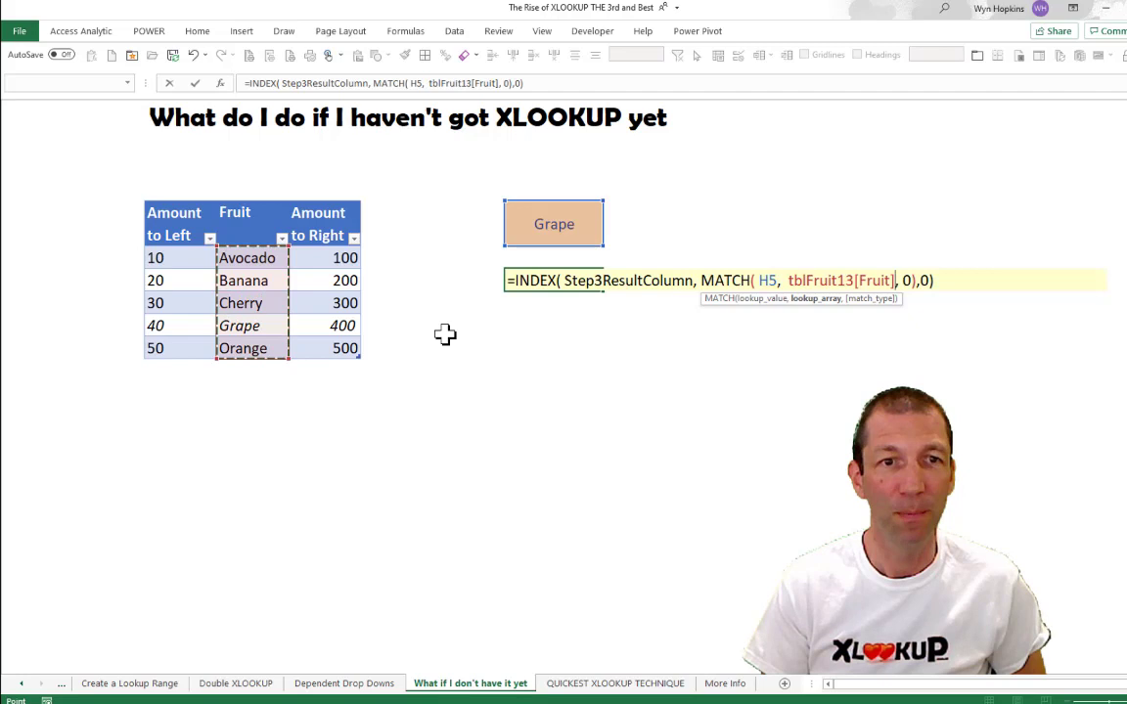
double_click(614, 282)
drag(177, 256, 178, 344)
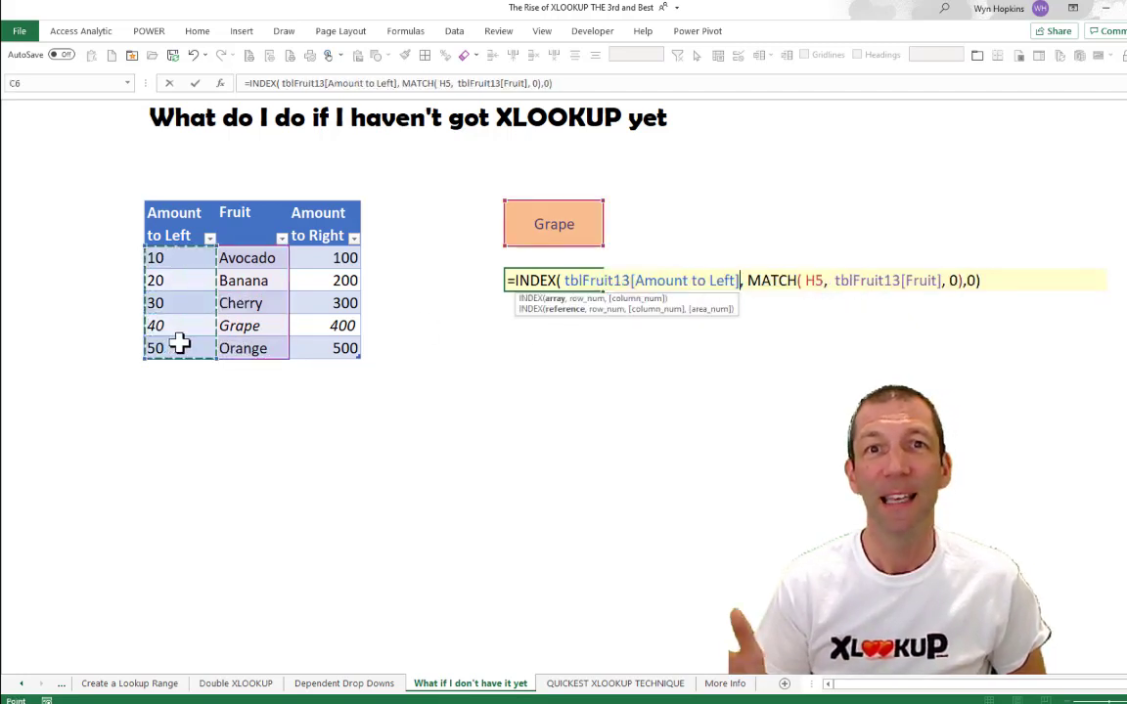
key(Return)
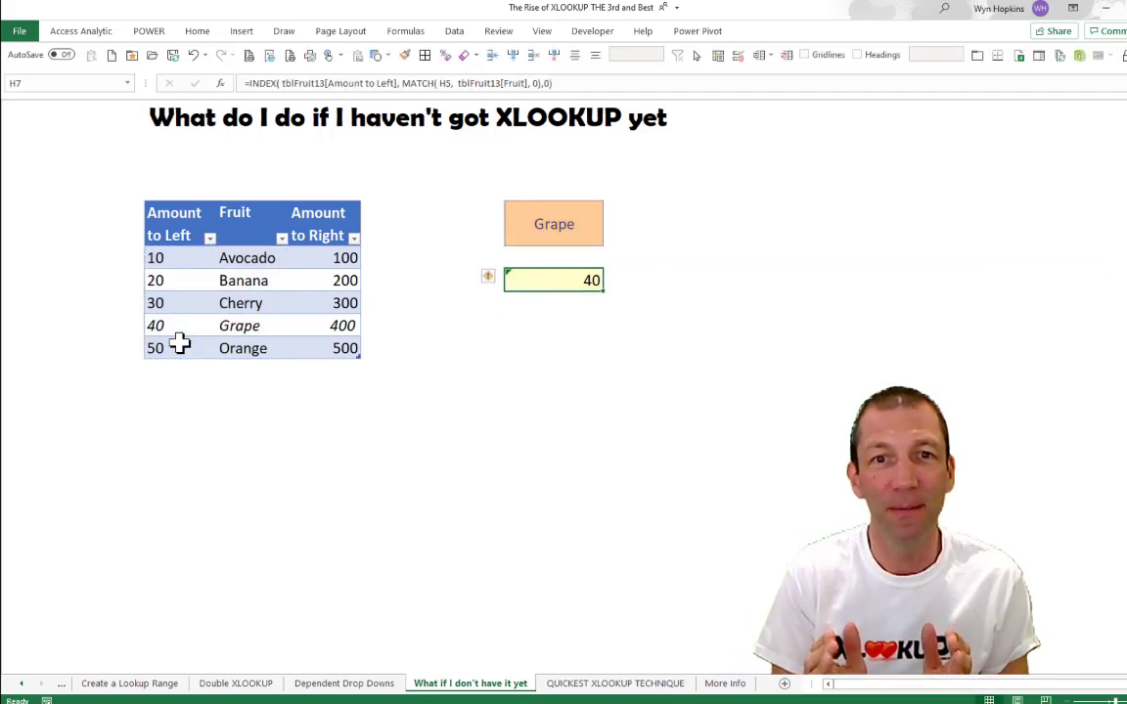
key(Delete)
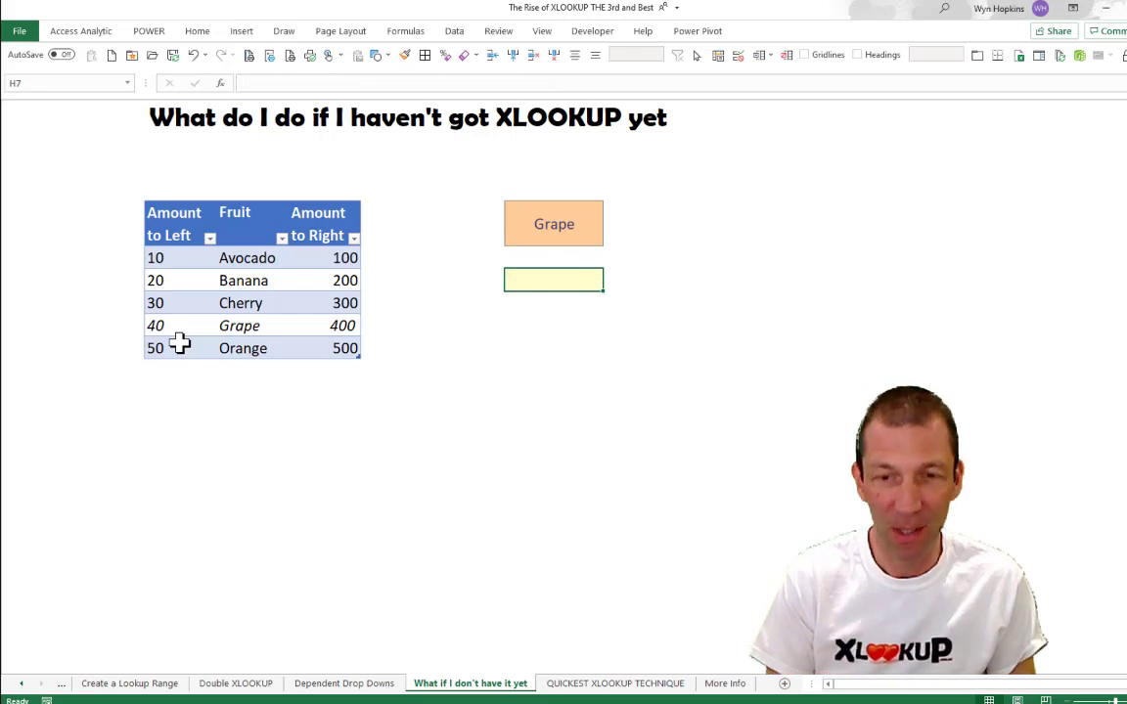
- Expand the iii shortcut in H9 and complete it as =INDEX(tblFruit13[Amount to Right], MATCH(H5, tblFruit13[Fruit], 0),0)
click(554, 333)
text(iii)
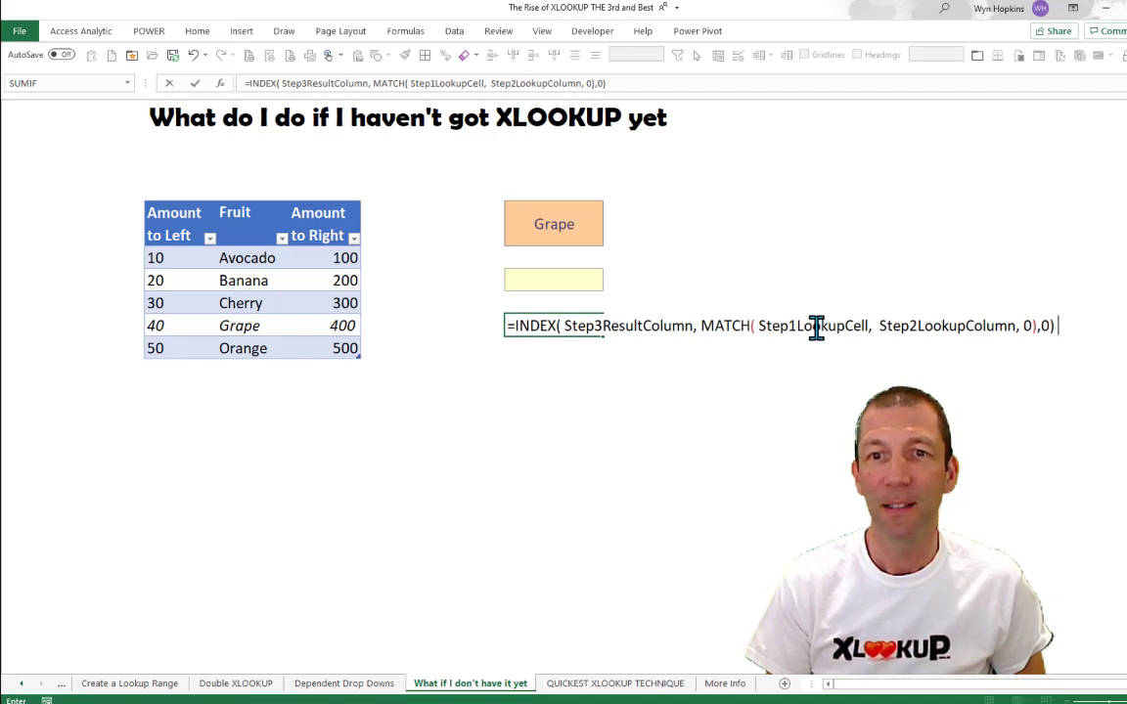
double_click(817, 326)
click(572, 240)
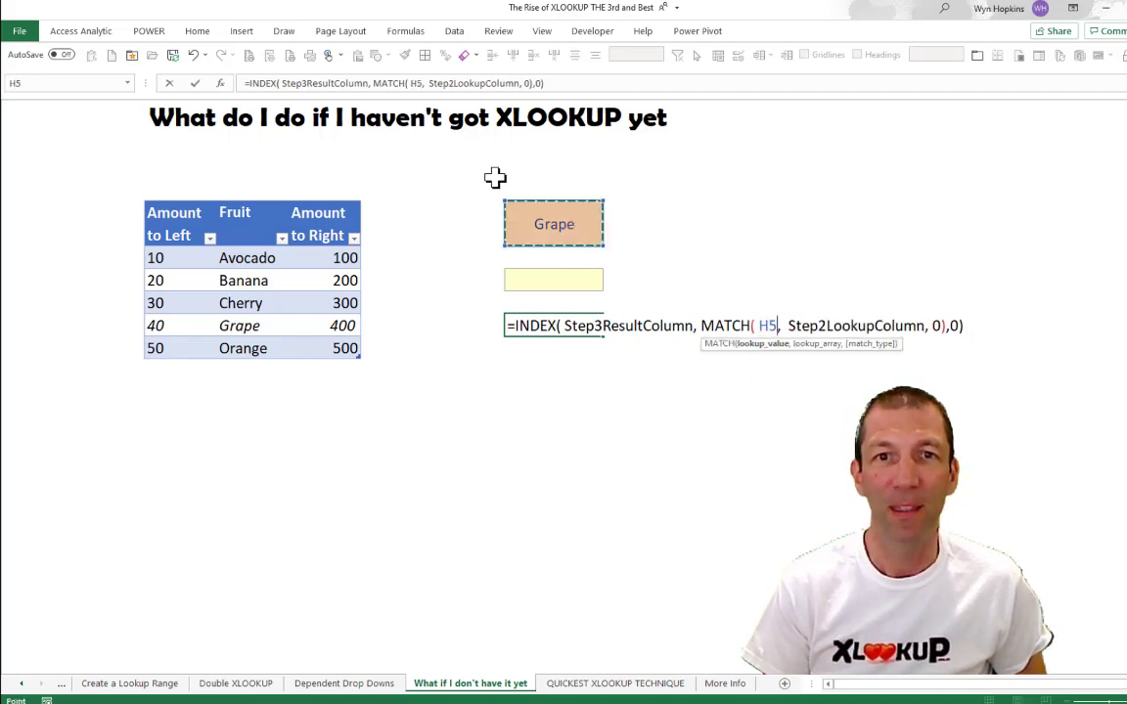
double_click(843, 327)
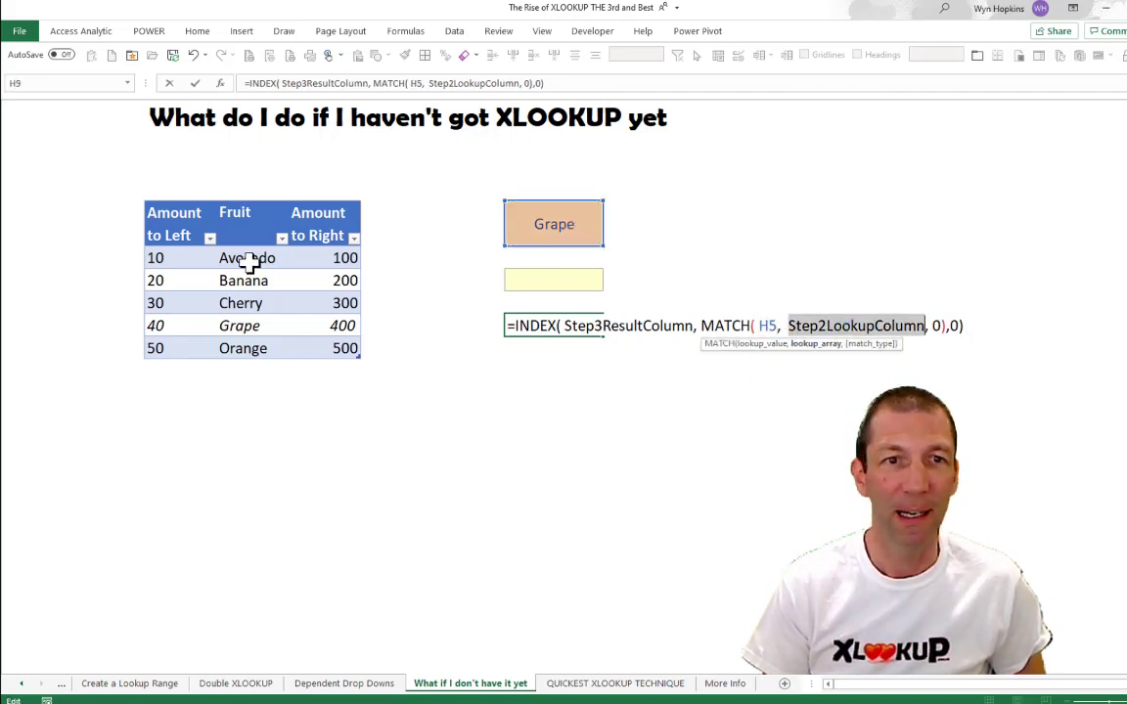
drag(251, 259, 244, 342)
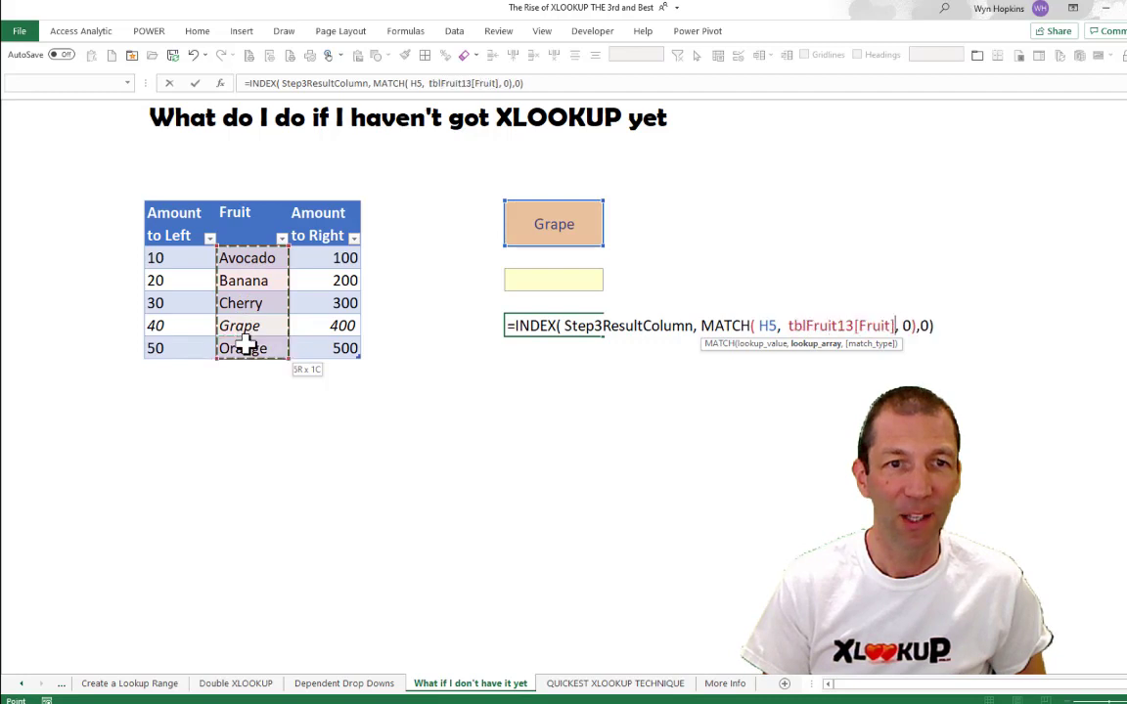
double_click(624, 326)
drag(332, 259, 332, 348)
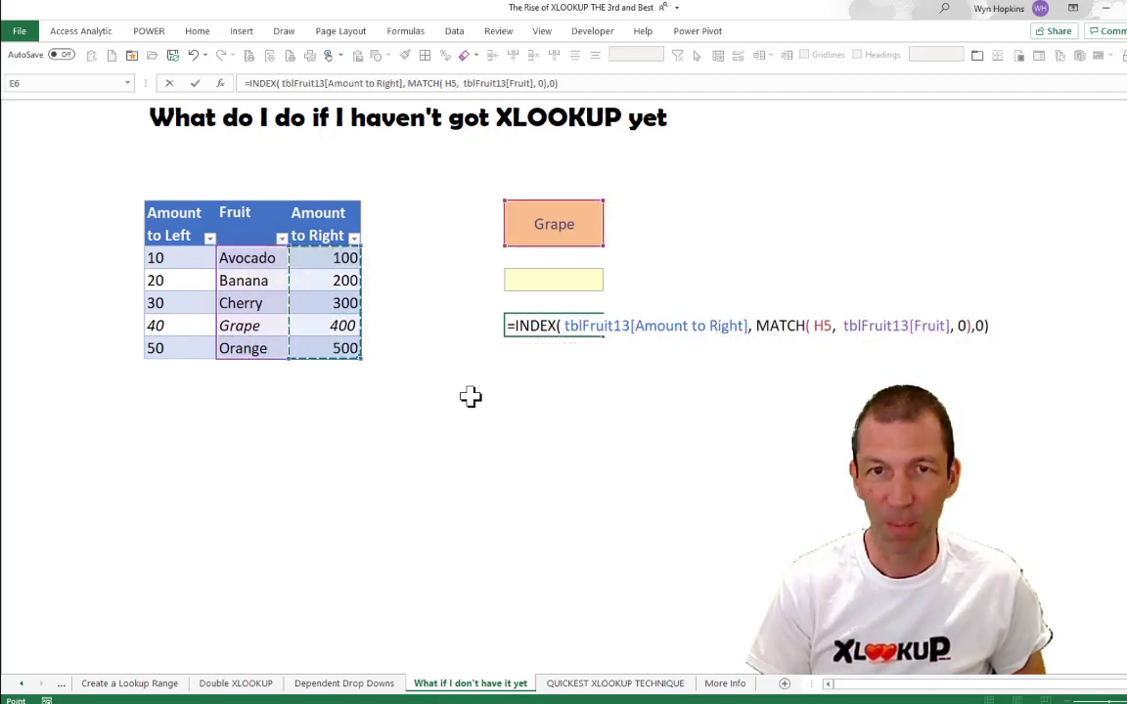
key(ctrl+Return)
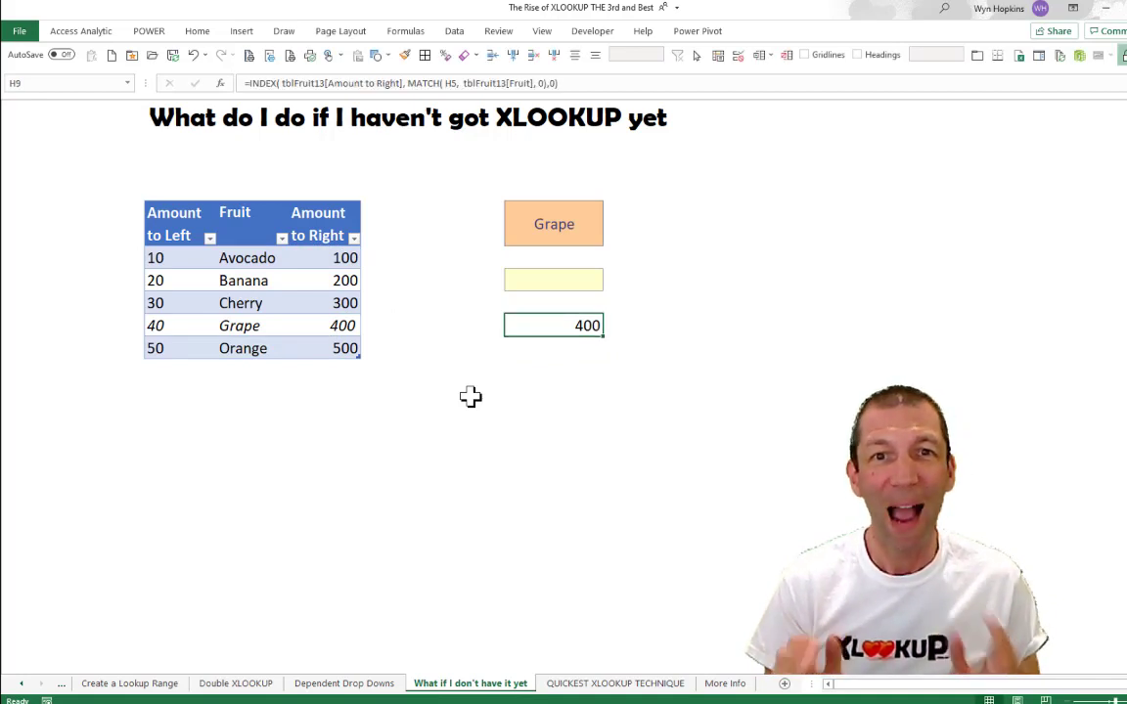
- Expand the iii shortcut in H11, select the whole INDEX MATCH template text, and cancel the cell entry
click(594, 375)
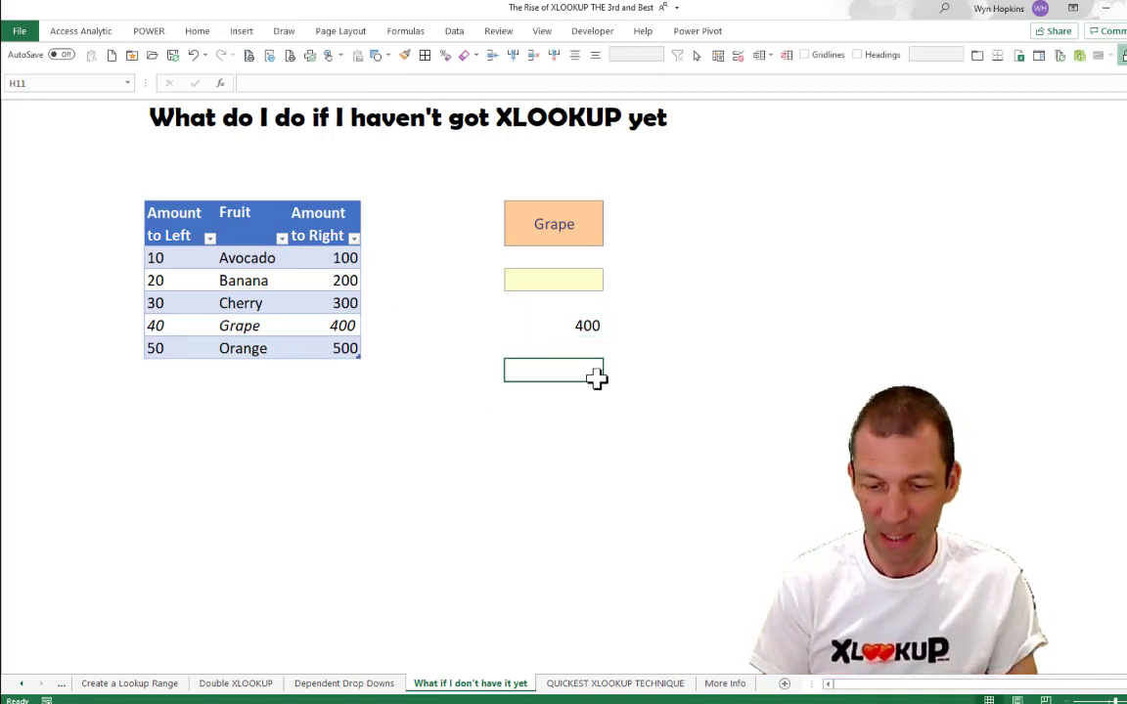
text(ii)
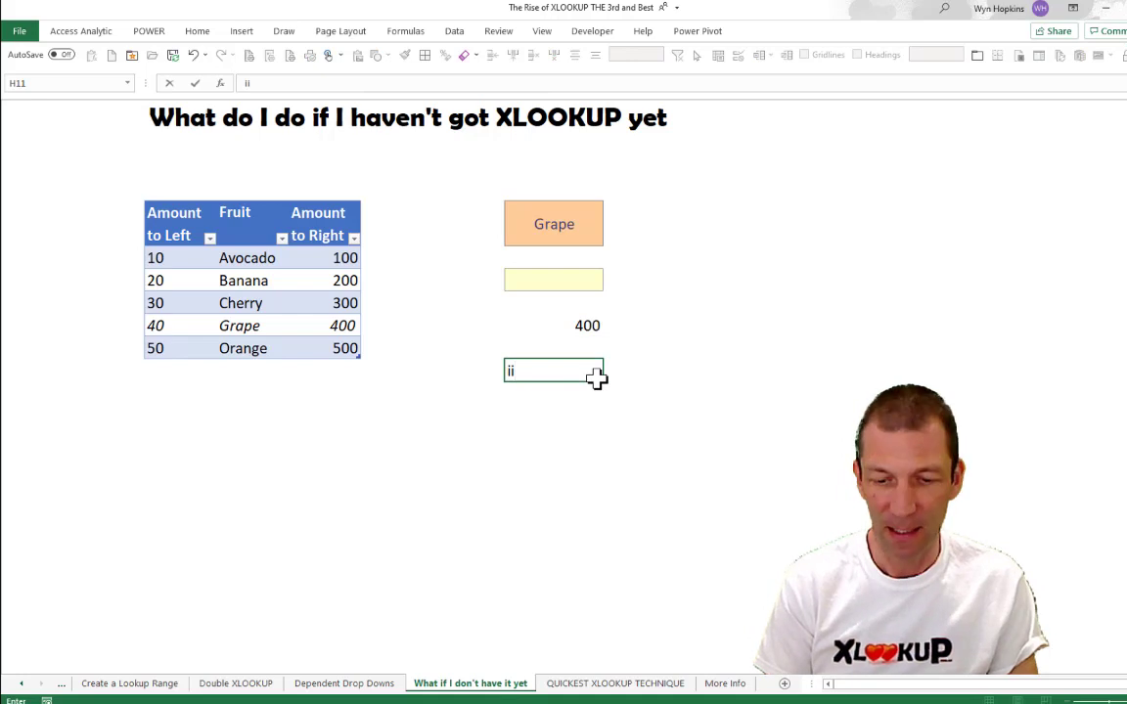
text(i)
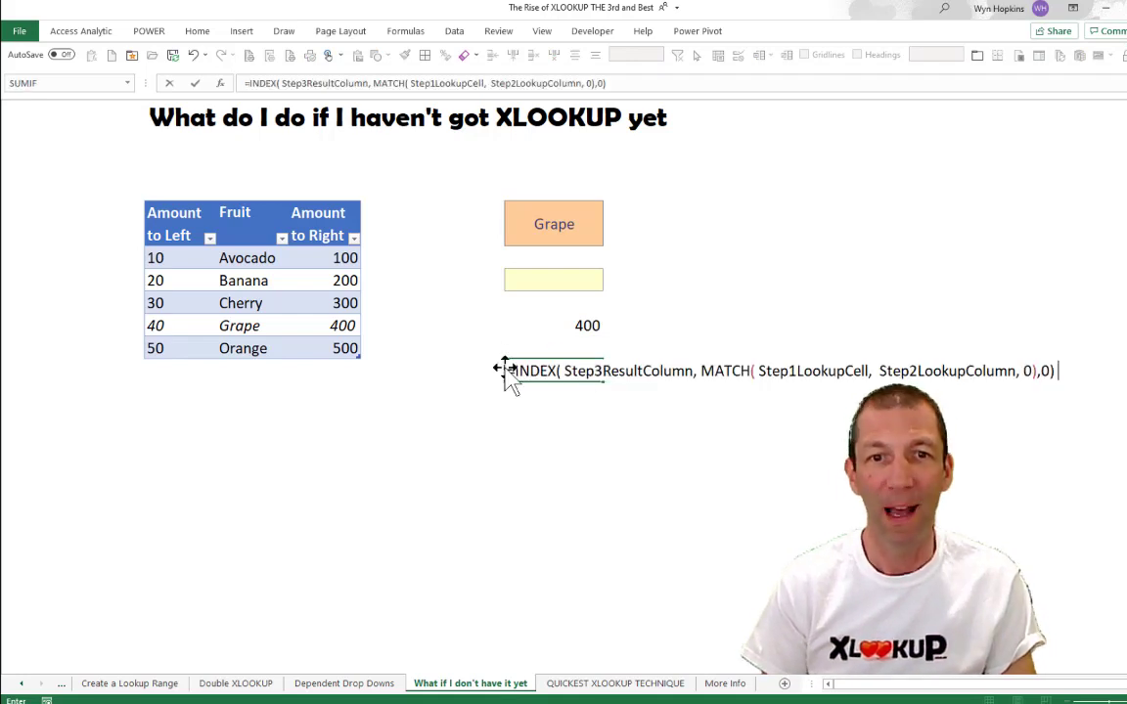
drag(507, 371, 1056, 370)
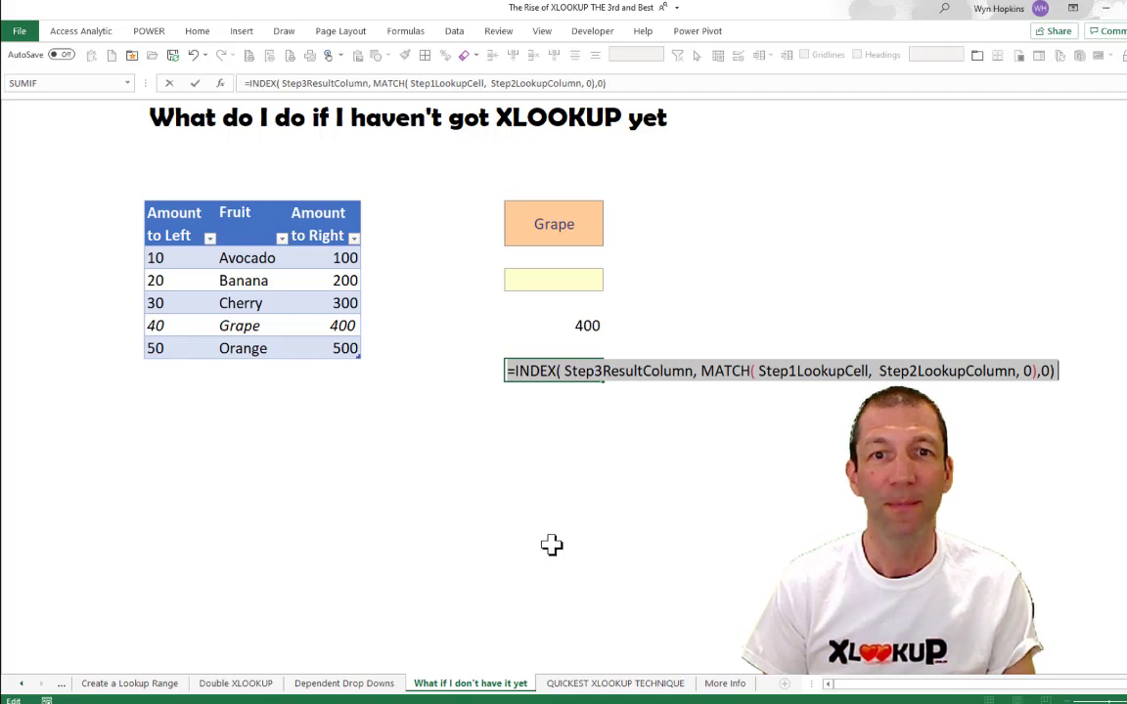
key(Escape)
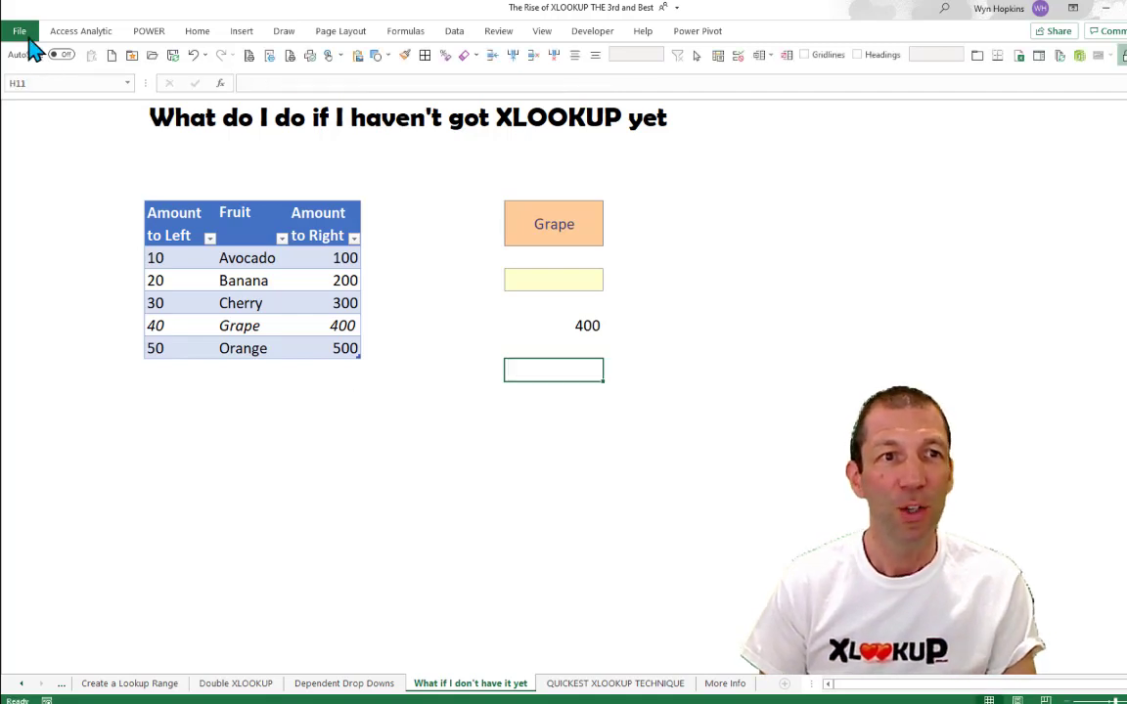
- Open the AutoCorrect options from the proofing settings
click(22, 32)
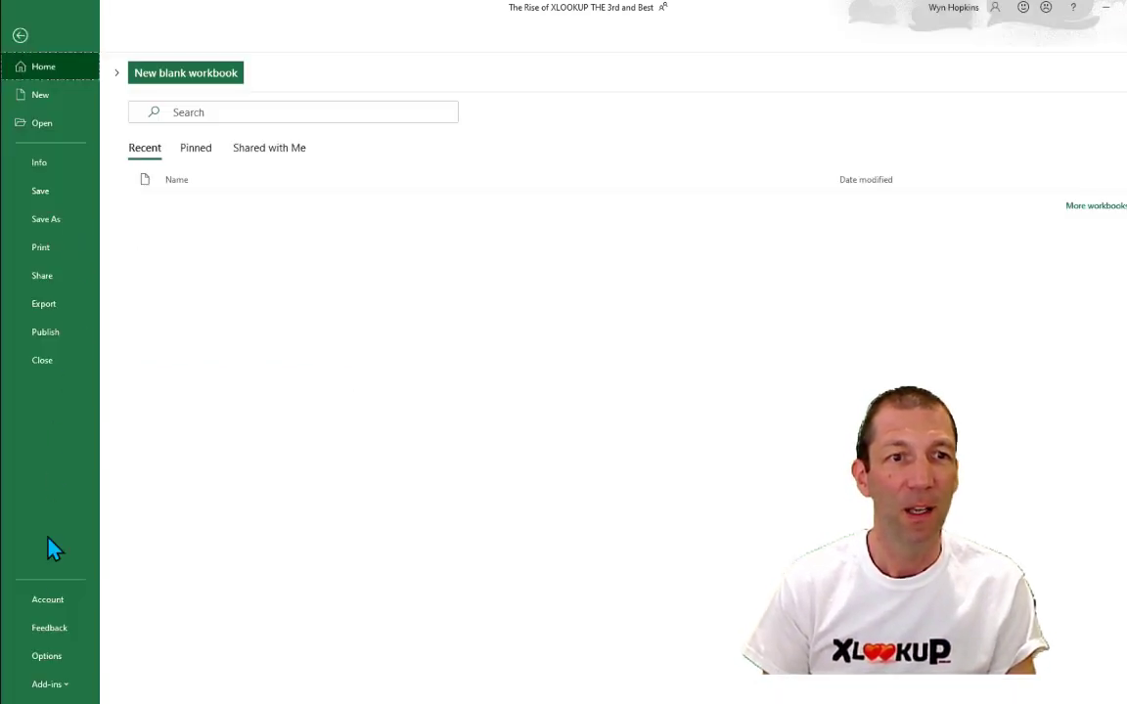
key(Escape)
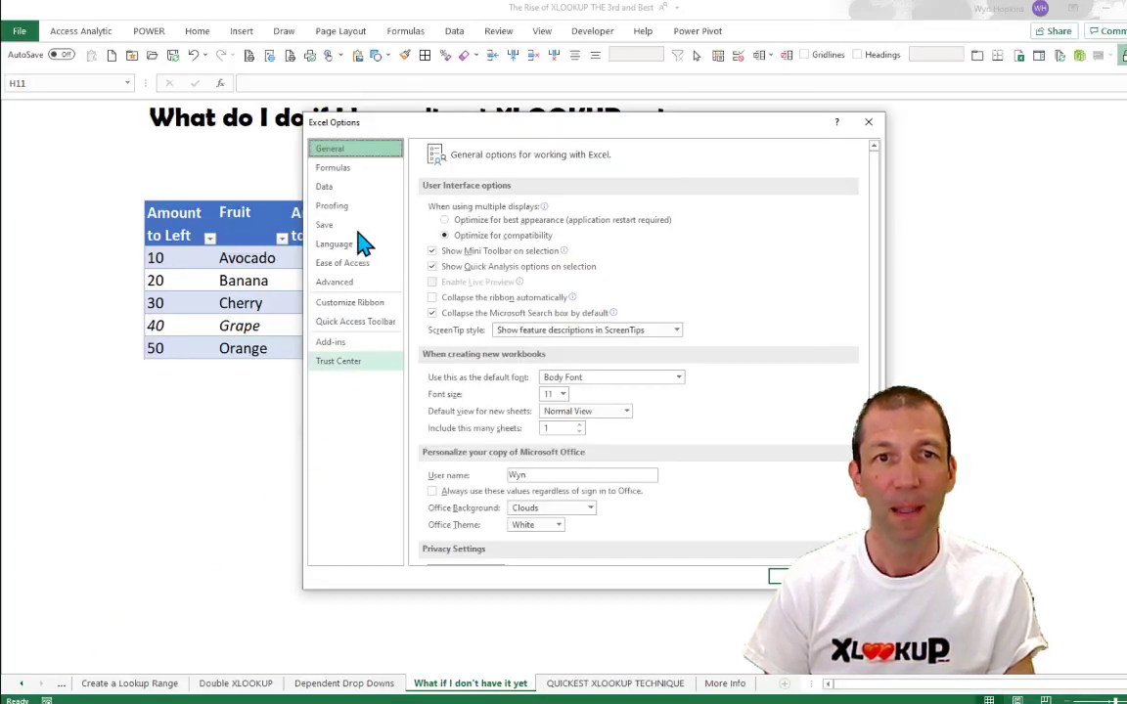
click(358, 207)
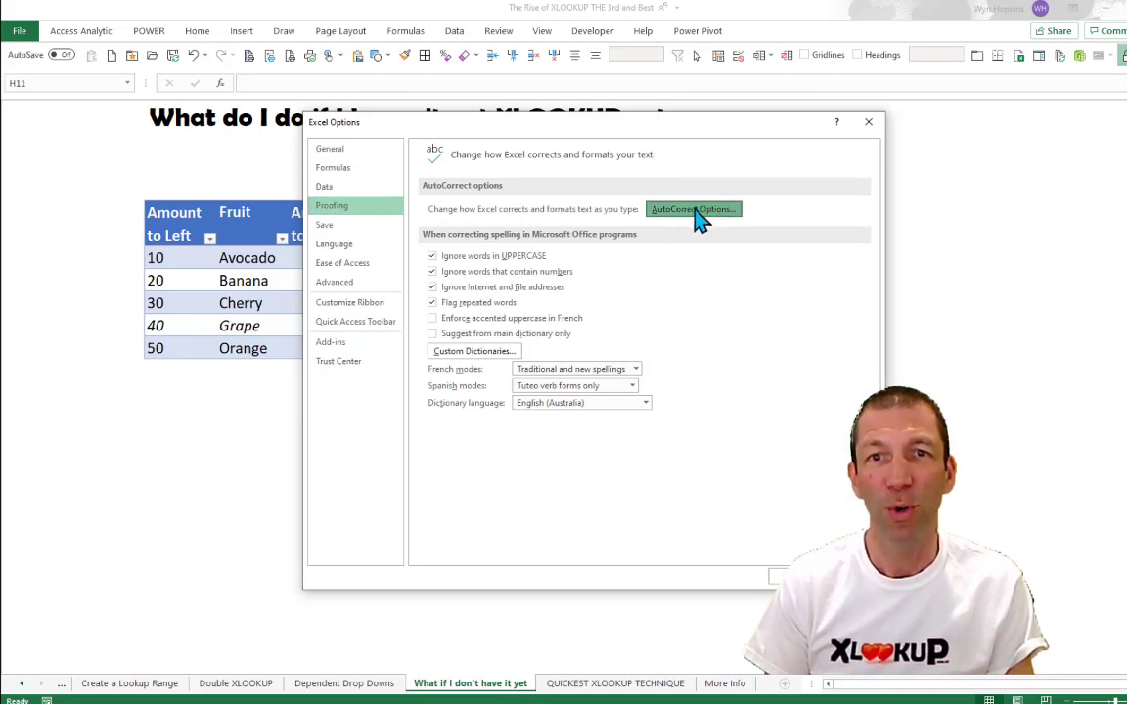
click(695, 212)
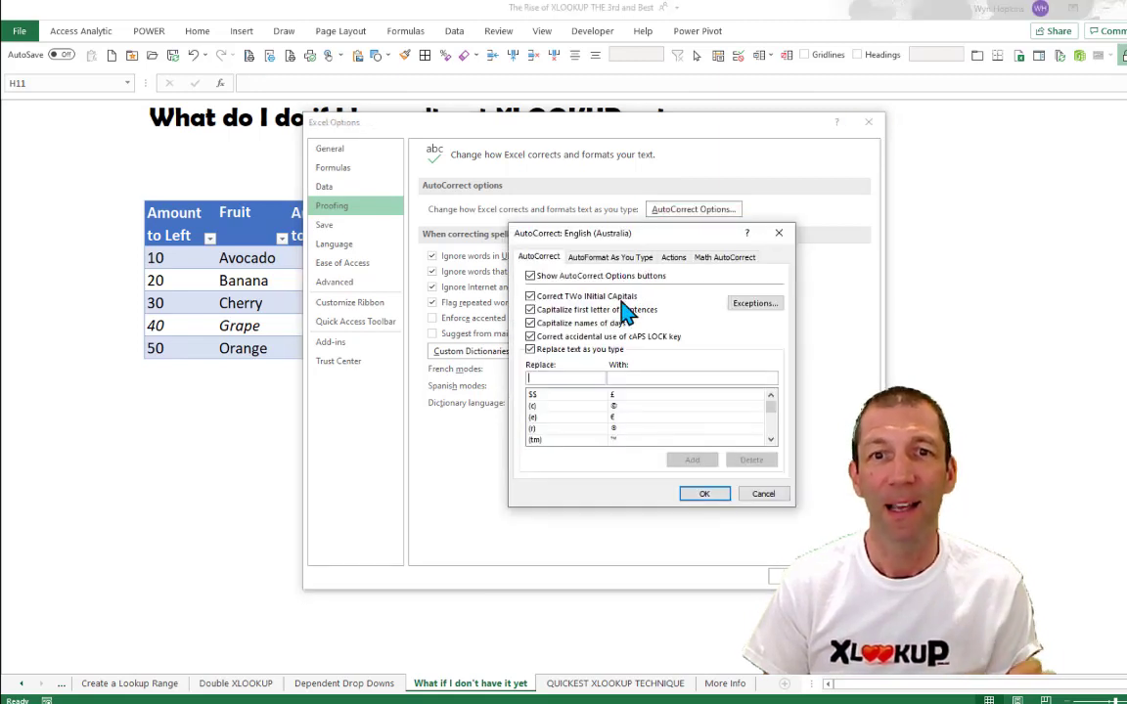
- Enter iii as the text to replace, paste the INDEX MATCH template as its replacement, and cancel the AutoCorrect entry
text(iii)
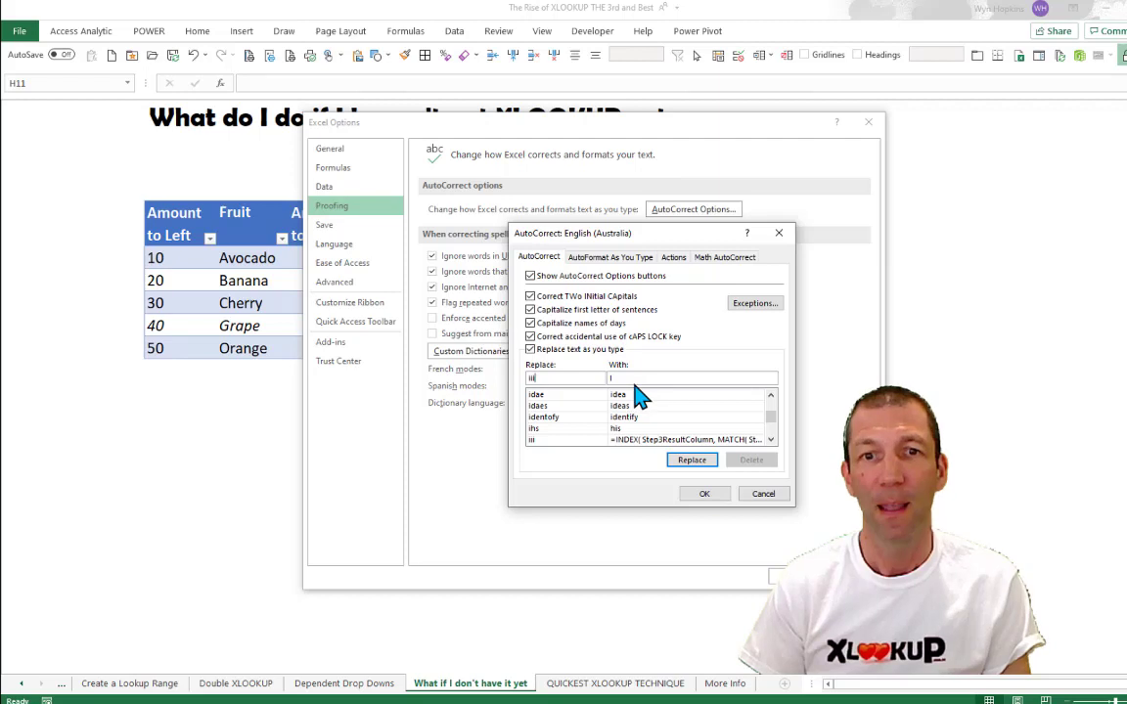
click(634, 378)
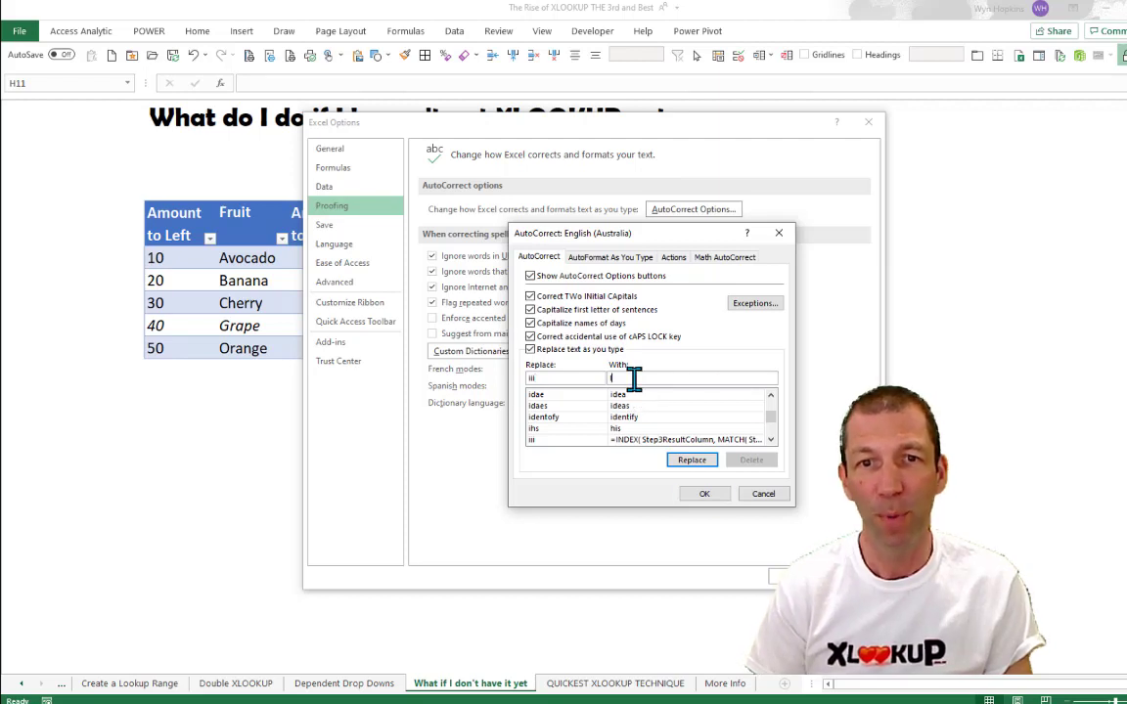
key(ctrl+v)
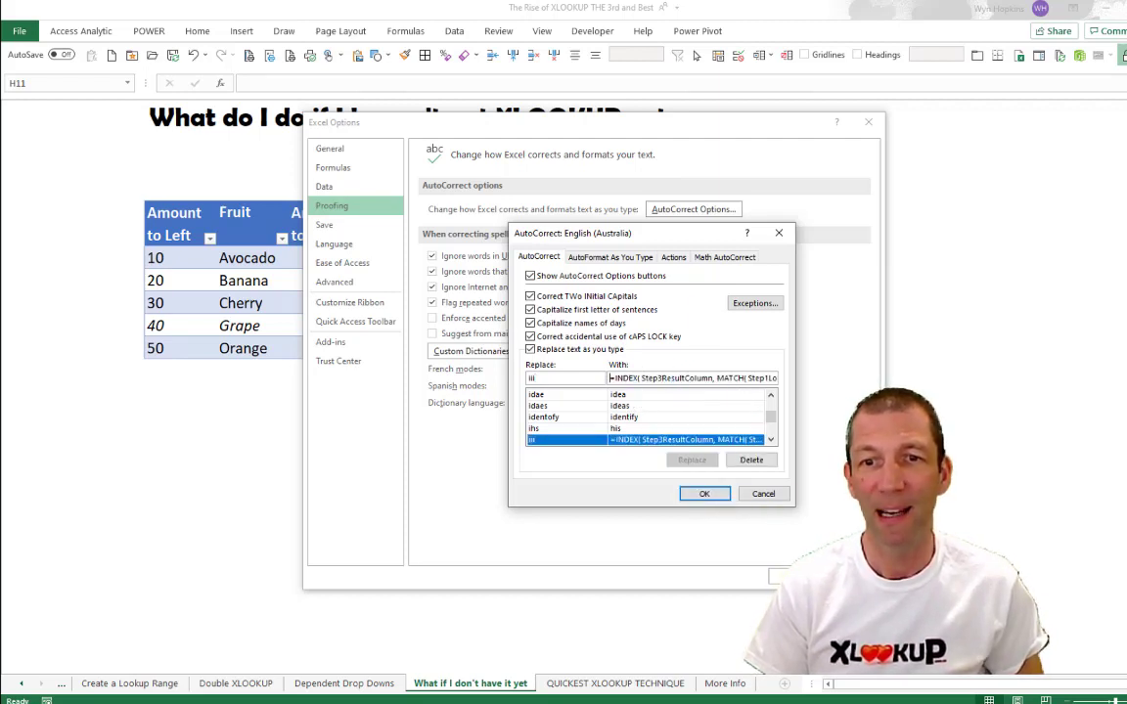
click(768, 495)
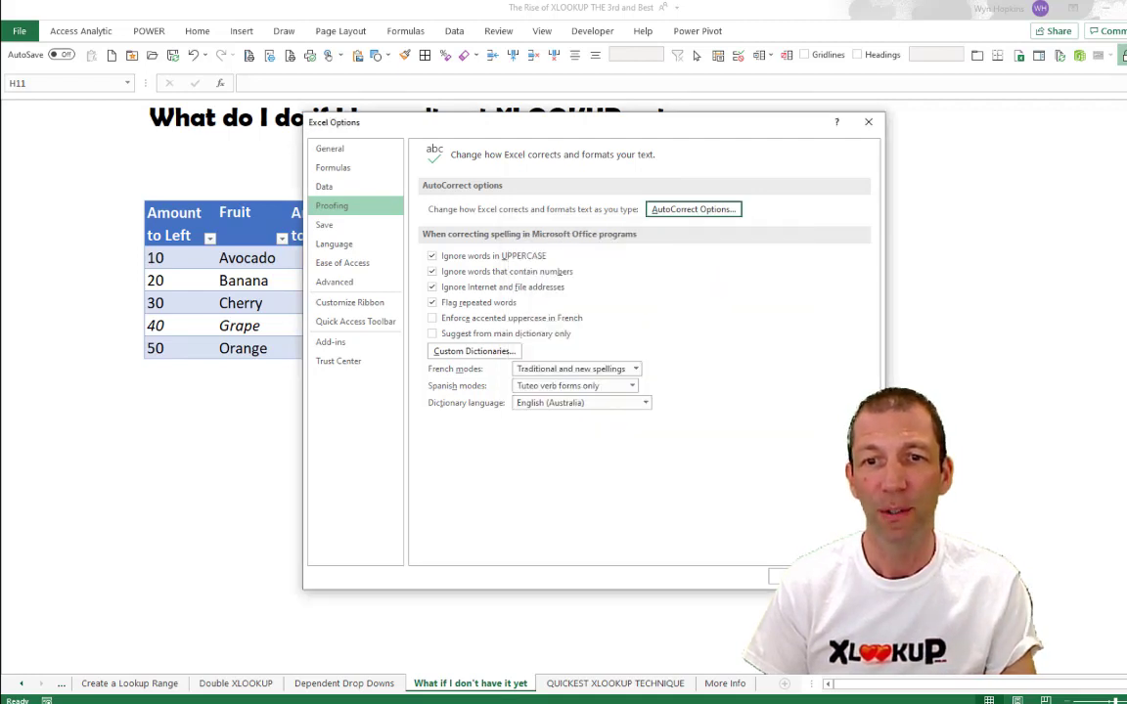
click(775, 576)
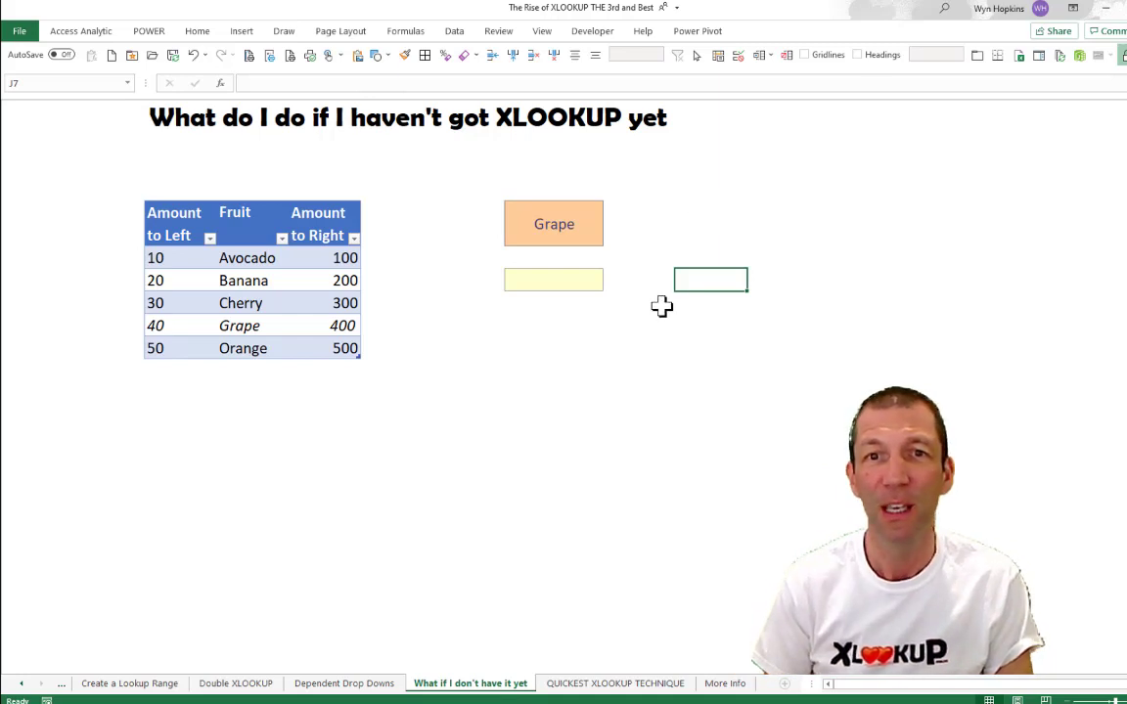
- Expand the iii shortcut in H12 and complete it as =INDEX(tblFruit13[Amount to Left], MATCH(H5, tblFruit13[Fruit], 0),0)
click(550, 401)
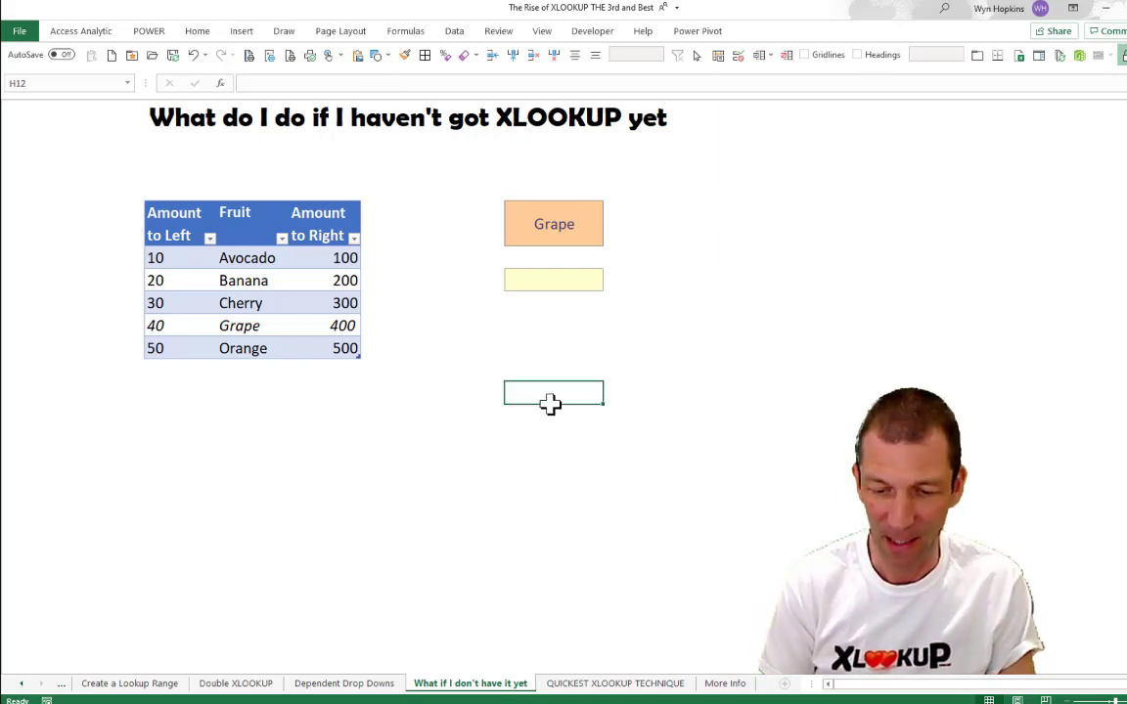
text(iii)
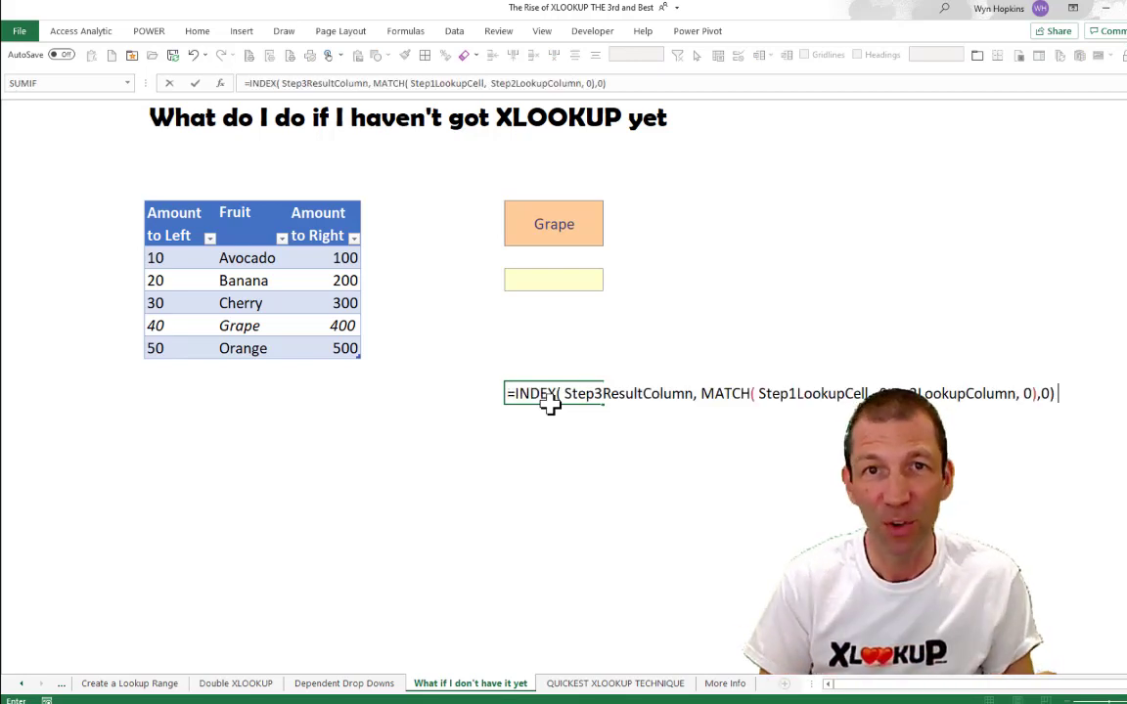
double_click(811, 392)
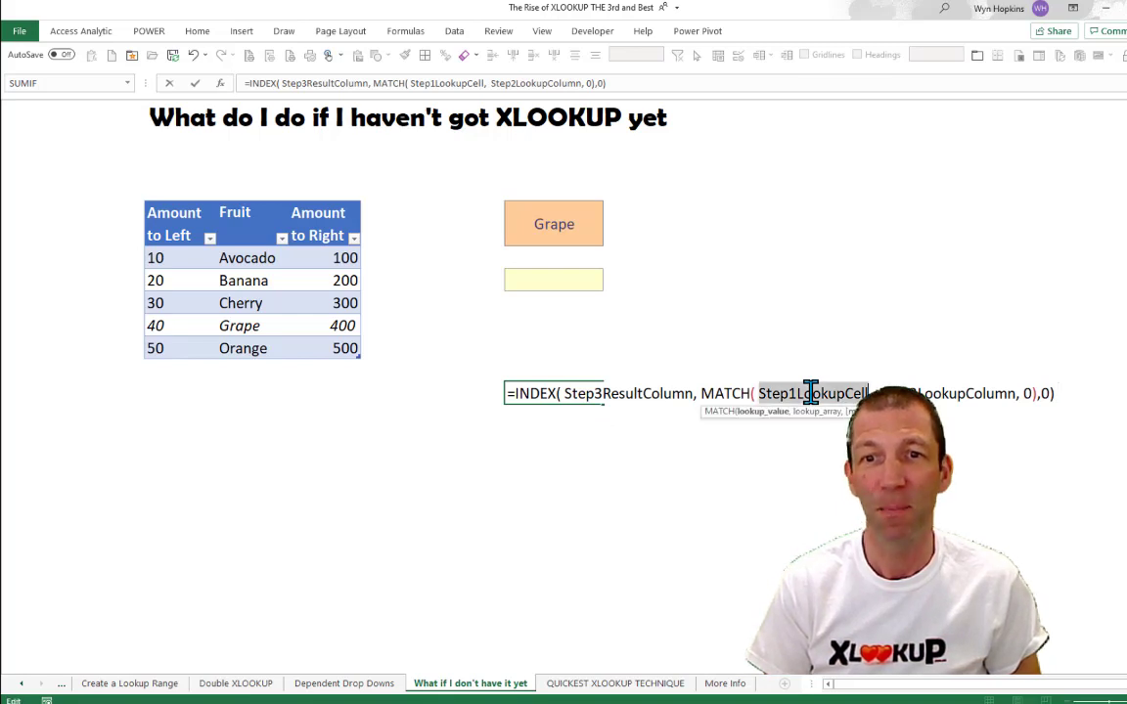
click(558, 229)
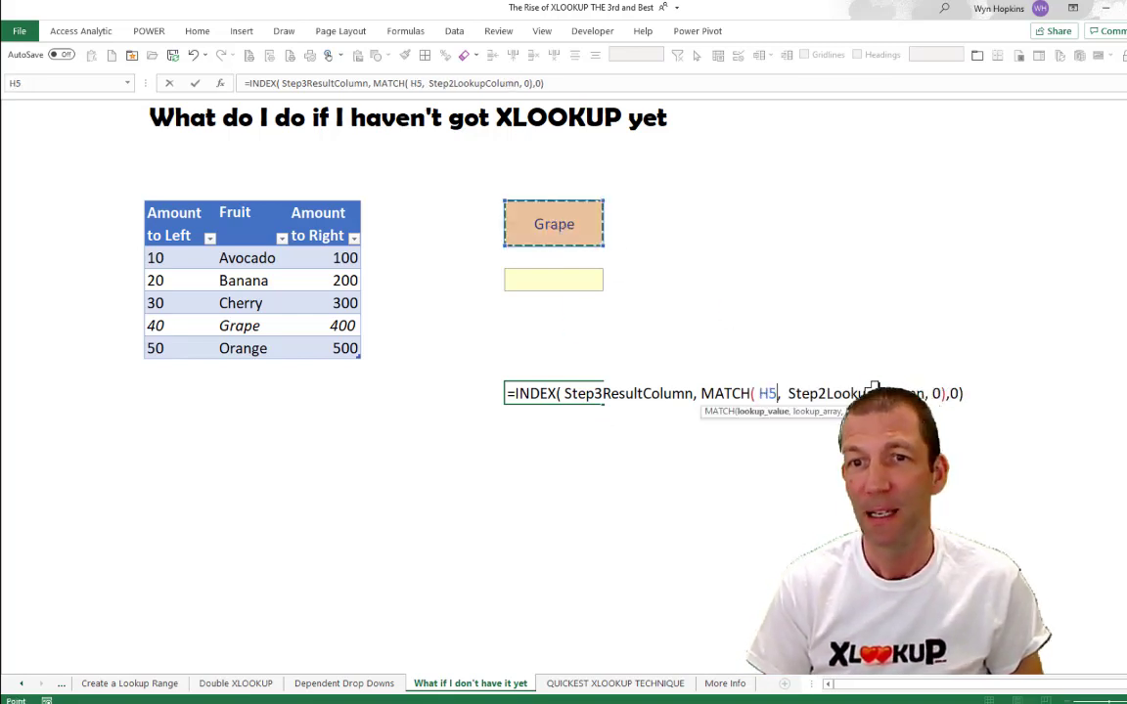
double_click(876, 392)
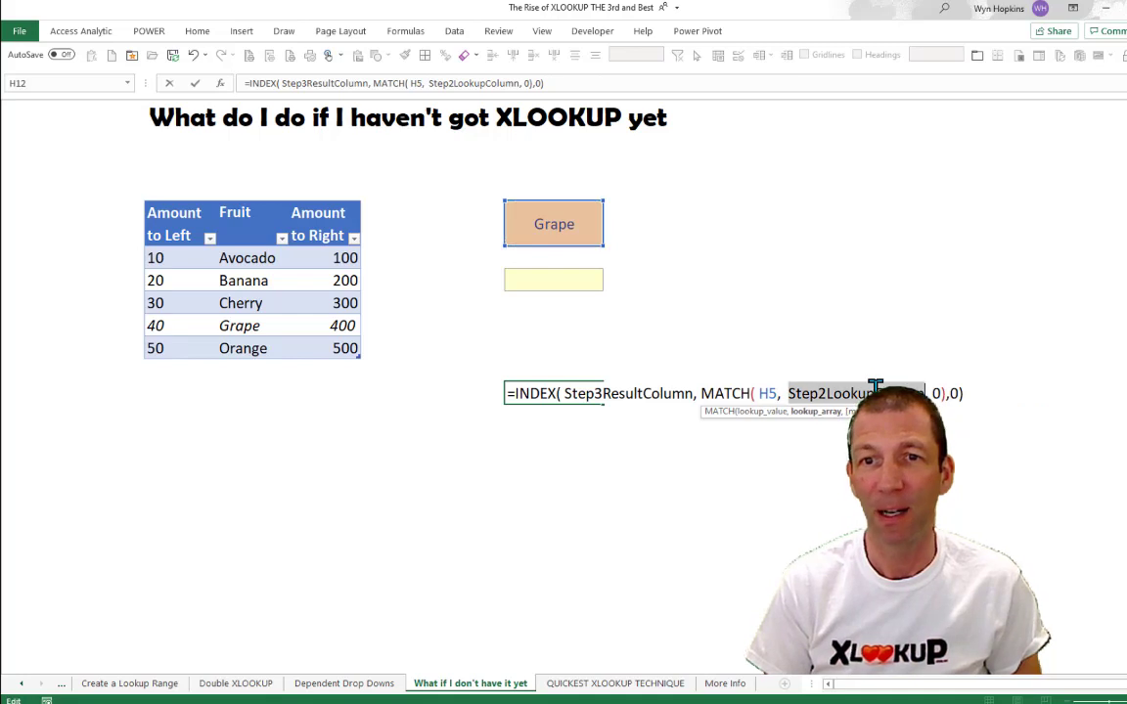
click(258, 195)
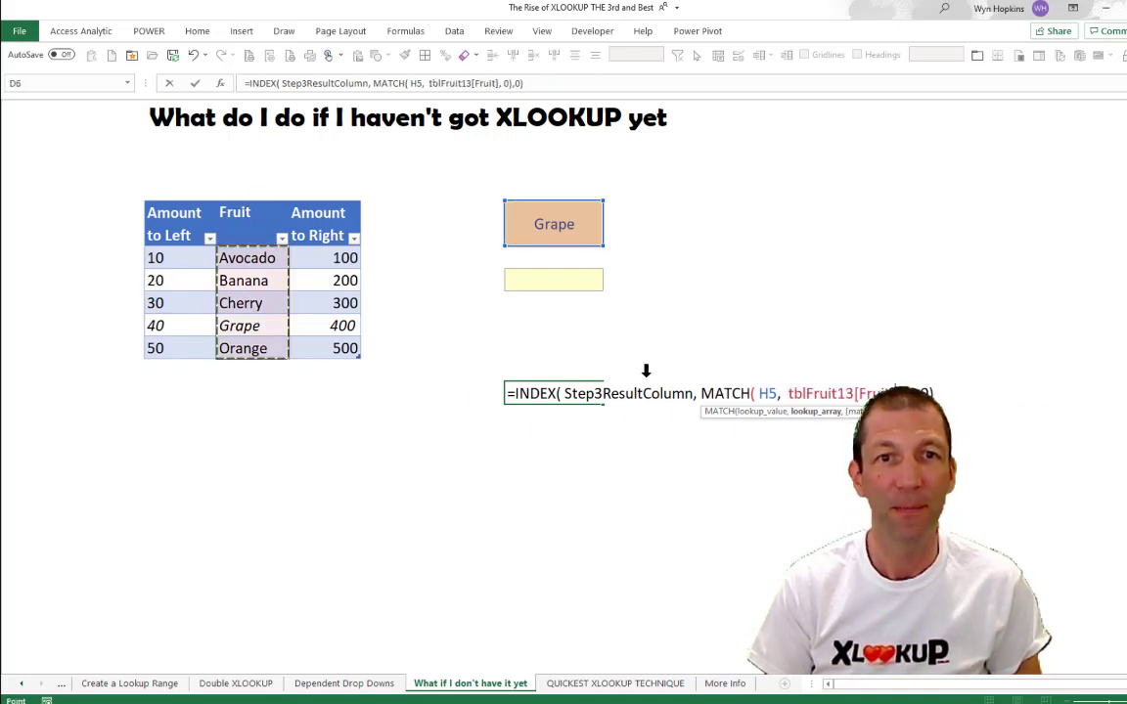
double_click(628, 392)
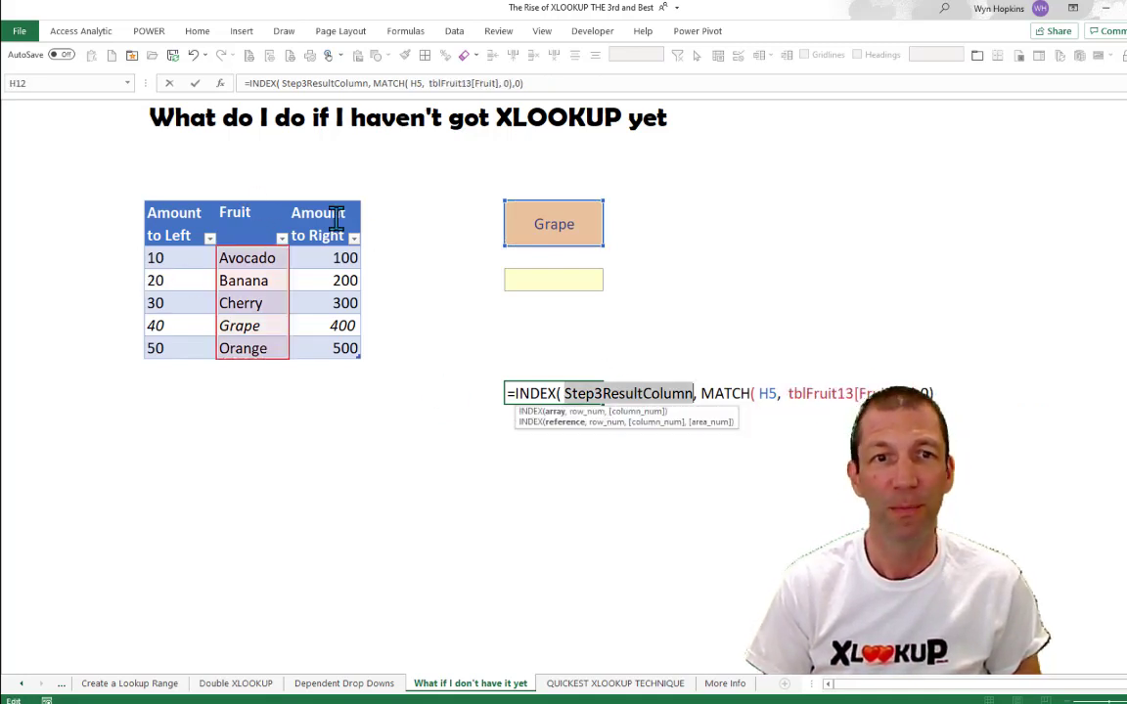
click(183, 199)
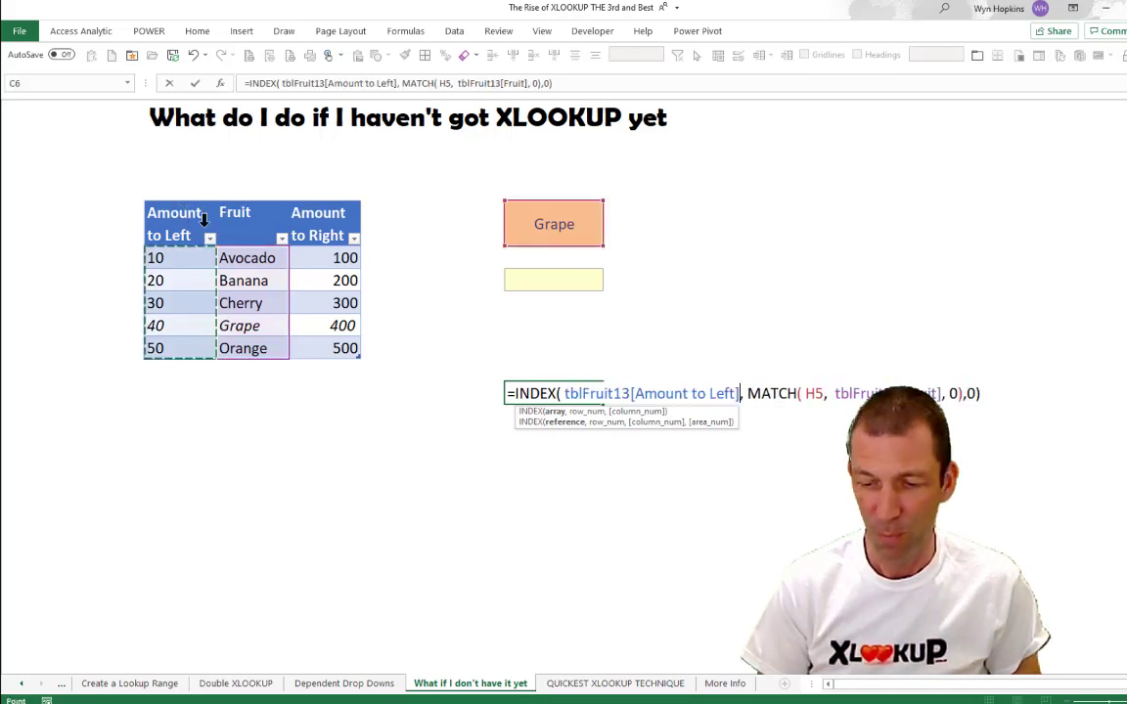
key(Return)
key(Up)
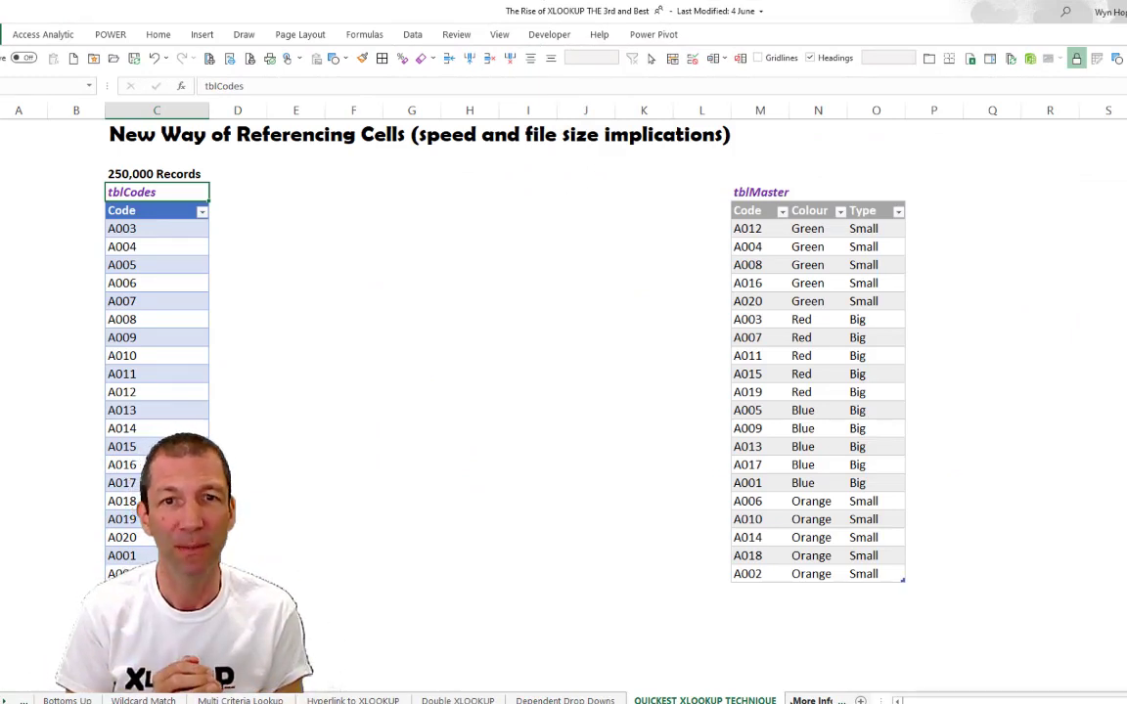
- Extend the tblCodes table with a Colour column in column D, beside Code
click(227, 227)
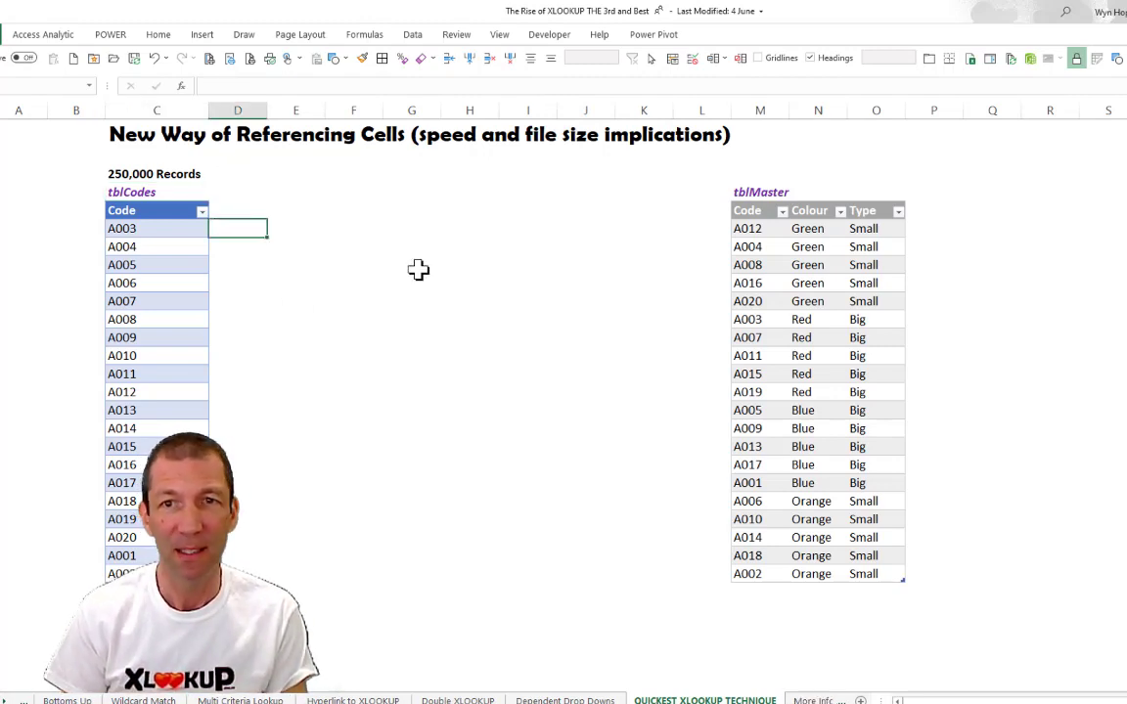
key(Up)
text(Col)
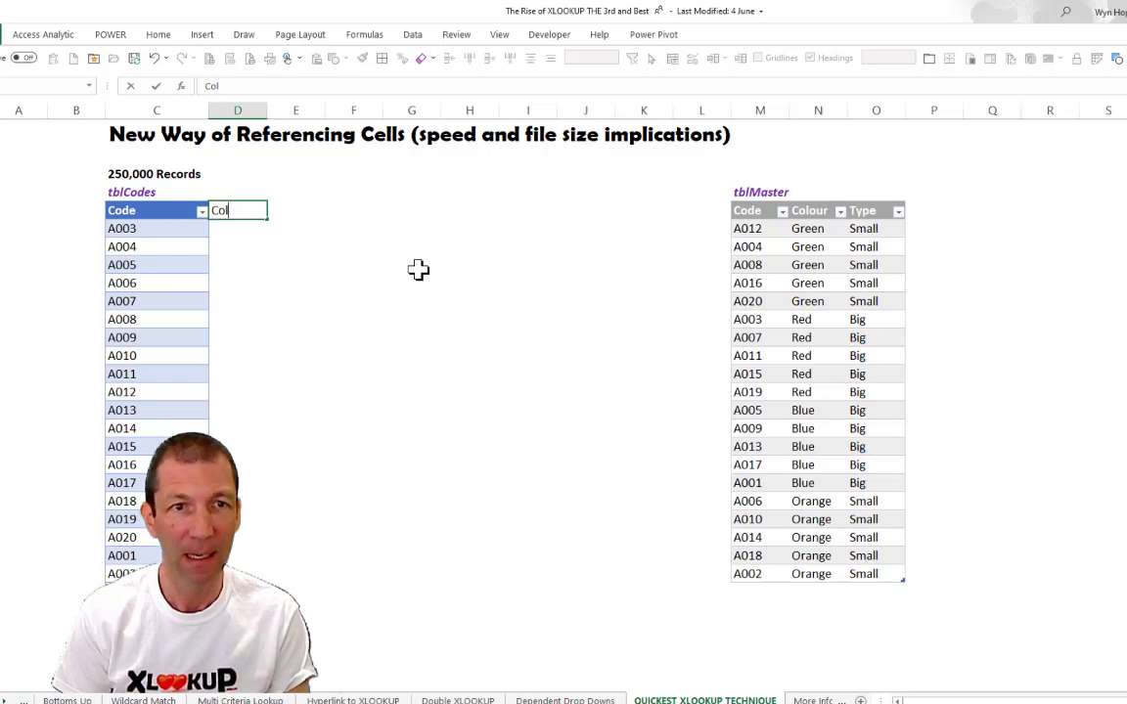
text(our)
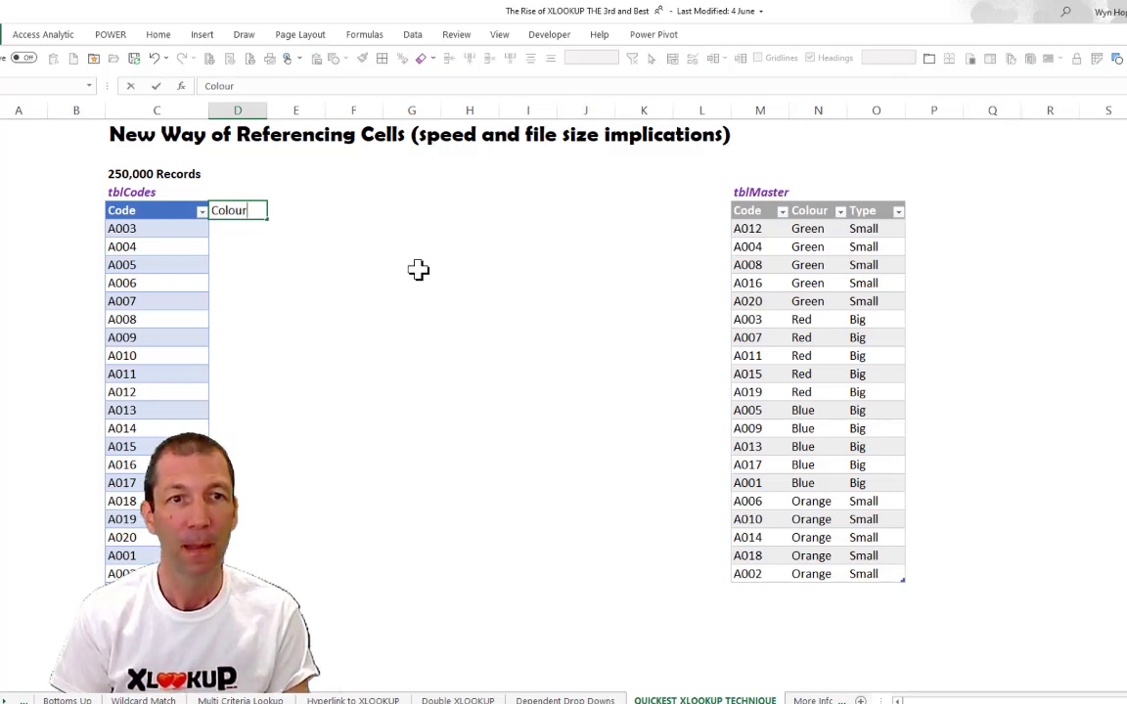
key(Return)
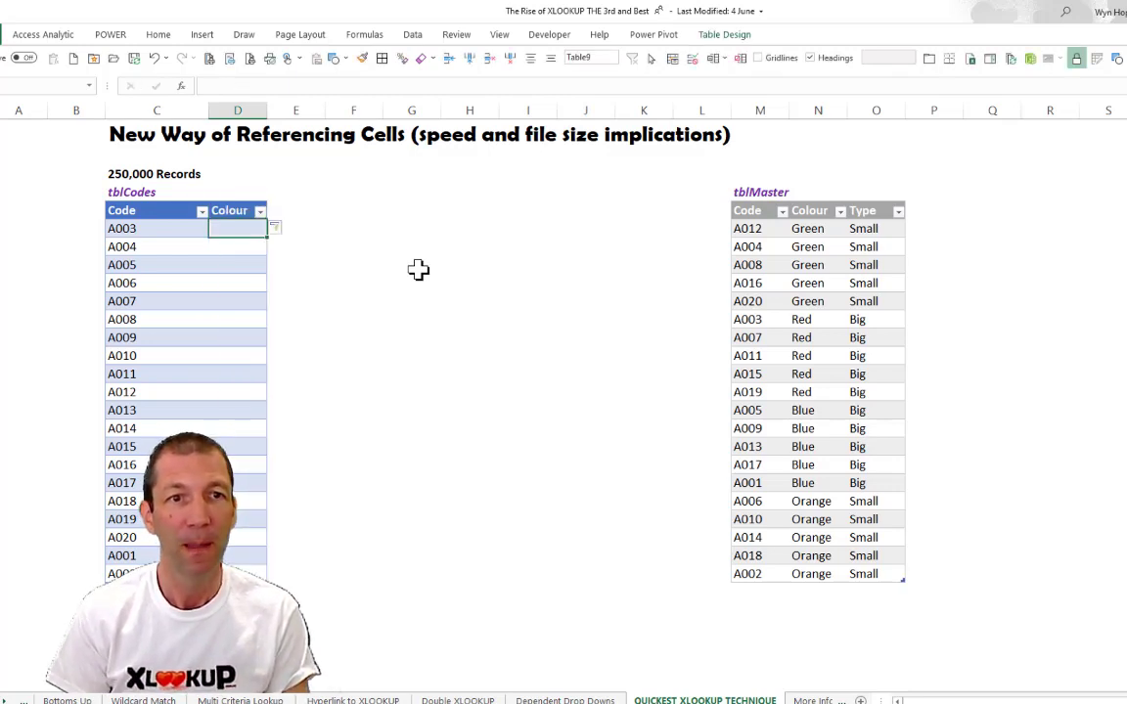
text(=xl)
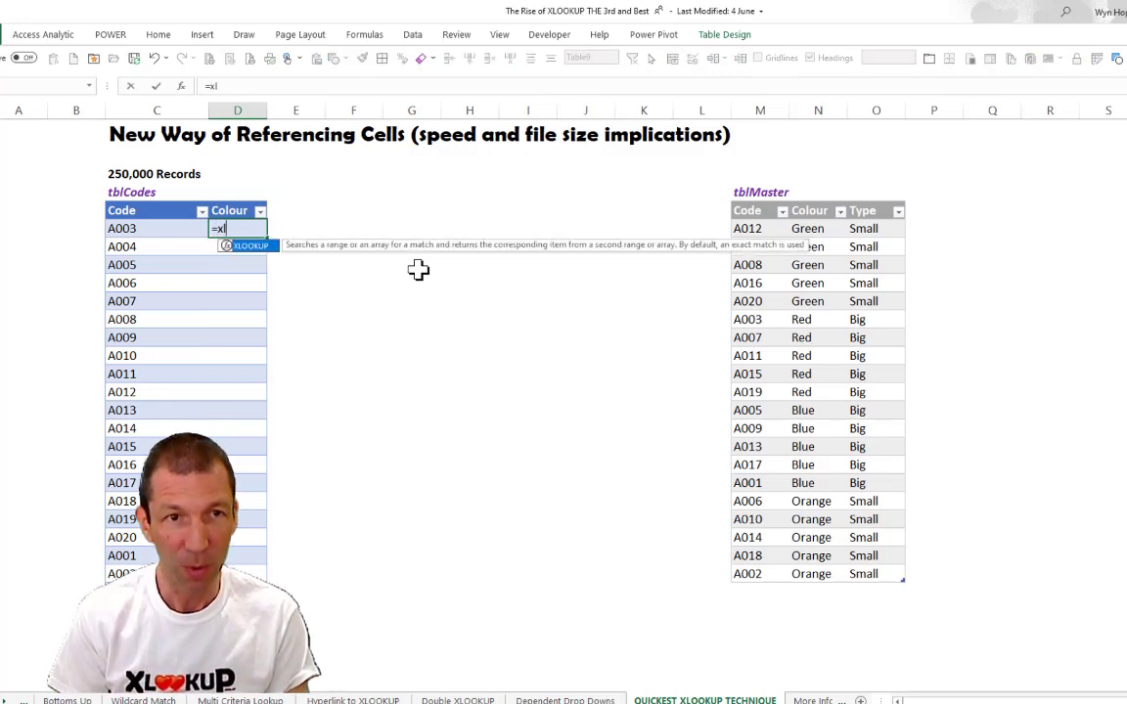
key(Tab)
key(Left)
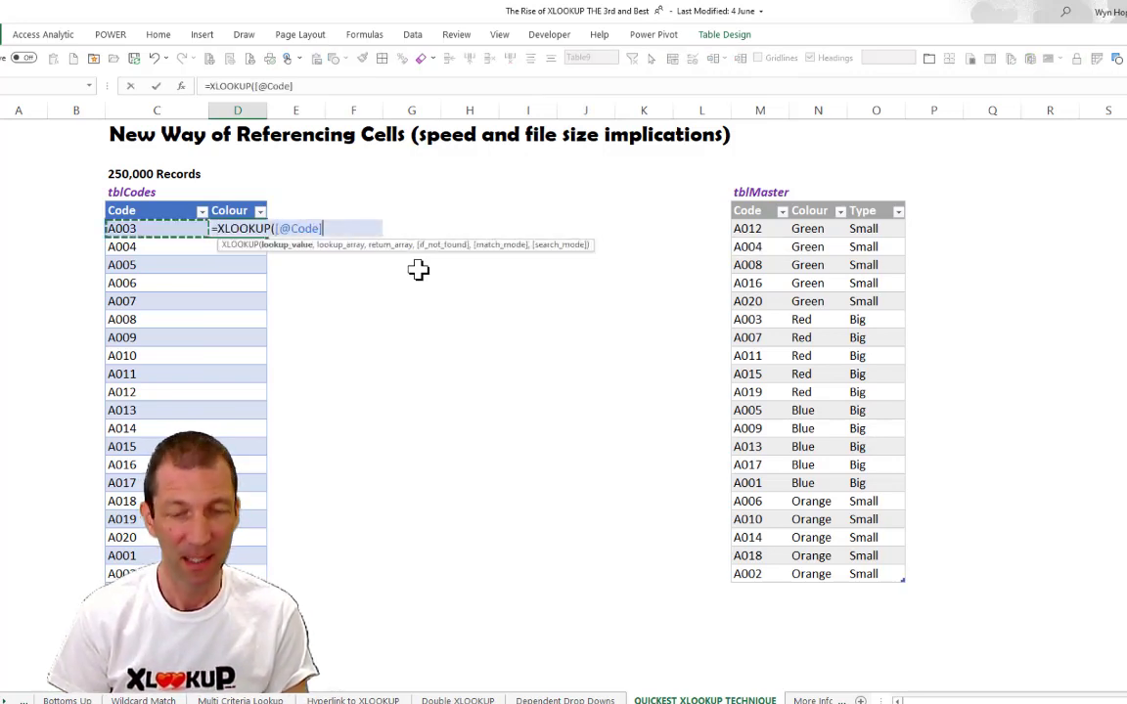
text(,)
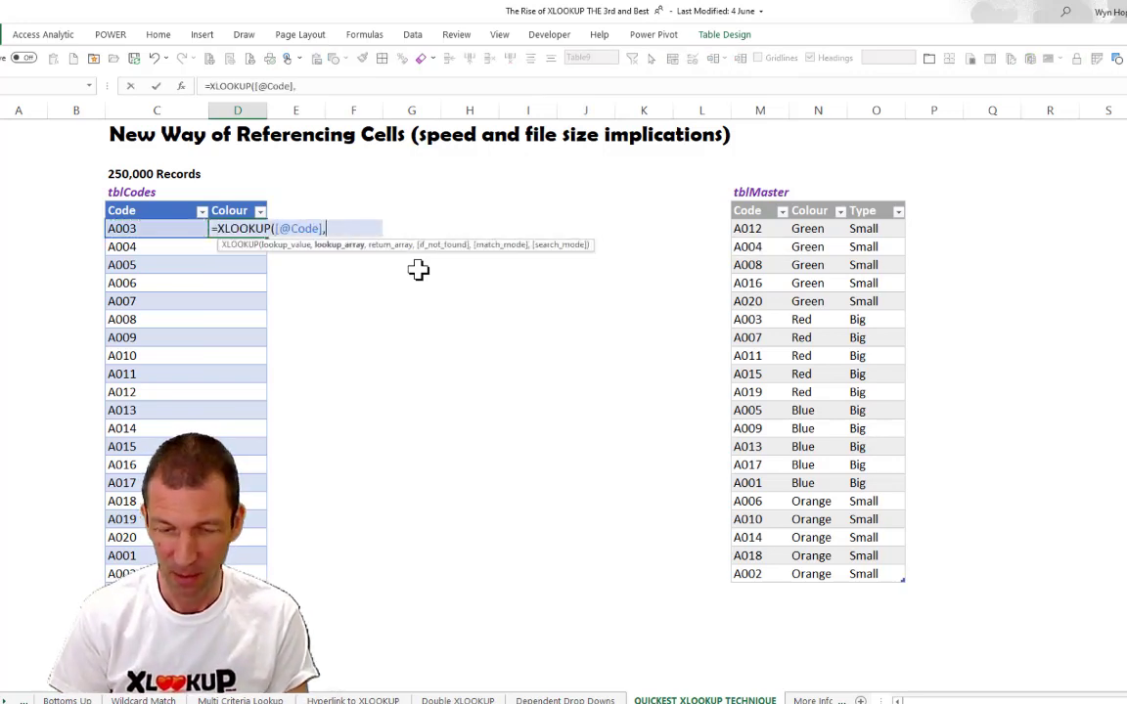
click(755, 196)
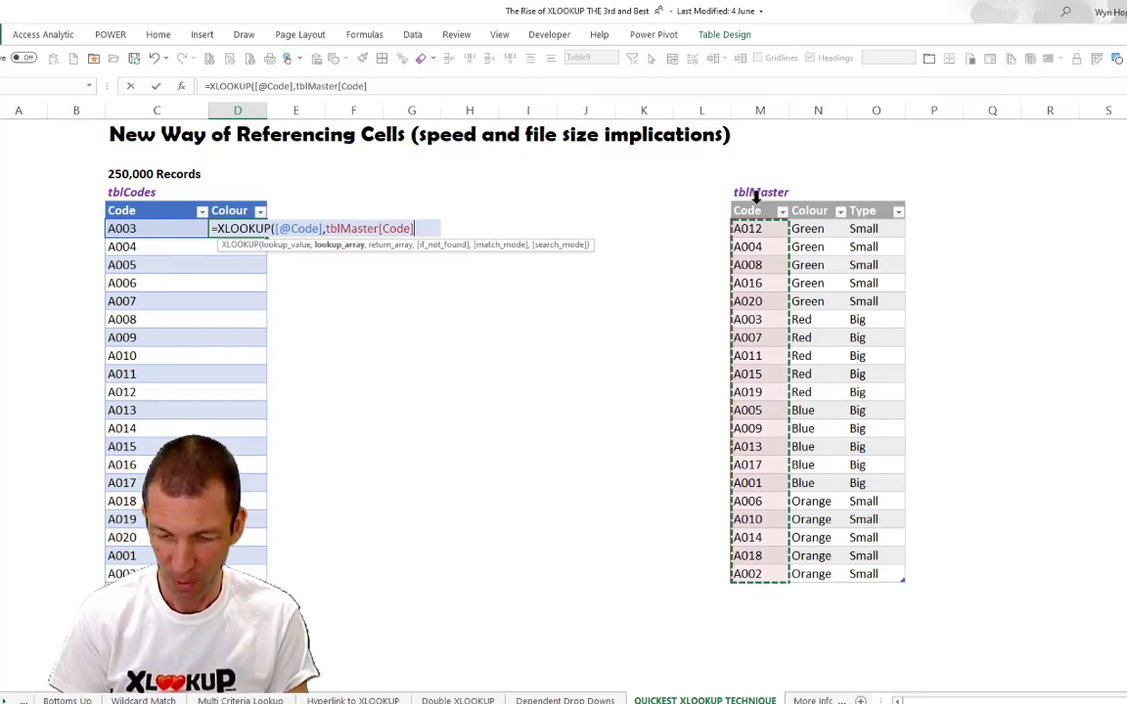
text(,)
click(810, 196)
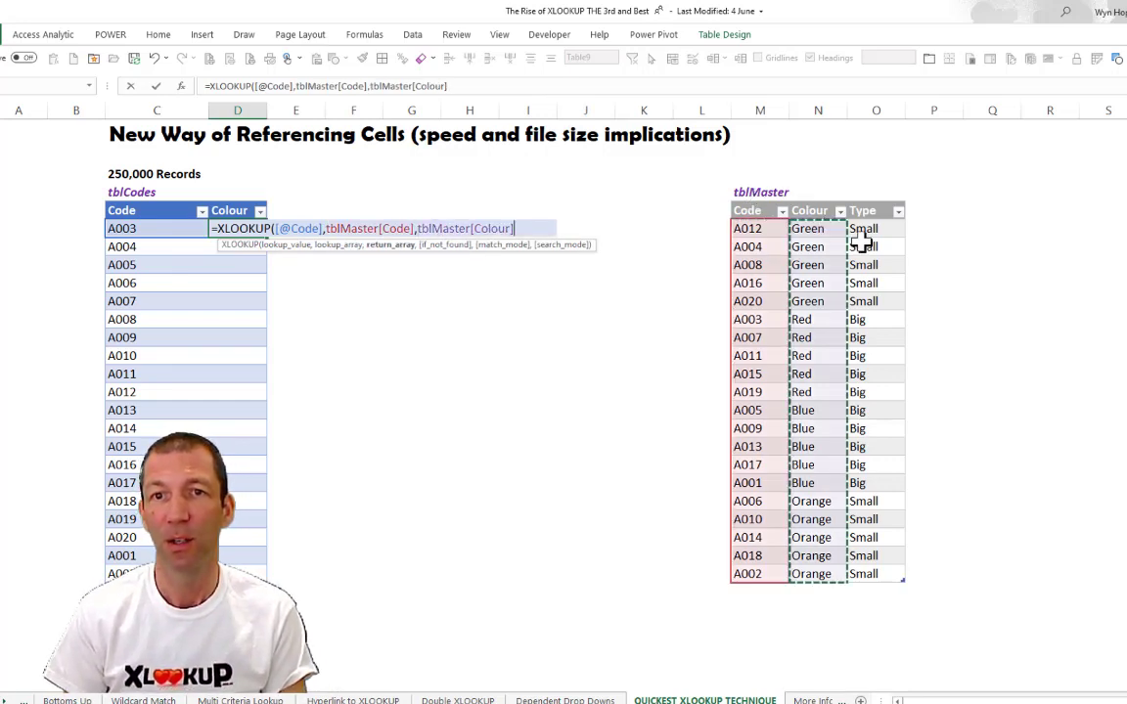
key(Return)
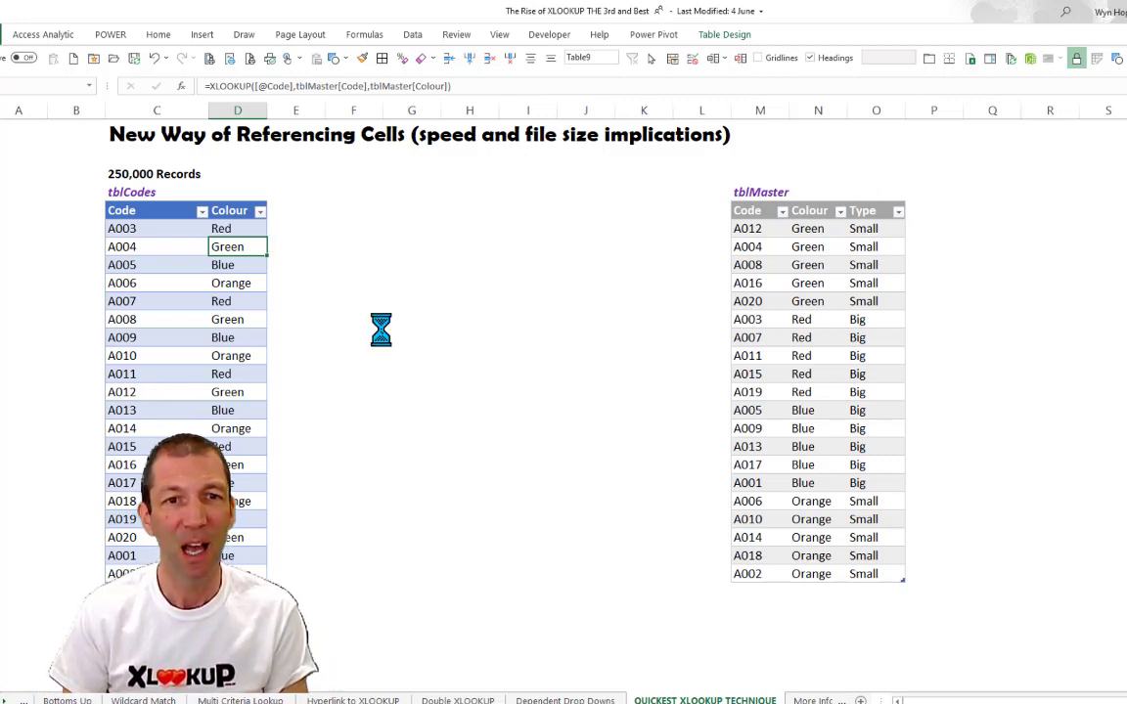
- Undo the Colour lookup and the table expansion, and delete the Colour heading beside tblCodes
key(ctrl+z)
key(ctrl+z)
key(ctrl+z)
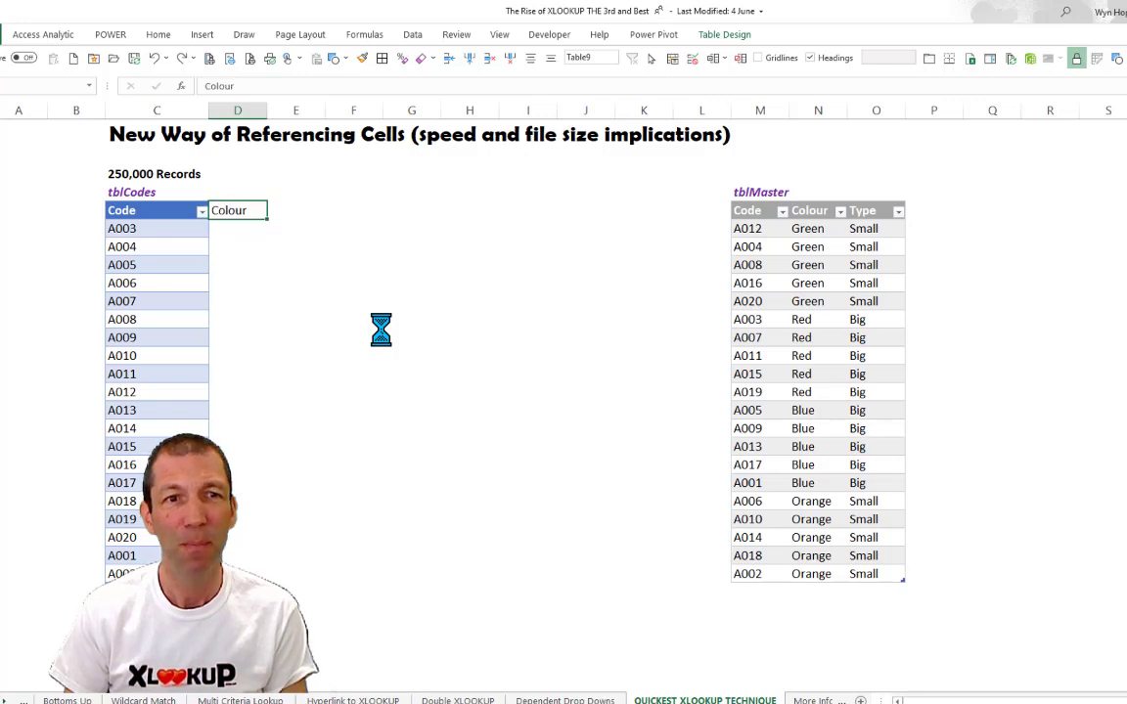
key(Delete)
- In column E beside code A003, enter a spilling =XLOOKUP(Table9[Code],tblMaster[Code],tblMaster[Colour])
key(Down)
key(Right)
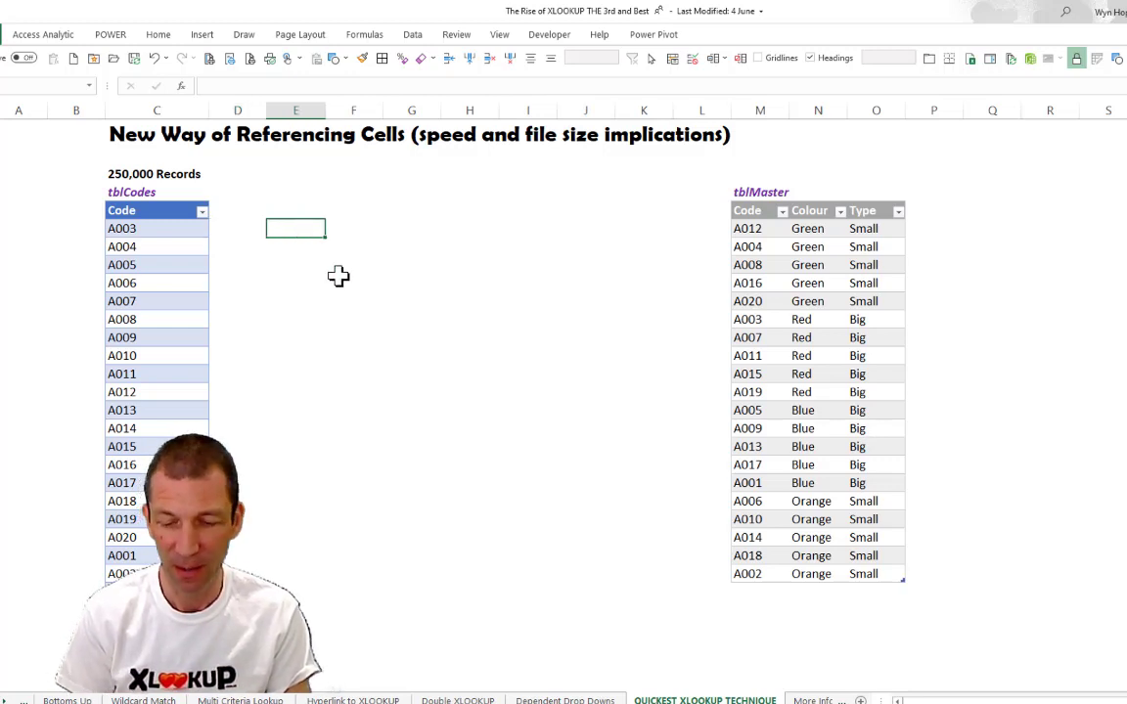
text(=xl)
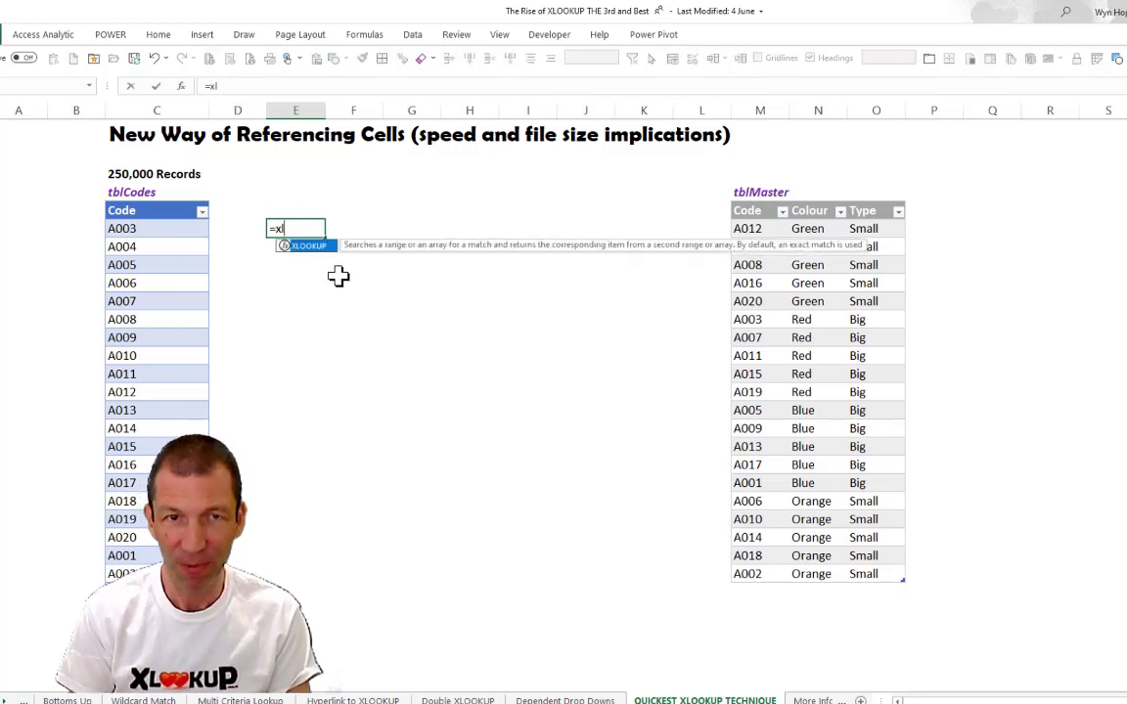
key(Tab)
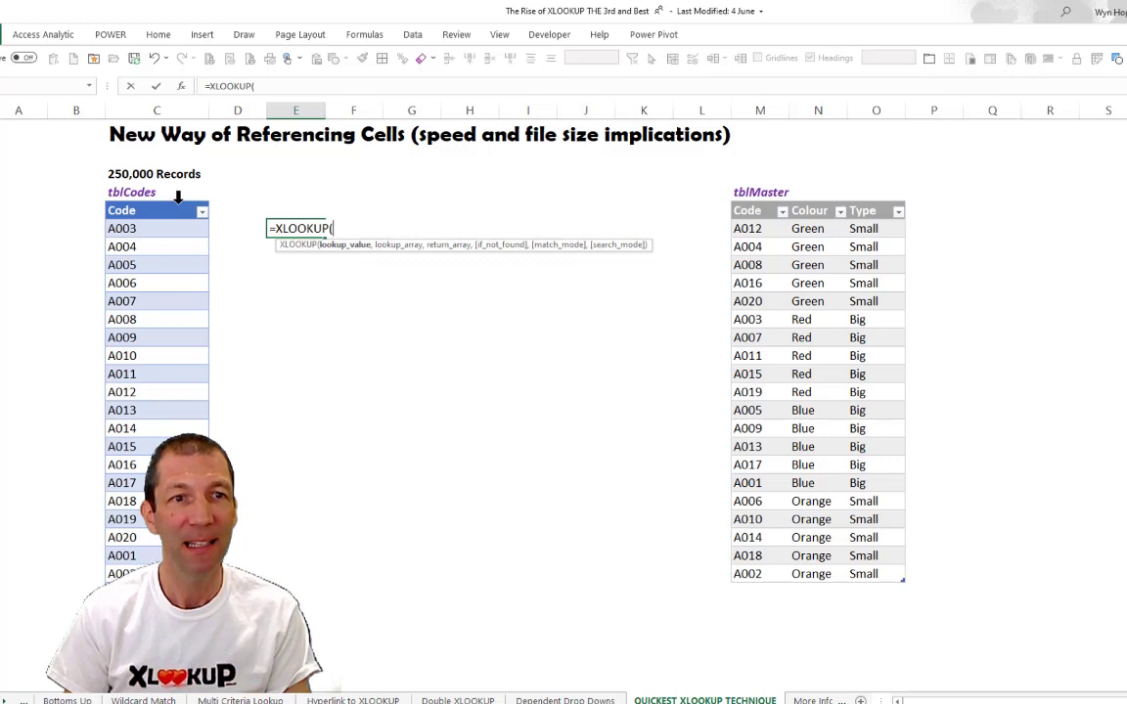
click(178, 196)
text(,)
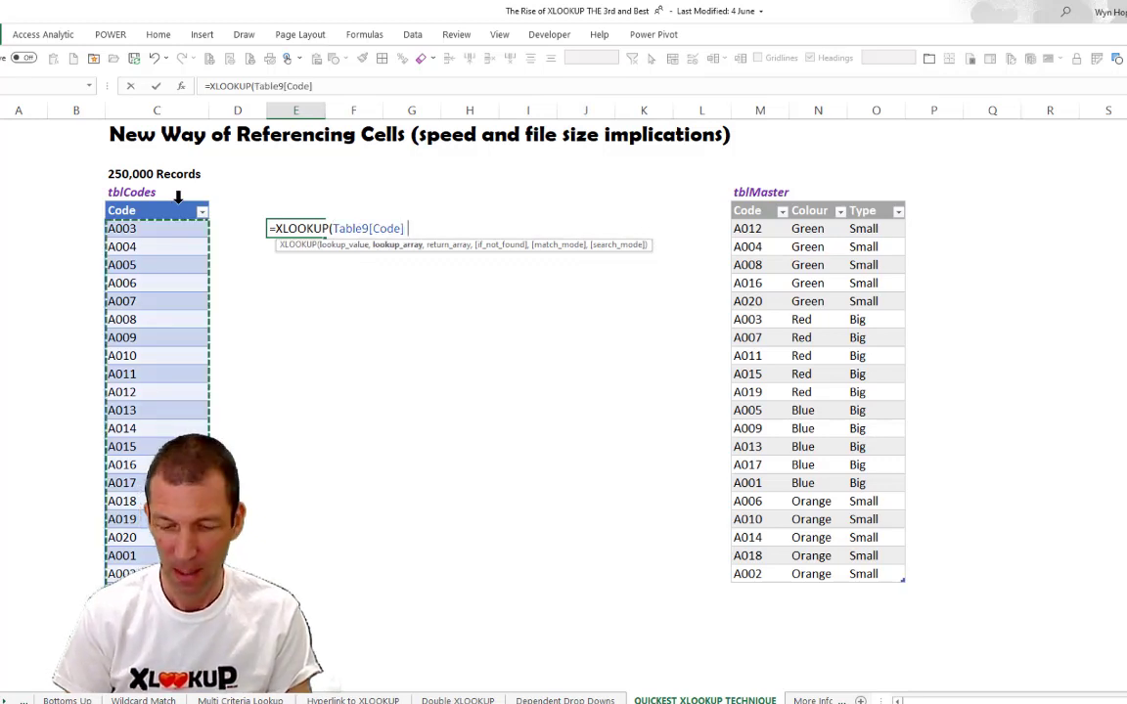
click(748, 198)
text(,)
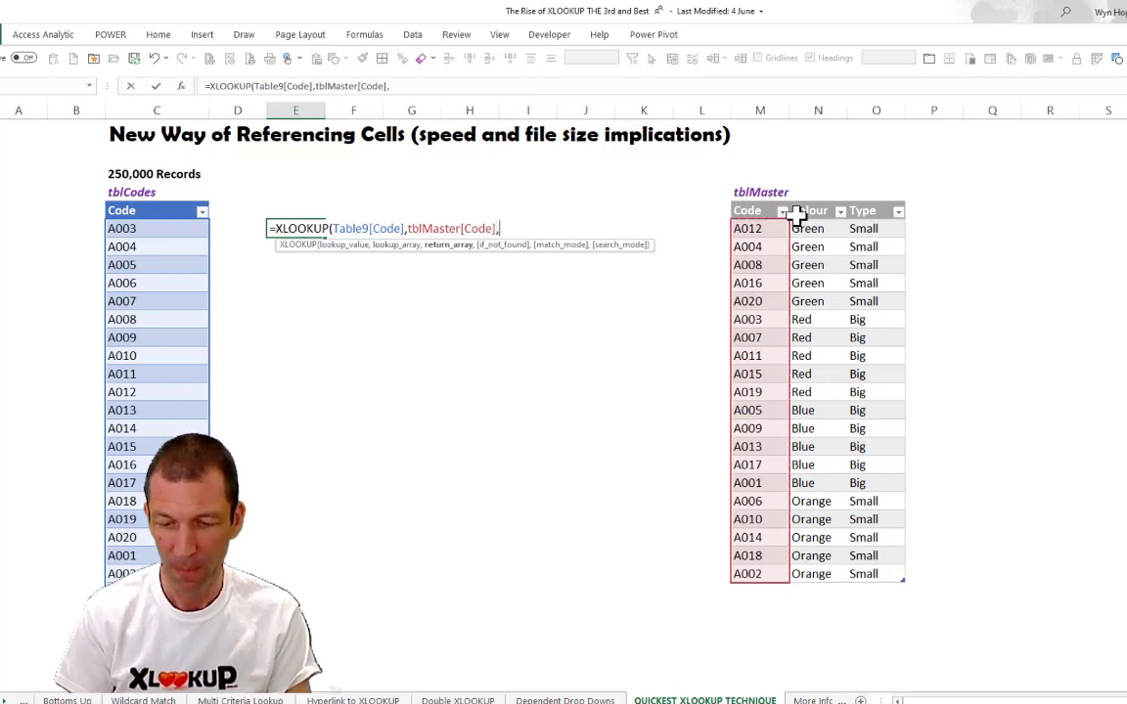
click(811, 196)
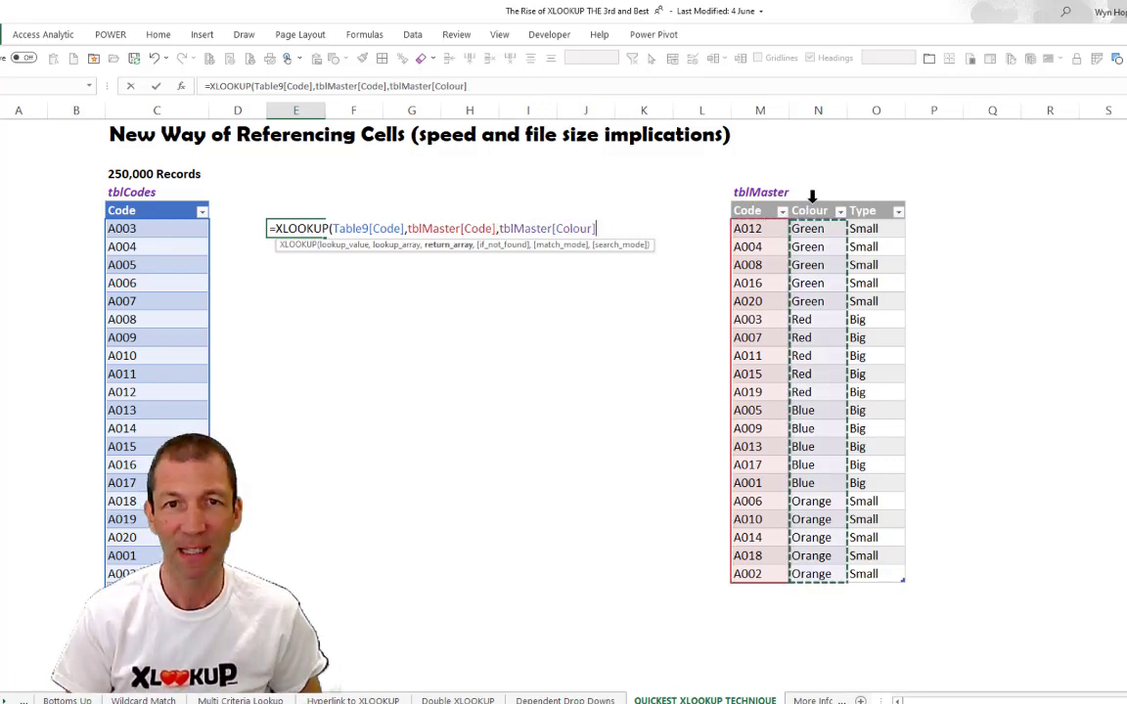
key(Return)
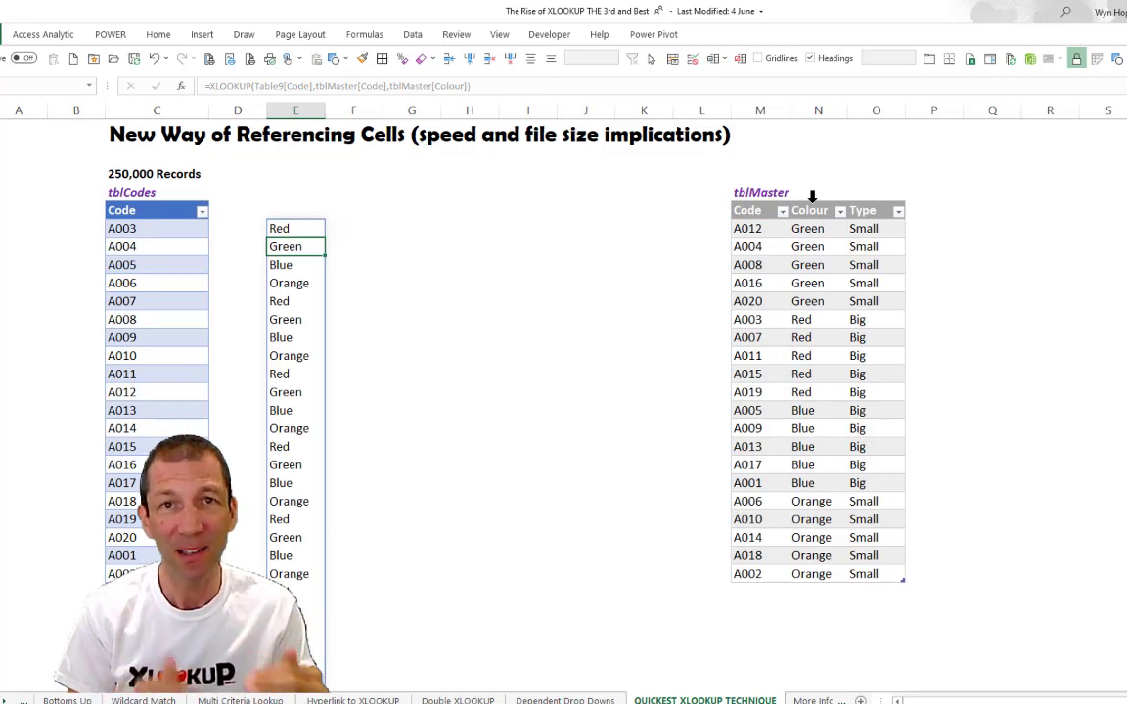
- Try to clear the single spilled colour in column E beside code A004, and undo the attempt
click(305, 229)
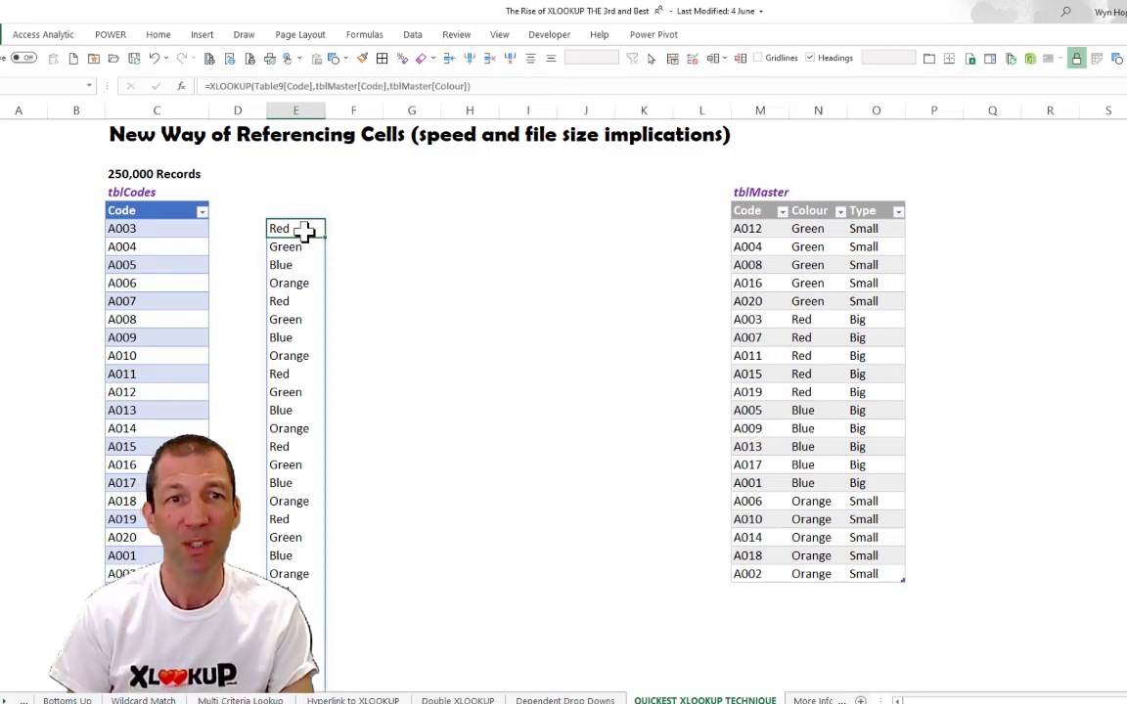
key(Down)
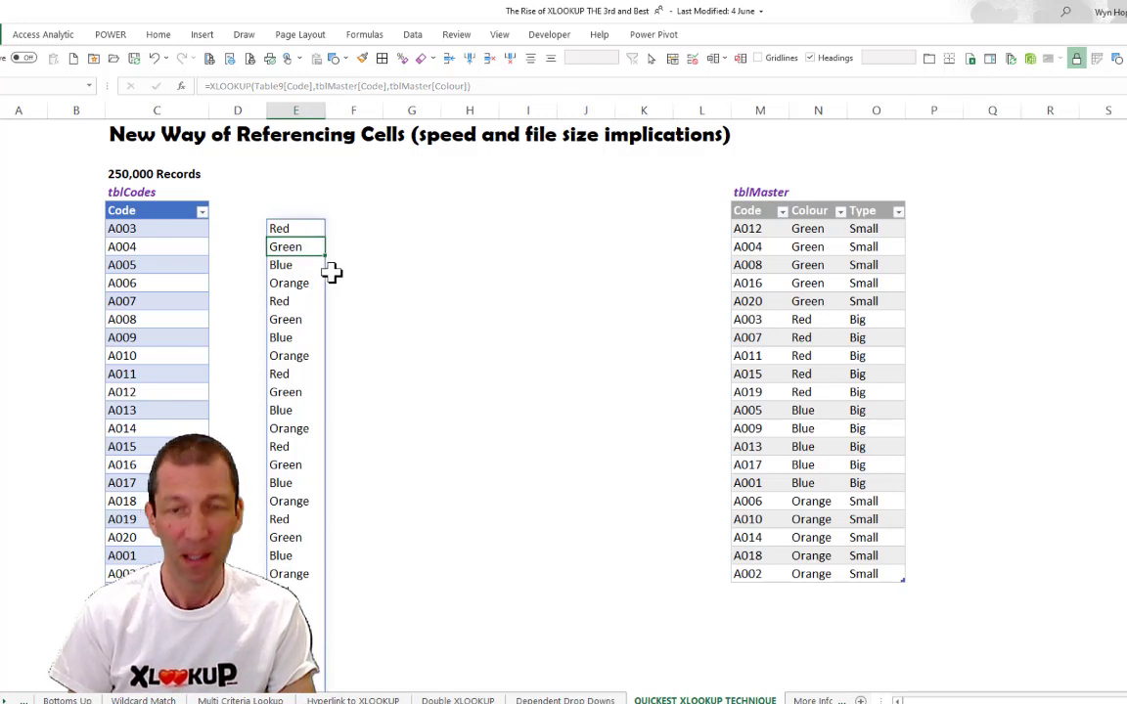
key(Delete)
key(ctrl+z)
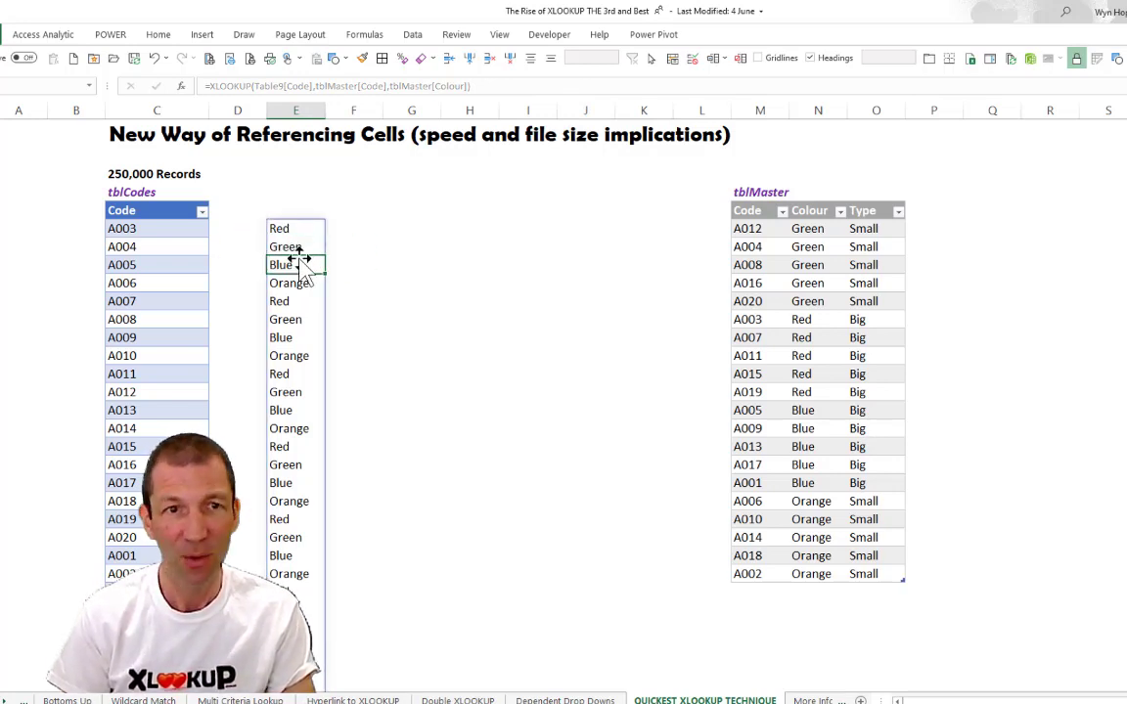
- Overwrite the spilled colour beside code A005 with the text asdhakjsdh, and delete that text again
key(Down)
text(asdhakjsdh)
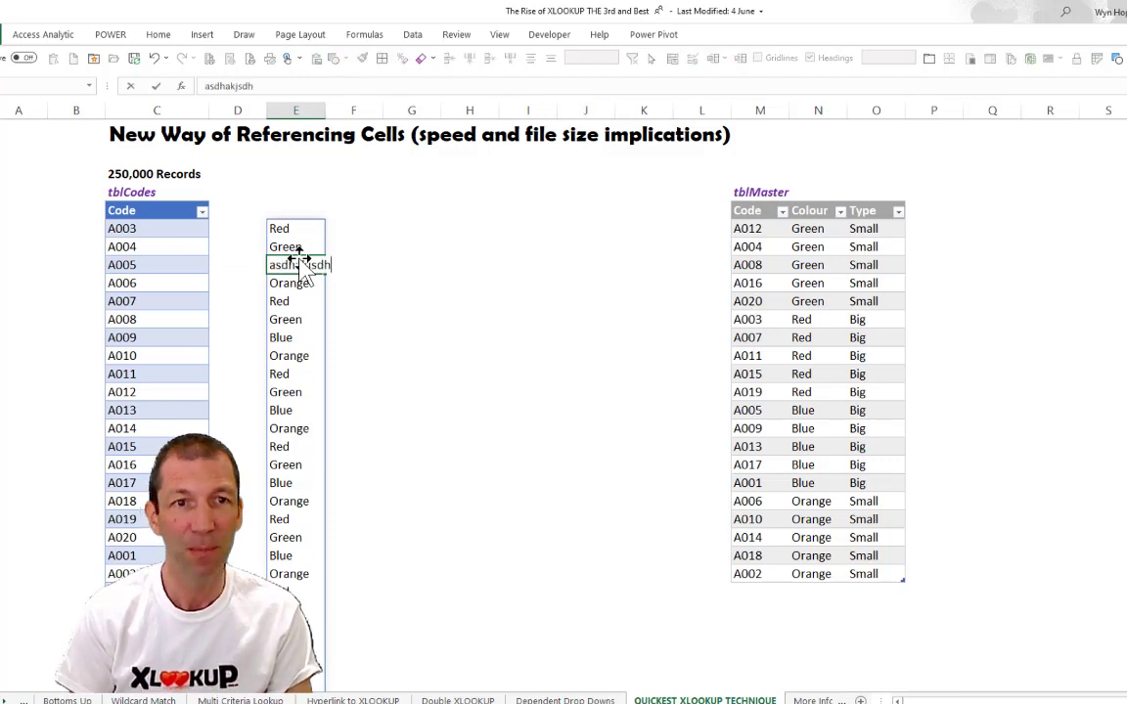
key(Return)
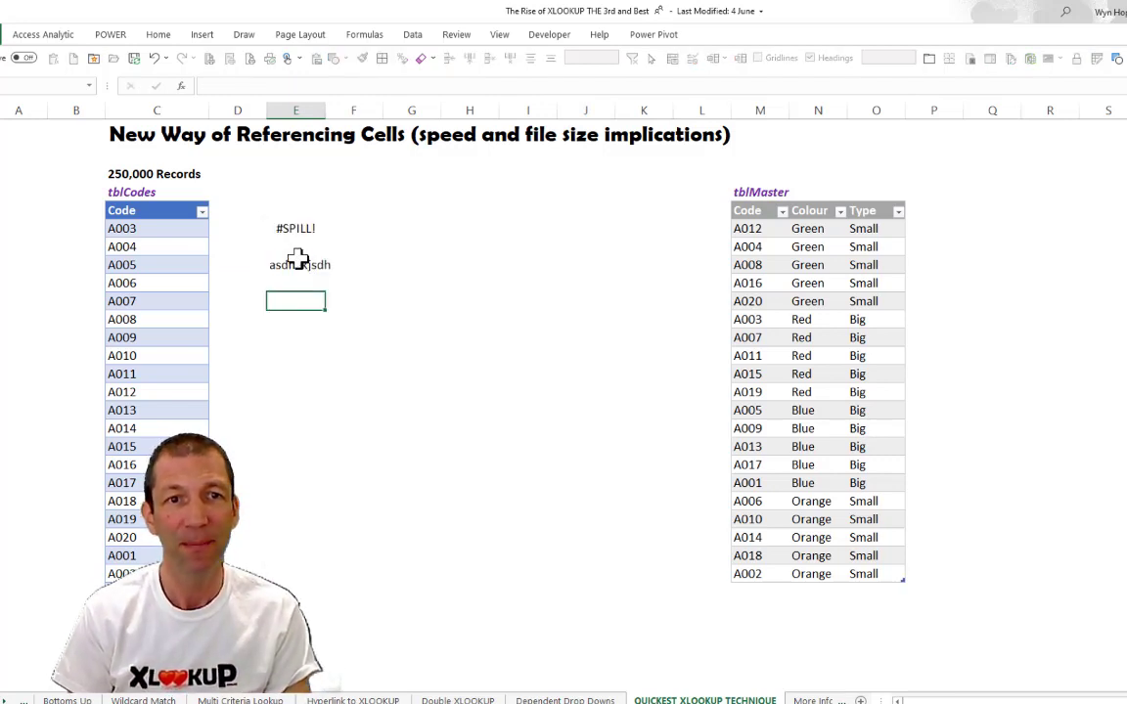
key(Up)
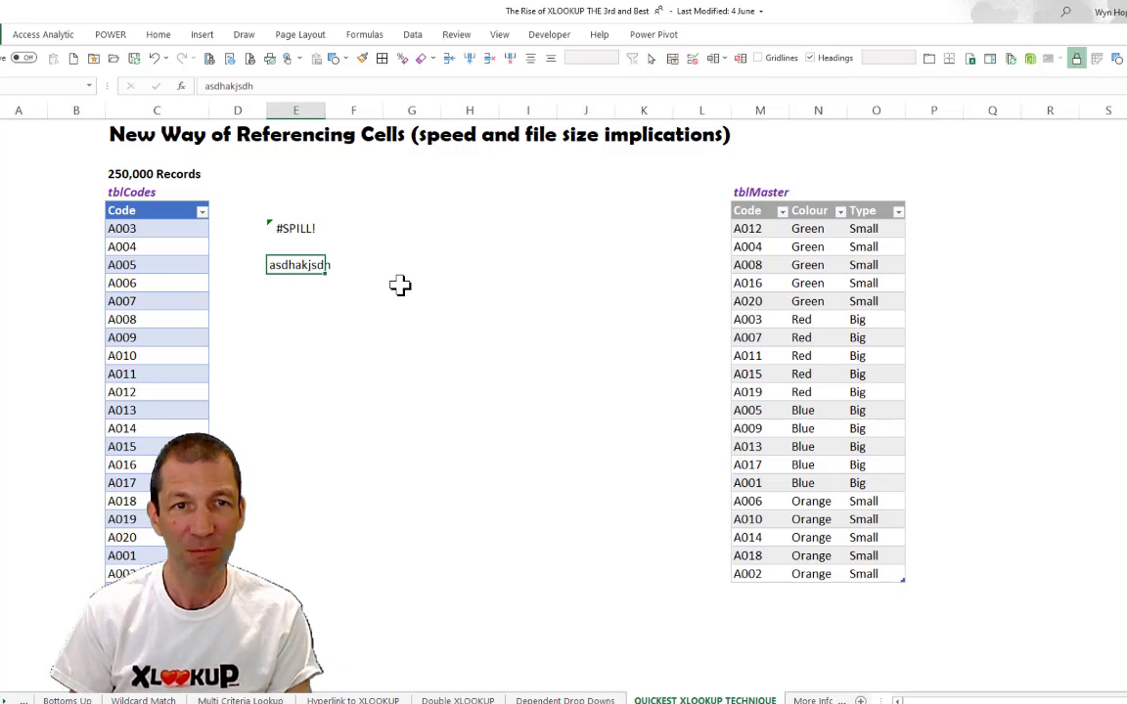
key(Delete)
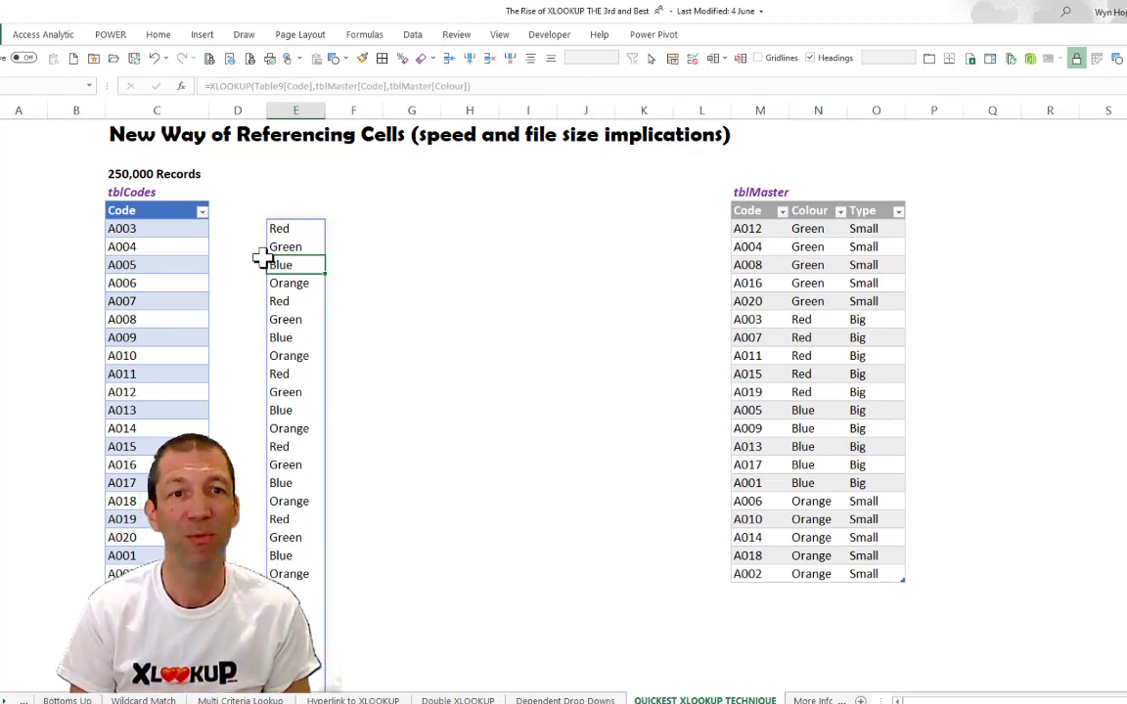
- Change the return array of the spilling XLOOKUP in column E to tblMaster[[Colour]:[Type]]
click(283, 230)
key(F2)
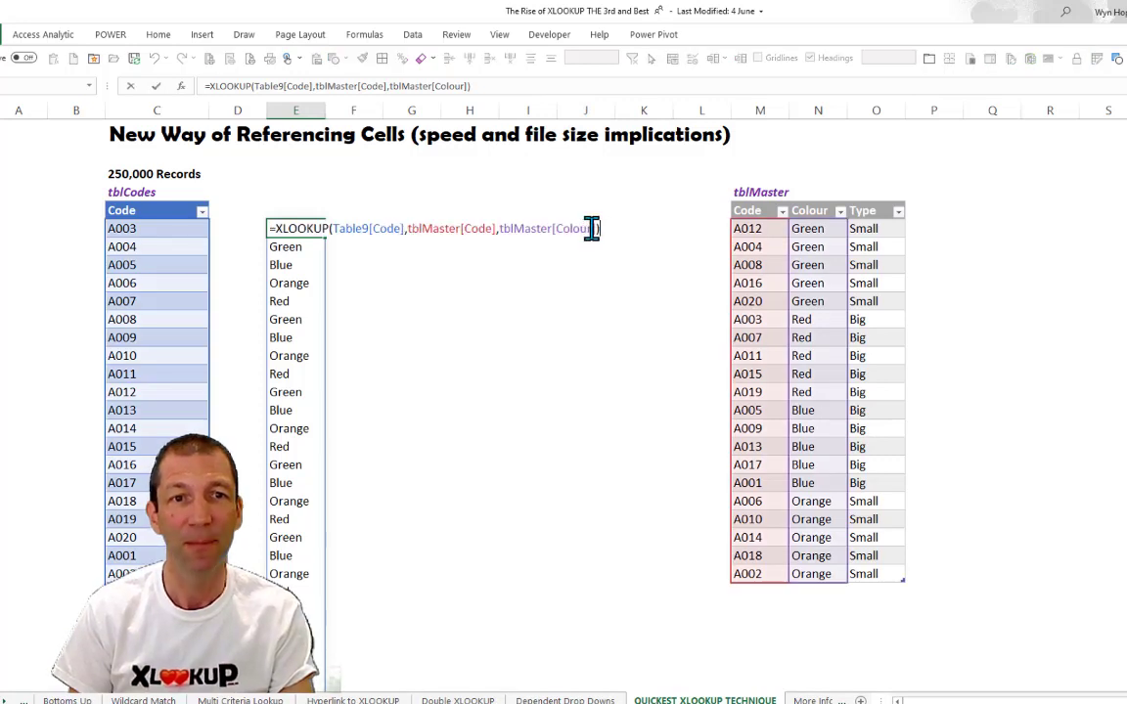
key(Left)
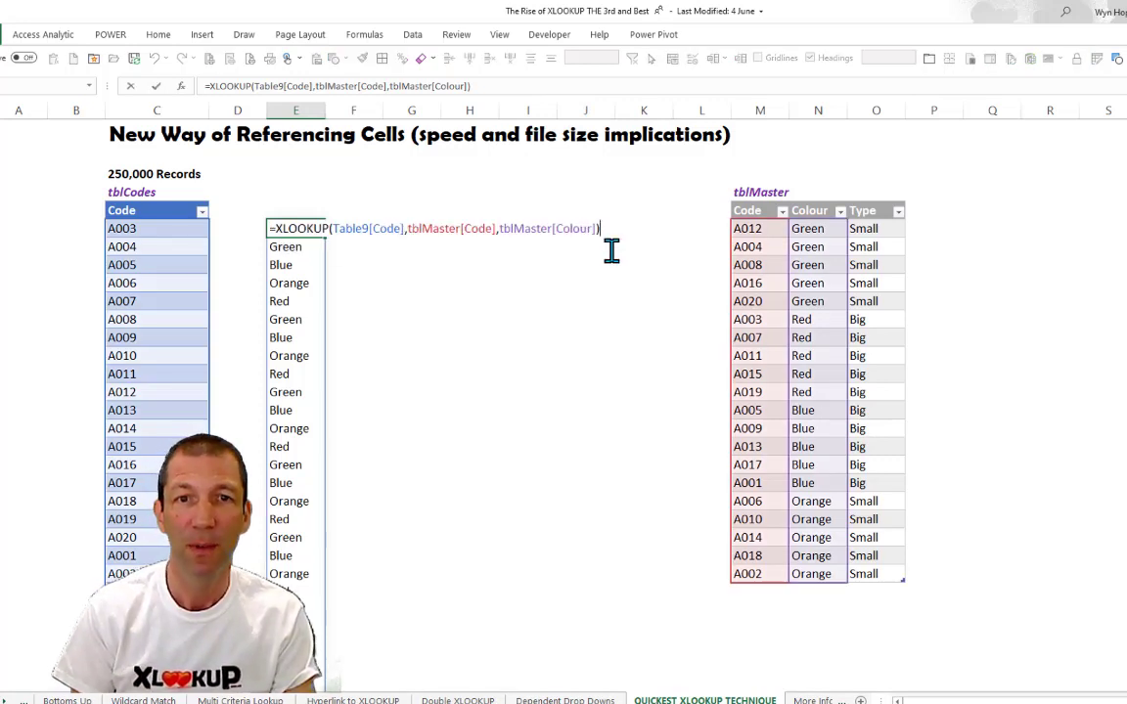
key(BackSpace)
key(BackSpace)
key(BackSpace)
key(BackSpace)
key(BackSpace)
key(BackSpace)
key(BackSpace)
key(BackSpace)
key(BackSpace)
key(BackSpace)
key(BackSpace)
key(BackSpace)
key(BackSpace)
key(BackSpace)
key(BackSpace)
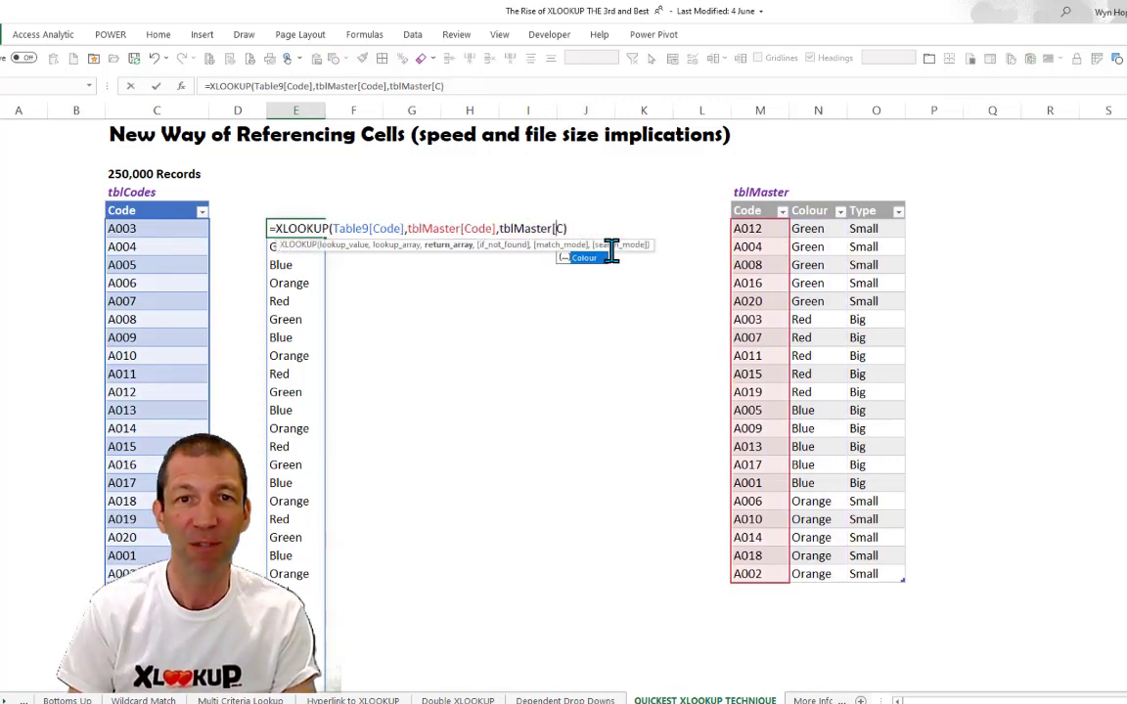
key(BackSpace)
key(BackSpace)
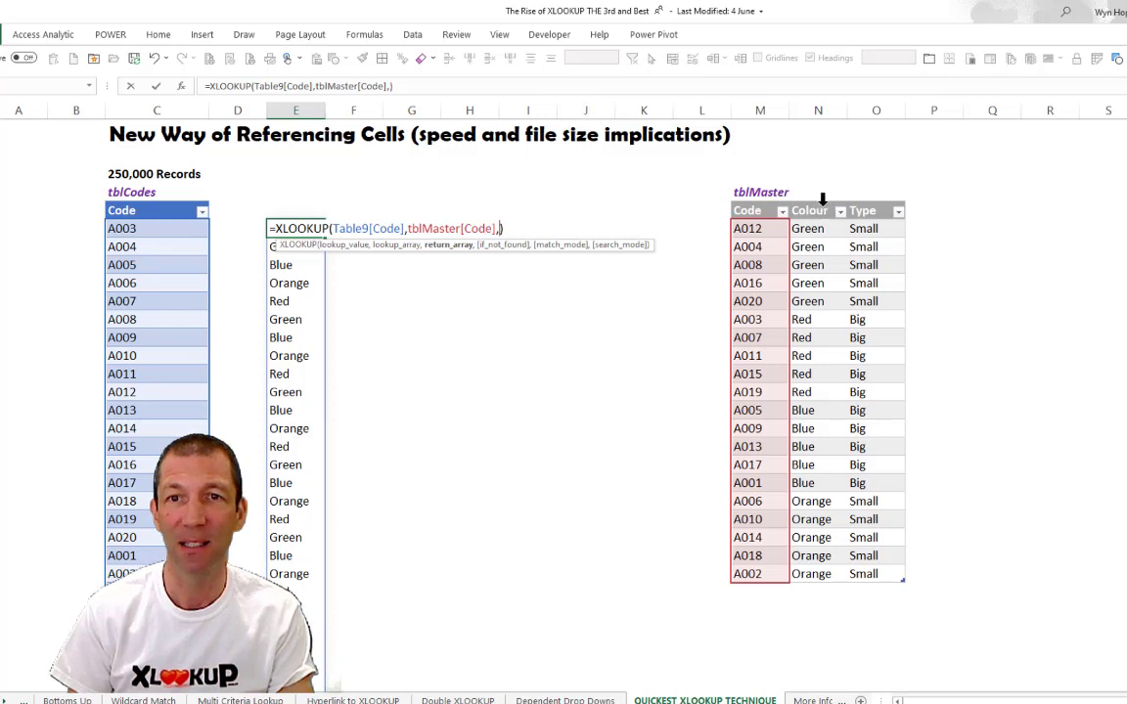
drag(820, 195, 880, 213)
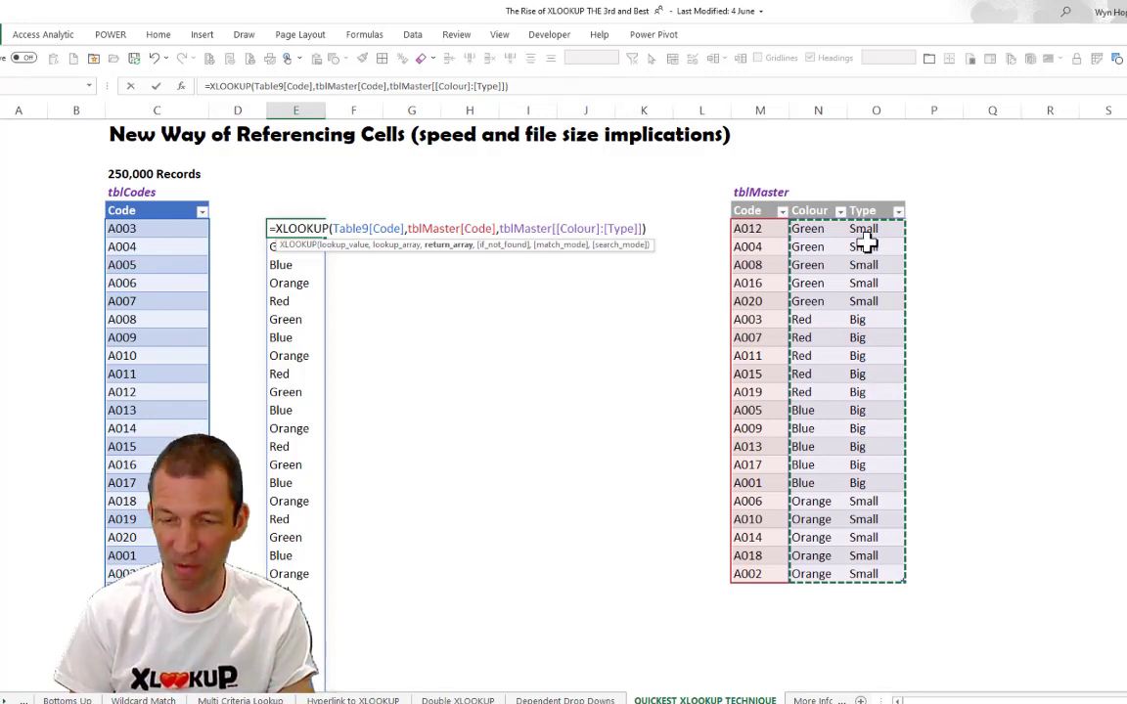
key(Return)
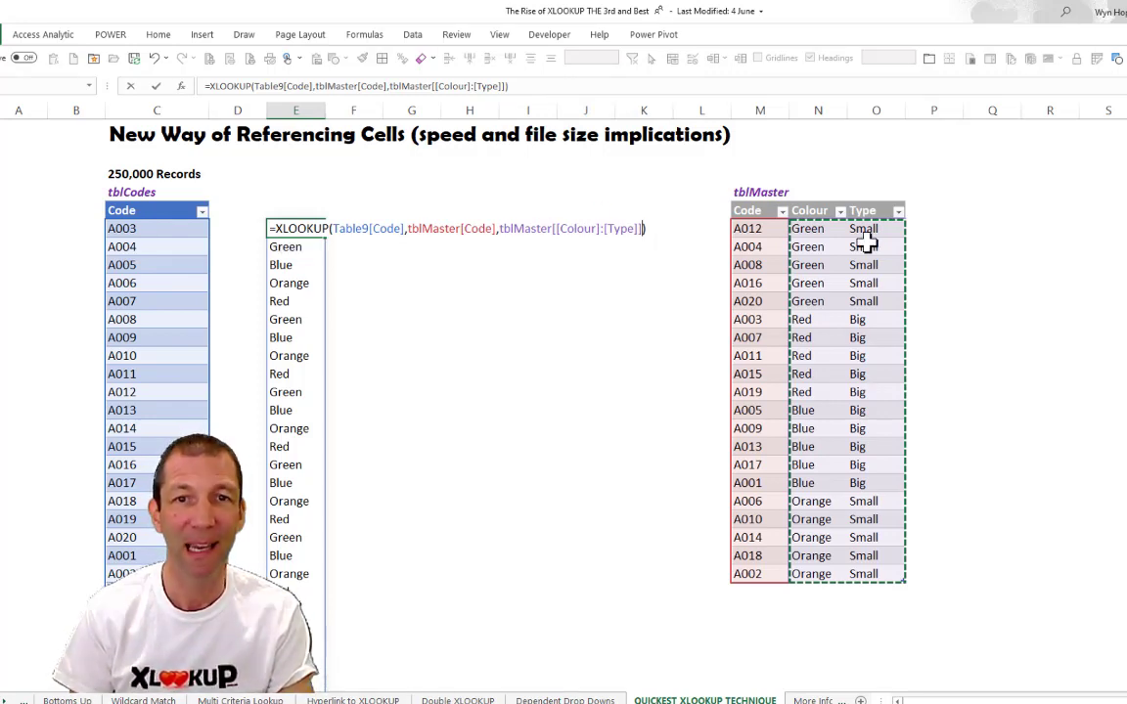
click(291, 229)
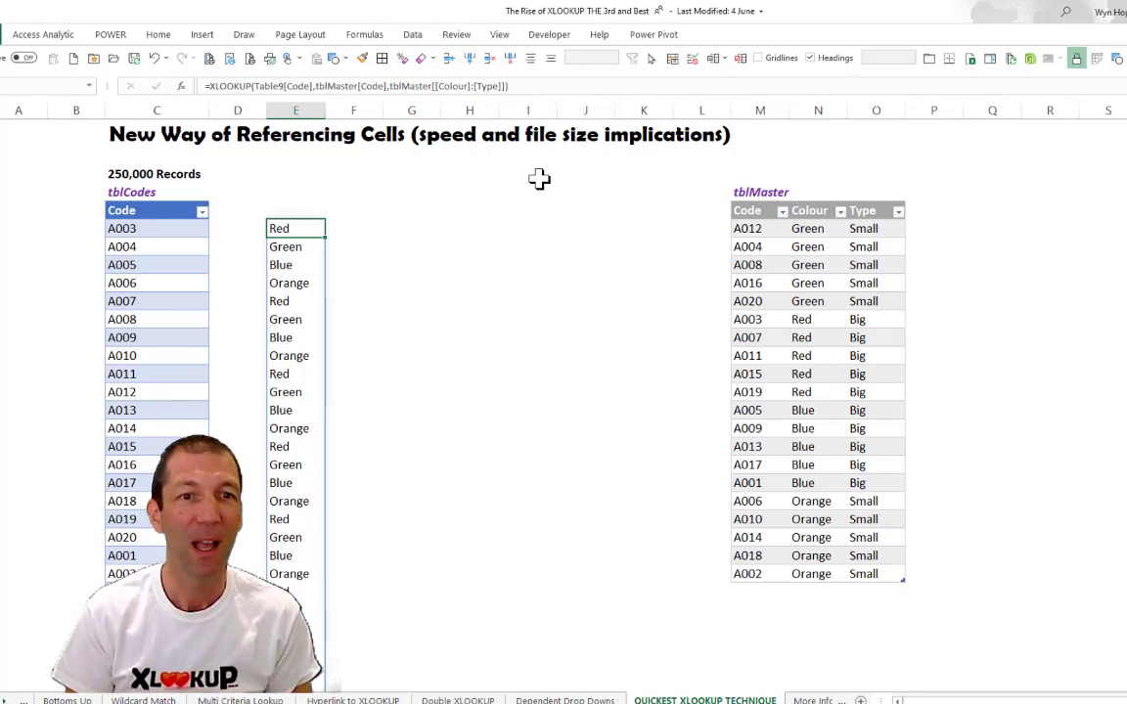
click(457, 215)
click(482, 230)
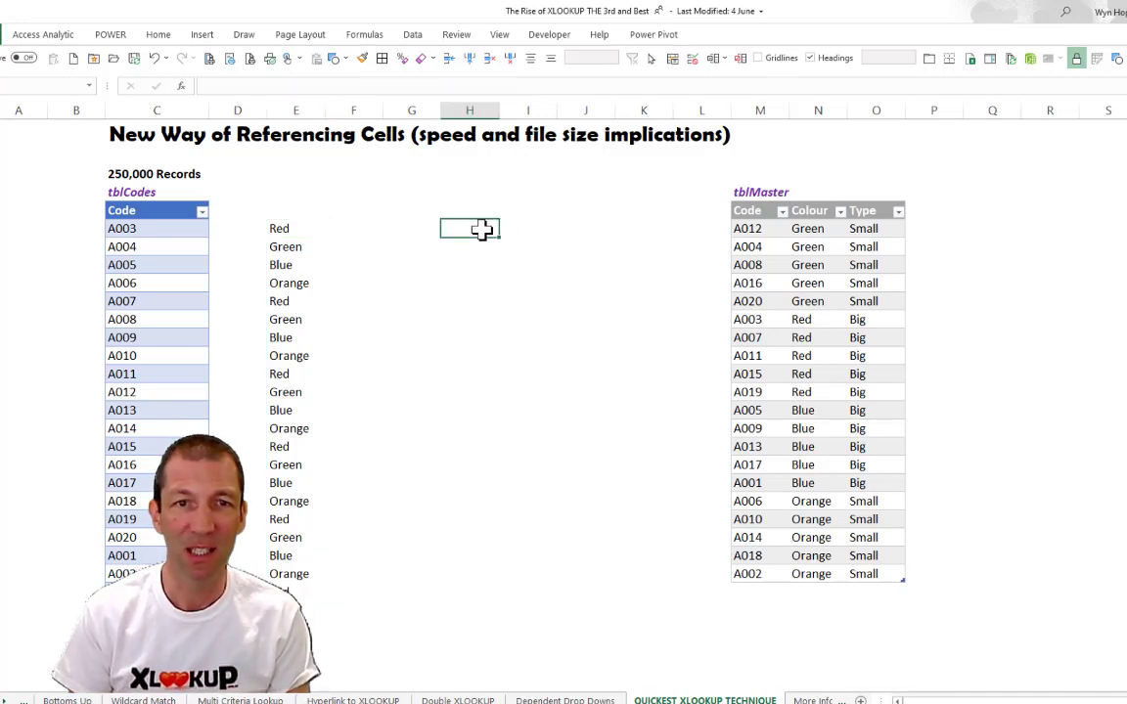
text(=xl)
key(Tab)
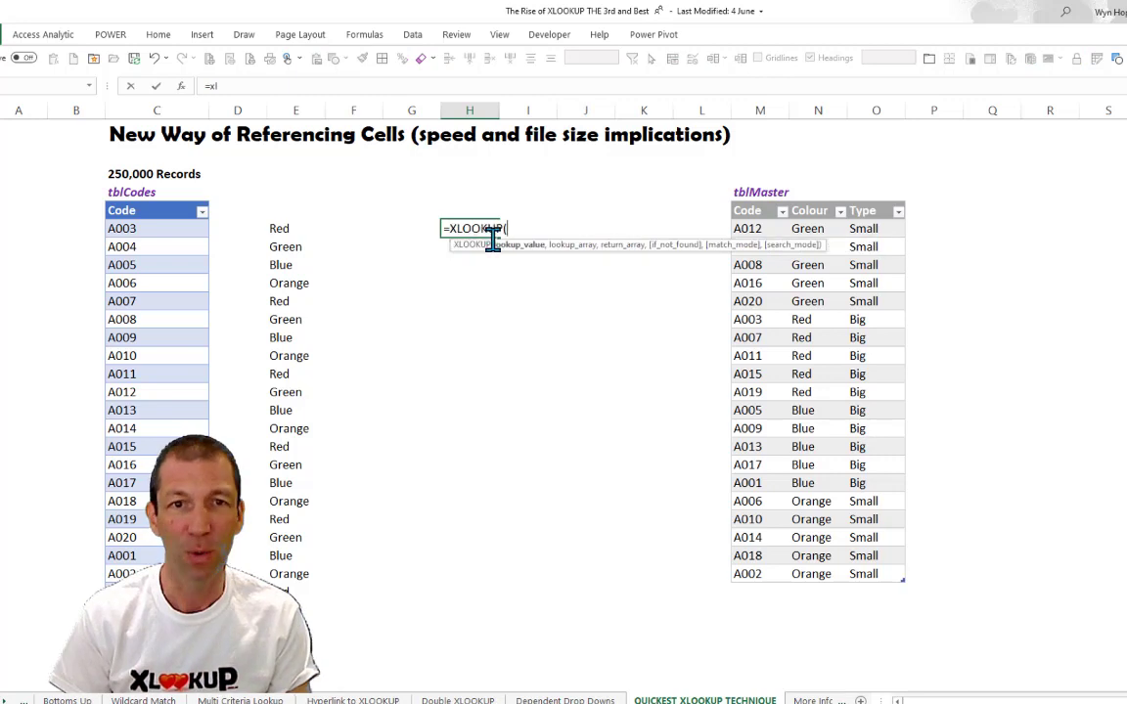
click(135, 227)
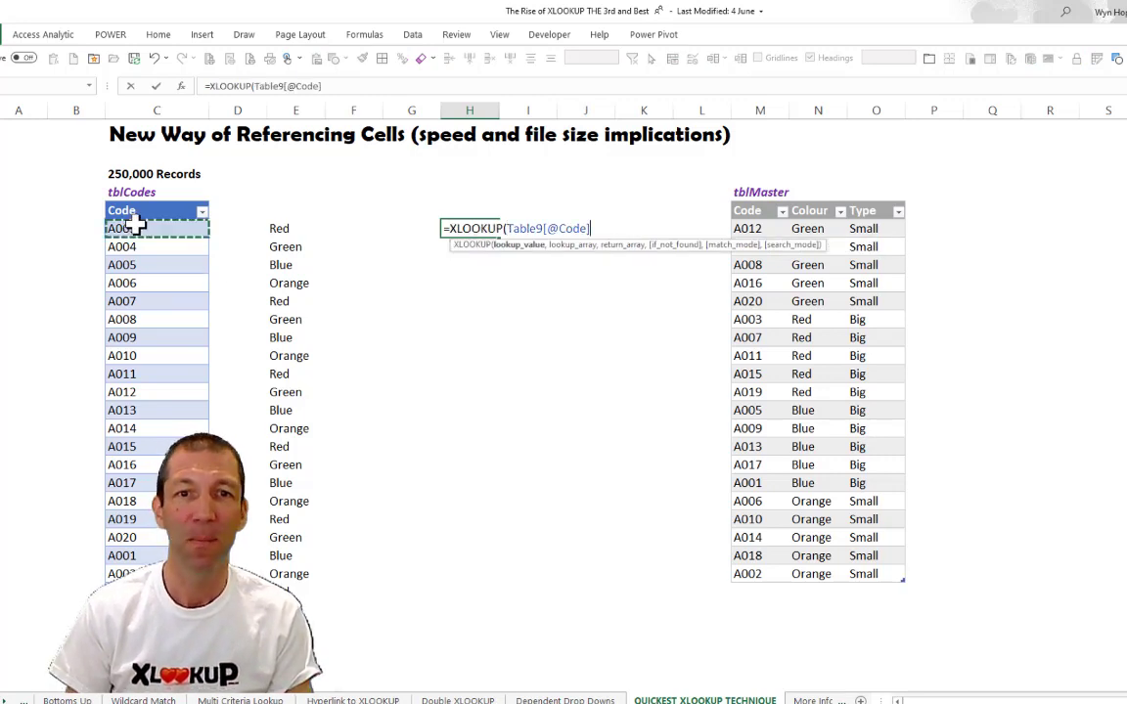
text(,)
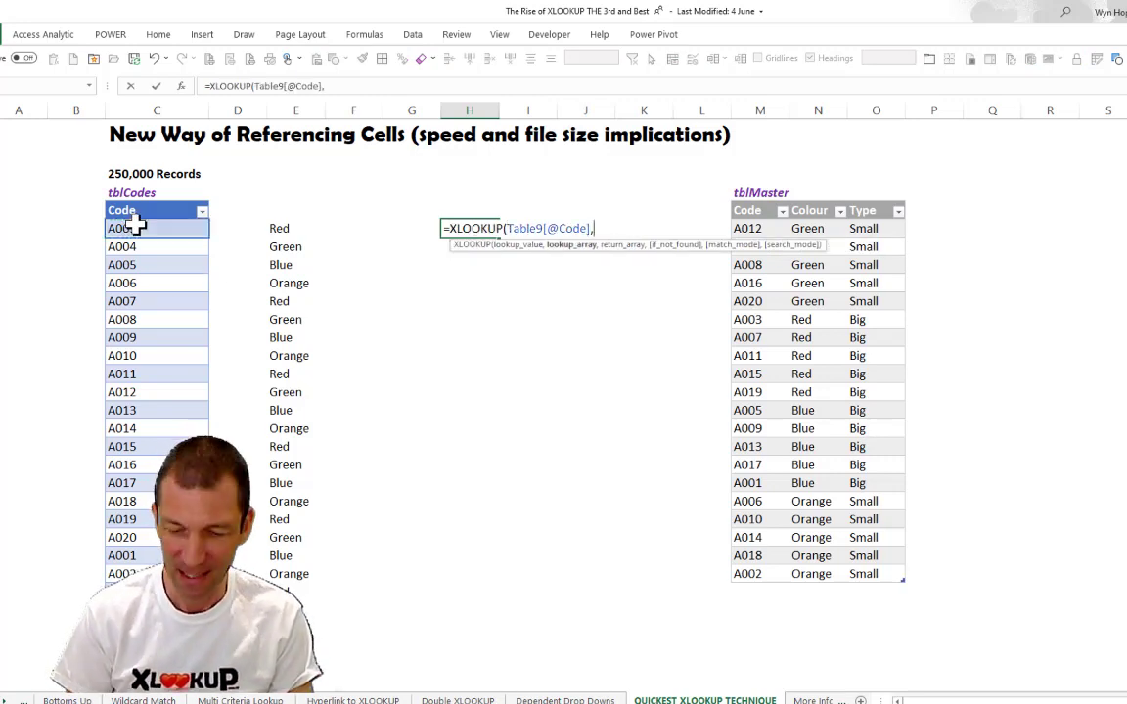
click(757, 196)
text(,)
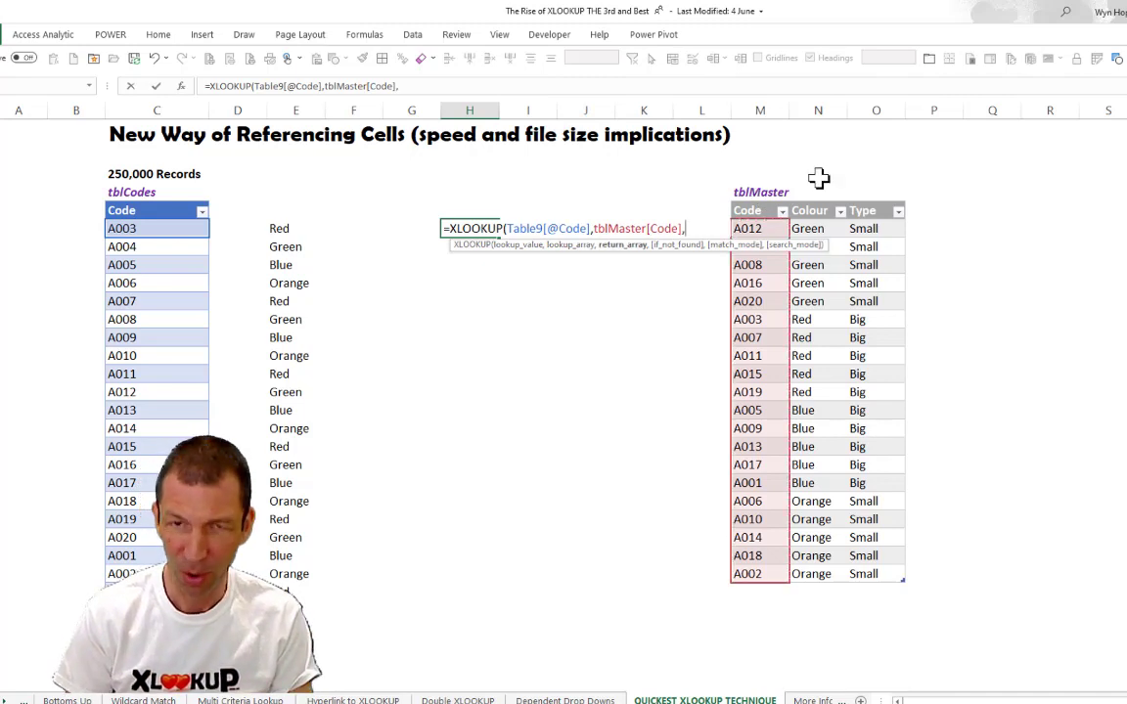
click(870, 198)
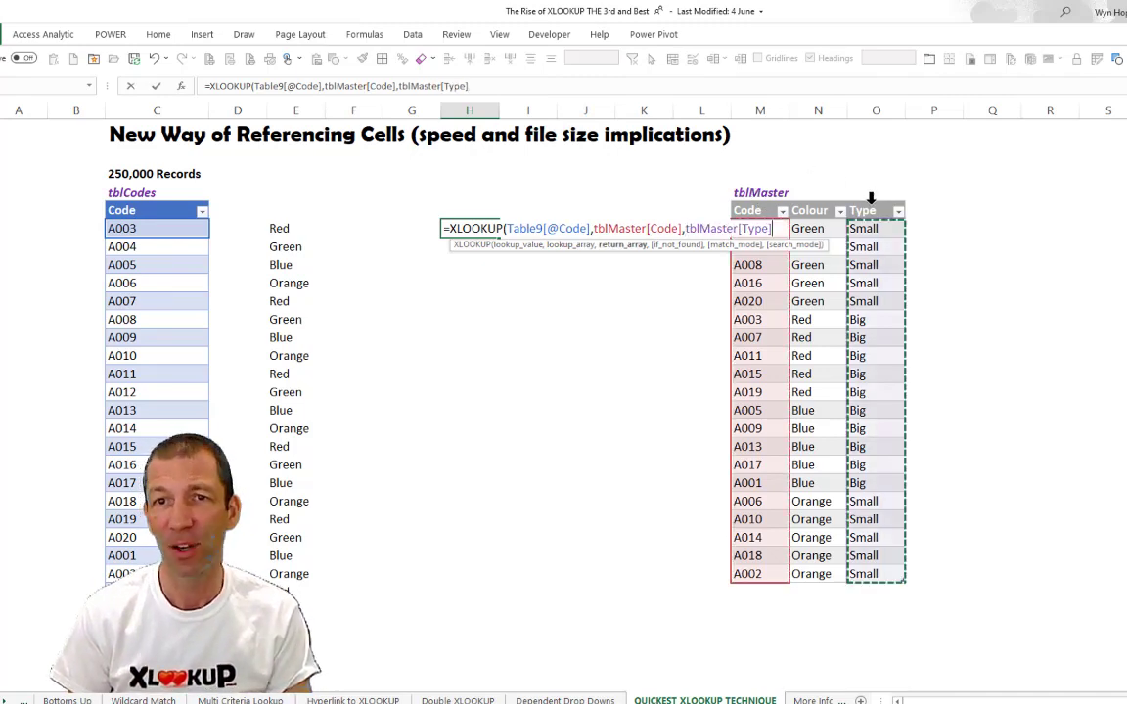
key(Return)
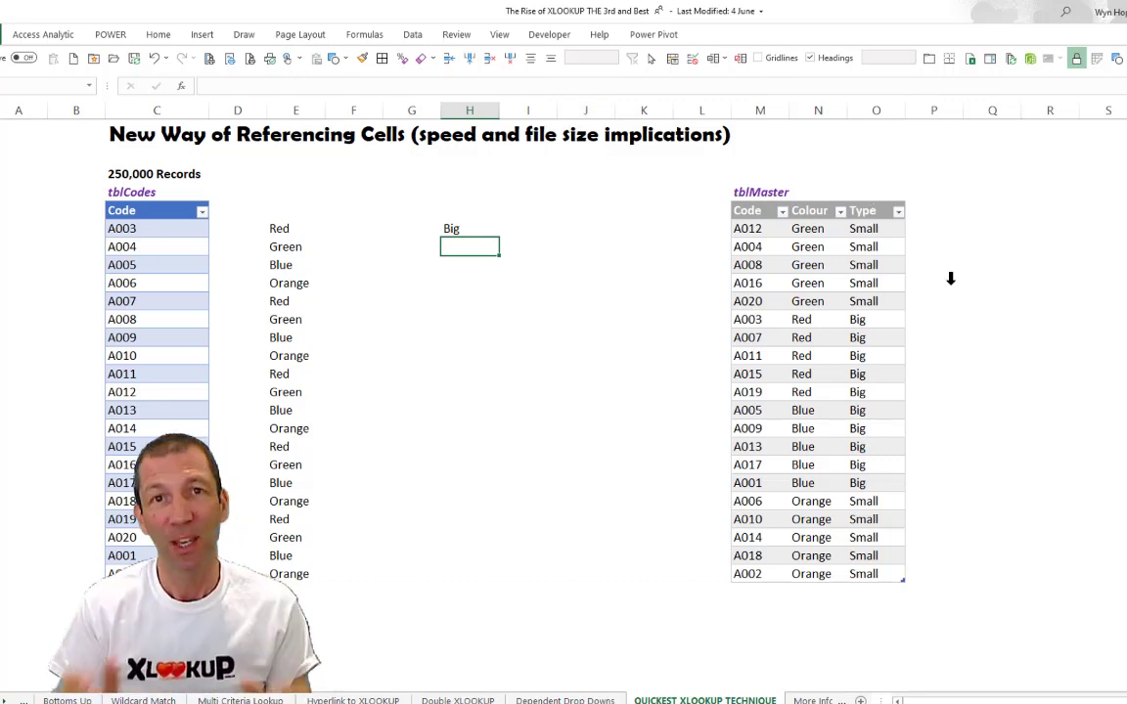
- Show the More Info sheet
click(813, 700)
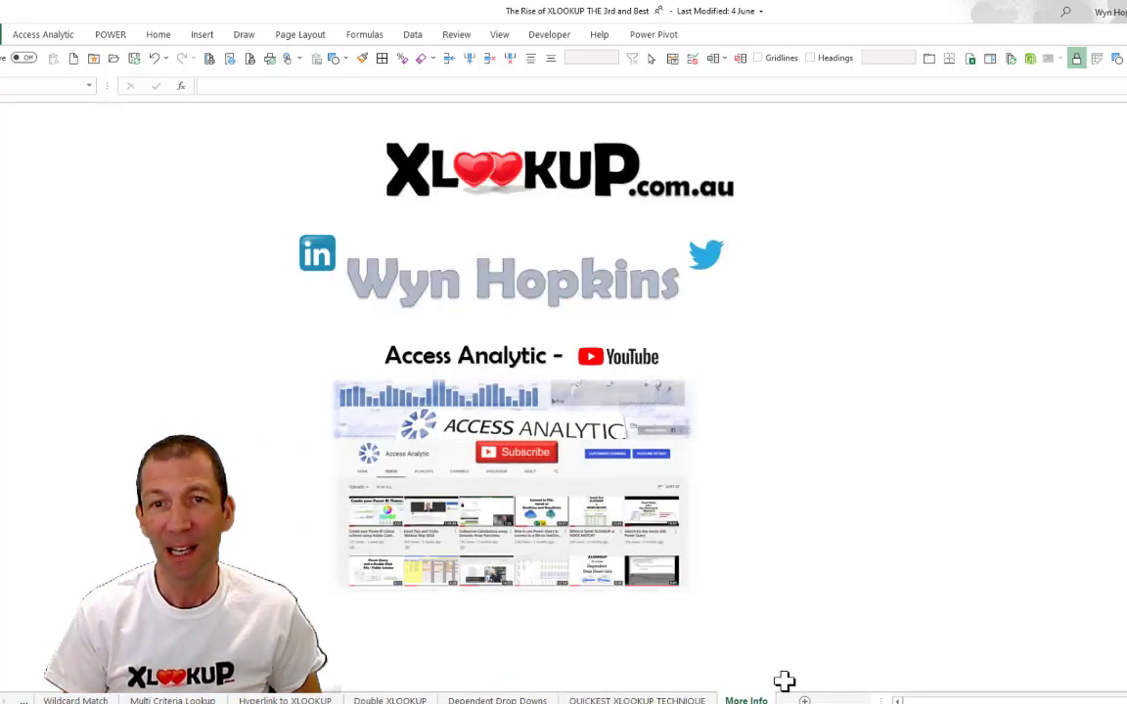